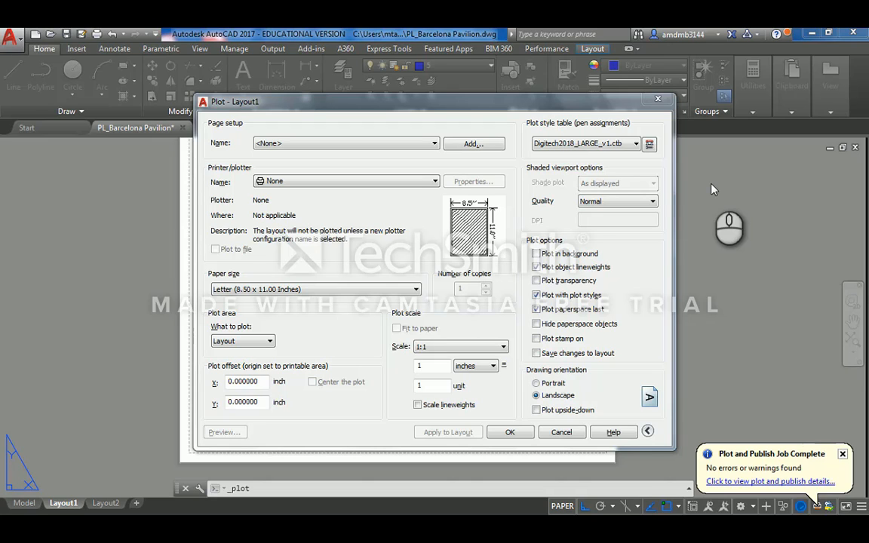
- Set the plotter to Adobe PDF with Ledger paper and apply it to Layout1
left_click(435, 182)
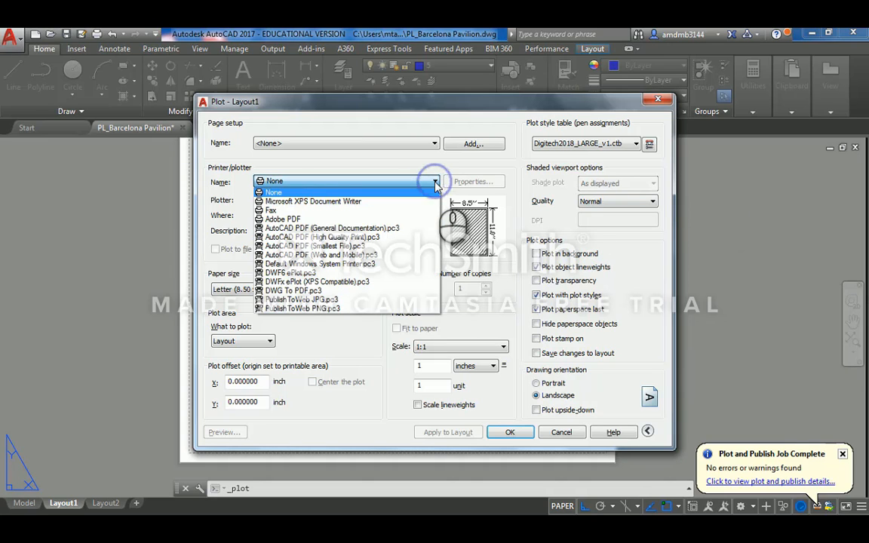
left_click(400, 219)
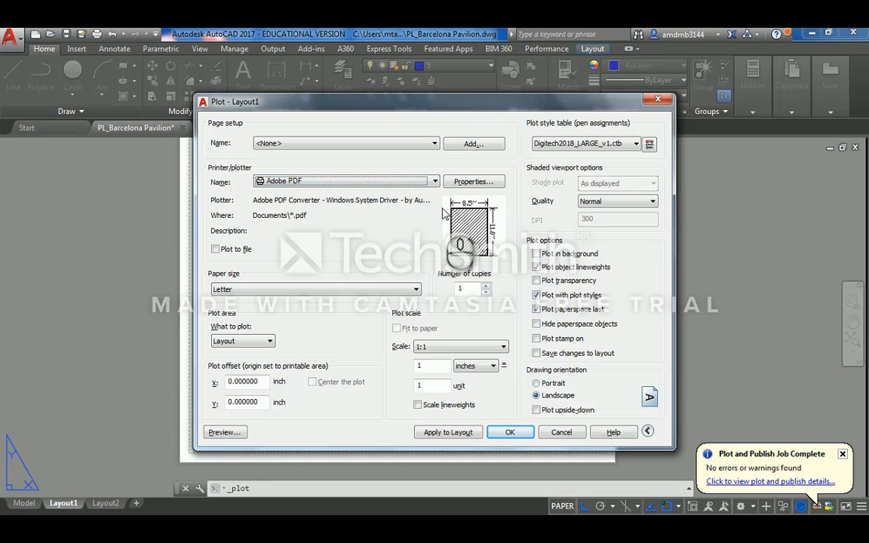
left_click(375, 288)
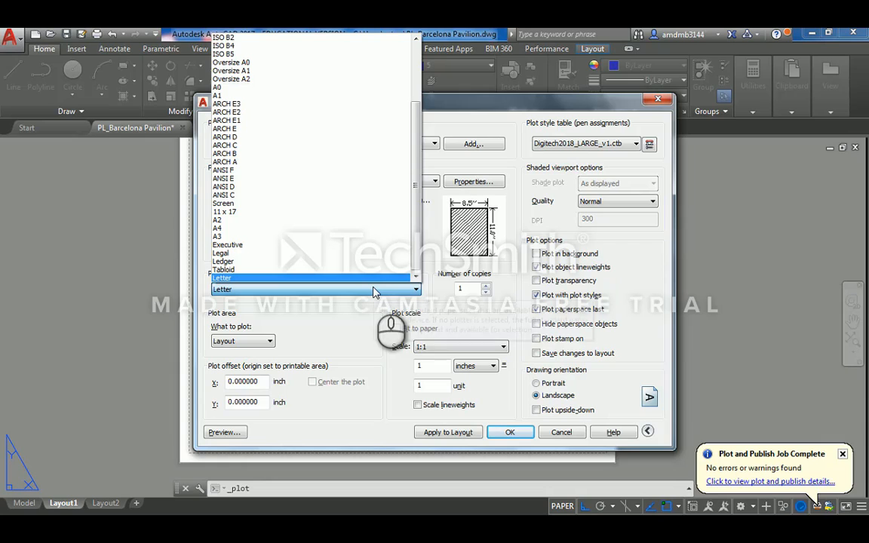
left_click(395, 261)
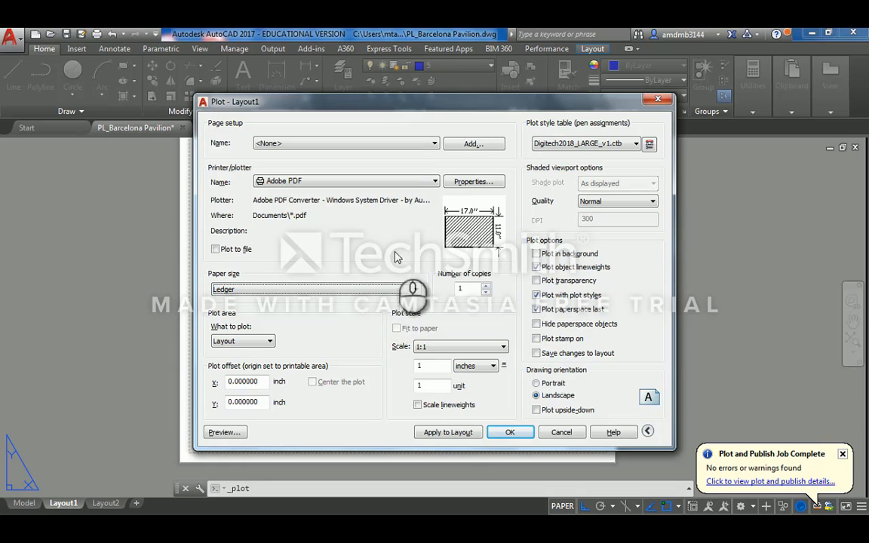
left_click(447, 434)
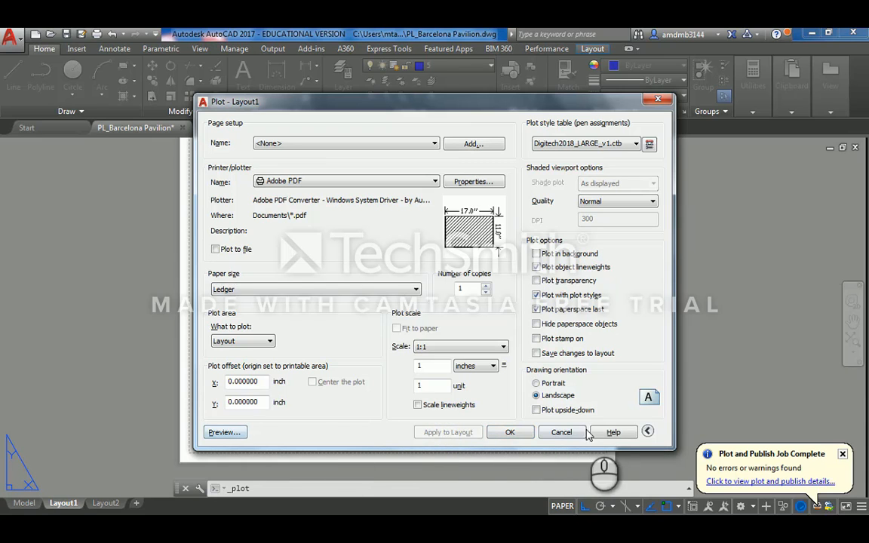
- Cancel plotting and stretch the layout viewport out to the sheet's right and top edges
left_click(561, 432)
left_click(507, 303)
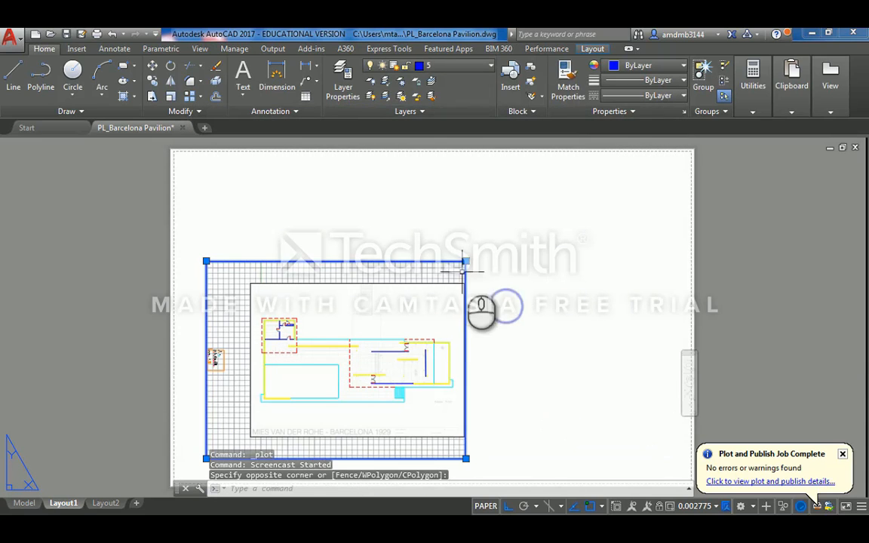
left_click(465, 261)
left_click(672, 261)
left_click(674, 261)
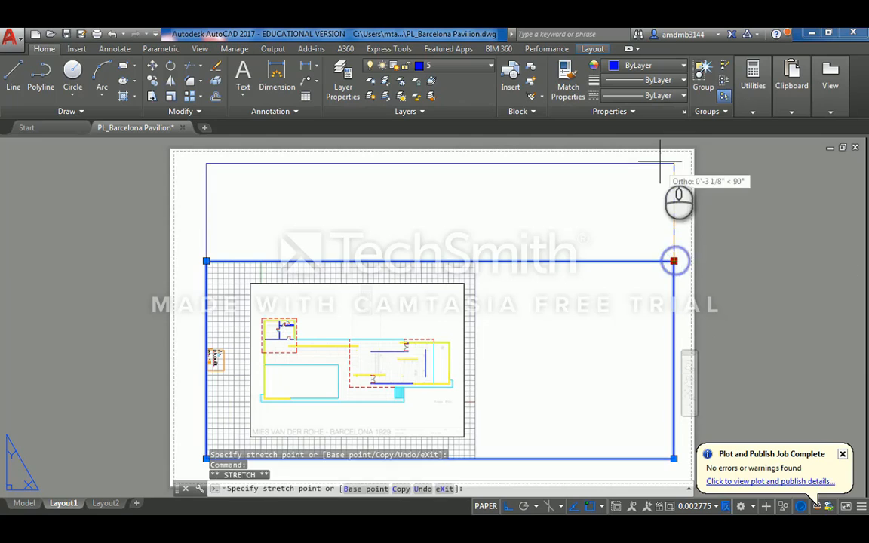
left_click(660, 162)
middle_click_drag(574, 285, 540, 221)
- Inside the viewport, set its scale to 1/16" = 1'-0" so the whole plan fits
double_click(454, 266)
middle_click_drag(415, 282, 489, 242)
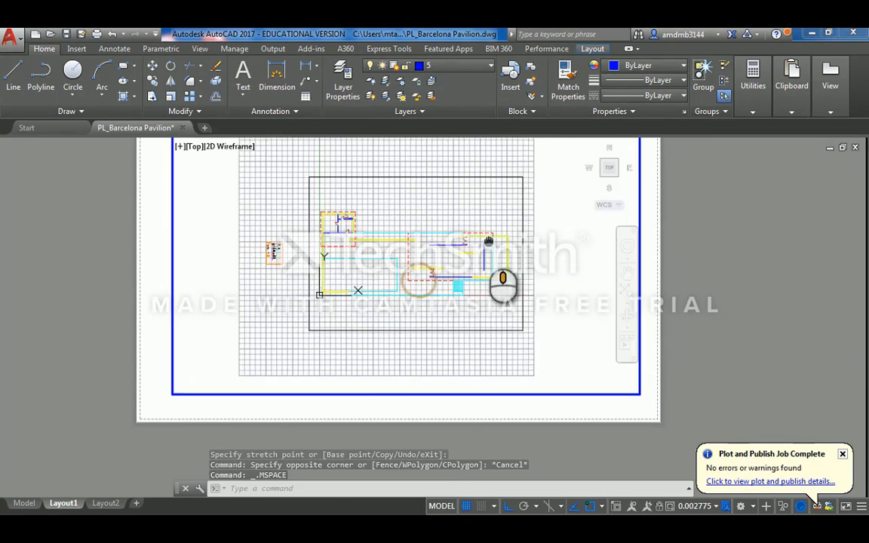
left_click(715, 506)
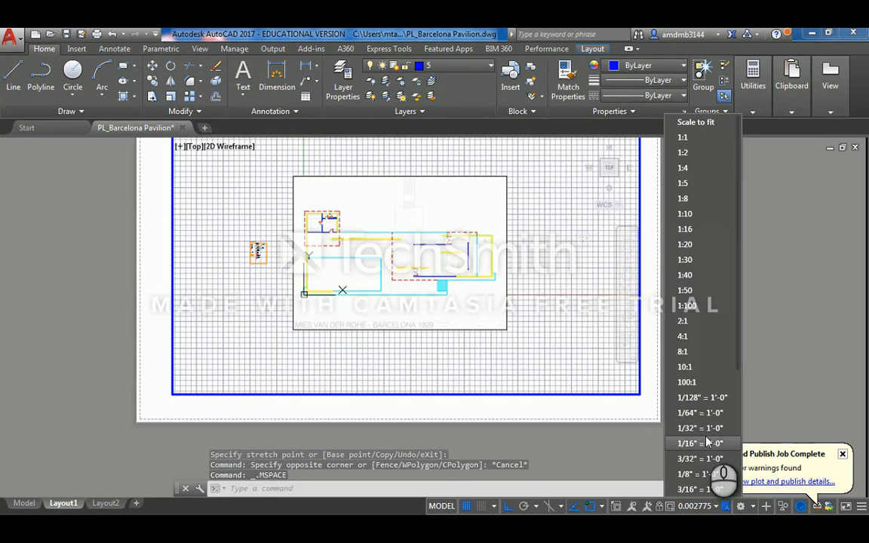
left_click(687, 474)
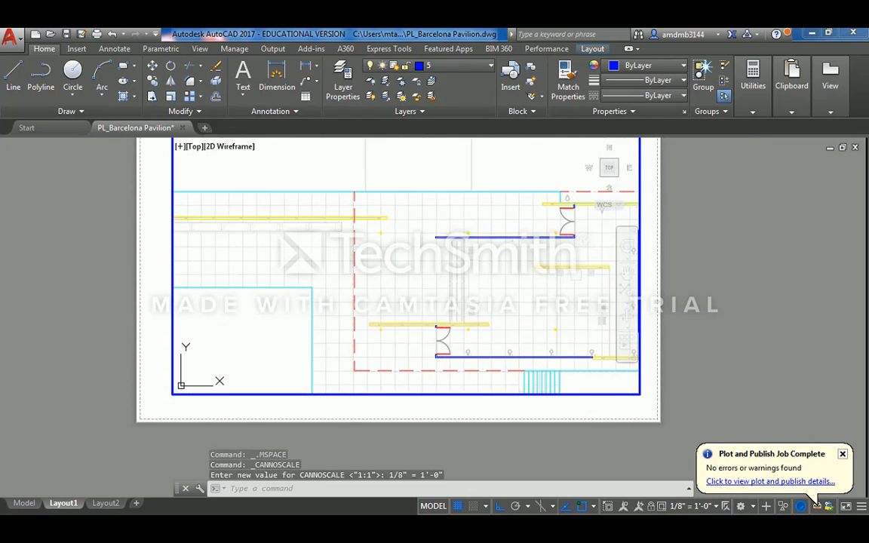
left_click(715, 506)
left_click(682, 442)
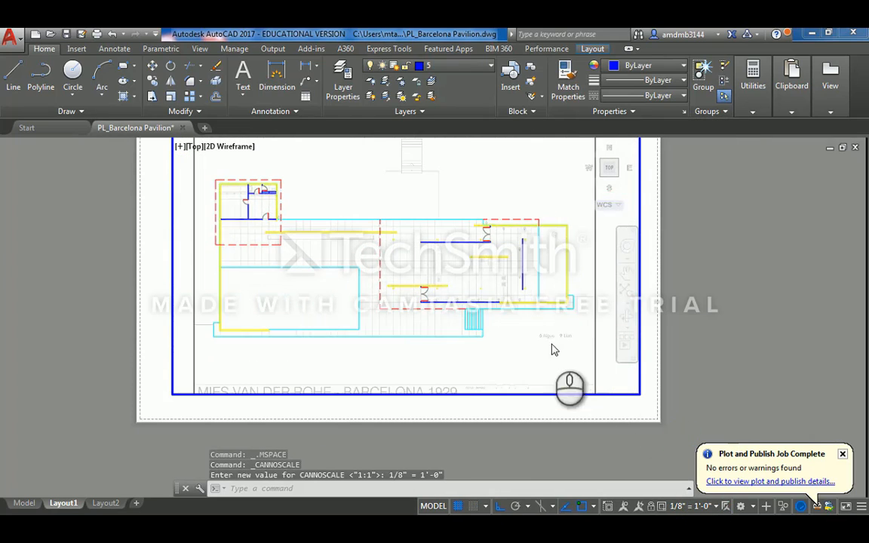
- Recentre the sheet and select the background plan image inside the viewport
double_click(698, 279)
middle_click_drag(545, 228, 587, 263)
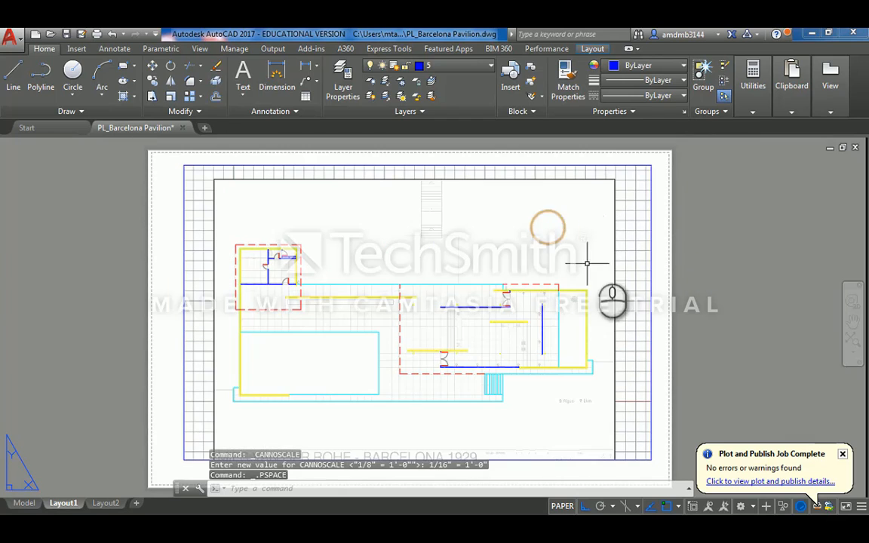
double_click(610, 215)
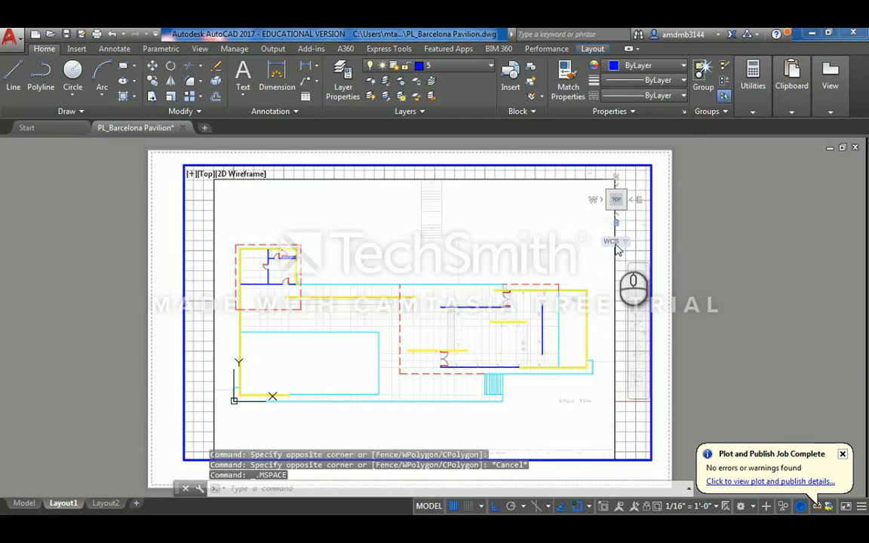
left_click(613, 261)
left_click(604, 271)
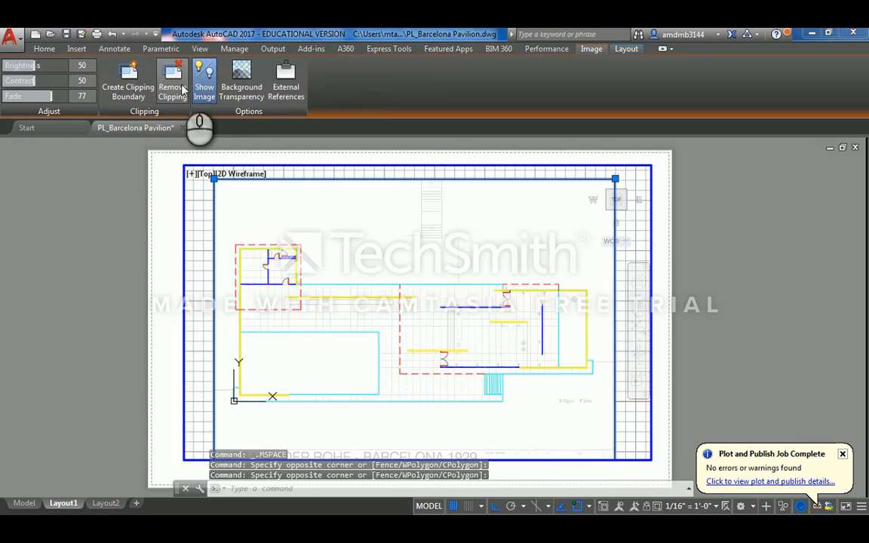
- Leave the viewport, check model space, and return to the Layout1 sheet
double_click(113, 193)
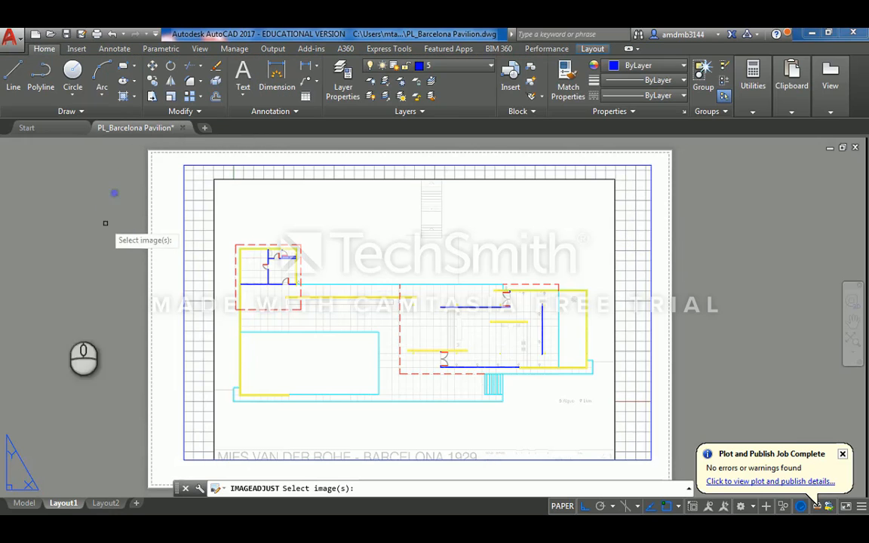
left_click(29, 492)
key("Escape")
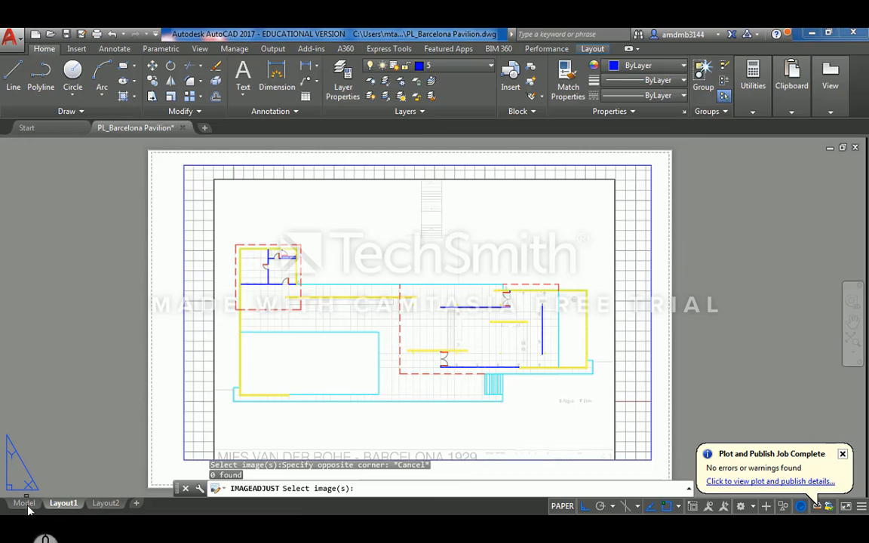
key("Escape")
left_click(24, 503)
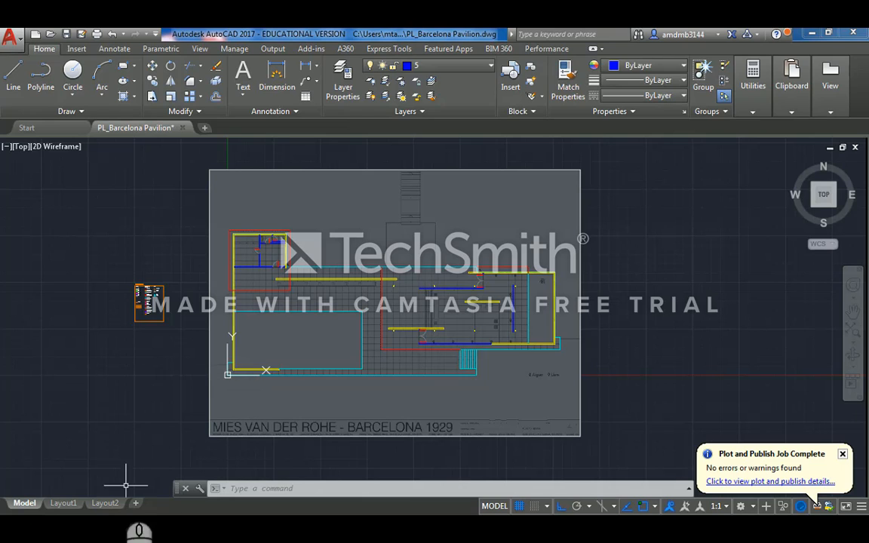
left_click(63, 503)
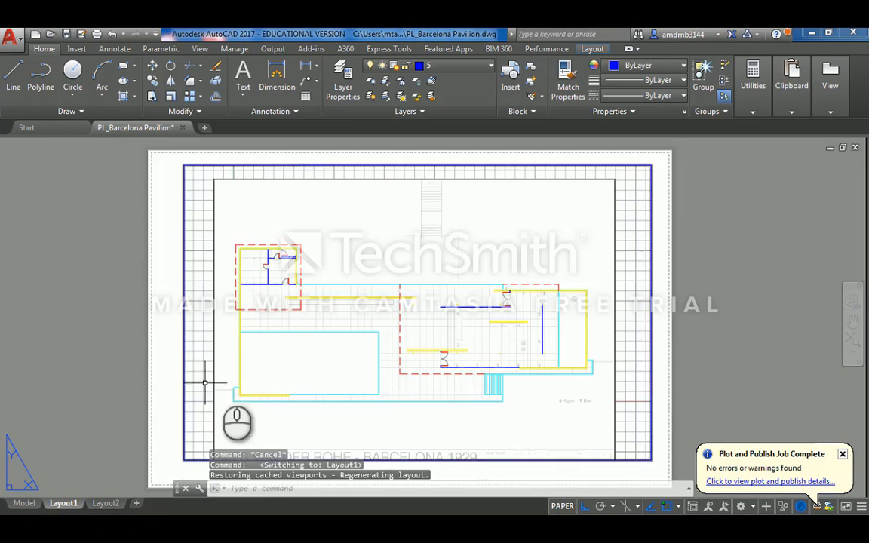
- Set the linetype scale to 0.25 and bring up the Plot dialog with Ctrl+P
scroll(443, 296, "down", 2)
scroll(453, 293, "up", 2)
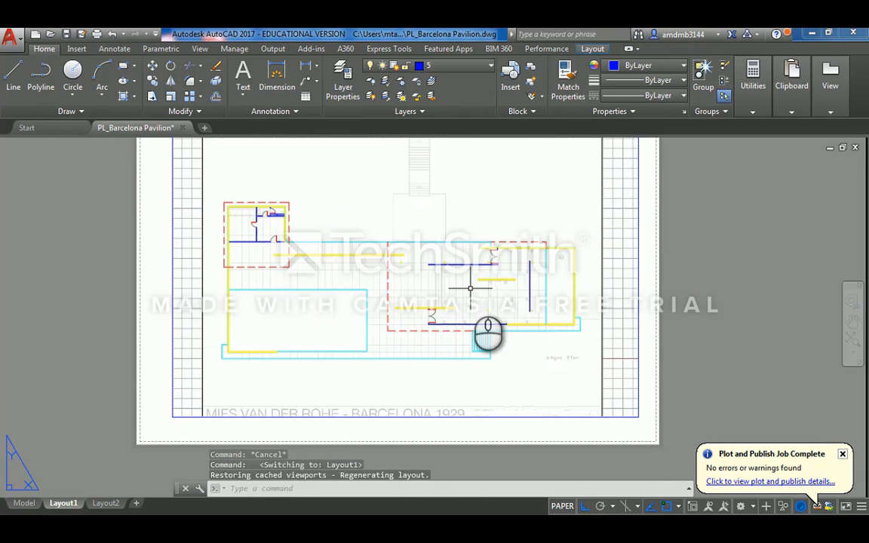
type("scale")
key("Return")
type(".25")
key("Return")
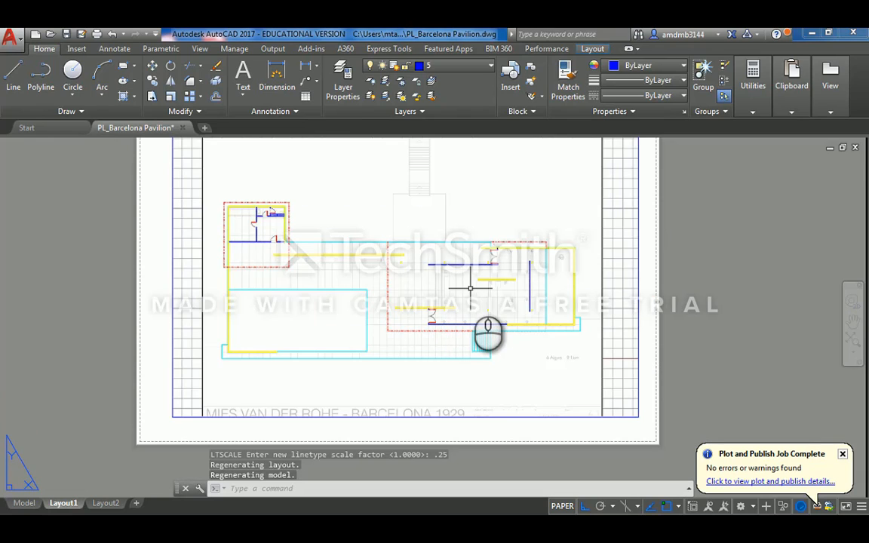
key("ctrl+p")
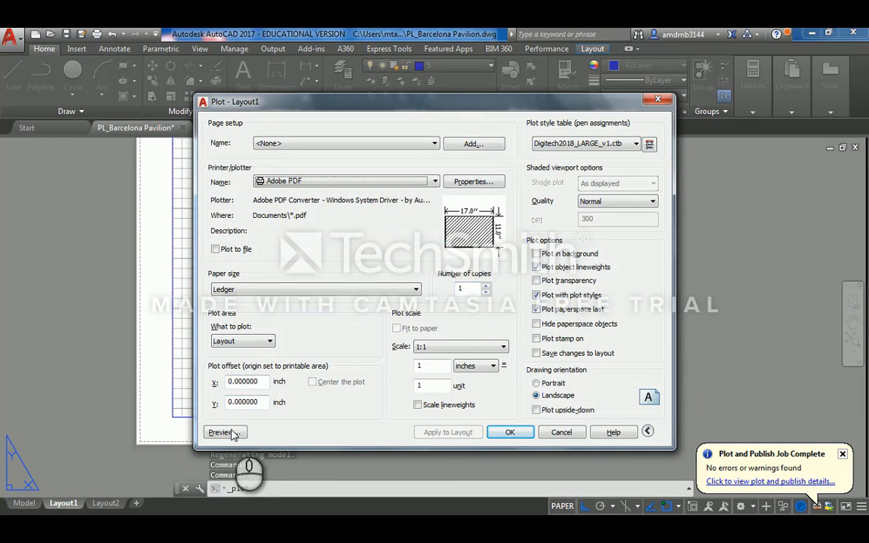
- Preview the Layout1 plot, zooming and panning across the pavilion plan, then close the preview
left_click(227, 433)
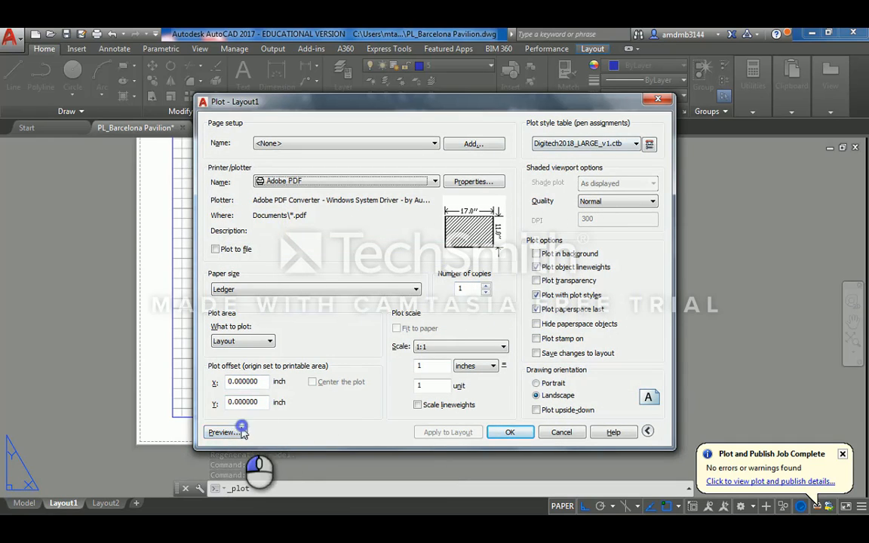
left_click(225, 432)
scroll(302, 243, "up", 5)
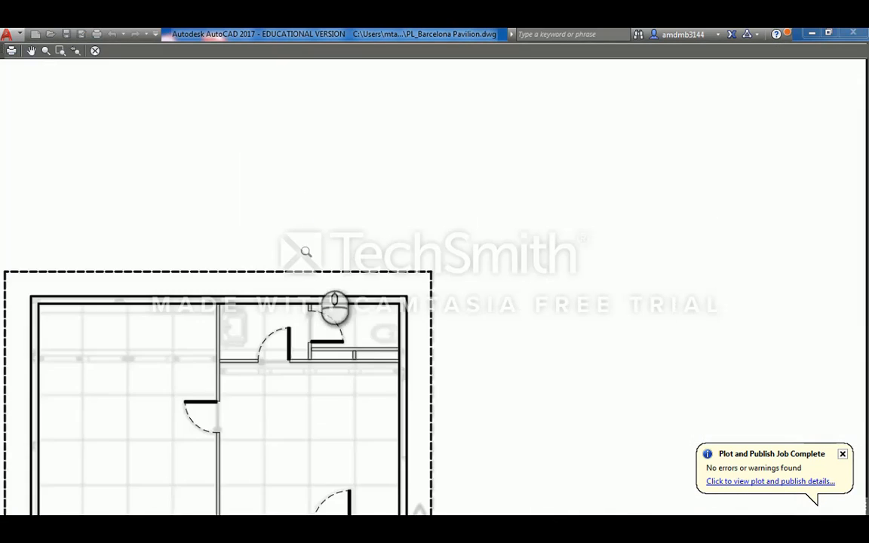
middle_click_drag(369, 329, 435, 235)
scroll(435, 234, "down", 2)
scroll(457, 280, "down", 2)
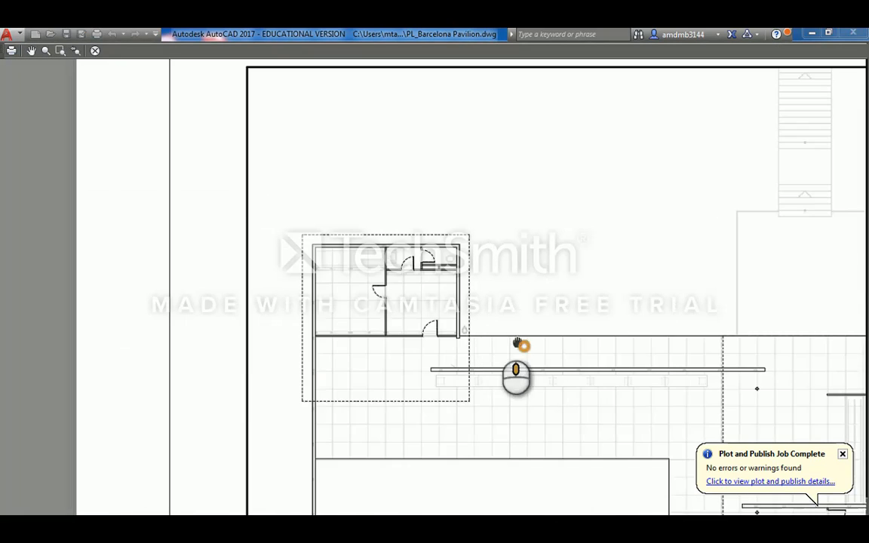
scroll(520, 345, "up", 4)
scroll(243, 229, "down", 2)
scroll(256, 229, "up", 3)
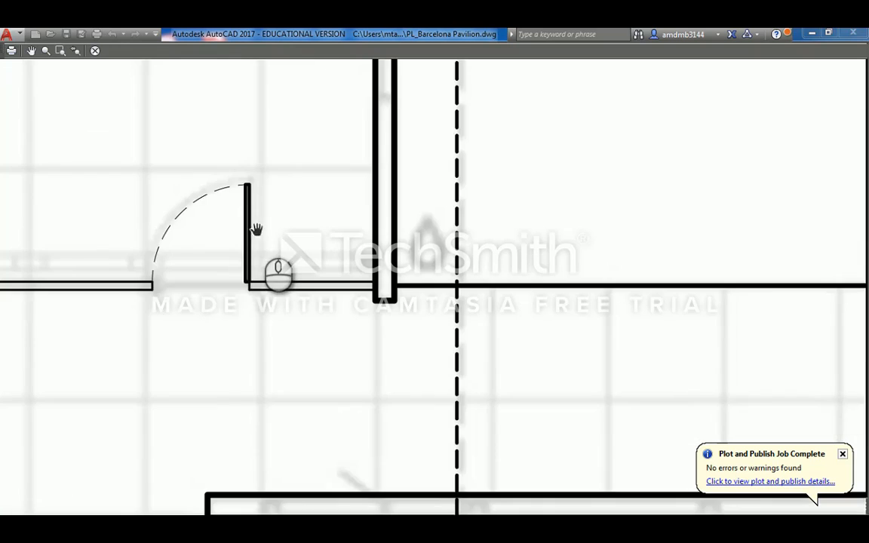
scroll(273, 262, "down", 8)
scroll(375, 264, "up", 4)
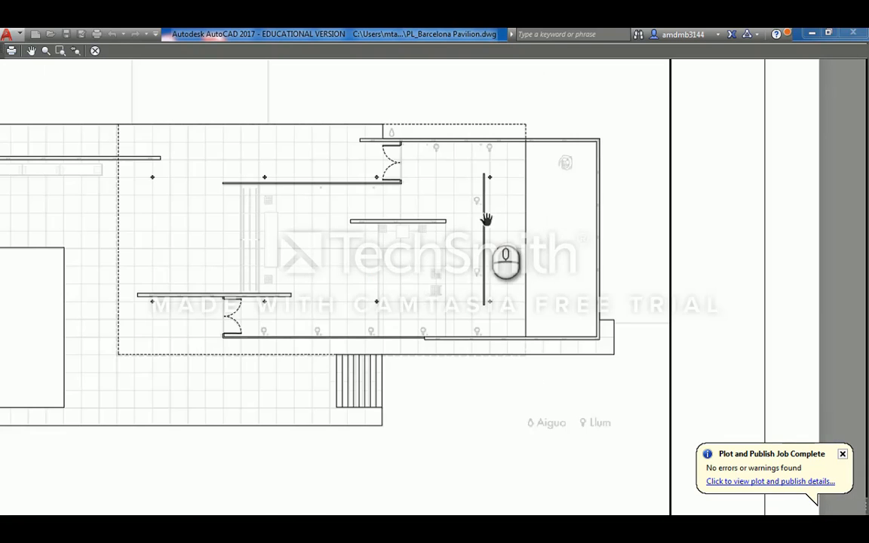
scroll(489, 219, "up", 2)
left_click_drag(330, 209, 431, 210)
scroll(410, 213, "down", 2)
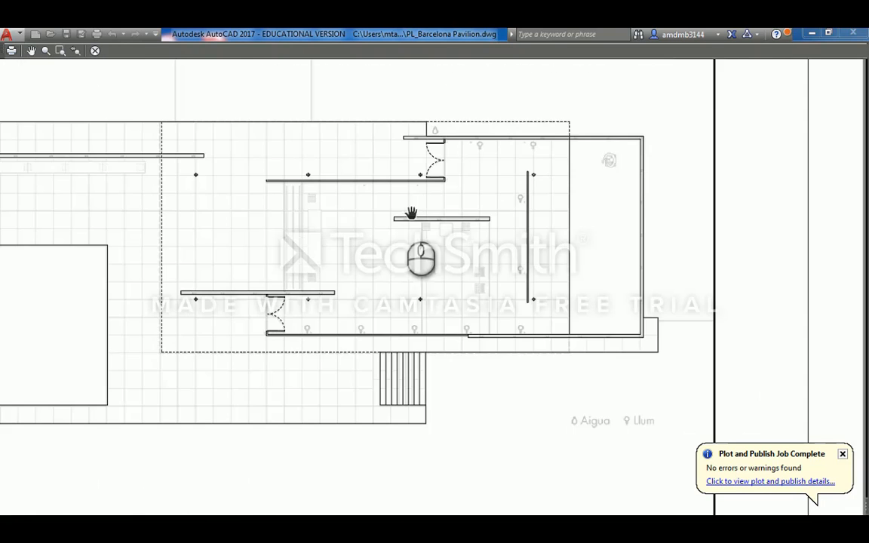
scroll(402, 222, "up", 2)
scroll(402, 226, "down", 5)
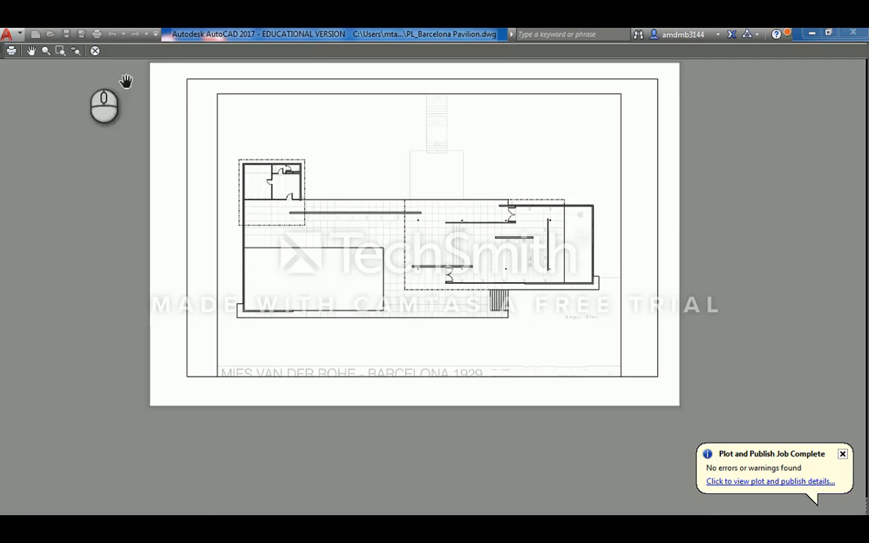
left_click(95, 51)
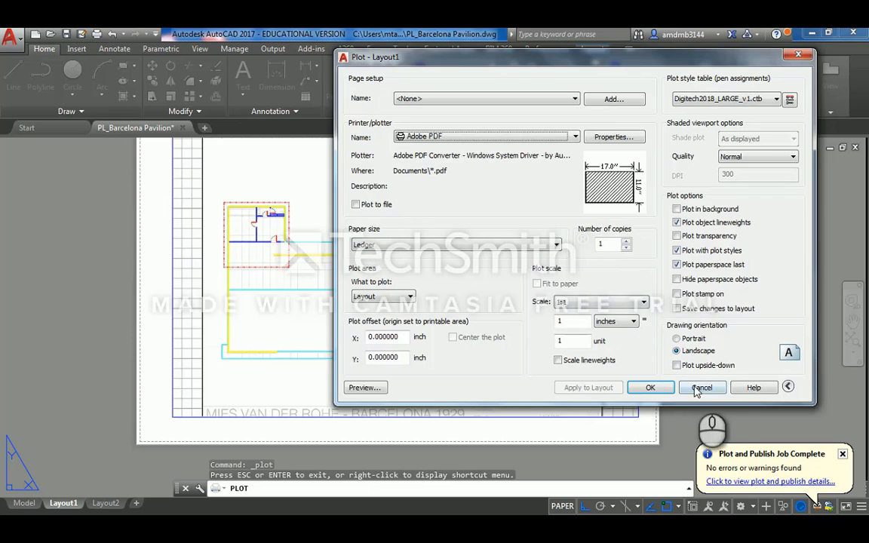
- Cancel the Plot dialog and switch from the Layout1 sheet to the Model tab
left_click(700, 388)
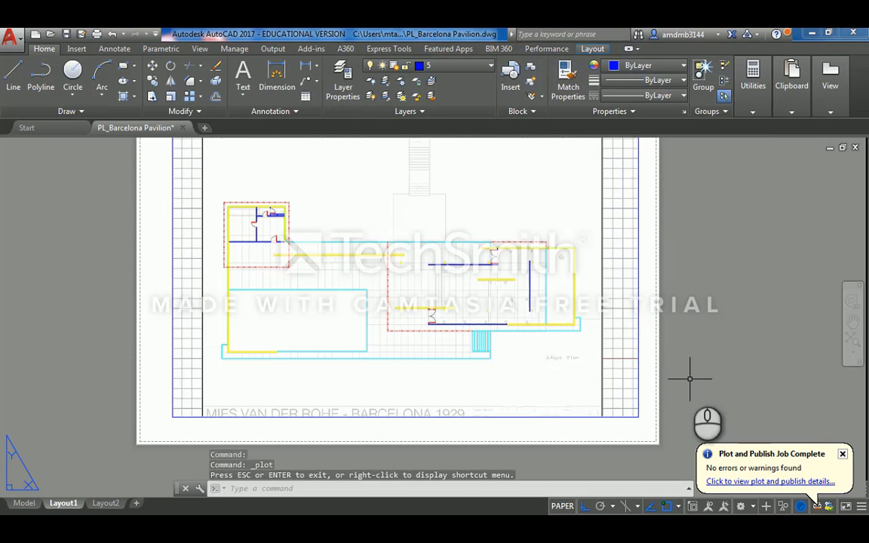
scroll(562, 264, "down", 5)
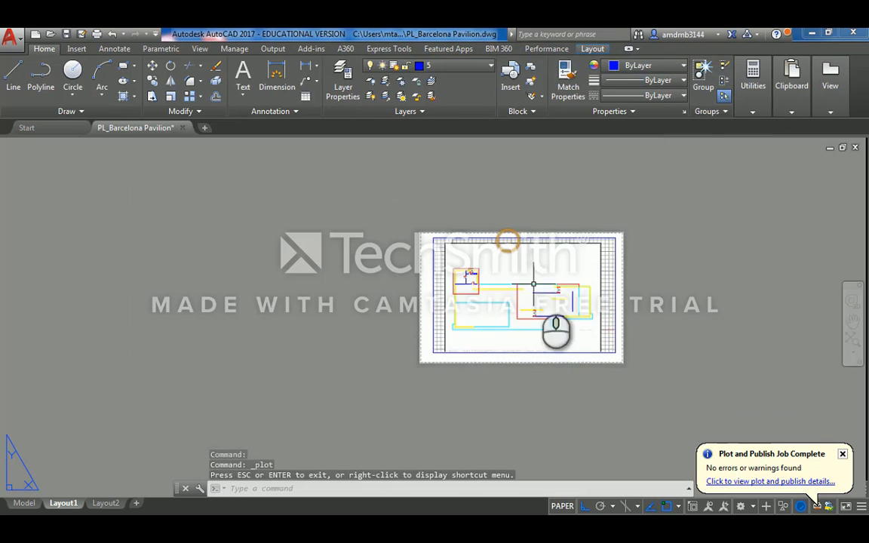
scroll(594, 285, "up", 5)
middle_click_drag(594, 285, 562, 284)
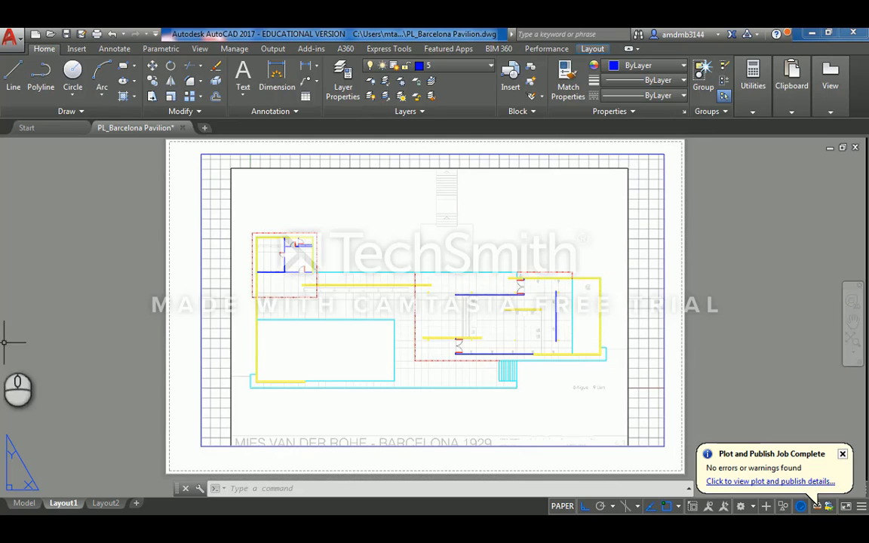
left_click(24, 503)
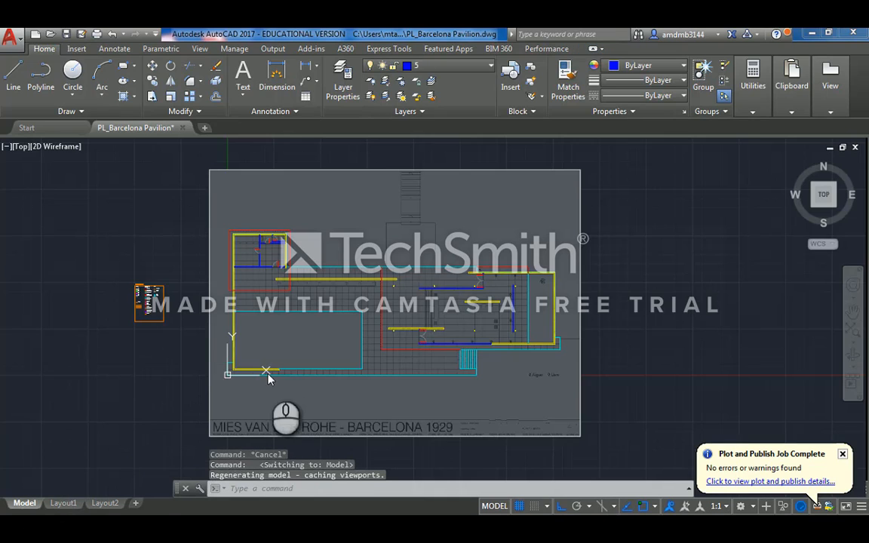
left_click(658, 334)
left_click(587, 321)
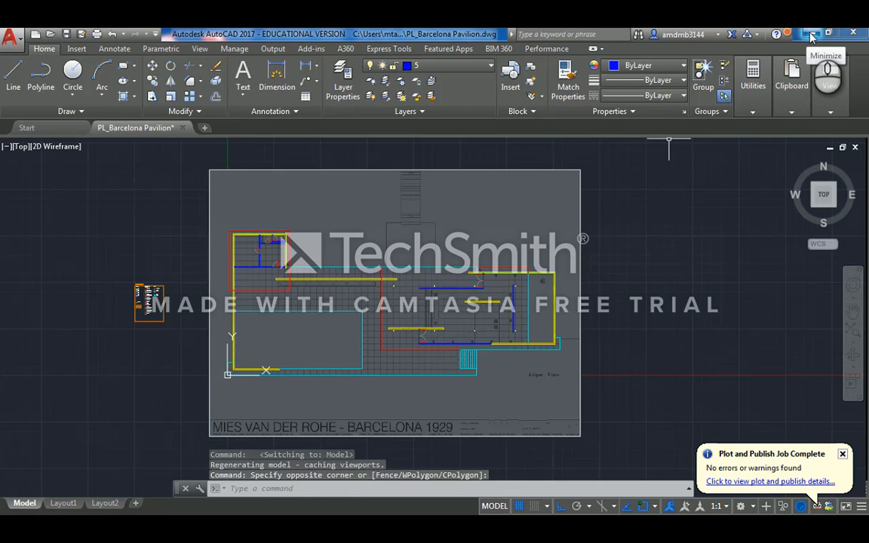
- Minimize AutoCAD, close the Plot Styles folder, and dismiss Rhino's start screen
left_click(812, 34)
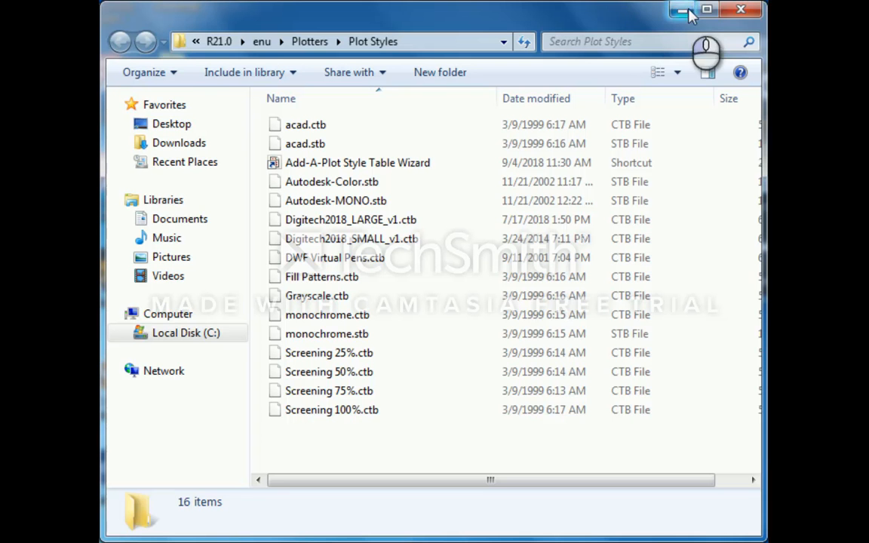
left_click(743, 11)
left_click(172, 330)
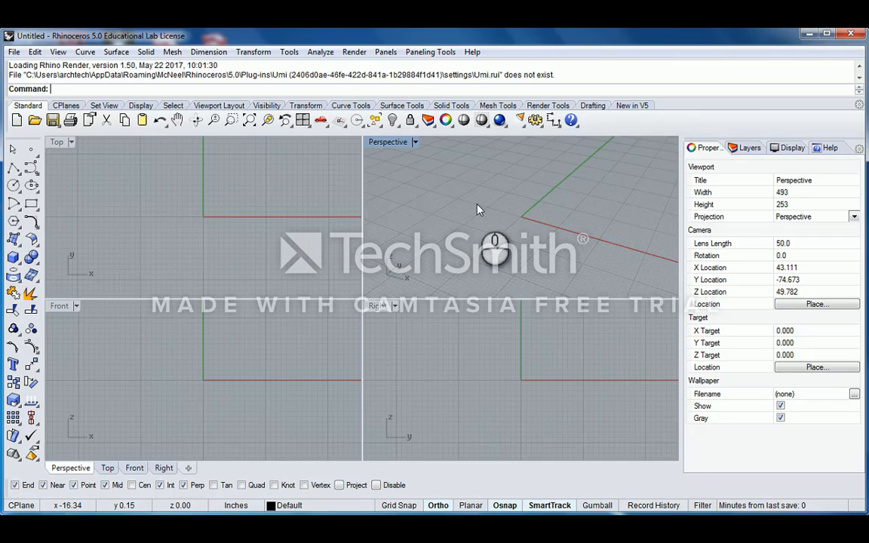
right_click_drag(531, 237, 514, 205)
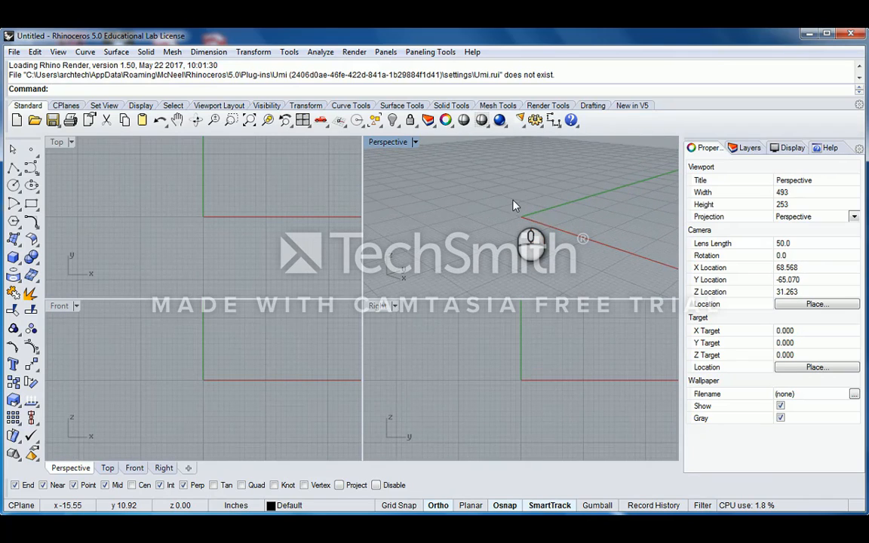
right_click_drag(587, 174, 582, 221)
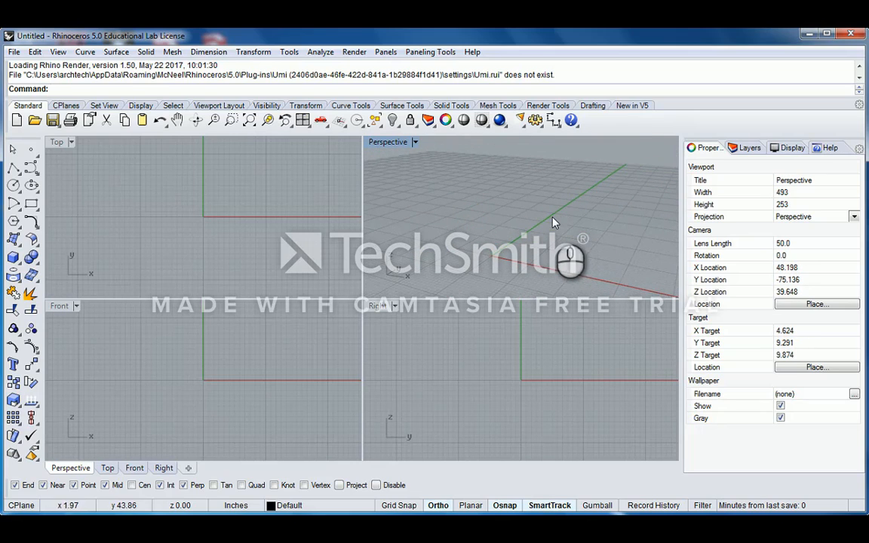
scroll(554, 220, "down", 3)
scroll(568, 189, "up", 2)
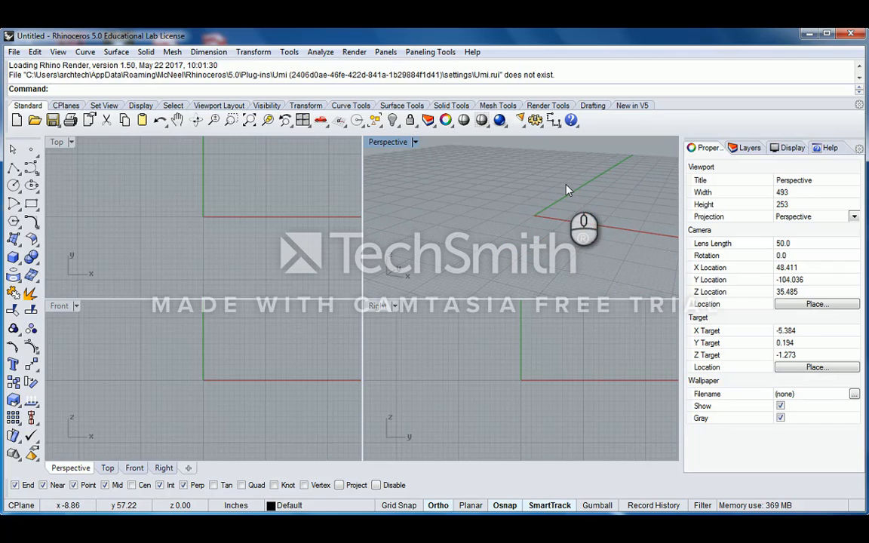
scroll(580, 188, "up", 1)
mouse_move(572, 214)
right_mouse_down()
mouse_move(572, 180)
mouse_move(568, 220)
right_mouse_up()
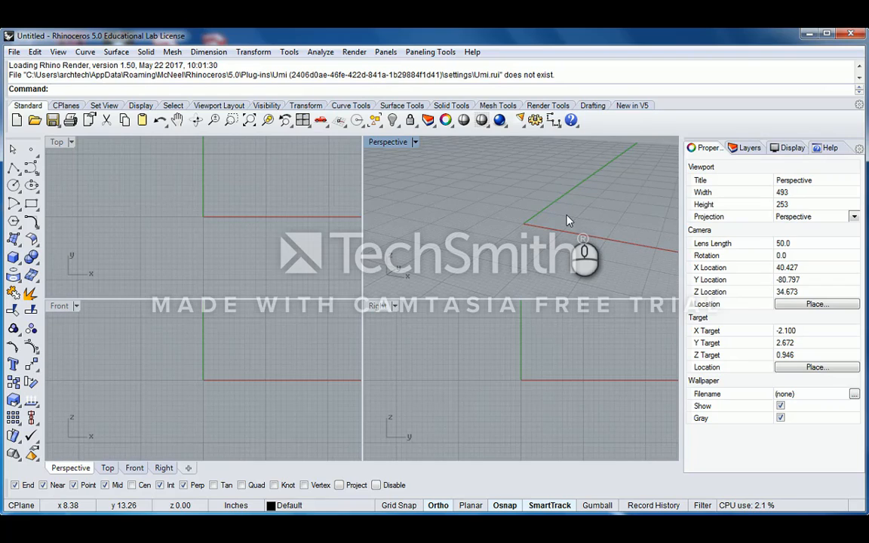
right_click_drag(573, 218, 512, 223)
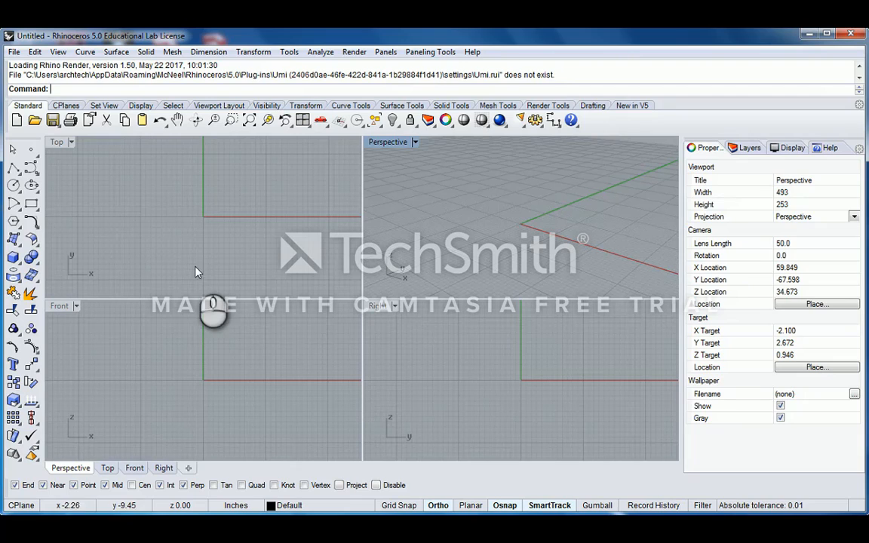
left_click(194, 234)
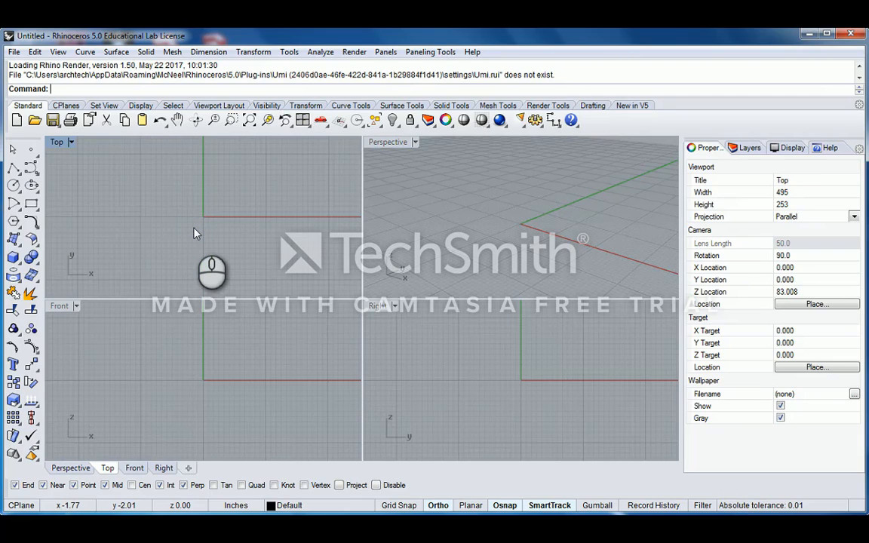
right_click_drag(176, 224, 211, 215)
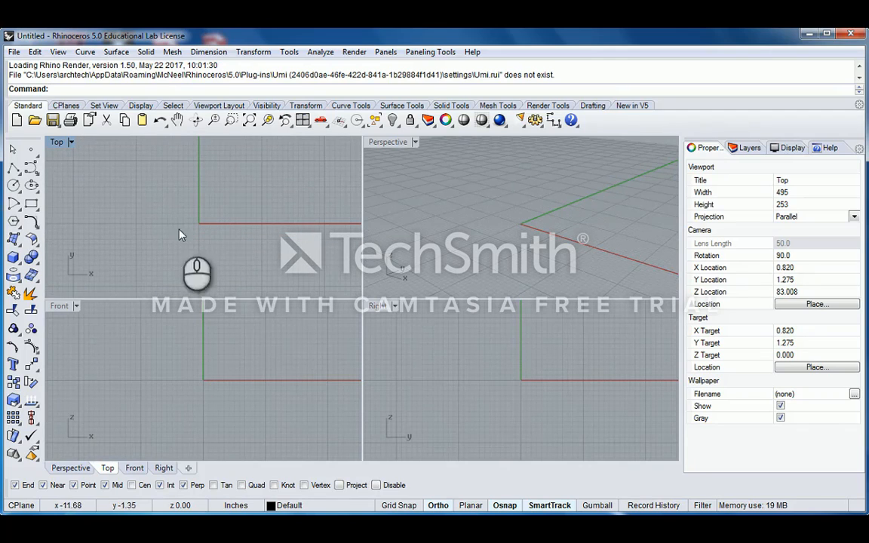
left_click(454, 248)
right_click_drag(449, 256, 444, 262)
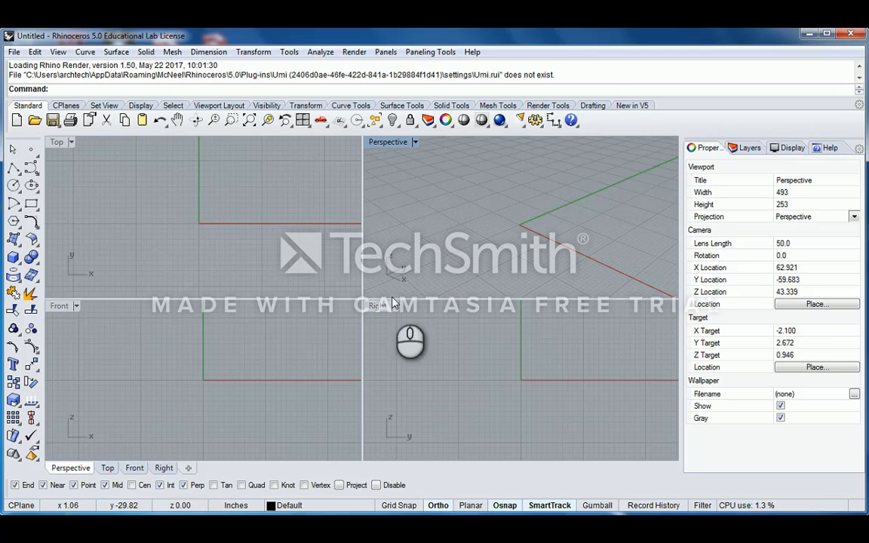
right_click_drag(258, 343, 254, 352)
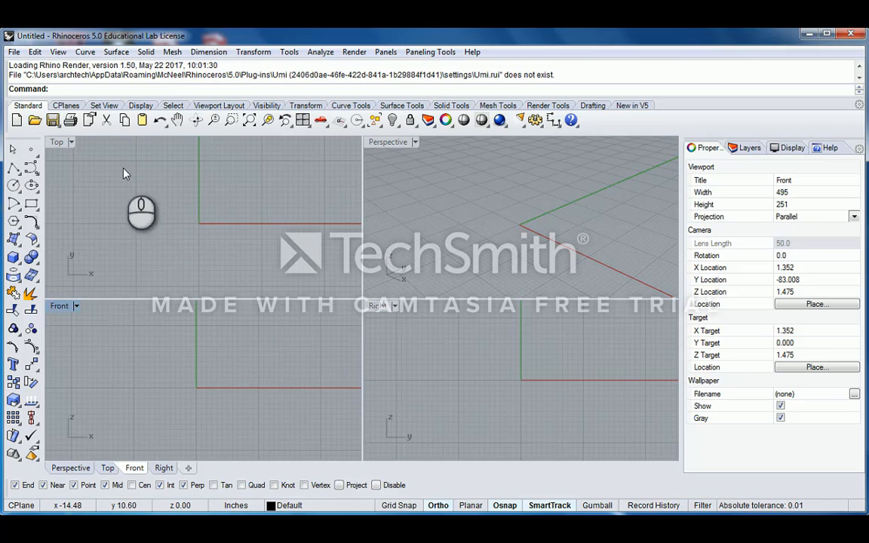
left_click(159, 227)
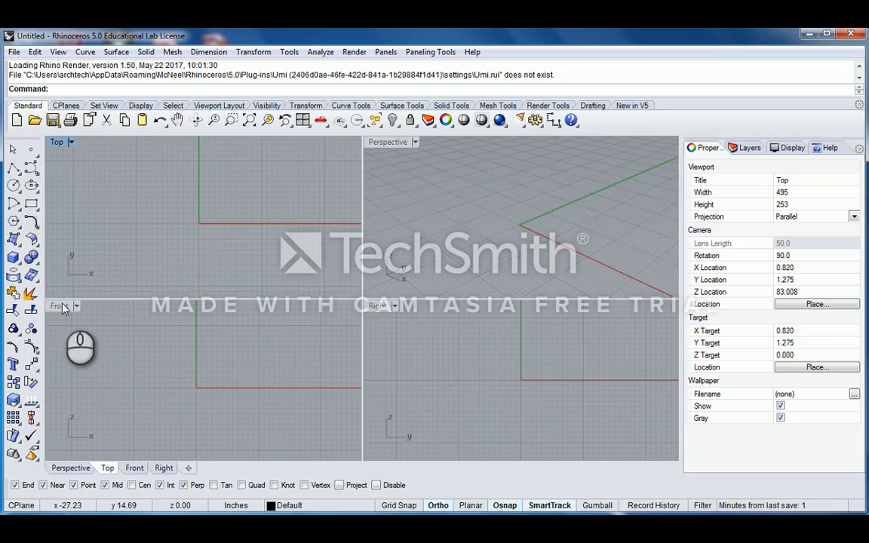
left_click(56, 142)
left_click(116, 268)
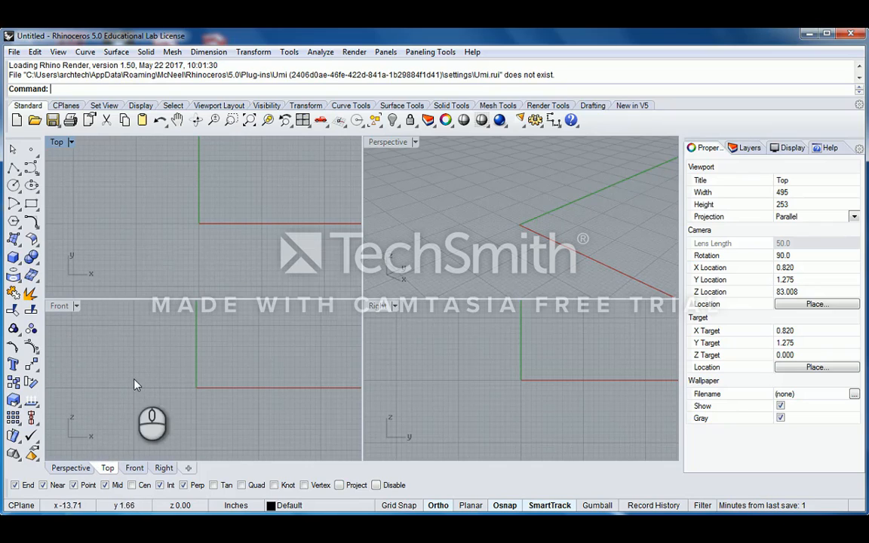
right_click_drag(79, 429, 81, 403)
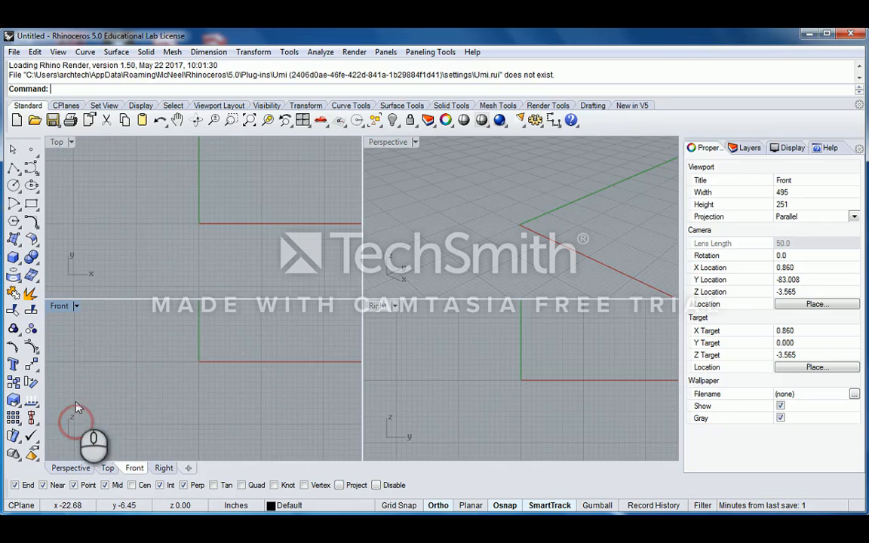
right_click_drag(233, 363, 199, 367)
scroll(181, 379, "down", 4)
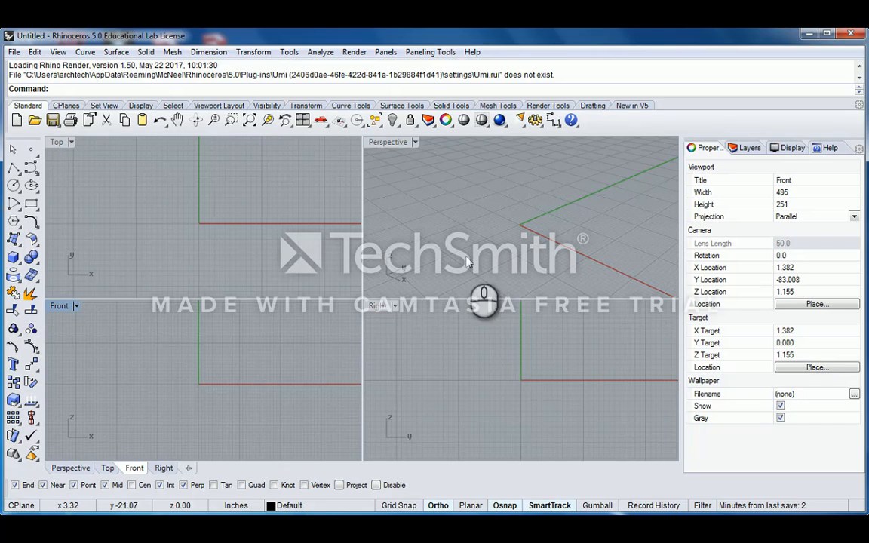
double_click(389, 143)
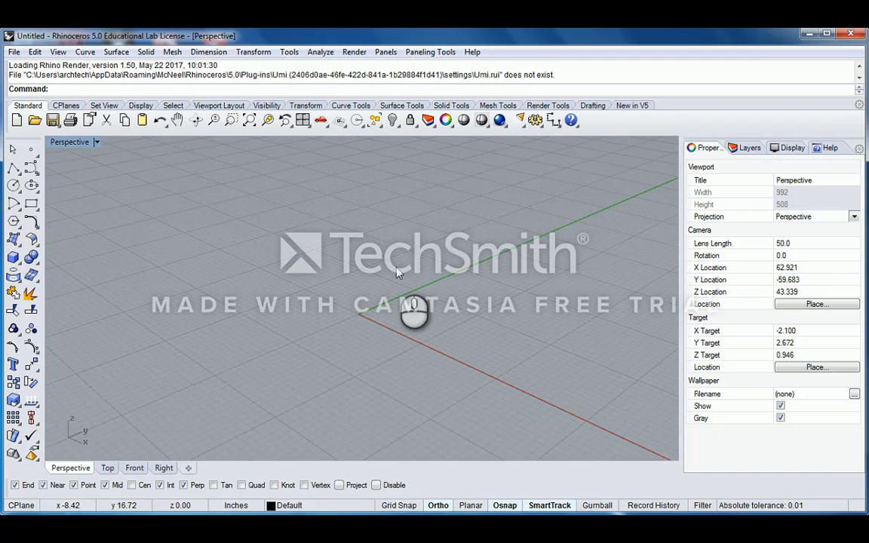
right_click_drag(398, 273, 249, 227)
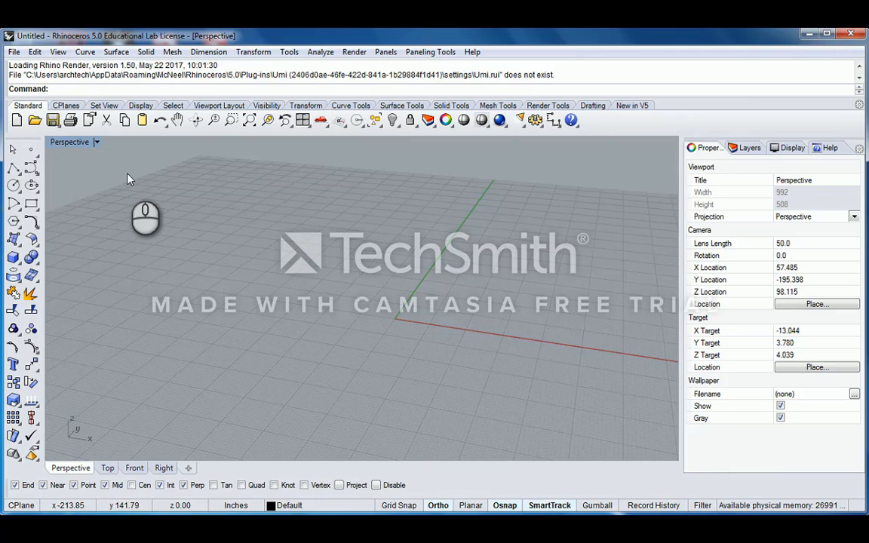
double_click(67, 141)
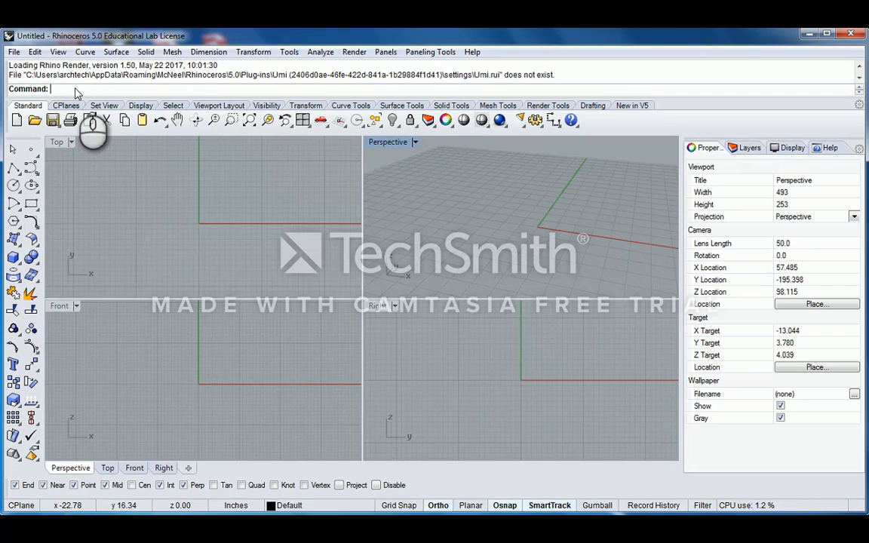
type("Line")
key("Return")
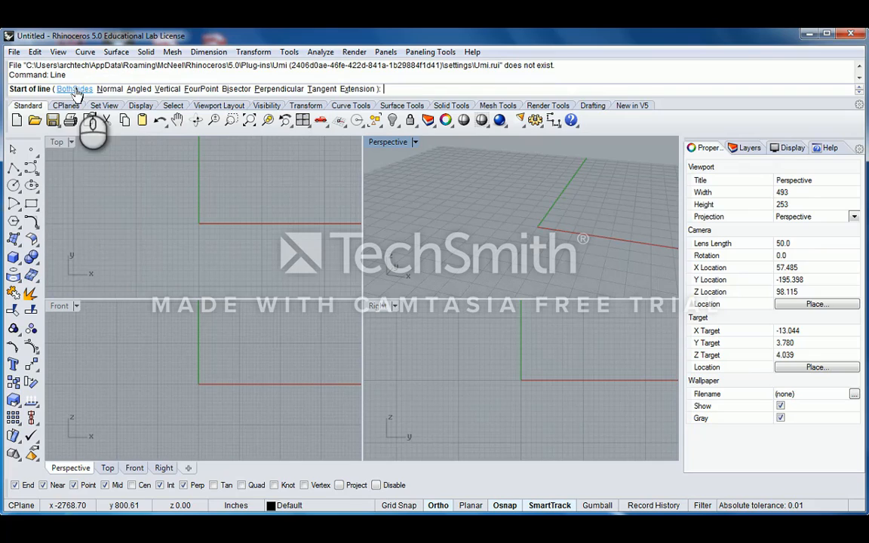
left_click(529, 217)
left_click(554, 186)
right_click(193, 154)
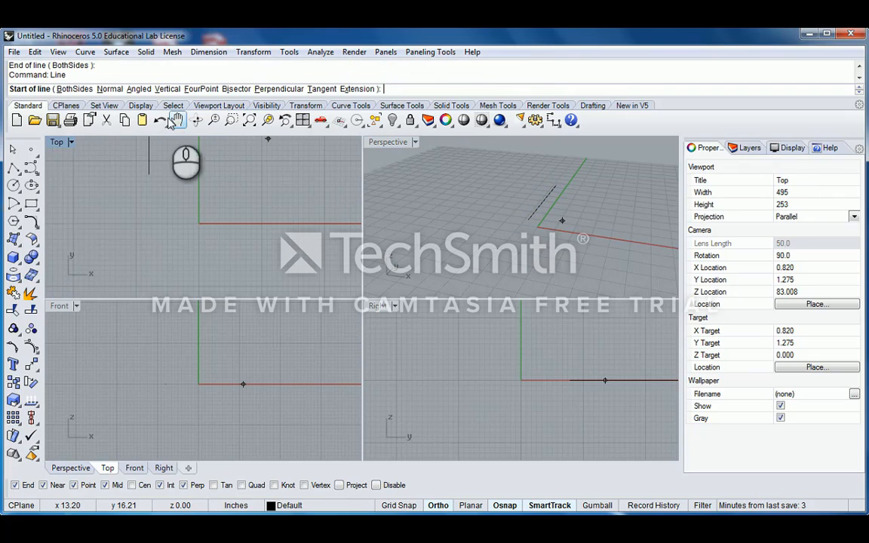
key("Escape")
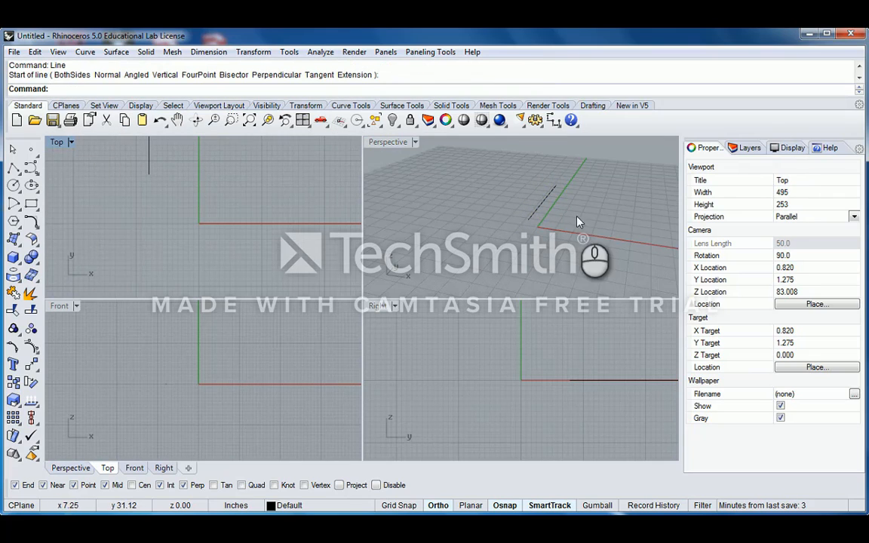
left_click_drag(578, 222, 514, 195)
key("Delete")
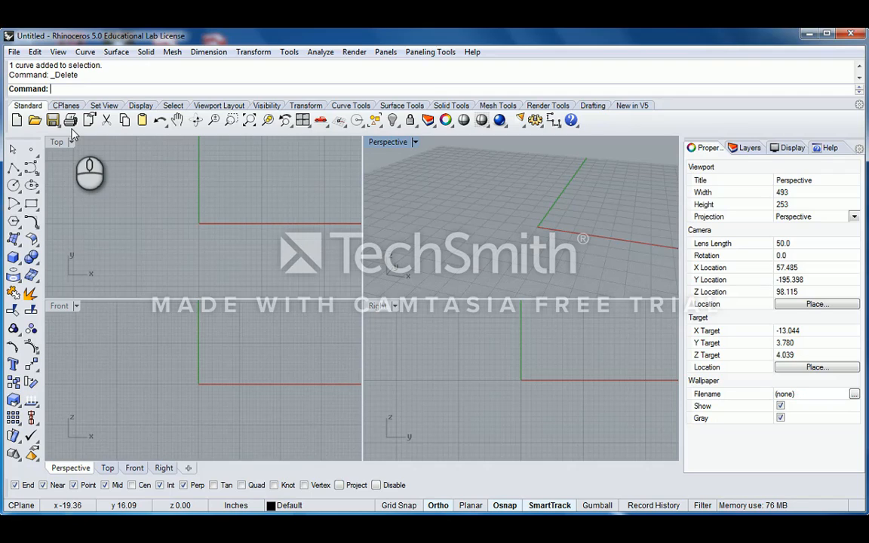
type("Line")
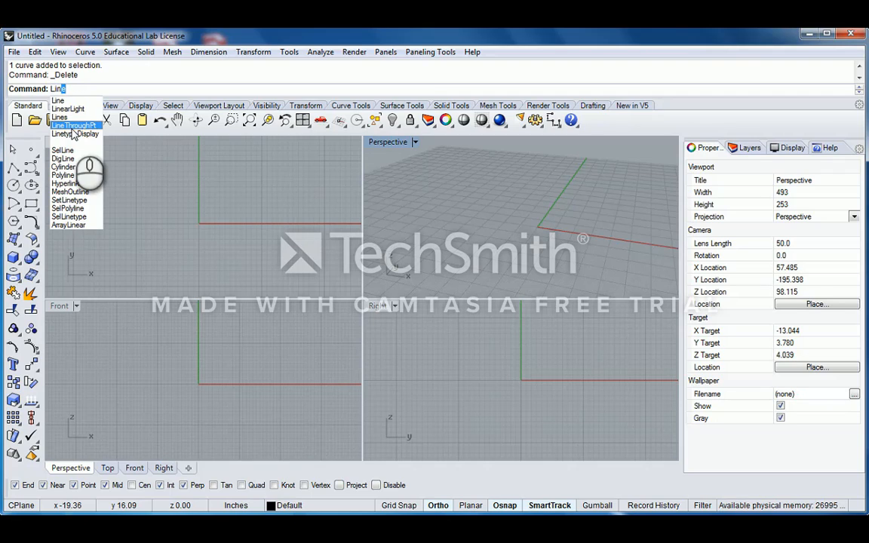
key("BackSpace")
key("BackSpace")
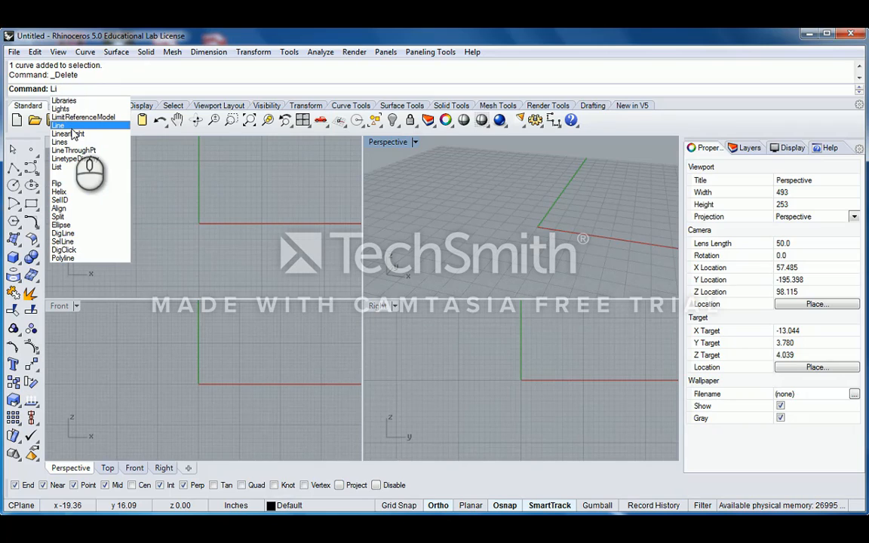
key("BackSpace")
key("BackSpace")
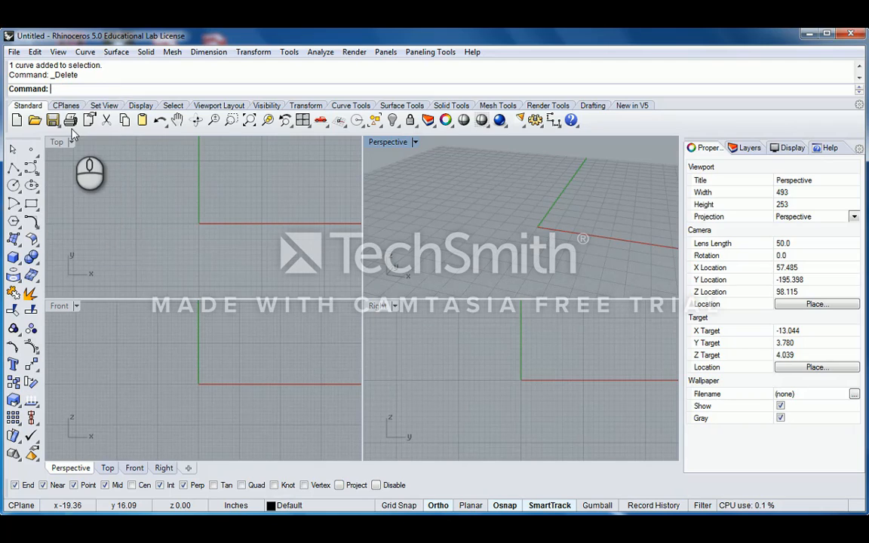
type("Mo")
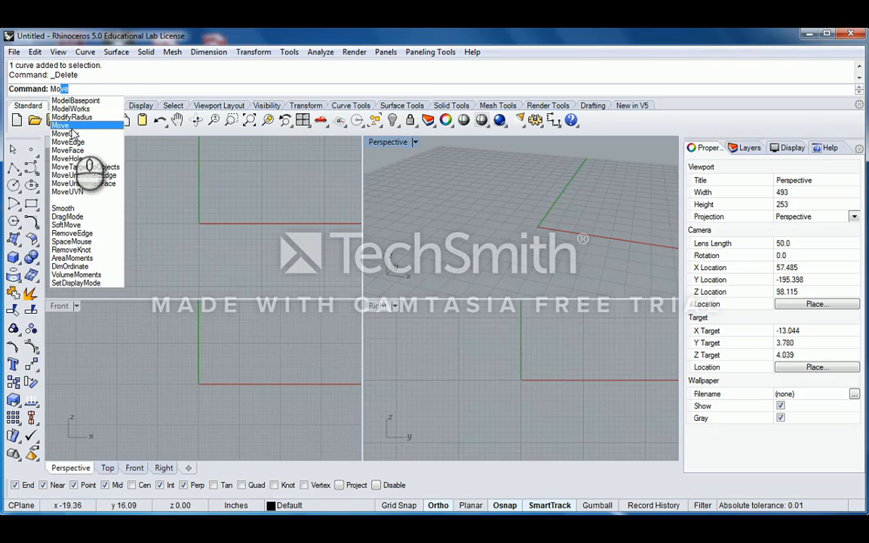
key("BackSpace")
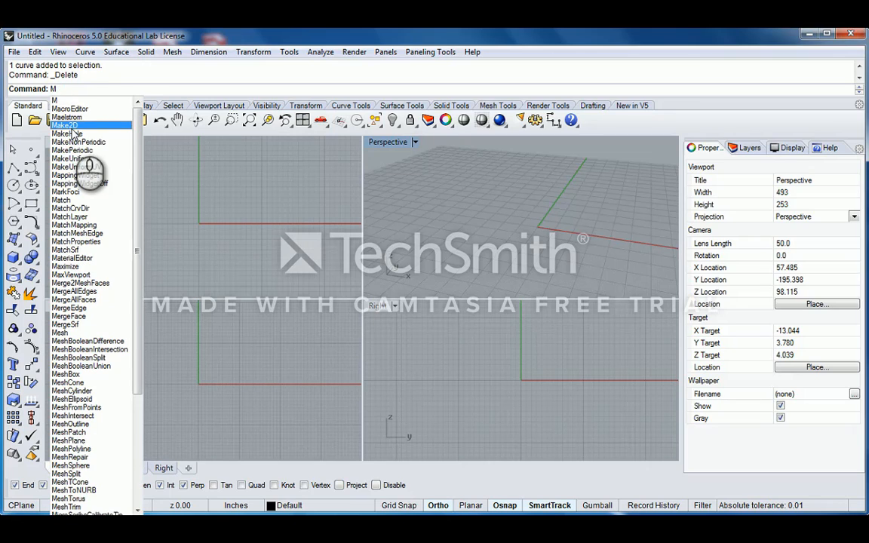
mouse_move(137, 138)
left_mouse_down()
mouse_move(140, 252)
mouse_move(137, 127)
left_mouse_up()
left_click(63, 89)
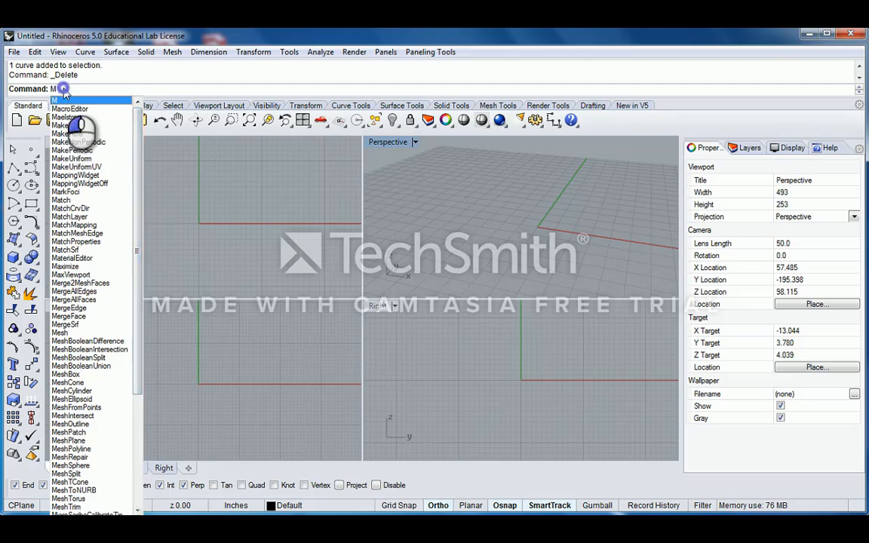
left_click(64, 89)
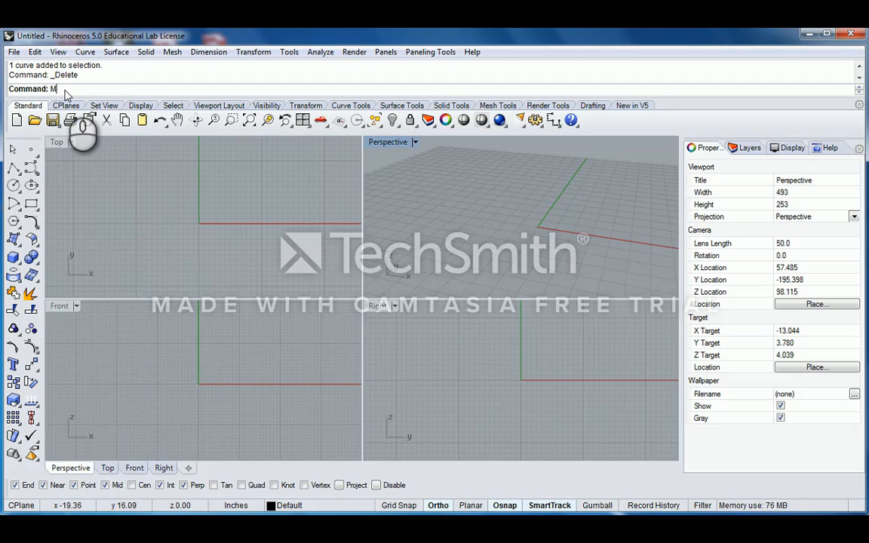
type("Mo")
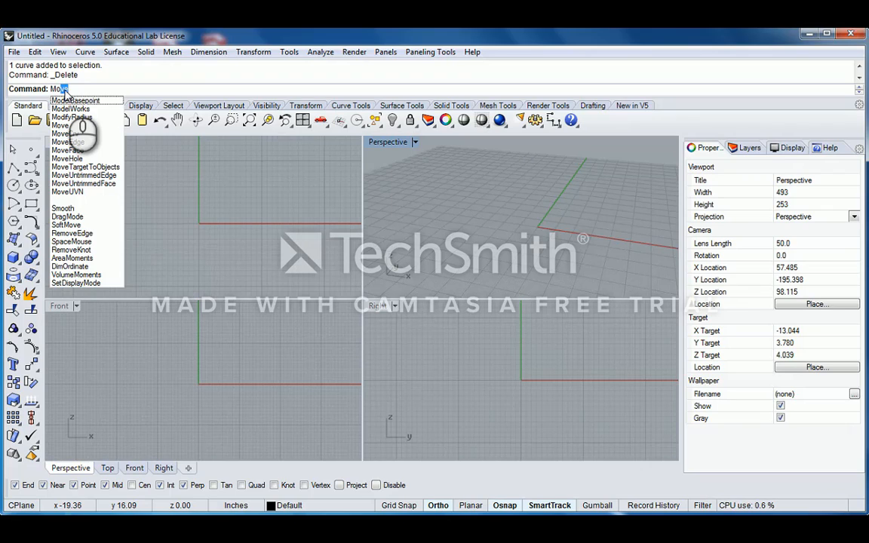
key("BackSpace")
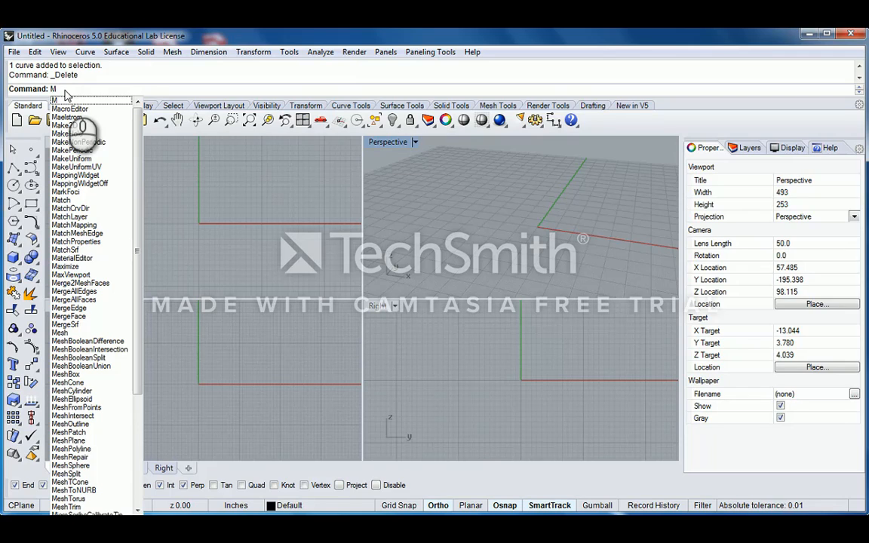
left_click(71, 88)
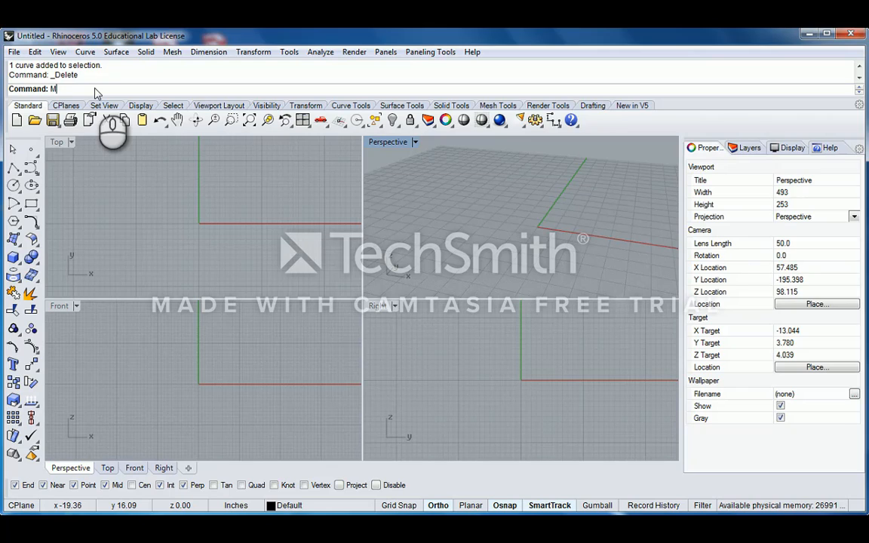
key("BackSpace")
- Browse the Surface and Polyline tool flyouts, then activate the Top viewport
left_click(19, 250)
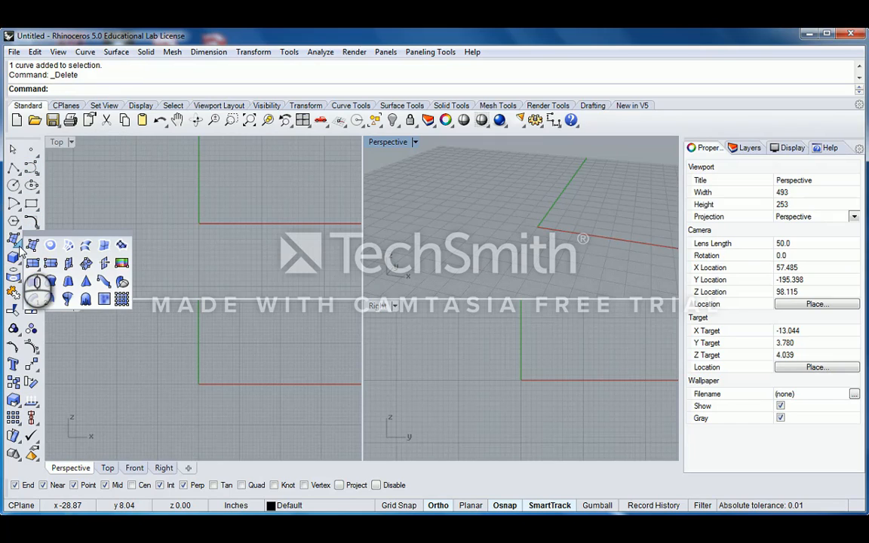
left_click(13, 203)
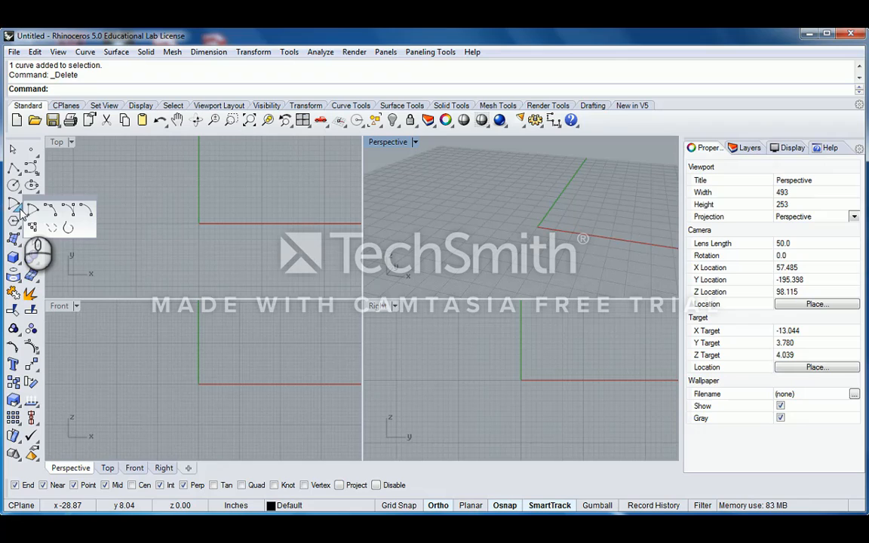
left_click(66, 164)
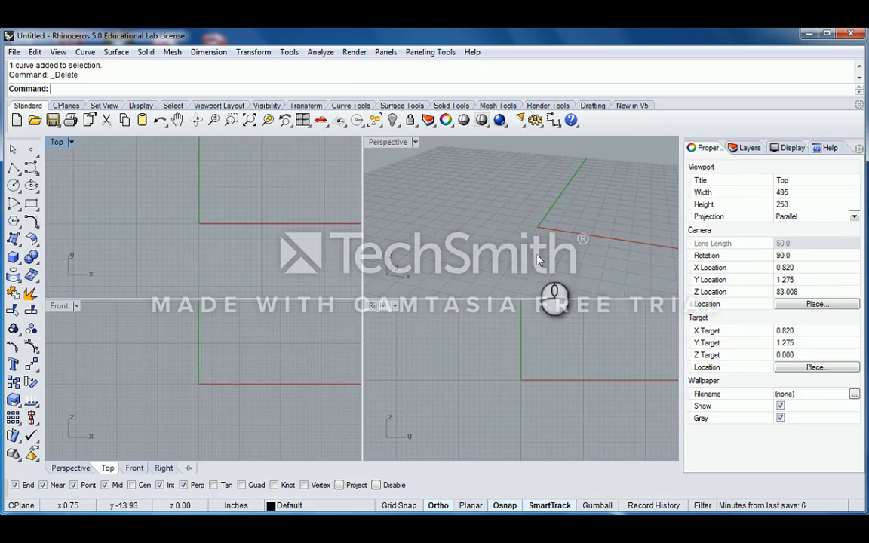
- Open the Layers panel listing Default and Layer 01 through Layer 05
left_click(745, 148)
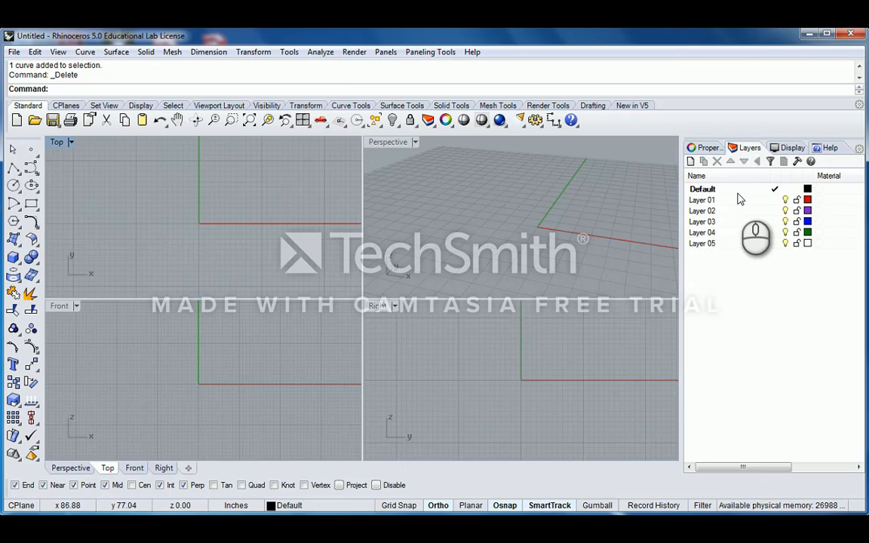
- Switch the right-hand panel to Display to see the Top view's Wireframe settings
left_click(785, 147)
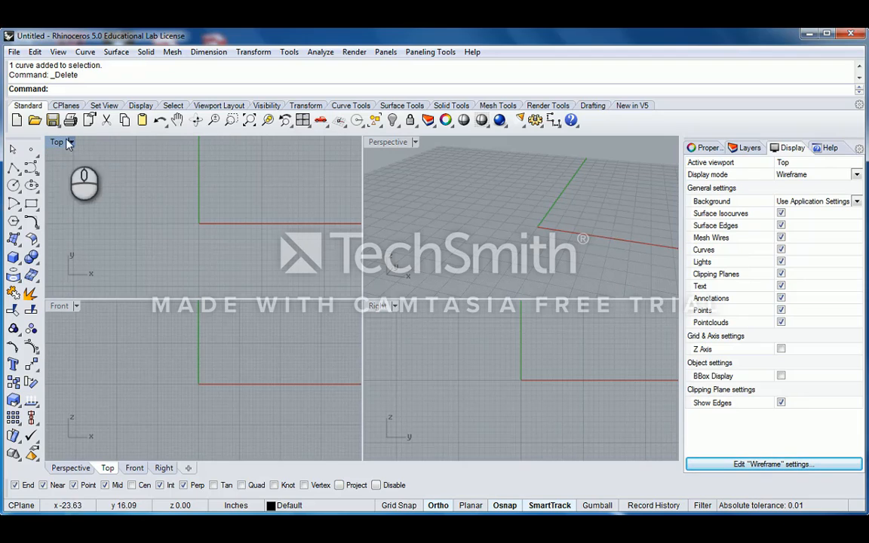
- Activate the Perspective viewport and start the Box: Corner to Corner, Height tool
left_click(380, 145)
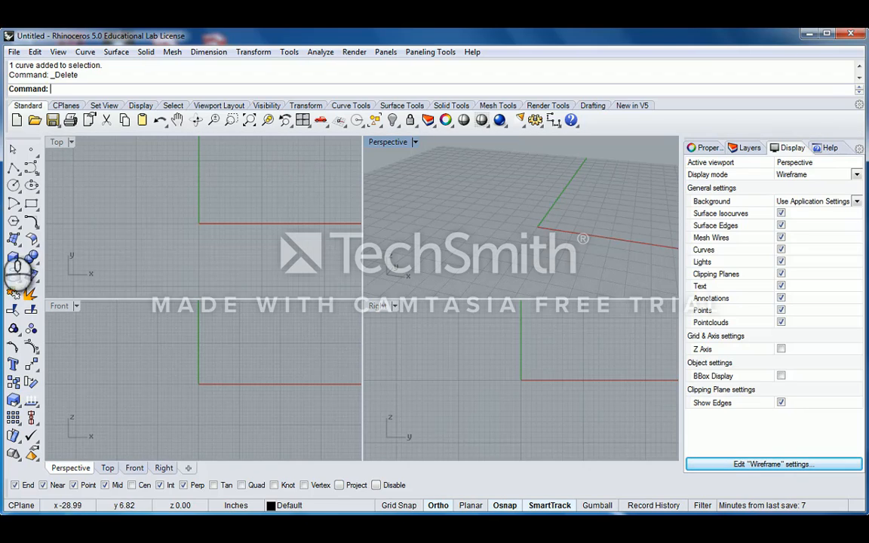
left_click(13, 258)
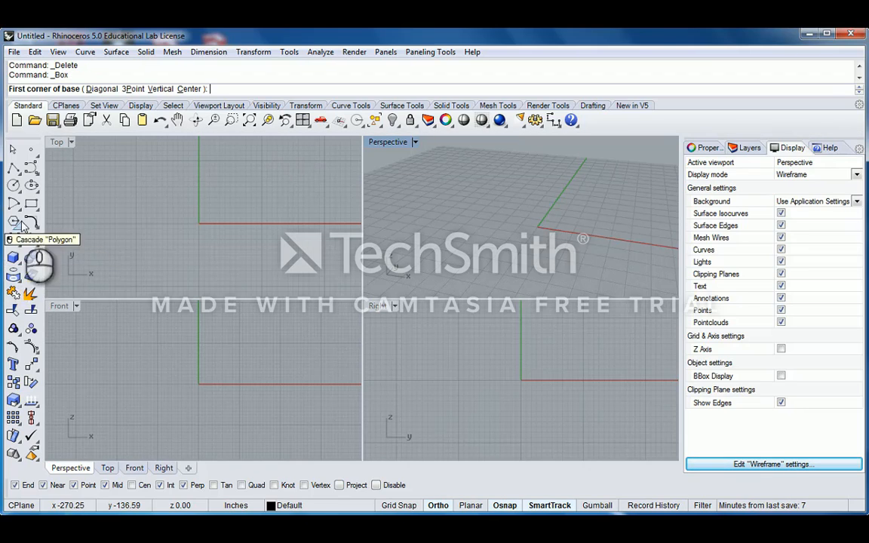
- Draw a box on the Perspective grid from two base corners, about 29.96 in tall
left_click(13, 258)
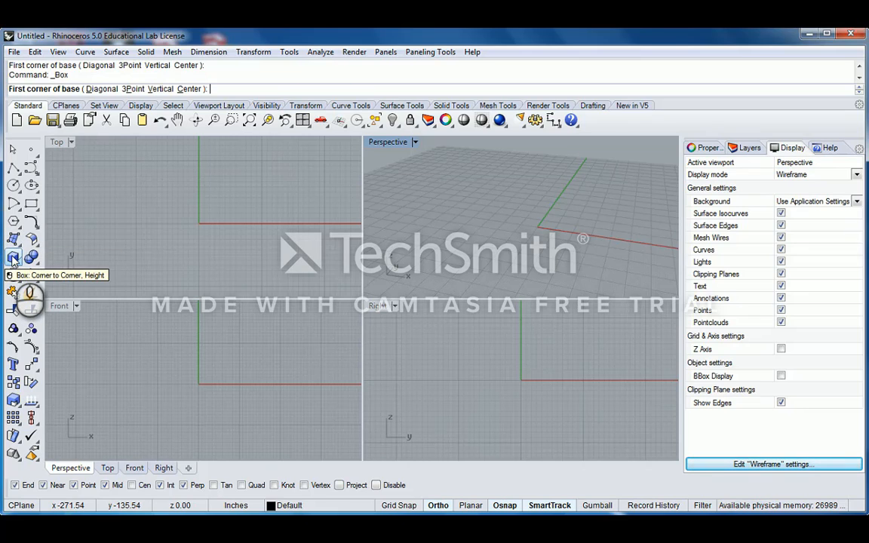
left_click(524, 208)
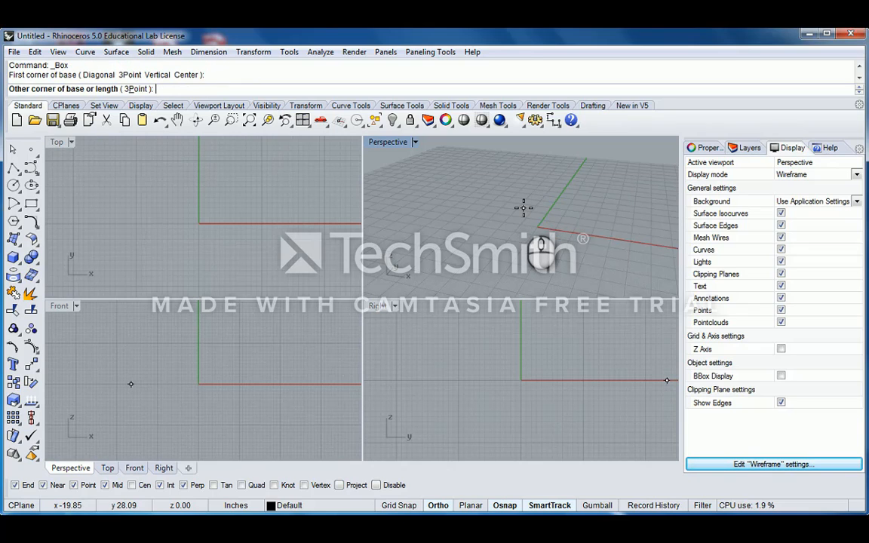
left_click(560, 243)
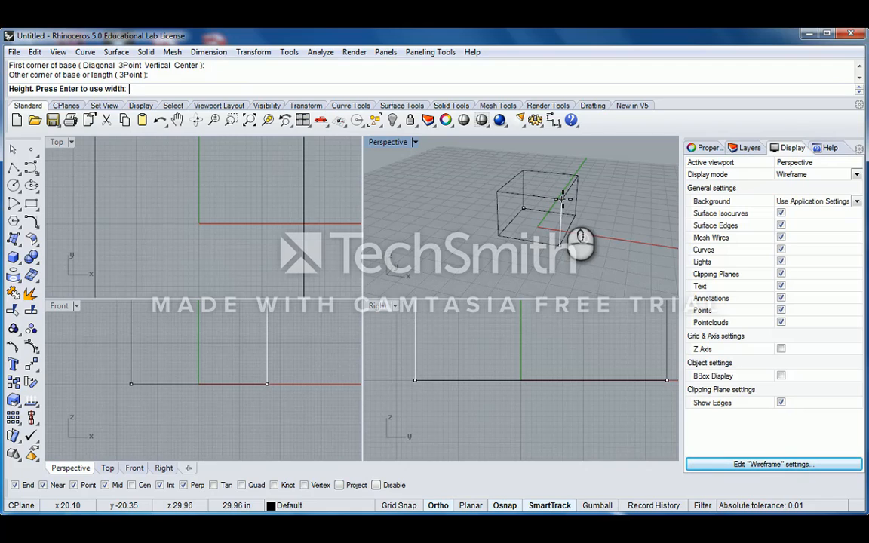
left_click(562, 198)
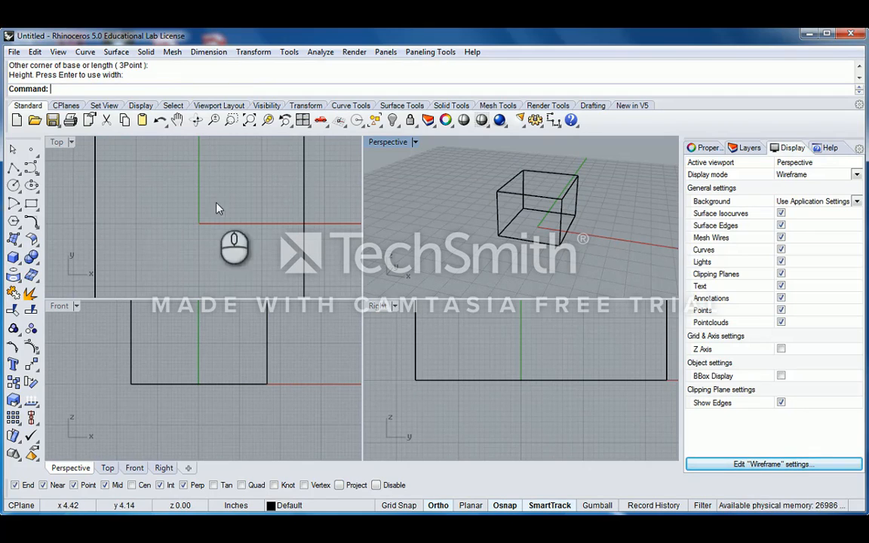
- Zoom out and pan the Top, Front and Right viewports so the whole box shows
scroll(186, 188, "down", 6)
scroll(189, 192, "down", 3)
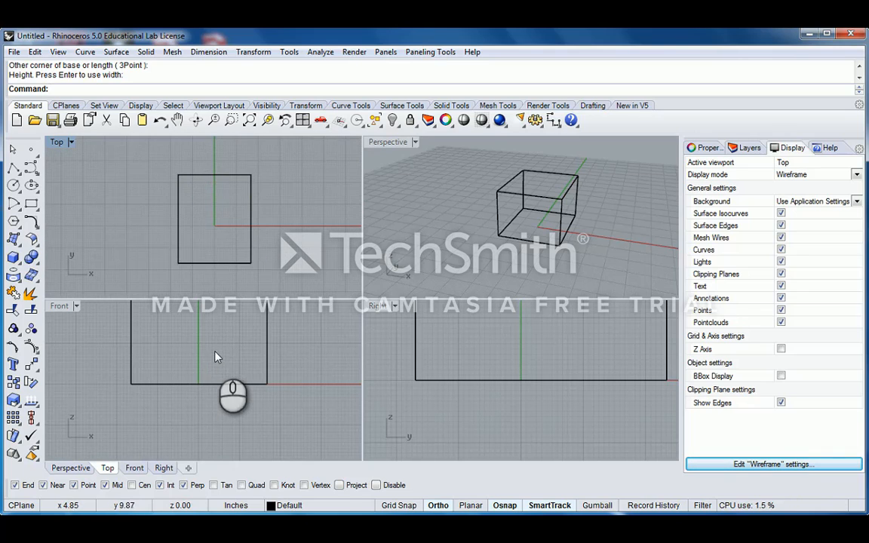
scroll(212, 349, "down", 6)
right_click_drag(213, 342, 191, 360)
scroll(529, 353, "down", 4)
right_click_drag(555, 331, 538, 385)
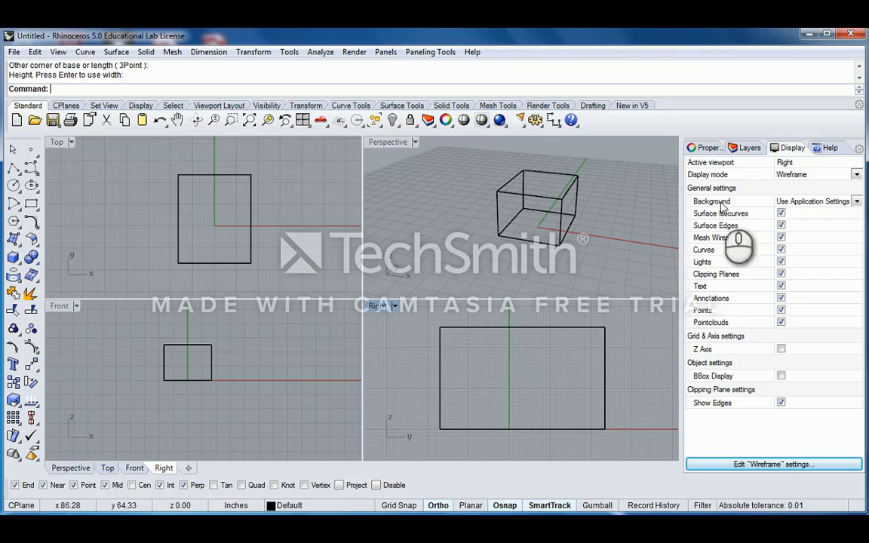
- Orbit the Perspective view around the box and bring up its display options menu
left_click(389, 146)
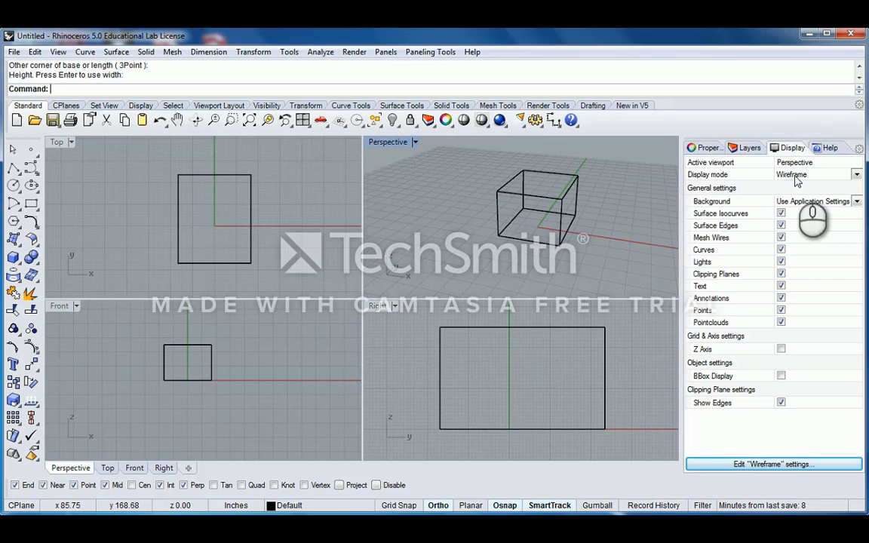
right_click_drag(508, 182, 504, 219)
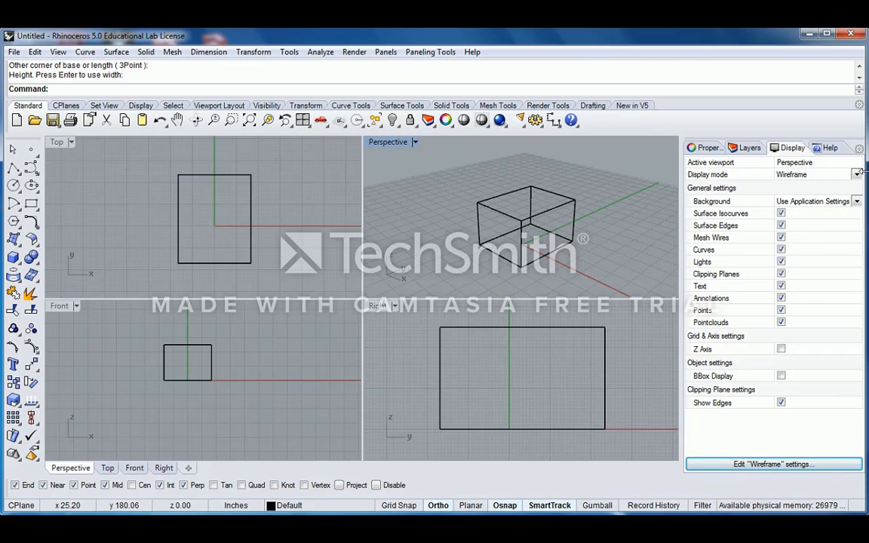
left_click(390, 143)
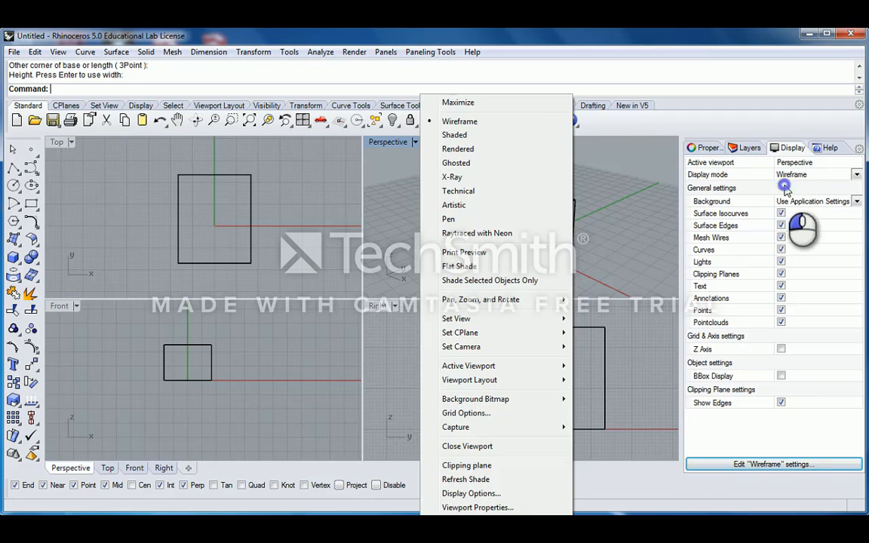
- Set the Perspective viewport's display mode to Shaded and orbit to view the solid box
left_click(793, 163)
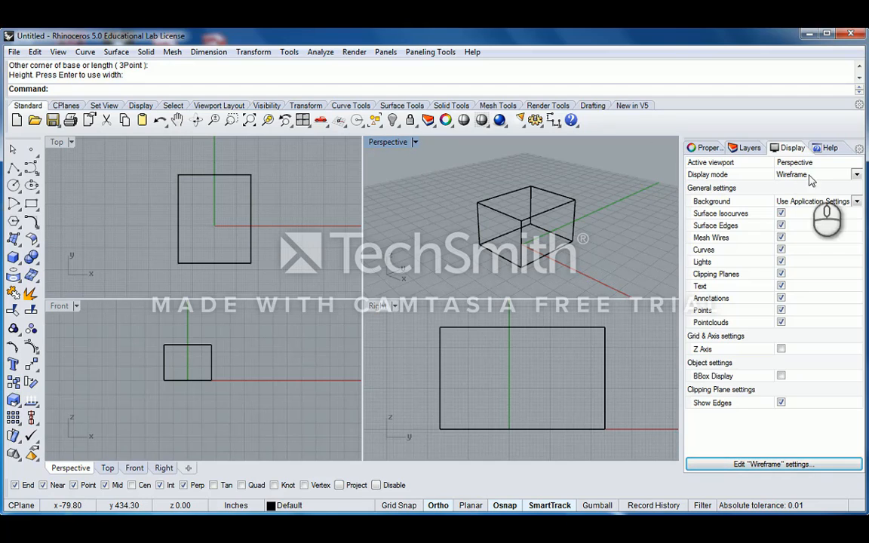
left_click(856, 176)
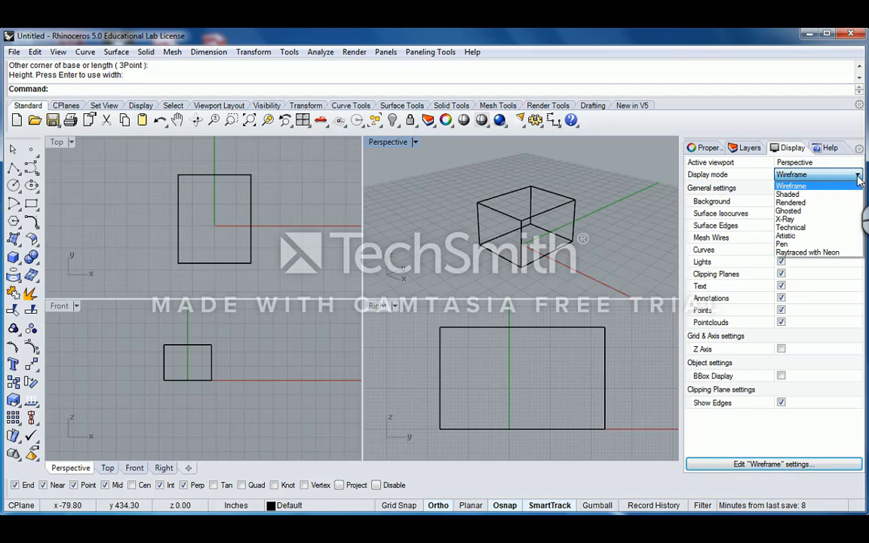
left_click(812, 194)
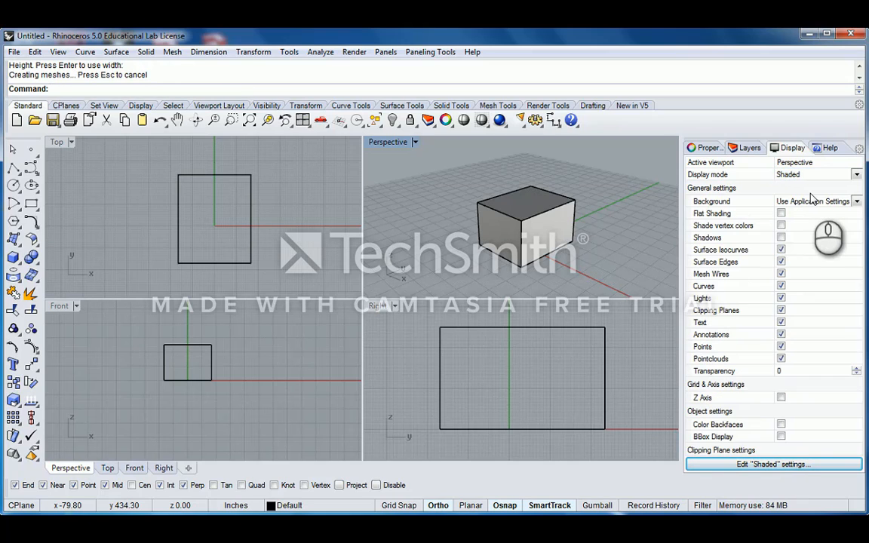
left_click(402, 145)
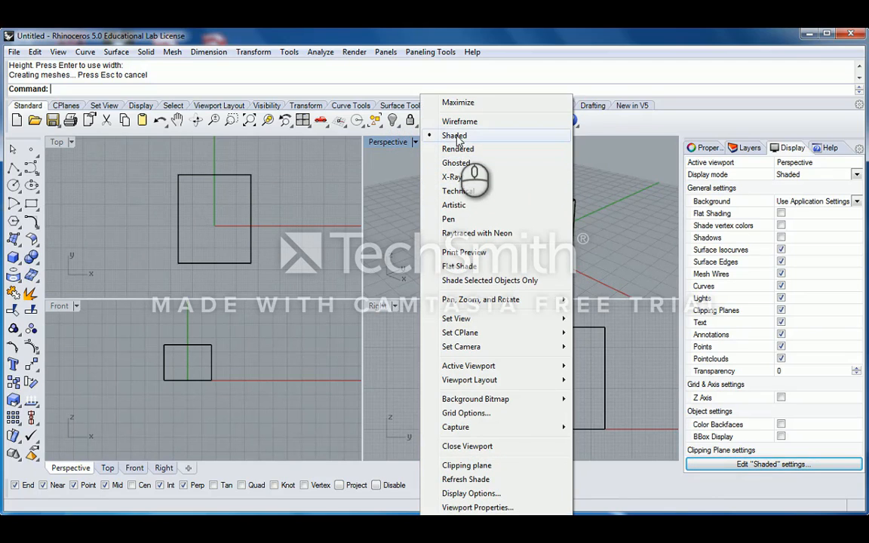
left_click(356, 169)
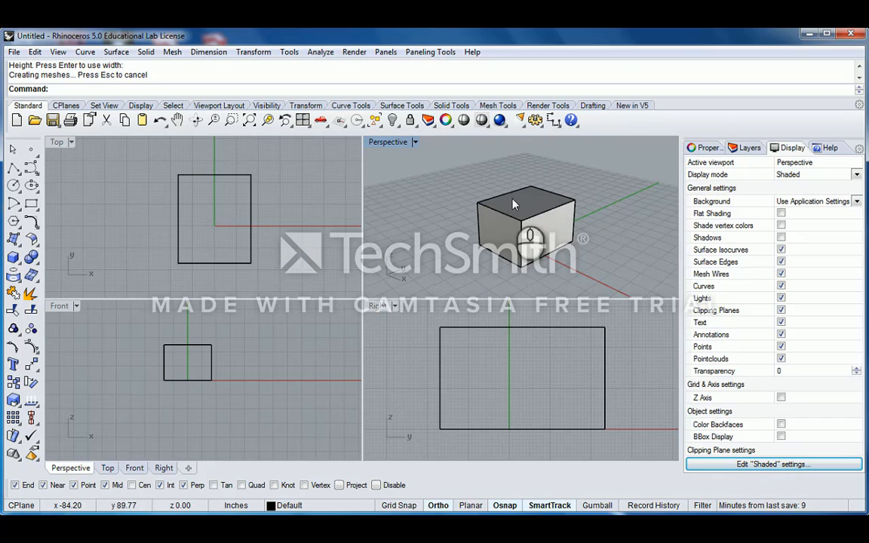
mouse_move(480, 213)
right_mouse_down()
mouse_move(616, 218)
mouse_move(484, 214)
mouse_move(491, 199)
right_mouse_up()
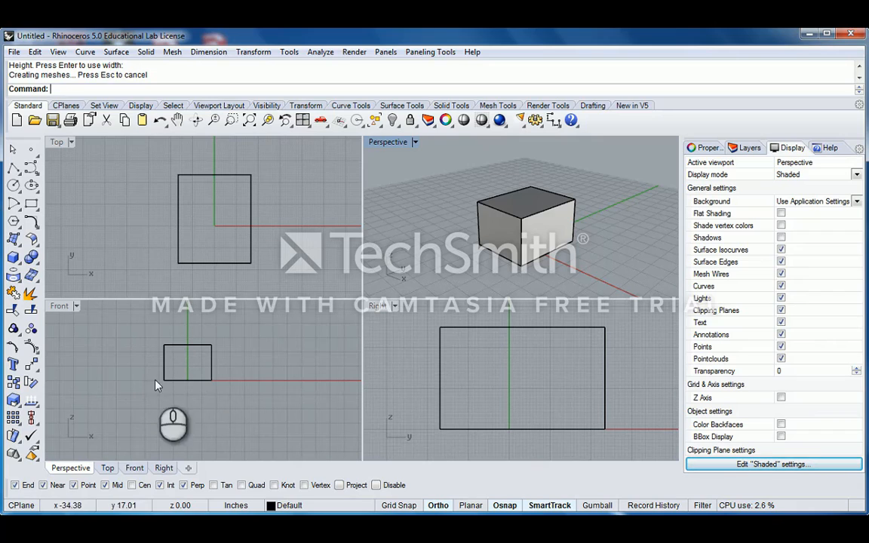
left_click(379, 309)
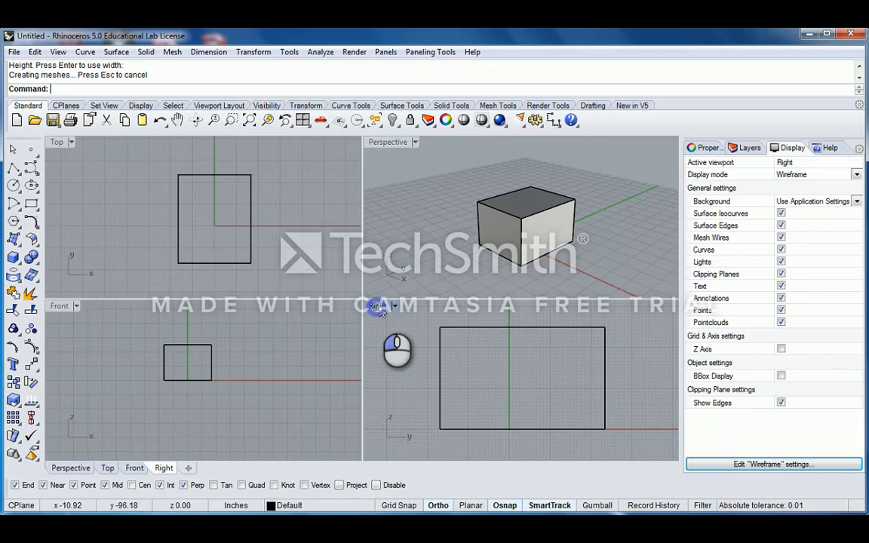
left_click(55, 142)
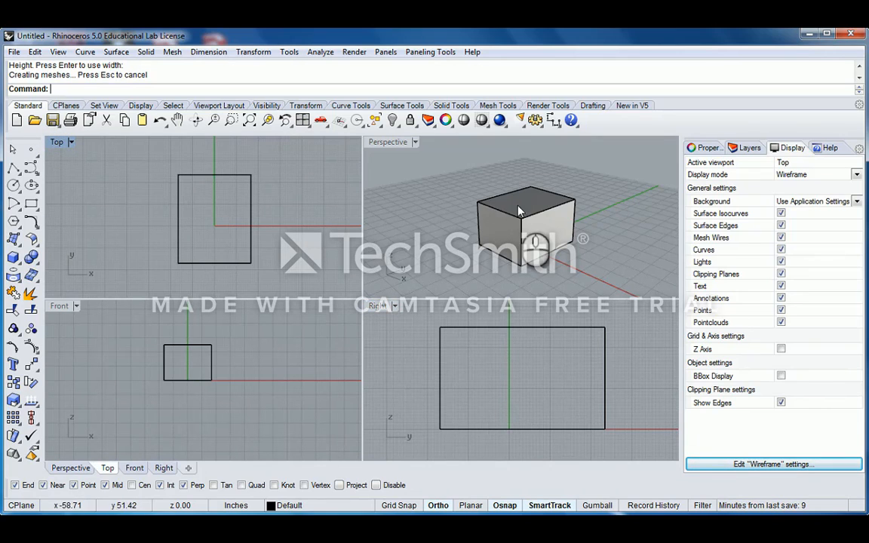
left_click(480, 199)
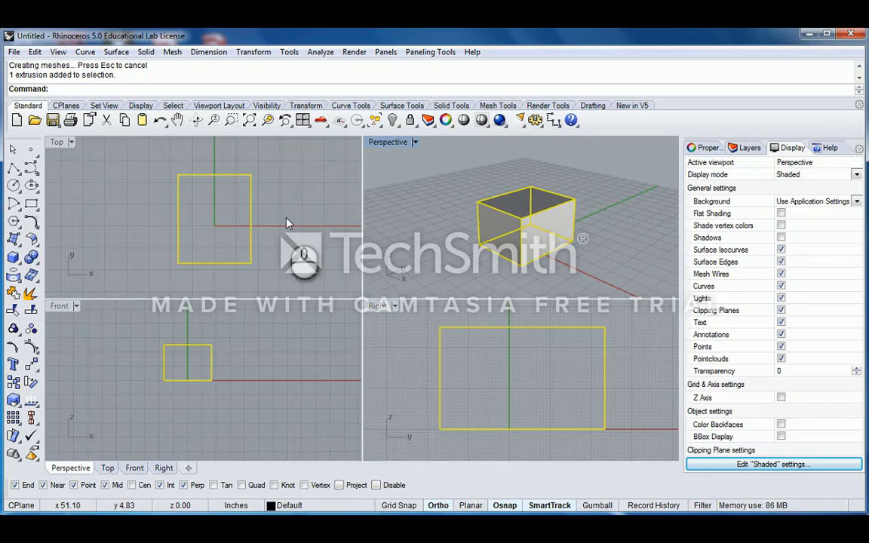
scroll(244, 227, "down", 3)
scroll(244, 220, "down", 2)
right_click_drag(274, 201, 212, 215)
left_click(232, 219)
scroll(198, 218, "up", 8)
scroll(214, 219, "up", 3)
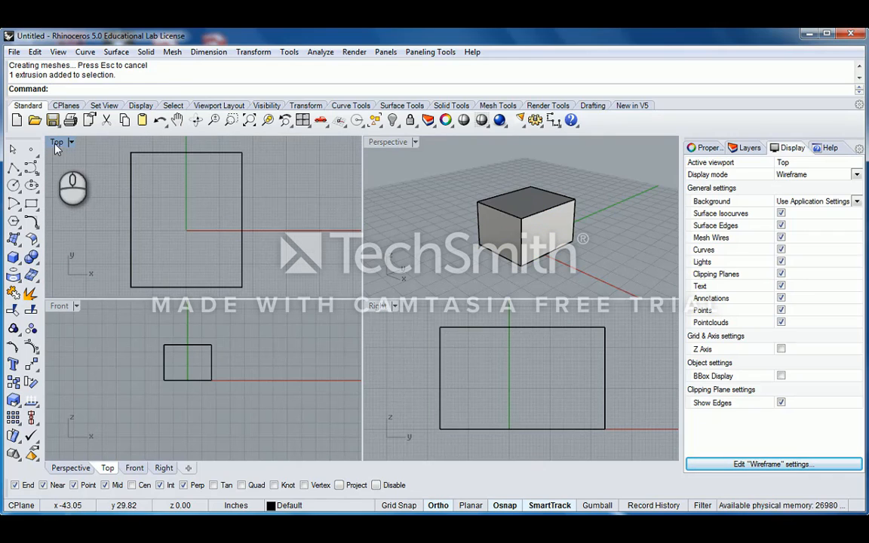
scroll(176, 196, "down", 1)
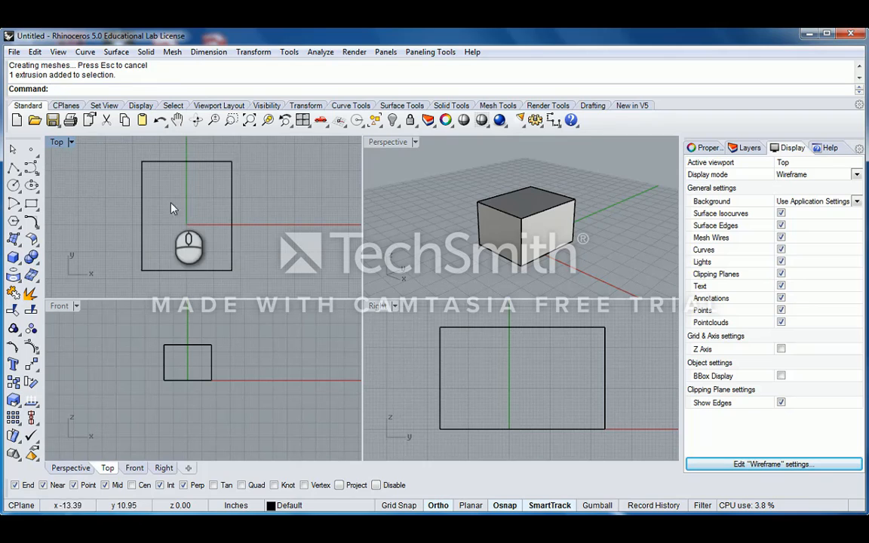
scroll(182, 209, "down", 1)
scroll(182, 204, "down", 6)
right_click_drag(182, 203, 214, 209)
scroll(223, 205, "up", 4)
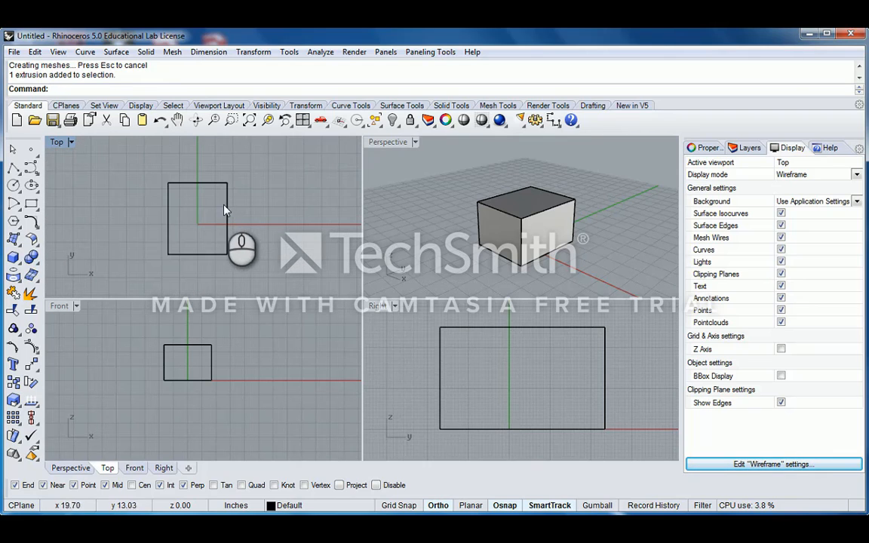
left_click(226, 205)
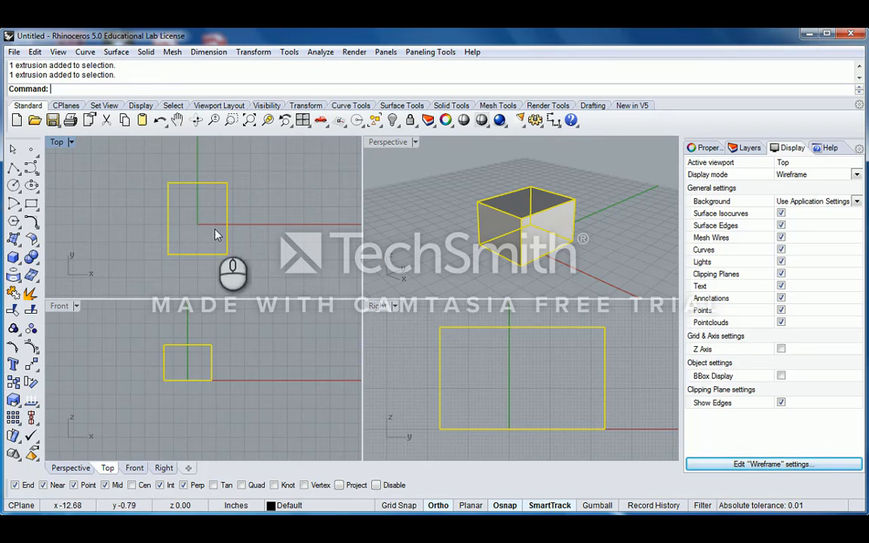
left_click(58, 143)
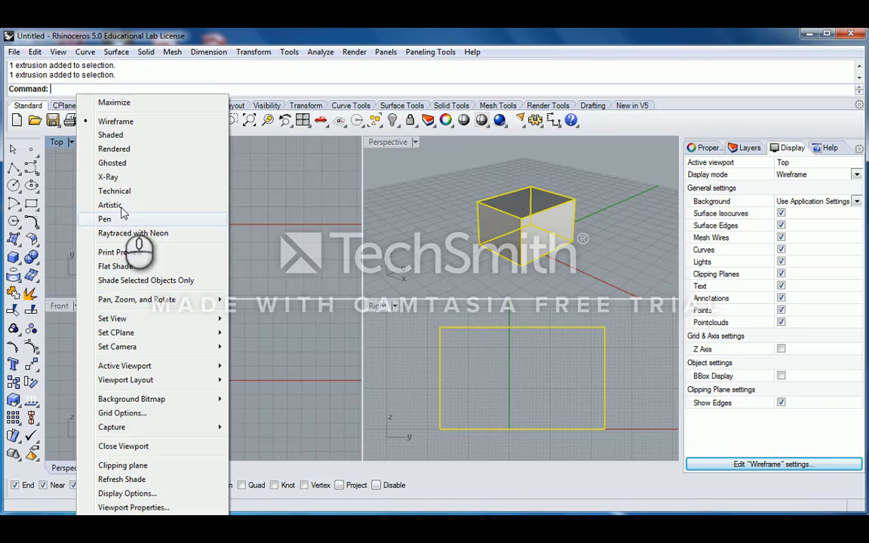
left_click(111, 135)
left_click(241, 166)
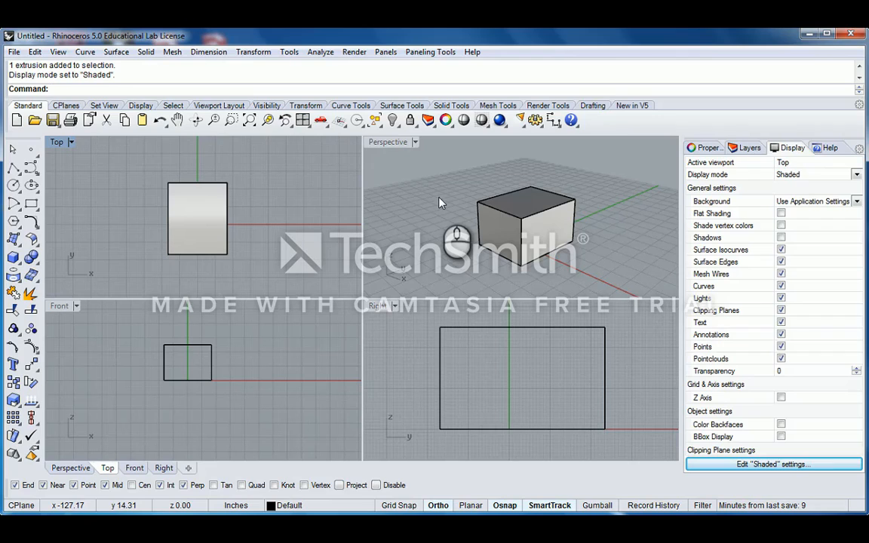
left_click(390, 144)
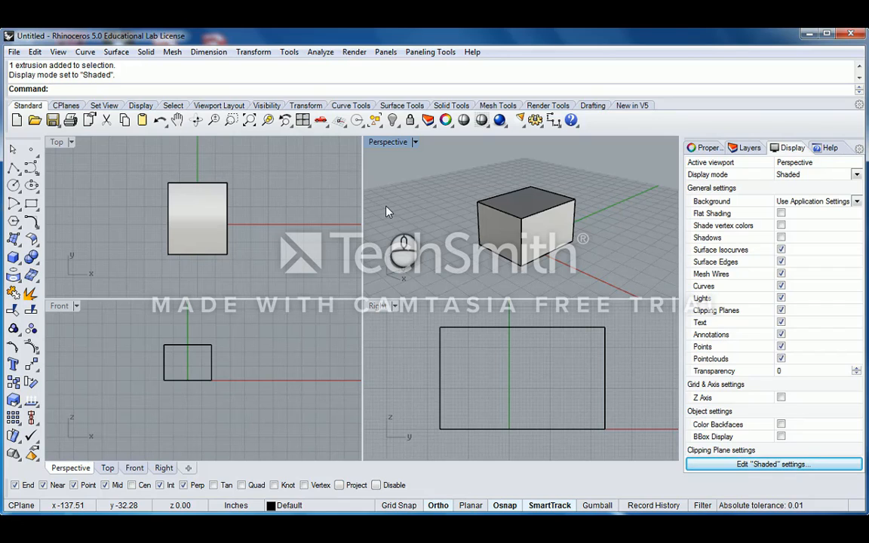
left_click(55, 143)
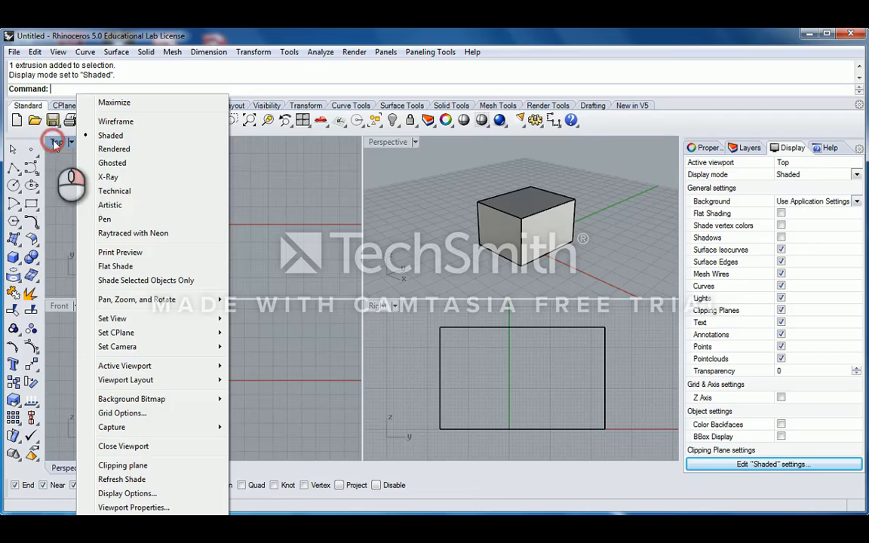
left_click(116, 121)
scroll(268, 214, "down", 2)
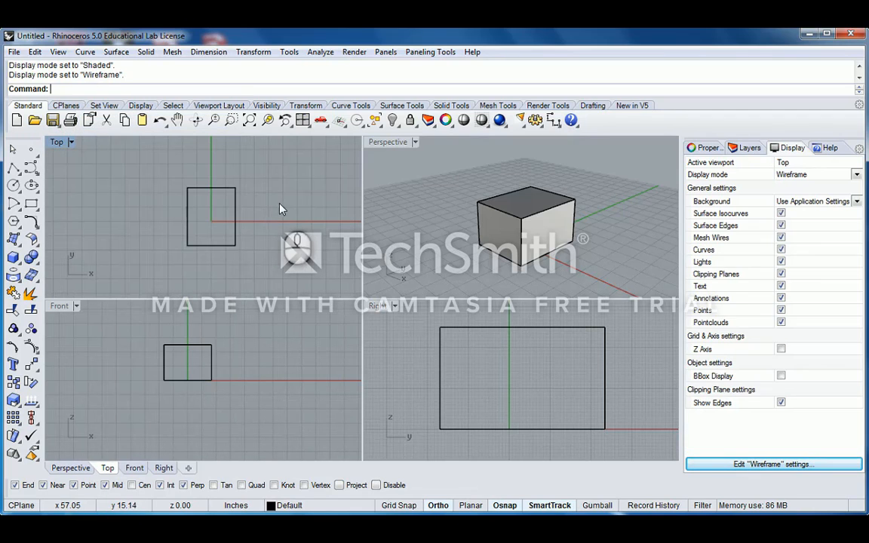
right_click_drag(236, 215, 249, 233)
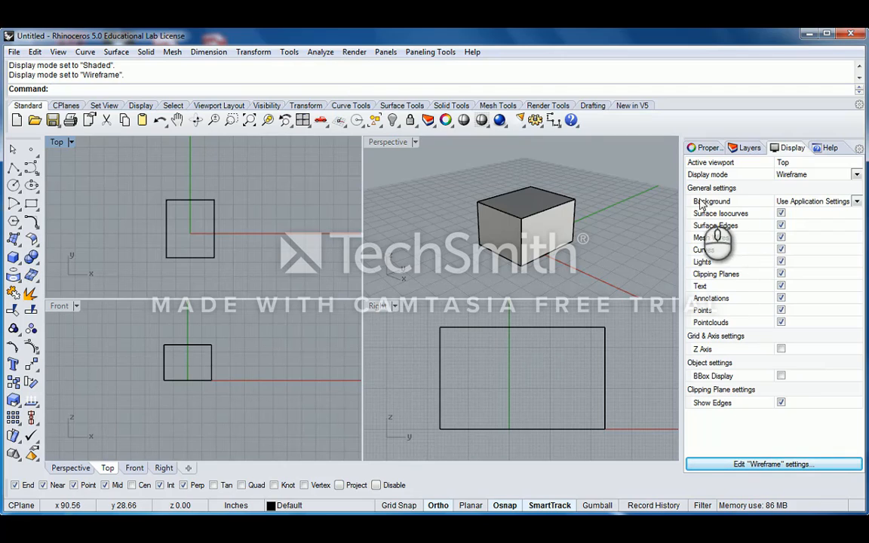
- Show the box Ghosted in the Perspective viewport and orbit around it
left_click(857, 176)
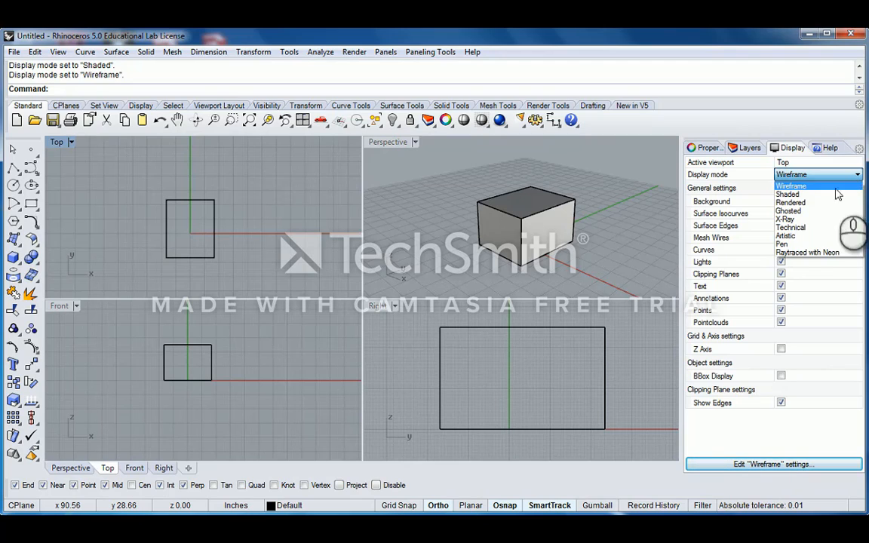
left_click(386, 149)
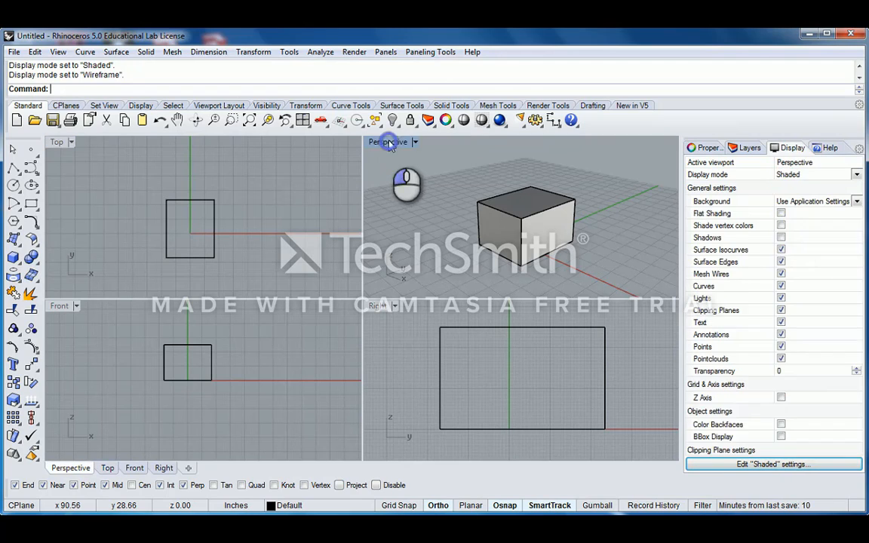
left_click(858, 175)
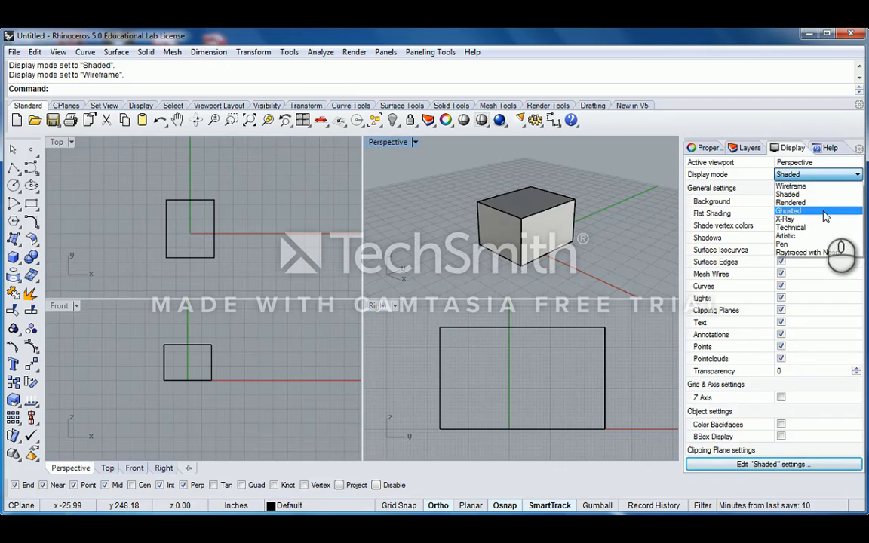
left_click(830, 212)
right_click_drag(467, 180, 549, 221)
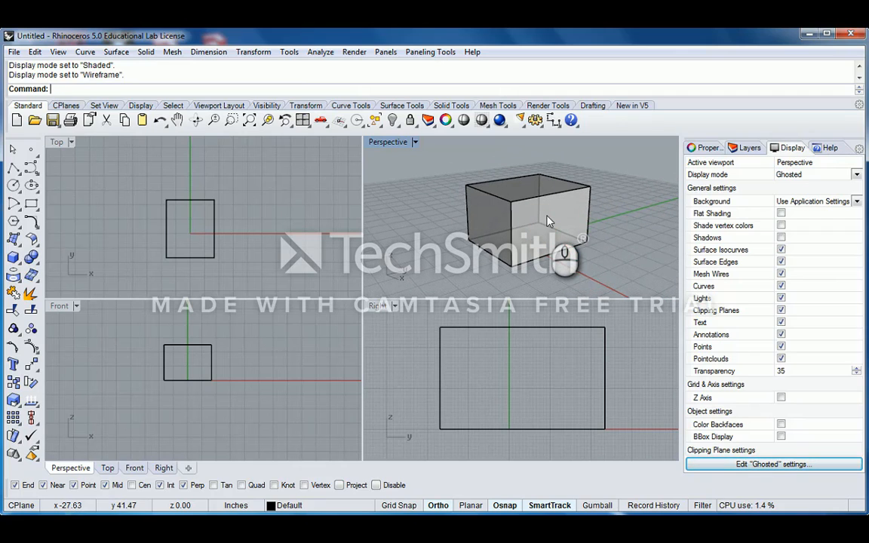
mouse_move(547, 220)
right_mouse_down()
mouse_move(565, 213)
mouse_move(555, 192)
right_mouse_up()
- Briefly return to Shaded, then switch Perspective to X-Ray and orbit the see-through box
left_click(857, 174)
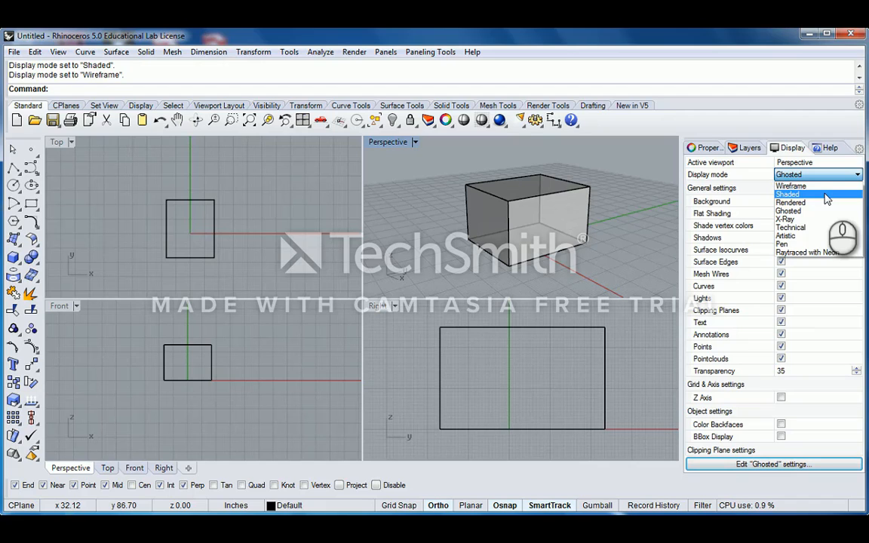
left_click(826, 195)
mouse_move(643, 250)
right_mouse_down()
mouse_move(608, 201)
mouse_move(555, 200)
right_mouse_up()
left_click(811, 174)
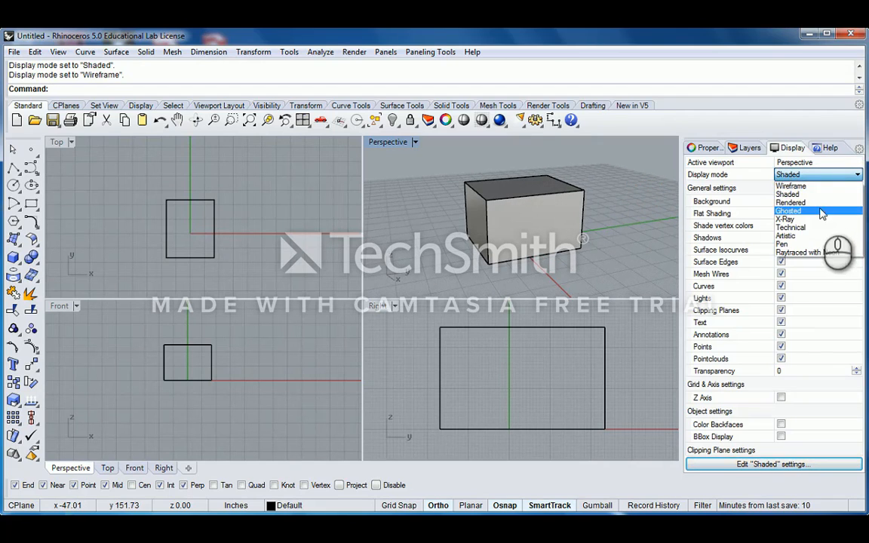
left_click(786, 219)
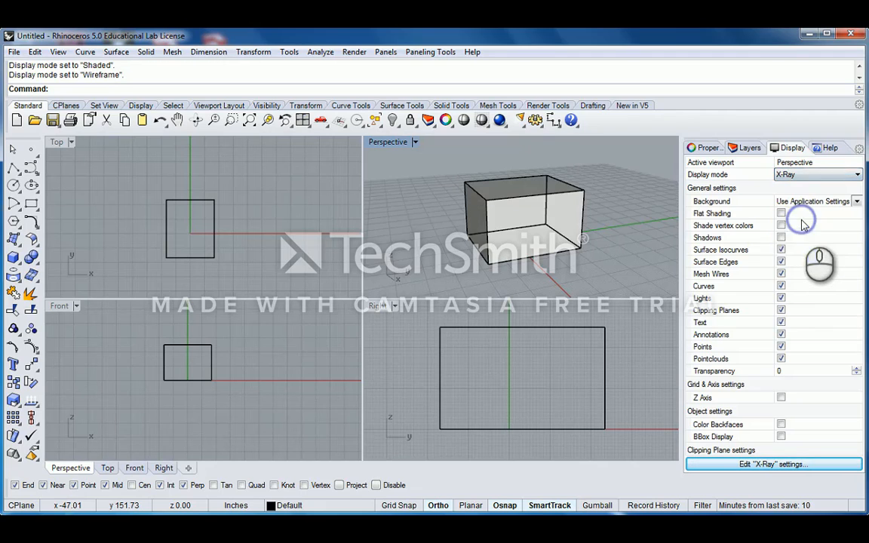
mouse_move(585, 213)
right_mouse_down()
mouse_move(631, 218)
mouse_move(620, 208)
mouse_move(594, 207)
mouse_move(629, 207)
mouse_move(615, 213)
right_mouse_up()
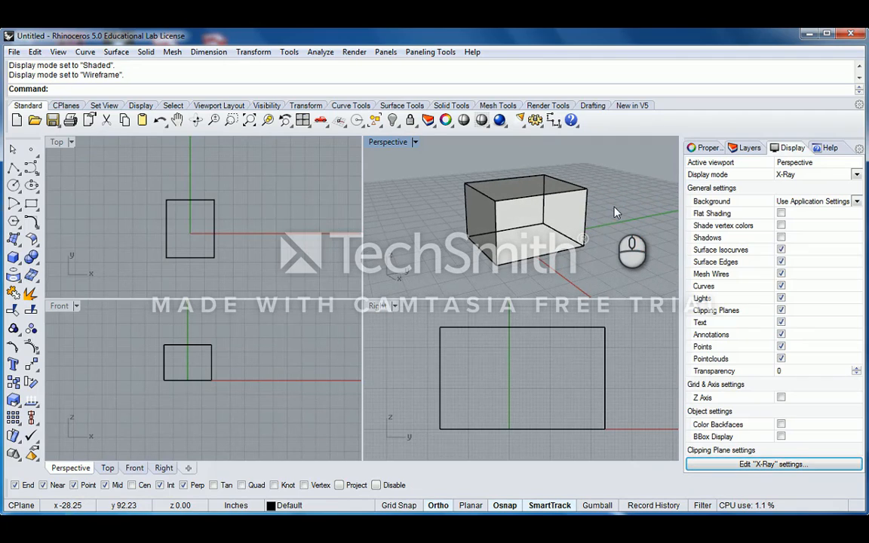
right_click_drag(616, 213, 630, 207)
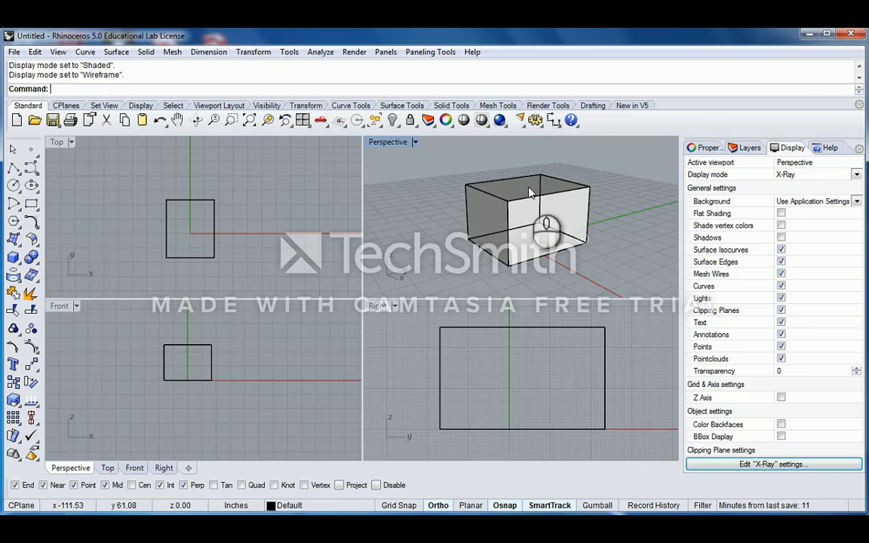
right_click_drag(618, 188, 558, 207)
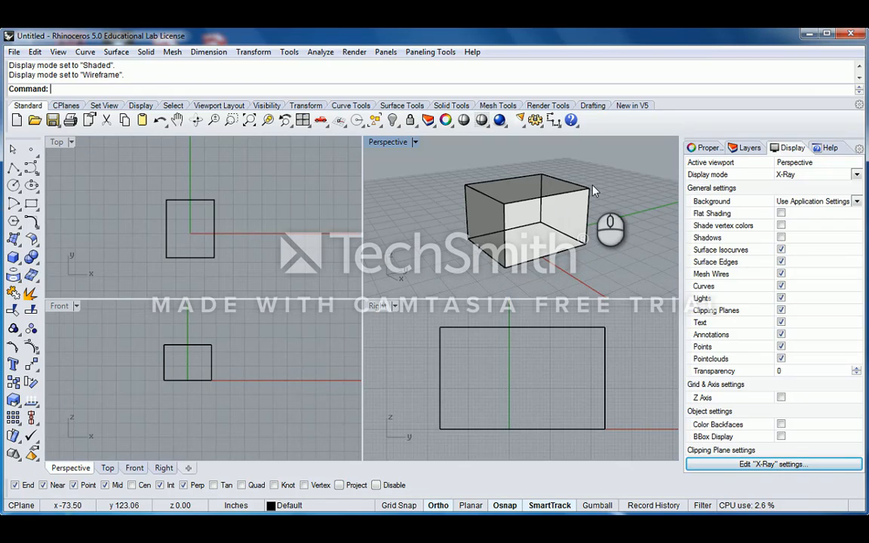
left_click(858, 175)
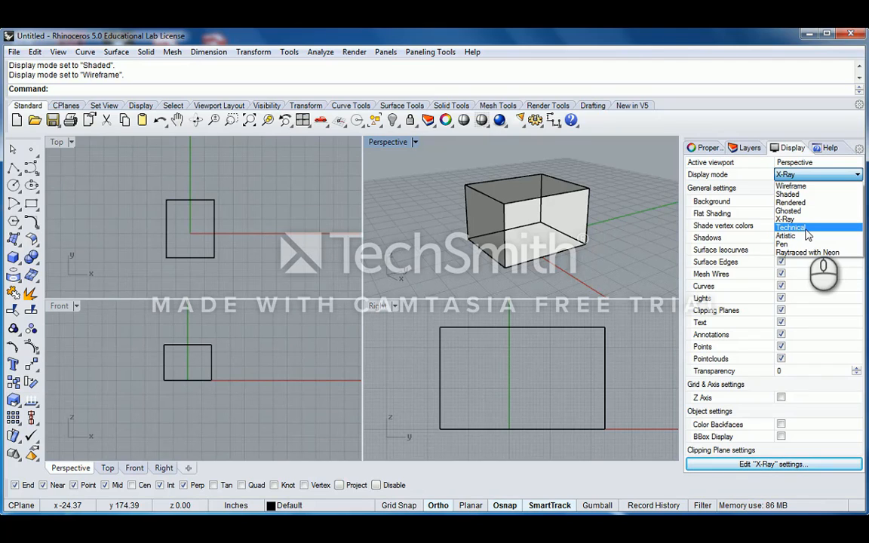
- Preview the box in Technical, Artistic and Pen display modes in the Perspective view
left_click(804, 228)
left_click(555, 202)
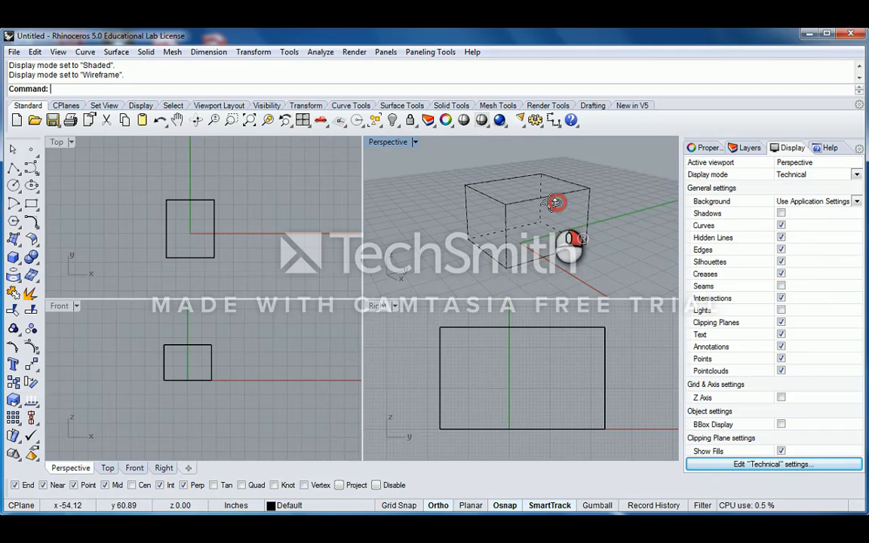
left_click(857, 174)
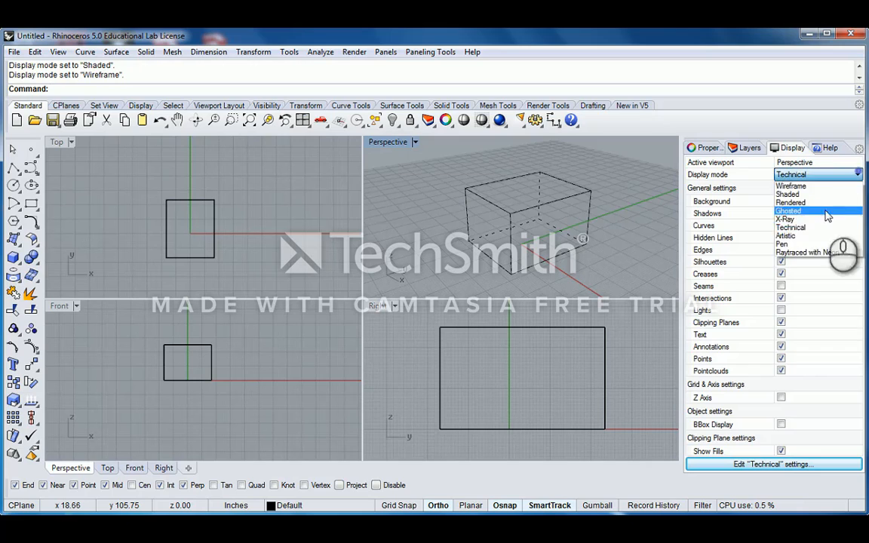
left_click(815, 236)
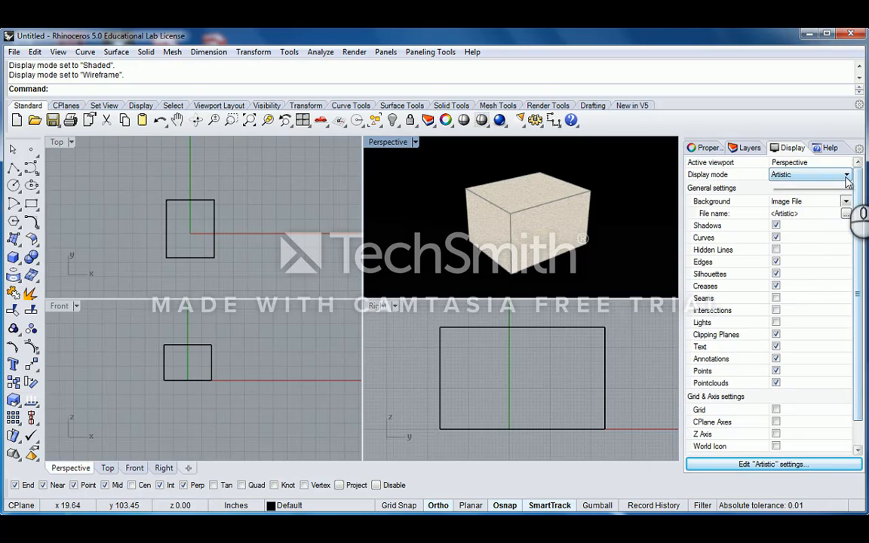
left_click(847, 175)
left_click(798, 246)
left_click(474, 206)
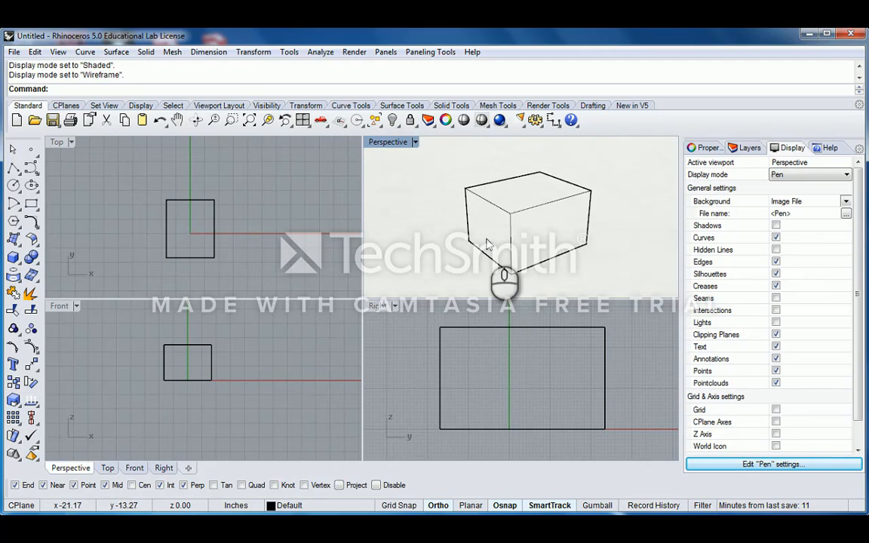
right_click_drag(499, 241, 613, 228)
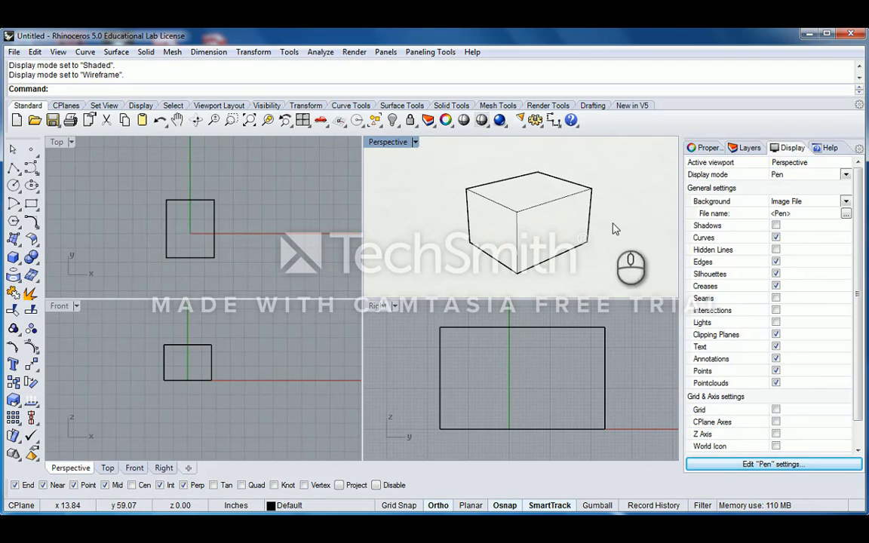
- Try Raytraced with Neon, then revisit Technical and Artistic modes
left_click(846, 174)
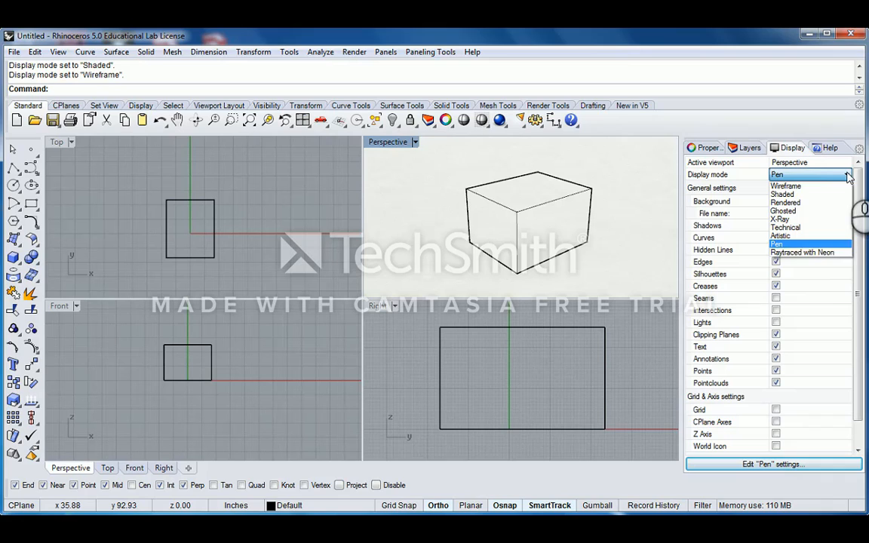
left_click(805, 253)
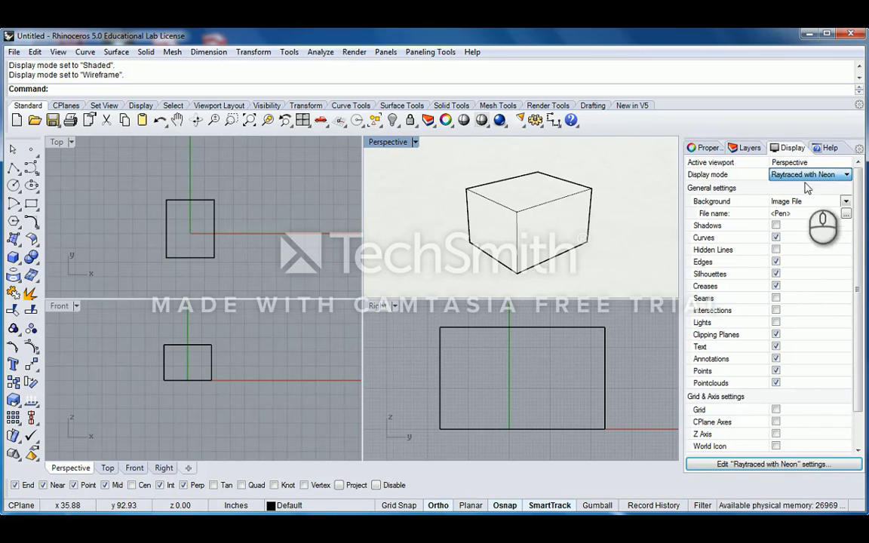
left_click(847, 174)
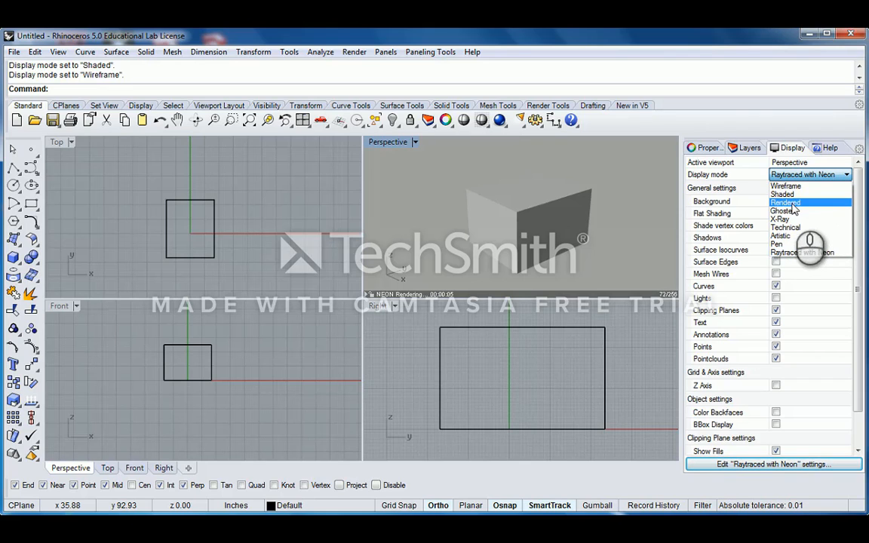
left_click(786, 227)
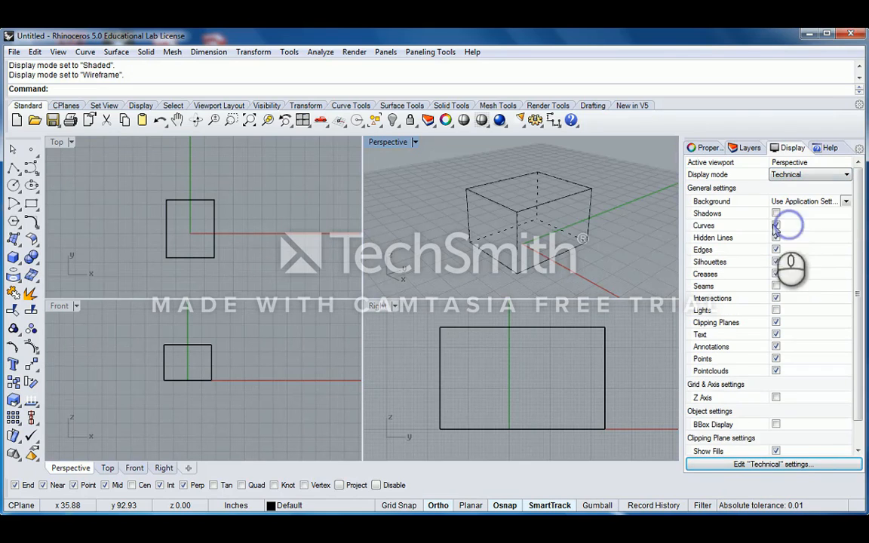
left_click(833, 176)
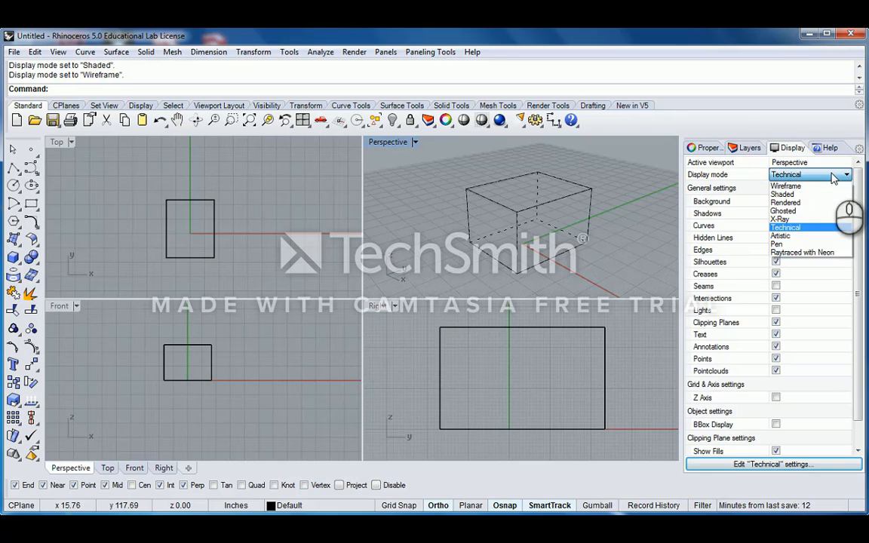
left_click(789, 232)
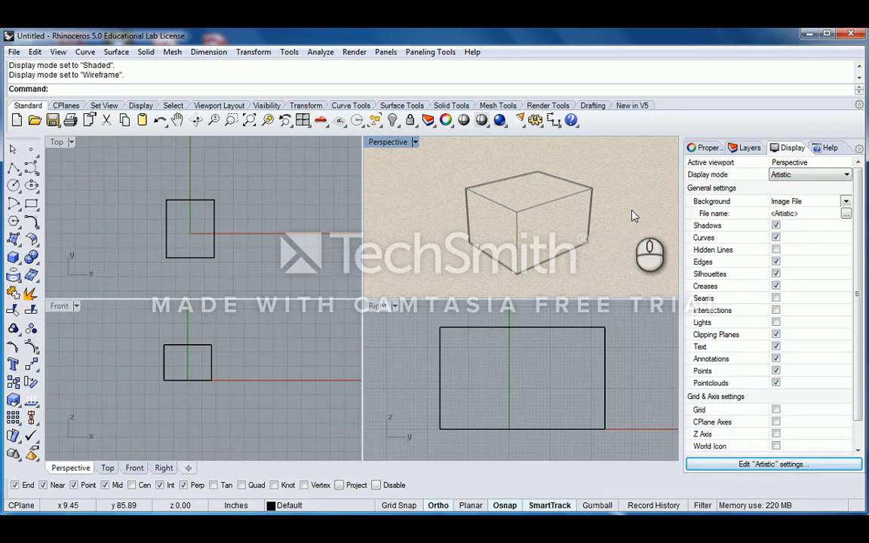
- Glance at the viewport and layer panels, then set Perspective back to Shaded
right_click_drag(615, 219, 600, 228)
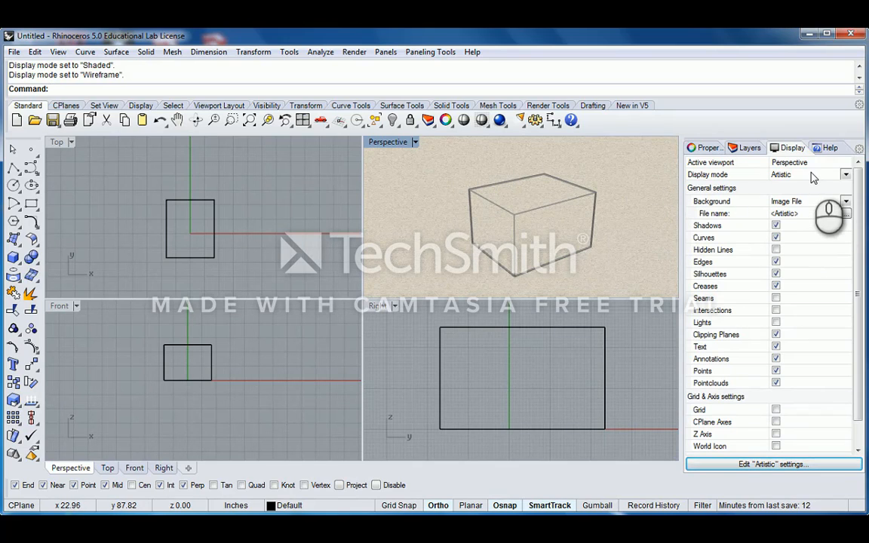
left_click(702, 149)
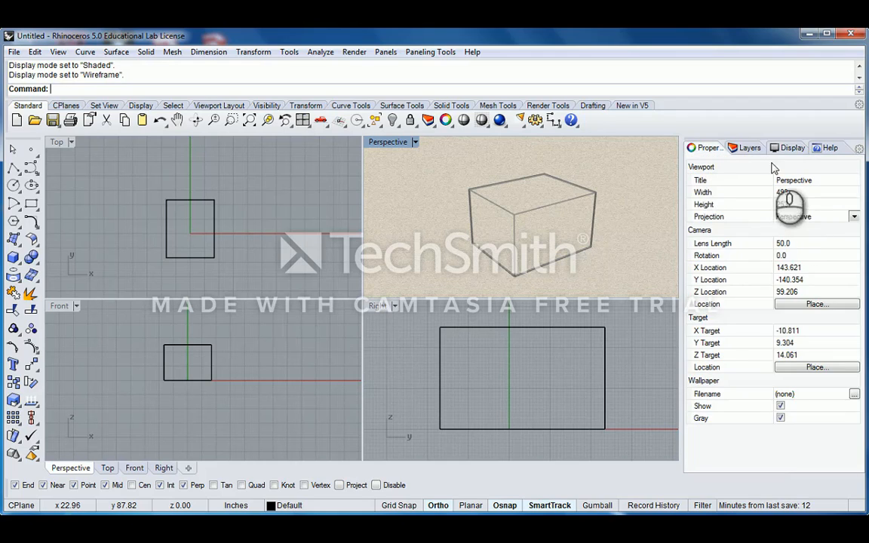
left_click(749, 148)
left_click(792, 149)
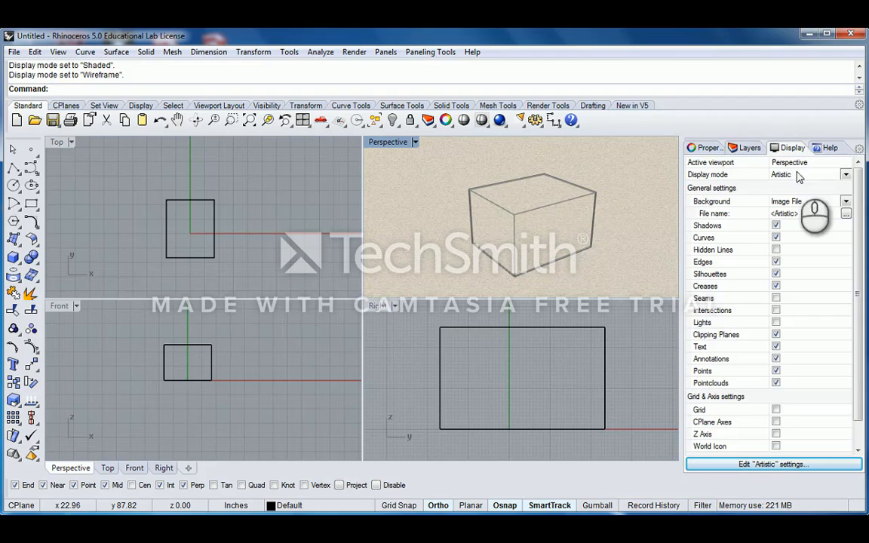
left_click(846, 174)
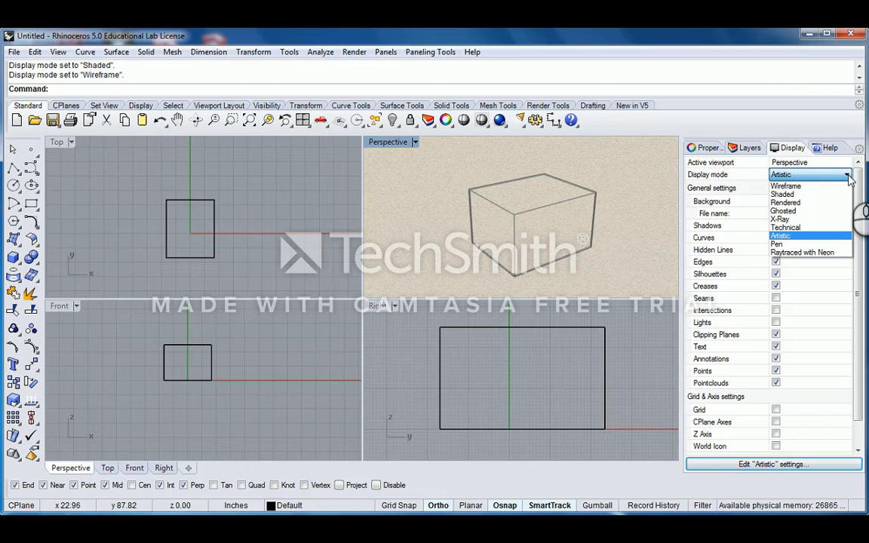
left_click(785, 195)
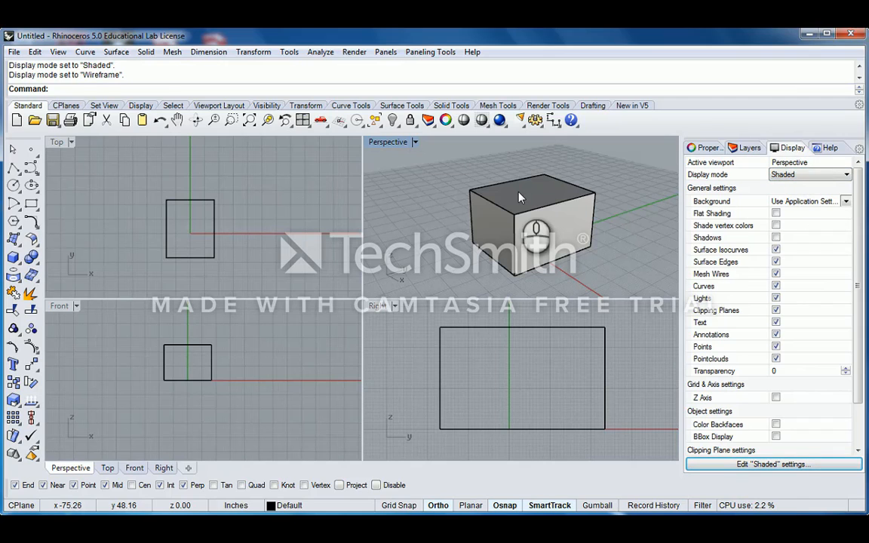
- Orbit the shaded box to inspect it, then bring up the Solid Creation flyout
right_click_drag(519, 197, 436, 187)
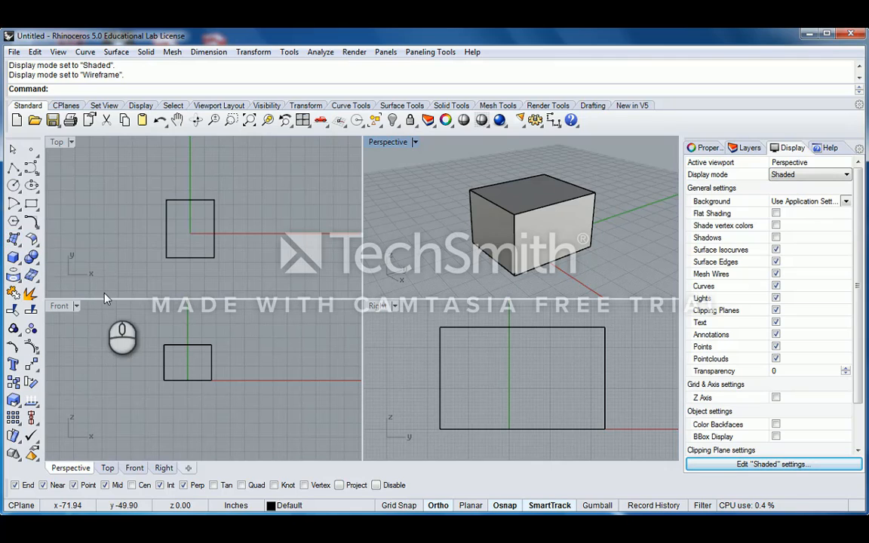
left_click(15, 257)
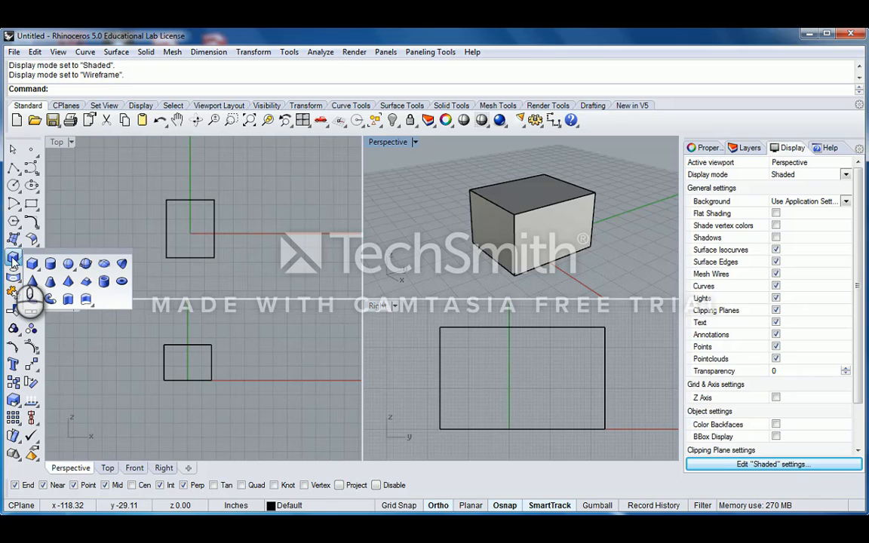
- Start the Box tool and make the Front viewport active for the first base corner
left_click(13, 260)
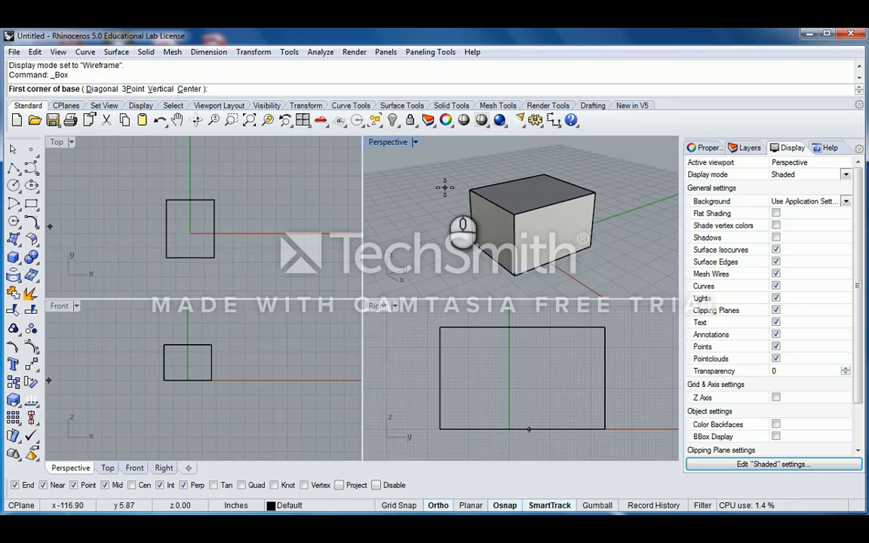
left_click(89, 341)
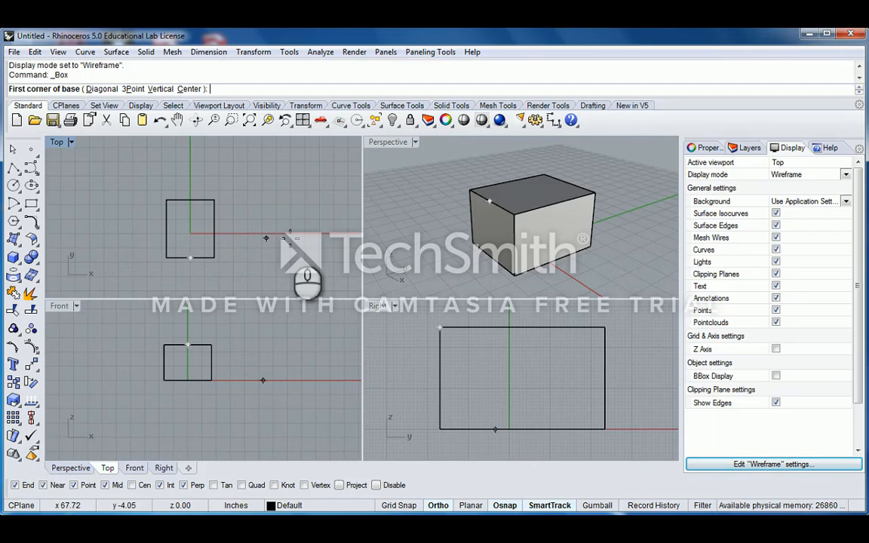
- Browse the CPlanes, Set View, Display and Standard toolbar tabs, finishing on Display
left_click(64, 104)
left_click(105, 106)
left_click(140, 106)
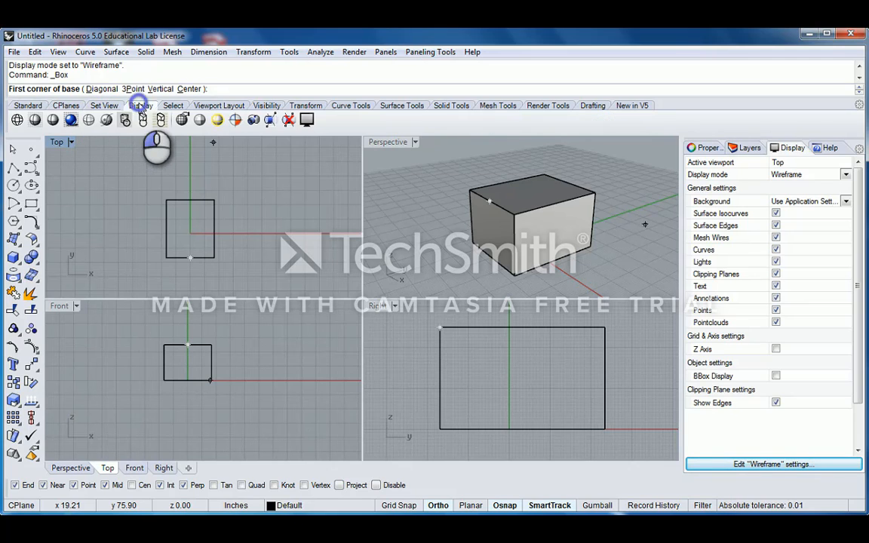
left_click(29, 107)
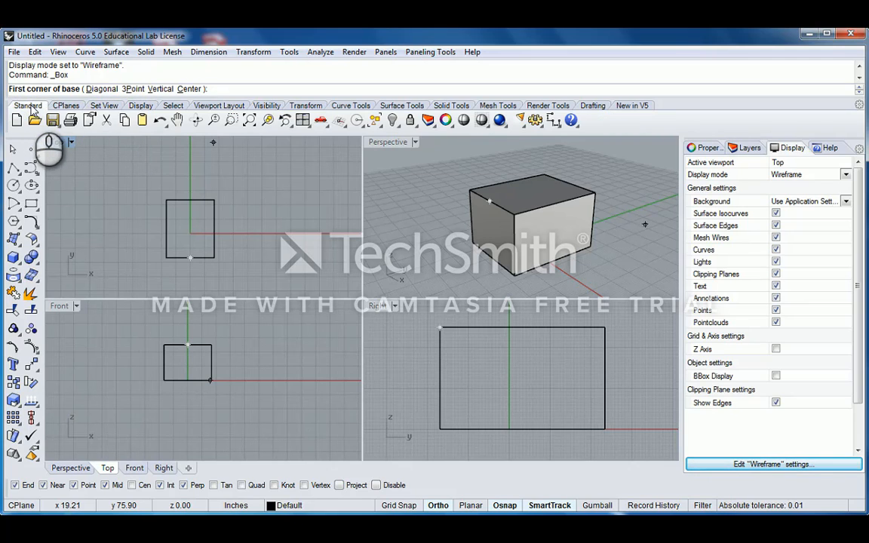
left_click(64, 106)
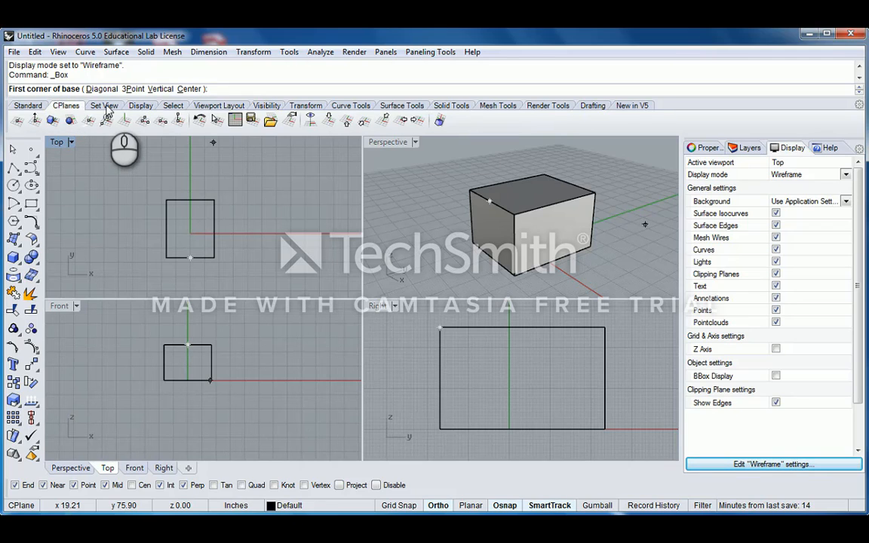
left_click(105, 106)
left_click(141, 105)
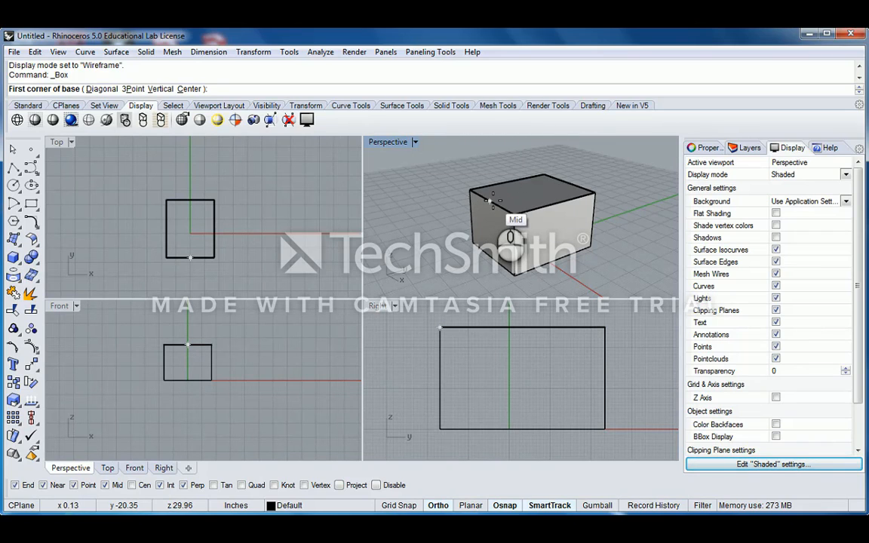
- Look at the Select and Set View tabs, then cancel the pending Box command in Perspective
left_click(173, 106)
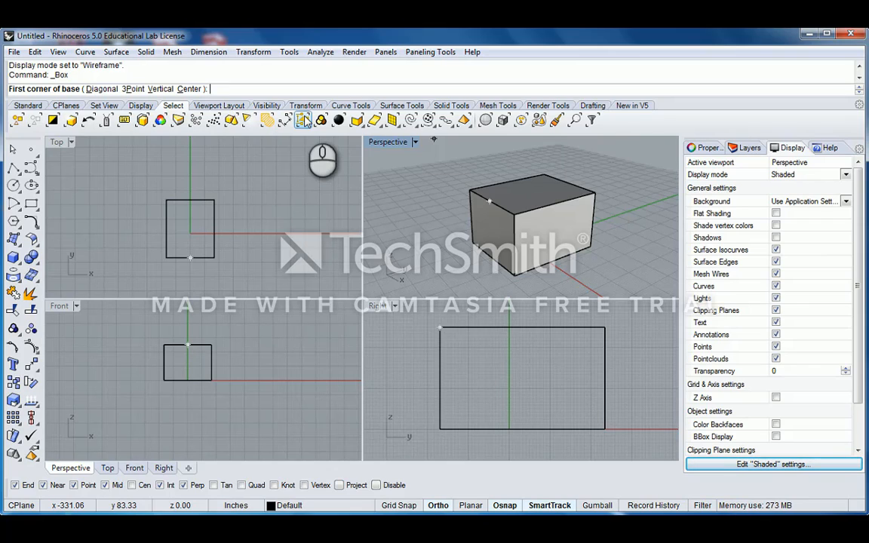
left_click(105, 106)
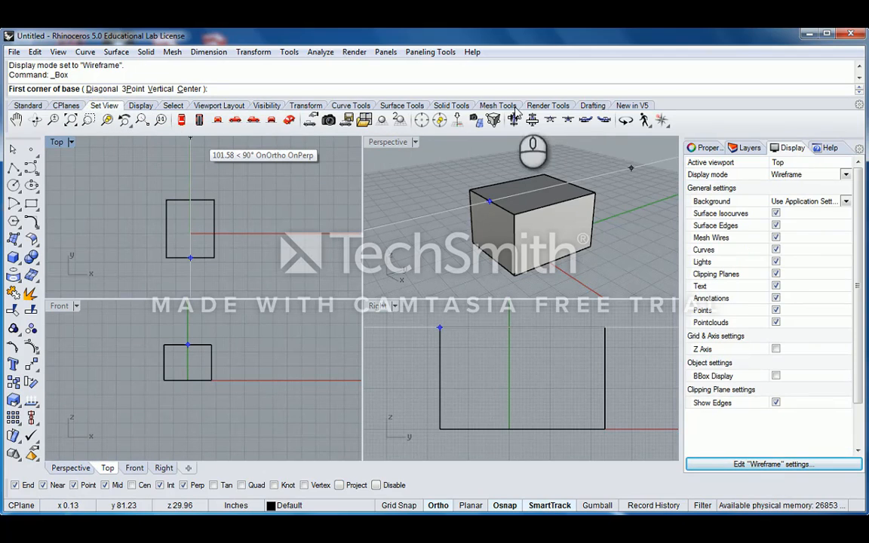
right_click(434, 198)
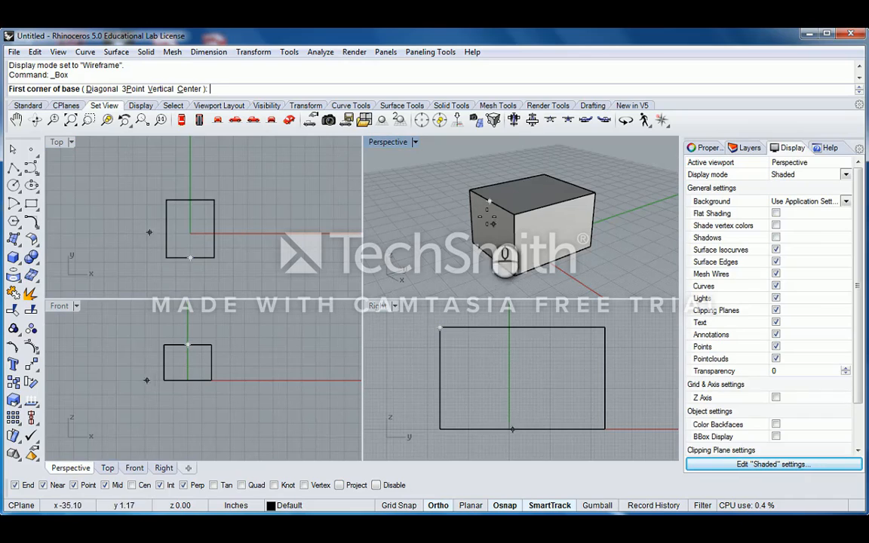
- Cycle through the Standard, CPlanes and Select toolbar tabs, ending on CPlanes
left_click(65, 107)
left_click(30, 105)
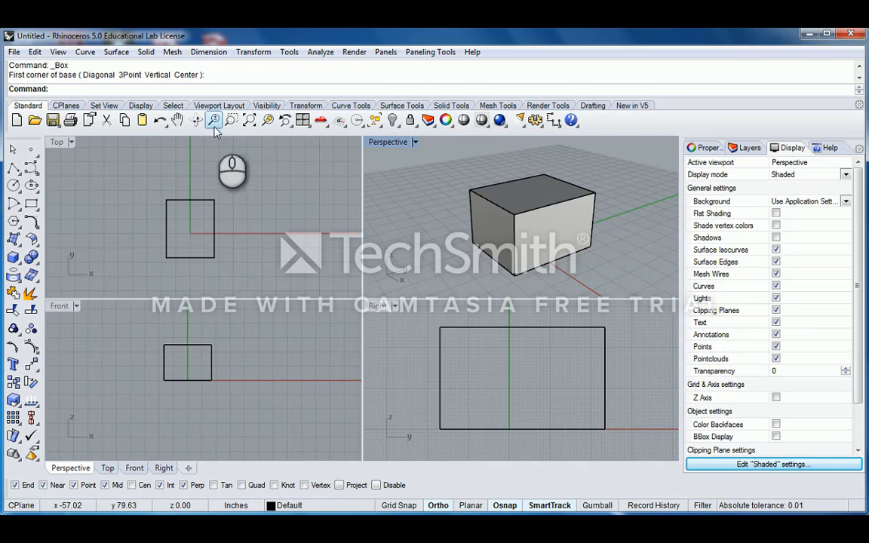
left_click(67, 105)
left_click(173, 105)
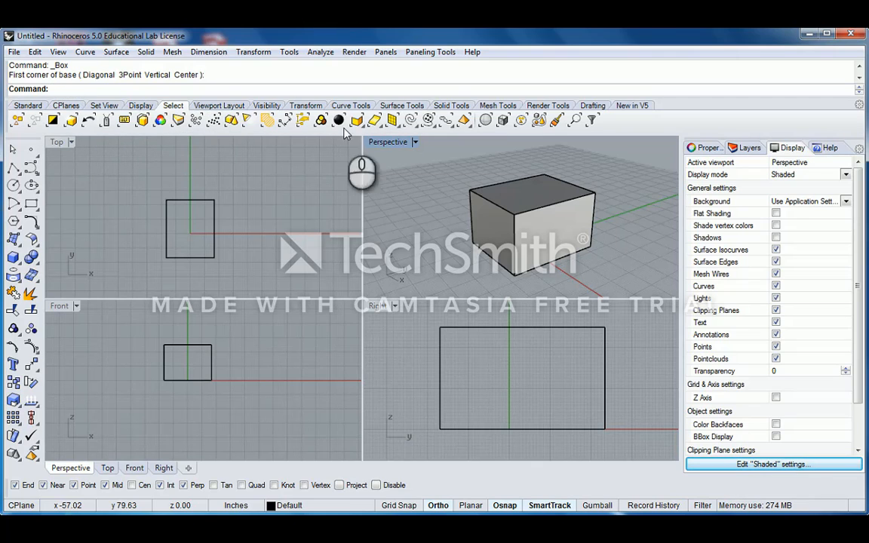
left_click(36, 107)
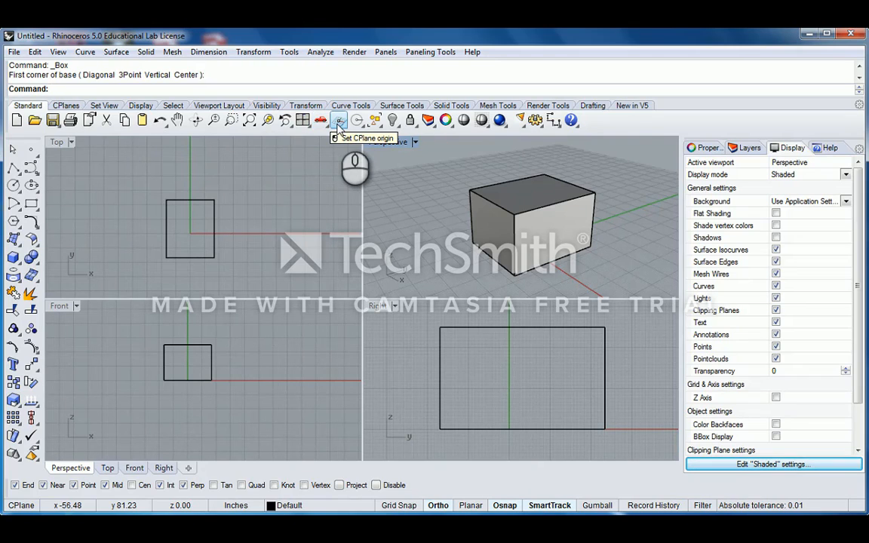
left_click(67, 105)
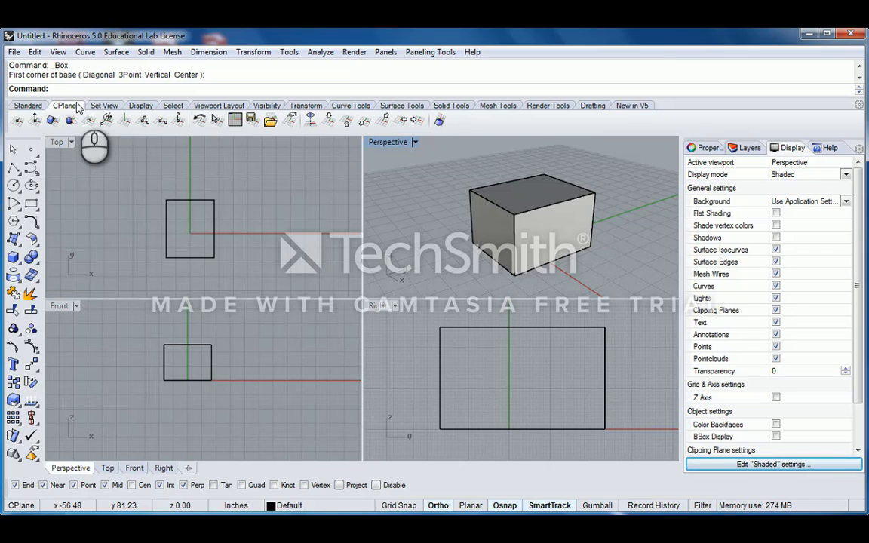
- Zoom out the Top and Right views so the box sits amid more grid
scroll(529, 251, "down", 5)
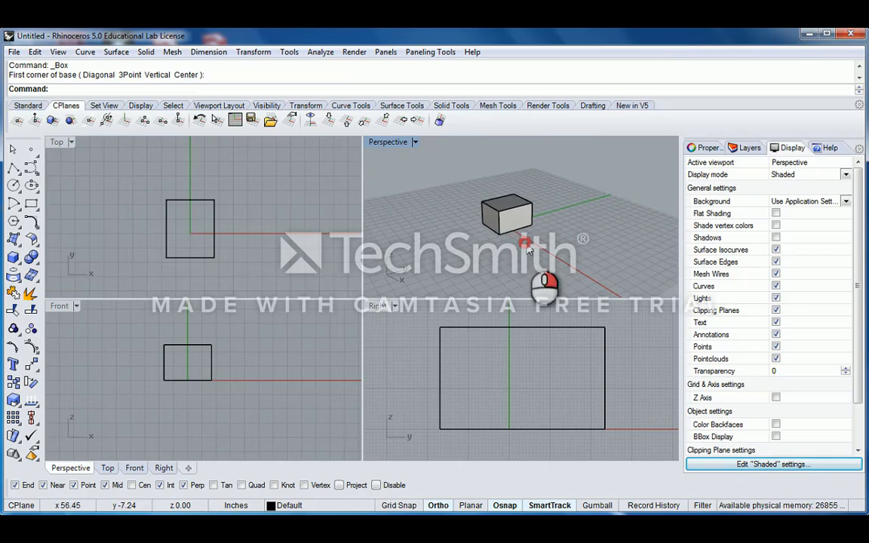
scroll(528, 251, "down", 4)
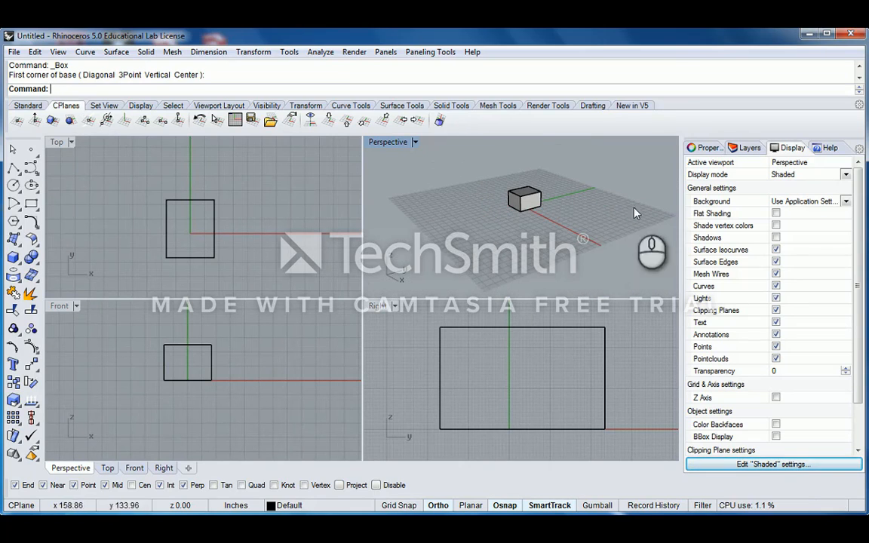
scroll(520, 192, "up", 3)
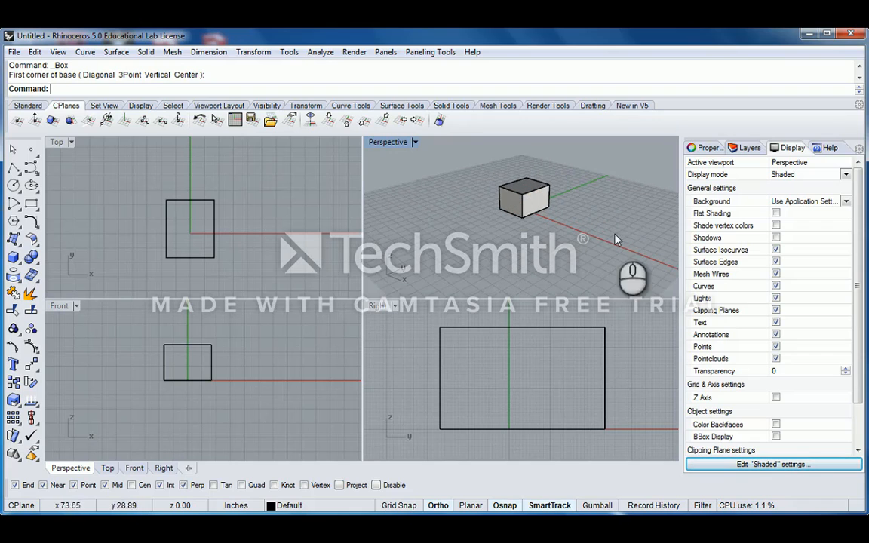
left_click(504, 362)
scroll(505, 364, "down", 6)
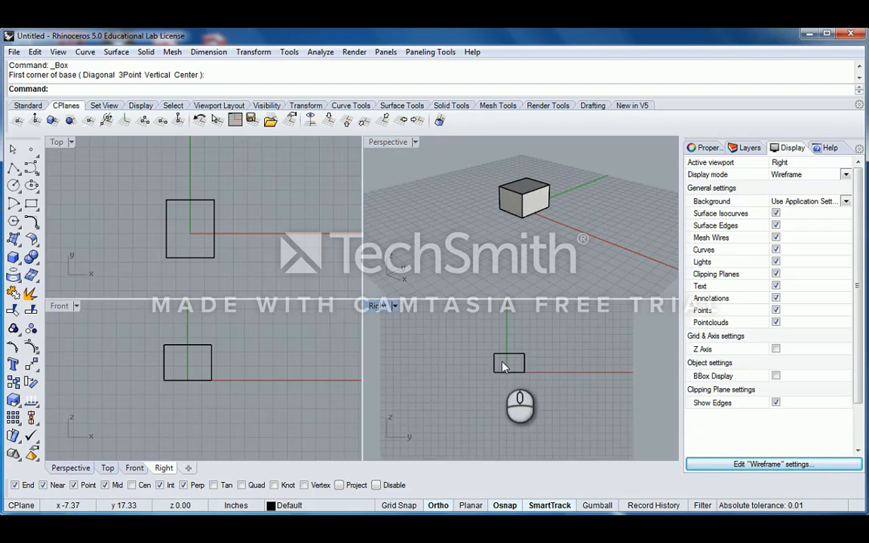
scroll(504, 363, "down", 3)
- Zoom out and pan the Front and Top views, and orbit the Perspective view around the box
left_click(285, 355)
scroll(238, 362, "down", 4)
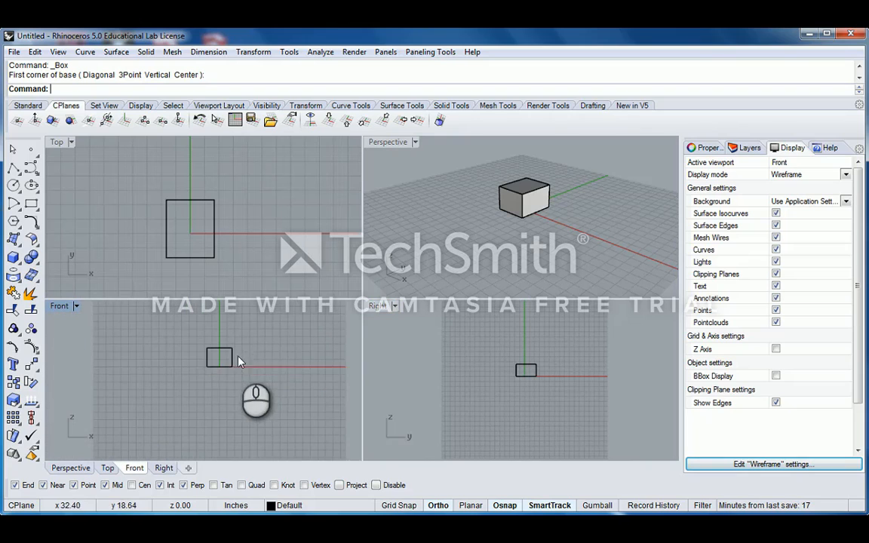
right_click_drag(250, 352, 238, 362)
scroll(251, 202, "down", 6)
mouse_move(271, 218)
right_mouse_down()
mouse_move(286, 222)
mouse_move(250, 197)
right_mouse_up()
right_click_drag(505, 208, 546, 240)
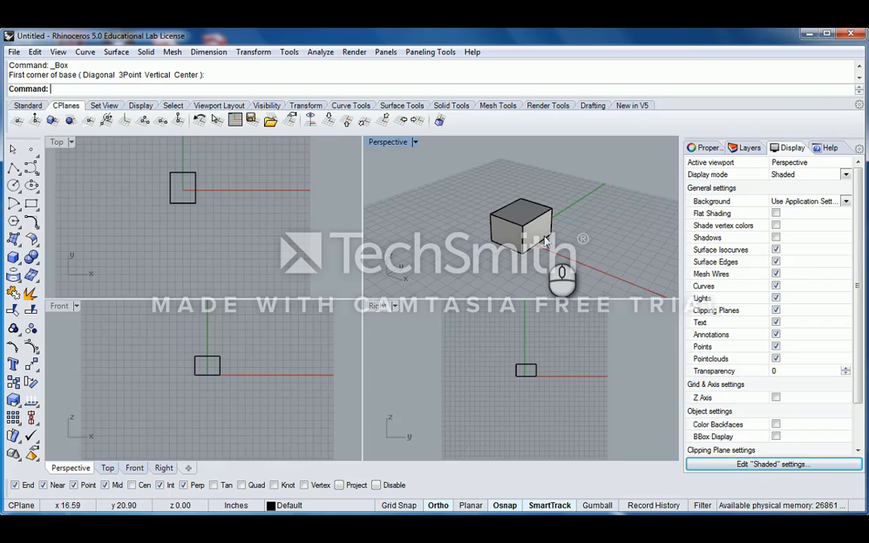
scroll(542, 234, "down", 4)
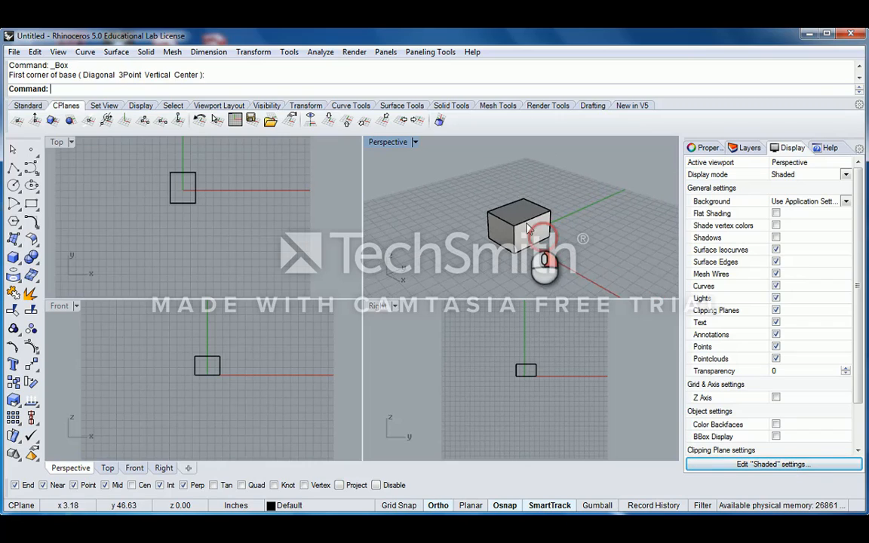
scroll(508, 211, "up", 4)
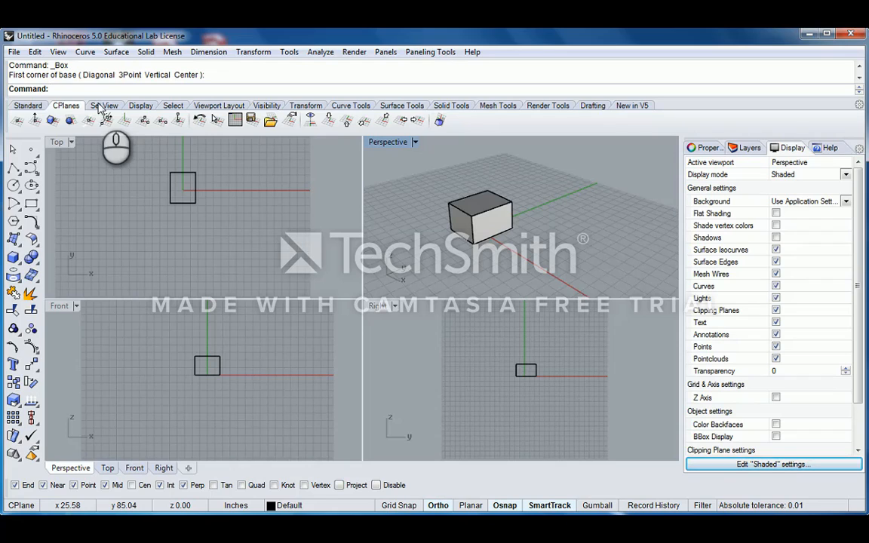
- Show the view-setting tools and look through the Solid menu's box options
left_click(104, 106)
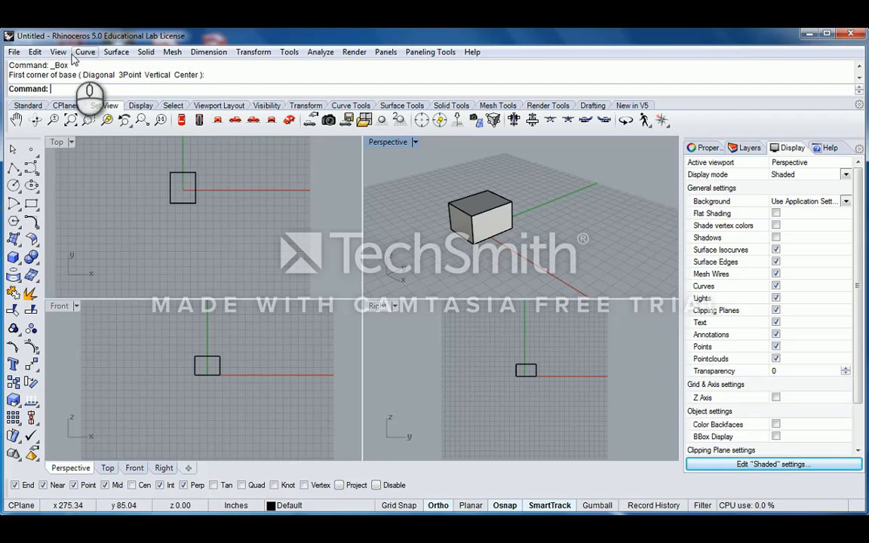
left_click(84, 53)
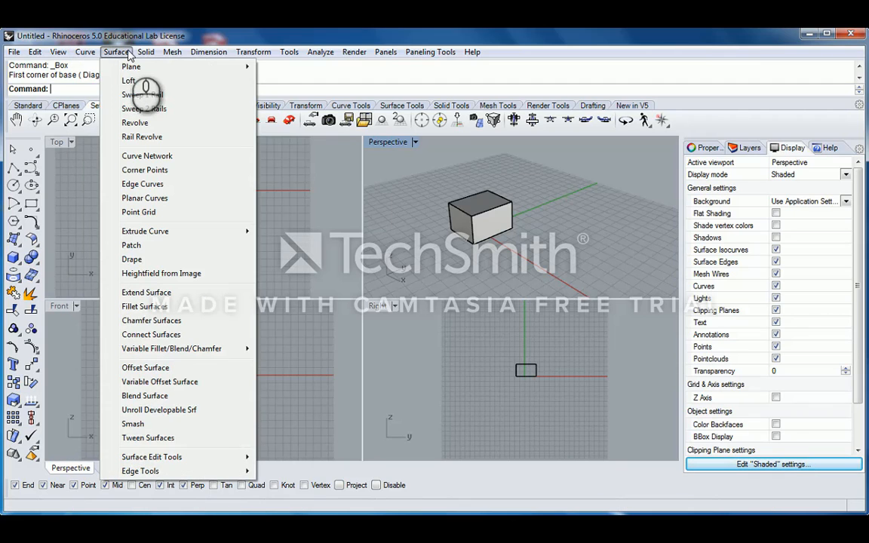
mouse_move(145, 53)
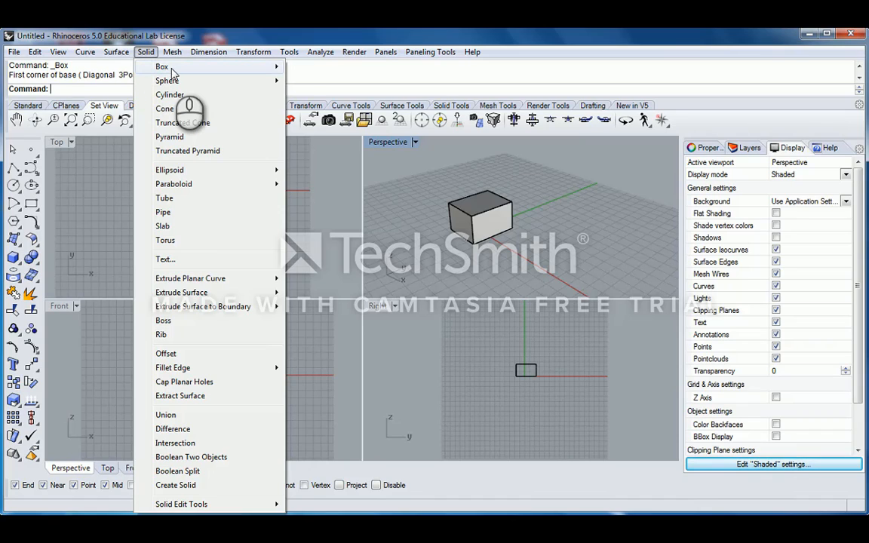
mouse_move(171, 70)
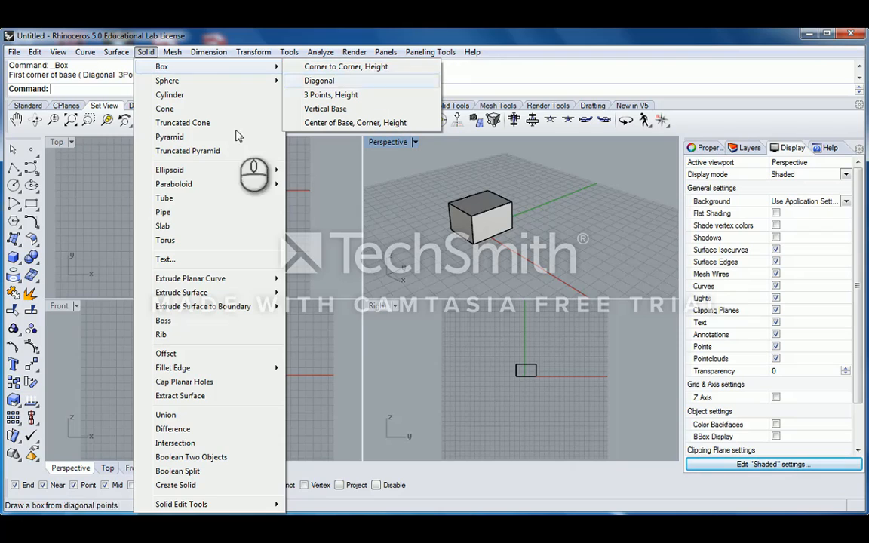
- Draw a second, smaller box left of the first: base corners in Top, height in Perspective
left_click(13, 258)
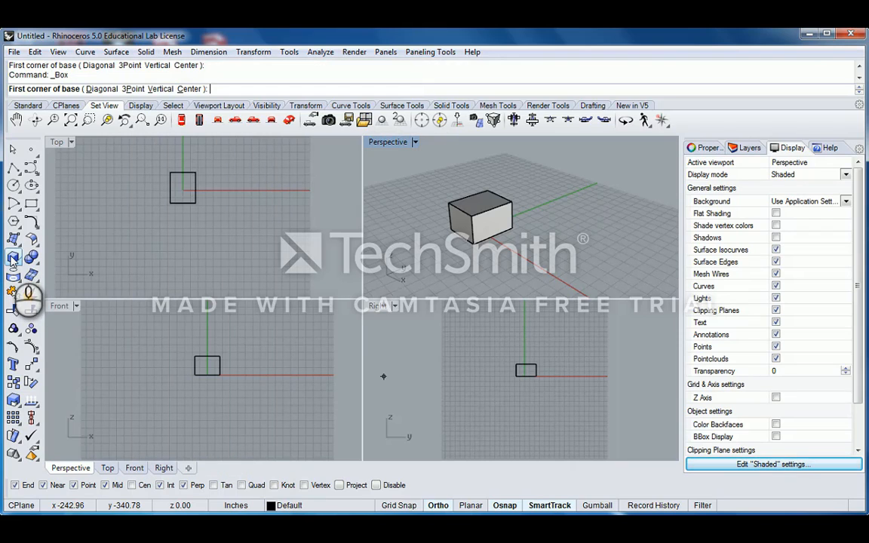
left_click(120, 217)
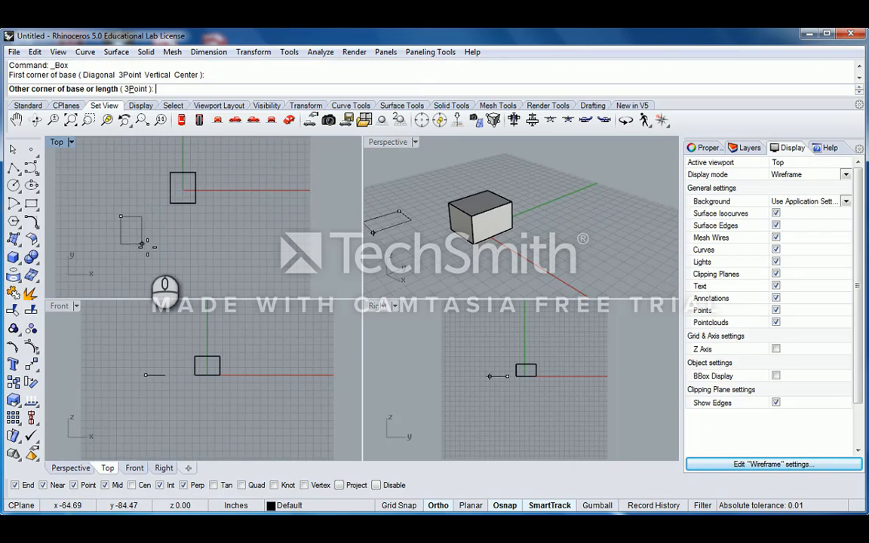
left_click(147, 246)
left_click(388, 207)
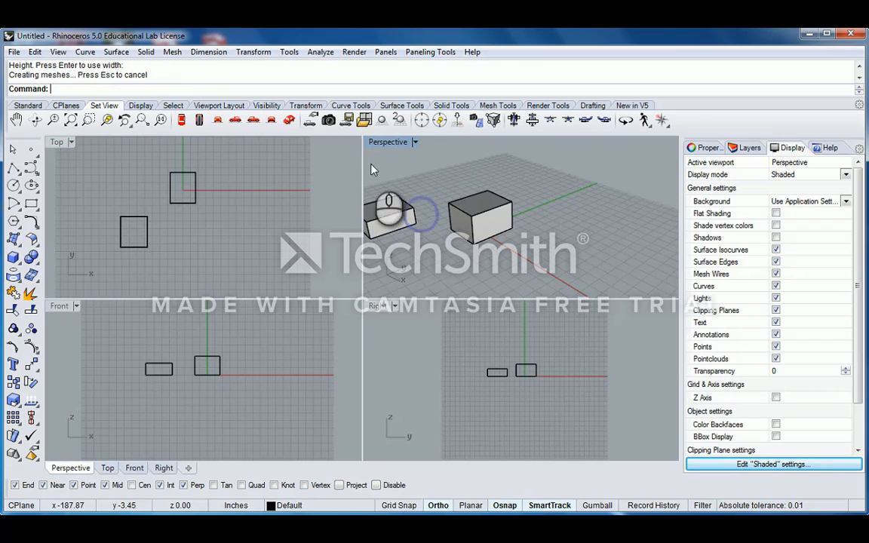
left_click(117, 52)
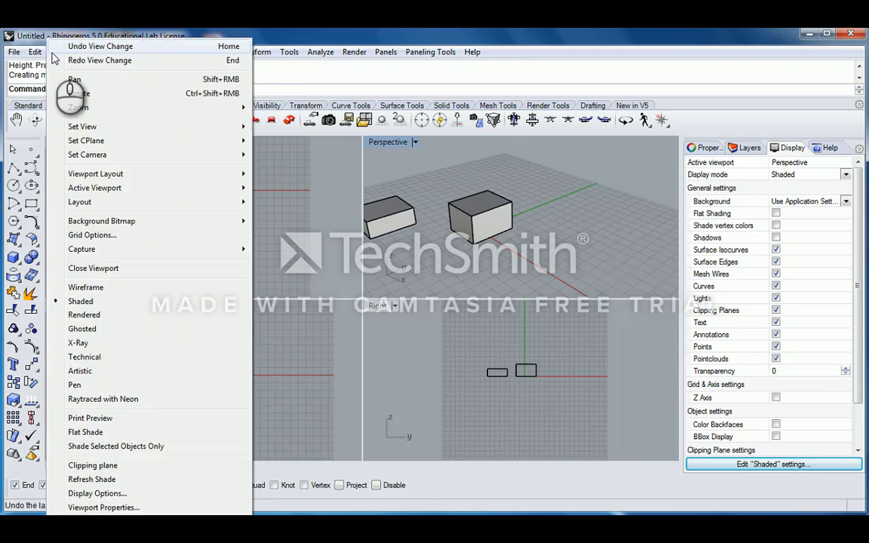
- Look through the View, Mesh and Solid menus, then close them without choosing anything
mouse_move(61, 53)
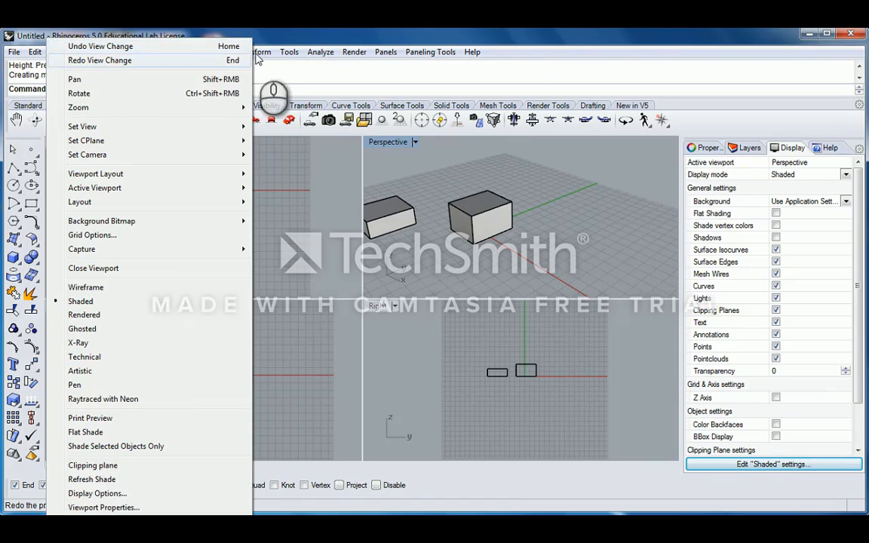
mouse_move(208, 53)
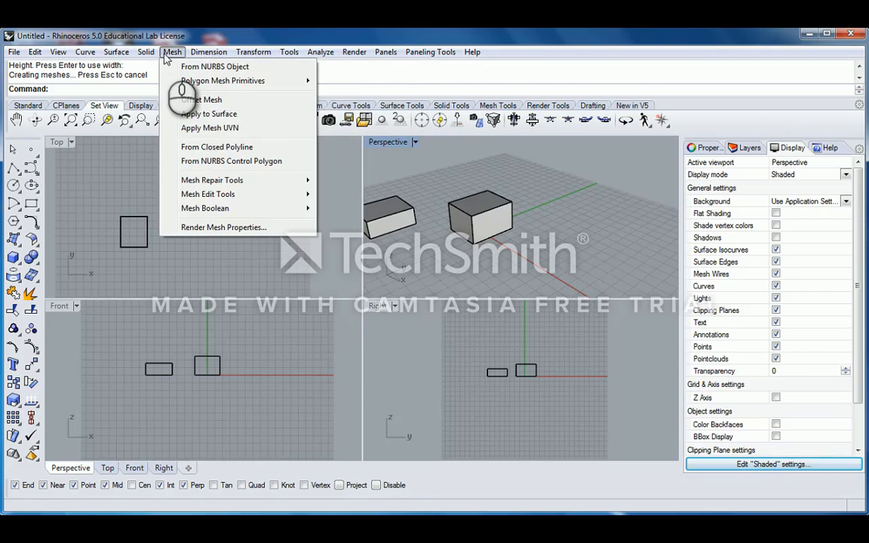
mouse_move(181, 88)
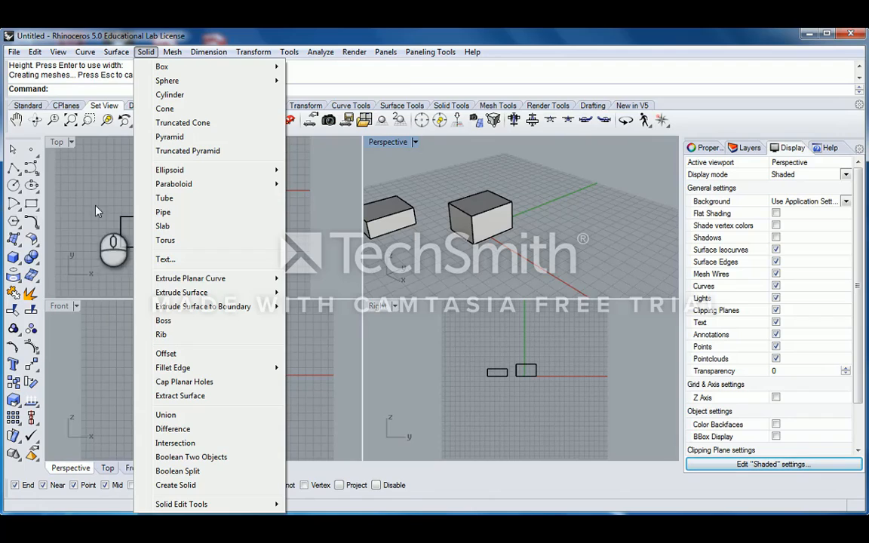
left_click(450, 193)
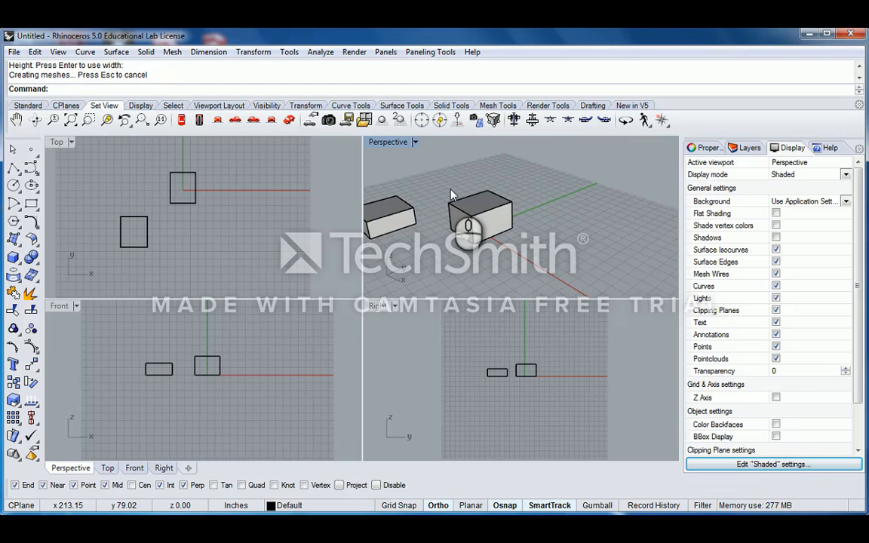
double_click(388, 142)
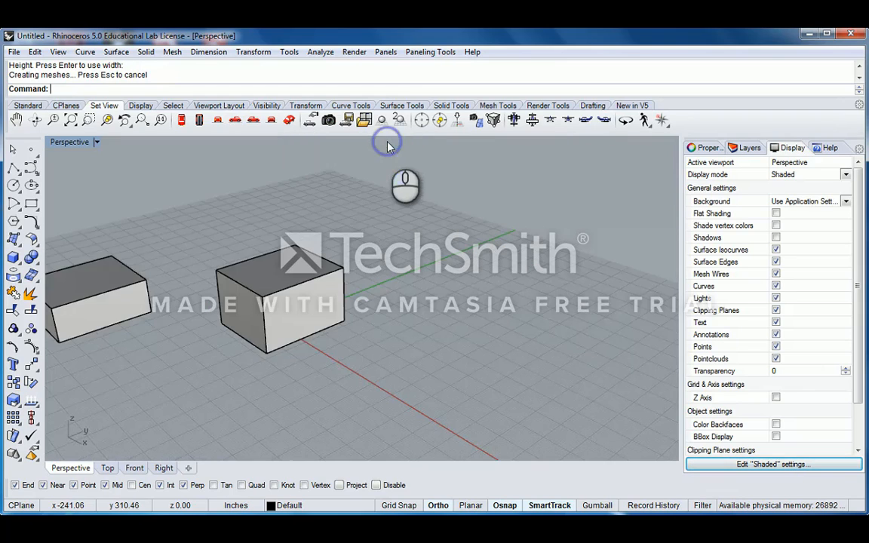
scroll(346, 221, "down", 7)
right_click_drag(292, 227, 387, 285)
scroll(312, 306, "up", 4)
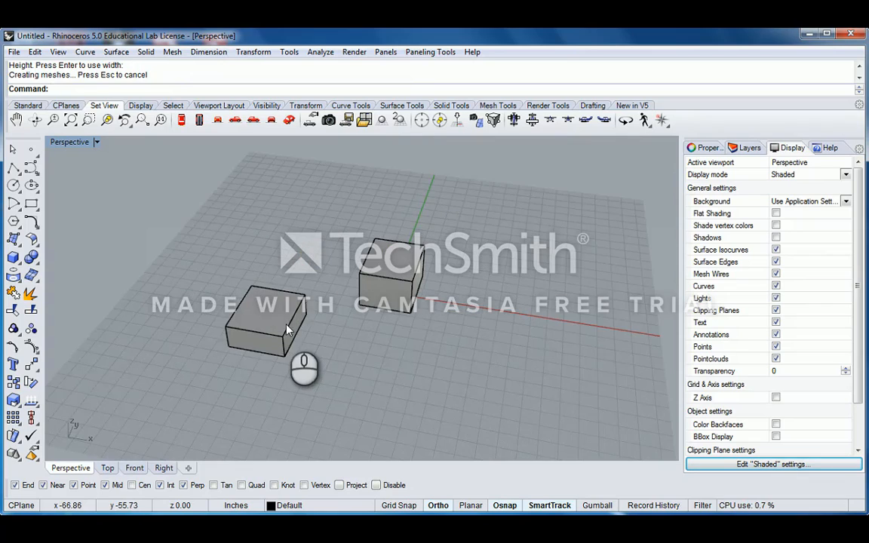
left_click(287, 329)
key("Delete")
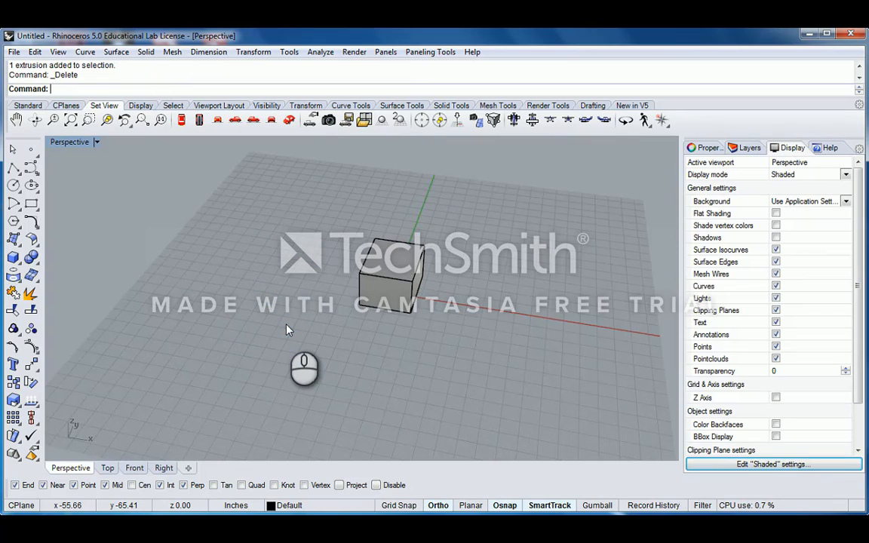
left_click(392, 287)
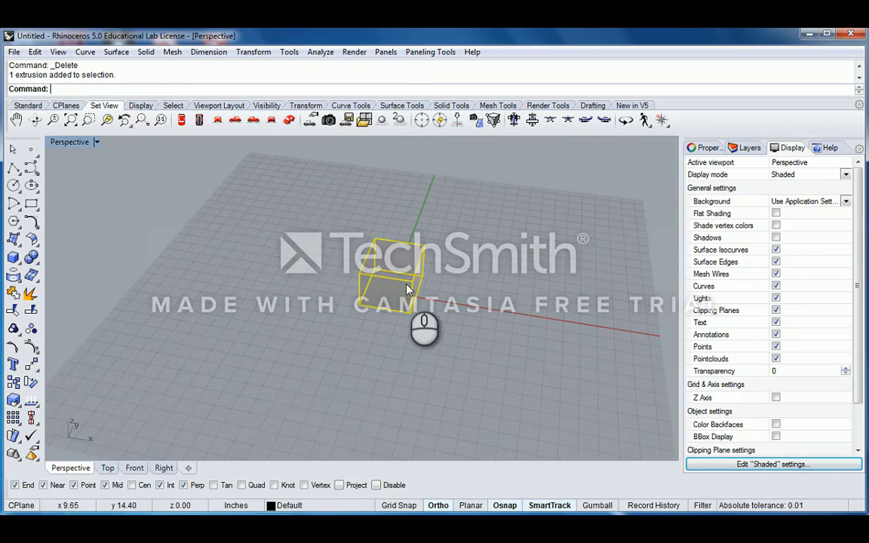
right_click_drag(408, 289, 383, 327)
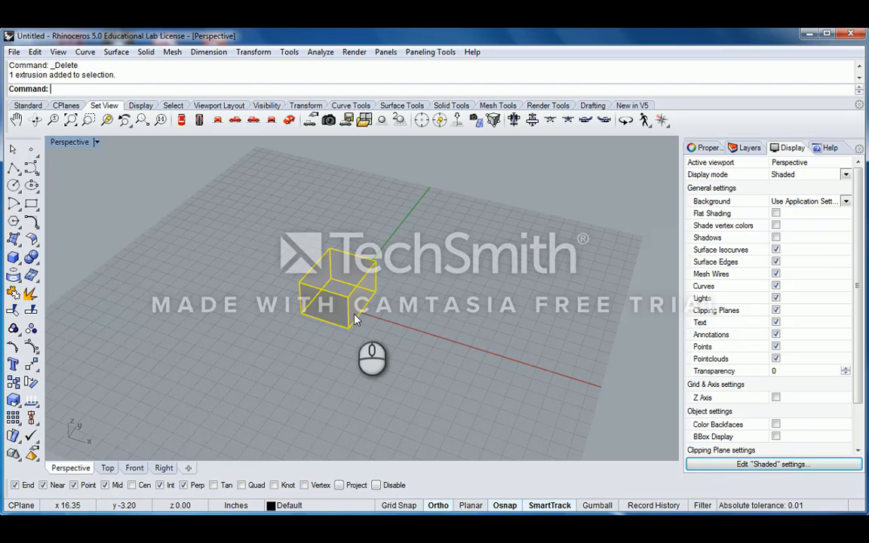
right_click_drag(316, 345, 340, 353)
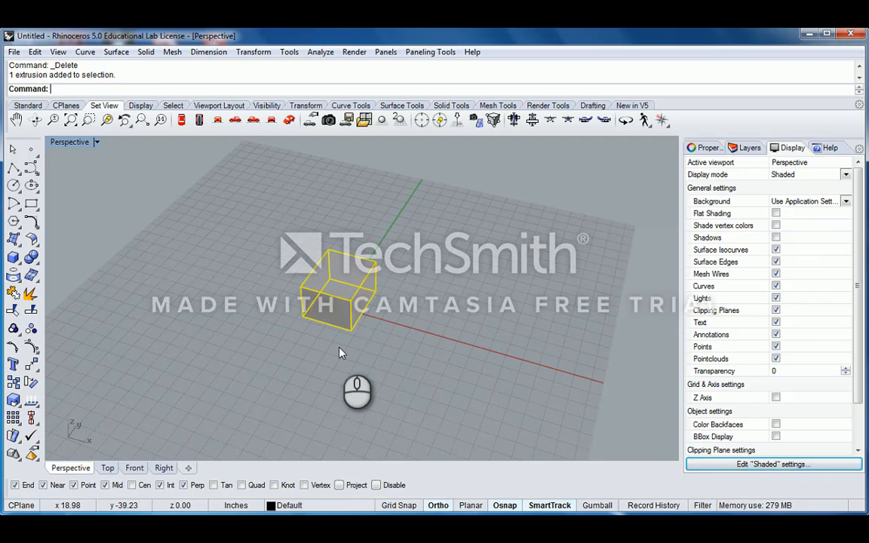
- Move the box 5' (60 in) along the grid from its bottom corner
type("M")
key("Return")
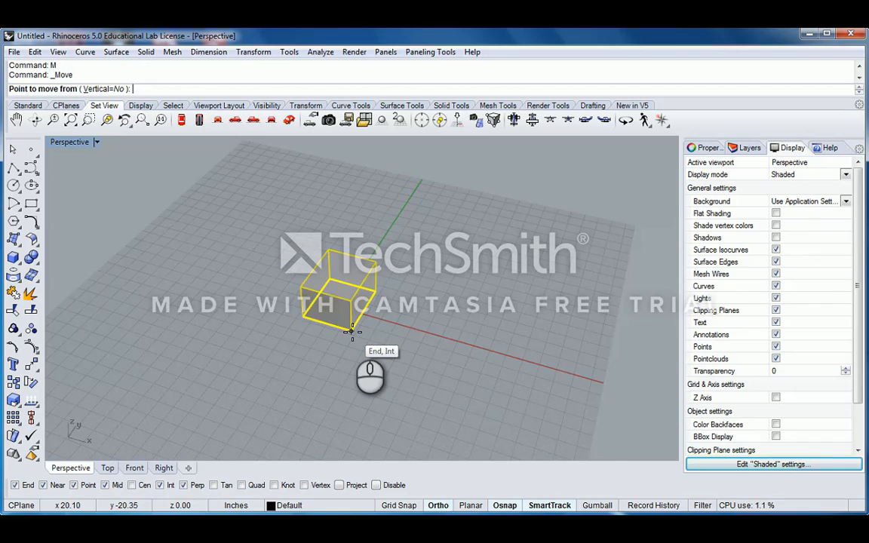
left_click(351, 331)
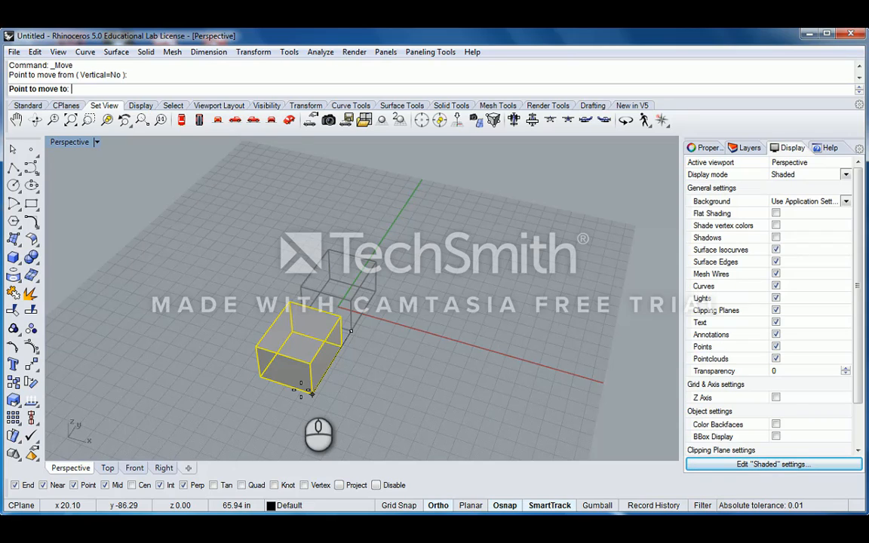
type("5'")
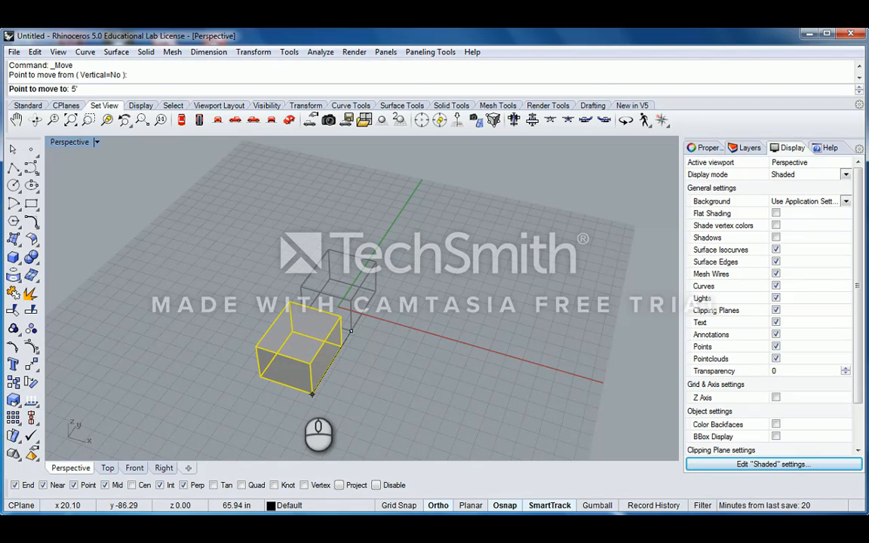
key("Return")
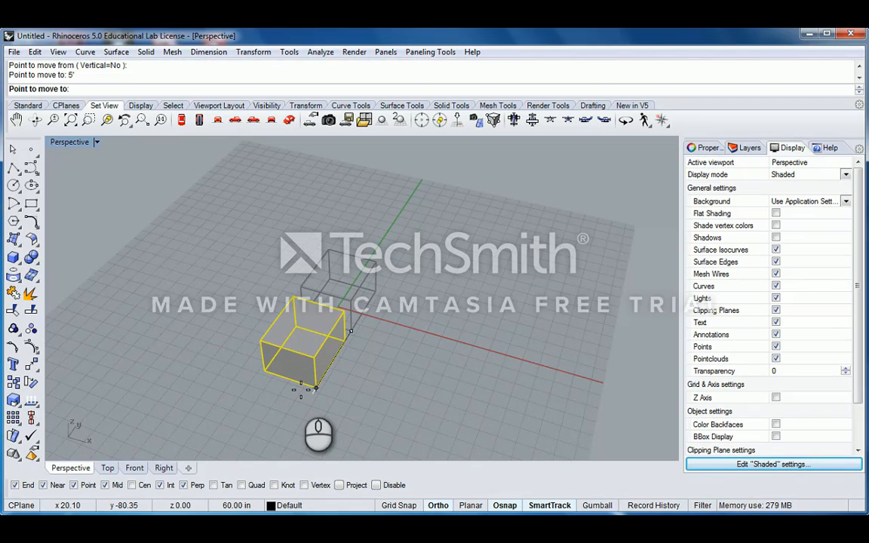
left_click(301, 388)
right_click_drag(370, 348, 297, 362)
scroll(296, 361, "up", 3)
scroll(268, 370, "up", 5)
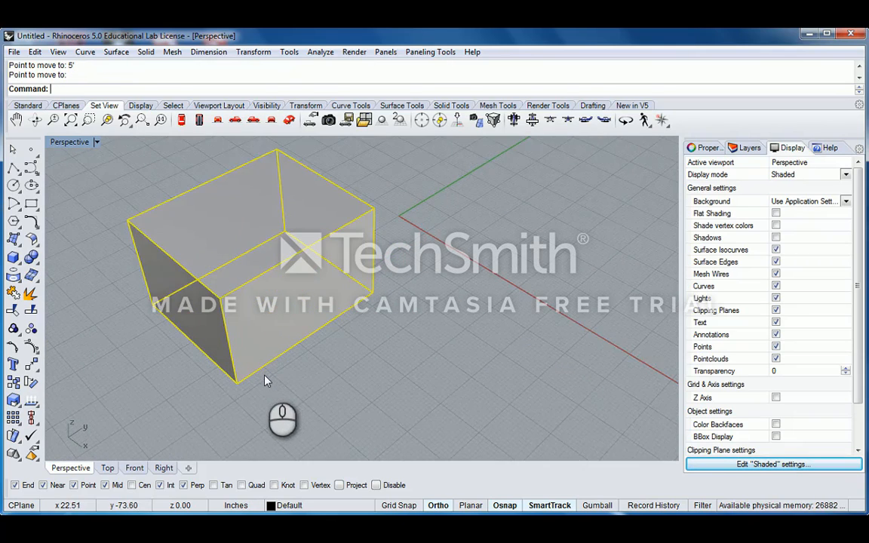
scroll(311, 347, "down", 5)
scroll(337, 338, "up", 3)
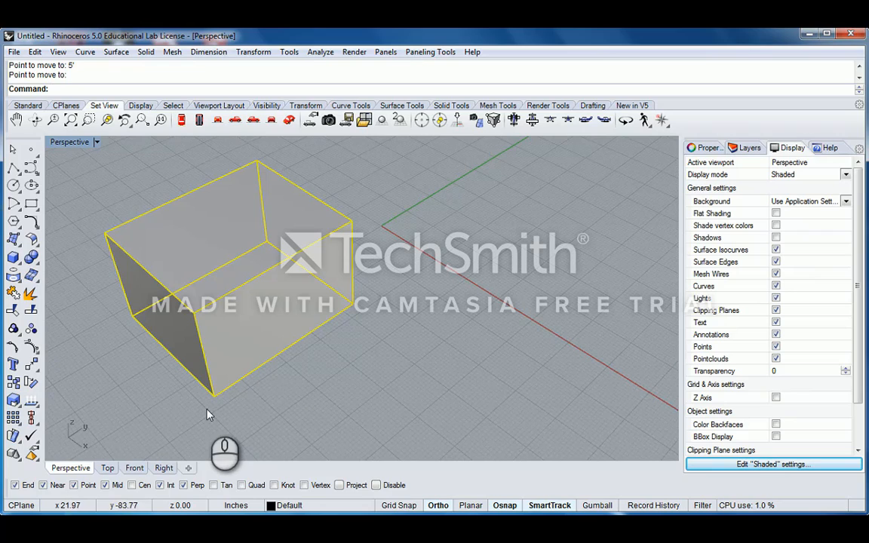
- Open the document's Units settings with the Units command
type("Units")
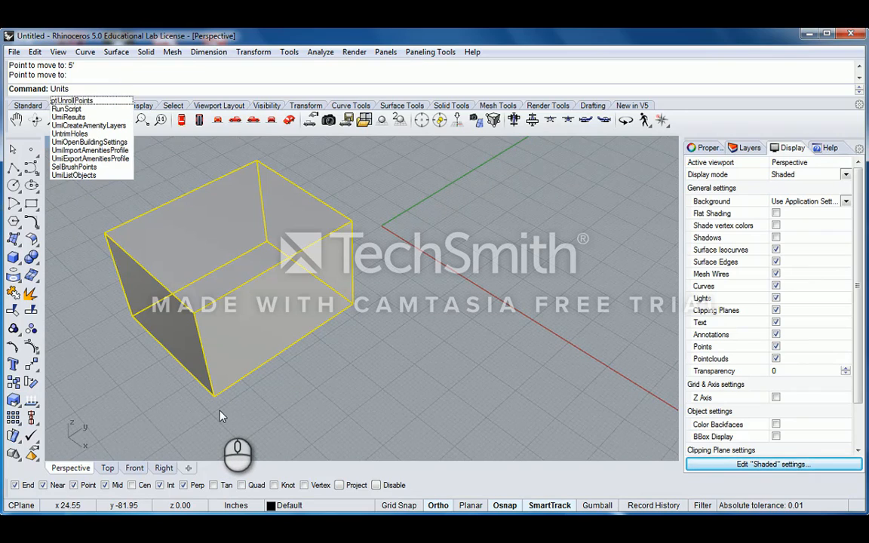
key("Return")
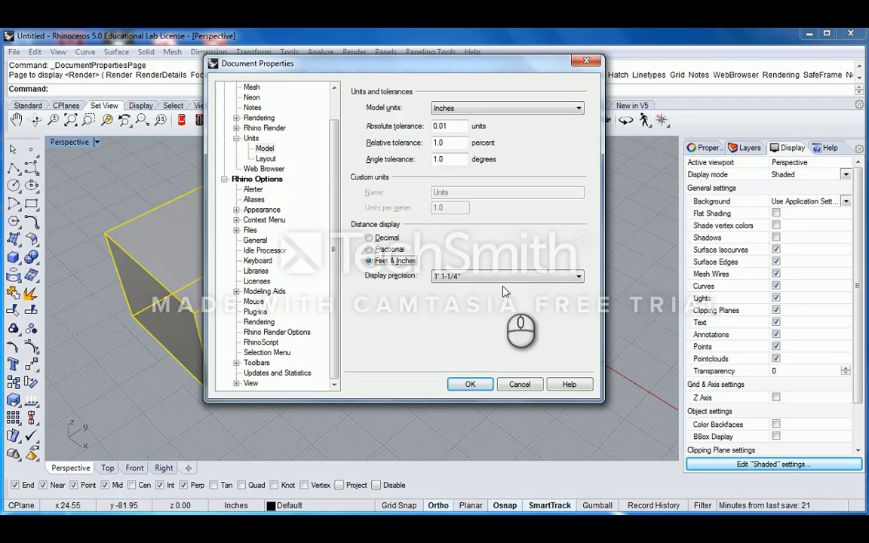
left_click(471, 385)
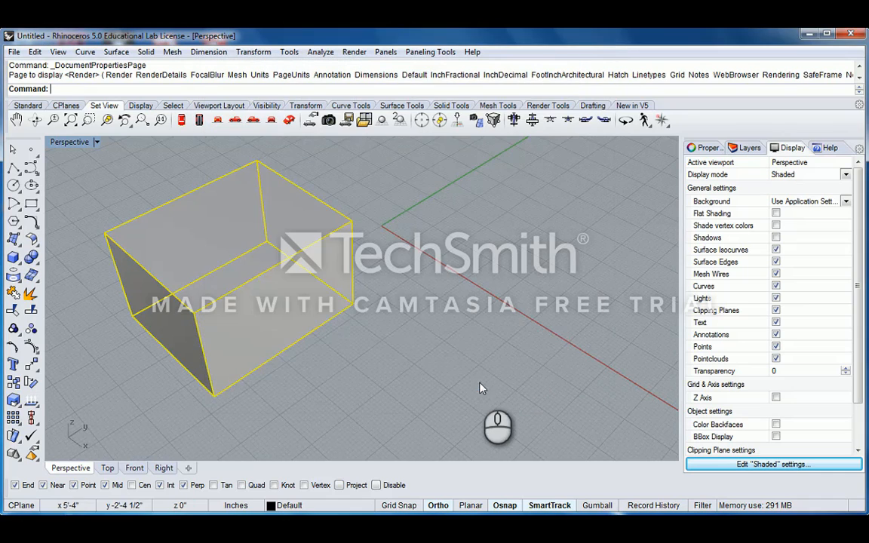
left_click(388, 247)
scroll(390, 240, "down", 5)
scroll(391, 240, "up", 5)
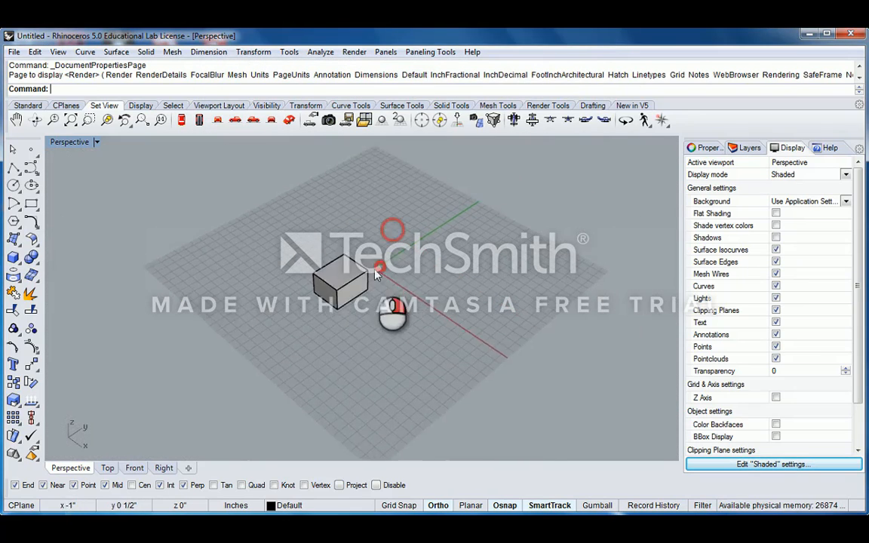
left_click(344, 294)
left_click(409, 292)
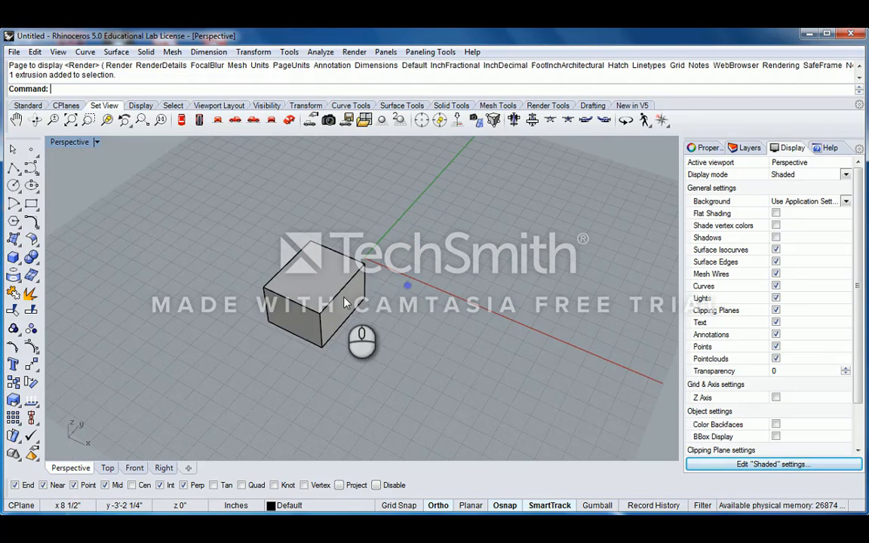
left_click(310, 267)
left_click(398, 291)
right_click_drag(398, 291, 352, 294)
left_click(352, 294)
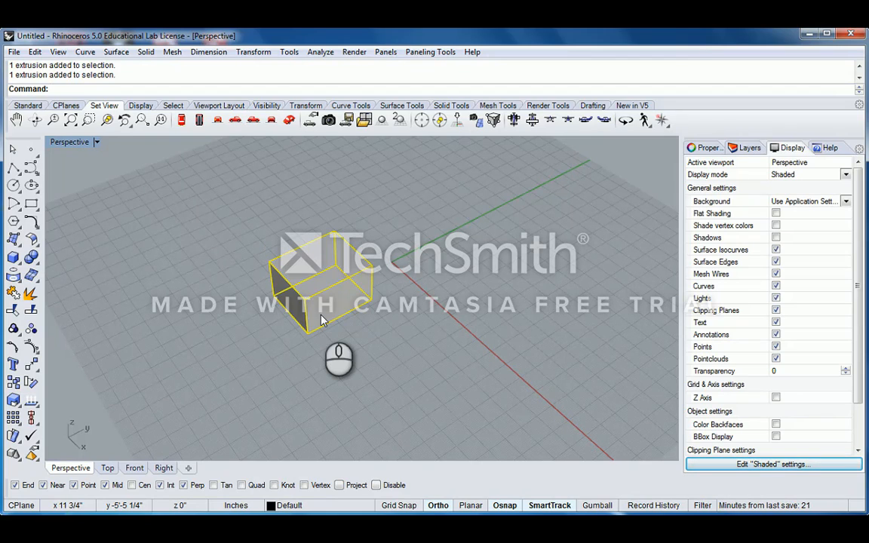
type("Unit")
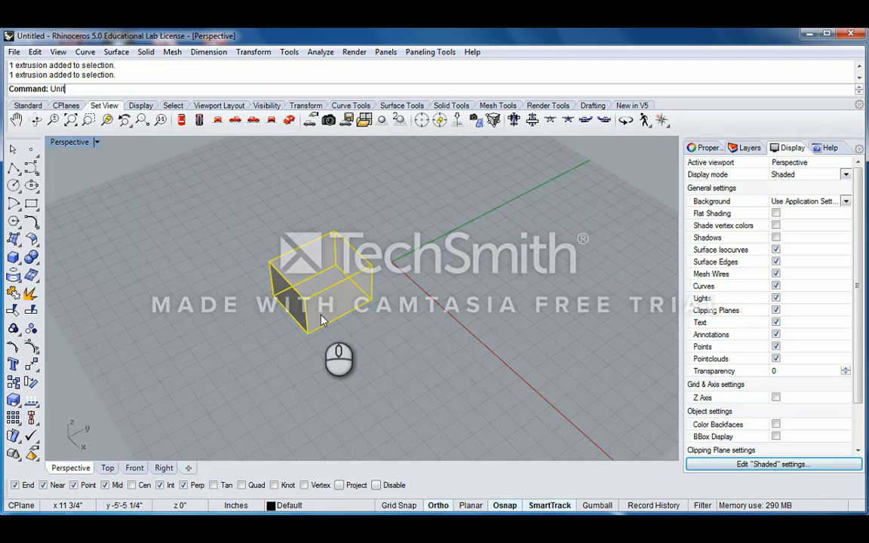
type("s")
key("Return")
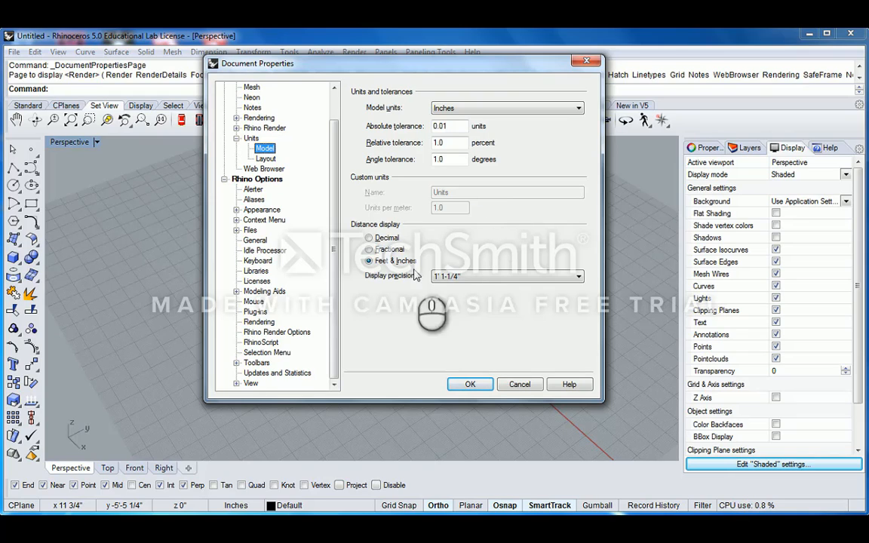
left_click(484, 277)
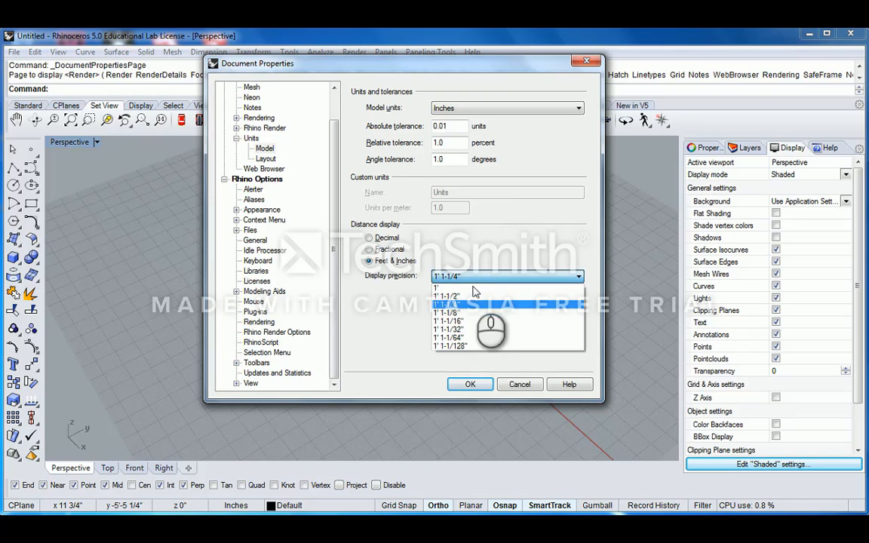
left_click(459, 305)
left_click(462, 127)
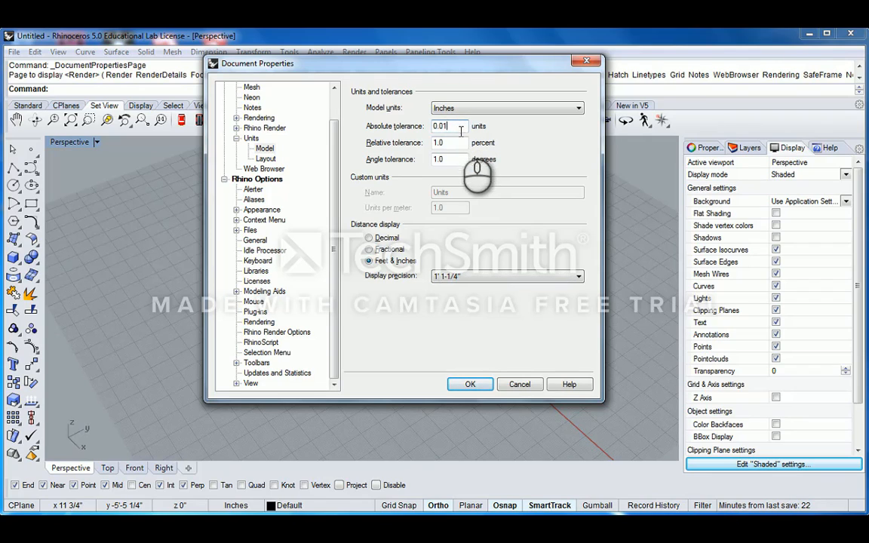
left_click(458, 142)
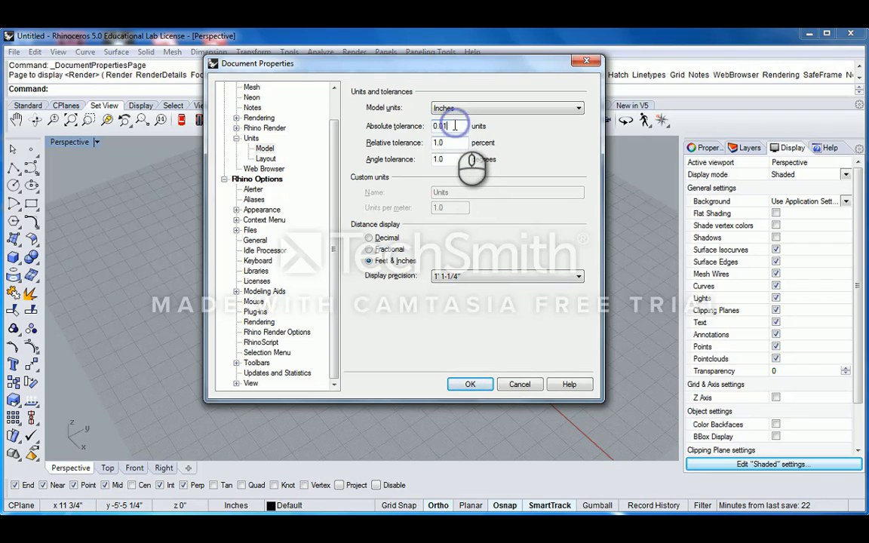
left_click(452, 143)
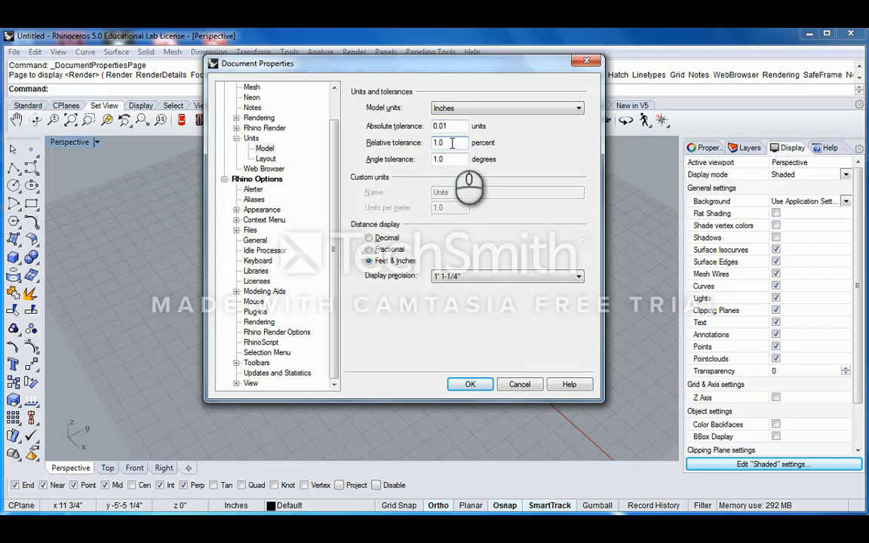
left_click(451, 159)
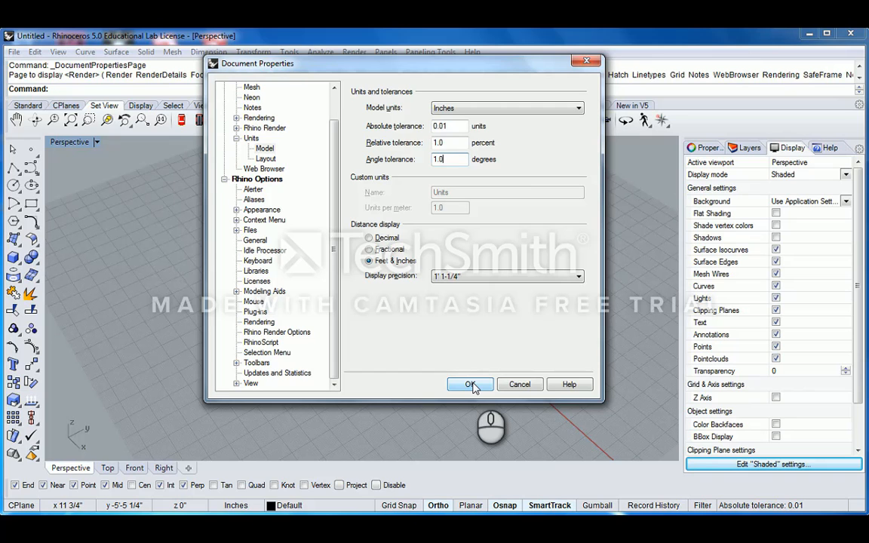
left_click(471, 385)
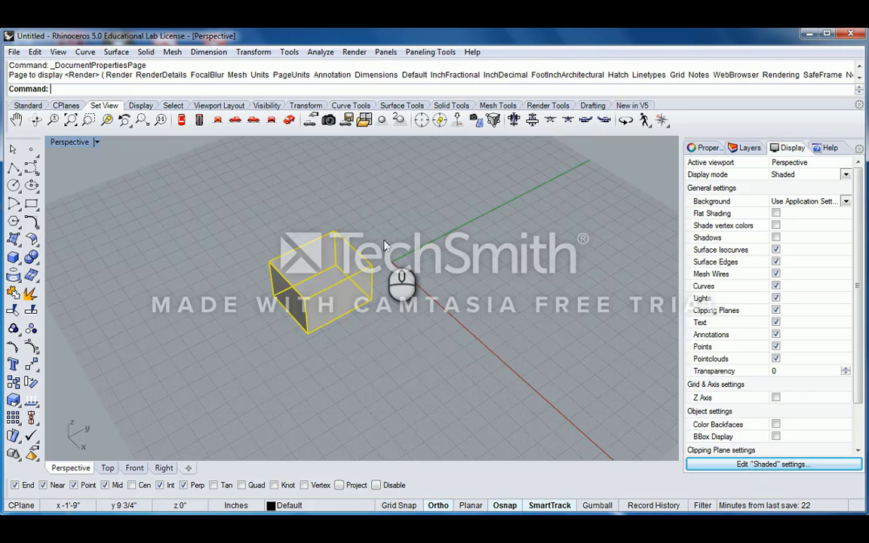
- Move the box so its bottom corner lands exactly on 0,0,0
right_click_drag(408, 275, 444, 277)
right_click_drag(370, 321, 456, 338)
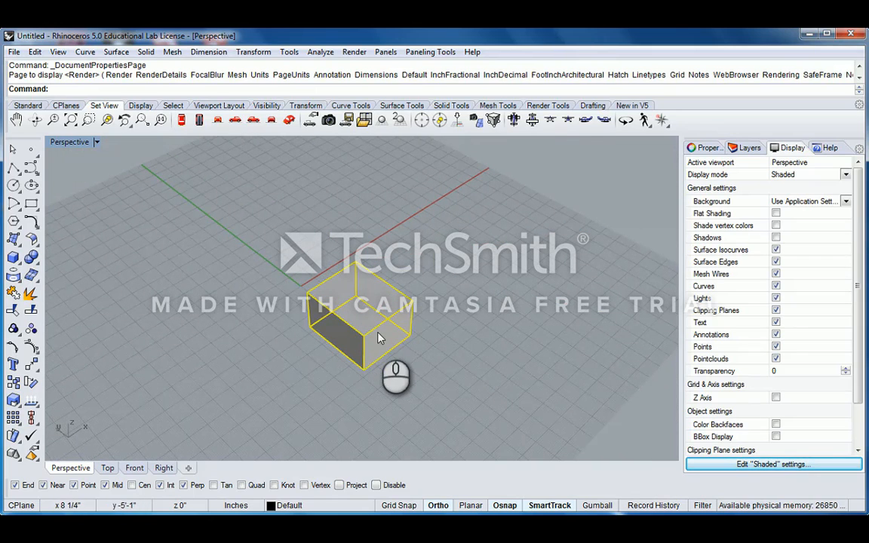
type("M")
key("Return")
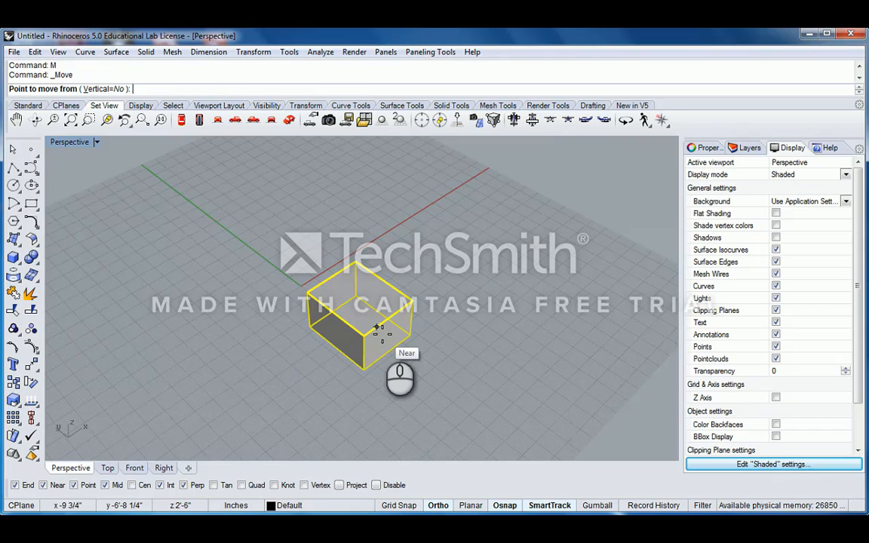
left_click(365, 370)
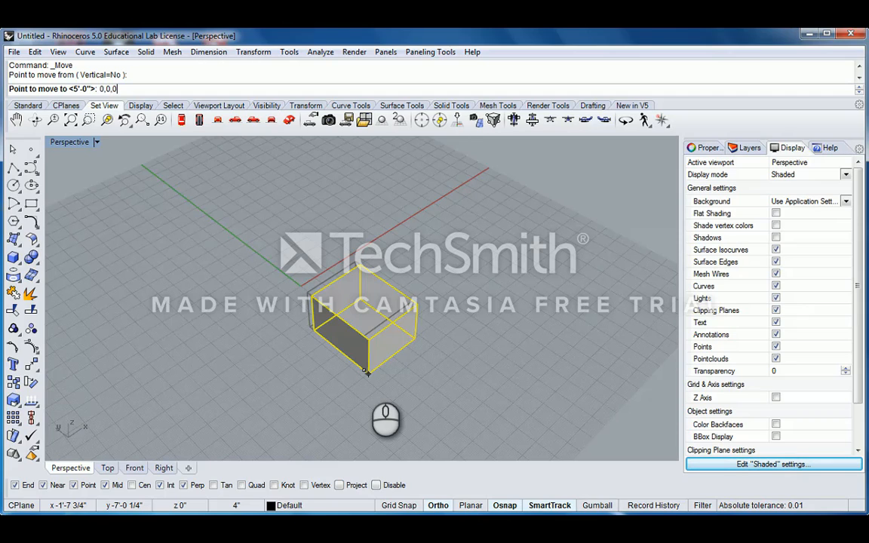
type("0,0,0")
key("Return")
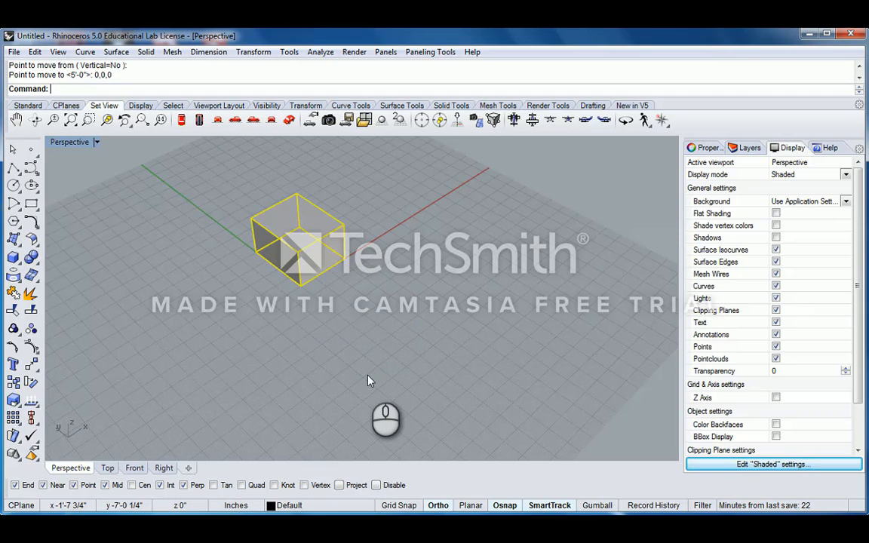
- Deselect the box and orbit, tilt and pan the view to inspect it at the origin
left_click(374, 351)
scroll(369, 279, "up", 3)
right_click_drag(369, 279, 466, 326)
right_click_drag(466, 326, 398, 329)
scroll(397, 329, "up", 2)
right_click_drag(389, 241, 411, 293)
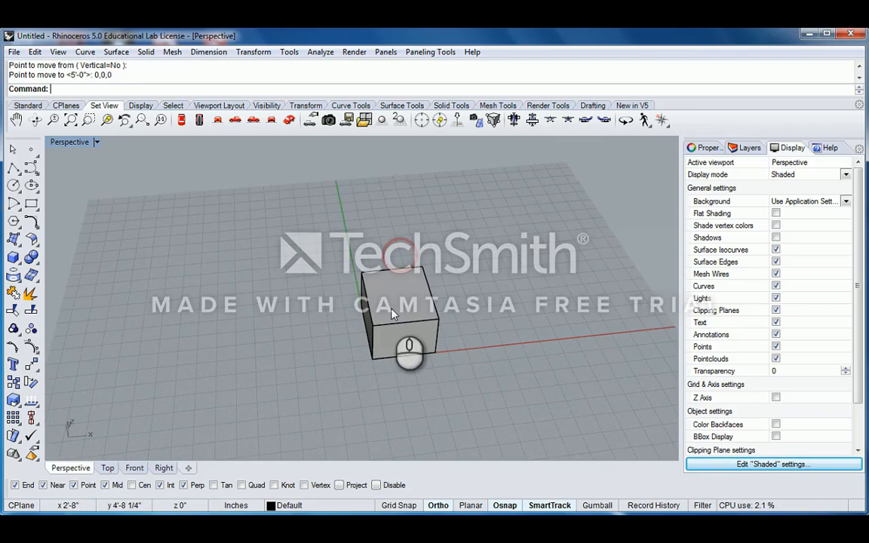
right_click_drag(462, 334, 434, 315, "shift")
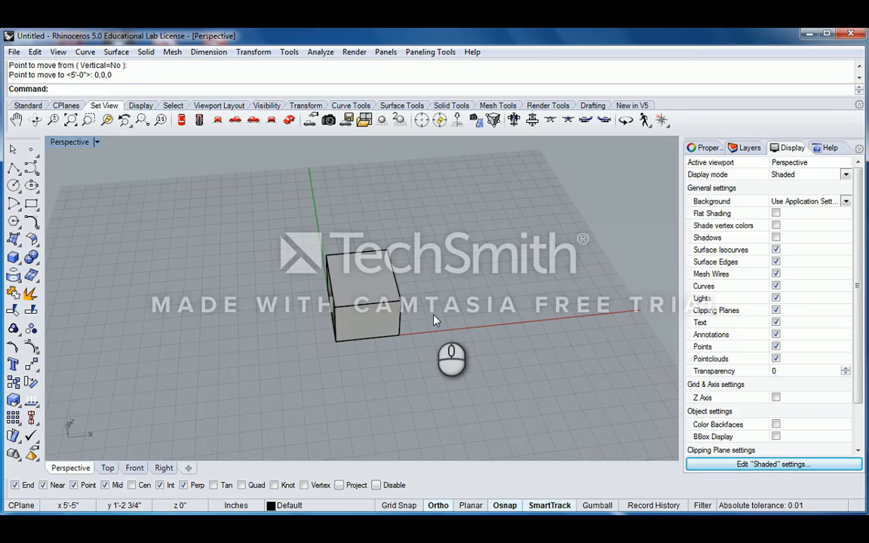
- Set the model units to Feet and accept scaling the box by 0.0833333
type("Units")
key("Return")
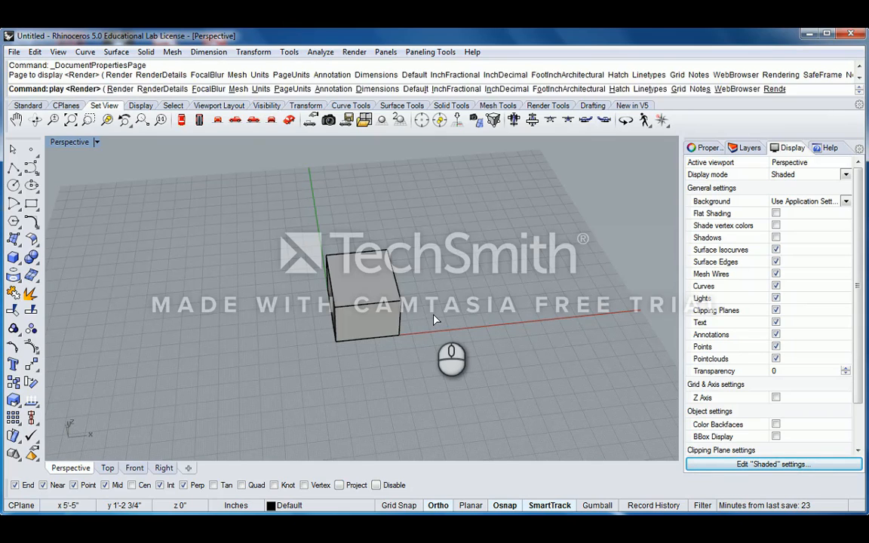
left_click(480, 109)
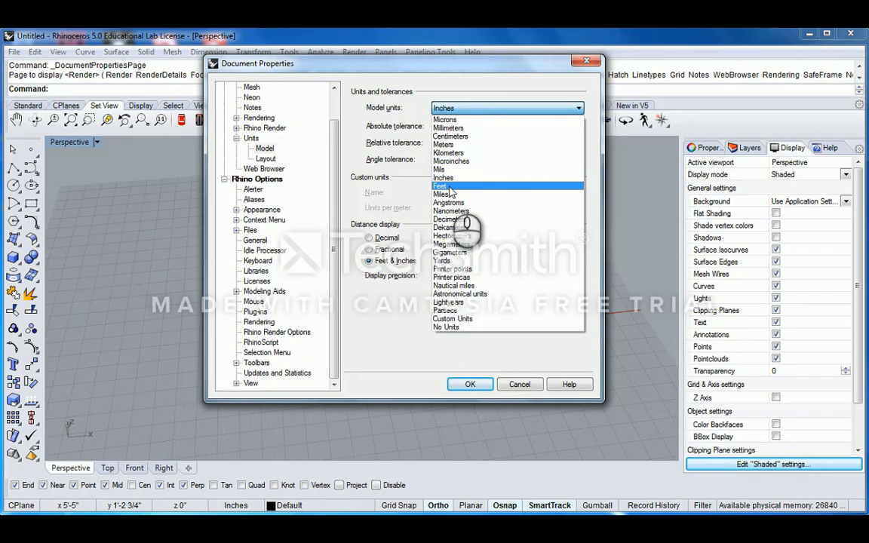
left_click(449, 189)
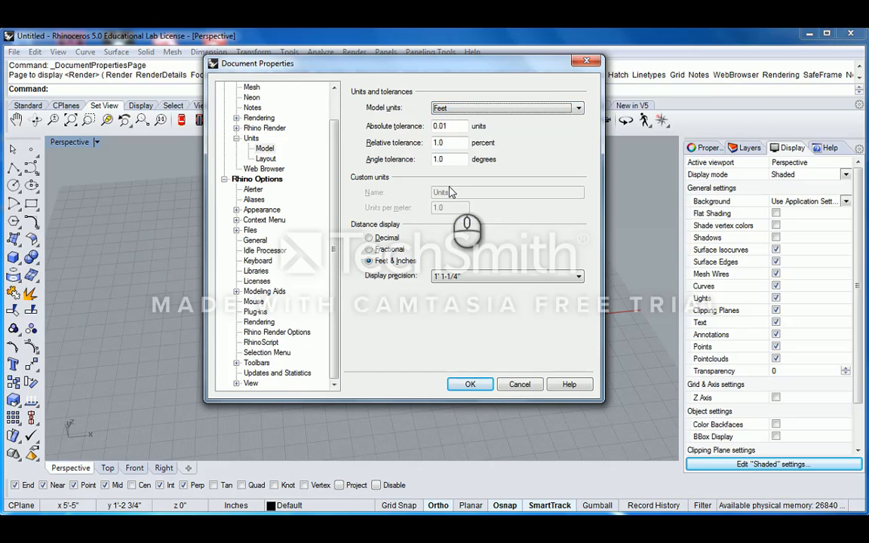
left_click(470, 386)
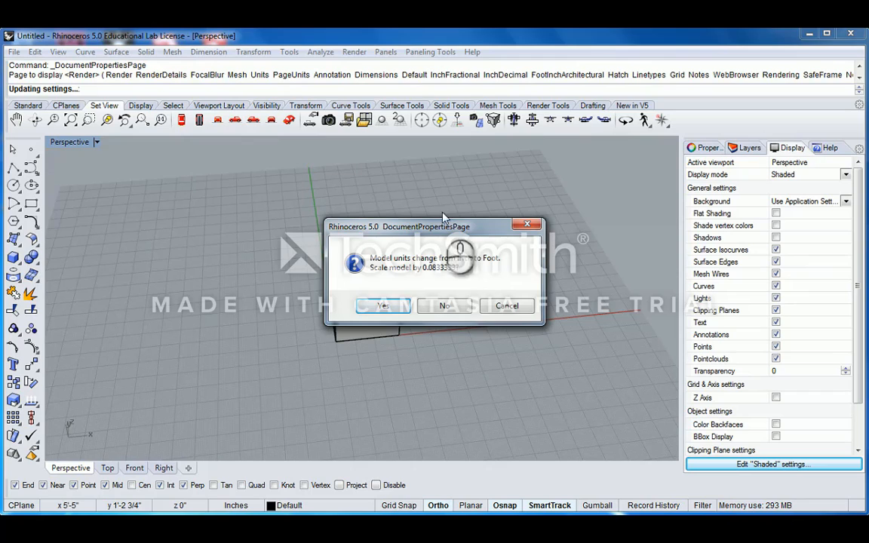
left_click_drag(444, 219, 563, 151)
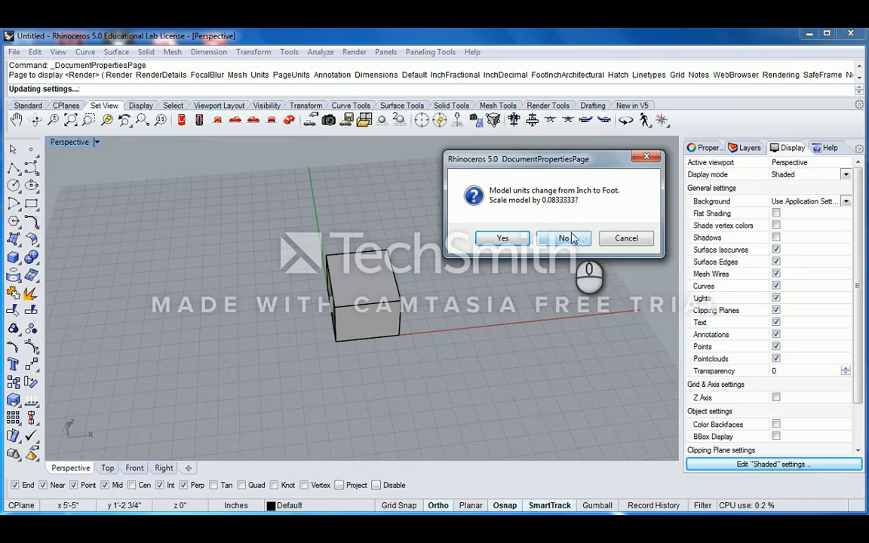
left_click(503, 239)
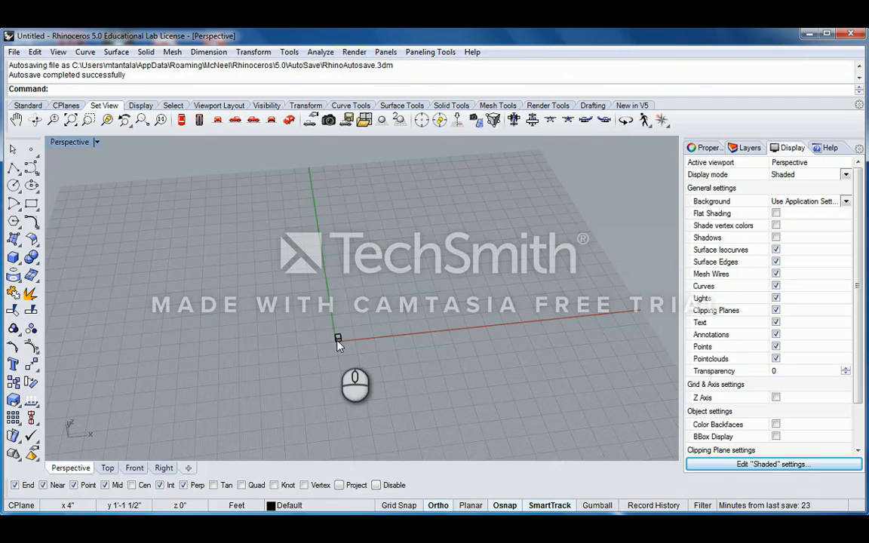
- Measure one edge of the scaled box with Distance, reading 4'-0 1/2"
scroll(340, 349, "up", 10)
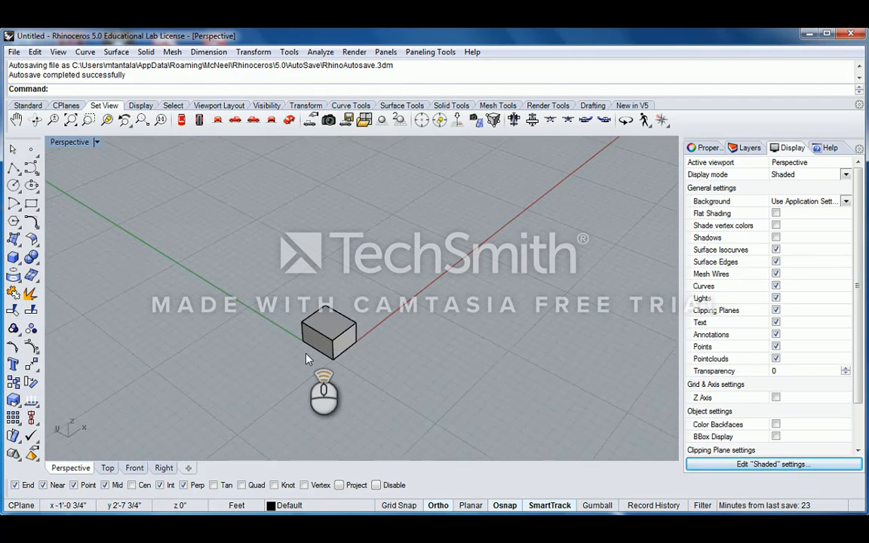
type("Distac")
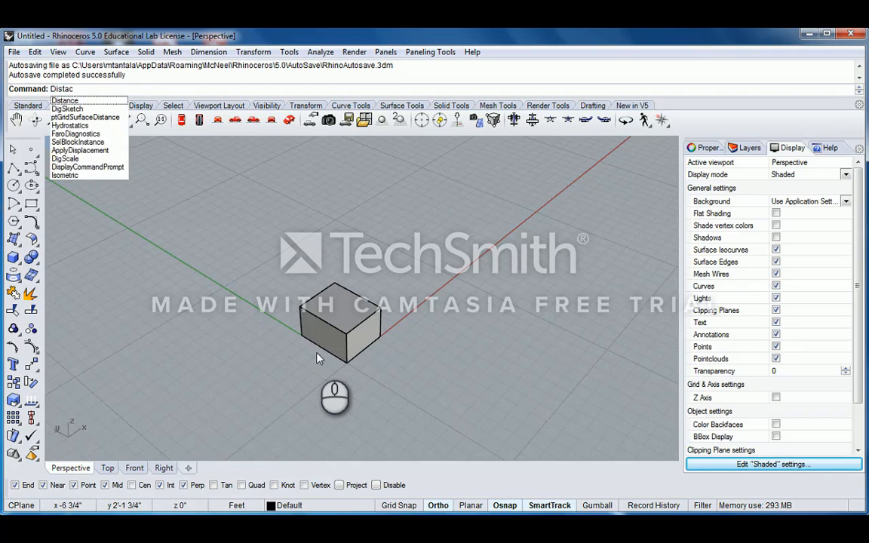
key("BackSpace")
type("nce")
key("Return")
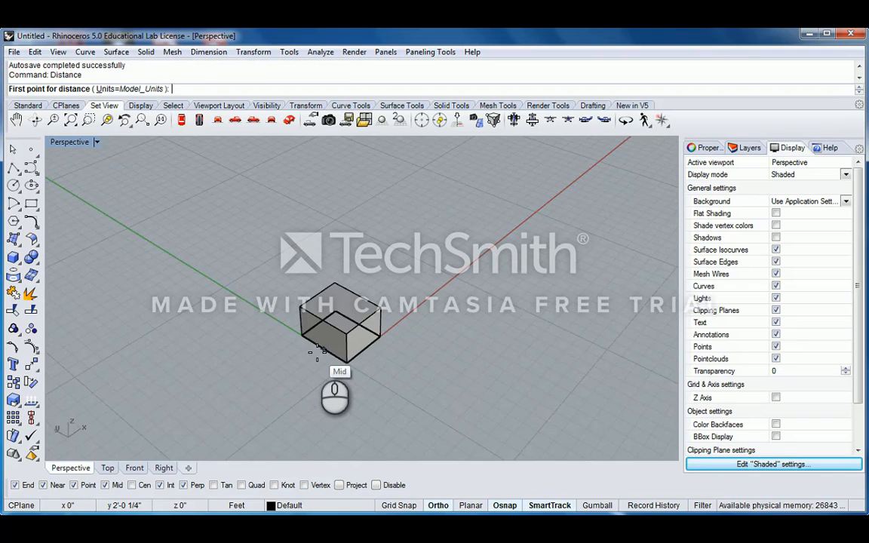
left_click(337, 356)
left_click(306, 341)
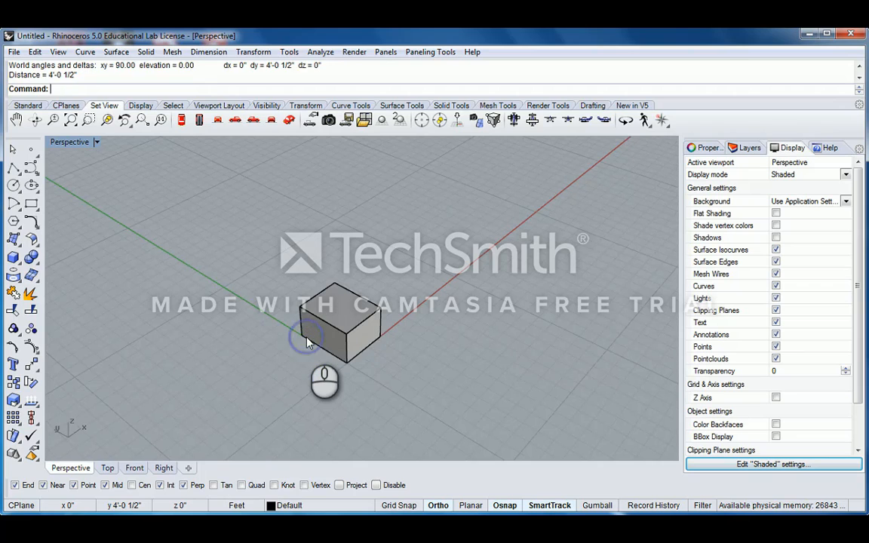
right_click_drag(307, 341, 316, 320)
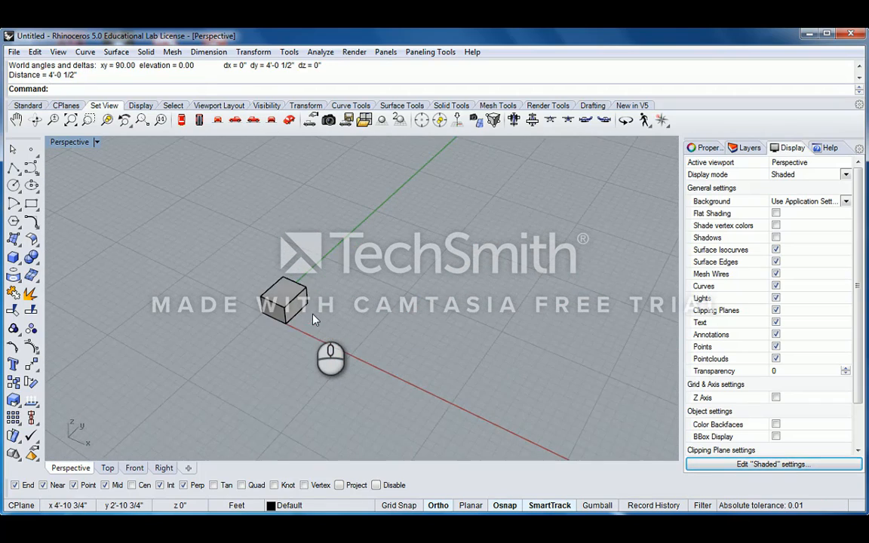
- Set the model units back to Inches and accept scaling the box up by 12
type("Units")
key("Return")
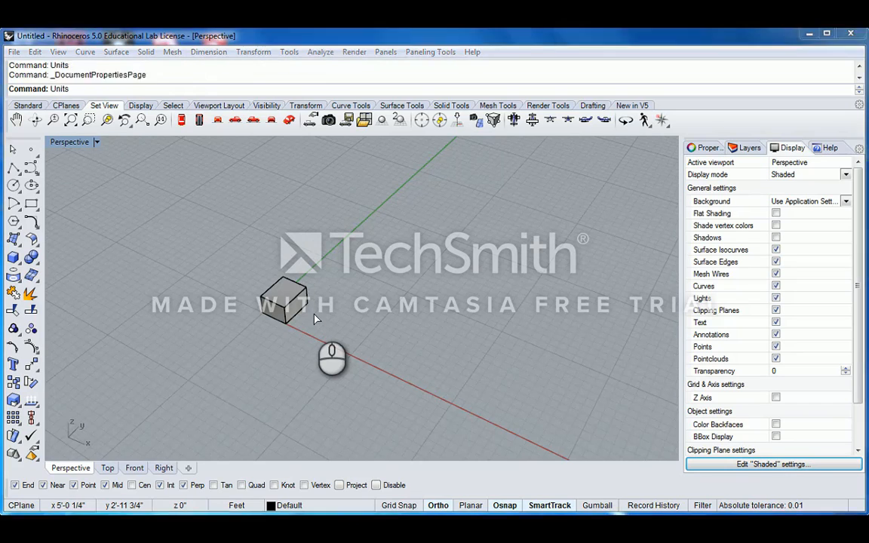
left_click(482, 108)
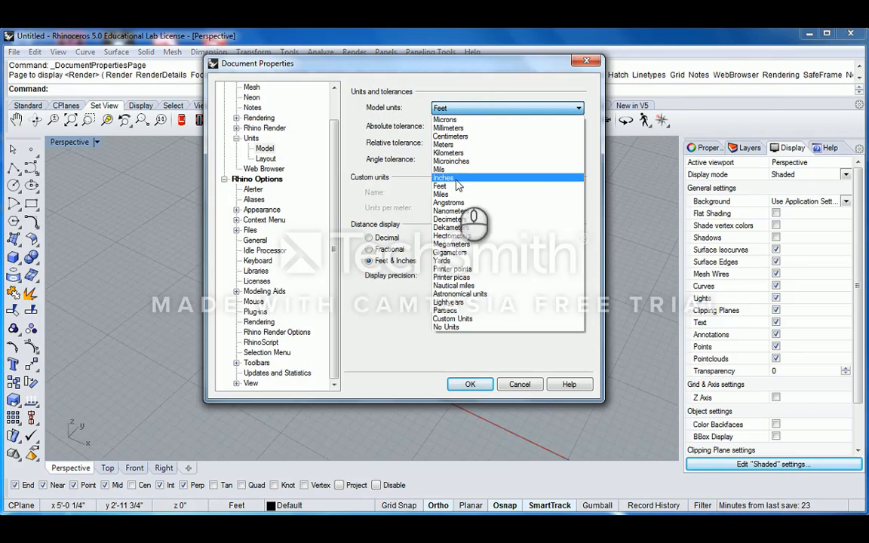
left_click(483, 178)
left_click(471, 384)
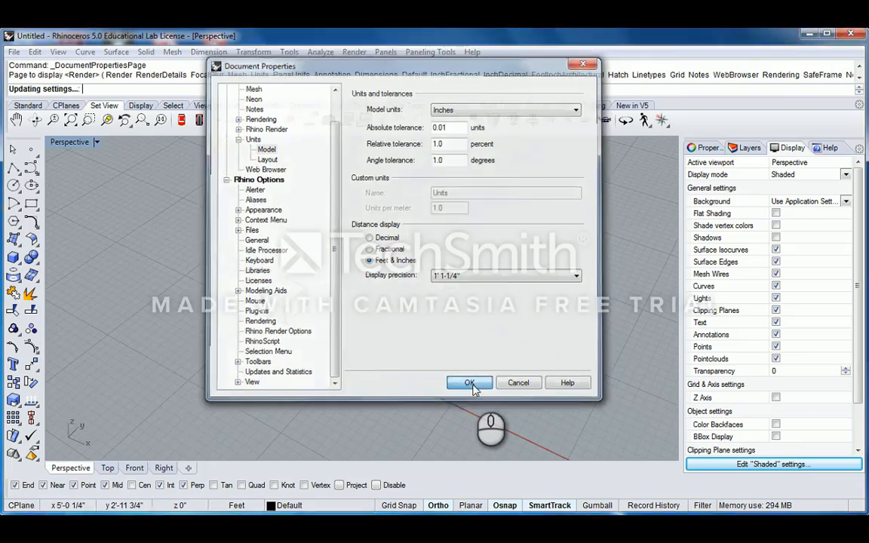
left_click(398, 311)
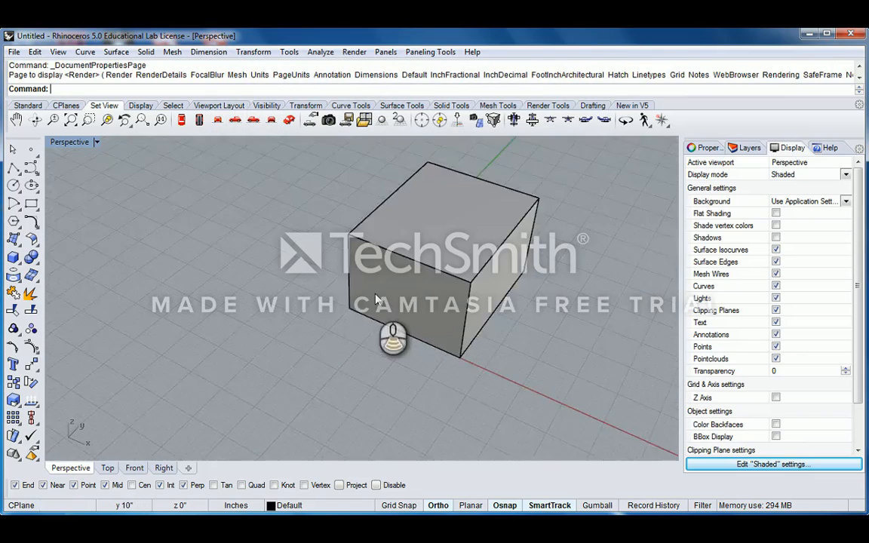
mouse_move(374, 293)
right_mouse_down()
mouse_move(458, 270)
mouse_move(332, 276)
mouse_move(370, 275)
right_mouse_up()
- Measure the box edge from its left corner to its bottom corner with Distance, reading 4'-0 1/2"
key("Delete")
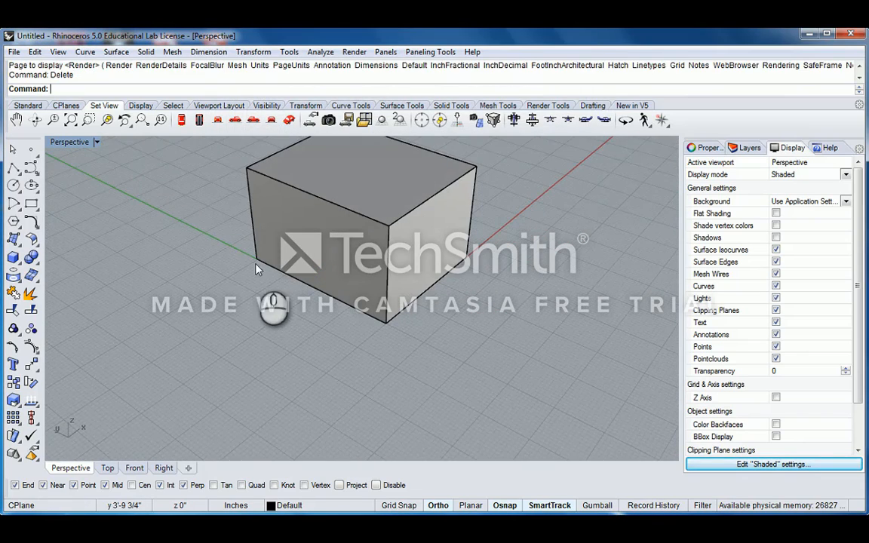
type("Dist")
key("Return")
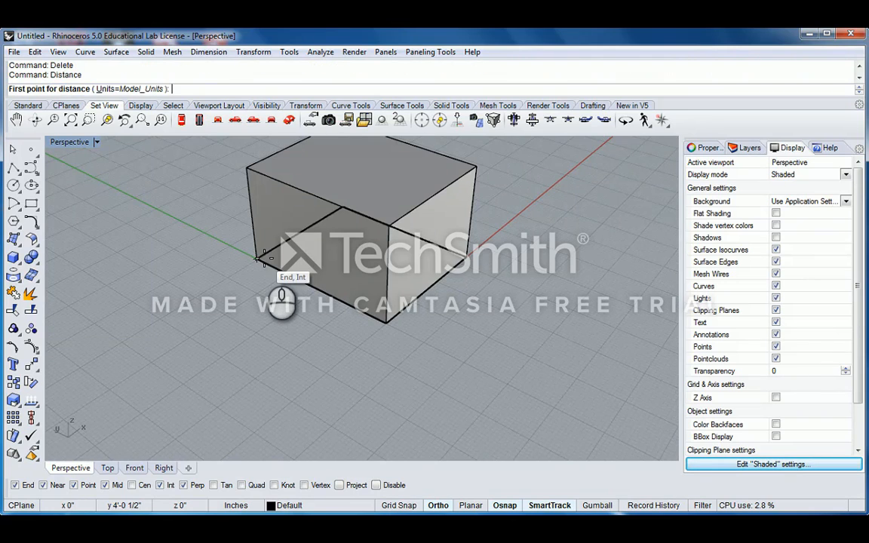
left_click(259, 260)
left_click(384, 318)
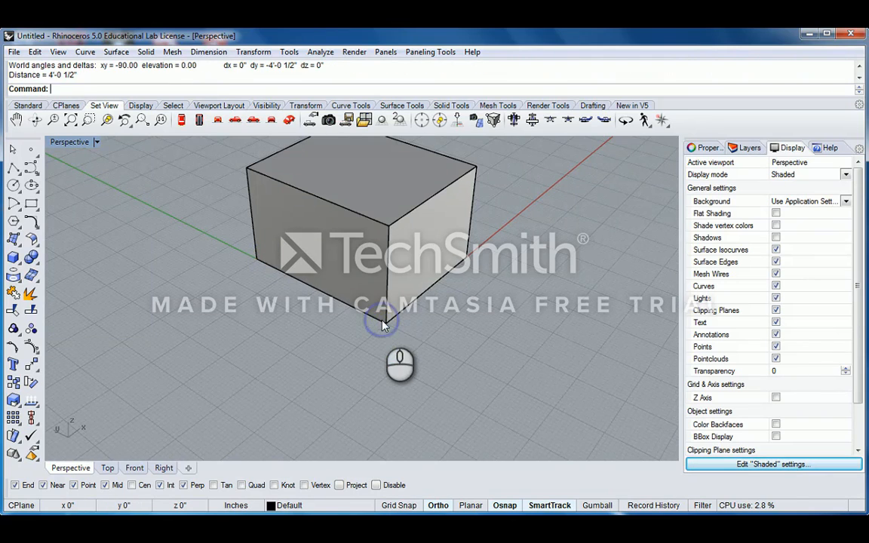
- Zoom and orbit the Perspective view around the box, selecting it to inspect
scroll(388, 316, "down", 2)
scroll(388, 317, "down", 2)
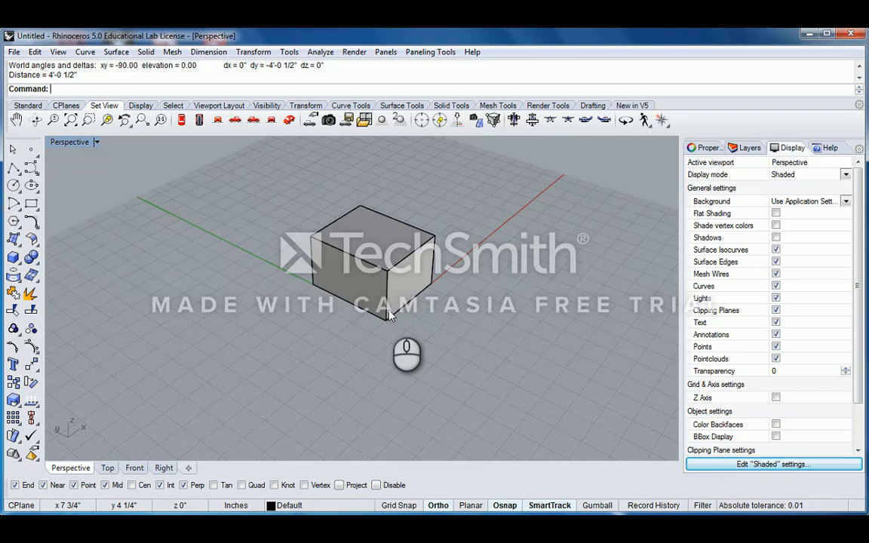
right_click_drag(388, 316, 436, 330)
scroll(388, 369, "up", 3)
scroll(387, 370, "down", 3)
scroll(403, 351, "up", 2)
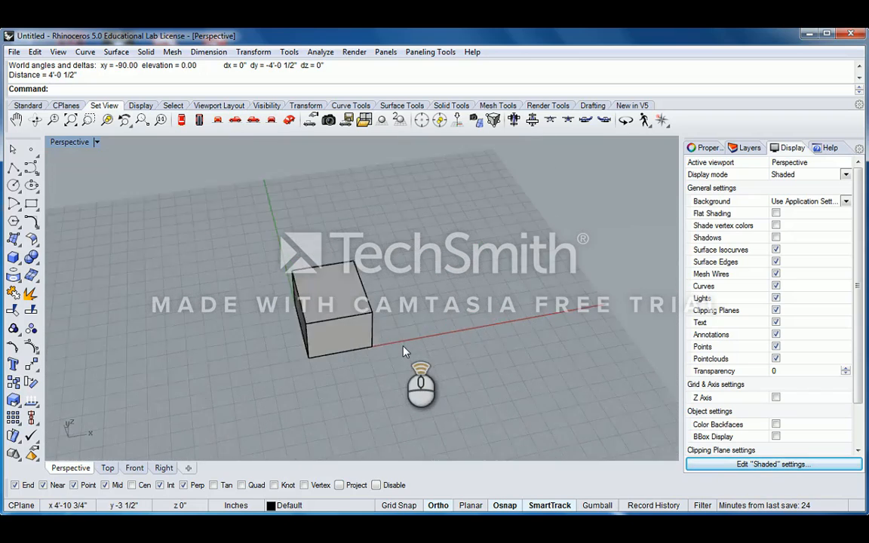
scroll(405, 352, "up", 5)
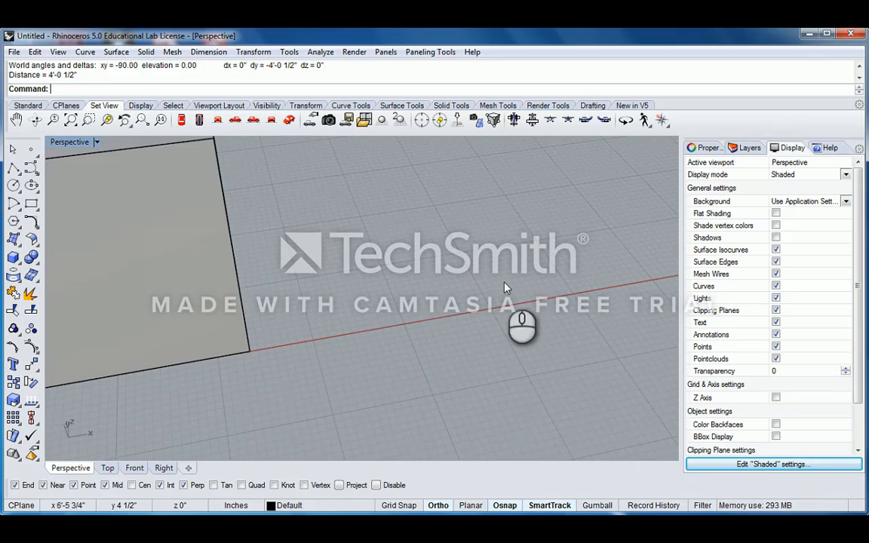
scroll(467, 296, "down", 5)
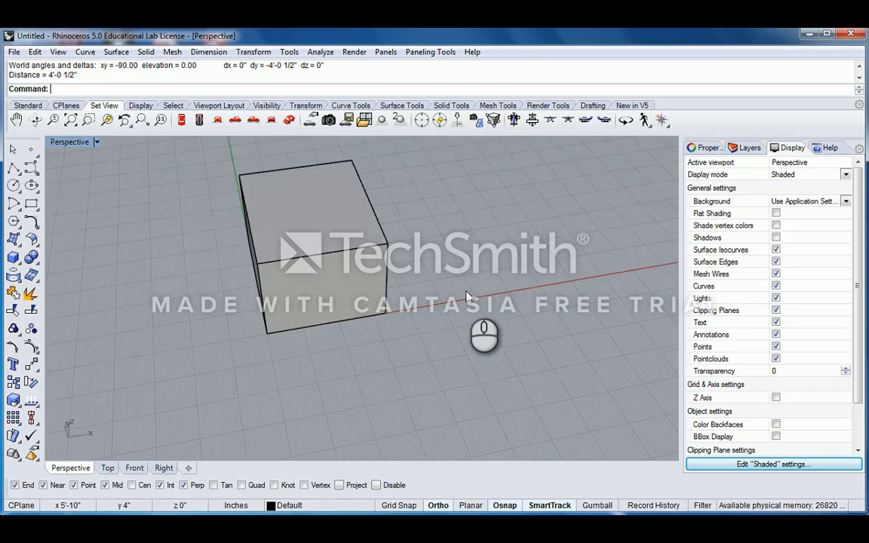
right_click_drag(477, 285, 322, 344)
scroll(322, 338, "up", 4)
left_click(357, 350)
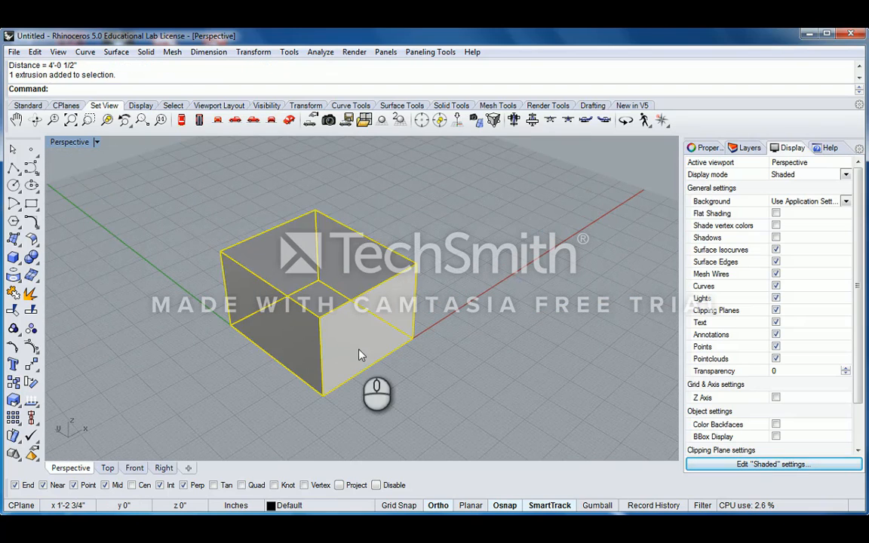
left_click(433, 353)
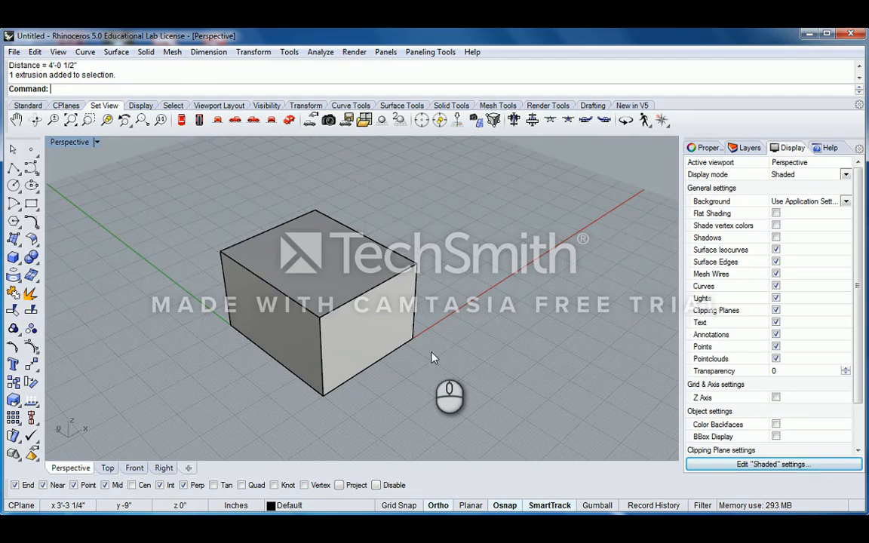
left_click(364, 298)
scroll(374, 299, "down", 15)
right_click_drag(393, 293, 406, 346)
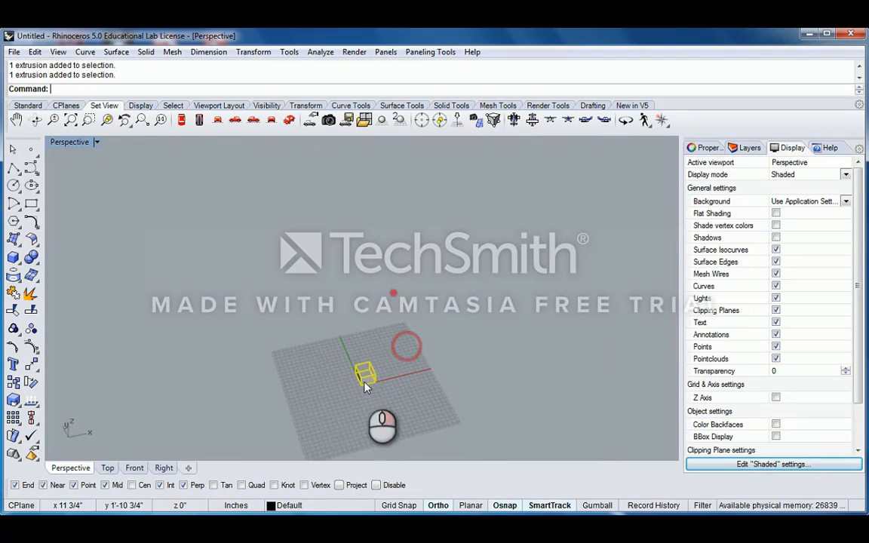
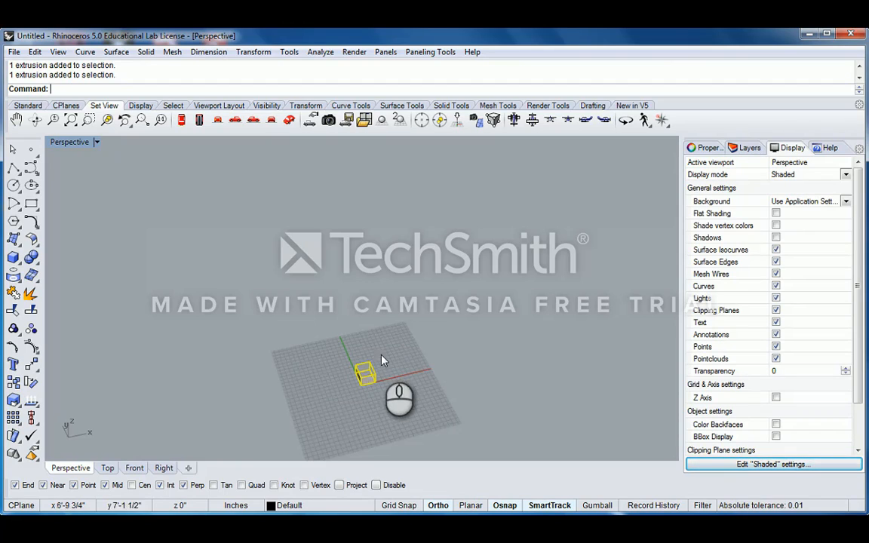
- Deselect the box and orbit, pan and zoom the Perspective view around it
left_click(380, 354)
right_click_drag(394, 379, 444, 330)
scroll(359, 380, "up", 8)
scroll(445, 330, "up", 4)
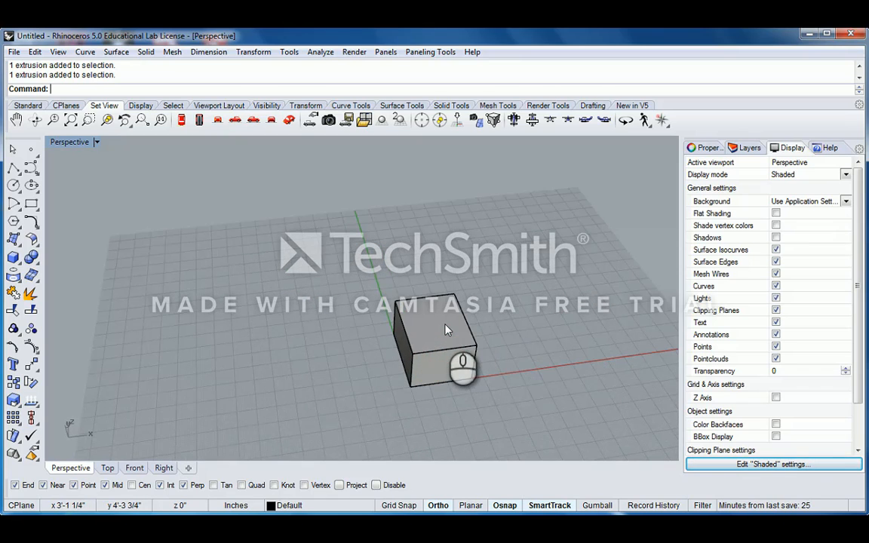
scroll(445, 329, "down", 5)
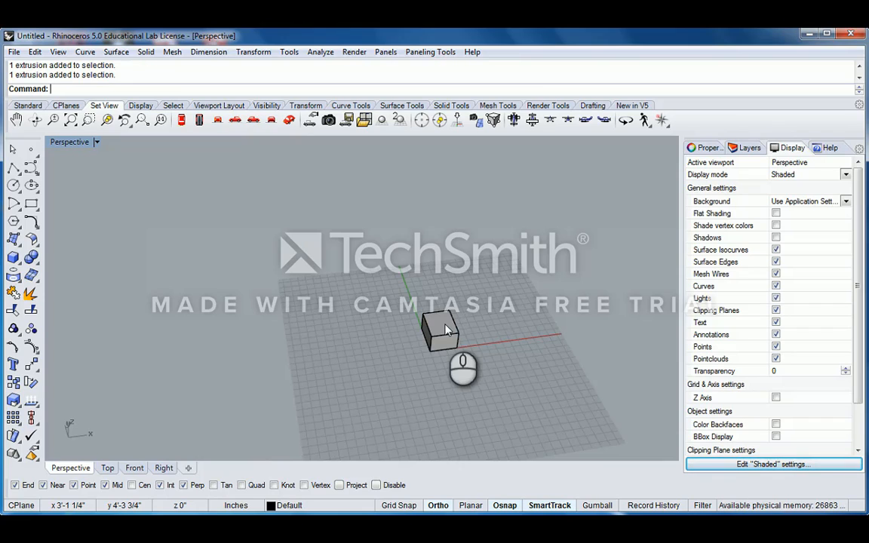
scroll(445, 330, "up", 6)
scroll(446, 330, "down", 6)
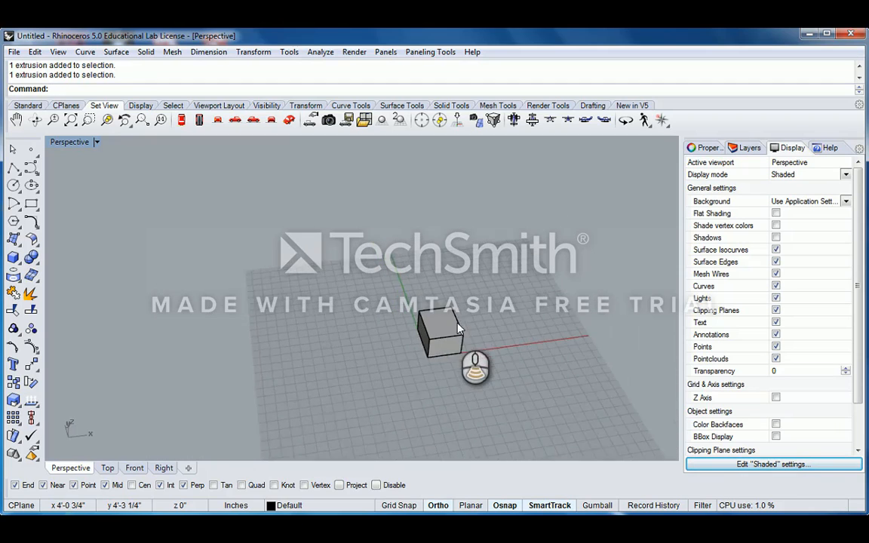
right_click_drag(457, 326, 433, 320, "shift")
scroll(433, 315, "up", 6)
scroll(433, 314, "down", 5)
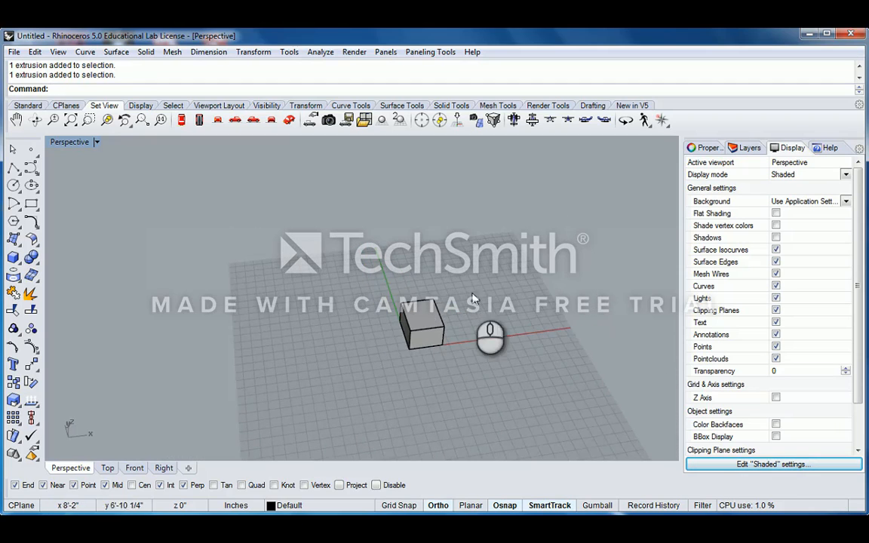
right_click_drag(472, 294, 432, 292, "shift")
scroll(401, 319, "up", 5)
right_click_drag(370, 323, 443, 288)
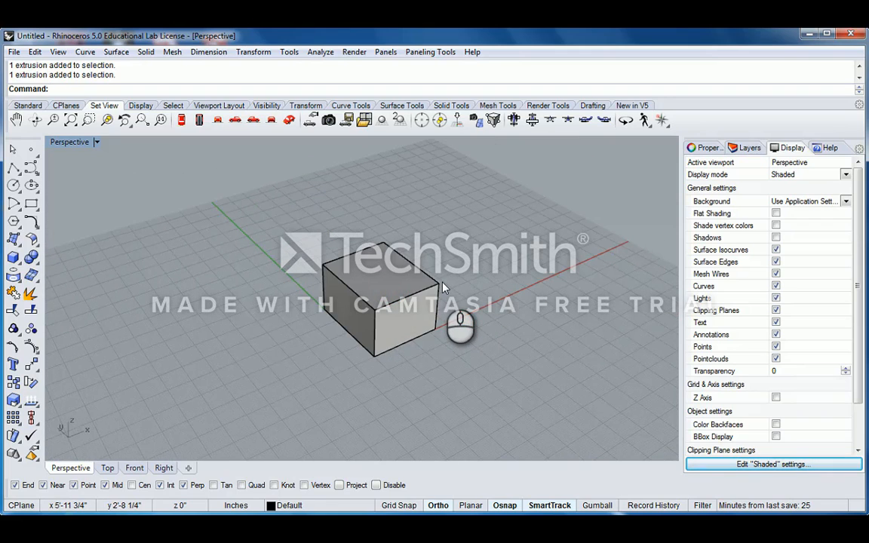
- Open the Units settings and accept them unchanged, keeping Inches
type("Units")
key("Return")
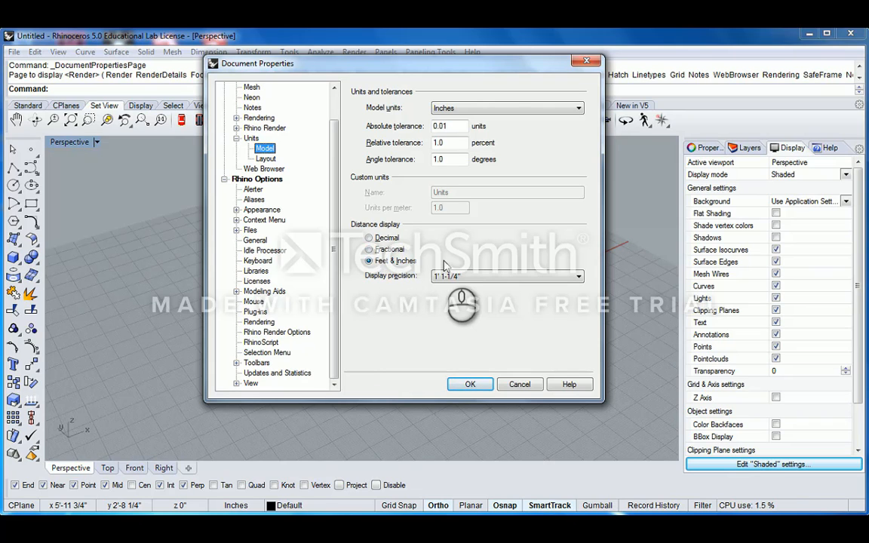
left_click(470, 384)
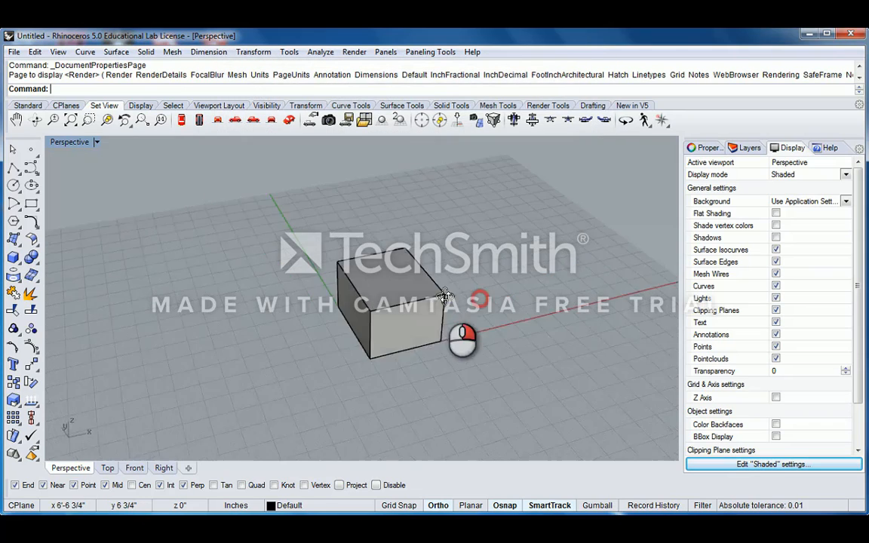
- Orbit around the box from several angles, selecting and deselecting it to inspect
scroll(387, 323, "up", 3)
right_click_drag(387, 324, 445, 332)
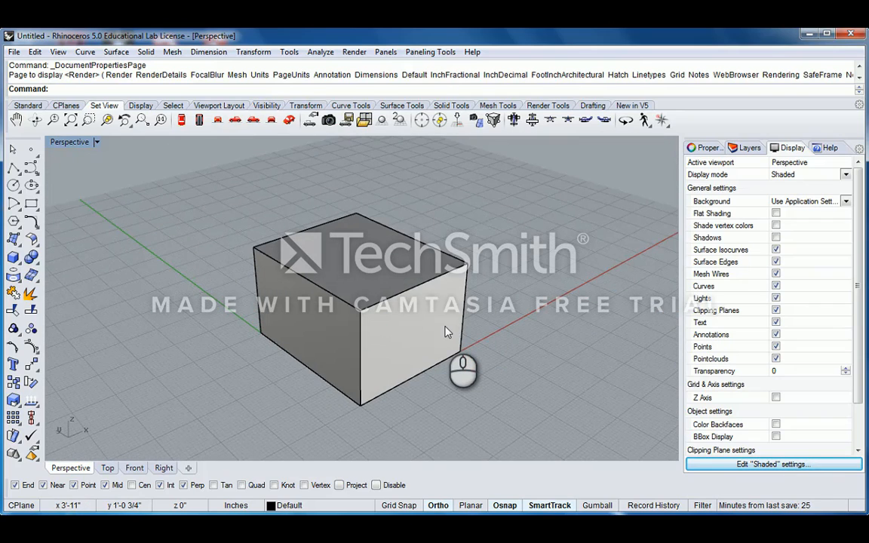
scroll(445, 332, "down", 3)
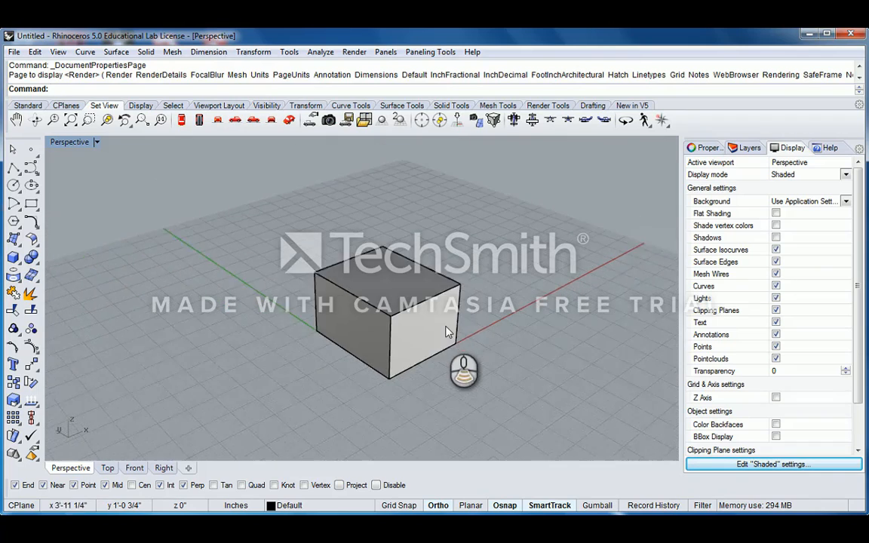
mouse_move(442, 329)
right_mouse_down()
mouse_move(464, 277)
mouse_move(423, 306)
mouse_move(442, 326)
right_mouse_up()
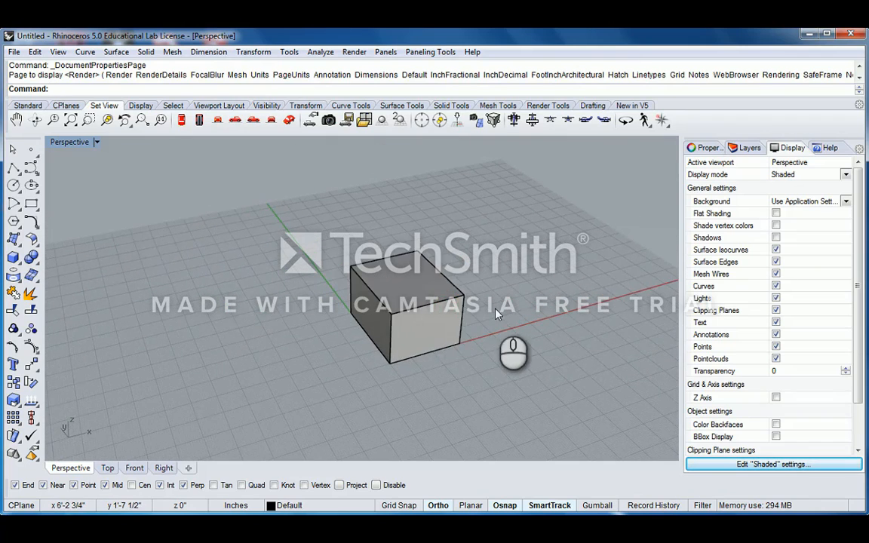
right_click_drag(498, 309, 355, 317)
left_click(386, 320)
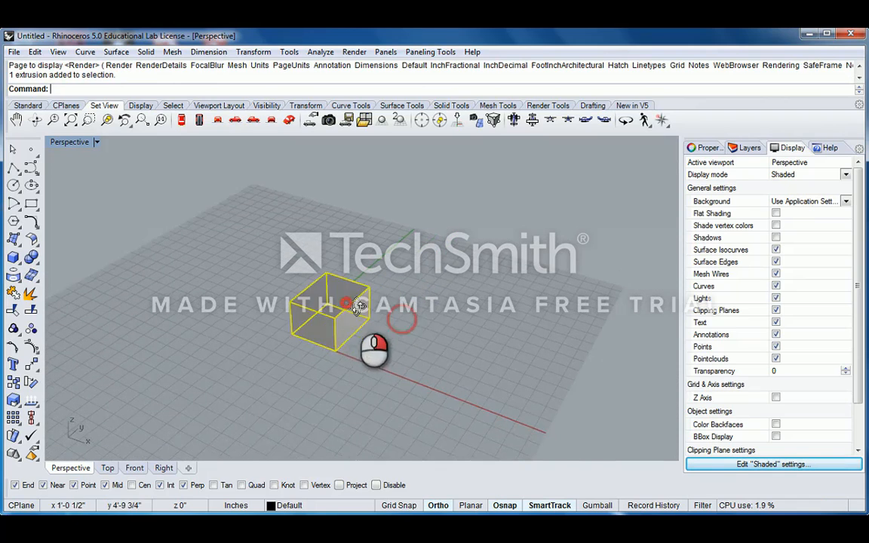
scroll(340, 317, "up", 2)
right_click_drag(306, 334, 417, 323)
right_click_drag(391, 367, 421, 337, "shift")
left_click(485, 313)
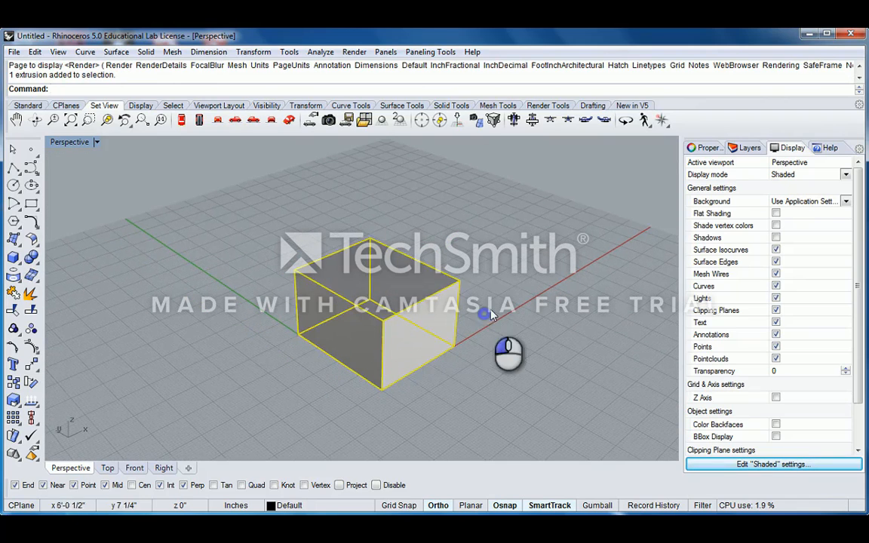
left_click(409, 337)
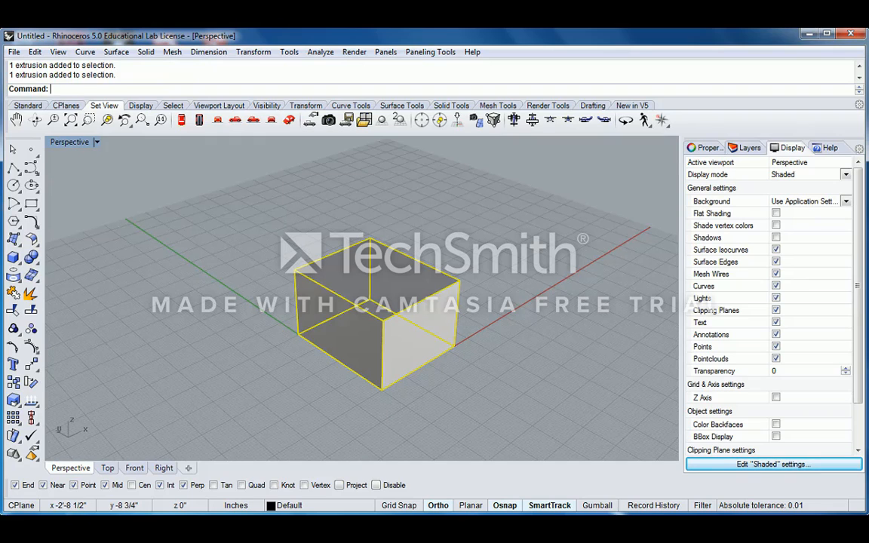
left_click(452, 375)
right_click_drag(493, 350, 461, 354)
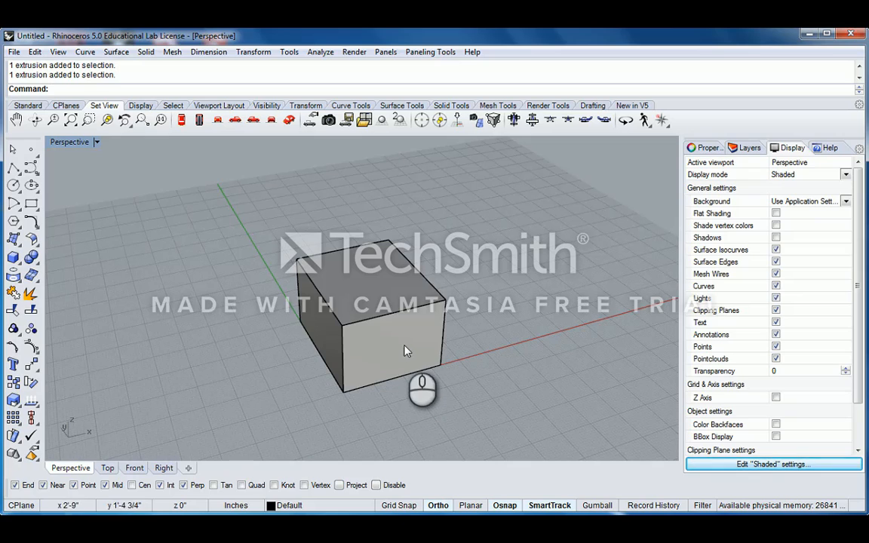
- Drag the box to a new spot on the grid to the right, then reselect it
left_click(380, 366)
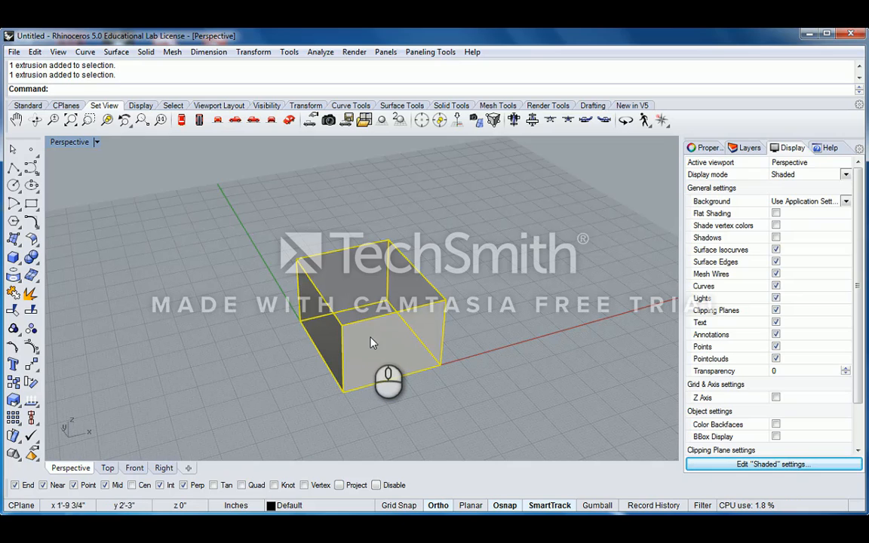
left_click_drag(369, 353, 405, 264)
left_click(469, 267)
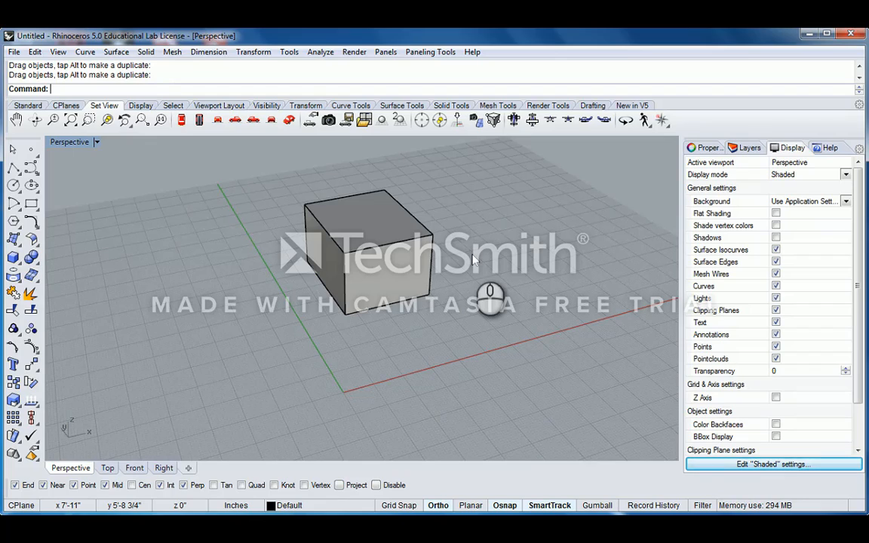
left_click(419, 262)
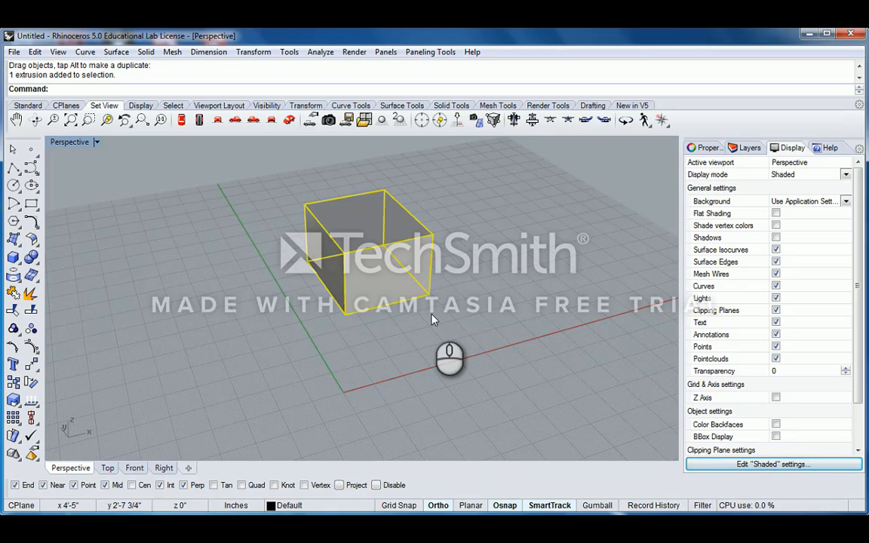
- Slide the box a bit further along the grid and reselect it
left_click_drag(396, 278, 444, 260)
left_click(442, 331)
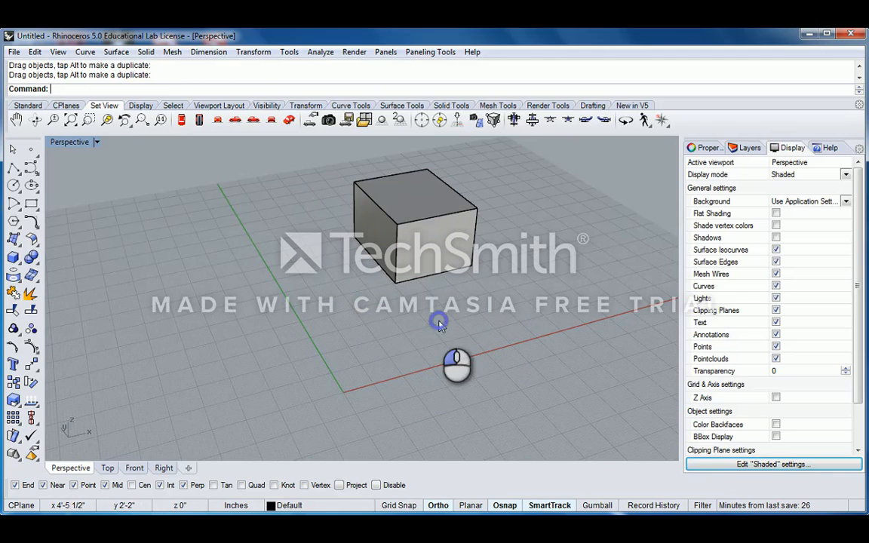
left_click(421, 277)
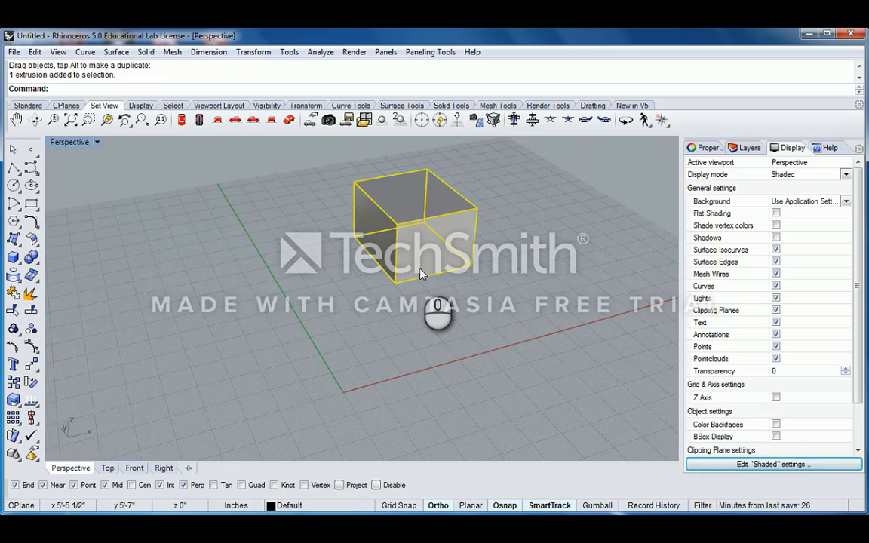
- Drag out a duplicate of the box and place it left of the original
type("M")
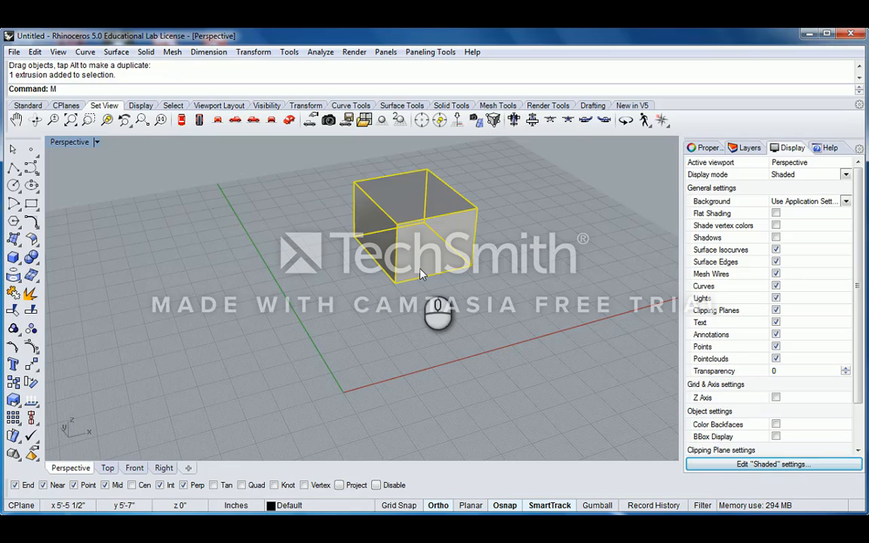
key("BackSpace")
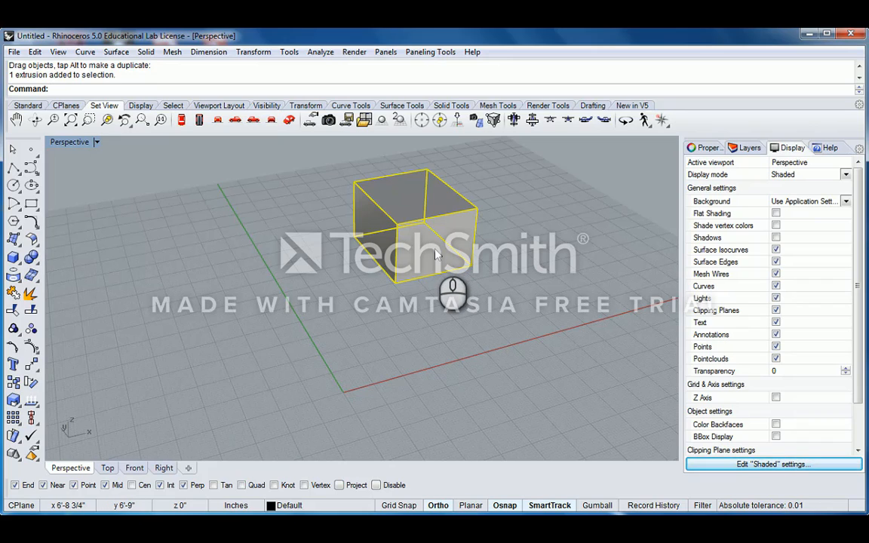
left_click_drag(436, 254, 311, 280)
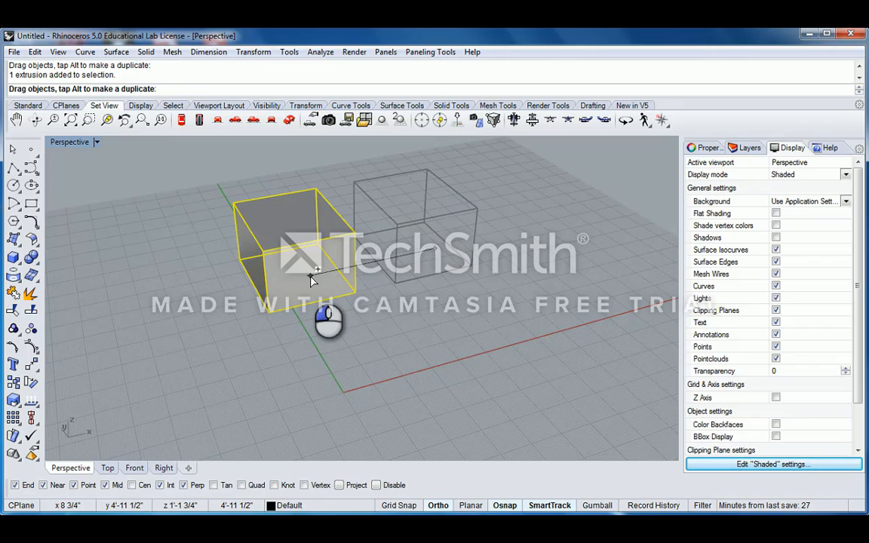
mouse_move(311, 279)
left_mouse_down()
mouse_move(278, 280)
mouse_move(321, 282)
left_mouse_up()
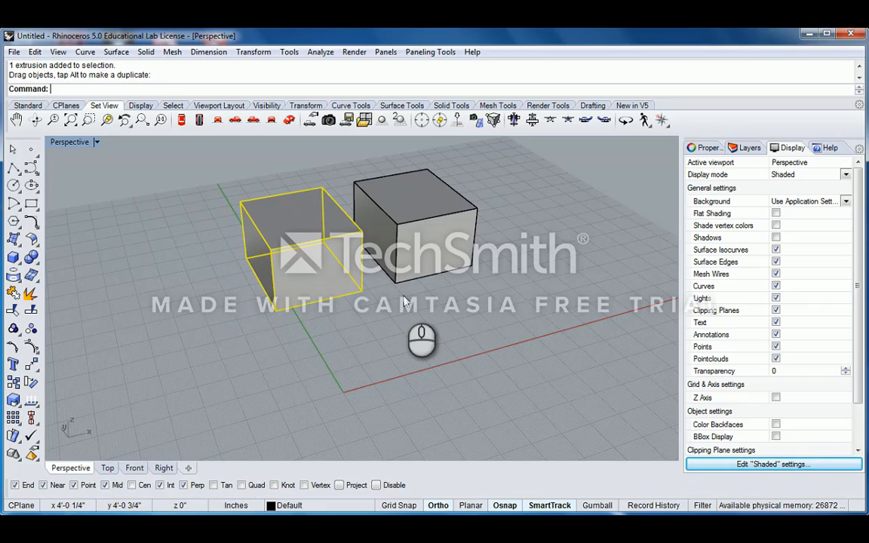
- Adjust the selection so only the left duplicate box is picked for deletion
left_click(424, 252, "shift")
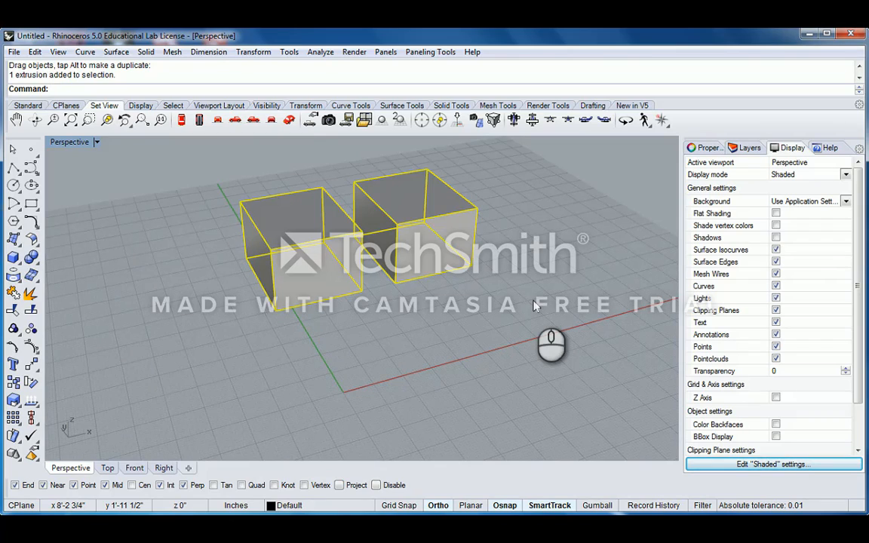
left_click(335, 282)
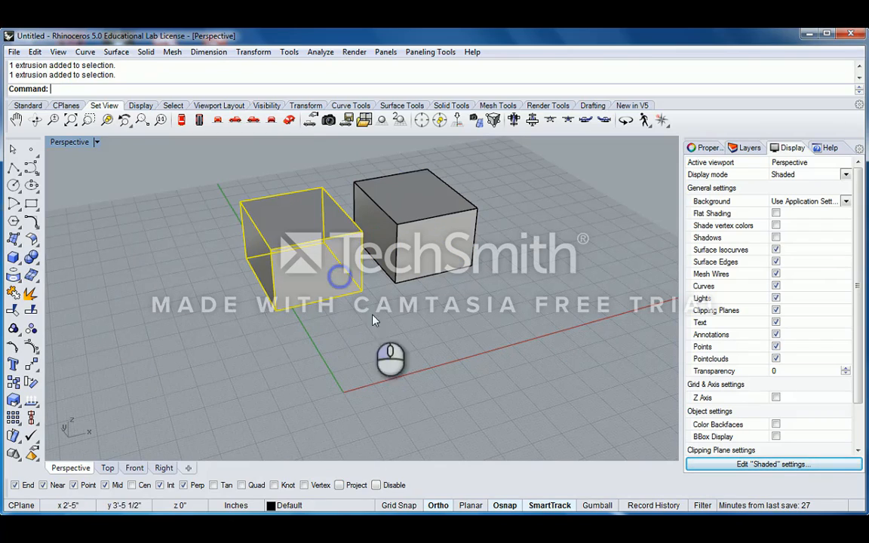
left_click(388, 242)
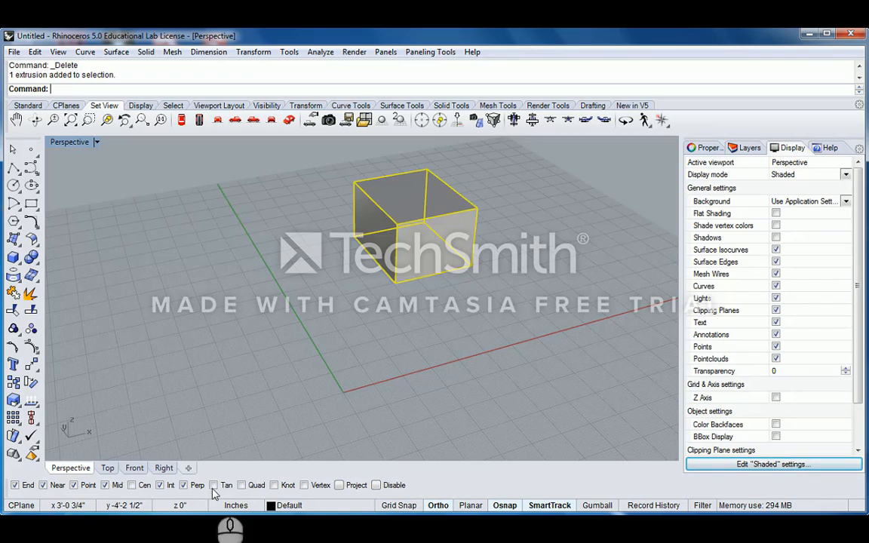
- Toggle Osnap off and back on, enable the Near snap, and turn on Ortho
left_click(506, 506)
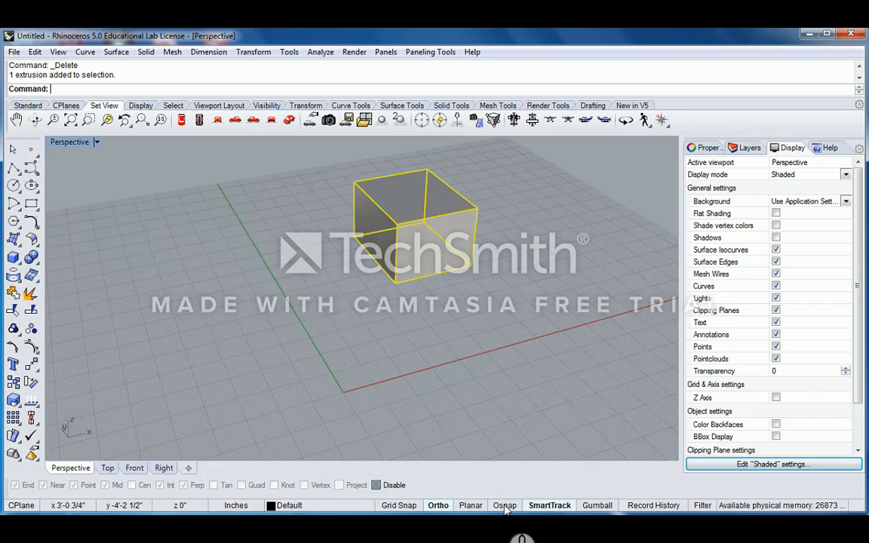
left_click(505, 507)
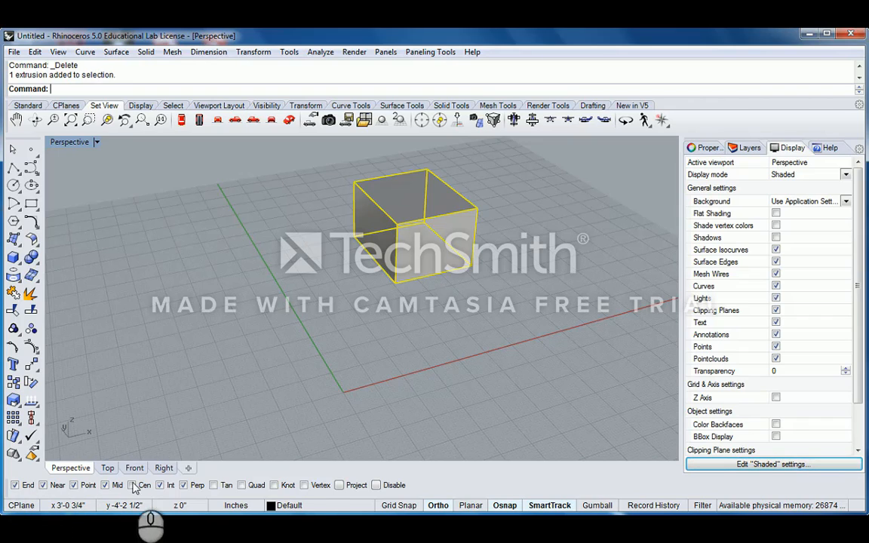
left_click(43, 486)
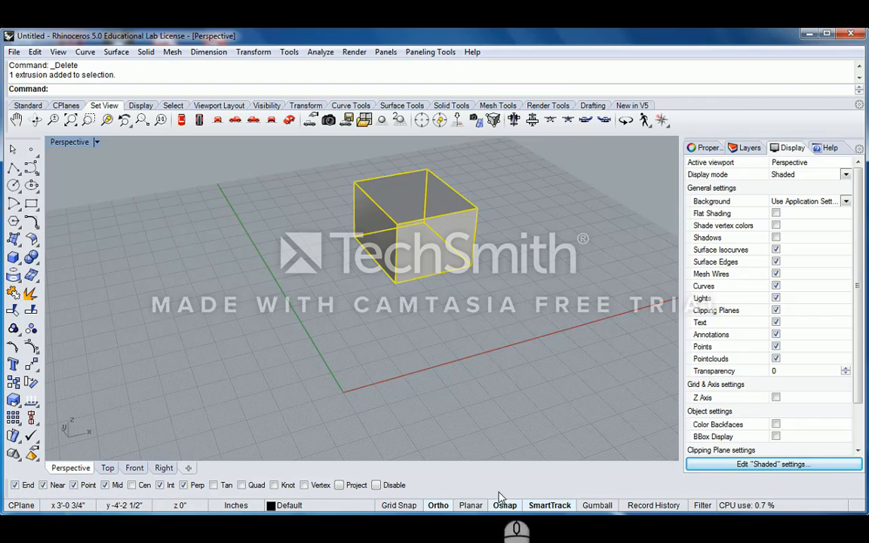
left_click(438, 505)
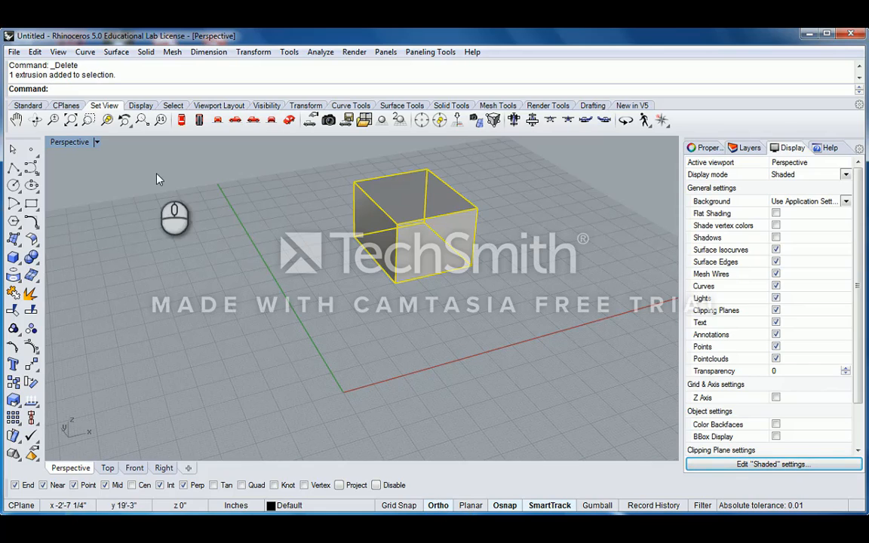
- Maximize the Top viewport and frame the box in it, with nothing selected
double_click(65, 142)
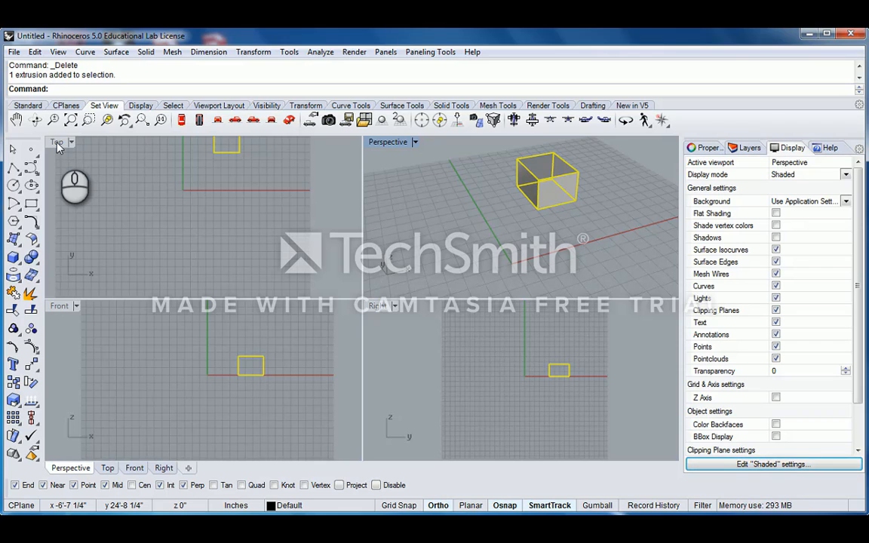
double_click(57, 143)
scroll(367, 203, "down", 2)
scroll(367, 199, "down", 2)
right_click_drag(366, 197, 345, 276)
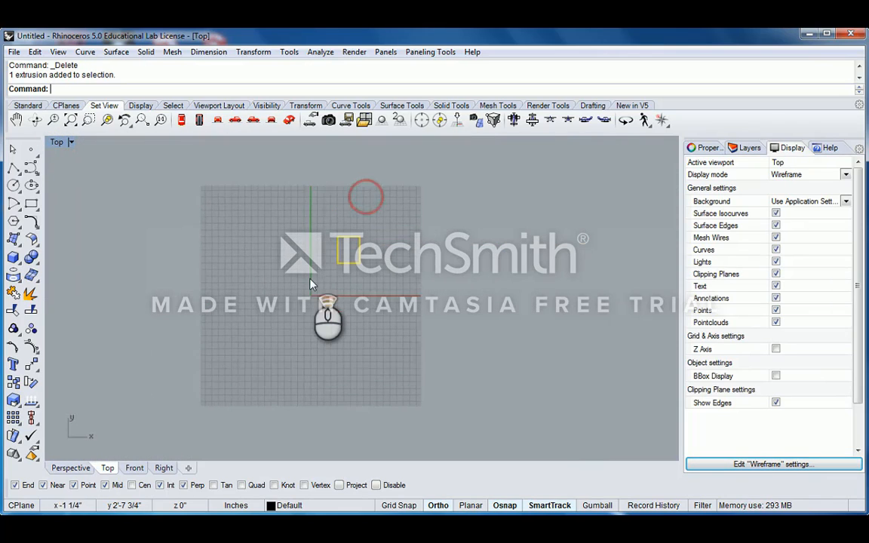
scroll(310, 280, "up", 8)
left_click(316, 280)
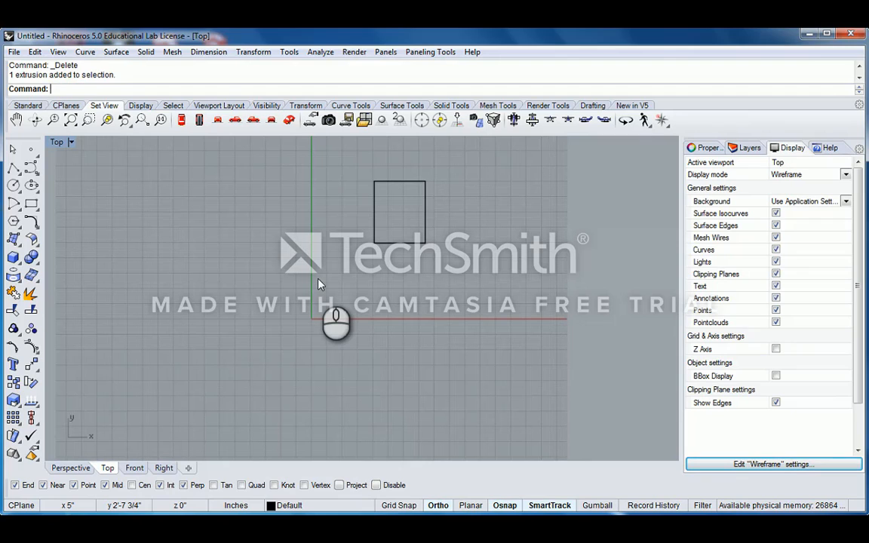
- Draw a 5-foot polyline from 0,0,0 straight up the Y axis
type("Piolyline")
key("BackSpace")
key("BackSpace")
key("BackSpace")
key("BackSpace")
key("BackSpace")
key("BackSpace")
key("BackSpace")
key("BackSpace")
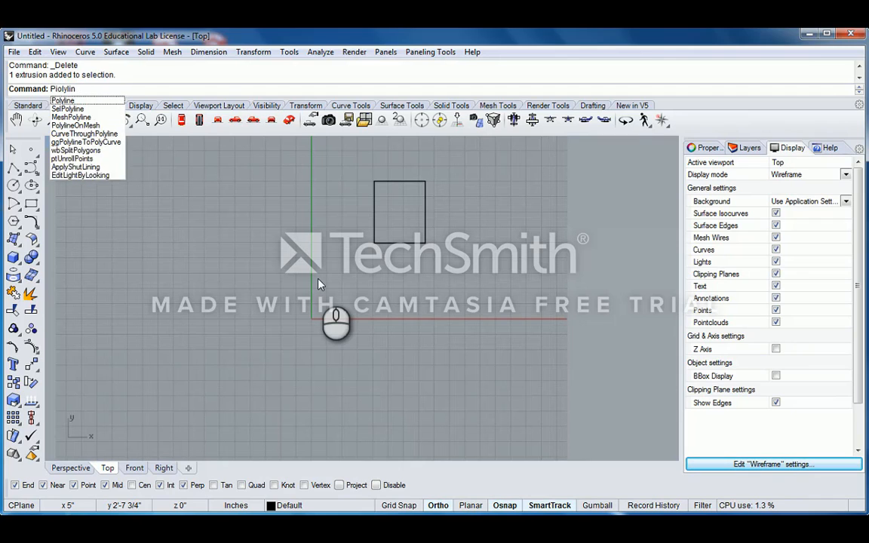
type("olyline")
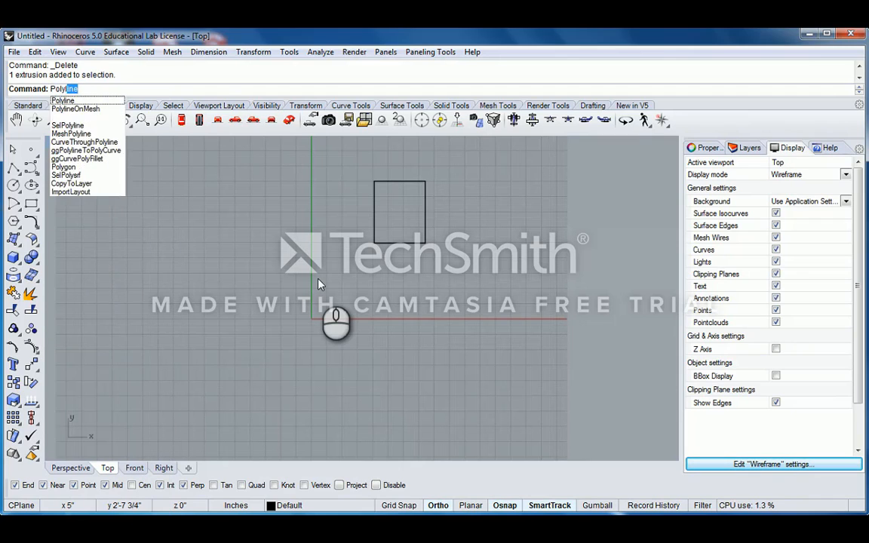
key("Return")
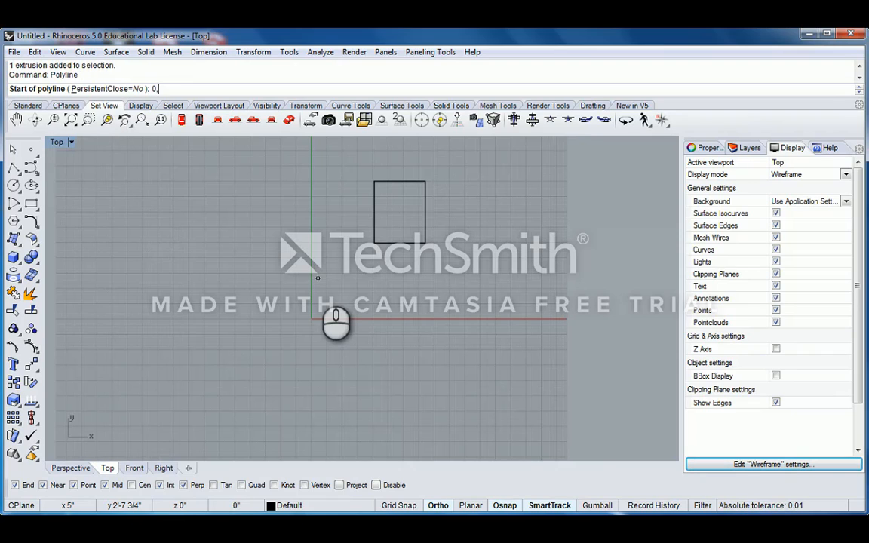
type("0,0,0")
key("Return")
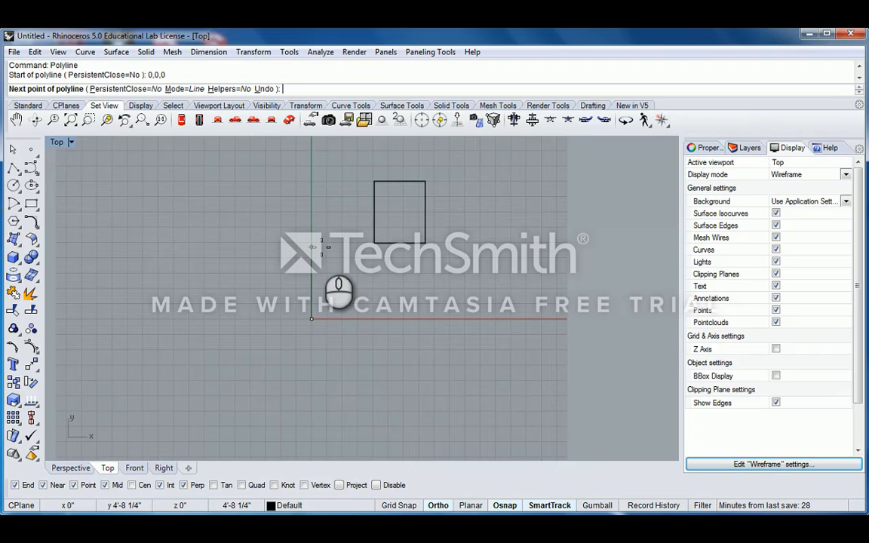
left_click(324, 254)
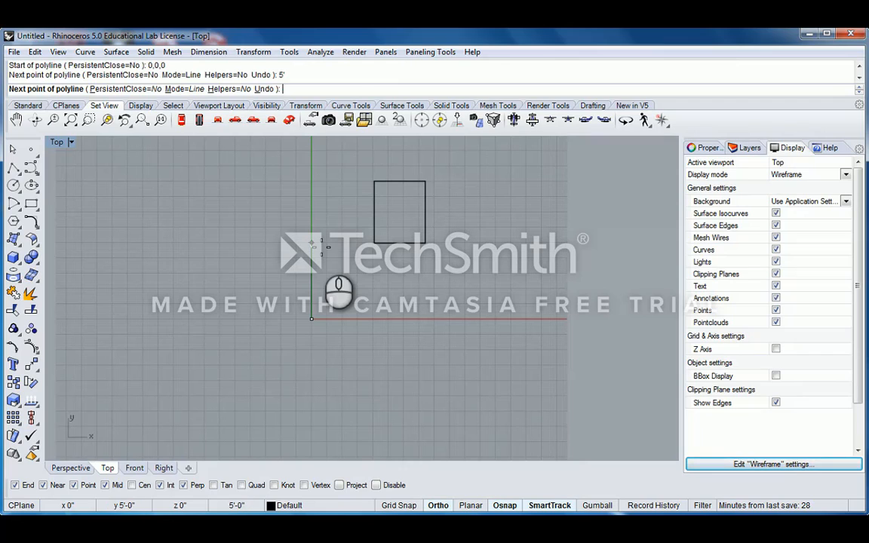
right_click(314, 266)
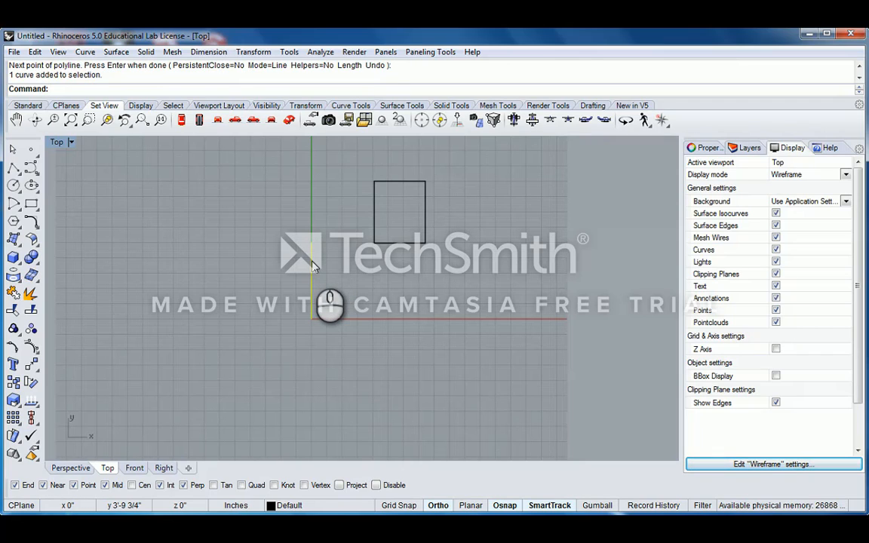
- Rotate the line about the origin, toggling Ortho to set the final angle
key("Return")
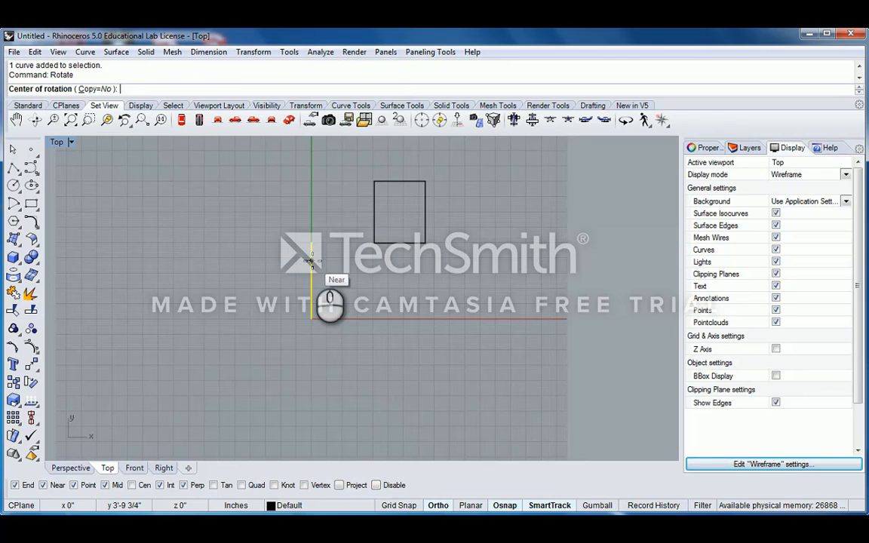
left_click(309, 321)
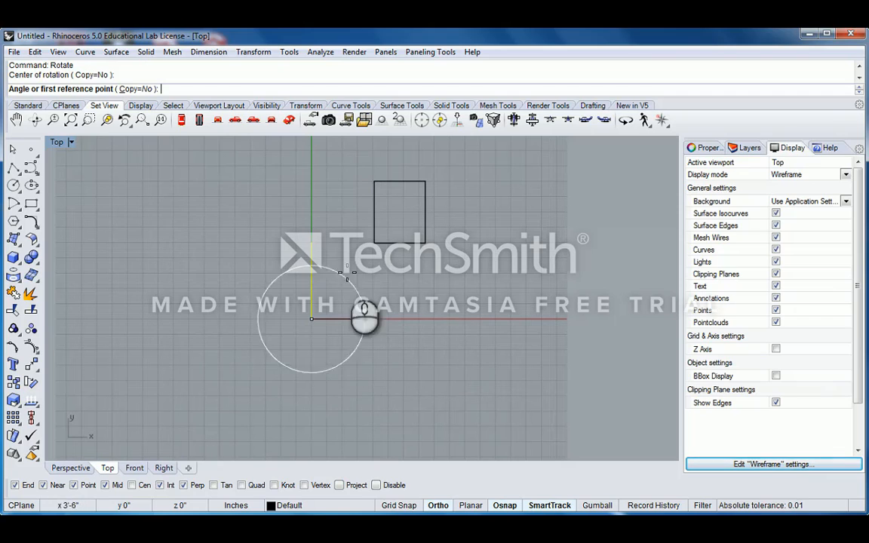
left_click(312, 240)
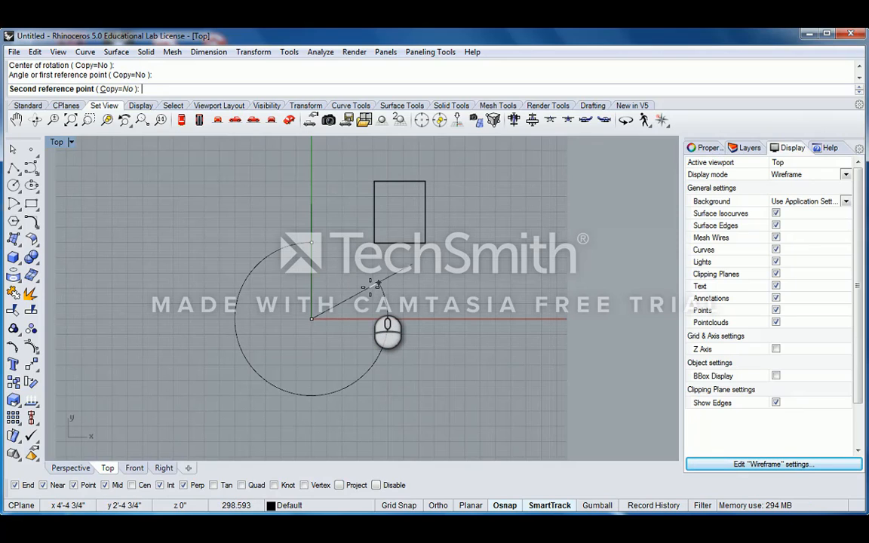
key("F8")
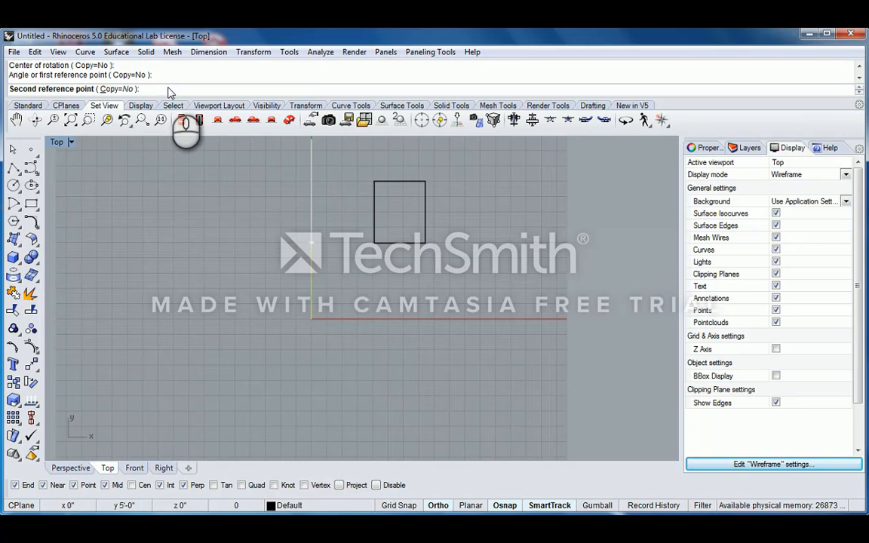
key("F8")
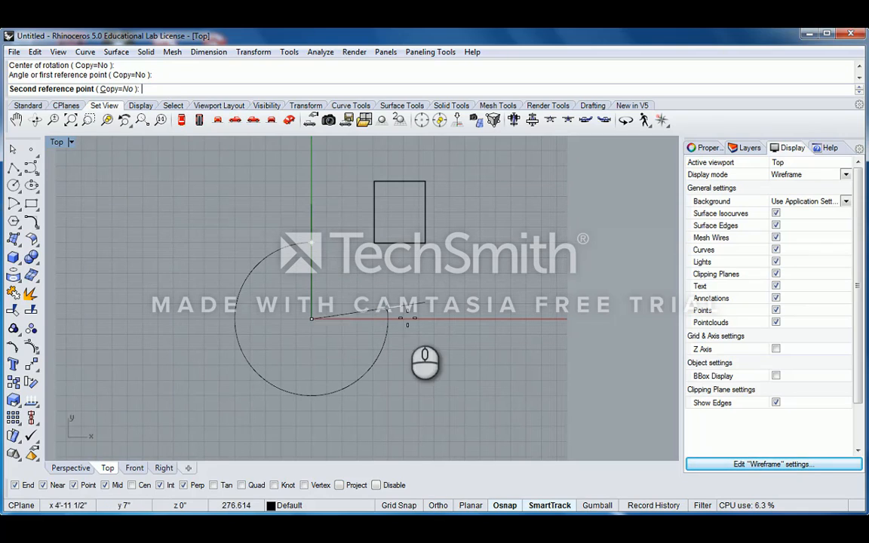
key("F8")
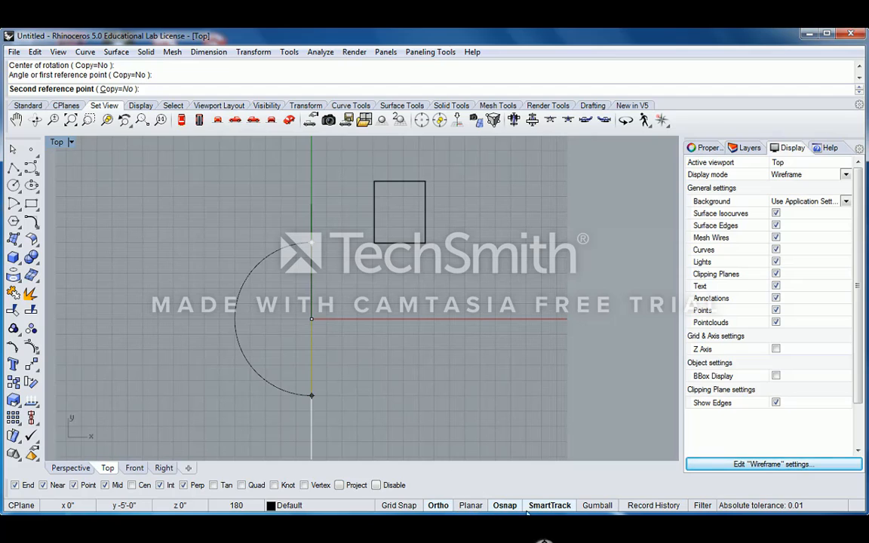
left_click(436, 505)
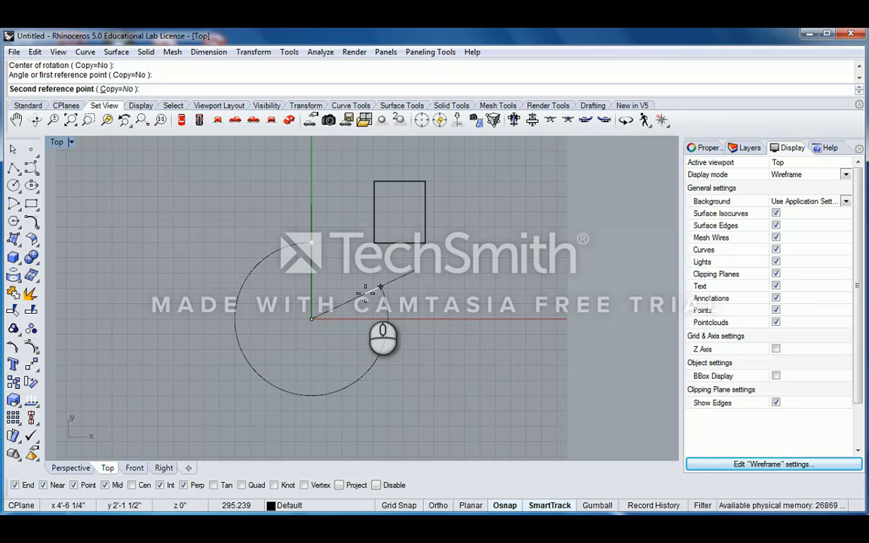
key("shift")
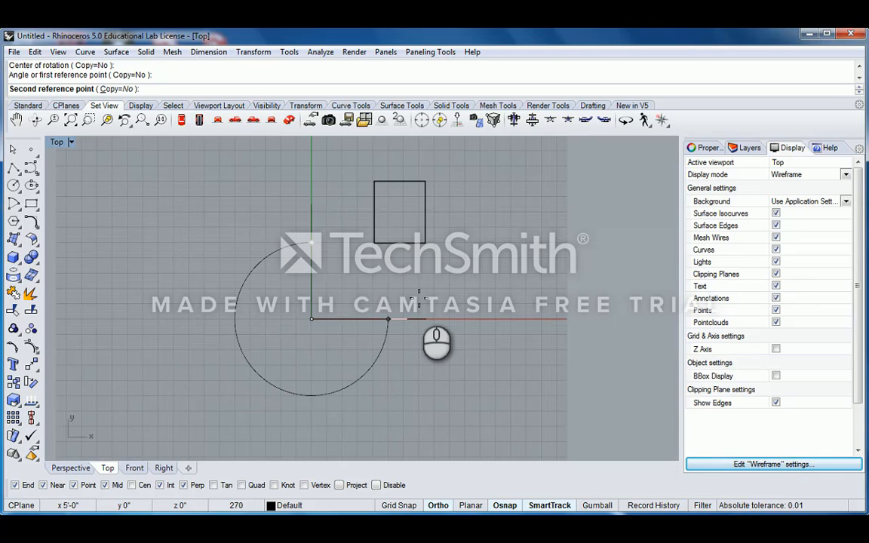
left_click(445, 345)
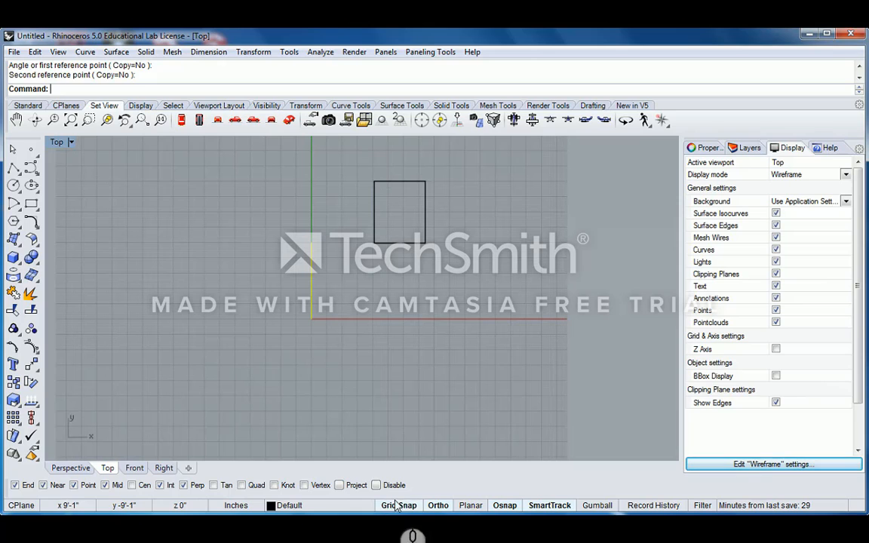
- Turn on Grid Snap and move the line from its end point to a new position
left_click(397, 505)
scroll(345, 266, "up", 3)
mouse_move(315, 296)
right_mouse_down()
mouse_move(310, 325)
mouse_move(311, 302)
right_mouse_up()
right_click_drag(316, 363, 264, 290)
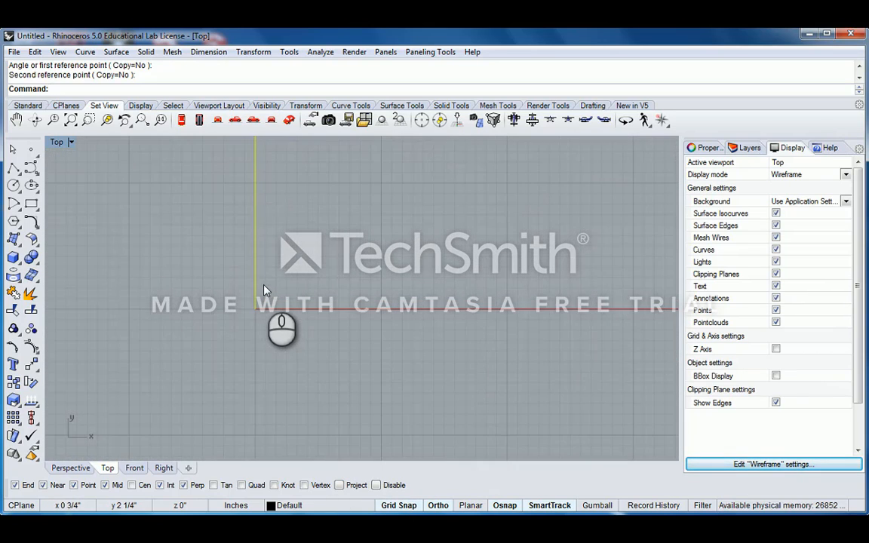
type("m")
key("Return")
left_click(256, 307)
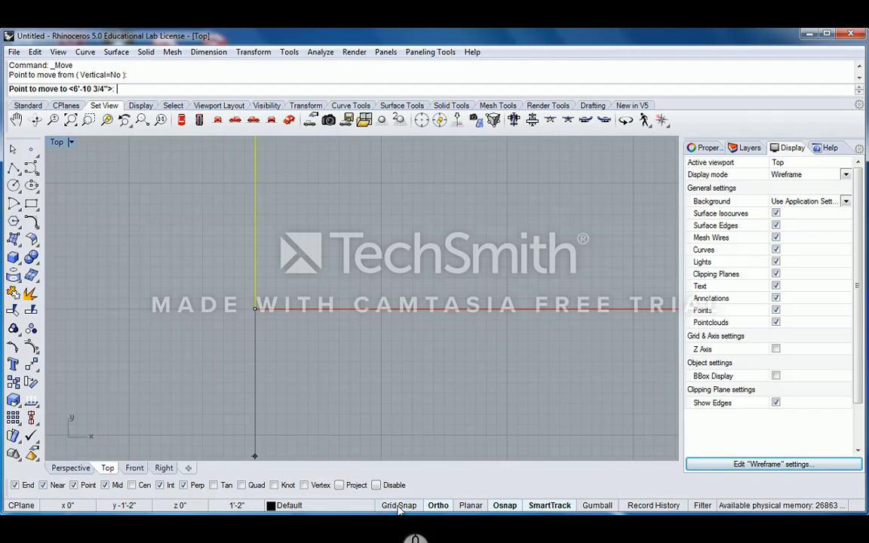
scroll(268, 349, "up", 5)
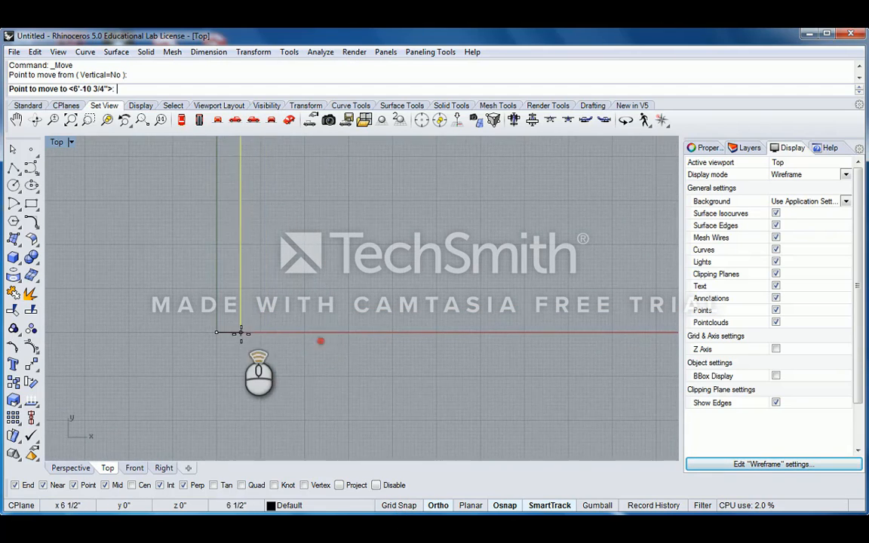
scroll(240, 332, "up", 2)
left_click(212, 334)
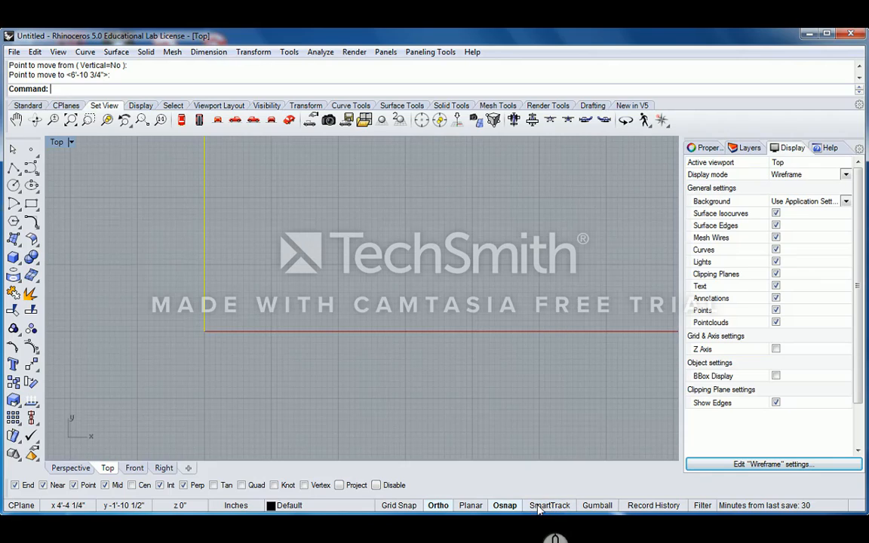
- Enable SmartTrack and pan the Top view back to the box
left_click(550, 506)
scroll(285, 332, "down", 2)
scroll(255, 355, "up", 2)
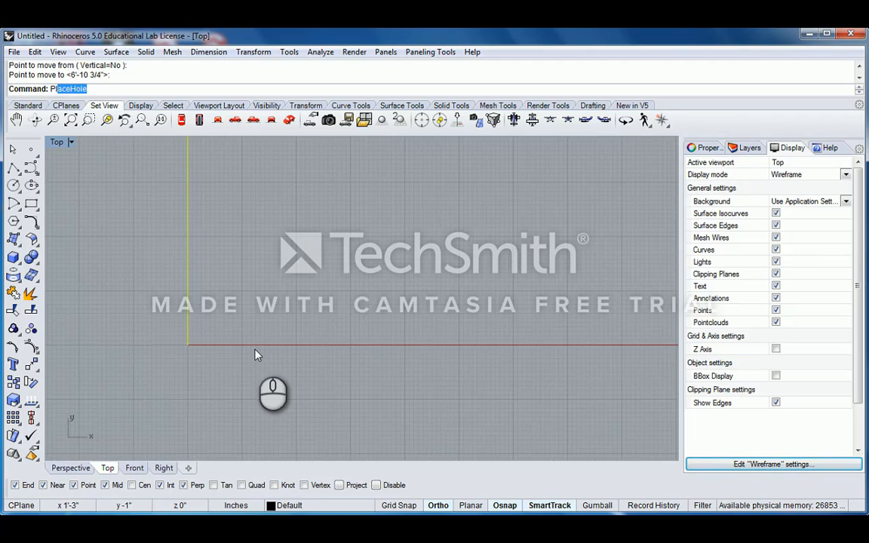
right_click_drag(214, 343, 246, 323)
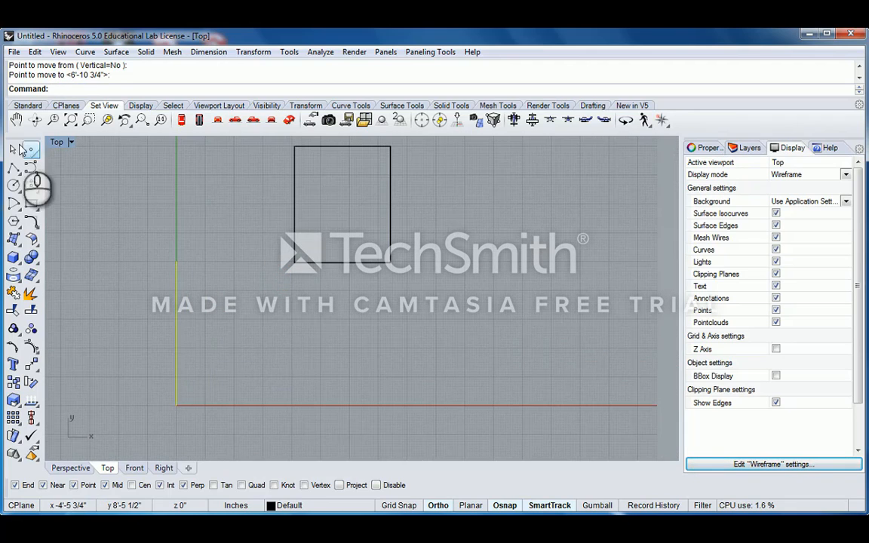
- Draw a polyline from near the box to the moved line's tip, cancelling a second attempt
left_click(15, 169)
scroll(210, 268, "up", 3)
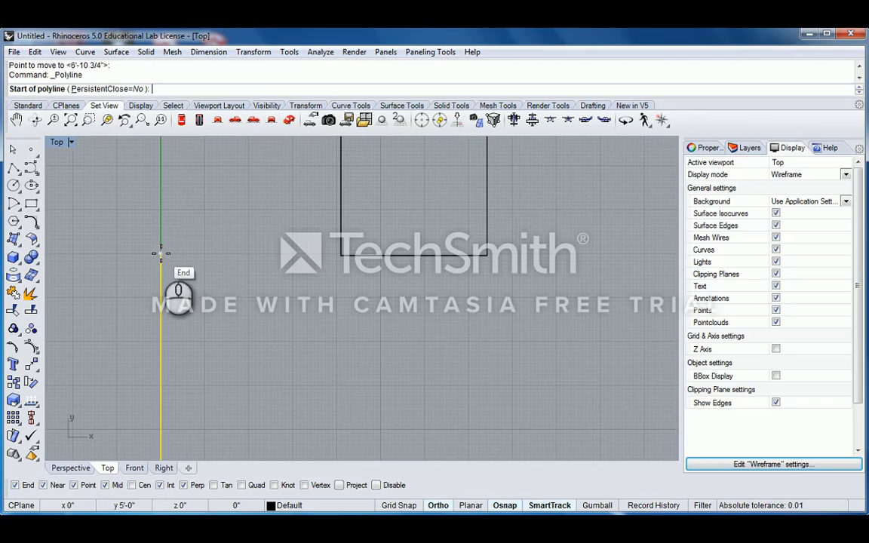
scroll(284, 268, "down", 2)
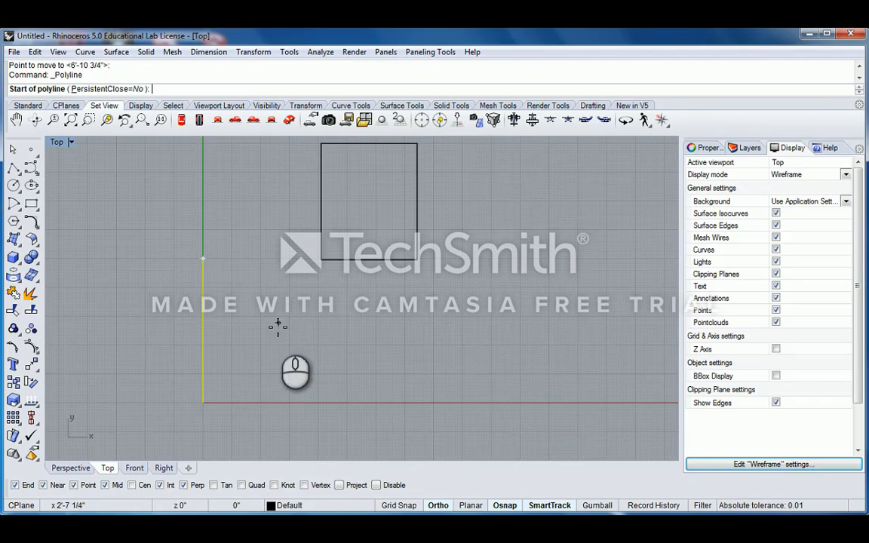
scroll(295, 257, "up", 1)
left_click(300, 258)
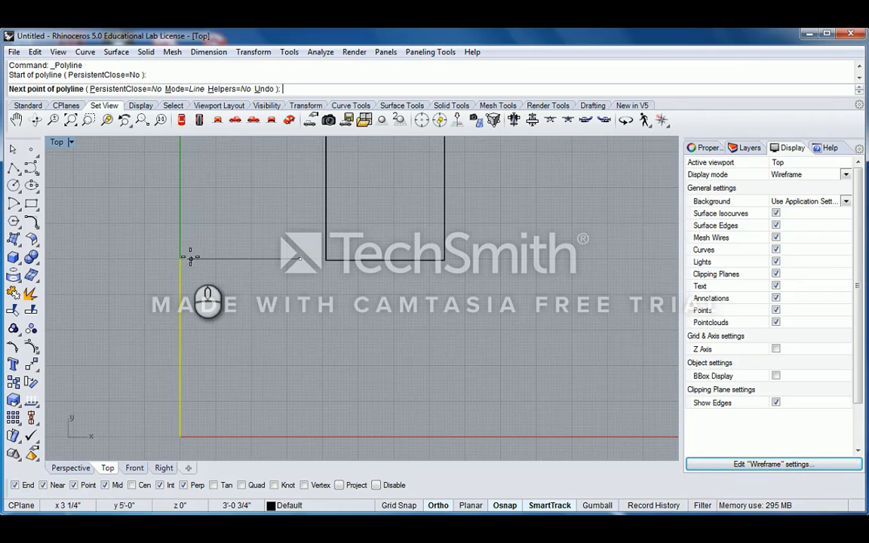
left_click(182, 258)
right_click(299, 284)
right_click(298, 282)
left_click(298, 258)
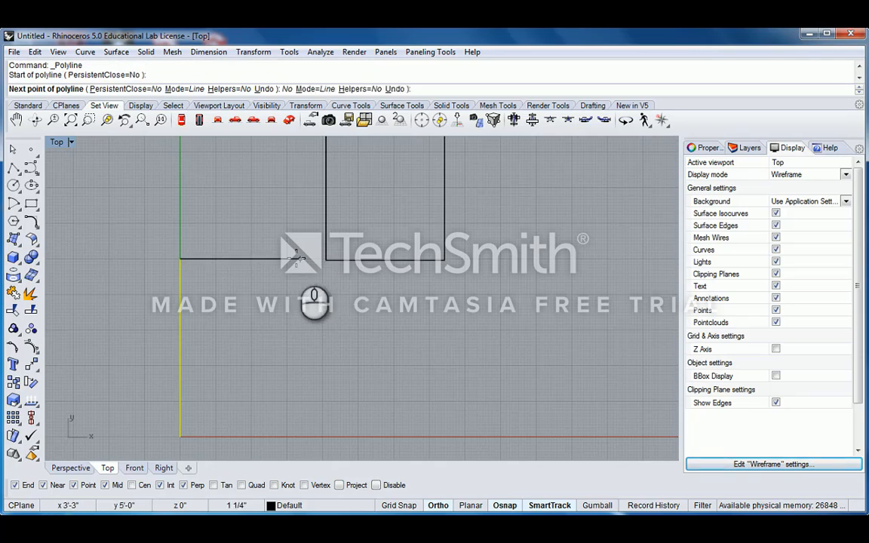
right_click(431, 390)
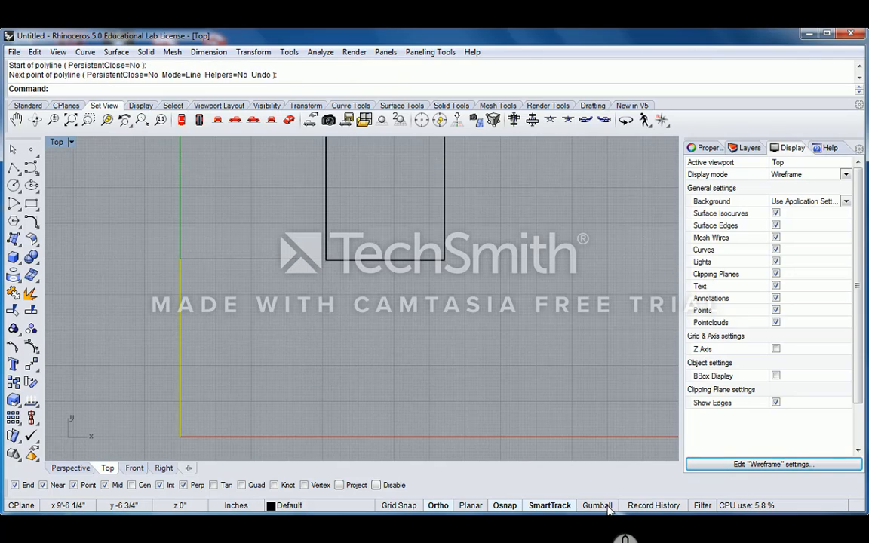
- Maximize the Perspective view, window-select the two construction curves and delete them
double_click(56, 142)
double_click(388, 142)
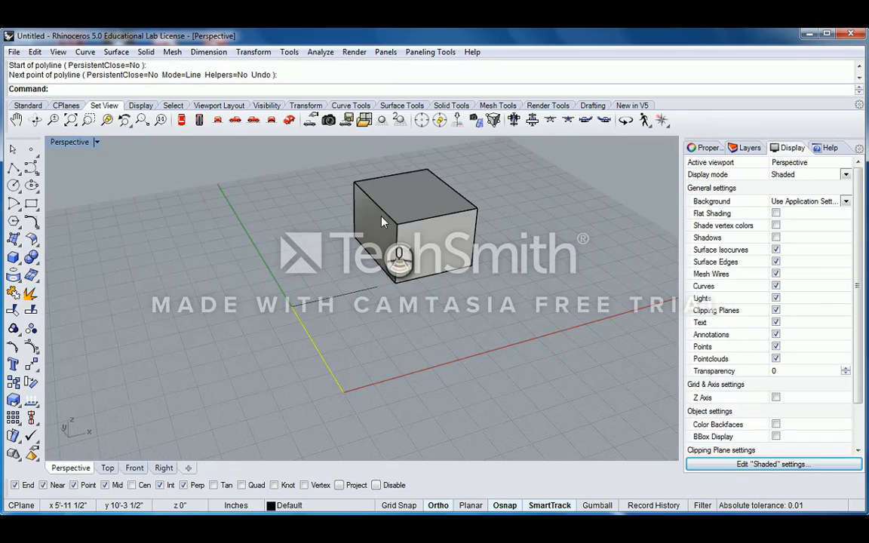
right_click_drag(381, 216, 318, 292)
left_click_drag(319, 291, 281, 353)
key("Delete")
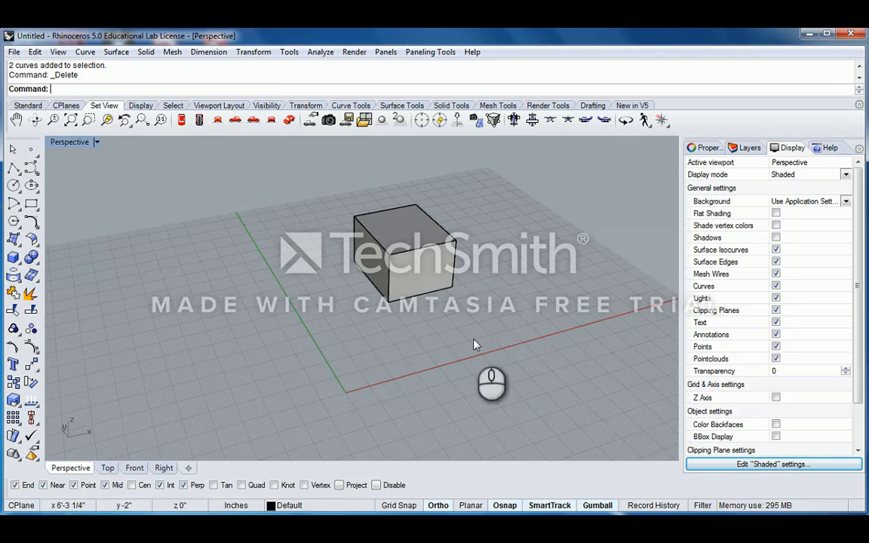
right_click_drag(475, 344, 235, 298)
left_click(400, 305)
scroll(432, 296, "down", 4)
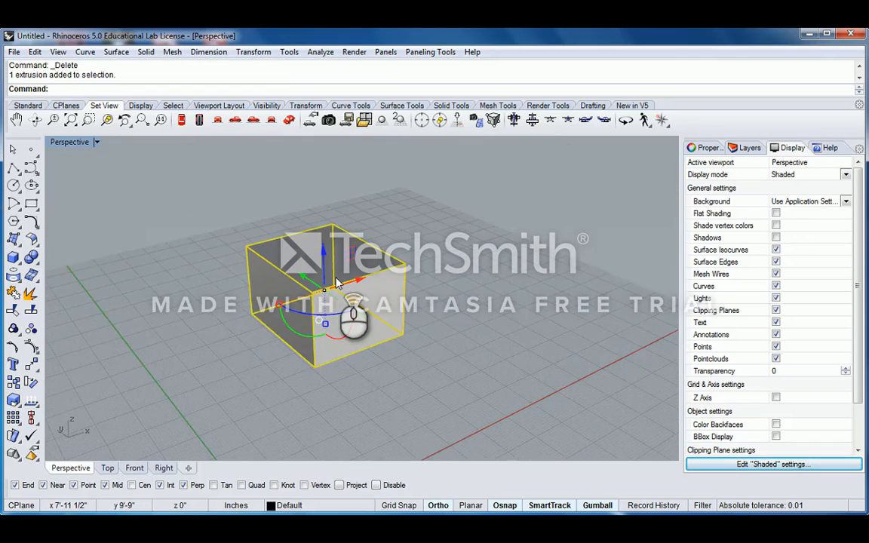
scroll(390, 277, "up", 2)
right_click_drag(392, 277, 328, 271)
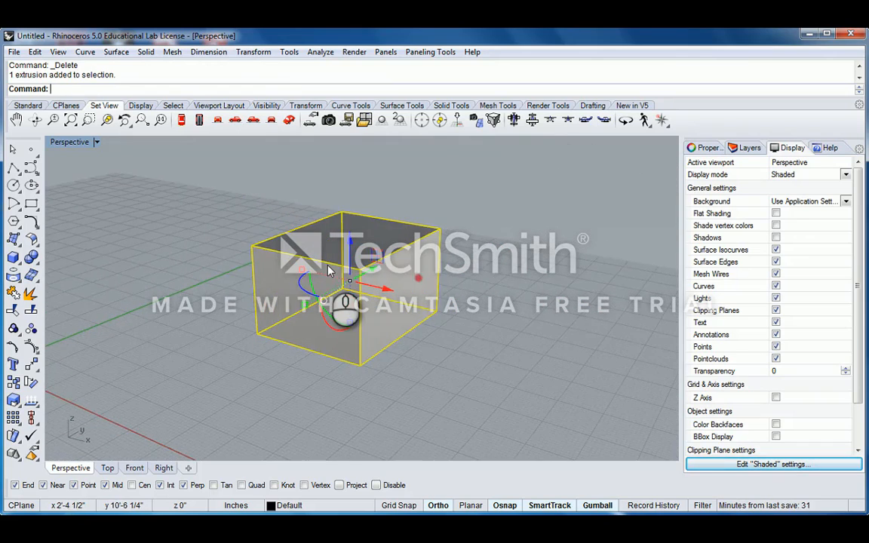
right_click_drag(432, 268, 385, 289)
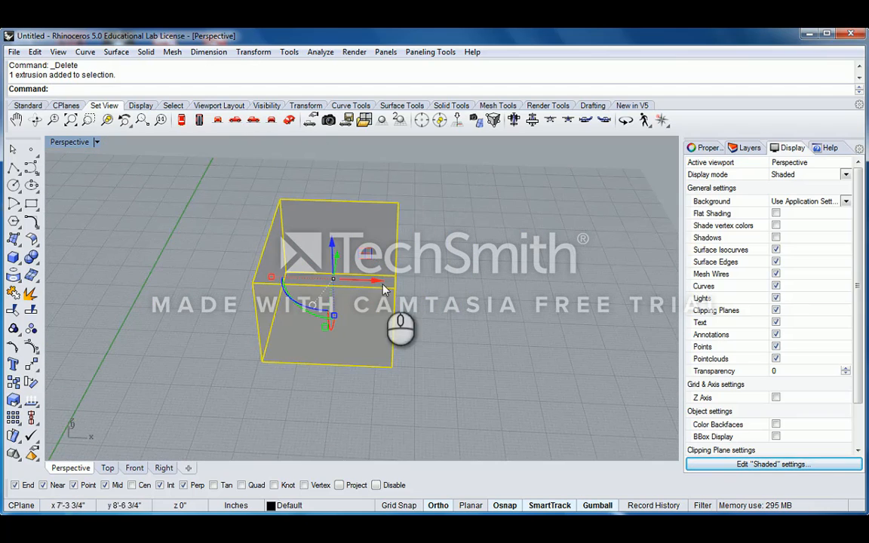
right_click_drag(445, 276, 344, 273)
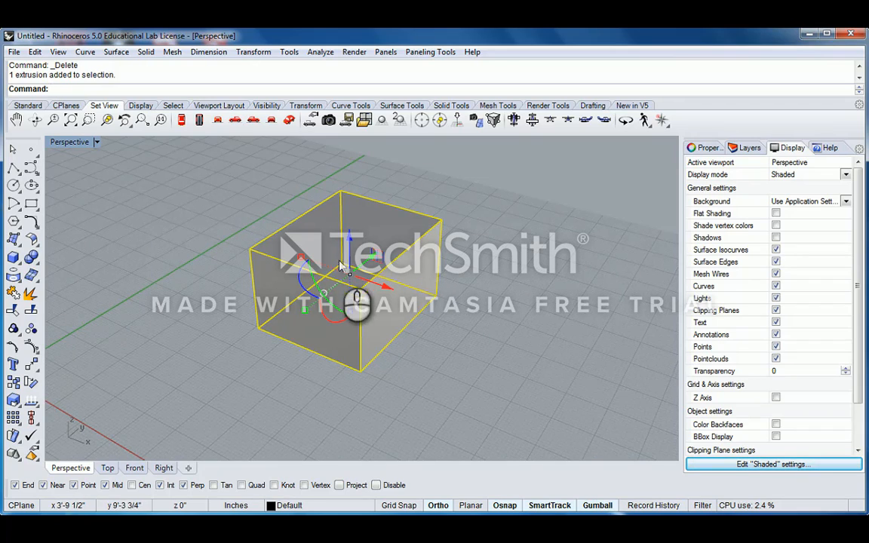
right_click_drag(358, 279, 402, 274)
right_click_drag(297, 270, 427, 278)
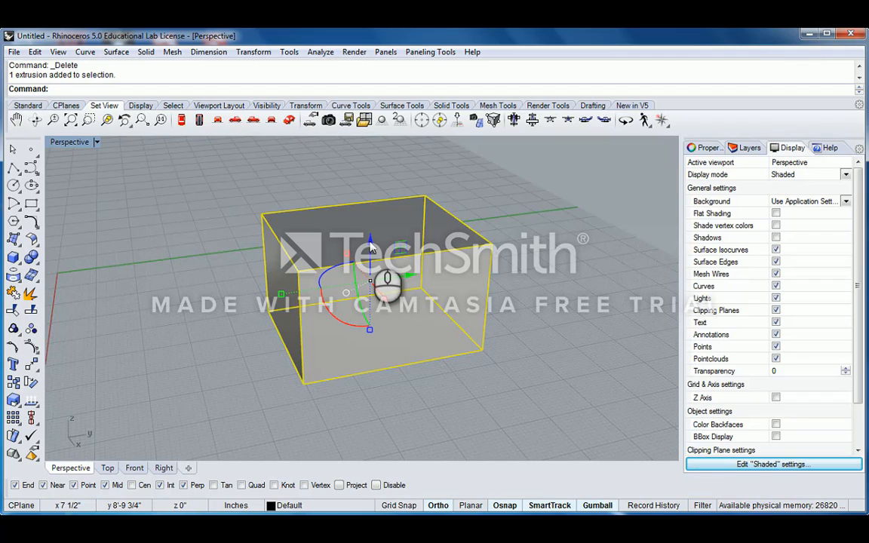
left_click(371, 244)
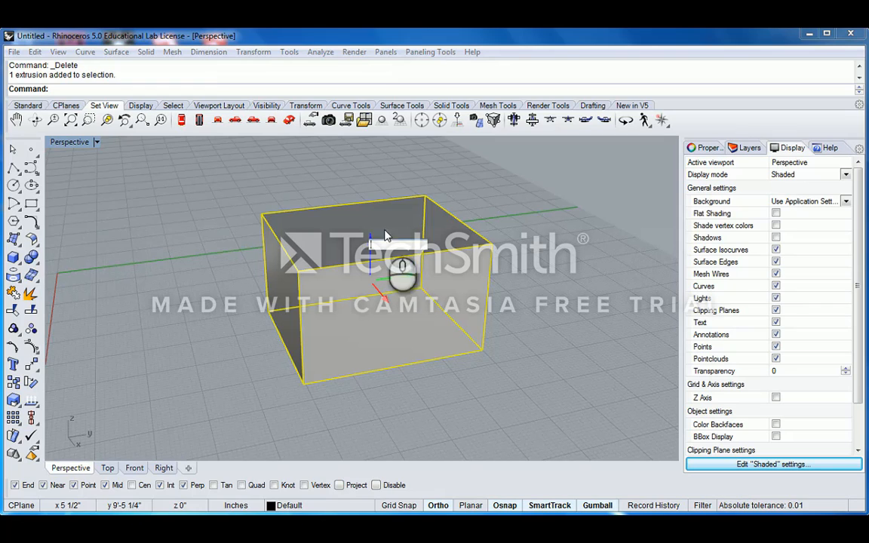
key("Escape")
mouse_move(371, 245)
left_mouse_down()
mouse_move(378, 175)
mouse_move(381, 331)
mouse_move(381, 147)
mouse_move(378, 241)
left_mouse_up()
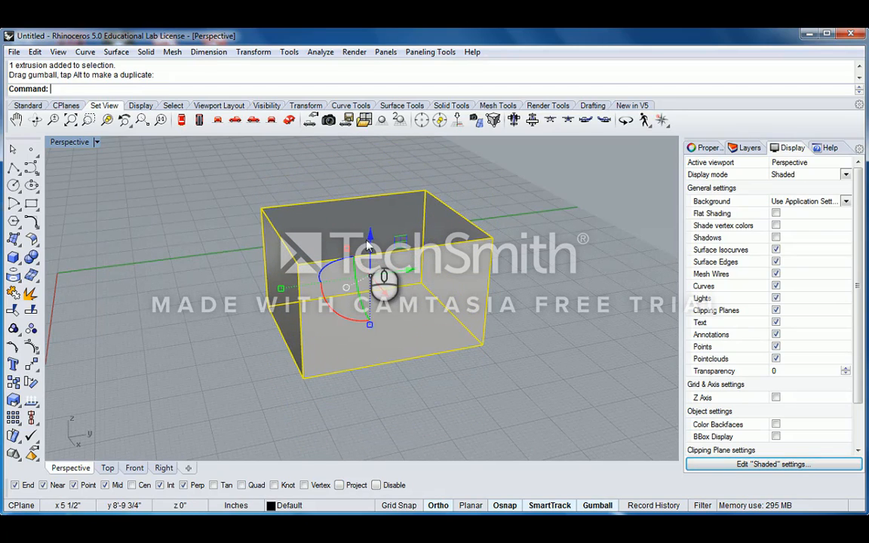
left_click(370, 236)
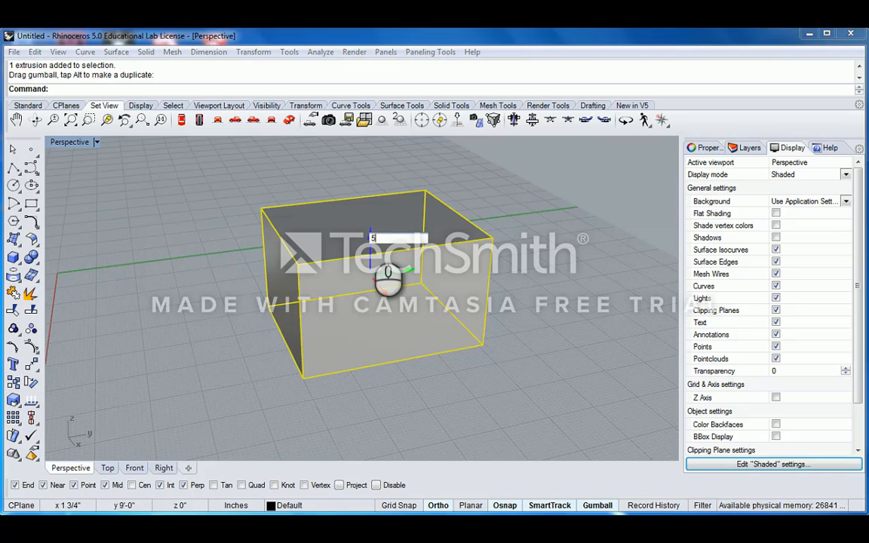
key("Return")
scroll(381, 240, "down", 6)
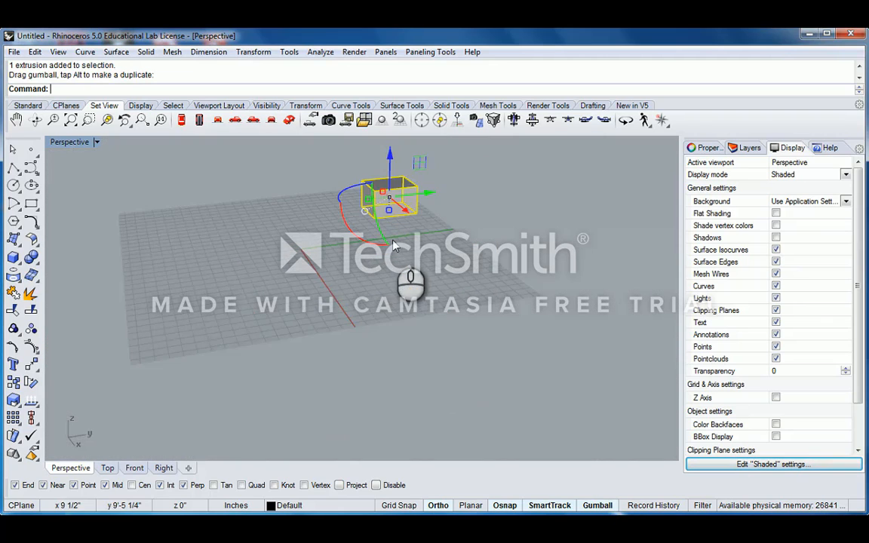
right_click_drag(391, 243, 392, 254)
scroll(391, 253, "up", 5)
left_click(383, 219)
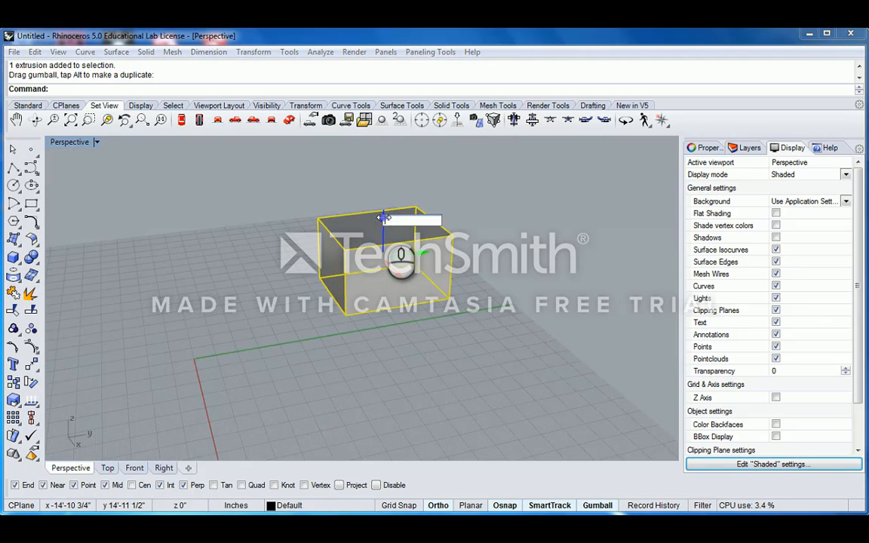
- Lower the box back down by -5 units and orbit to check its position
type("-5")
key("Return")
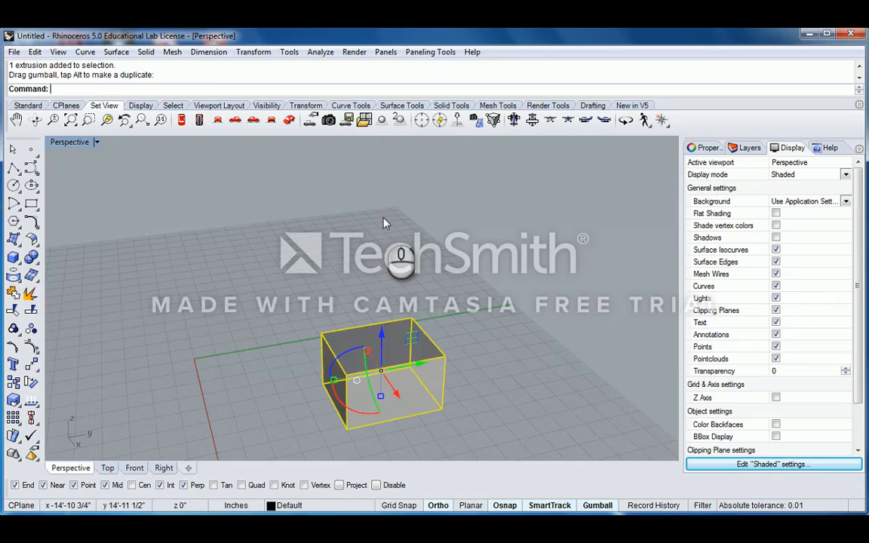
right_click_drag(388, 218, 410, 275)
scroll(407, 279, "up", 5)
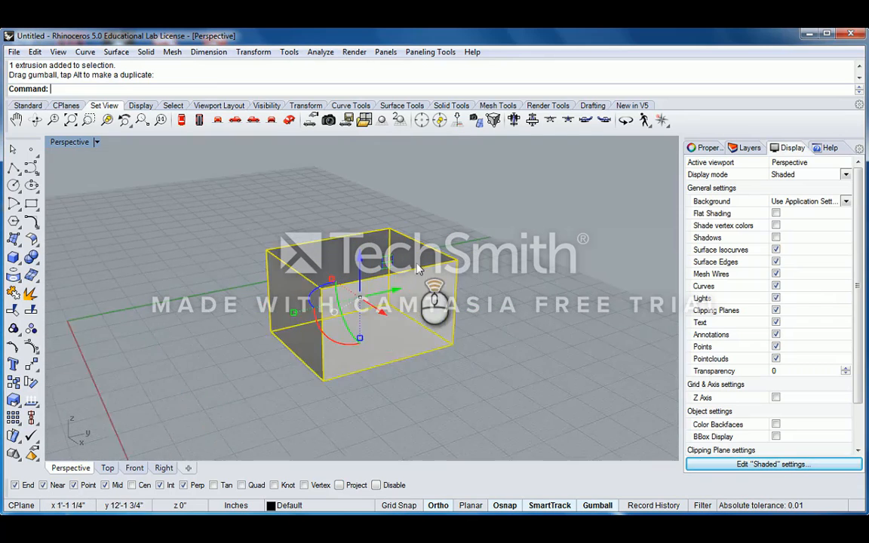
right_click_drag(385, 304, 390, 307)
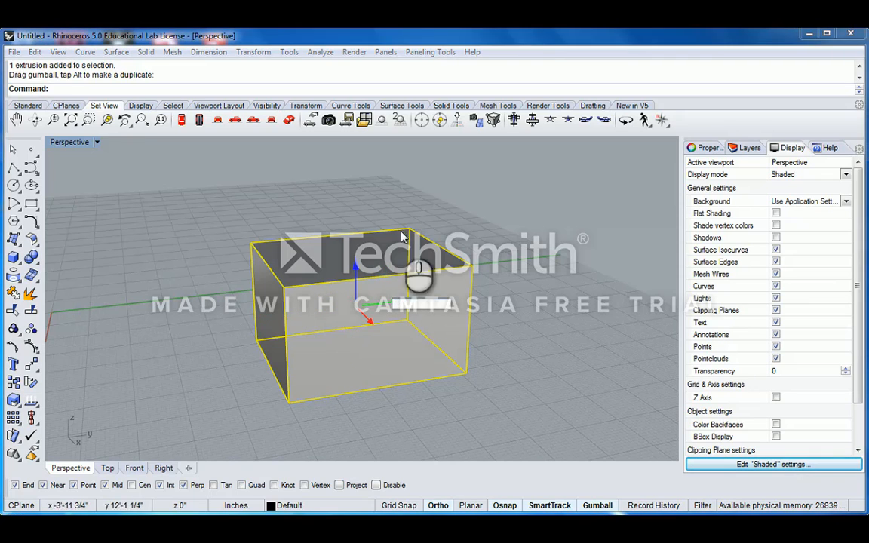
- Slide the box along the green and red gumball axes to a new grid spot
key("Escape")
left_click(372, 255)
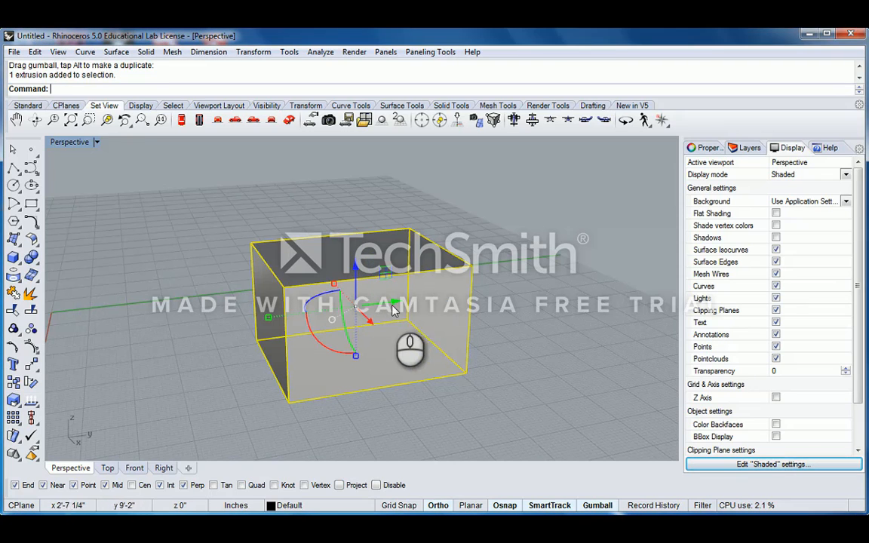
mouse_move(379, 291)
left_mouse_down()
mouse_move(598, 268)
mouse_move(274, 310)
mouse_move(502, 276)
mouse_move(366, 299)
left_mouse_up()
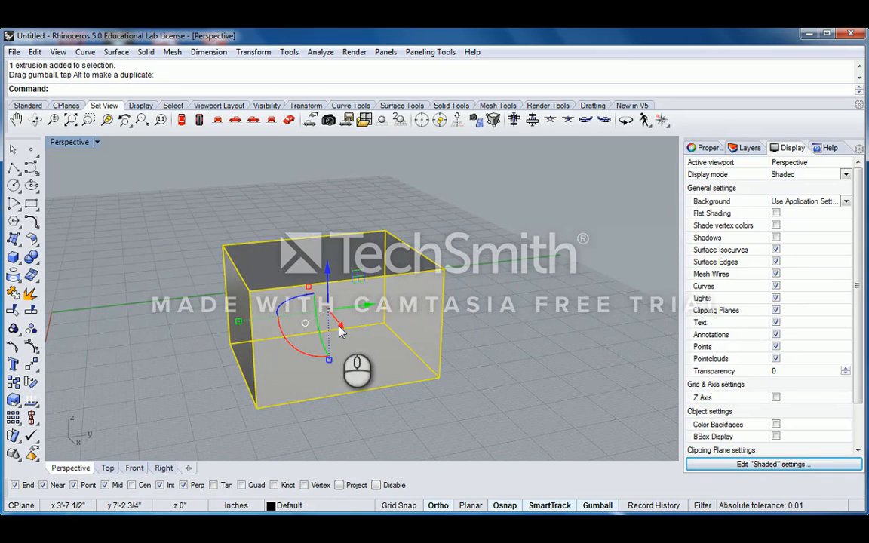
left_click_drag(340, 331, 368, 360)
left_click(510, 312)
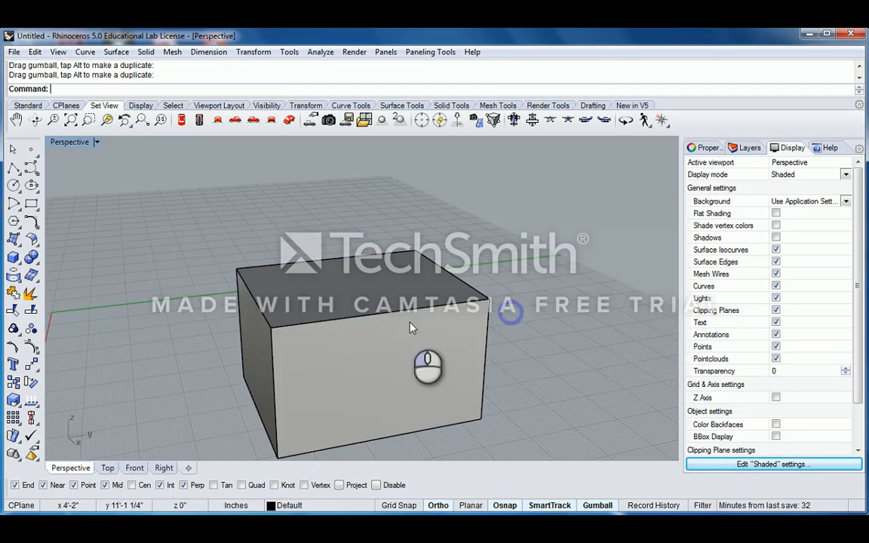
left_click(359, 346)
right_click_drag(359, 345, 382, 361)
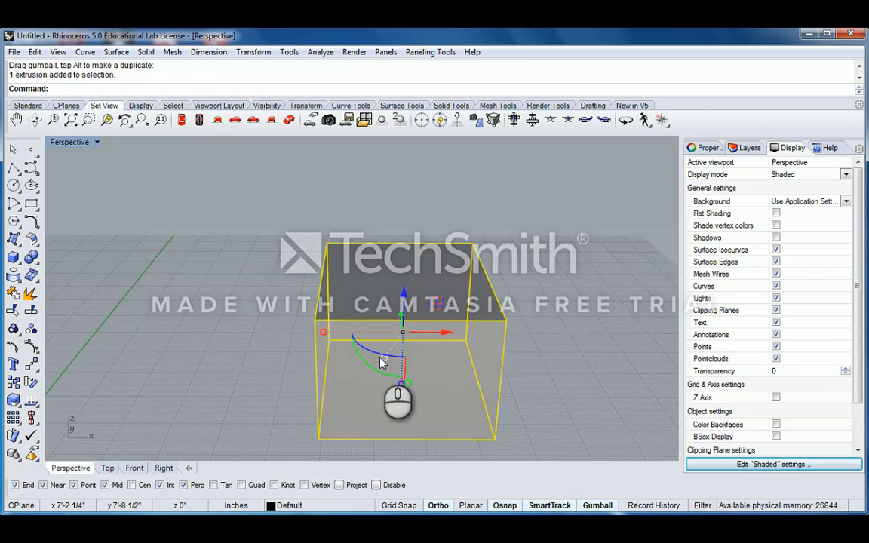
mouse_move(397, 315)
right_mouse_down()
mouse_move(377, 348)
mouse_move(392, 332)
right_mouse_up()
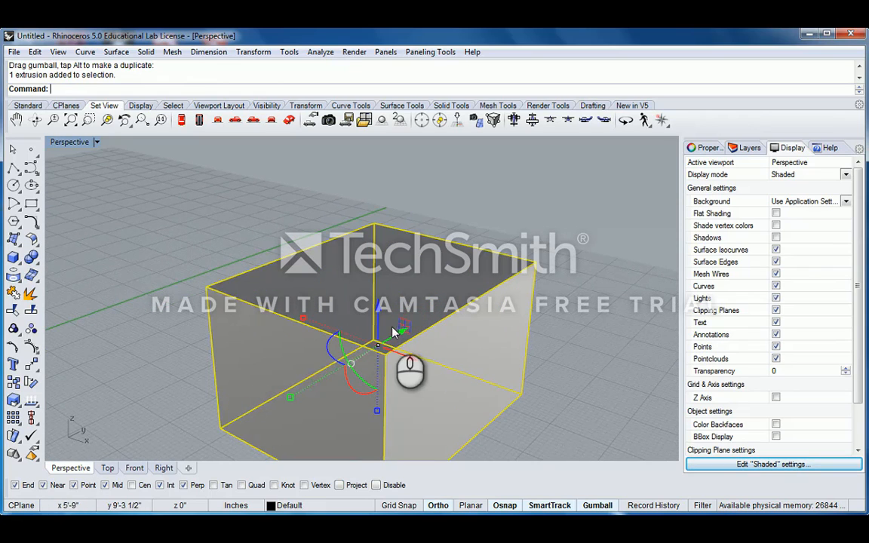
- Stretch the box wider along X by dragging its gumball handle and side face
left_click(302, 318)
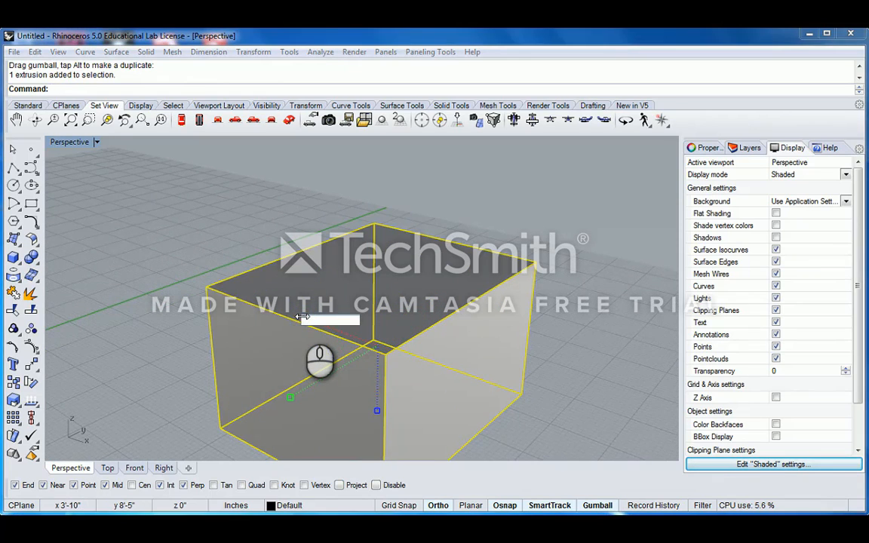
key("Escape")
left_click(298, 313)
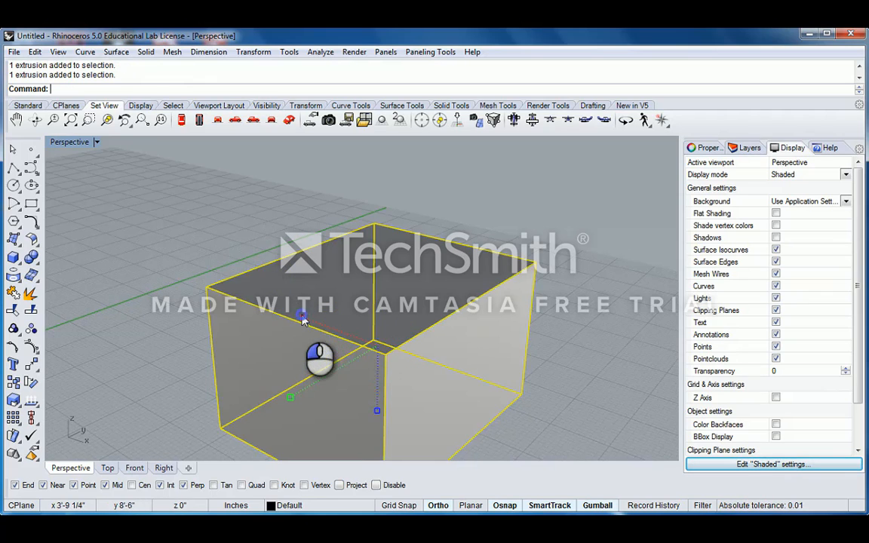
left_click_drag(302, 320, 332, 310)
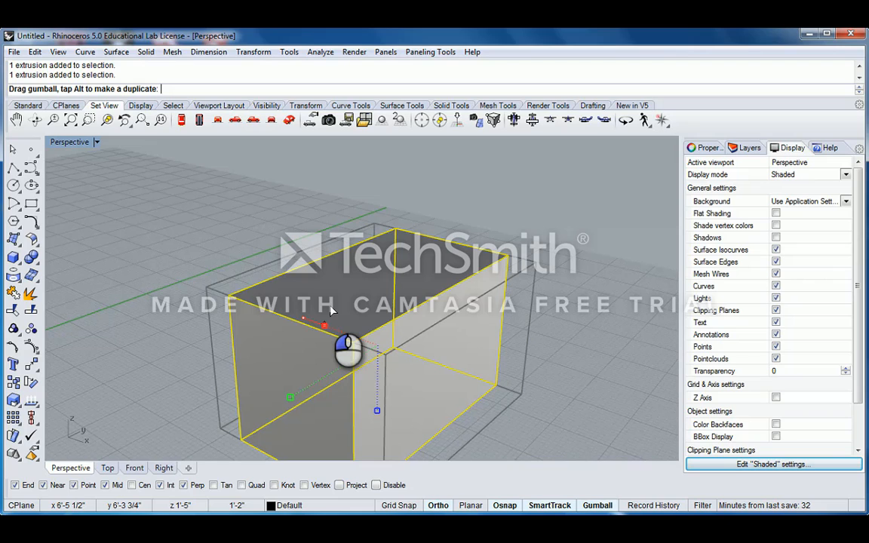
left_click_drag(332, 311, 323, 332)
scroll(320, 363, "down", 5)
left_click_drag(276, 373, 249, 375)
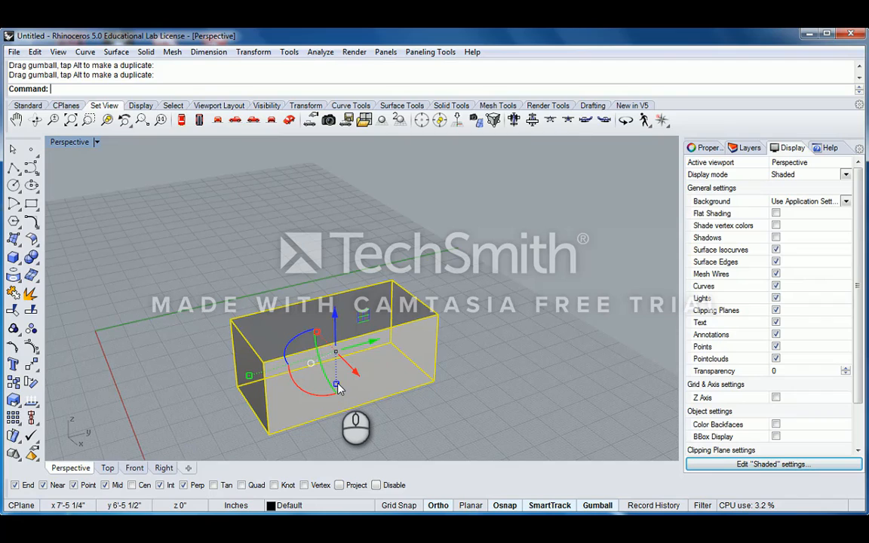
- Apply a typed gumball scale that turns the box into a tall solid, then cancel a vertical move entry
left_click(338, 385)
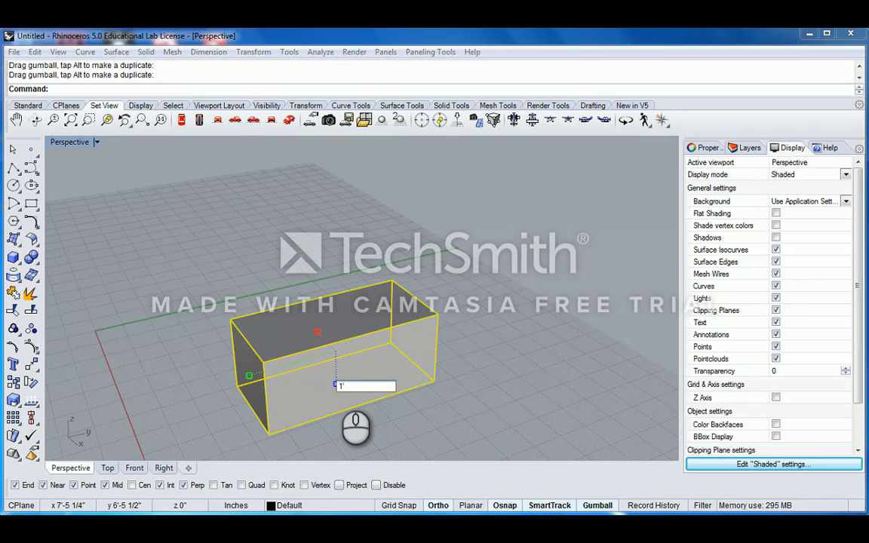
key("Return")
scroll(347, 362, "down", 5)
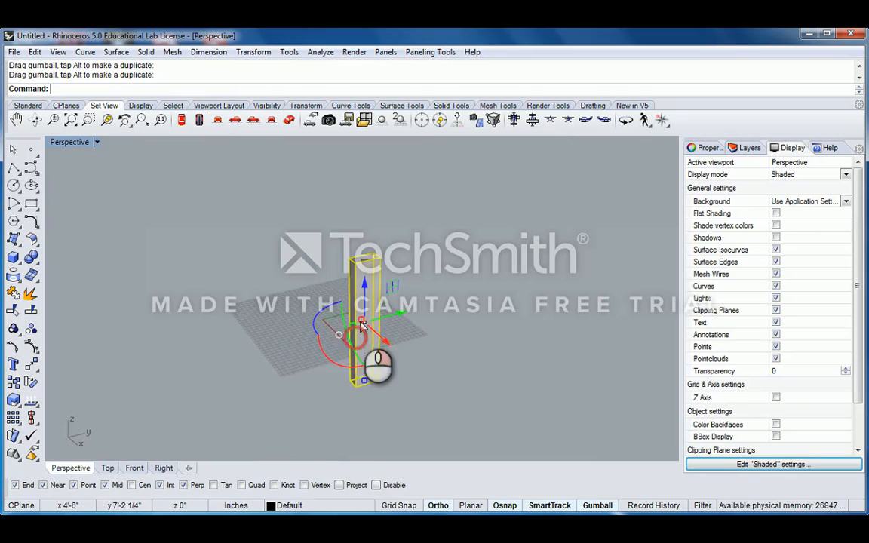
scroll(351, 343, "up", 5)
scroll(372, 320, "down", 4)
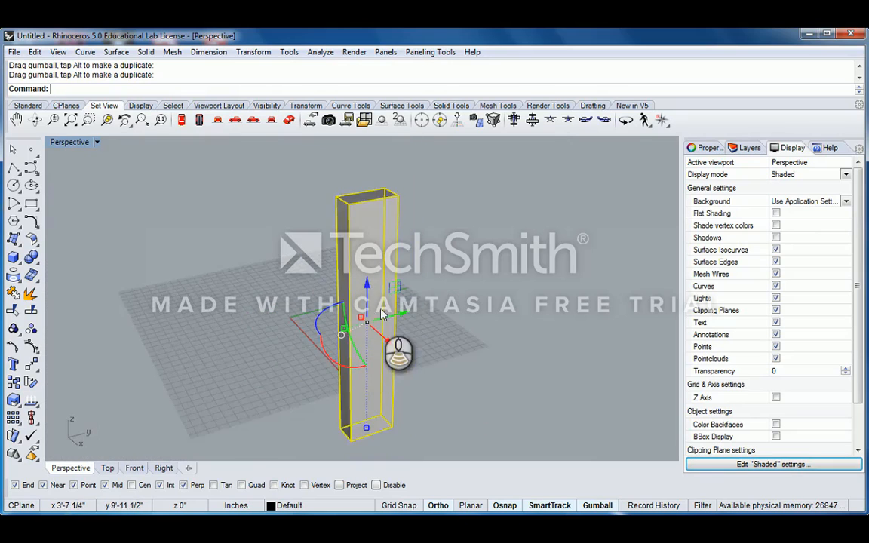
scroll(370, 355, "up", 6)
scroll(370, 355, "down", 4)
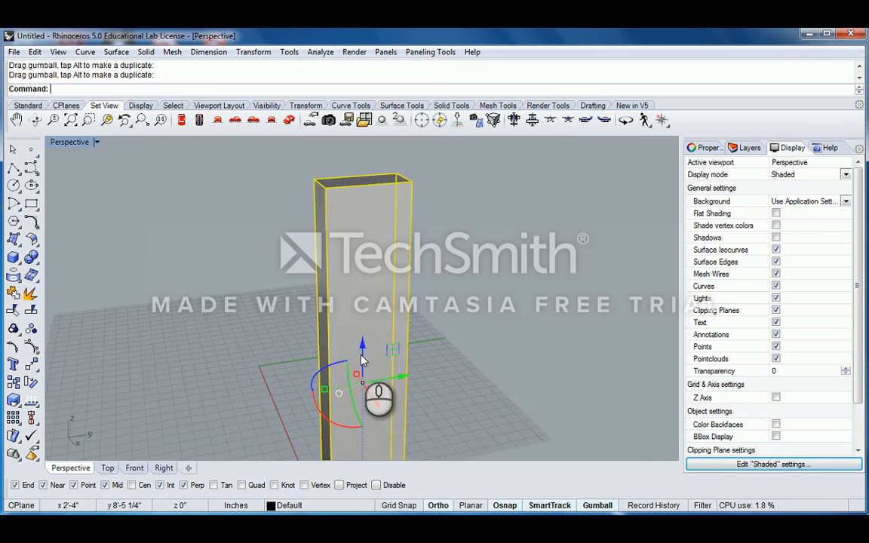
scroll(366, 362, "up", 3)
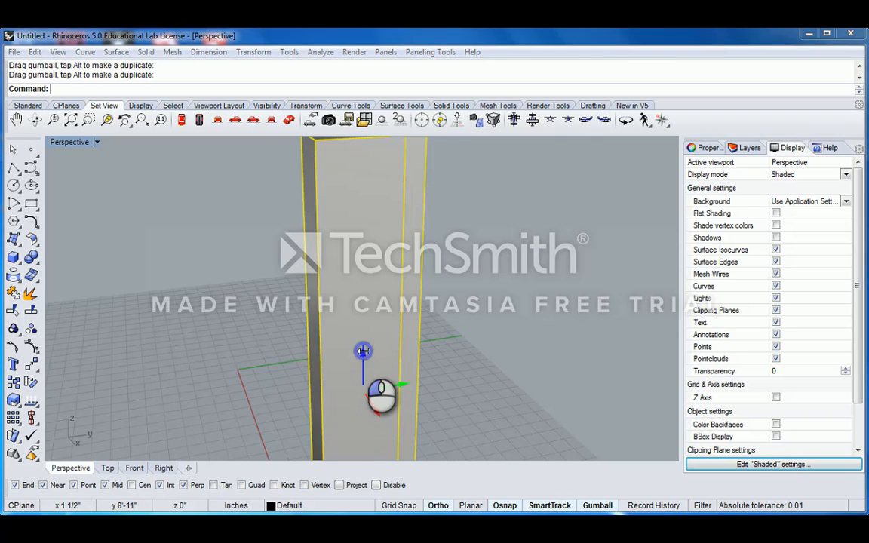
left_click(364, 352)
key("Escape")
- Undo the scaling to restore the short box and orbit to a lower angle
key("ctrl+z")
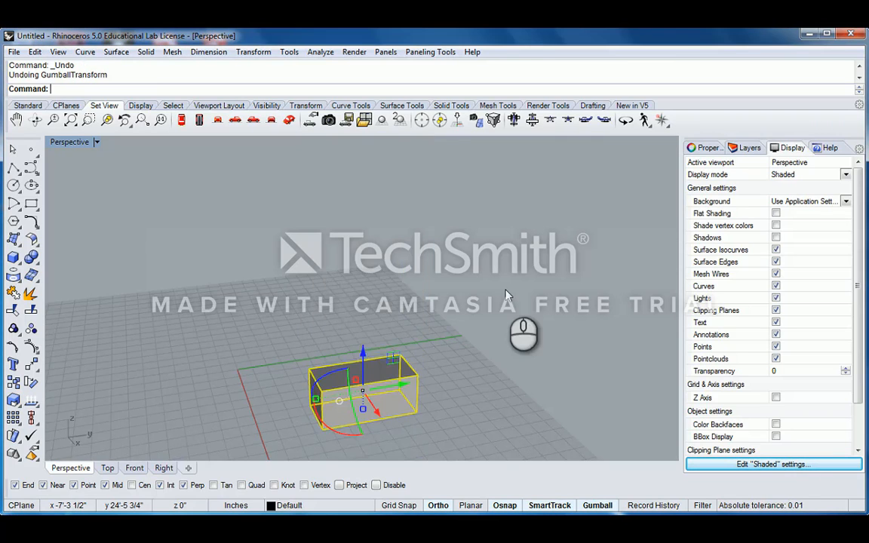
right_click_drag(508, 295, 453, 354)
scroll(411, 395, "up", 3)
right_click_drag(411, 395, 424, 342)
- Rotate the box 90 degrees with the gumball arc, then drag it to about -104 degrees
left_click(330, 322)
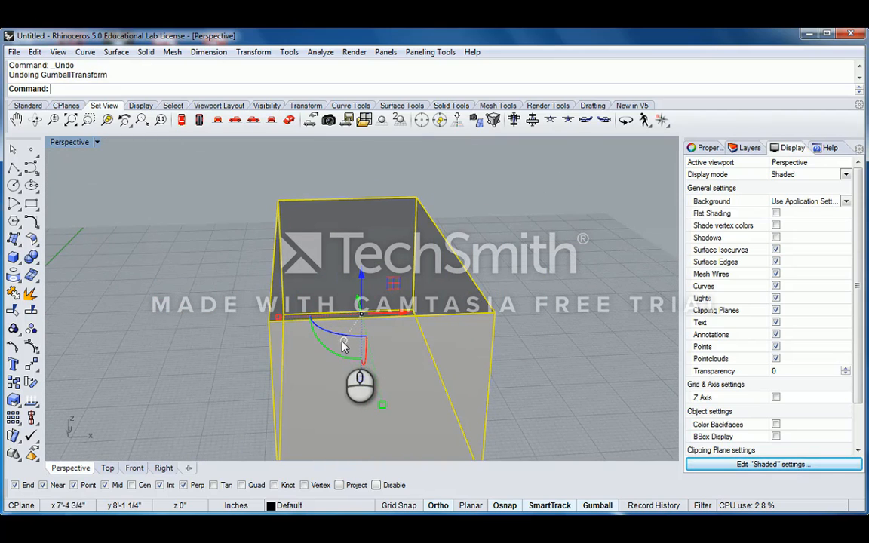
left_click(356, 340)
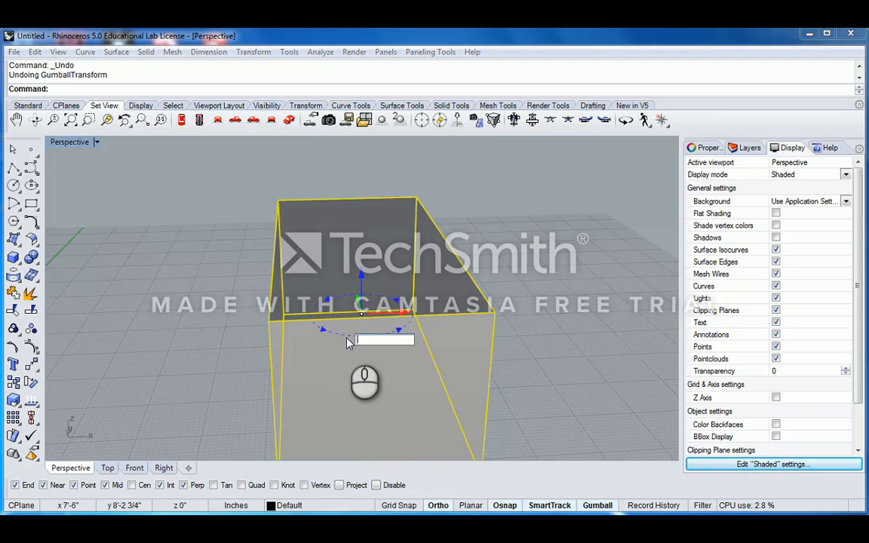
type("90")
key("Return")
left_click_drag(394, 331, 316, 289)
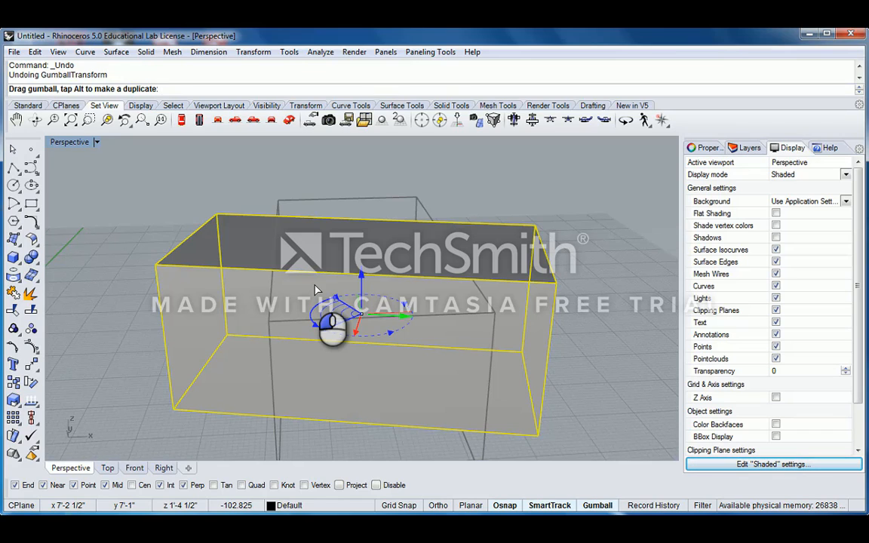
left_click_drag(316, 289, 338, 349)
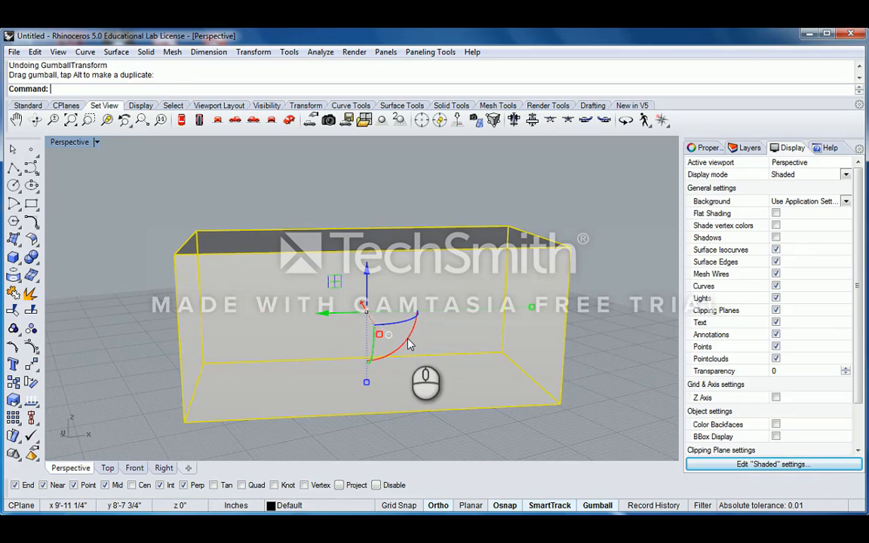
- Cancel a further rotation angle entry and undo the last drag of the box
left_click(406, 339)
key("Escape")
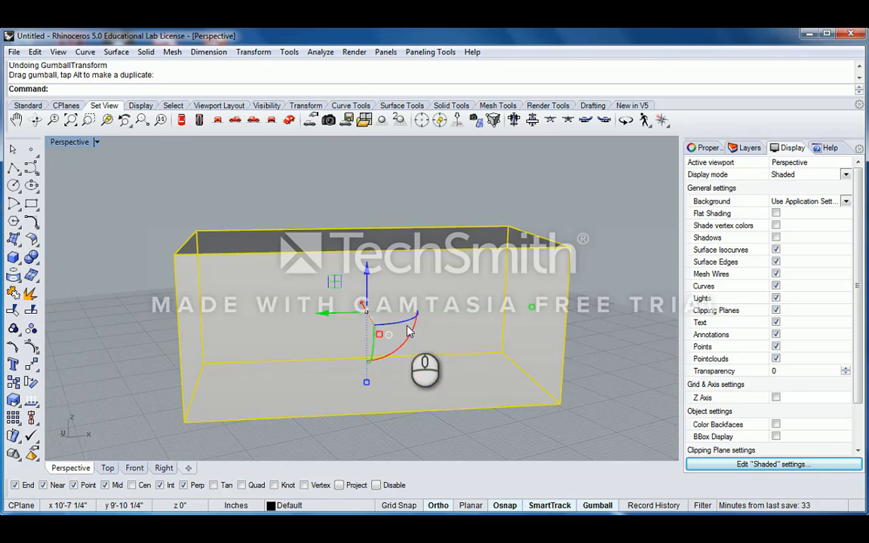
right_click_drag(356, 344, 334, 319)
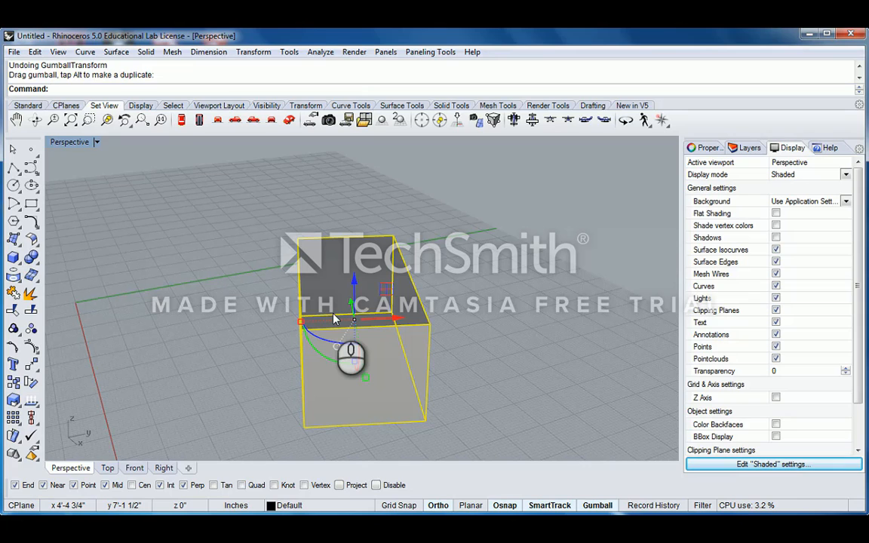
key("ctrl+z")
scroll(300, 282, "down", 5)
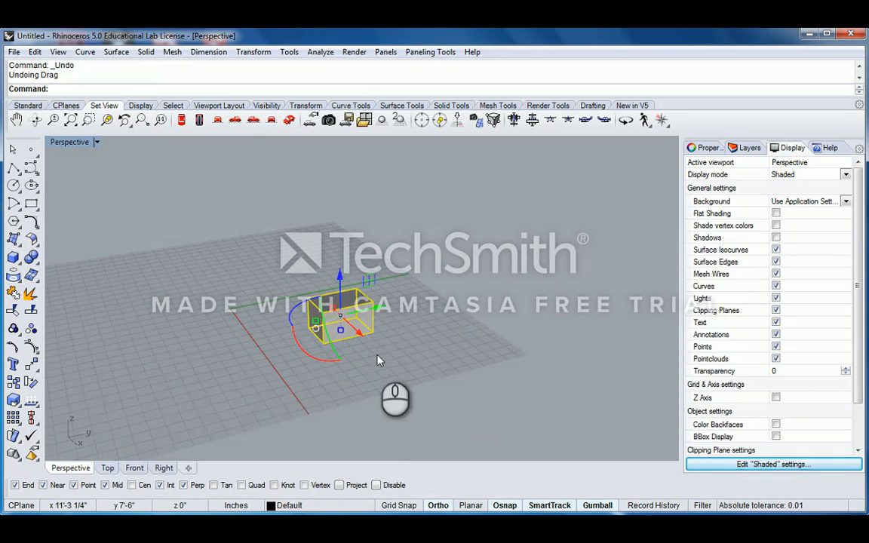
- Reselect the box and orbit the view to see it head-on
left_click(378, 357)
scroll(299, 326, "up", 2)
left_click(374, 302)
scroll(374, 302, "up", 2)
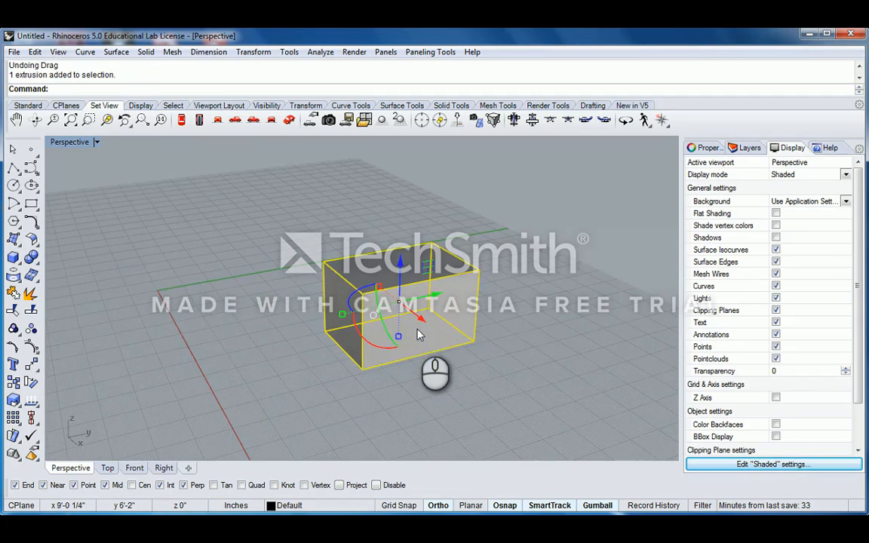
scroll(400, 294, "up", 2)
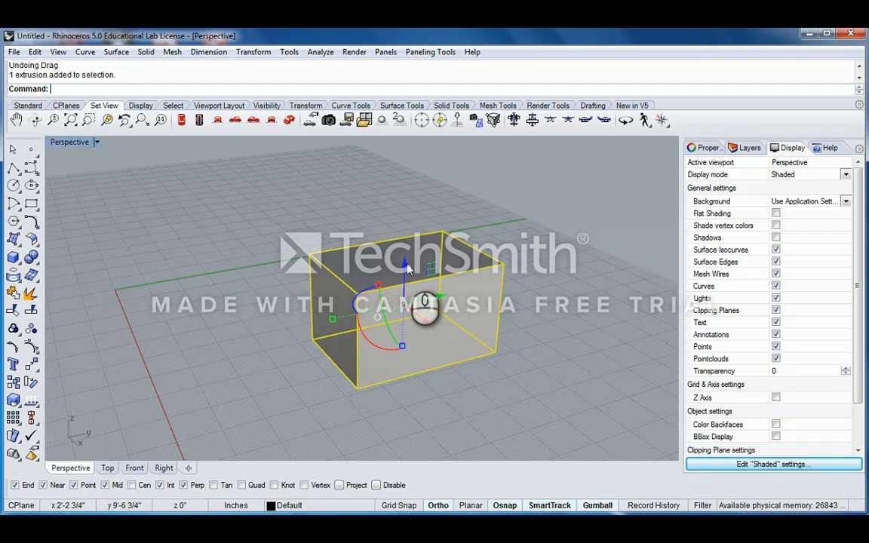
scroll(408, 270, "up", 2)
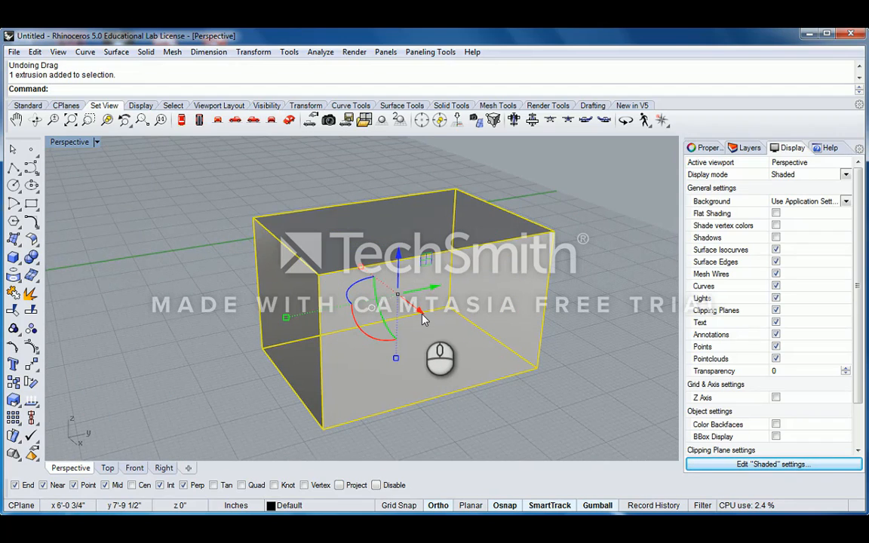
scroll(423, 319, "down", 4)
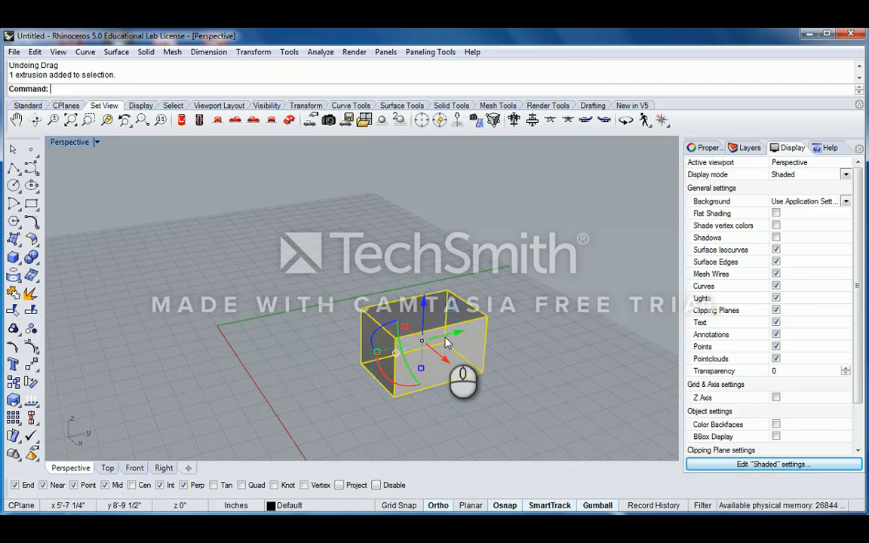
mouse_move(447, 343)
right_mouse_down()
mouse_move(504, 333)
mouse_move(419, 353)
mouse_move(458, 341)
right_mouse_up()
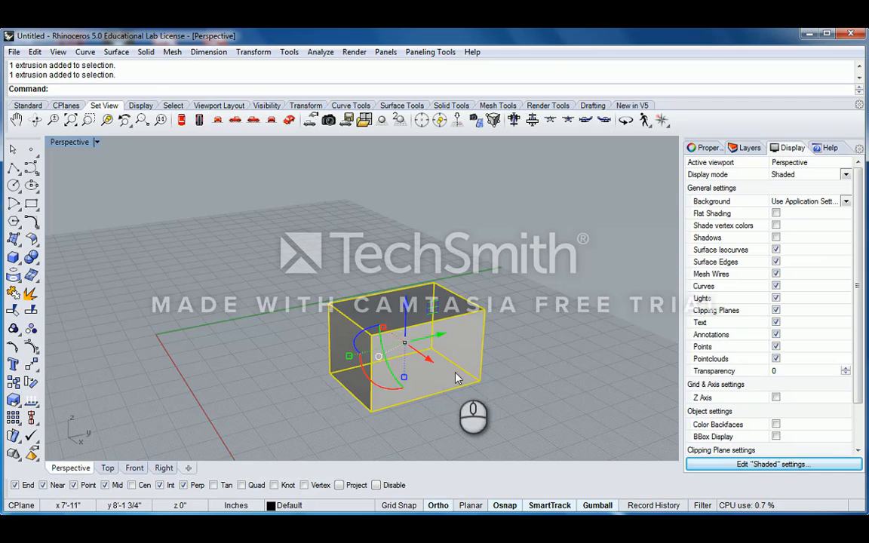
- Drag the box across the grid, raise it vertically, and slide it along X
left_click_drag(456, 377, 420, 389)
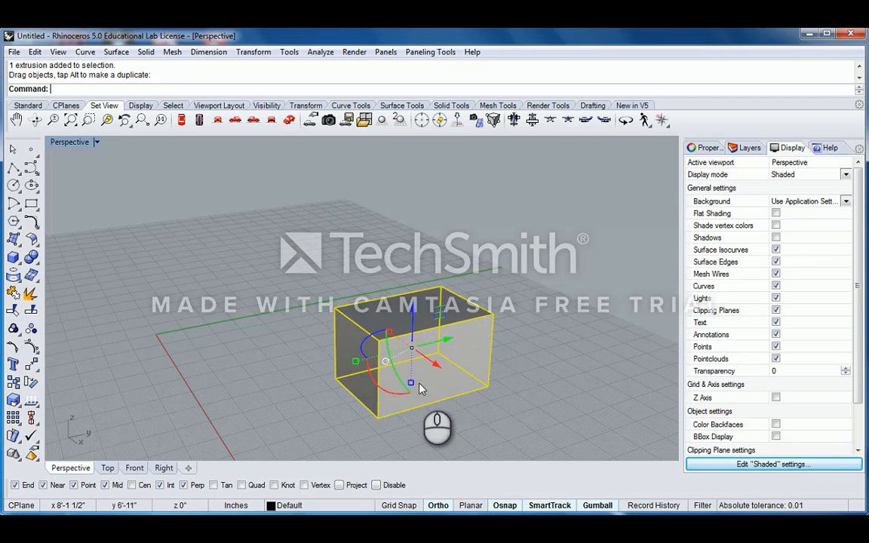
left_click_drag(406, 338, 465, 351)
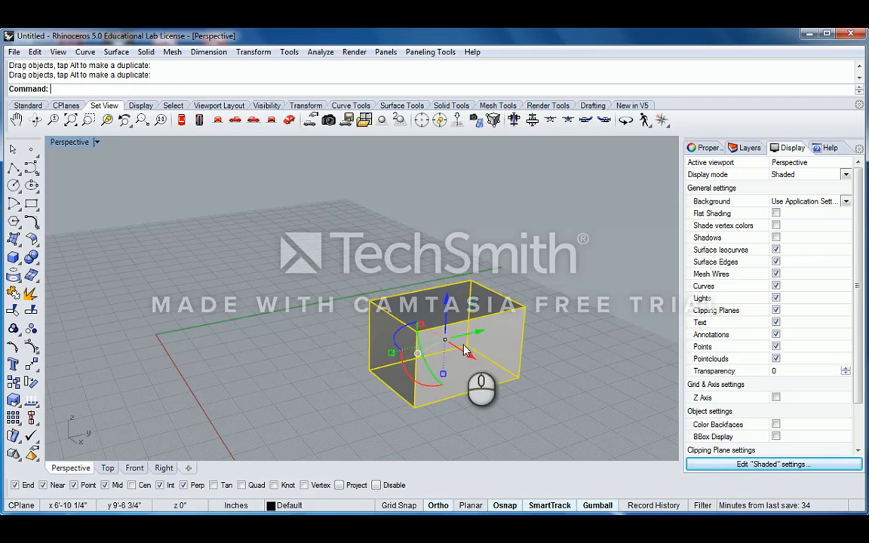
scroll(465, 351, "up", 3)
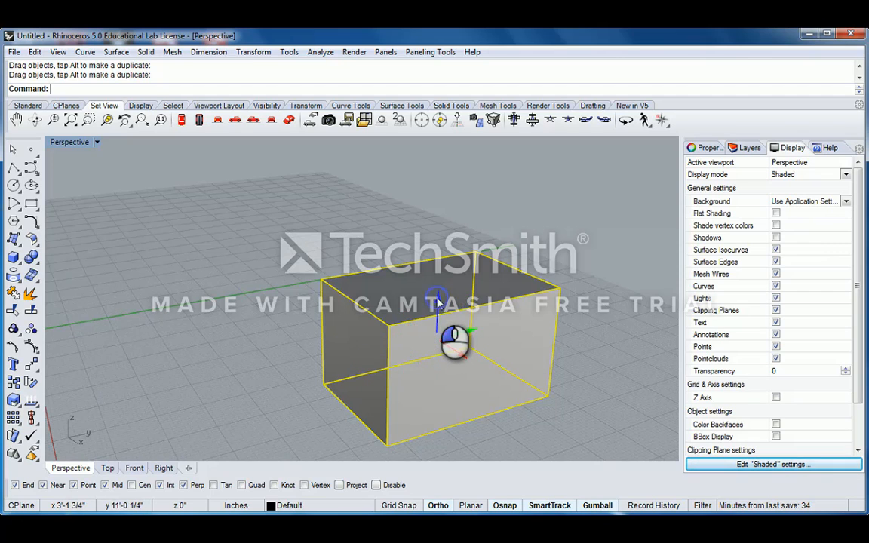
left_click_drag(436, 303, 445, 262)
mouse_move(463, 313)
left_mouse_down()
mouse_move(503, 326)
mouse_move(398, 282)
mouse_move(464, 310)
left_mouse_up()
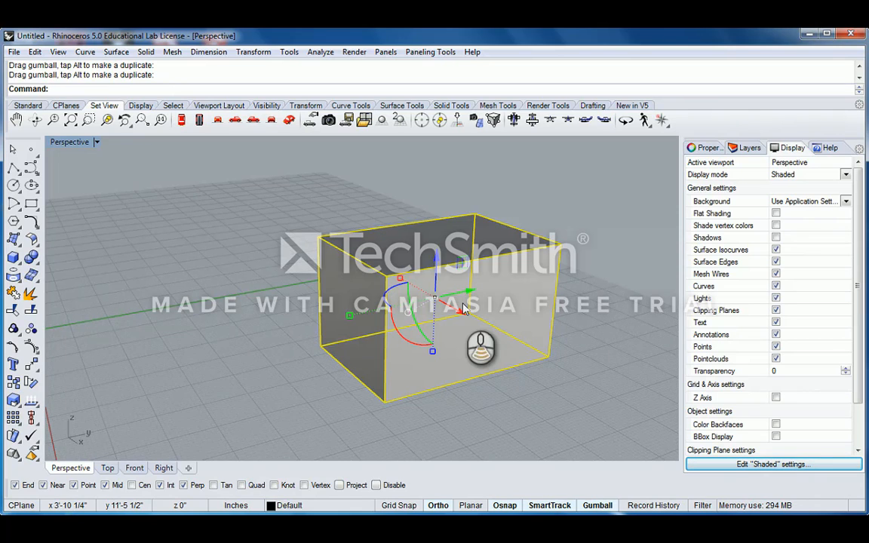
scroll(463, 306, "down", 5)
right_click_drag(475, 301, 404, 340)
scroll(378, 321, "up", 4)
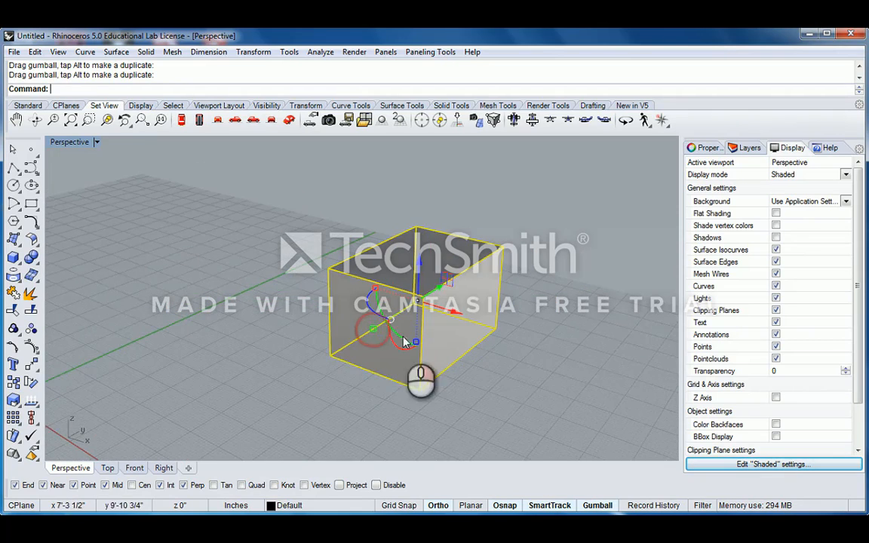
- Move the box from its bottom corner to the origin 0,0,0
key("Return")
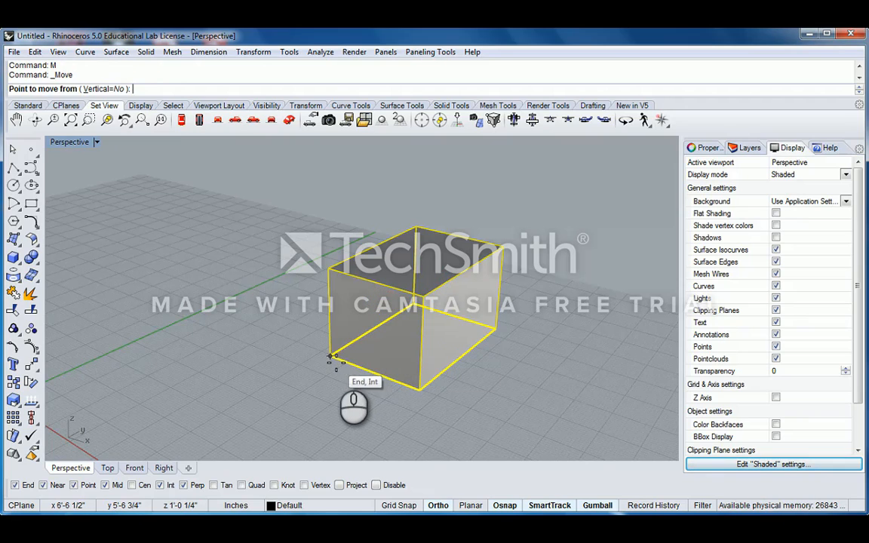
left_click(333, 358)
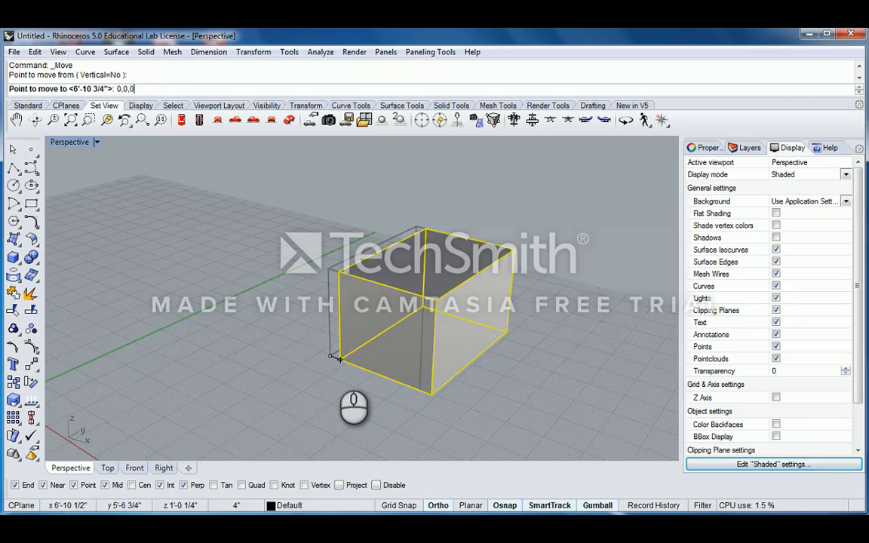
key("Return")
scroll(302, 326, "down", 2)
right_click(270, 362)
right_click_drag(418, 327, 433, 317, "shift")
scroll(304, 344, "up", 5)
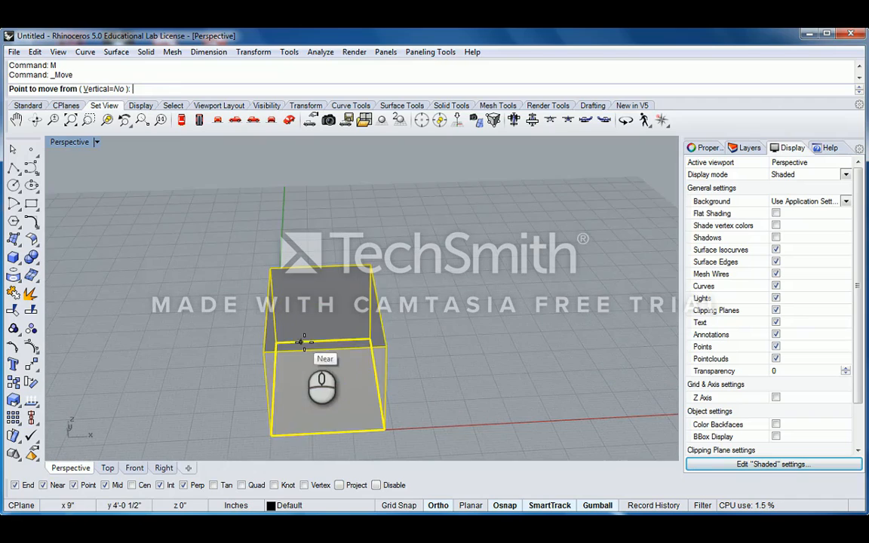
key("Escape")
key("Escape")
- Switch Gumball off in the status bar and deselect the box
scroll(339, 344, "down", 4)
right_click_drag(364, 351, 318, 305, "shift")
scroll(318, 304, "up", 2)
left_click(318, 304)
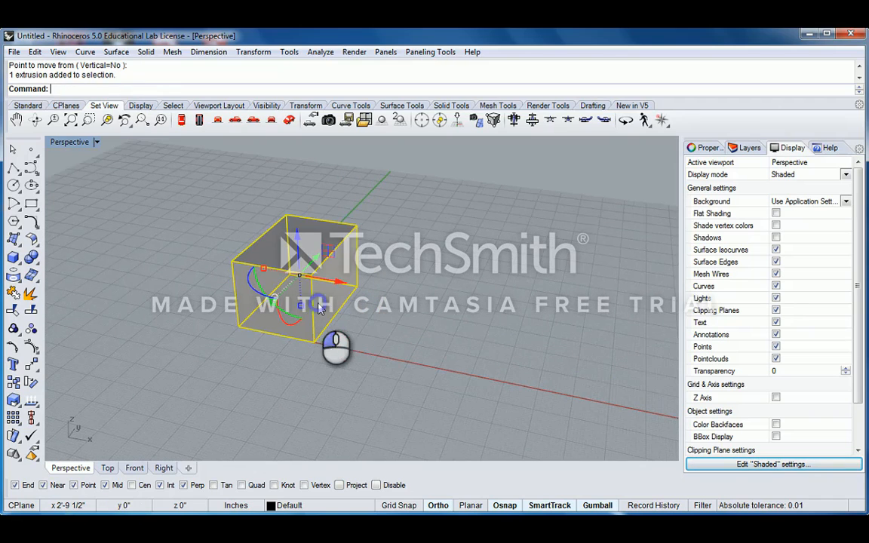
left_click(607, 504)
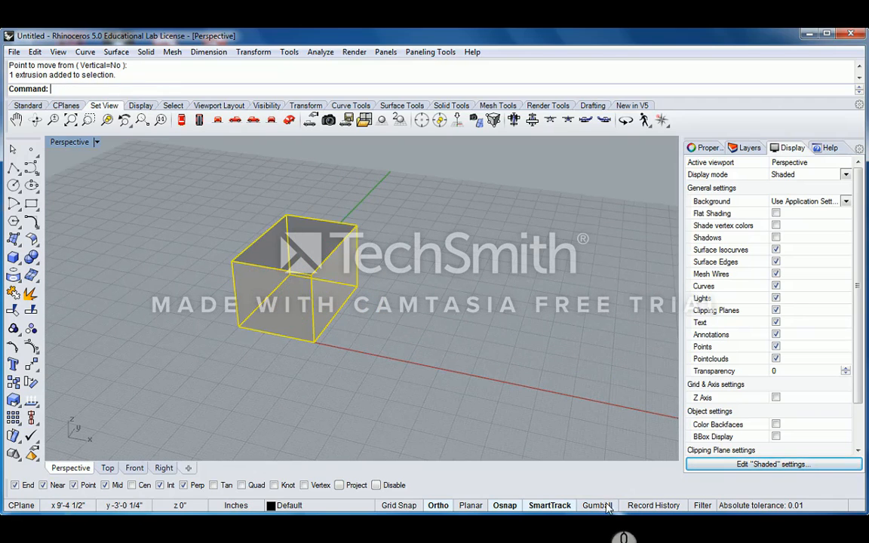
left_click(439, 288)
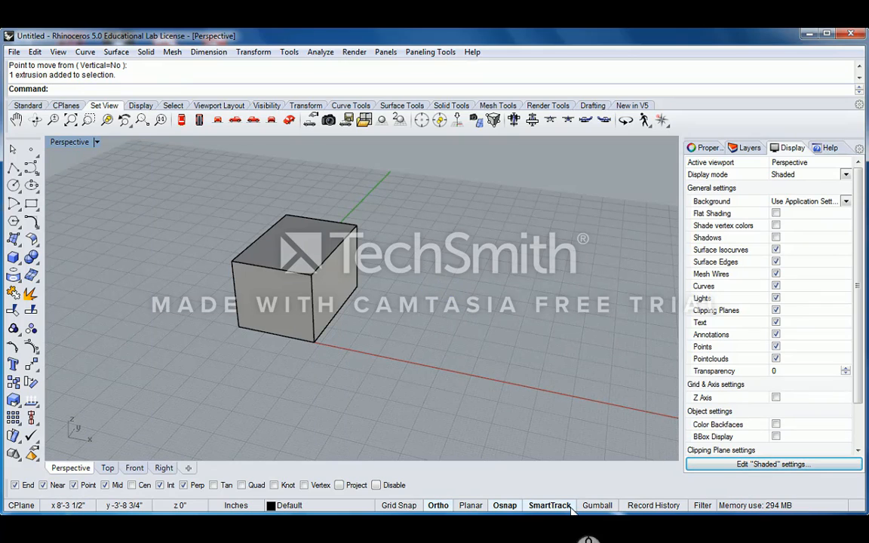
right_click_drag(351, 249, 384, 263)
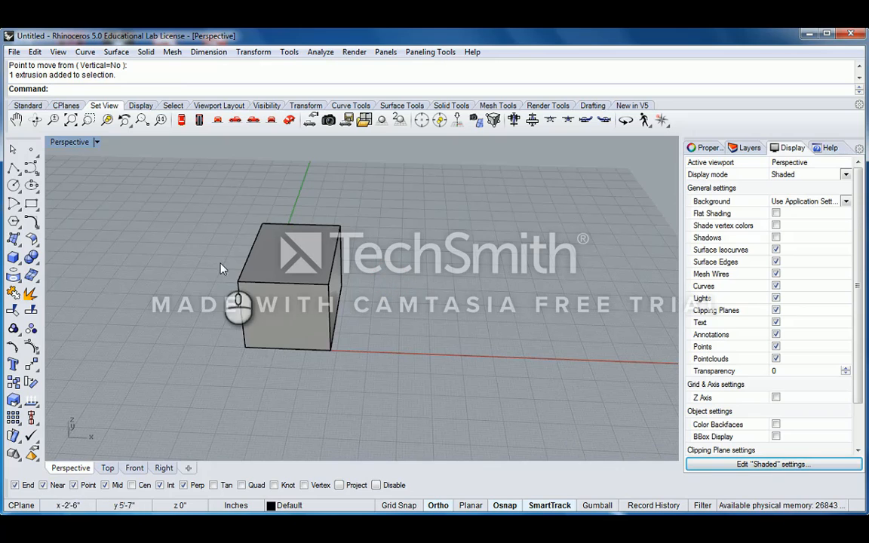
right_click_drag(217, 256, 415, 319)
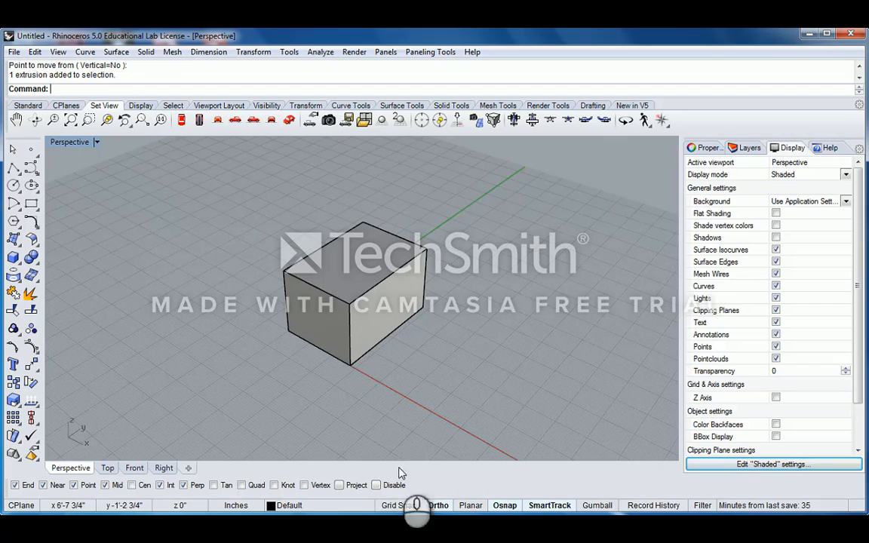
left_click(377, 486)
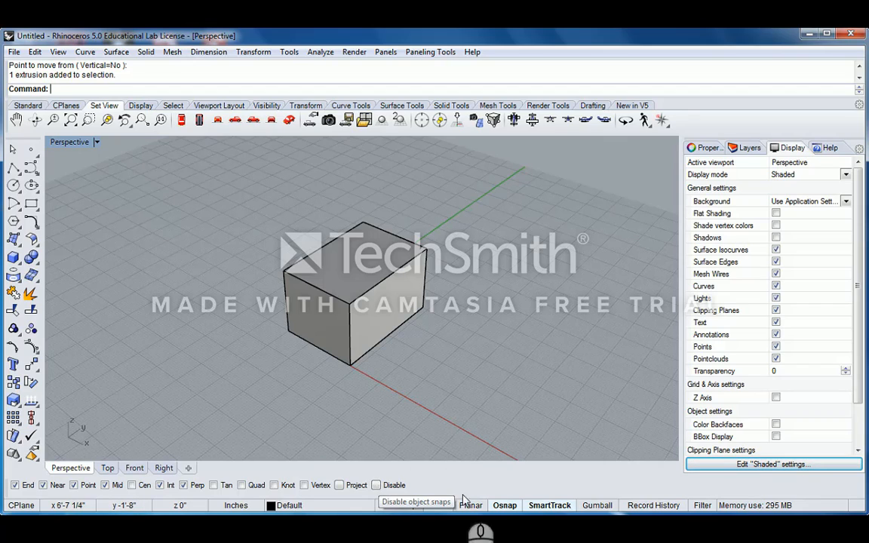
left_click(377, 486)
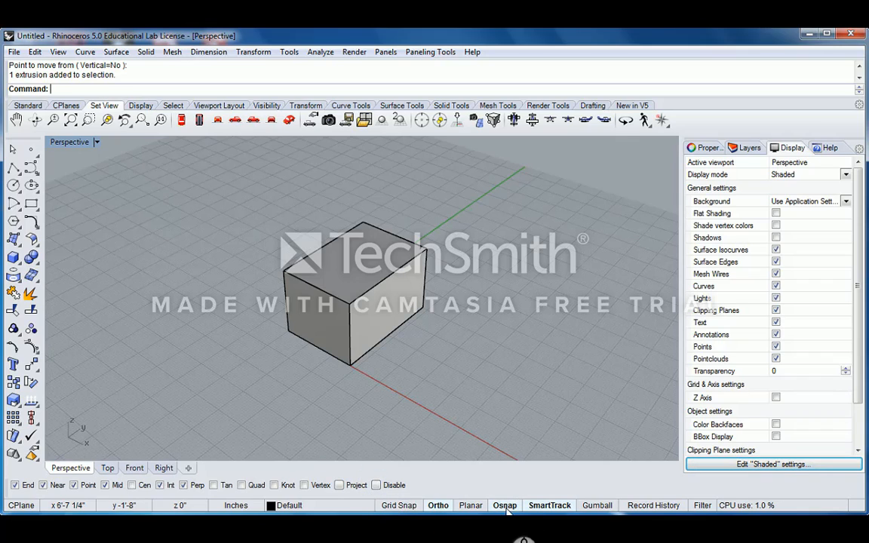
left_click(376, 486)
right_click_drag(325, 313, 382, 292)
left_click(412, 284)
right_click_drag(455, 278, 422, 282)
left_click(474, 325)
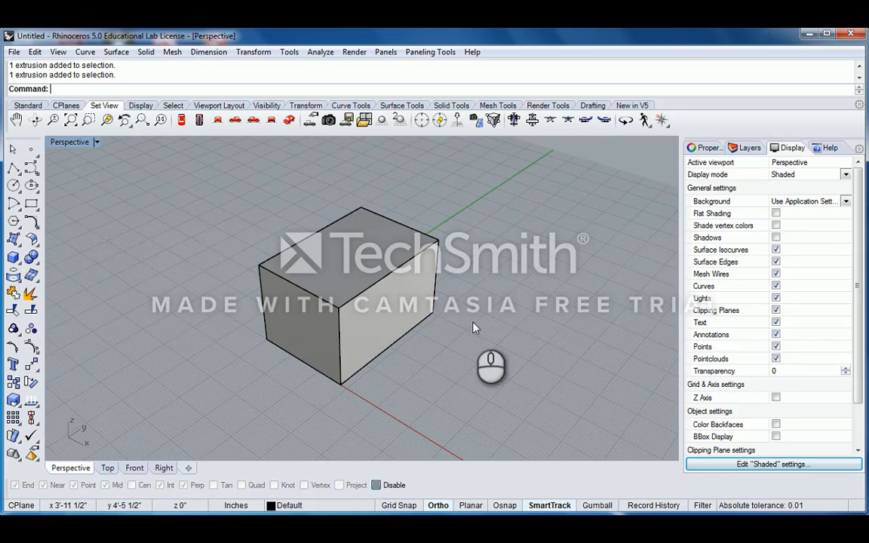
left_click(376, 485)
right_click_drag(490, 315, 464, 301)
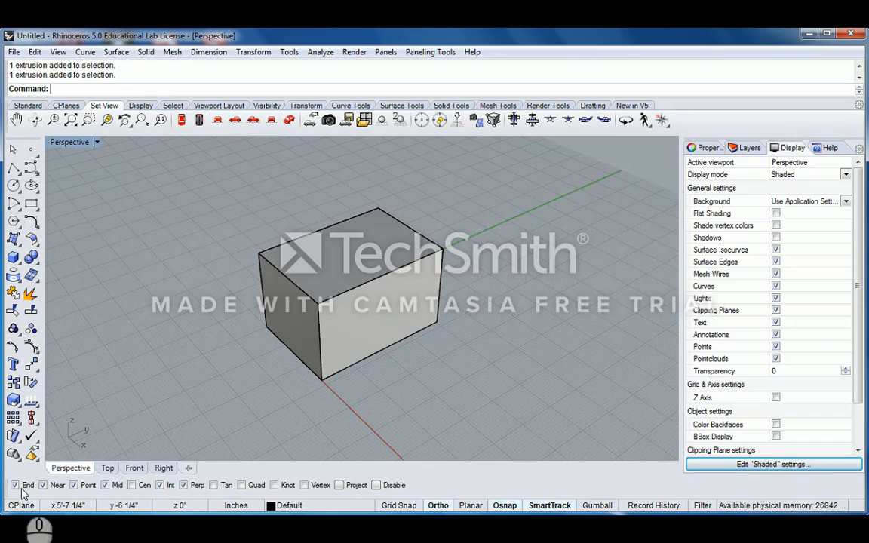
left_click(385, 486)
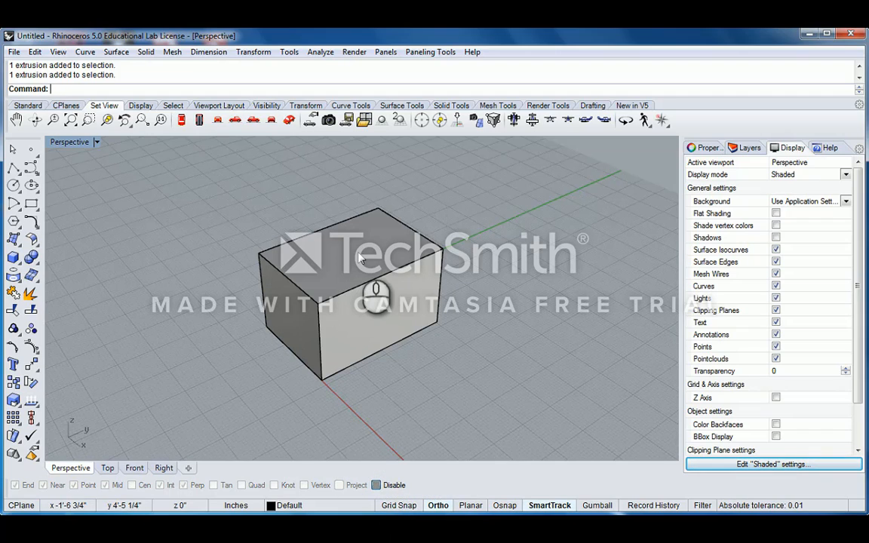
left_click(375, 486)
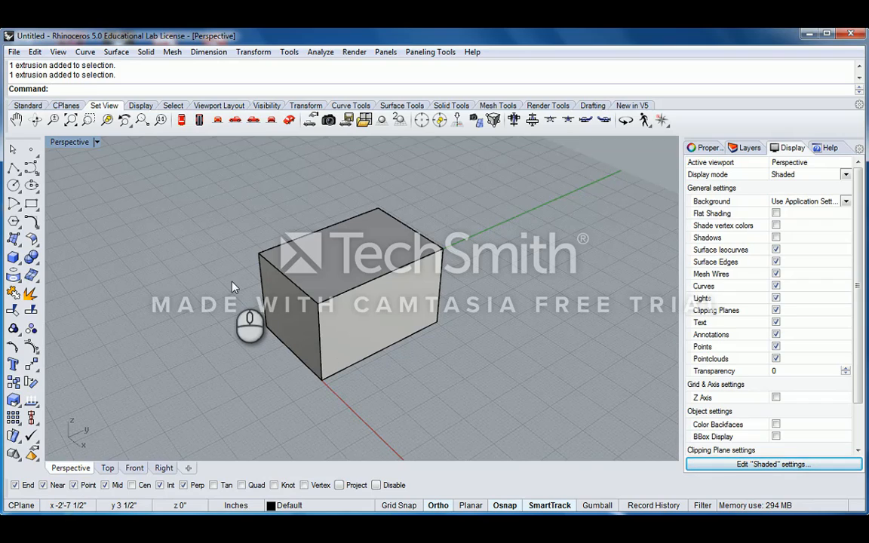
right_click_drag(241, 257, 359, 269)
left_click(336, 301)
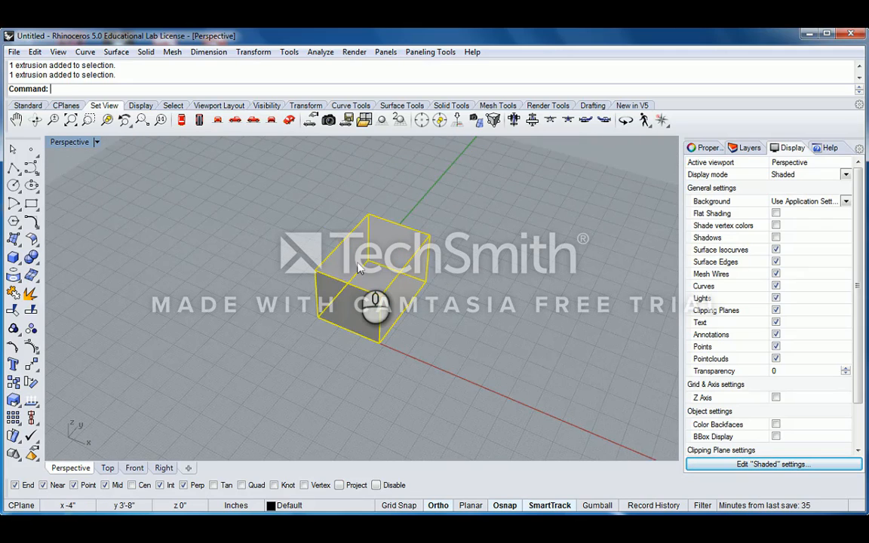
- Delete the box, restore the four viewports, and maximize the Top viewport
key("Delete")
right_click_drag(374, 257, 438, 287)
double_click(63, 145)
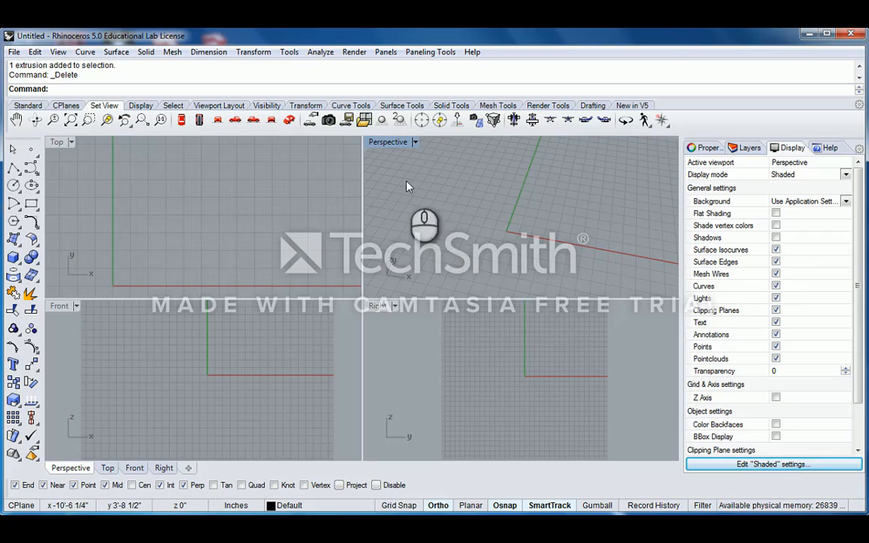
left_click(59, 144)
double_click(58, 143)
scroll(251, 217, "down", 3)
scroll(290, 243, "up", 3)
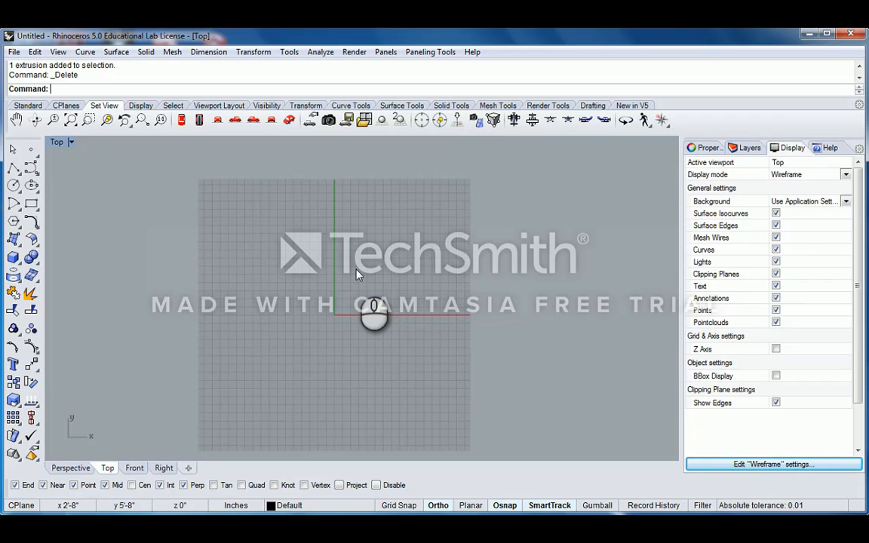
- Import PL_Barcelona Pavilion.dwg from the Desktop with the Import command
type("Import")
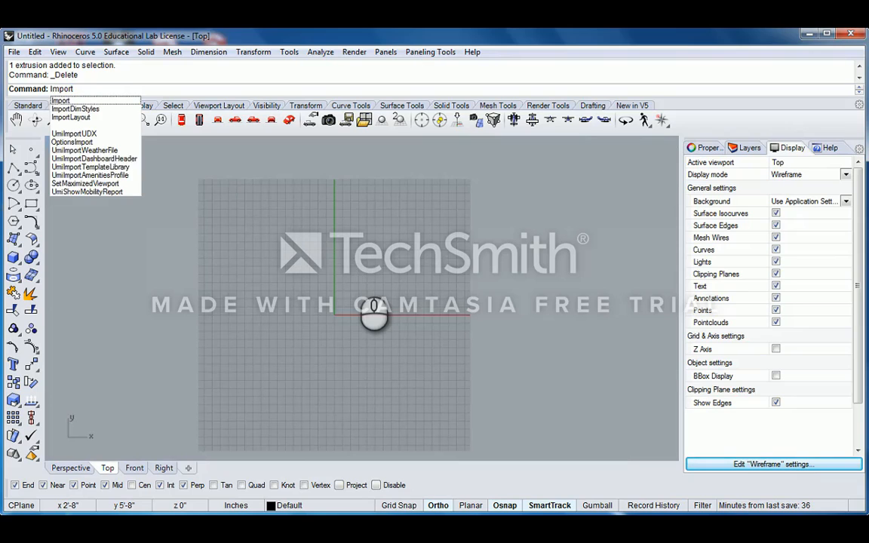
key("Return")
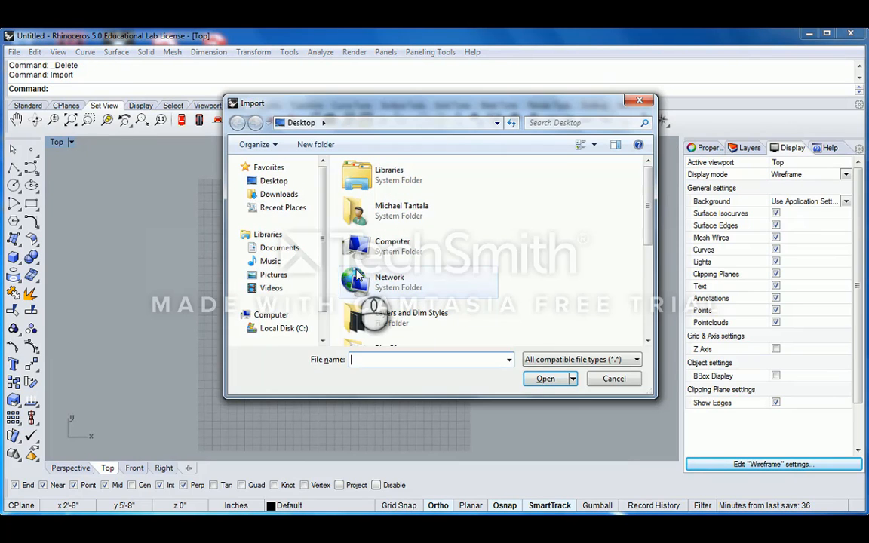
scroll(604, 219, "down", 5)
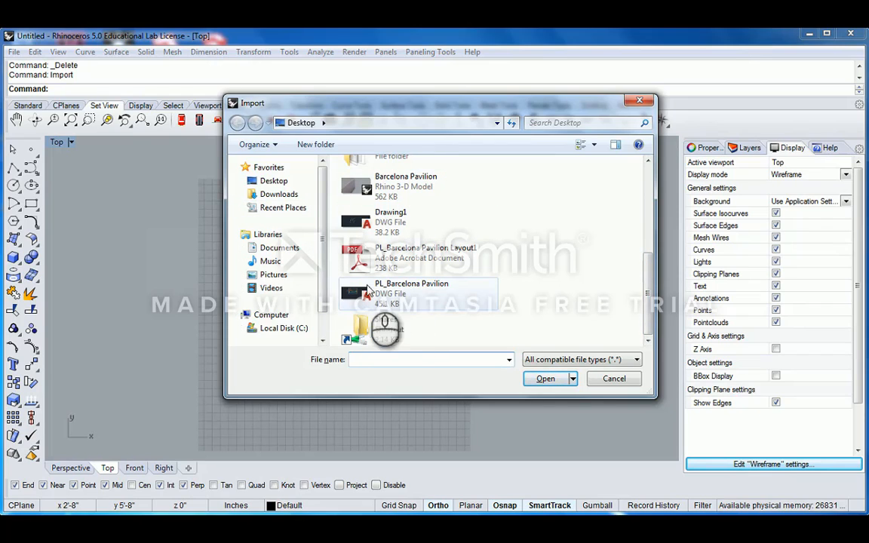
left_click(370, 291)
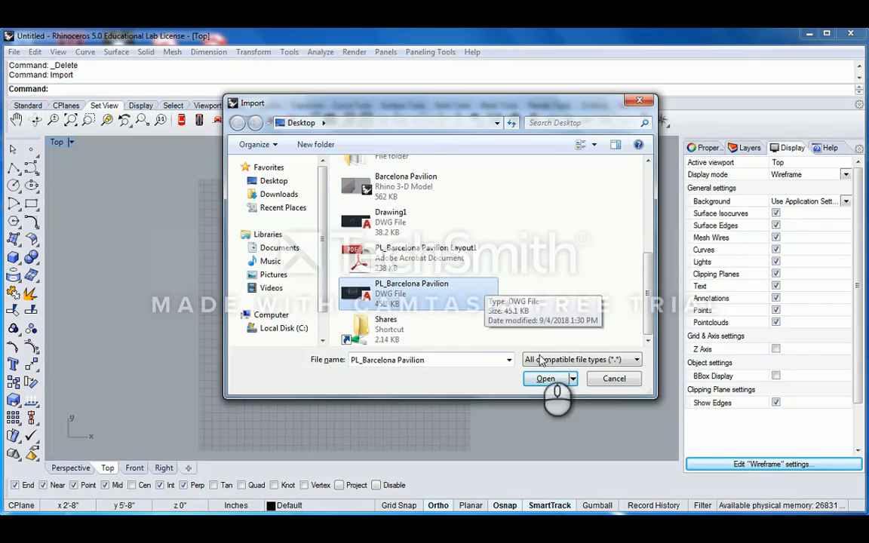
left_click(542, 380)
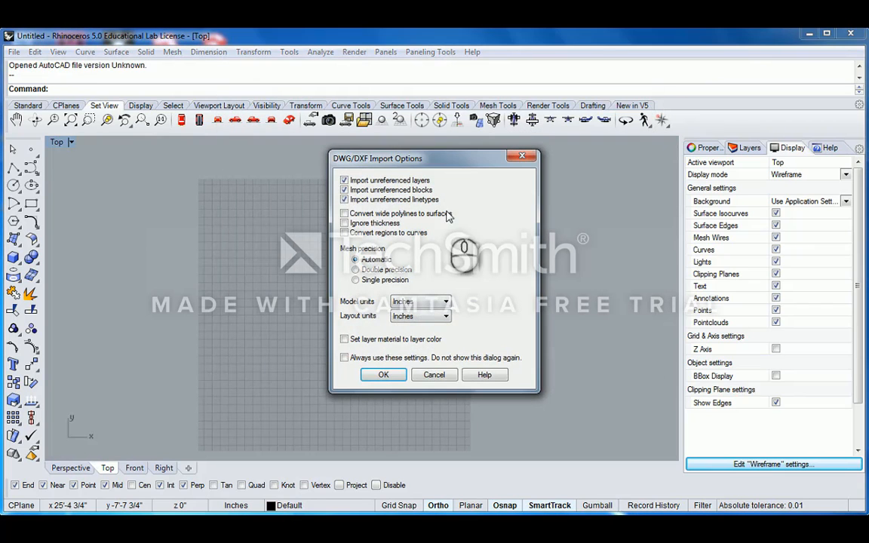
- Accept the DWG/DXF import defaults with Inches as model and layout units
left_click_drag(443, 159, 449, 152)
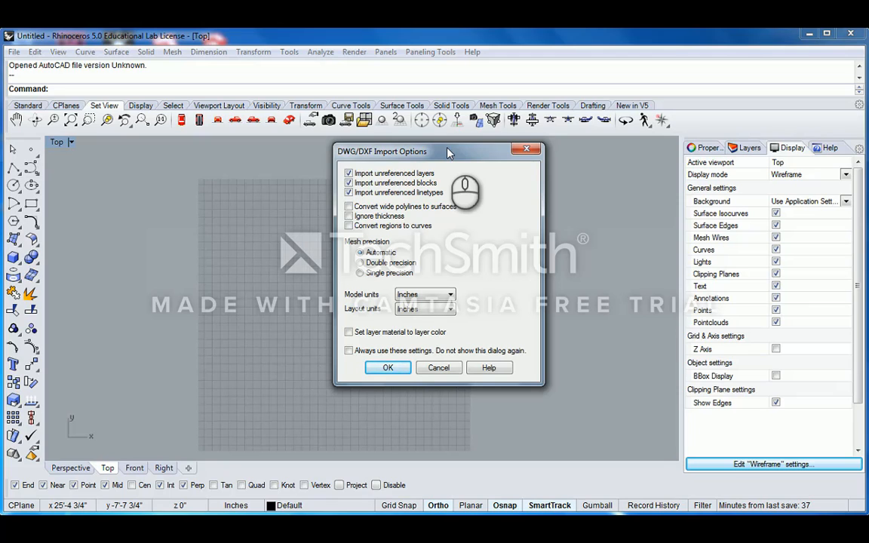
left_click(386, 367)
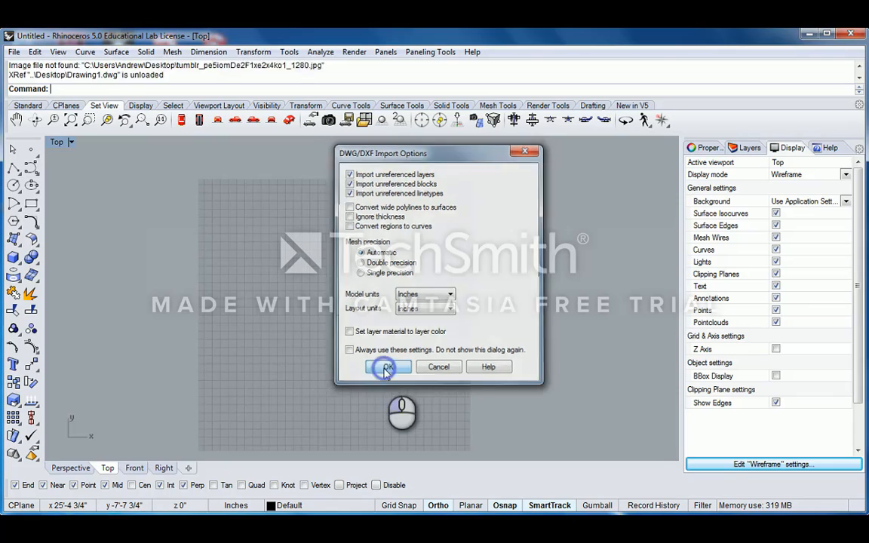
- Frame the imported plan in the Top view, then bring up AutoCAD for comparison
scroll(343, 202, "down", 5)
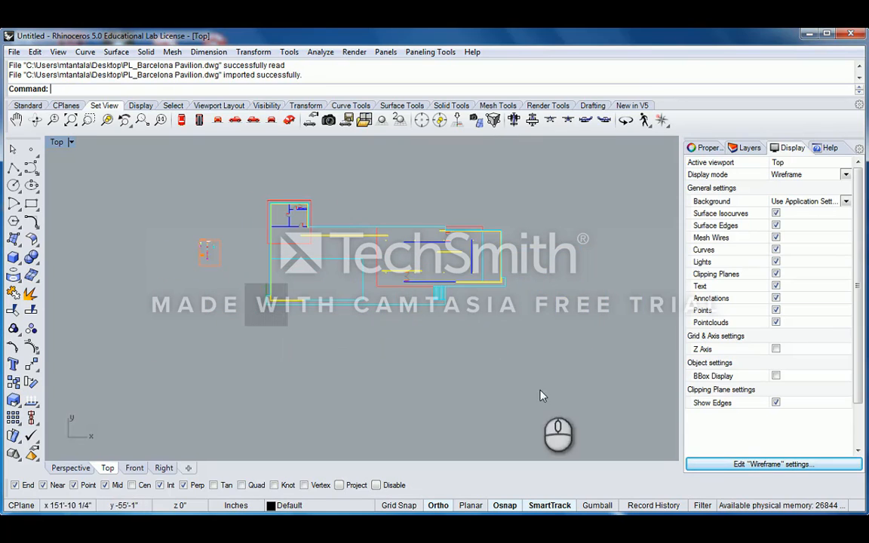
scroll(415, 305, "up", 3)
right_click_drag(426, 286, 361, 285)
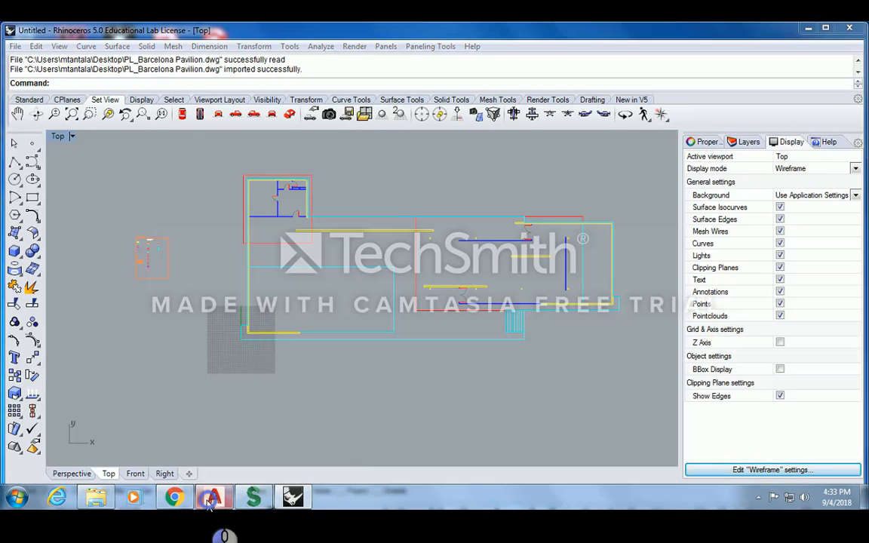
left_click(211, 498)
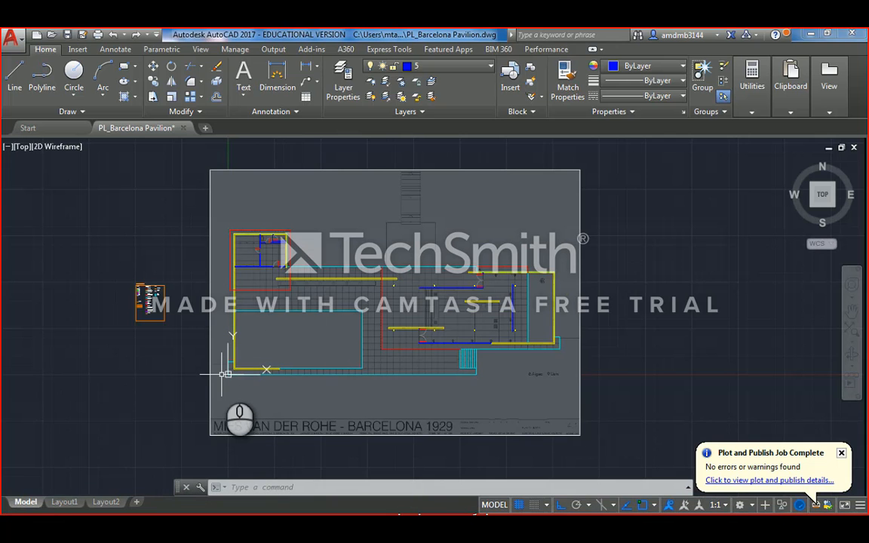
- Zoom over the original AutoCAD drawing, then restore down its window to reveal Rhino
scroll(229, 363, "up", 3)
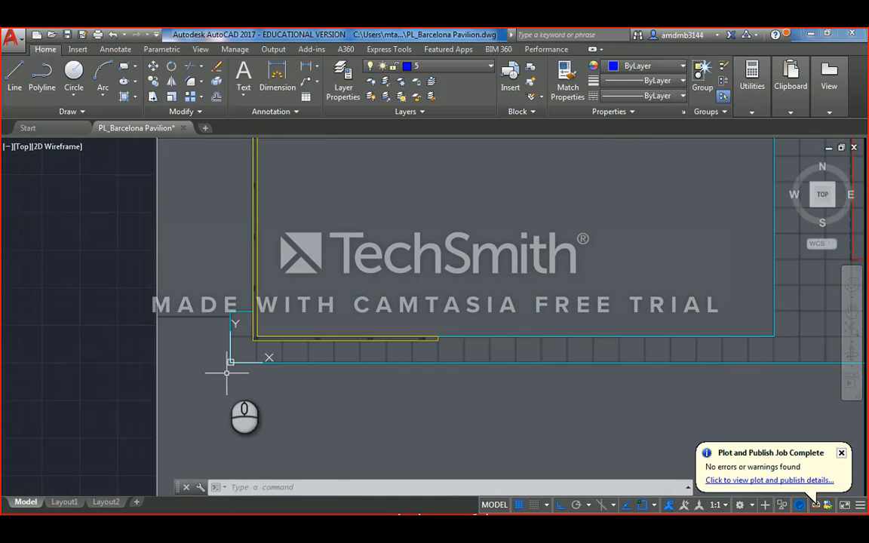
scroll(229, 362, "down", 3)
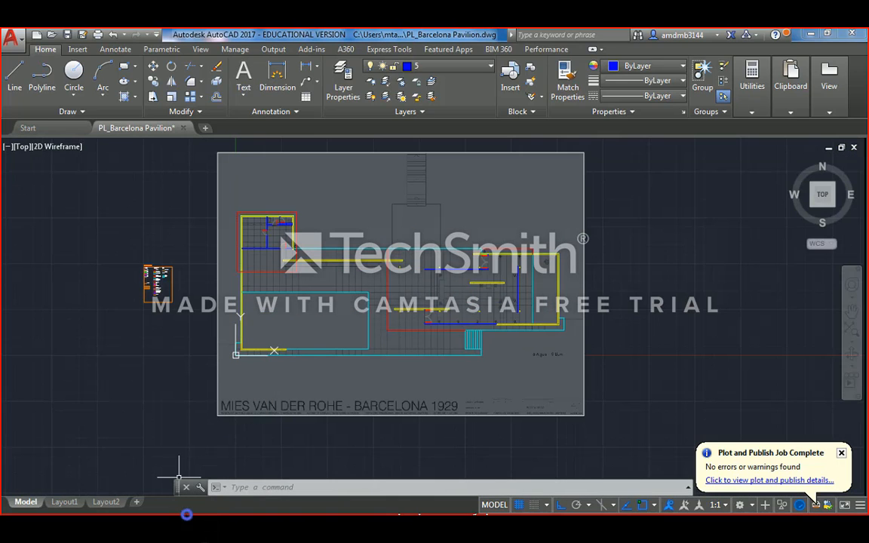
left_click(827, 33)
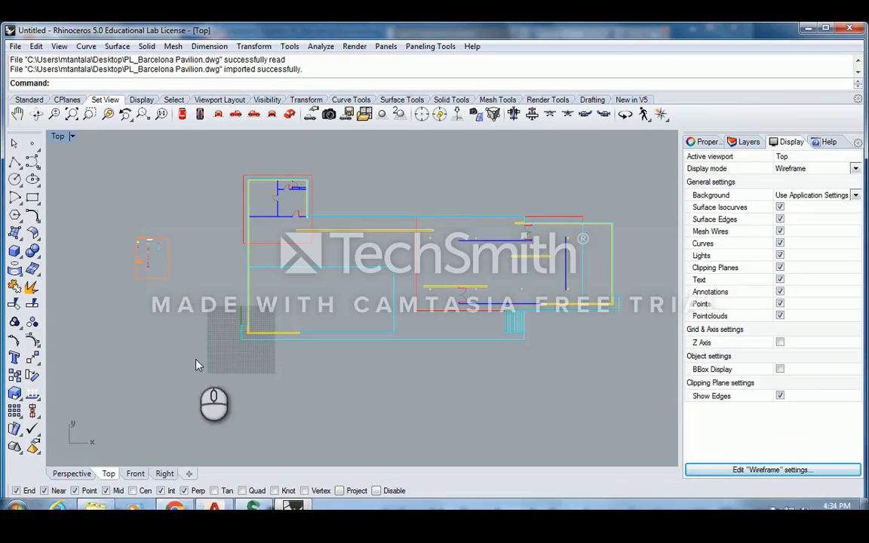
- Pan and zoom the Top view onto the door opening at the bottom of the main hall
right_click_drag(228, 263, 280, 262)
scroll(393, 261, "up", 4)
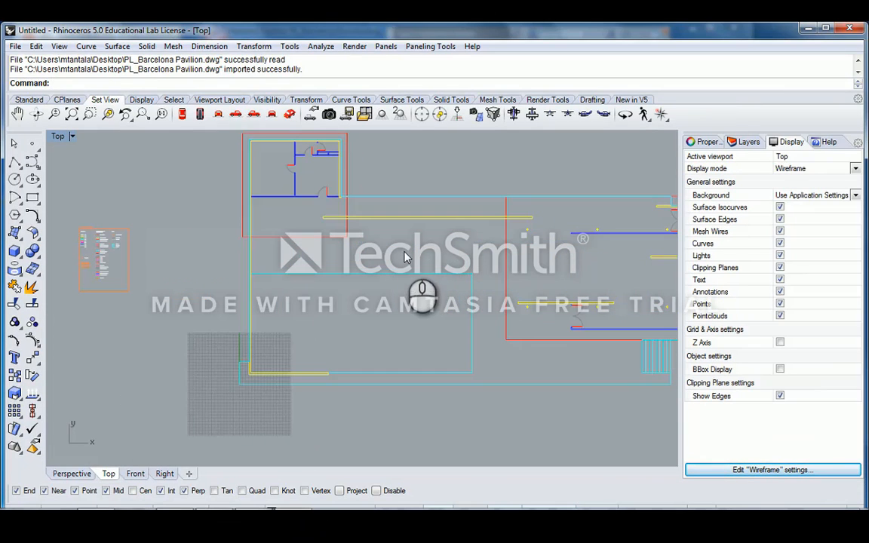
scroll(408, 256, "down", 4)
mouse_move(465, 270)
right_mouse_down()
mouse_move(444, 279)
mouse_move(462, 289)
right_mouse_up()
scroll(493, 286, "up", 2)
right_click_drag(561, 293, 499, 290)
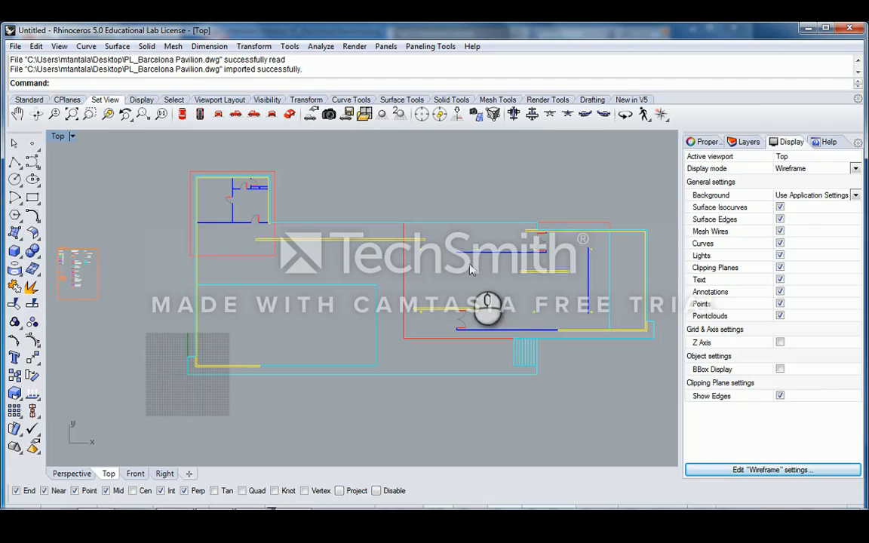
scroll(462, 318, "up", 3)
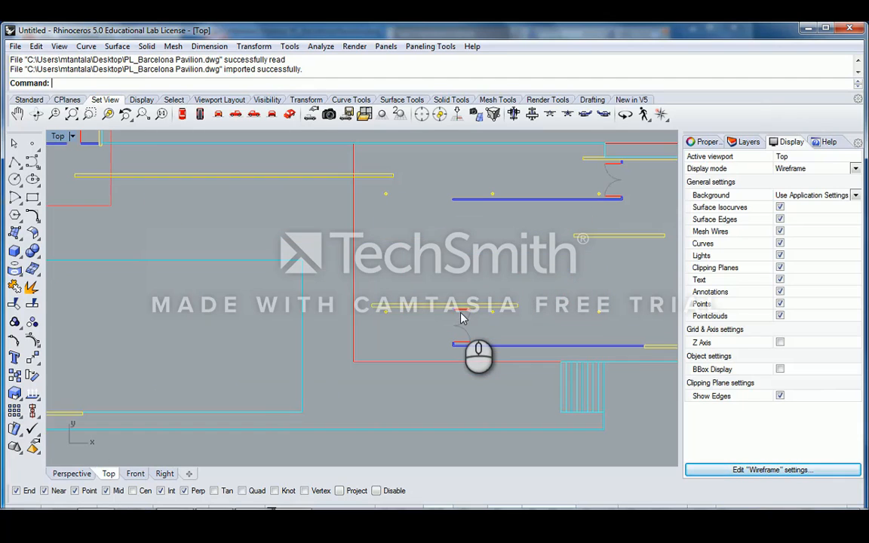
scroll(462, 318, "up", 3)
- Measure the door opening between its two corners with Dist, reading 7'-0"
type("Distance")
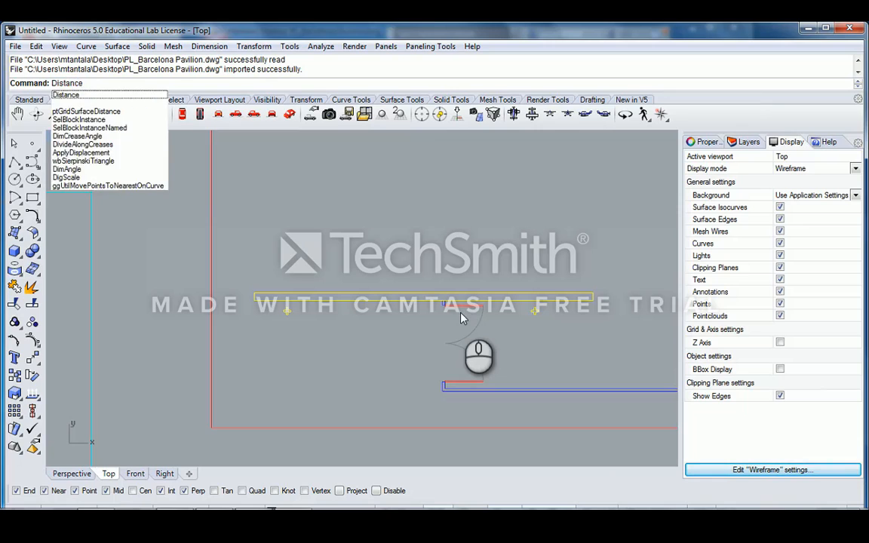
key("Return")
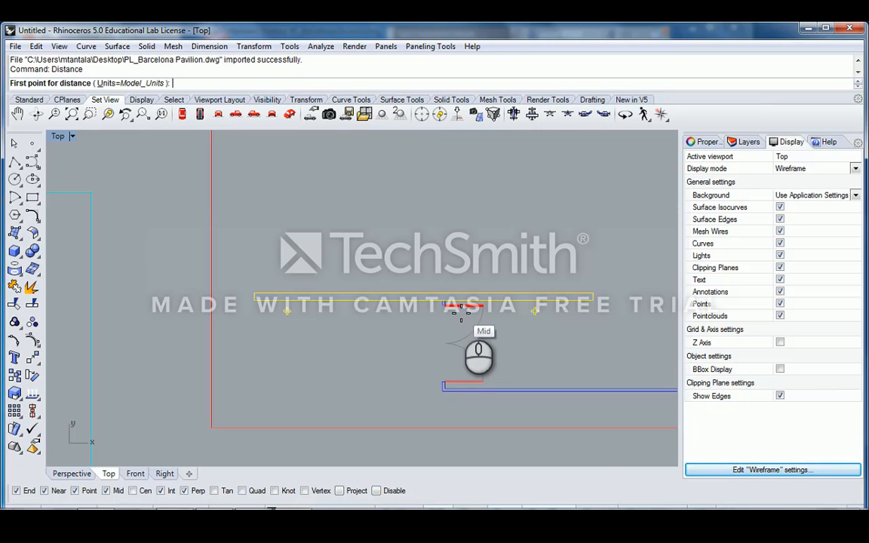
scroll(445, 285, "up", 2)
scroll(445, 285, "up", 3)
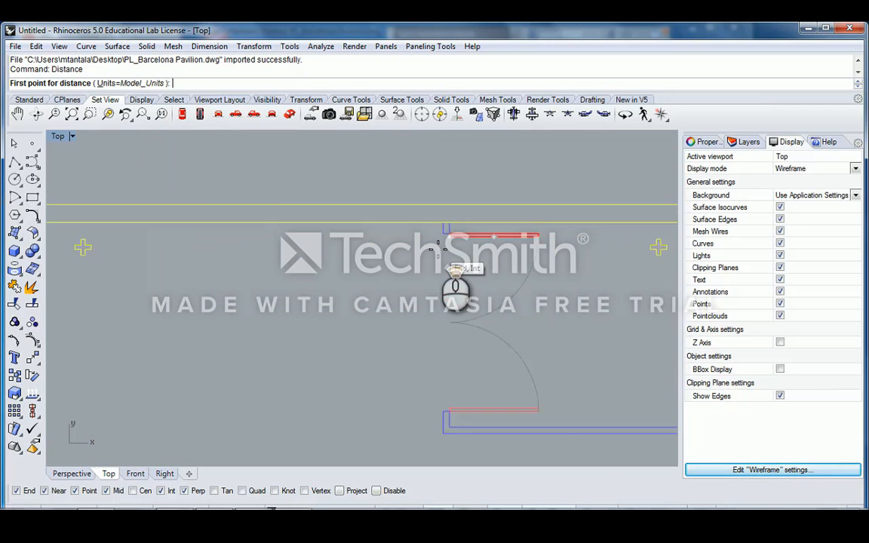
left_click(442, 230)
scroll(441, 231, "down", 3)
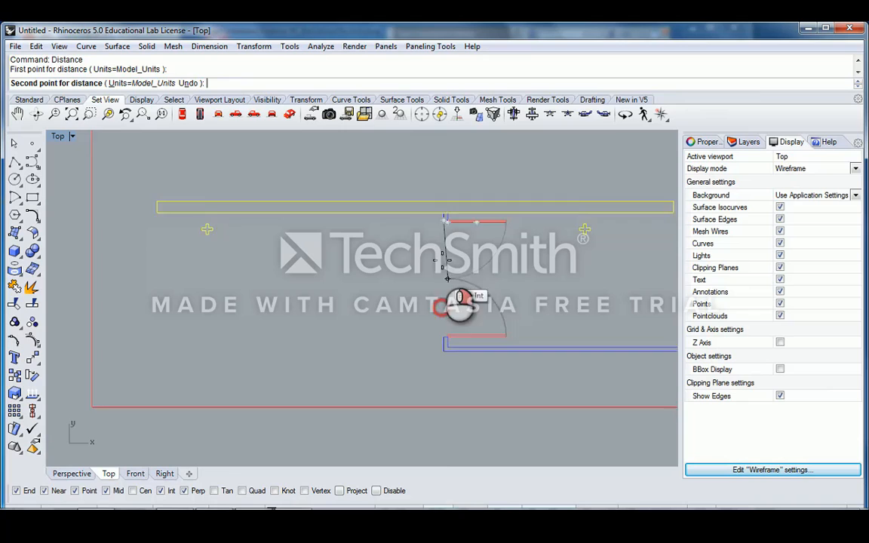
left_click(443, 330)
- Crossing-select the door swing arc and zoom out to the whole plan
scroll(483, 269, "down", 7)
right_click_drag(483, 269, 394, 286)
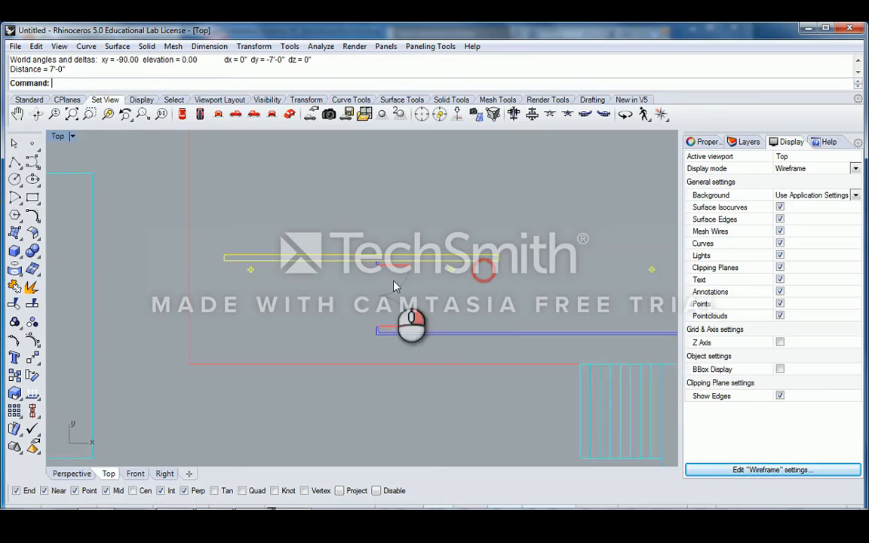
scroll(409, 272, "up", 6)
left_click_drag(410, 300, 380, 293)
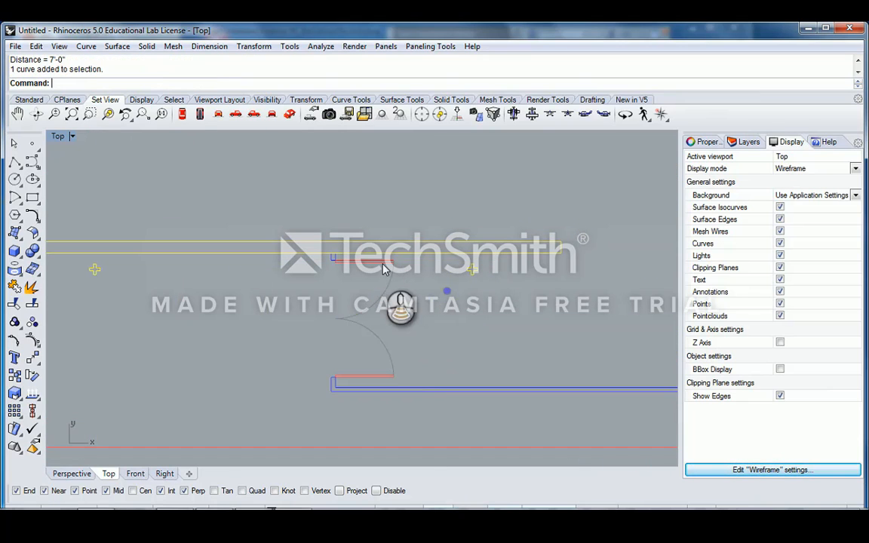
scroll(385, 272, "down", 5)
right_click_drag(394, 264, 432, 310)
scroll(483, 297, "down", 6)
scroll(451, 326, "up", 6)
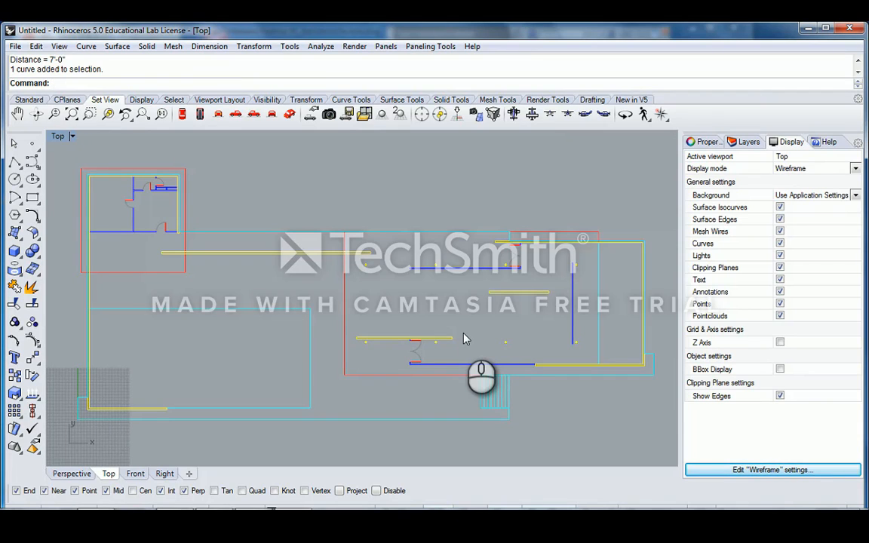
- Zoom and pan the Top viewport until the main hall's door opening fills the view
scroll(464, 334, "down", 4)
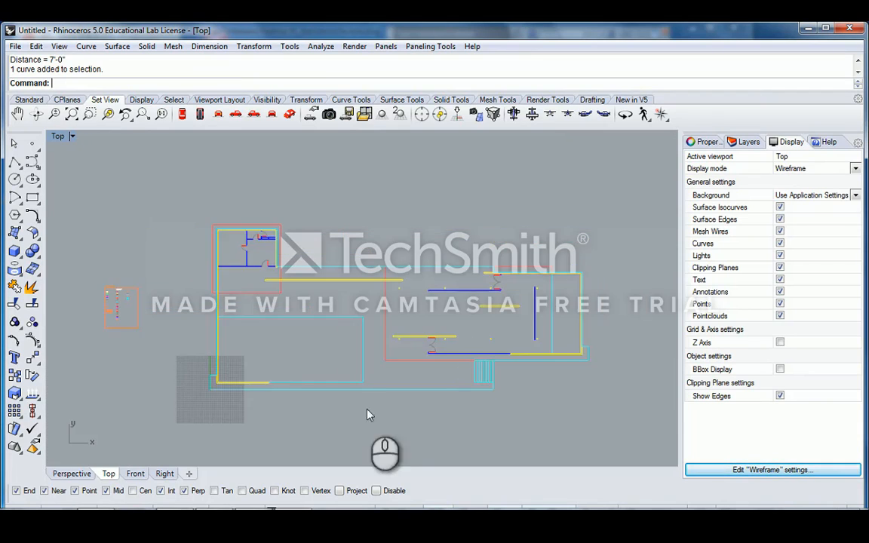
right_click_drag(366, 408, 401, 332)
scroll(244, 313, "up", 4)
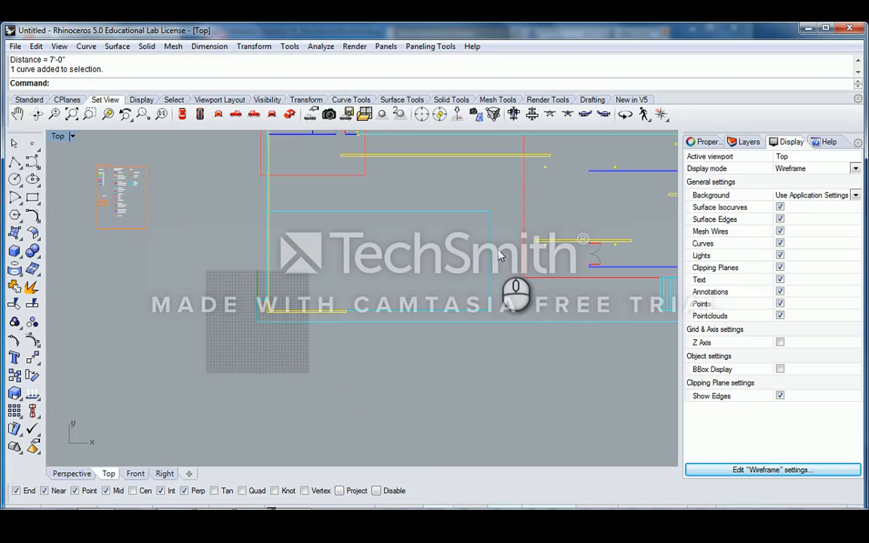
scroll(528, 241, "down", 3)
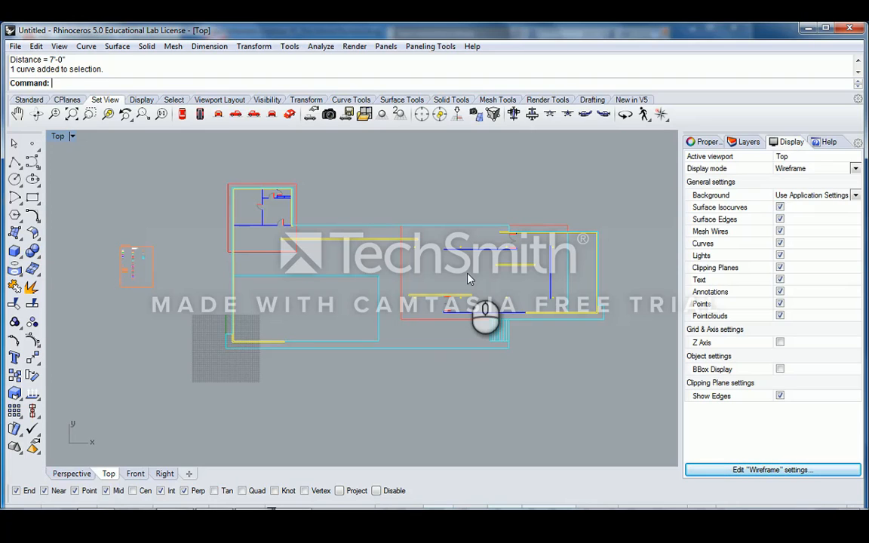
scroll(468, 280, "up", 5)
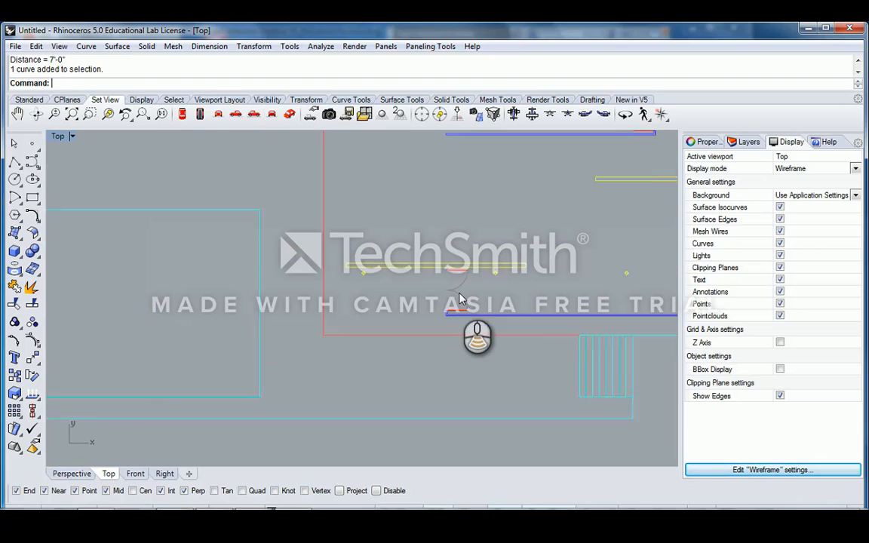
scroll(462, 298, "down", 5)
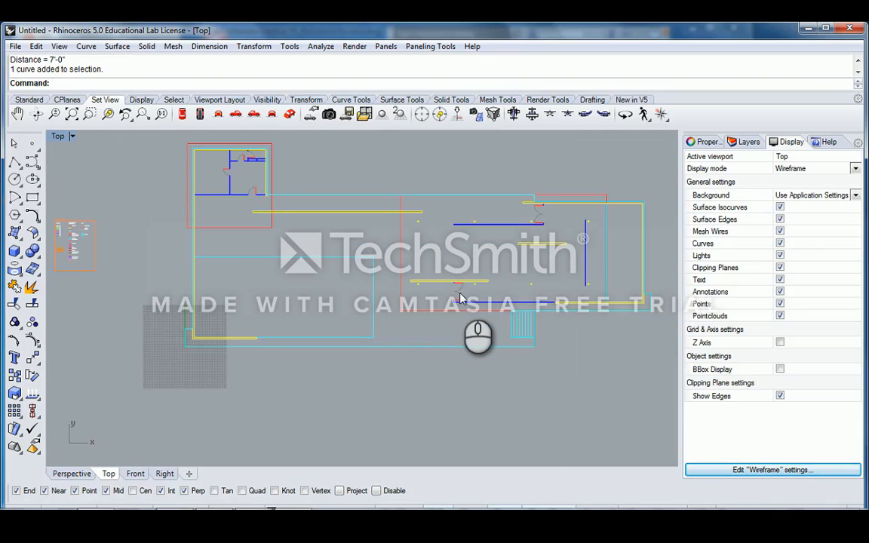
scroll(462, 298, "up", 5)
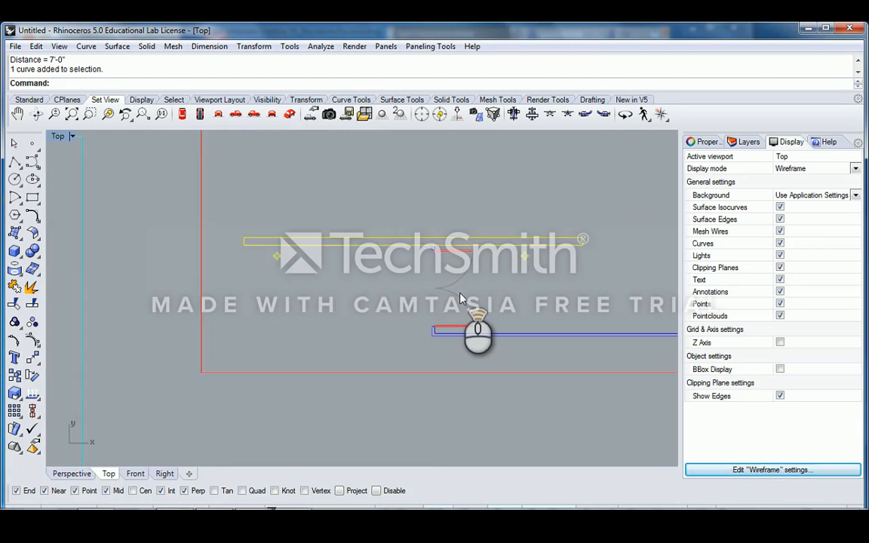
scroll(462, 298, "down", 4)
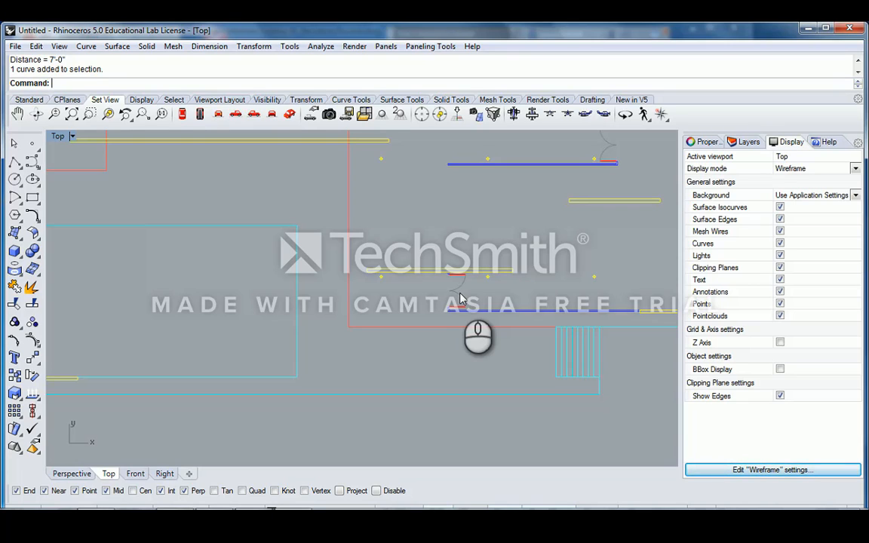
scroll(461, 298, "down", 4)
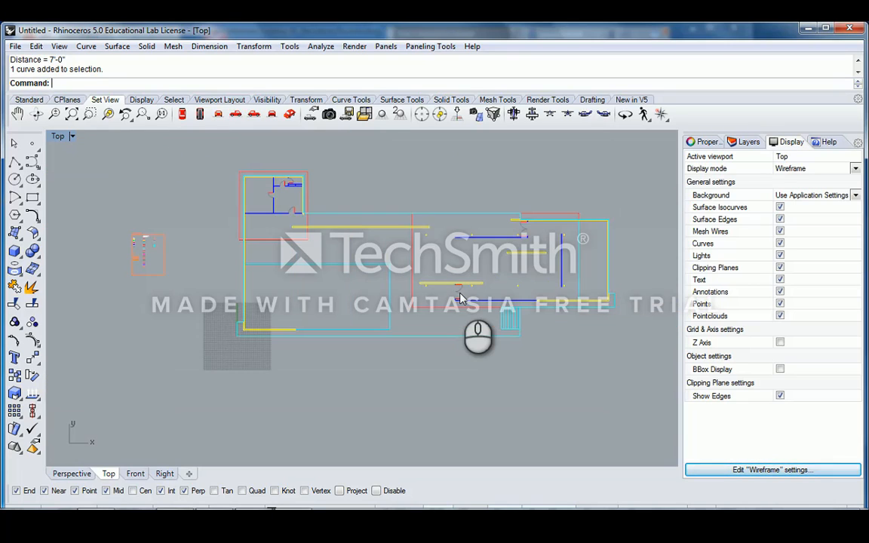
scroll(462, 298, "up", 5)
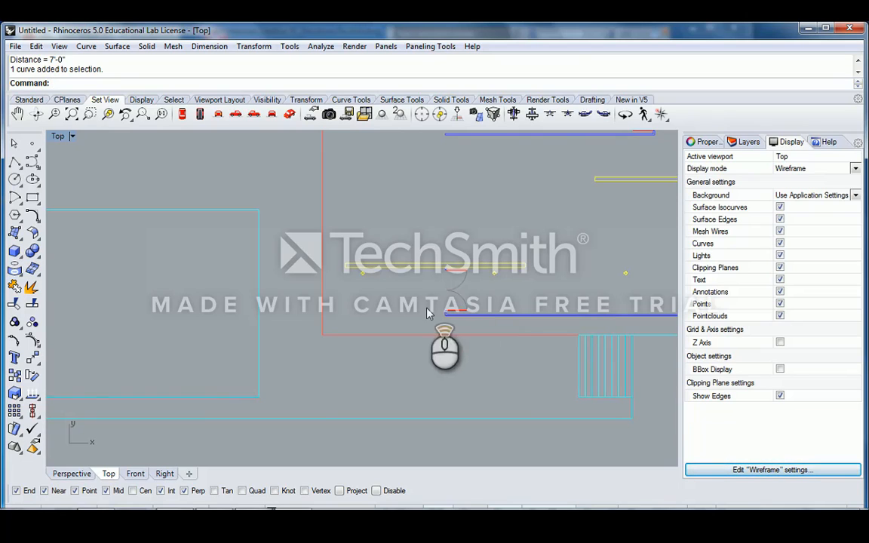
scroll(452, 298, "up", 5)
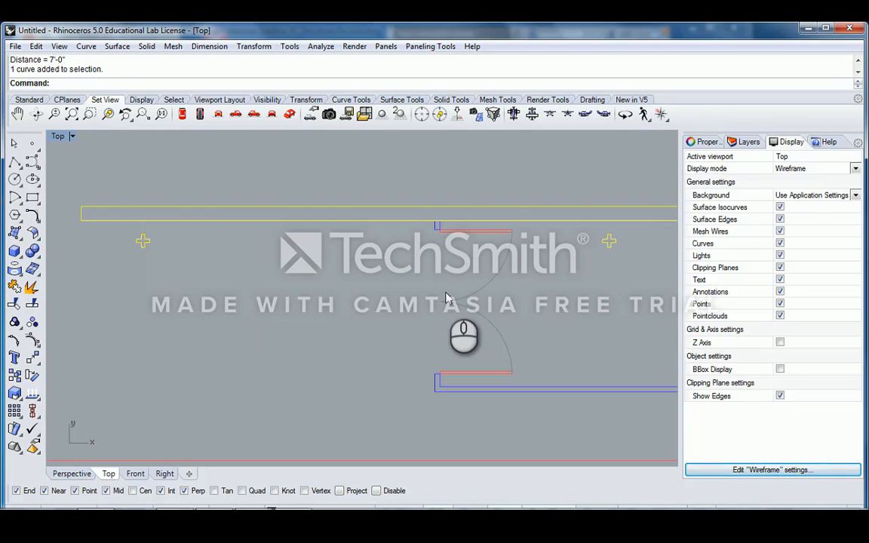
- Measure the door opening between the two wall ends with Distance (Di), reading 7'-0"
type("Distance")
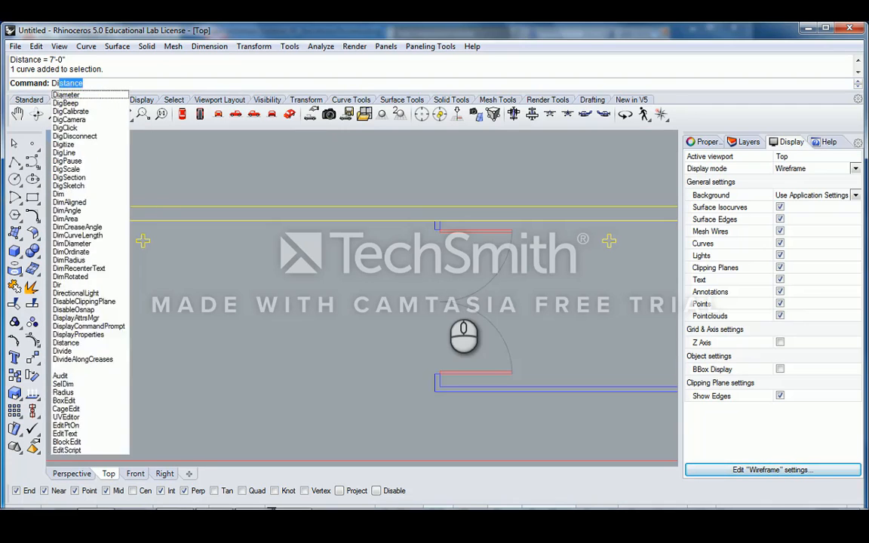
key("Return")
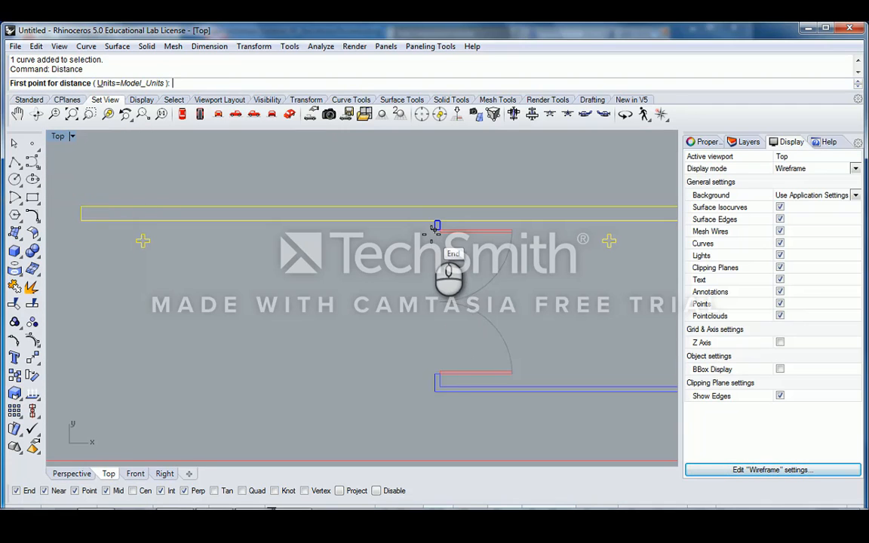
left_click(435, 228)
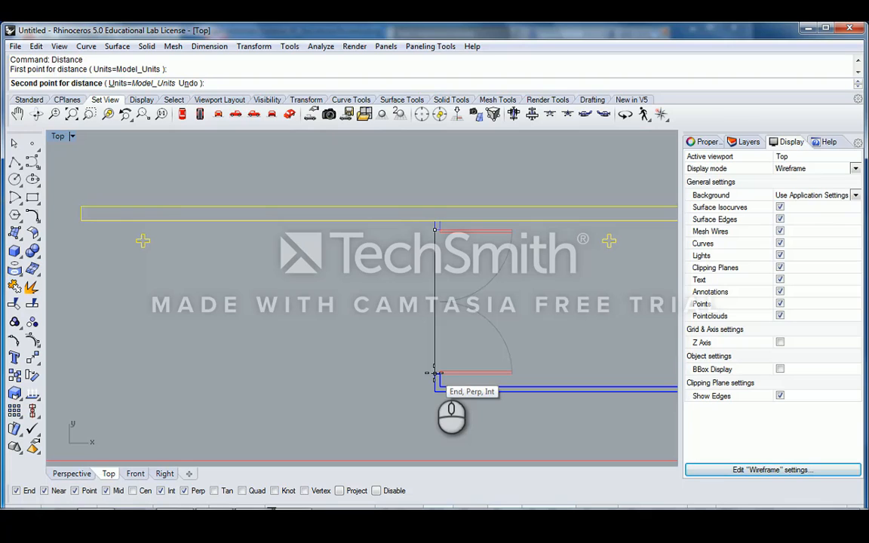
left_click(435, 373)
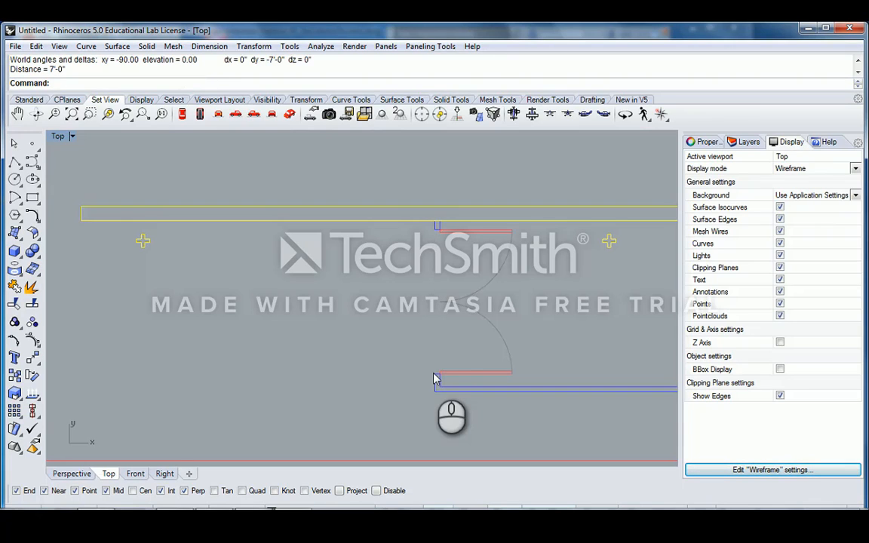
scroll(422, 286, "down", 5)
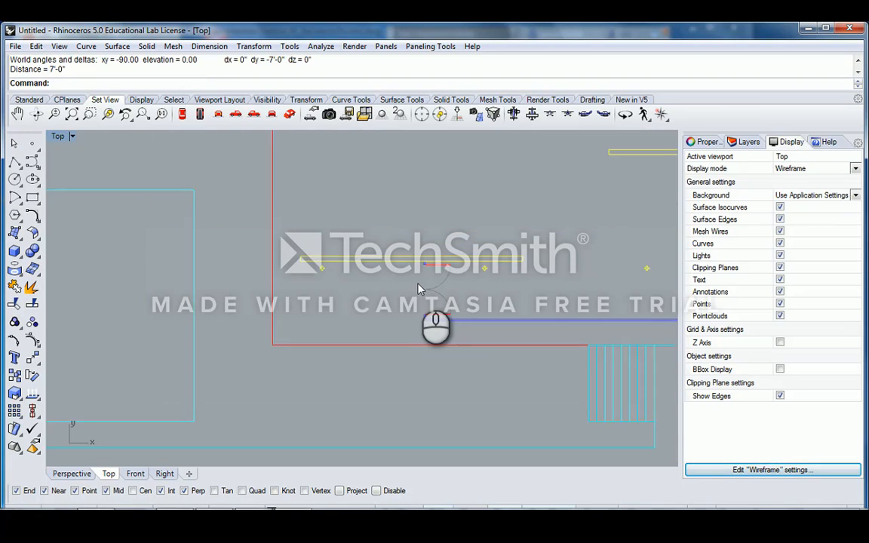
scroll(434, 260, "up", 2)
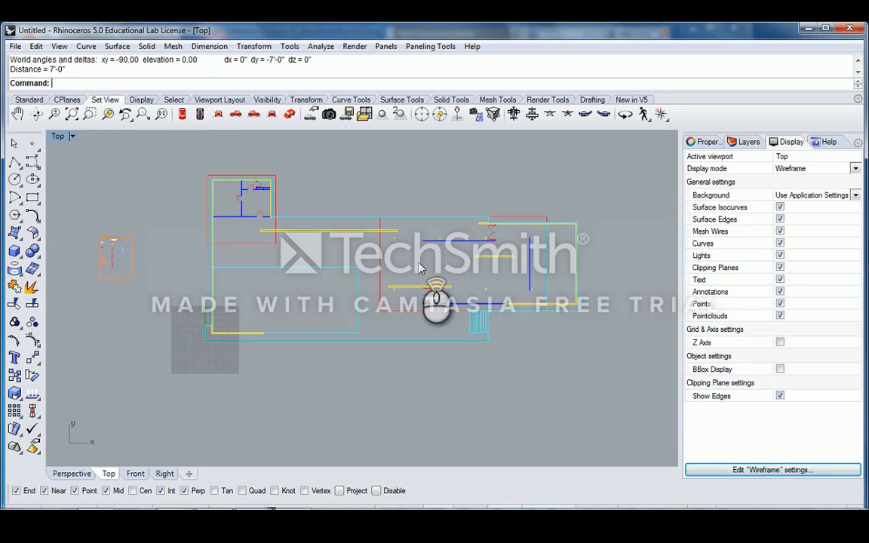
scroll(435, 275, "up", 3)
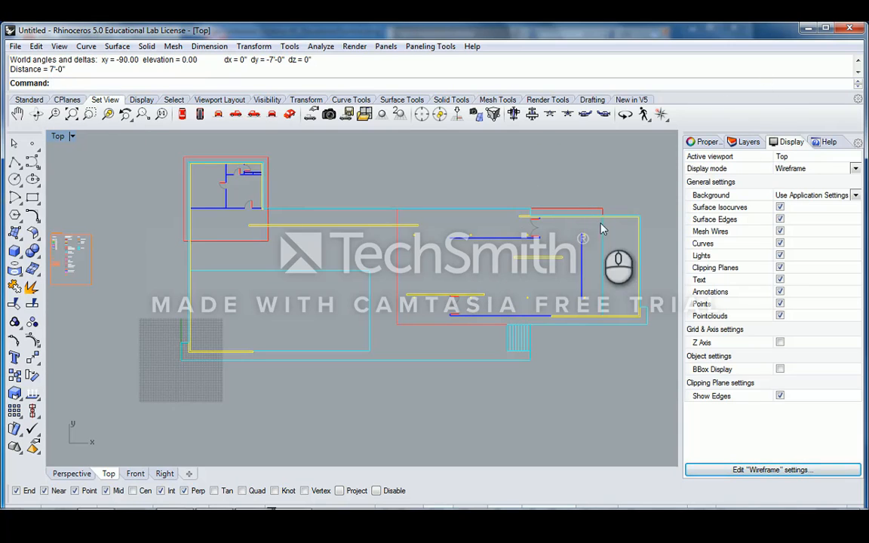
right_click_drag(571, 269, 549, 271)
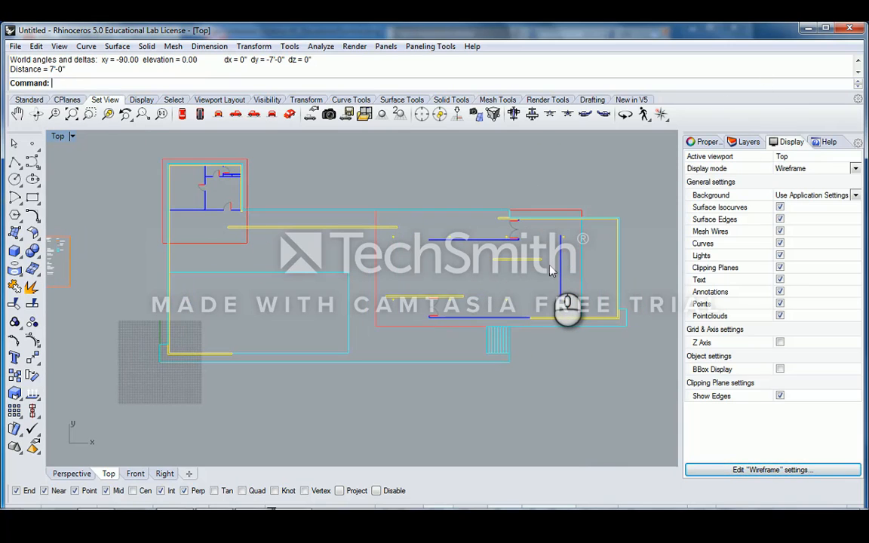
scroll(551, 271, "down", 1)
right_click_drag(442, 281, 452, 279)
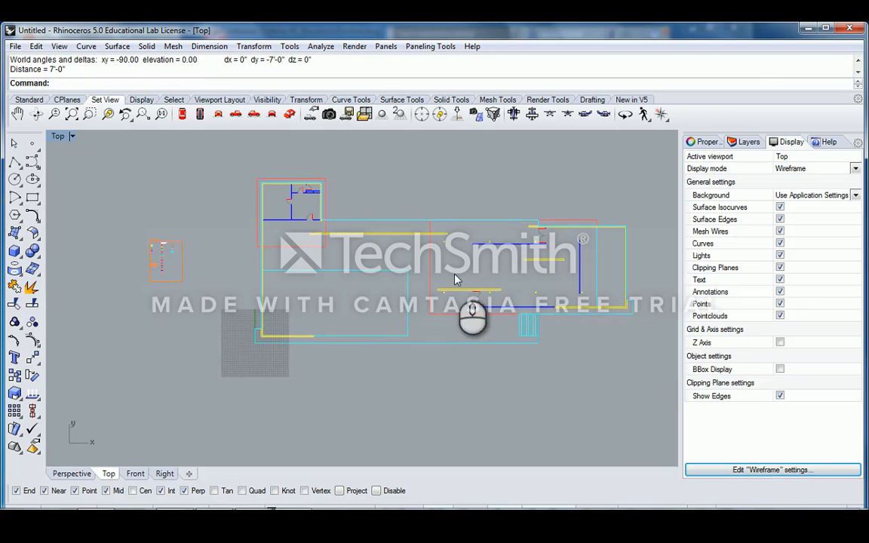
- Restore the four-view layout and maximize the Perspective viewport
double_click(59, 136)
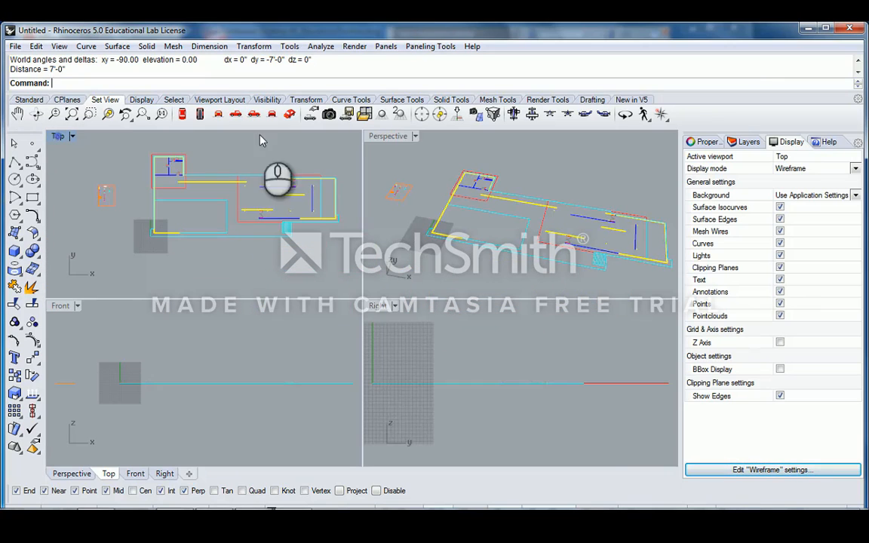
left_click(388, 137)
double_click(390, 136)
left_click_drag(78, 213, 178, 294)
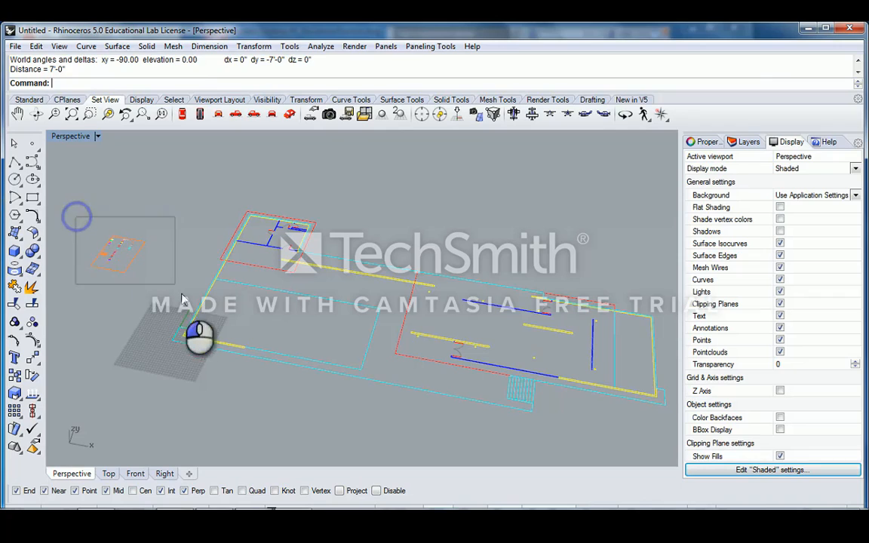
scroll(117, 251, "up", 5)
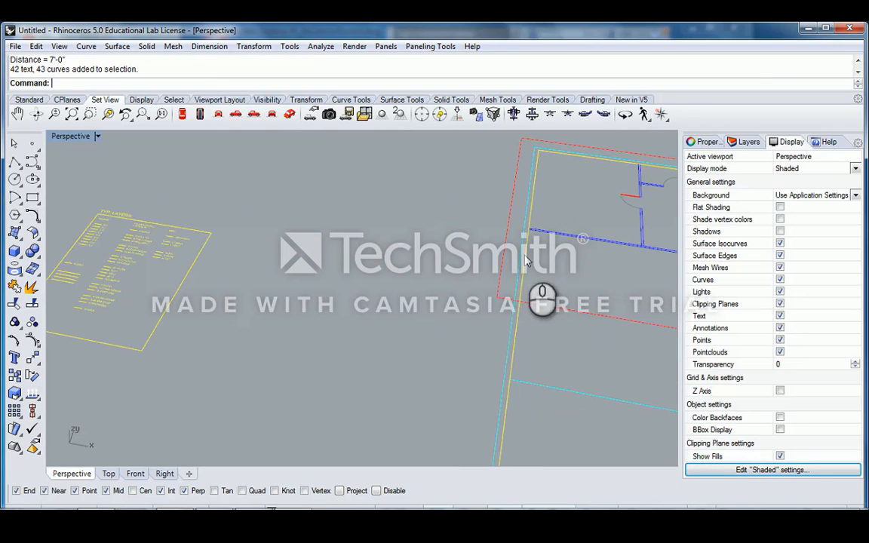
left_click(260, 285)
scroll(260, 285, "down", 6)
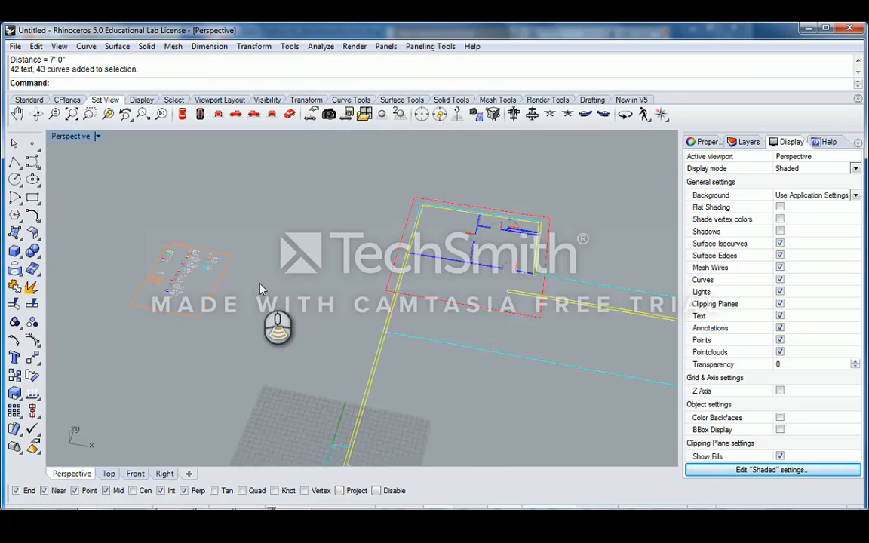
- Show the Layers list with A-DOOR and A-WALL-FRAME, and orbit the plan to an angle
left_click(745, 144)
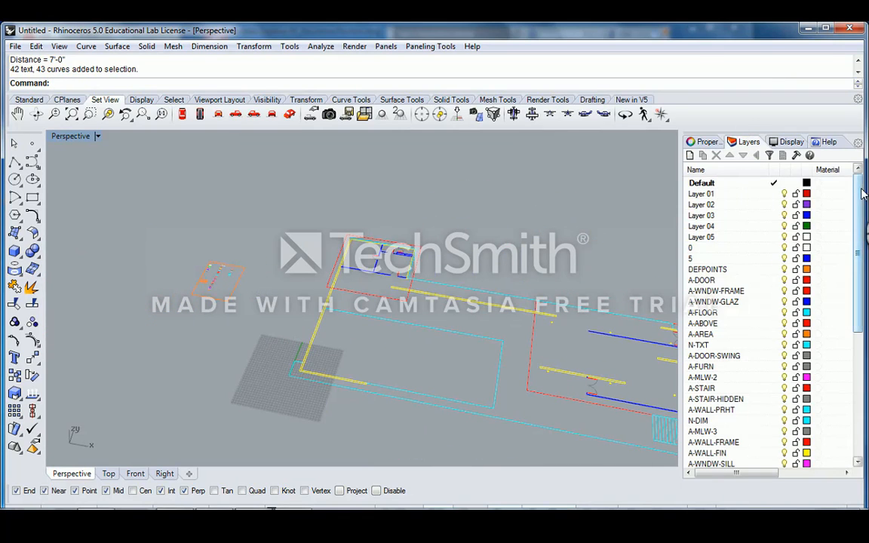
mouse_move(859, 189)
left_mouse_down()
mouse_move(862, 349)
mouse_move(857, 185)
left_mouse_up()
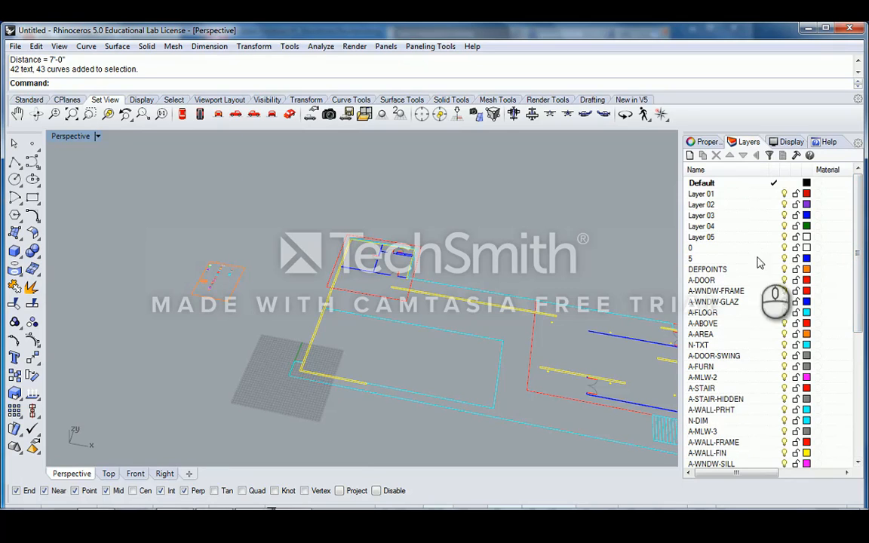
right_click_drag(472, 250, 496, 255)
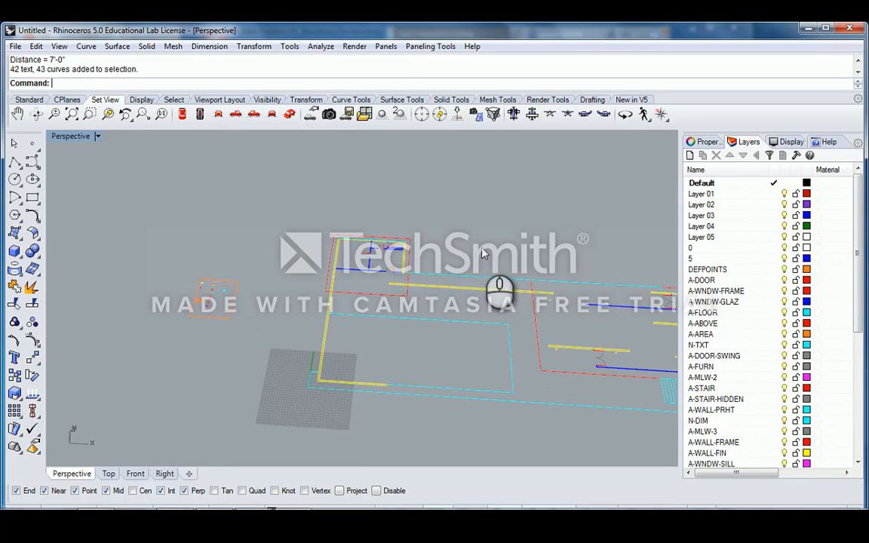
right_click_drag(574, 261, 447, 235)
right_click(447, 234)
left_click(420, 230)
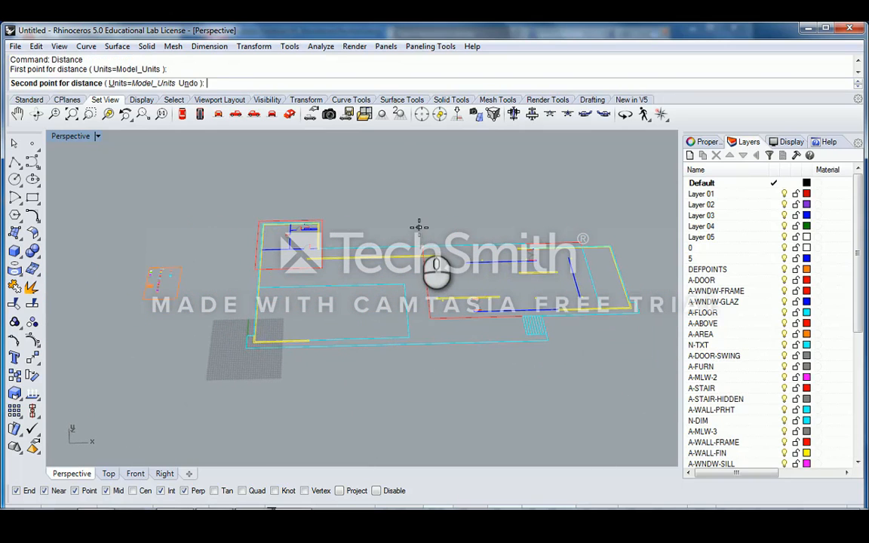
key("Escape")
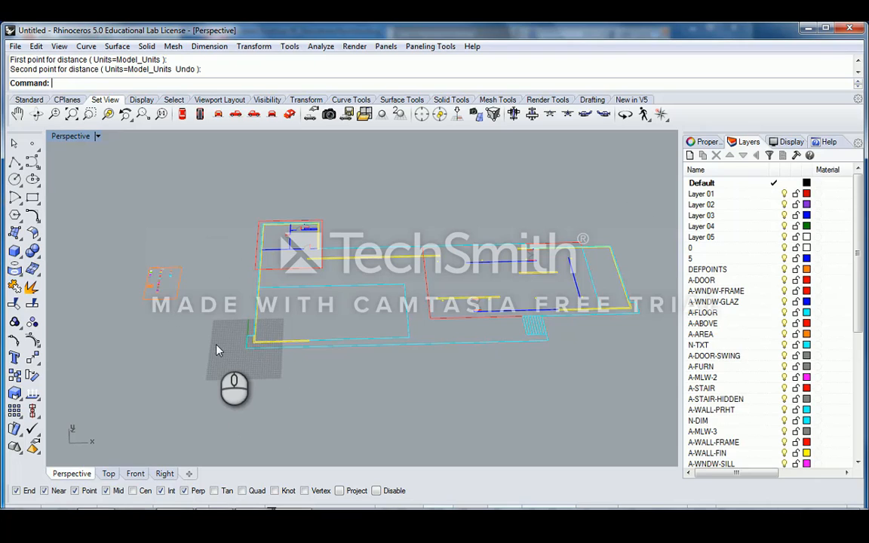
scroll(220, 355, "up", 2)
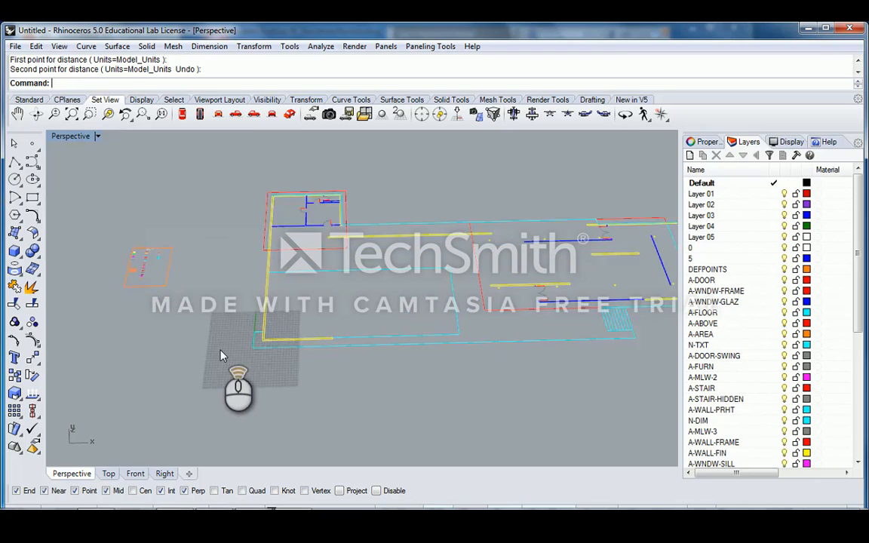
scroll(221, 354, "up", 3)
scroll(221, 356, "down", 2)
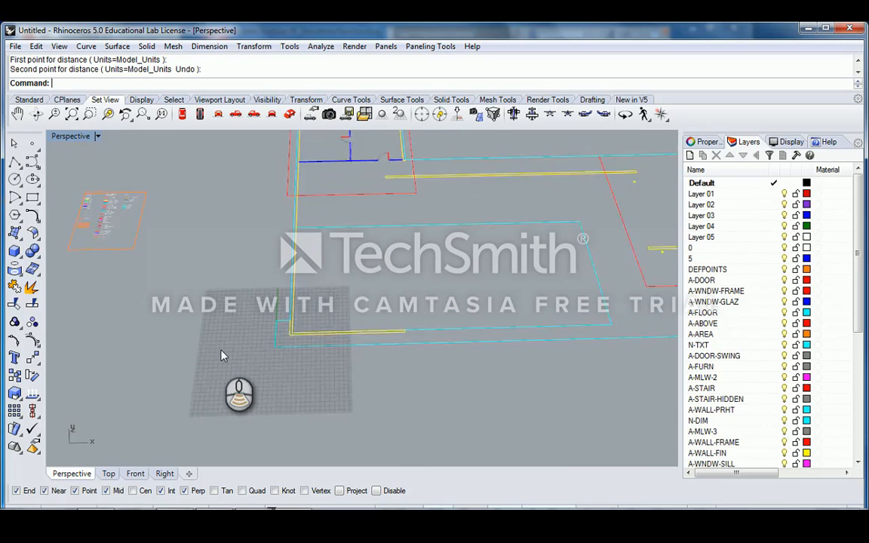
scroll(223, 357, "down", 2)
scroll(223, 356, "down", 2)
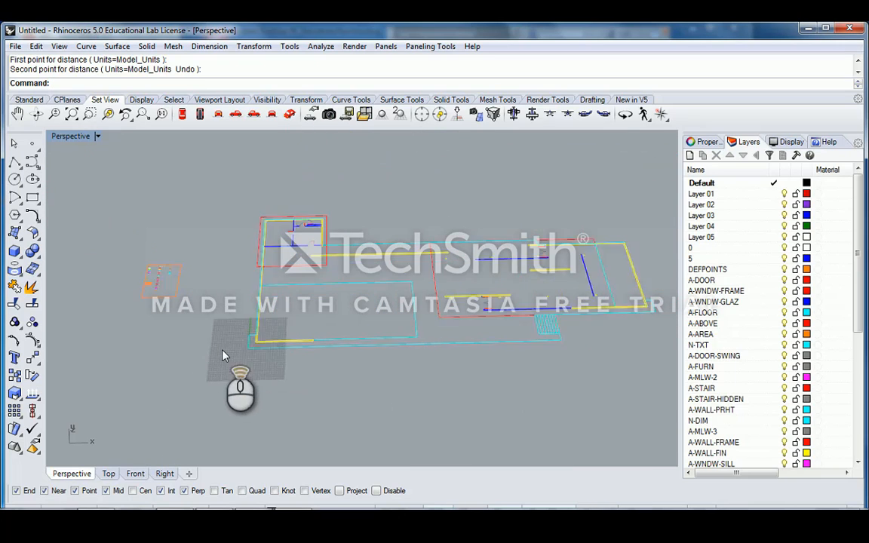
scroll(223, 356, "up", 2)
scroll(223, 356, "down", 3)
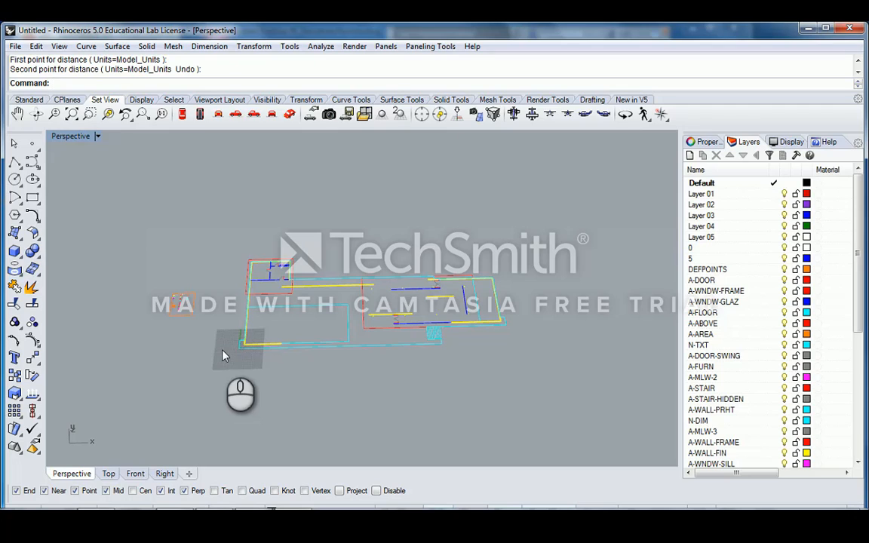
scroll(222, 357, "up", 1)
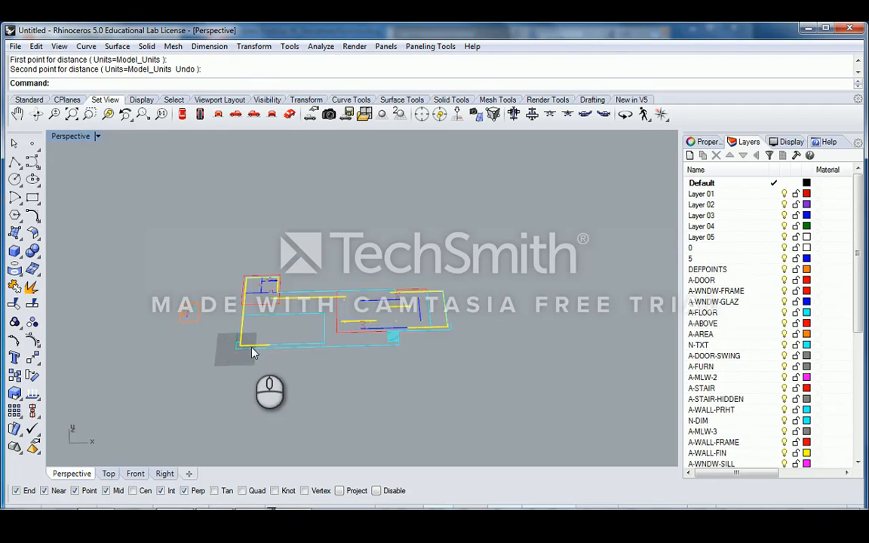
scroll(252, 351, "up", 2)
scroll(251, 320, "down", 2)
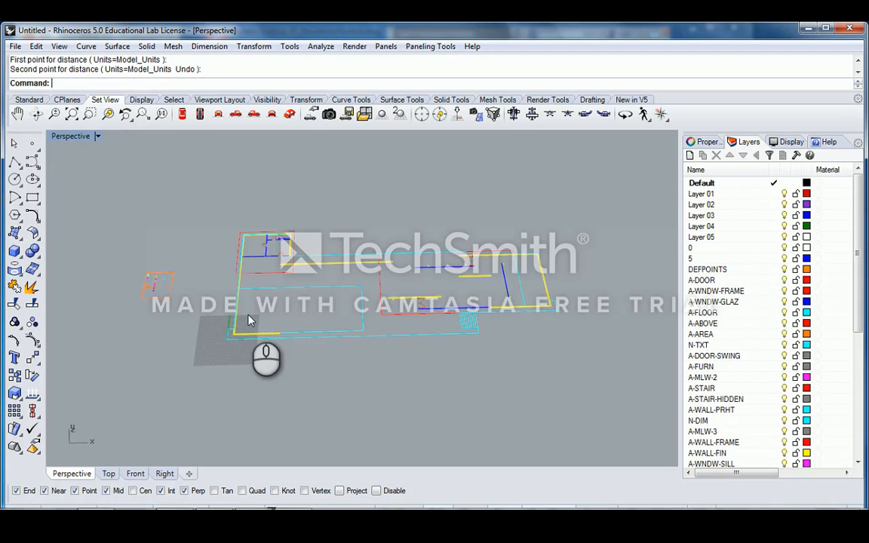
scroll(219, 355, "up", 4)
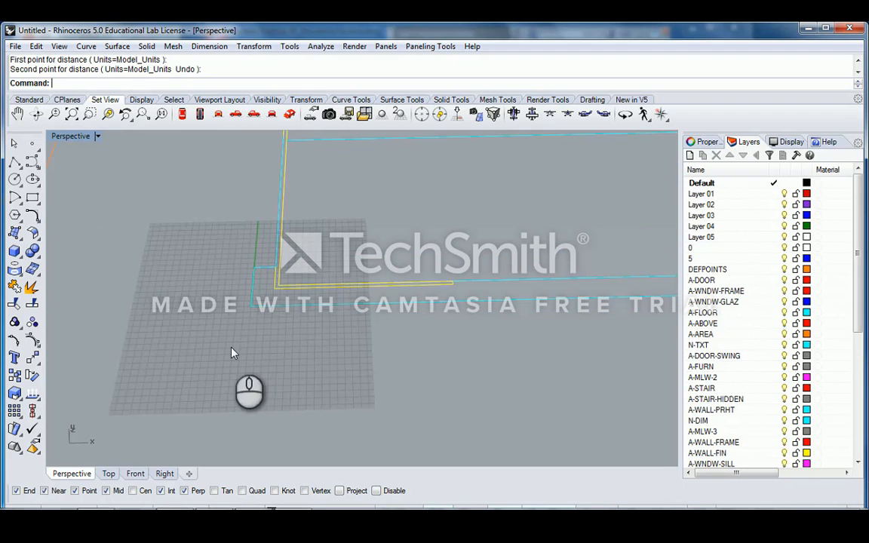
scroll(314, 292, "down", 4)
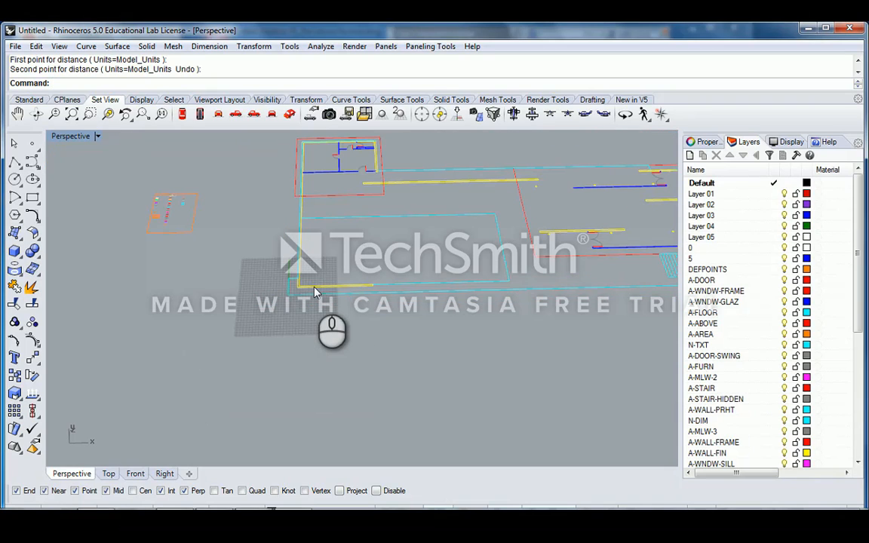
scroll(315, 292, "up", 5)
right_click_drag(315, 293, 260, 296)
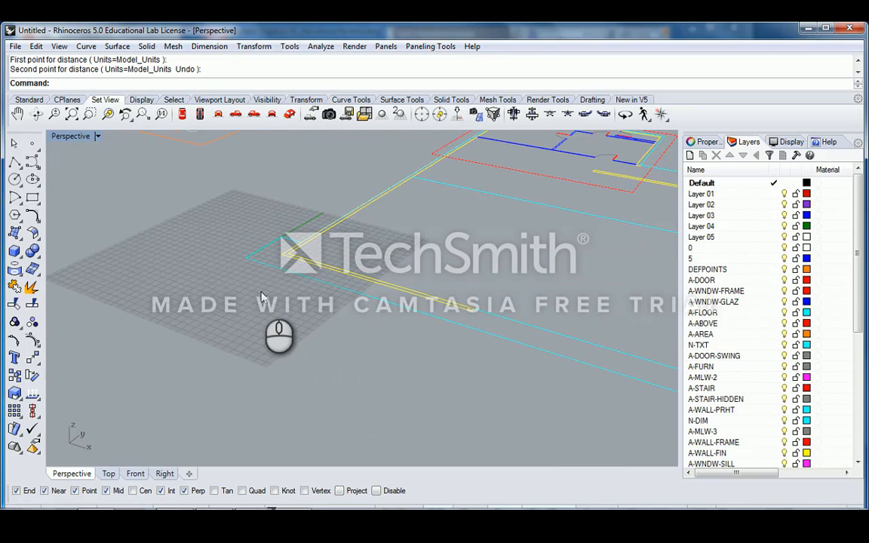
right_click_drag(260, 297, 344, 285)
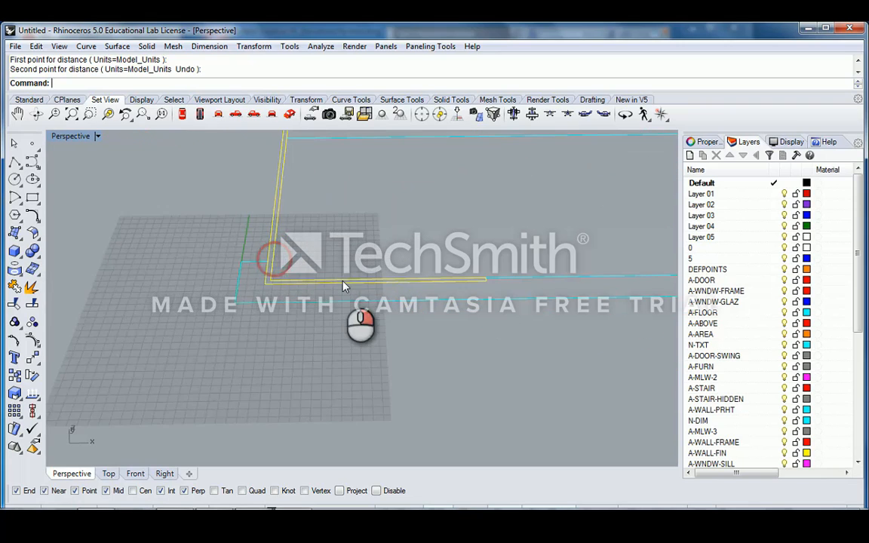
scroll(344, 285, "down", 5)
right_click_drag(293, 344, 295, 297)
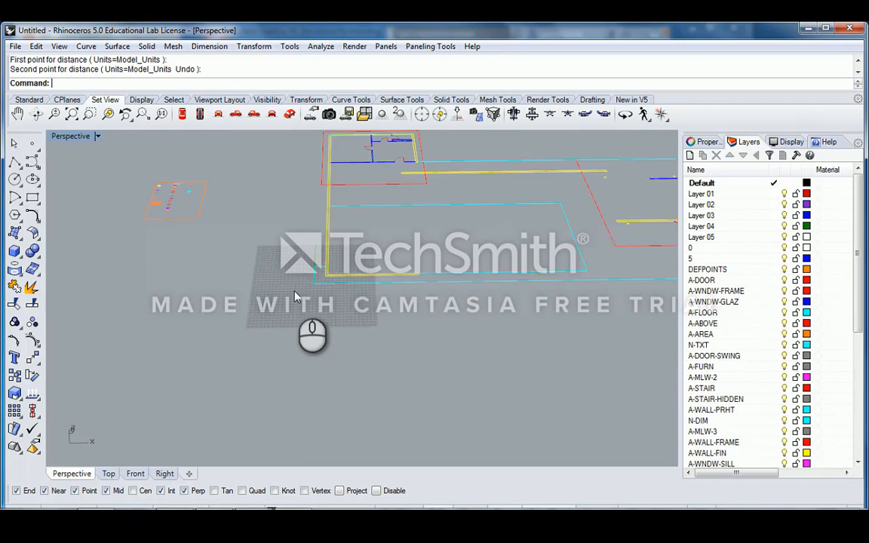
scroll(295, 297, "down", 5)
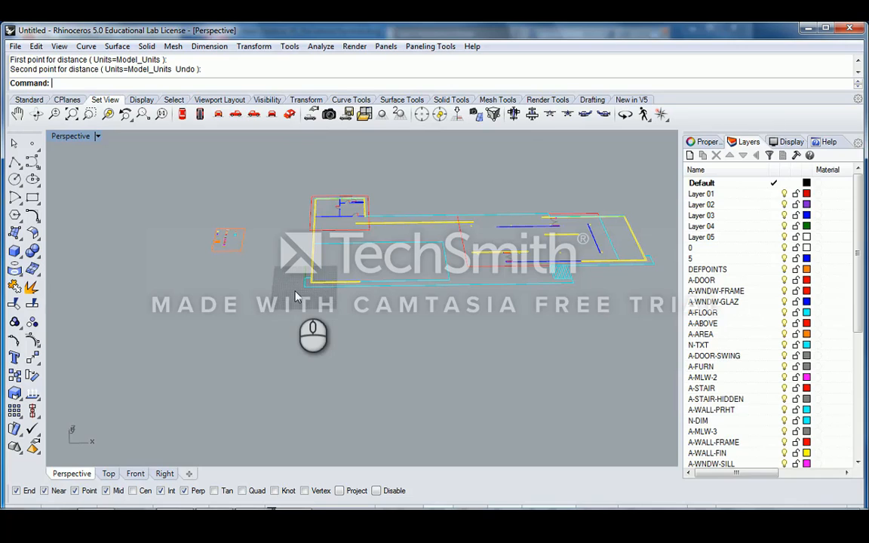
scroll(295, 297, "up", 3)
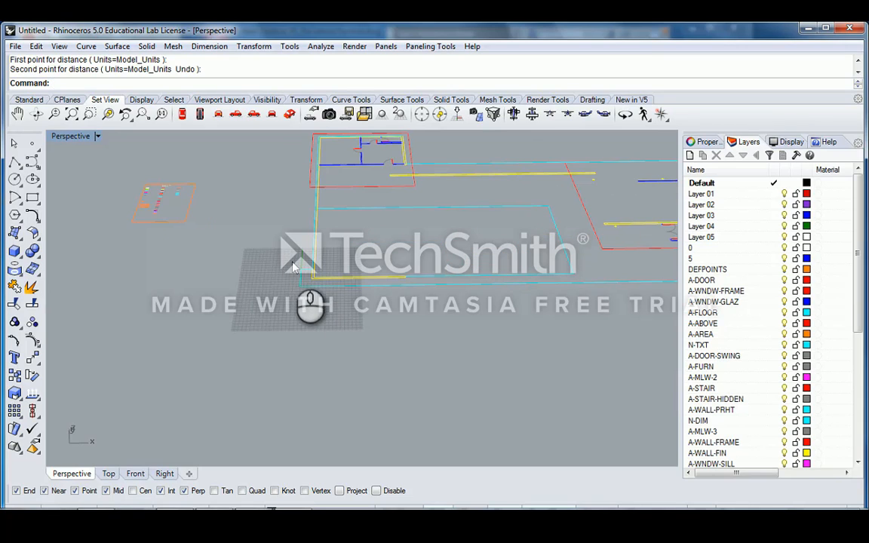
scroll(293, 277, "down", 3)
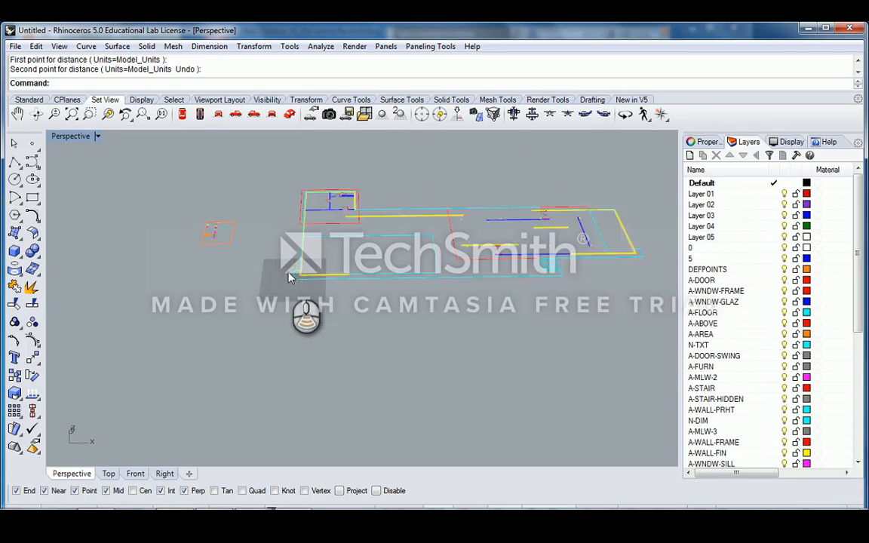
scroll(295, 276, "up", 3)
scroll(295, 276, "down", 2)
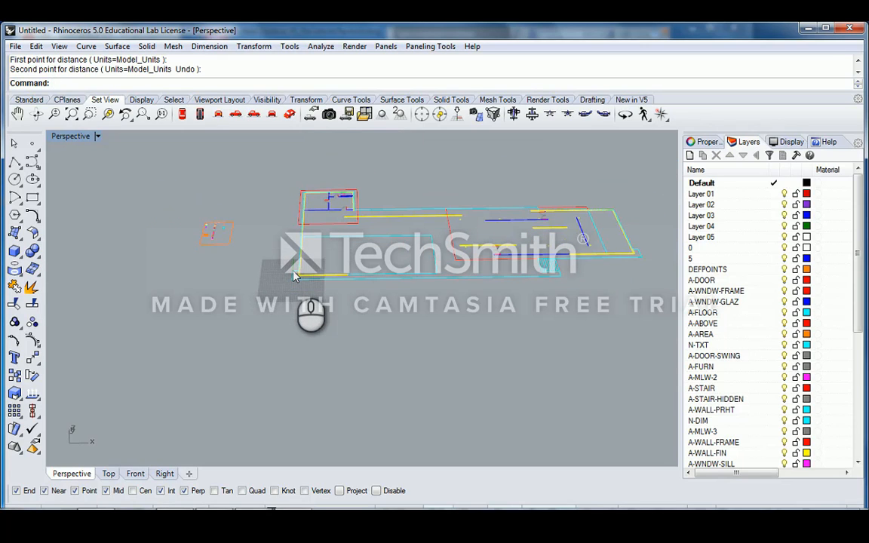
scroll(294, 276, "up", 4)
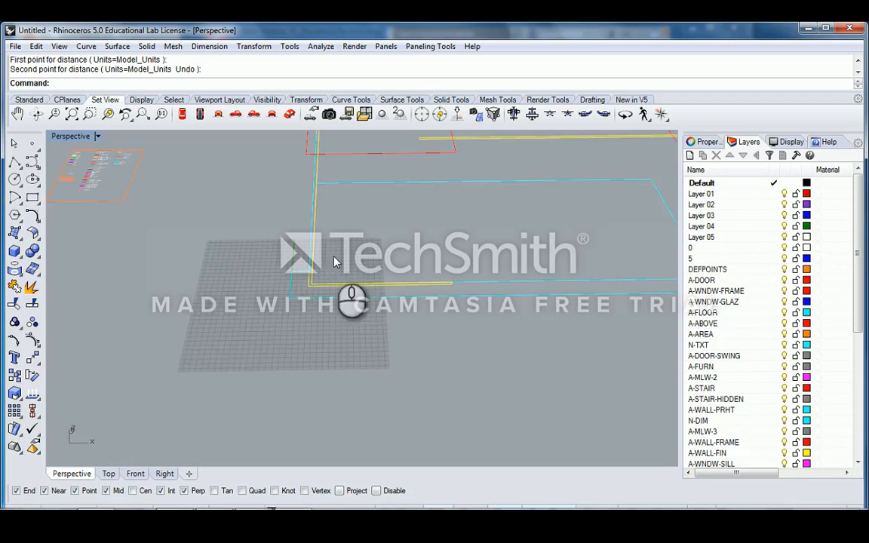
scroll(334, 274, "down", 3)
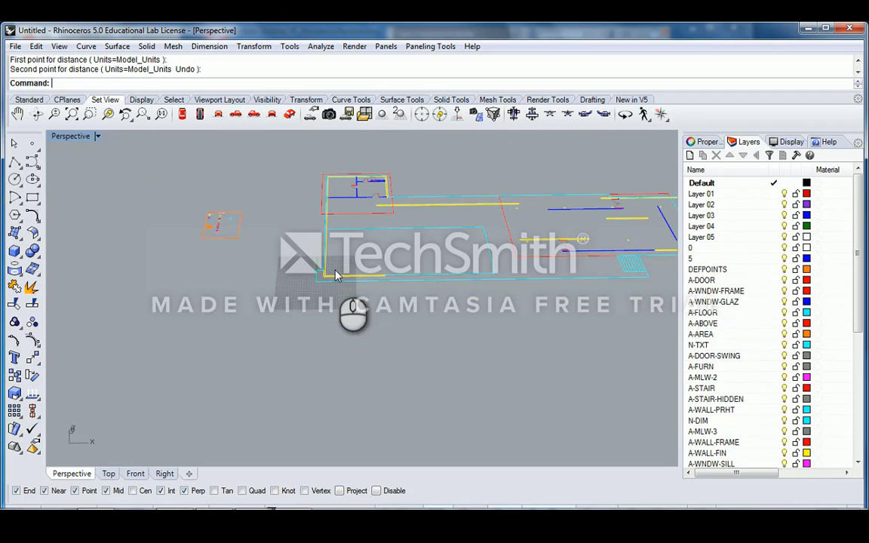
right_click_drag(500, 246, 339, 276, "shift")
left_click(512, 345)
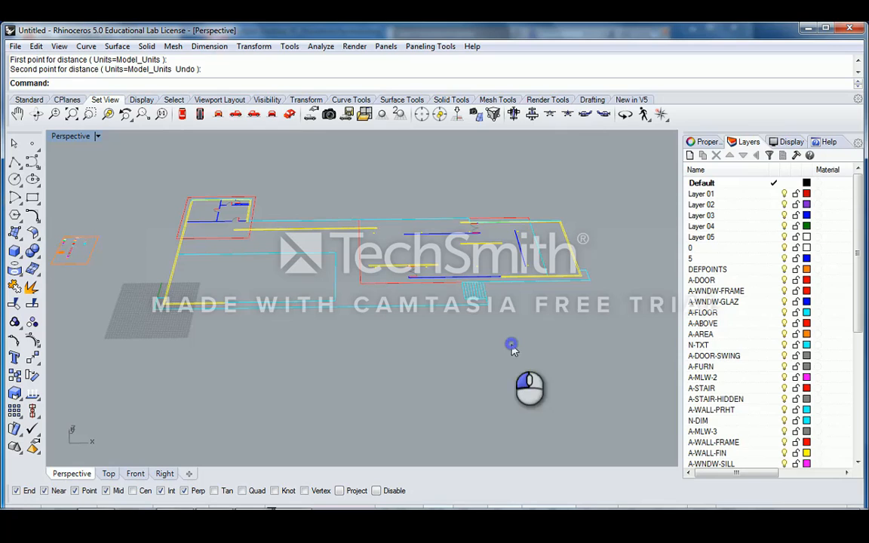
left_click(373, 306)
right_click_drag(425, 319, 309, 261)
left_click(349, 227)
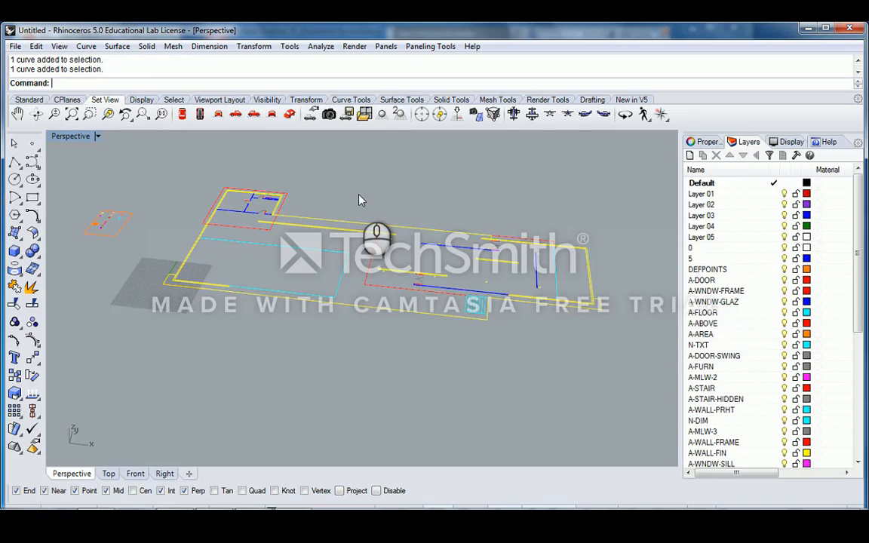
left_click(359, 196)
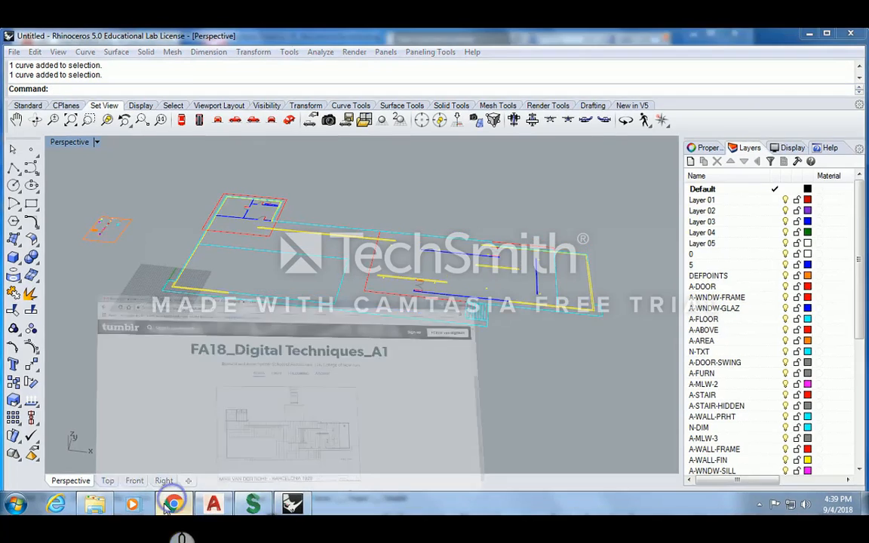
- Bring Chrome forward on the Gmail inbox tab
left_click(169, 504)
left_click(76, 35)
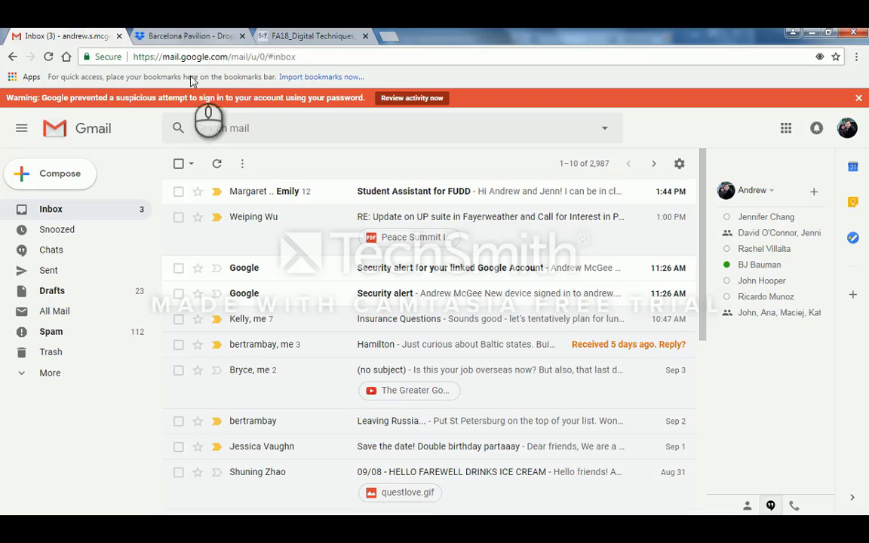
left_click(204, 57)
left_click(310, 56)
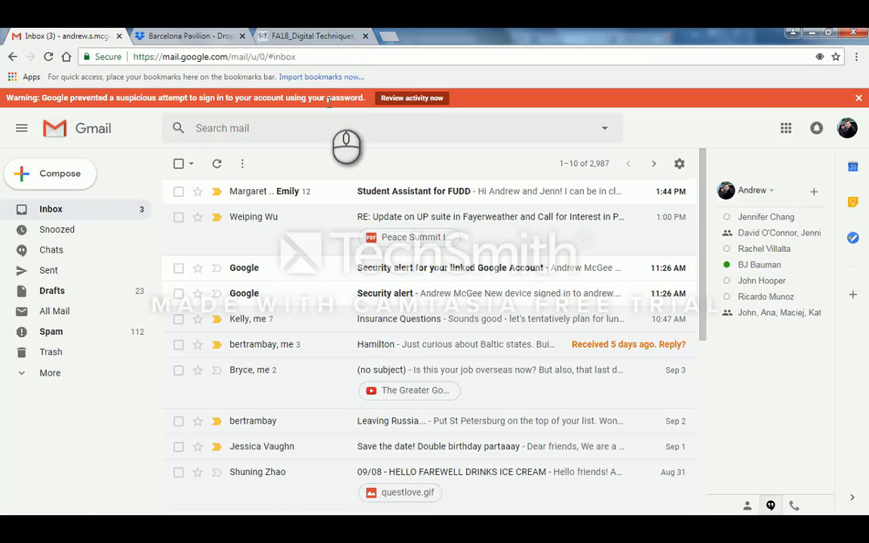
double_click(332, 57)
left_click(333, 57)
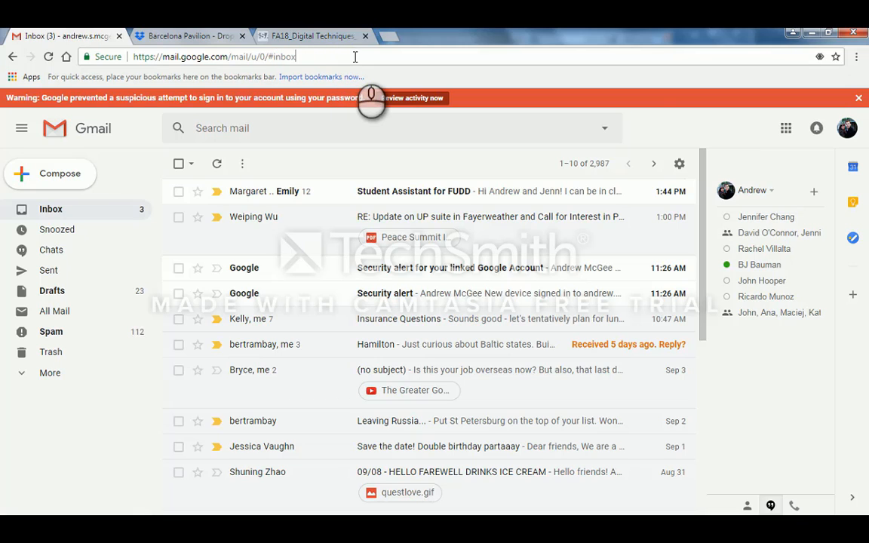
- Leave a blank new tab open and return to the Gmail inbox
key("ctrl+t")
type("m")
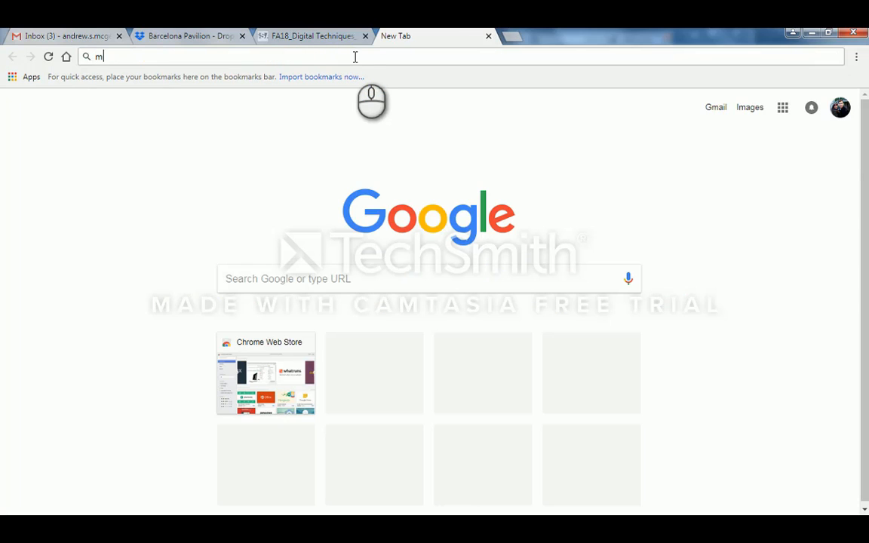
type("yp")
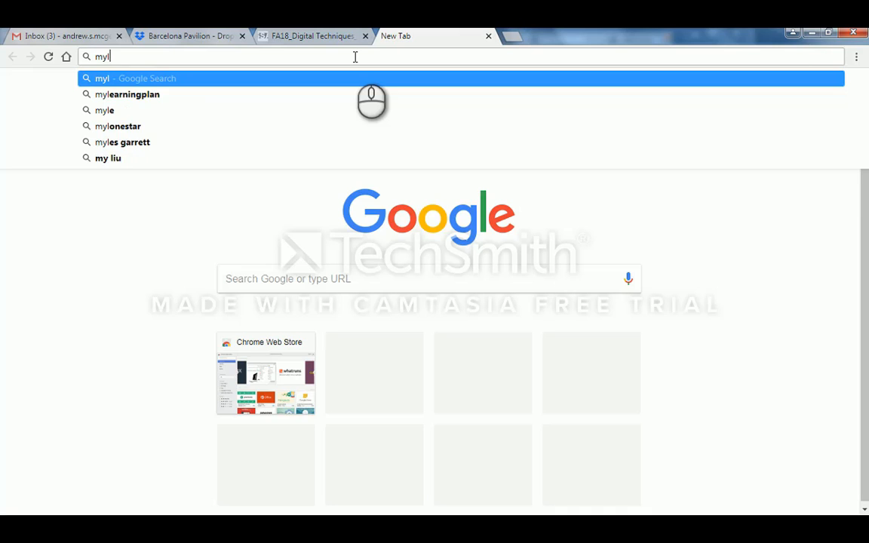
key("Escape")
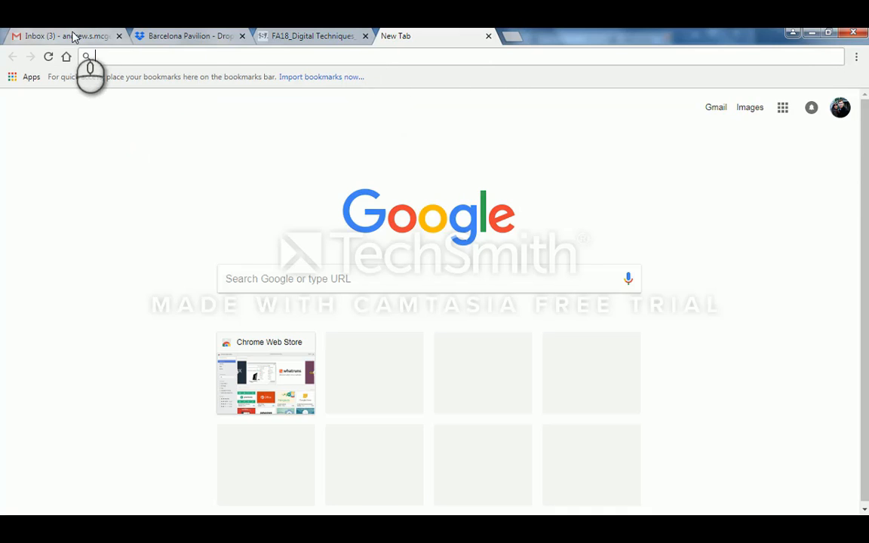
left_click(75, 36)
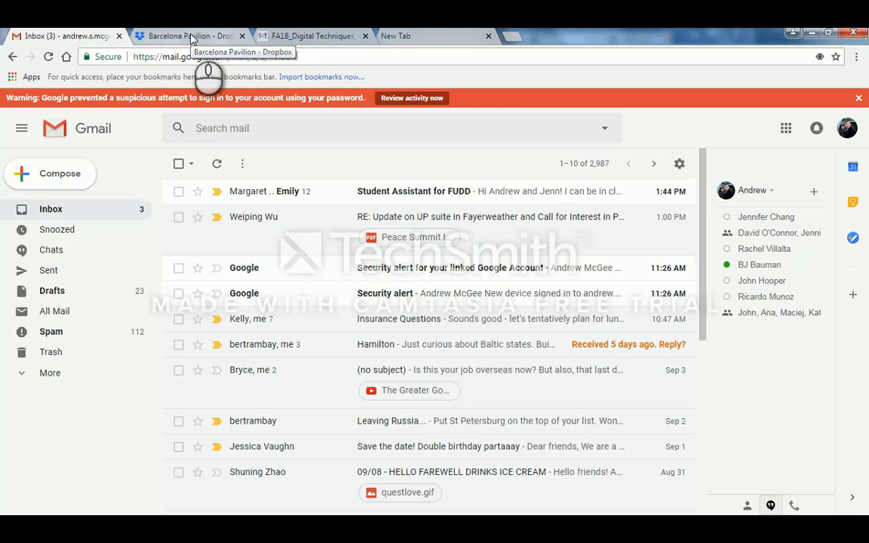
left_click(191, 38)
left_click(77, 37)
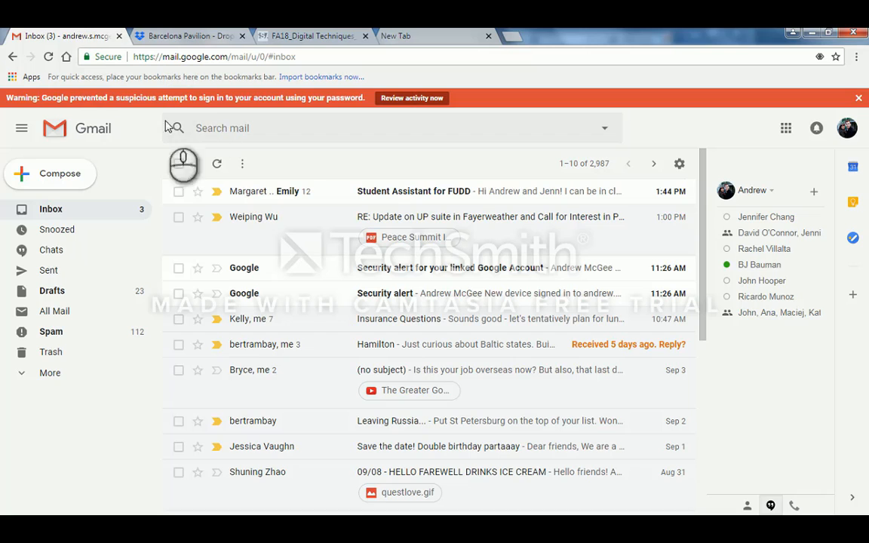
- Compose a new email addressed to the recipient's school e-mail address
left_click(61, 174)
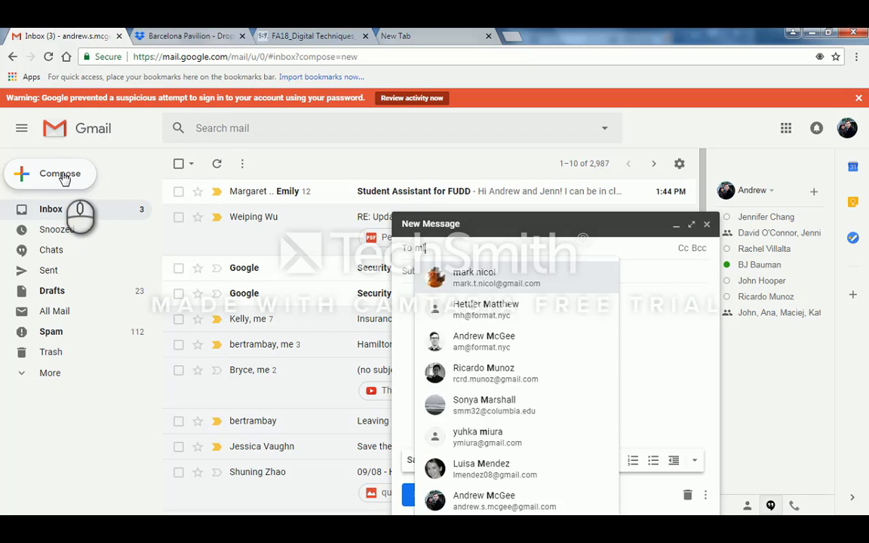
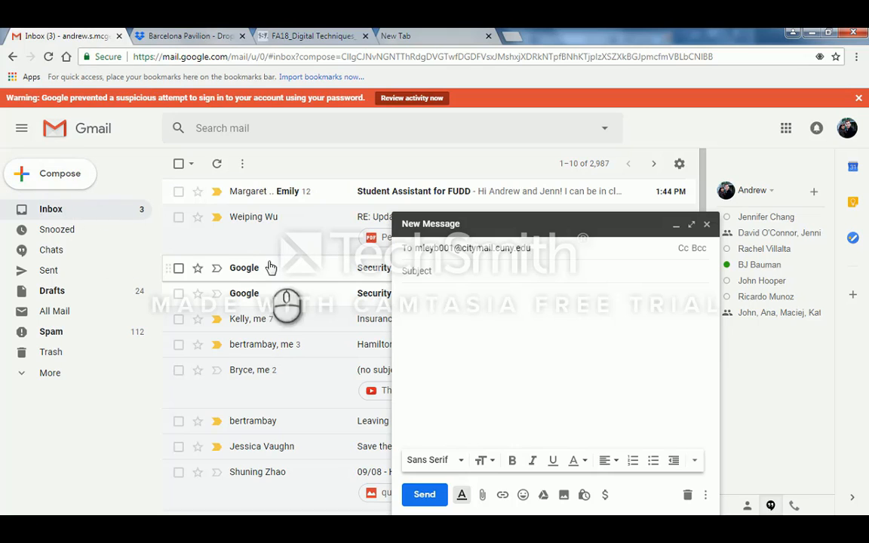
left_click(431, 278)
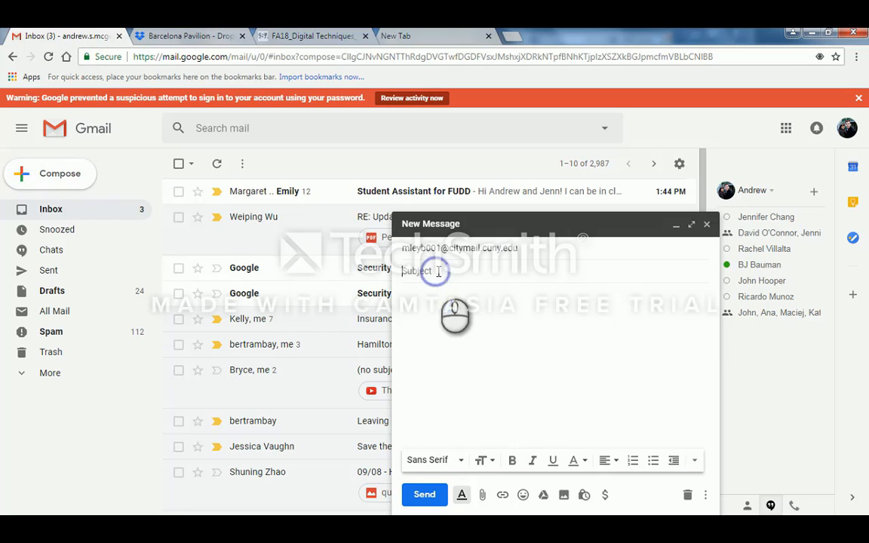
- Attach PL_Barcelona Pavilion.dwg from the Downloads folder
left_click(482, 495)
left_click(64, 128)
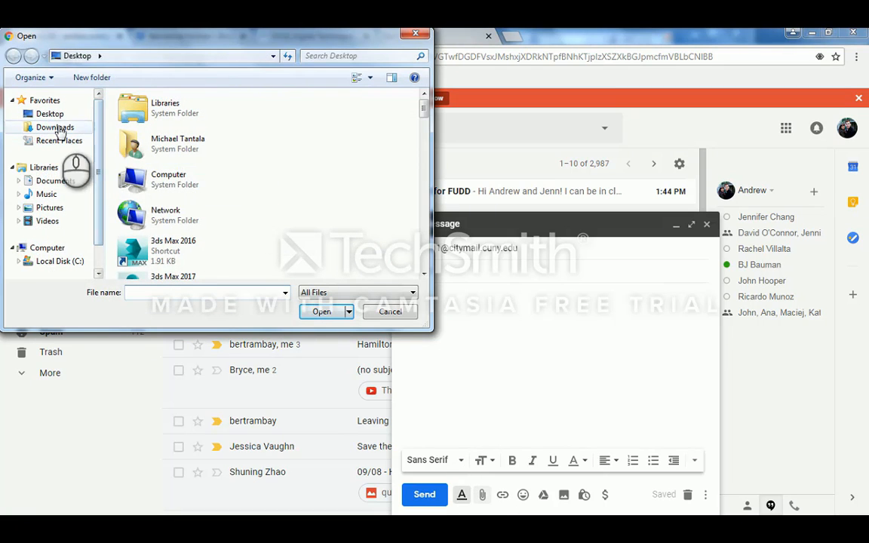
left_click(223, 137)
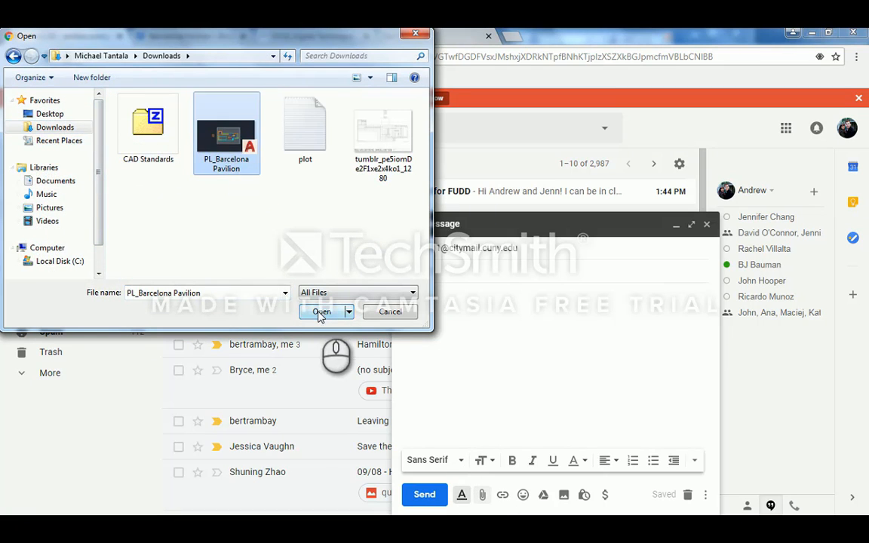
left_click(323, 311)
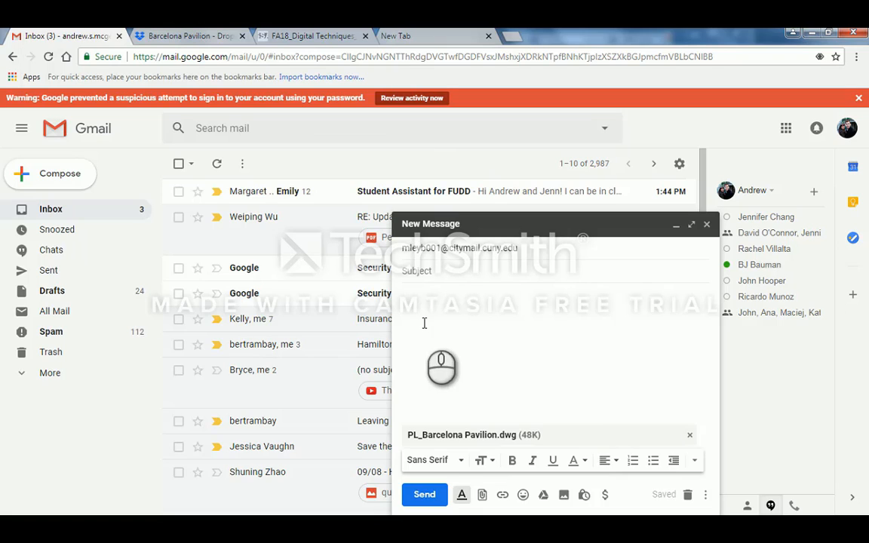
- Give the email the subject 'CAD File' and send it
left_click(431, 274)
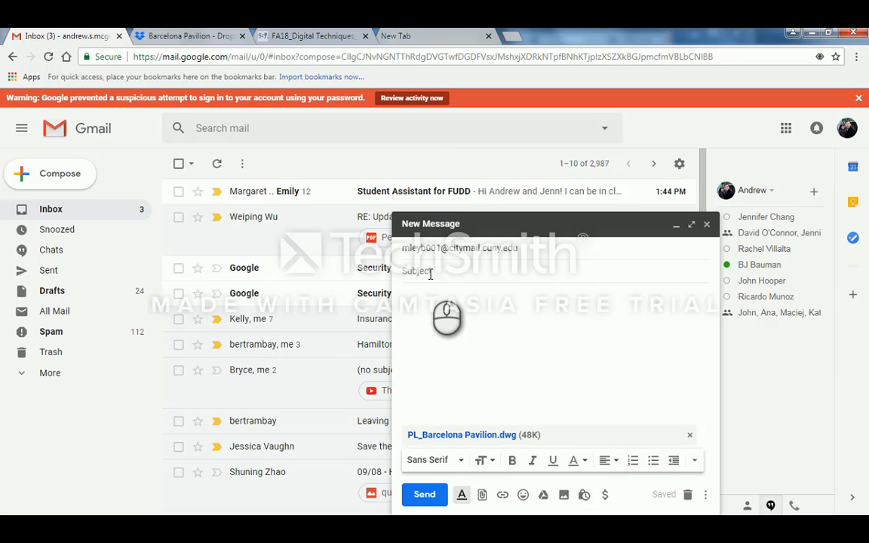
type("CAD File")
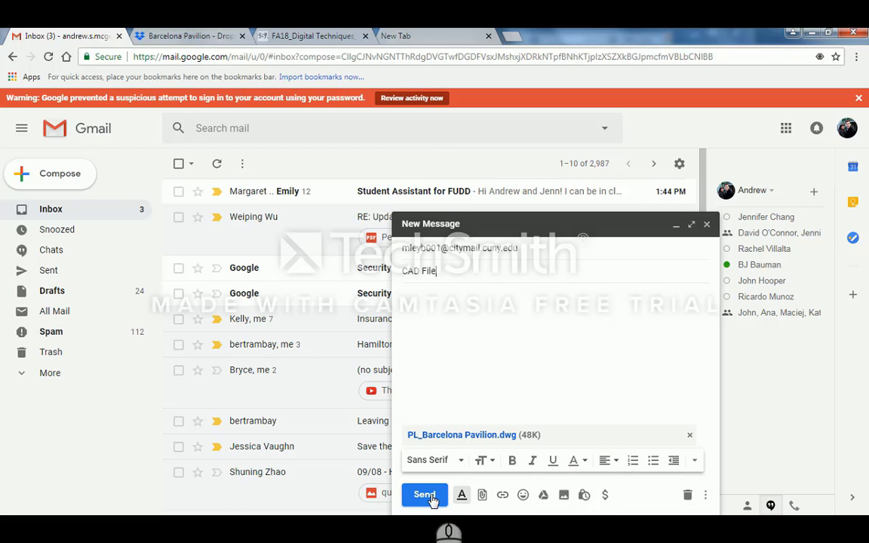
left_click(425, 496)
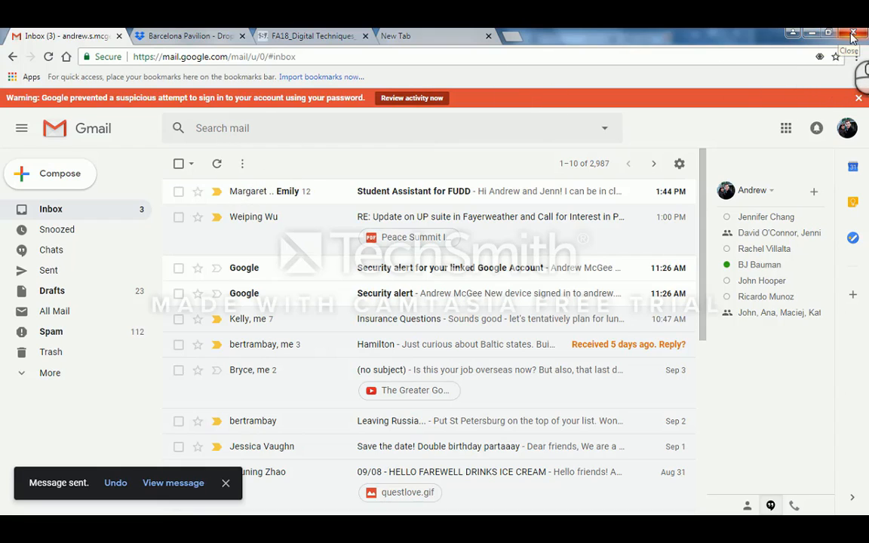
- Minimize Chrome to return to Rhino and orbit the Perspective view of the plan
left_click(811, 33)
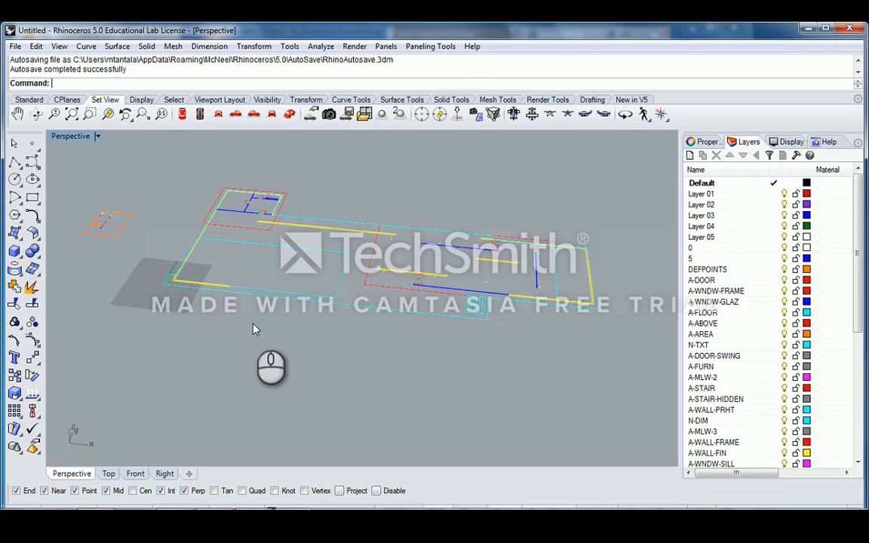
right_click_drag(254, 332, 339, 315)
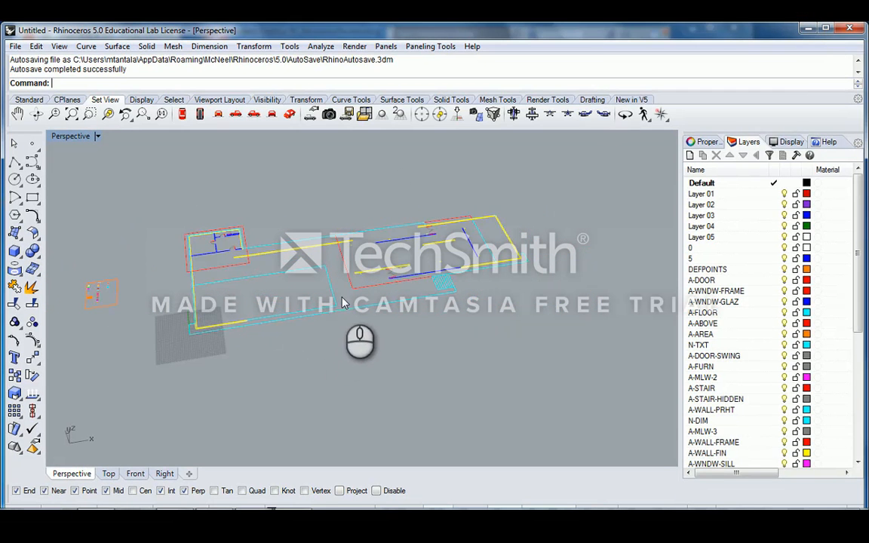
right_click_drag(286, 282, 379, 284)
scroll(387, 258, "up", 2)
left_click(386, 251)
left_click(404, 221)
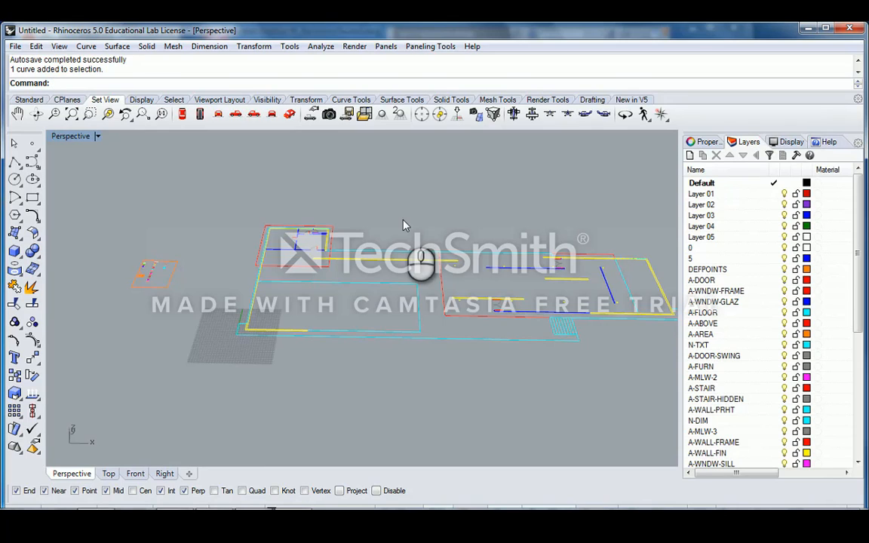
- Orbit the Perspective view further and select the plan's outer boundary curve
mouse_move(404, 225)
right_mouse_down()
mouse_move(435, 226)
mouse_move(499, 260)
mouse_move(413, 252)
right_mouse_up()
left_click(342, 254)
left_click(363, 220)
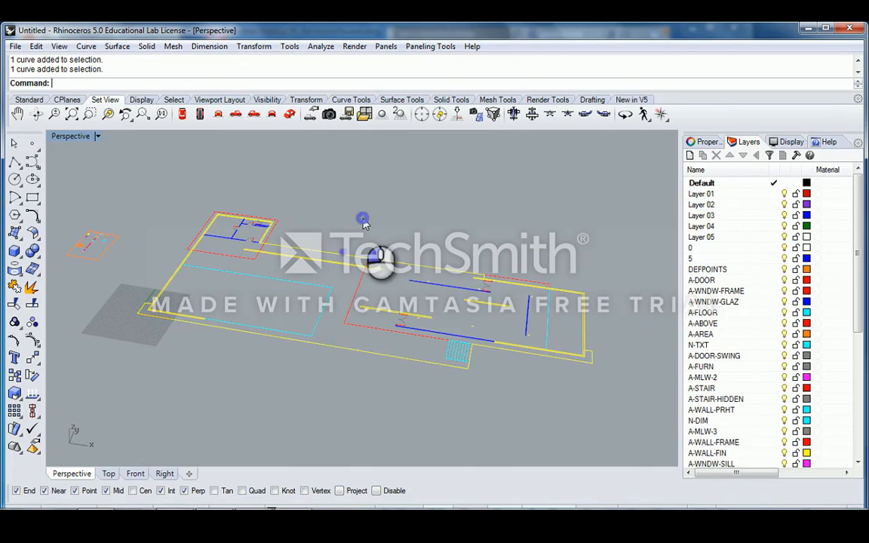
left_click(314, 251)
left_click(338, 231)
mouse_move(344, 237)
right_mouse_down()
mouse_move(351, 254)
mouse_move(392, 279)
right_mouse_up()
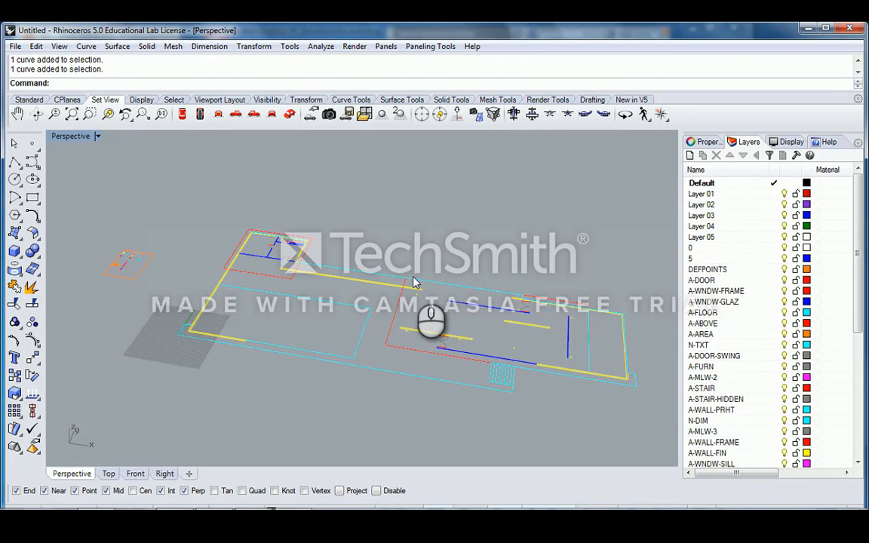
right_click_drag(371, 252, 431, 254)
mouse_move(337, 261)
right_mouse_down()
mouse_move(335, 285)
mouse_move(369, 272)
mouse_move(351, 255)
right_mouse_up()
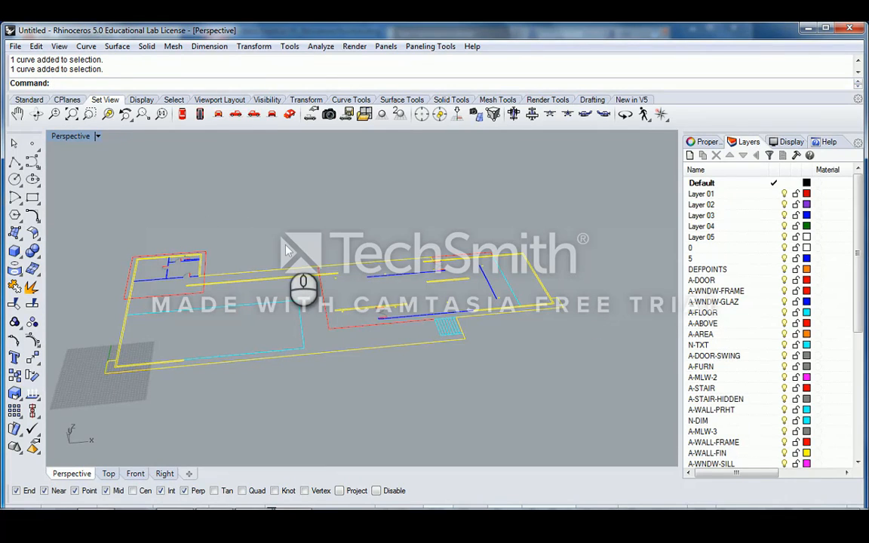
right_click_drag(291, 240, 365, 274)
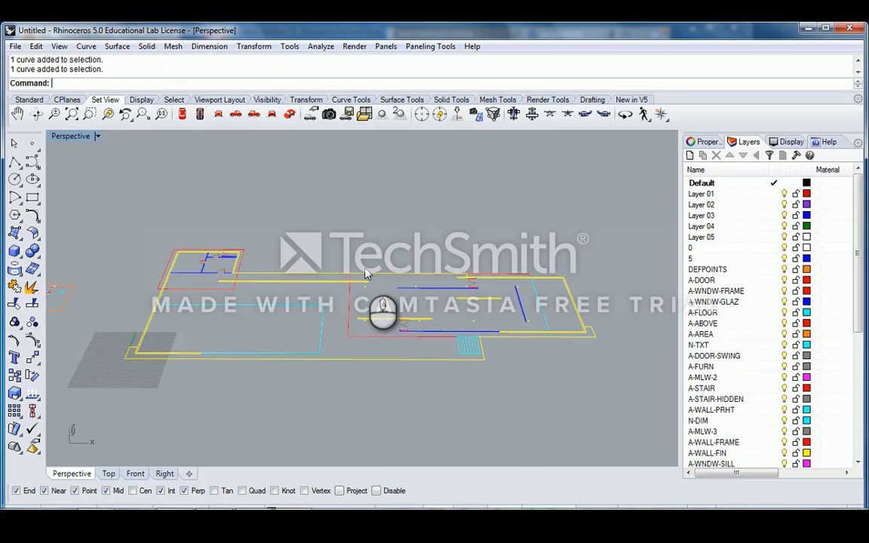
right_click_drag(279, 273, 356, 281)
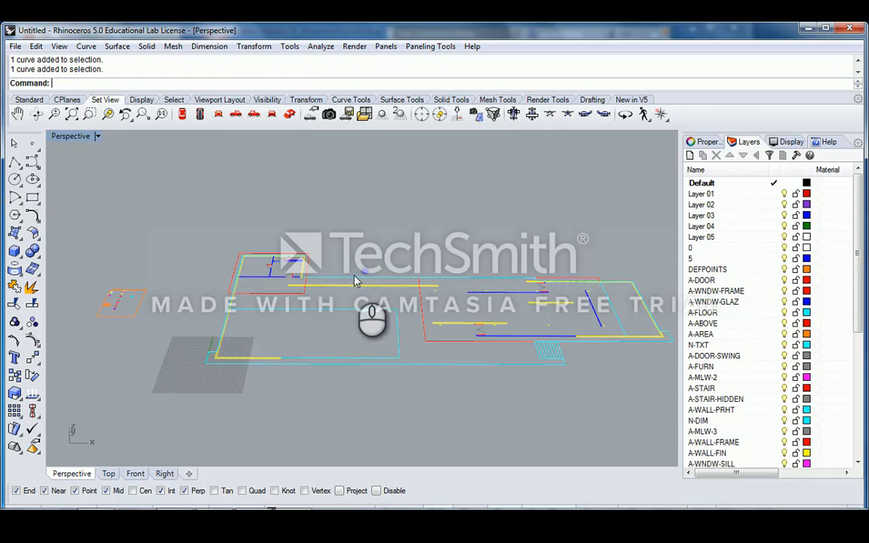
left_click(356, 280)
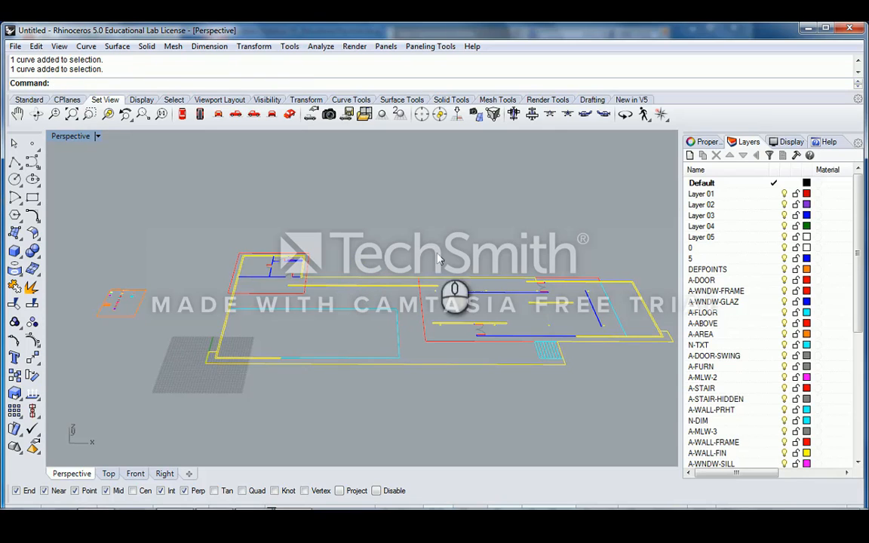
- Check the outer curve's layer in the Properties panel, then orbit around the plan
left_click(705, 144)
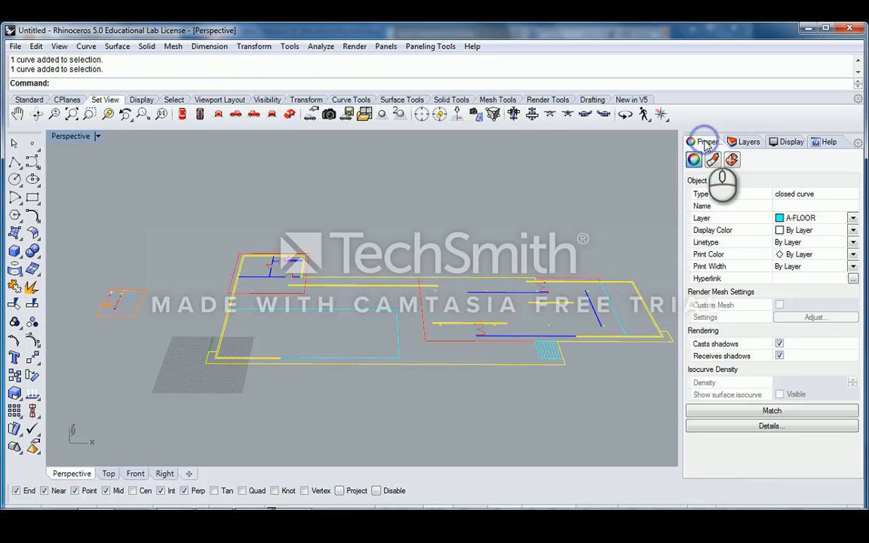
left_click(567, 229)
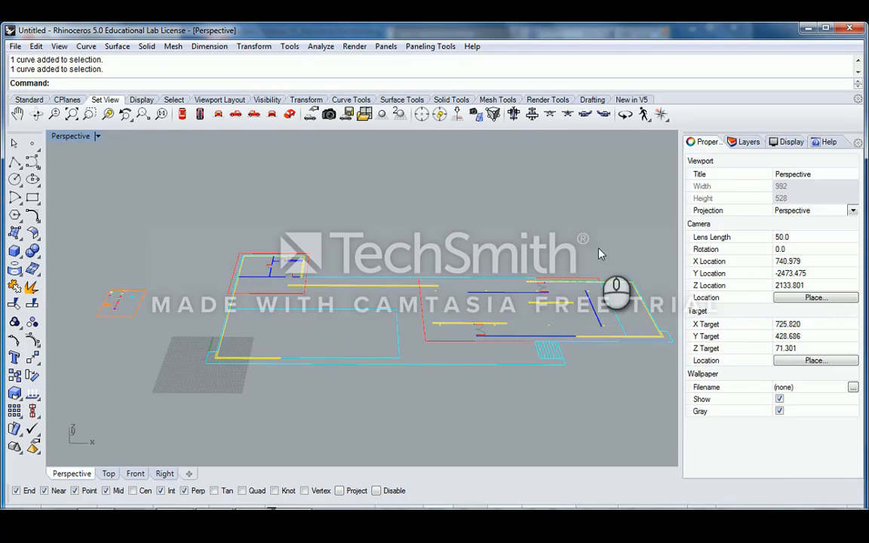
right_click_drag(598, 240, 372, 263)
scroll(372, 263, "down", 5)
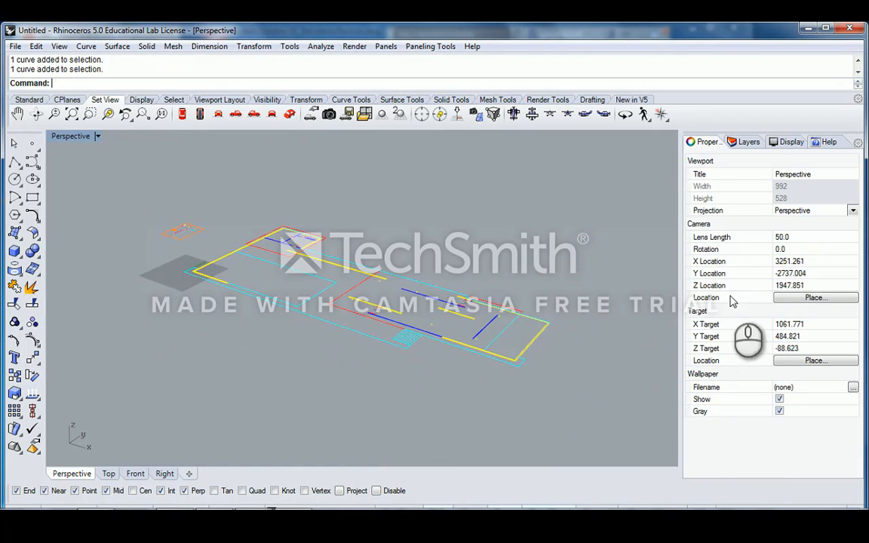
right_click_drag(469, 297, 443, 299)
scroll(445, 298, "up", 3)
scroll(535, 295, "up", 7)
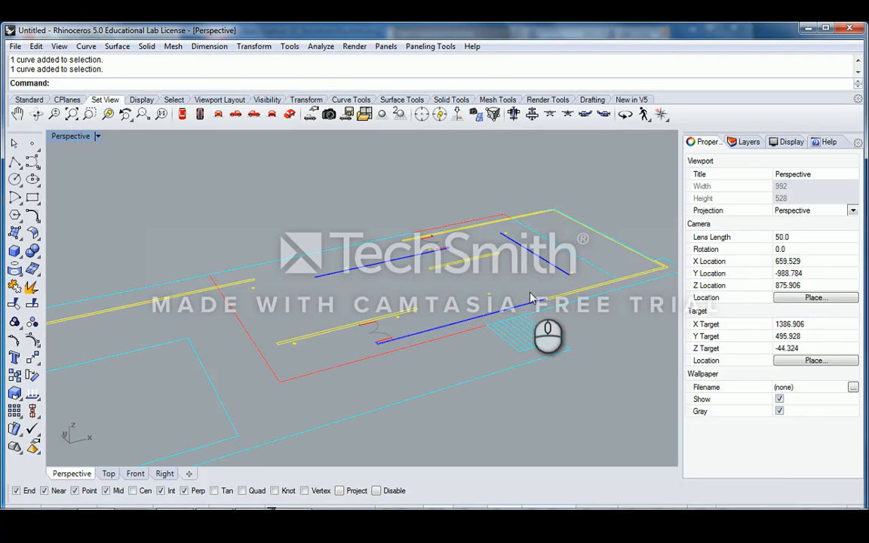
scroll(509, 276, "down", 8)
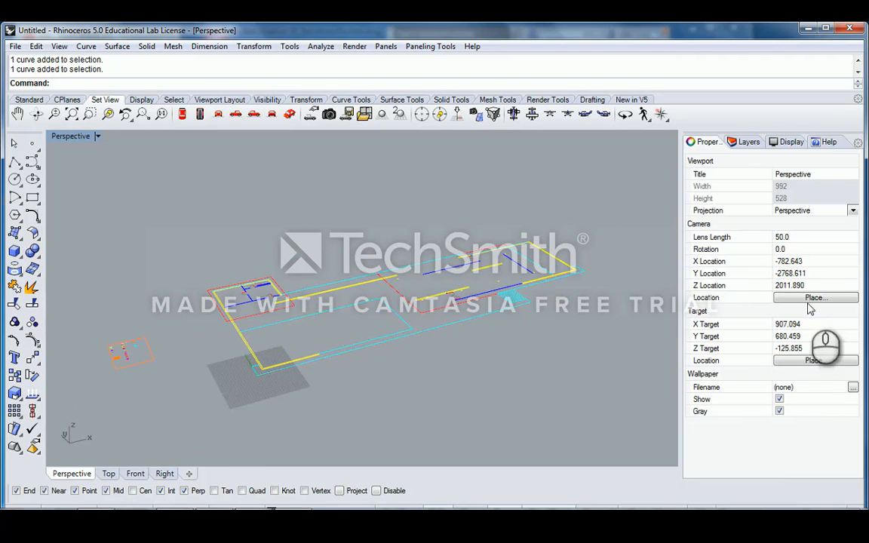
right_click_drag(591, 326, 442, 291)
scroll(391, 295, "down", 4)
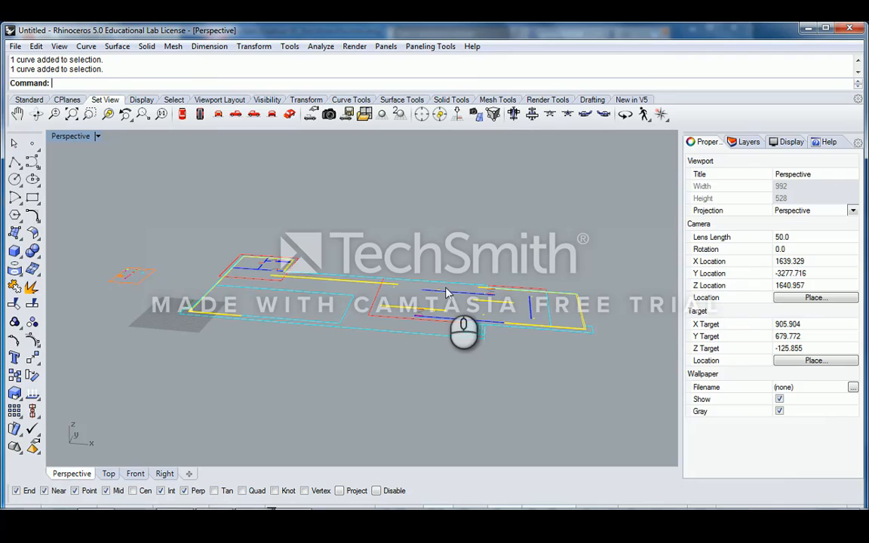
scroll(446, 293, "up", 2)
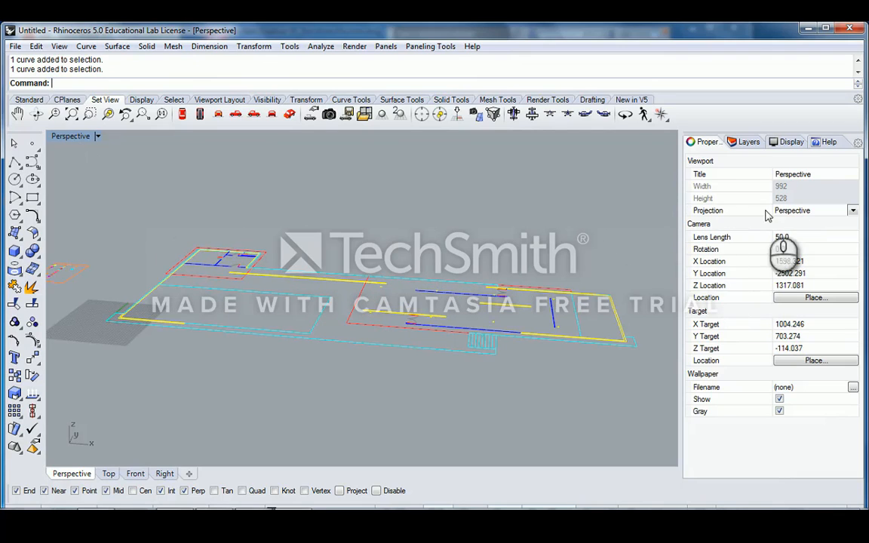
right_click_drag(459, 264, 274, 280)
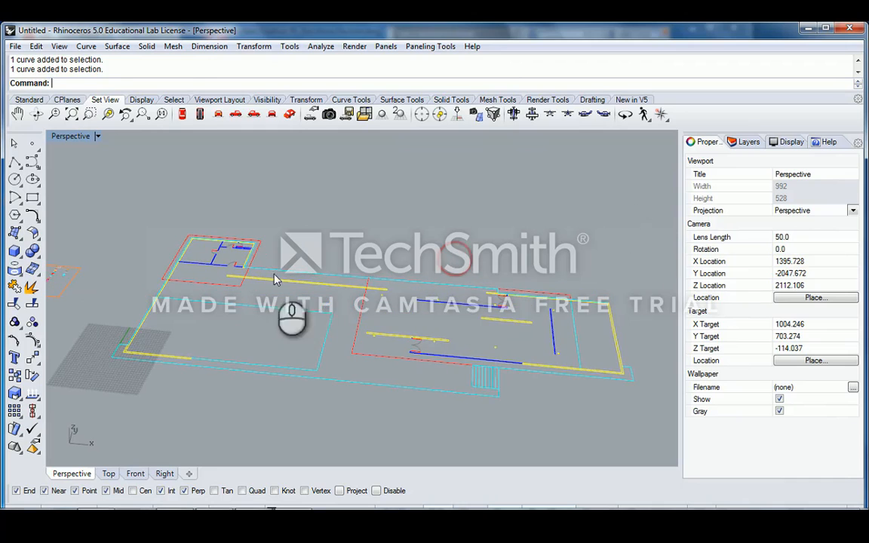
- Check the layers of the closed floor curves, including one on A-ABOVE
left_click(323, 277)
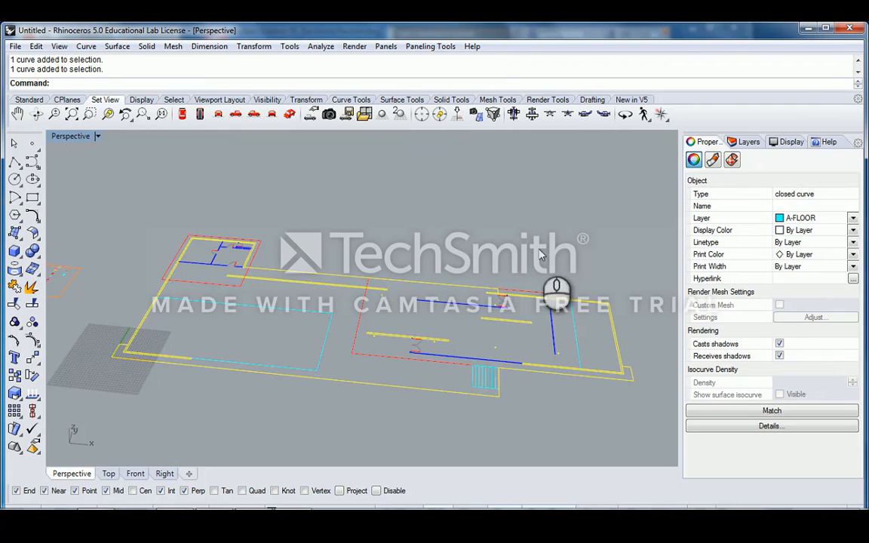
left_click(456, 299)
left_click(426, 283)
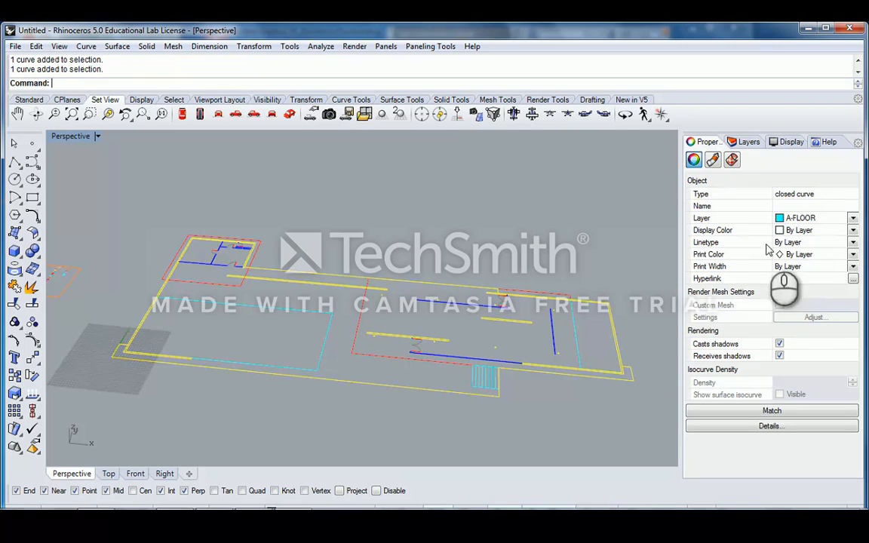
right_click_drag(423, 246, 276, 274)
scroll(210, 297, "up", 4)
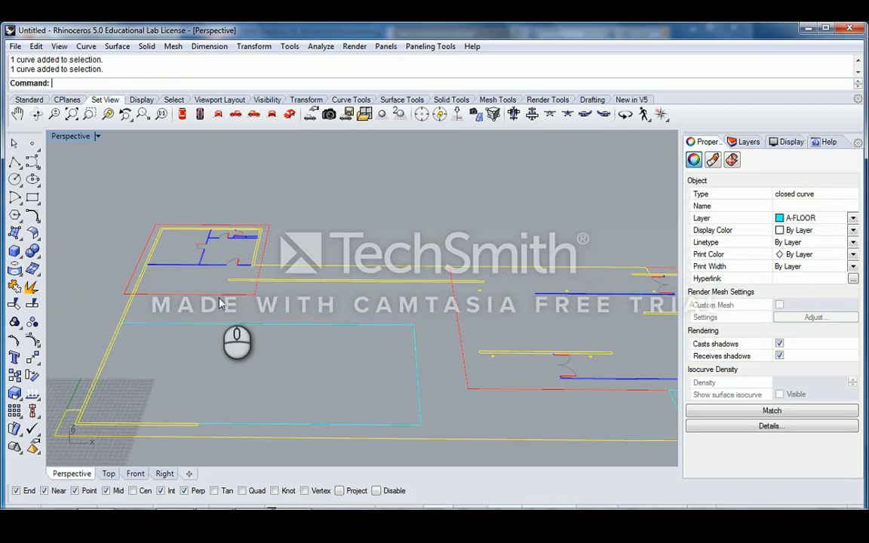
left_click(222, 297)
left_click(374, 235)
scroll(374, 235, "down", 2)
right_click_drag(373, 240, 333, 265)
- Confirm the floor outline curves sit on A-FLOOR, then bring up the Layers list
left_click(336, 270)
right_click_drag(408, 287, 346, 239)
left_click(428, 204)
scroll(452, 236, "up", 3)
left_click(451, 232)
scroll(457, 232, "down", 6)
left_click(541, 208)
left_click(409, 241)
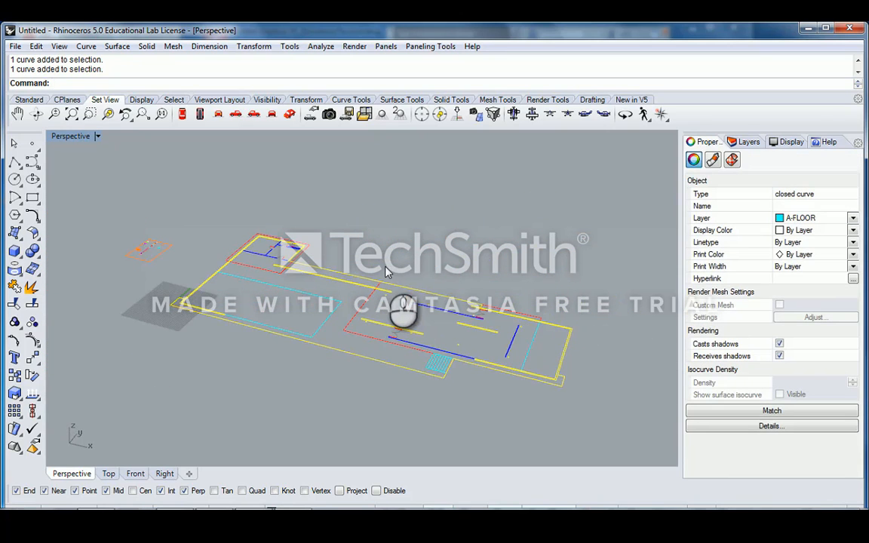
right_click_drag(443, 245, 472, 257)
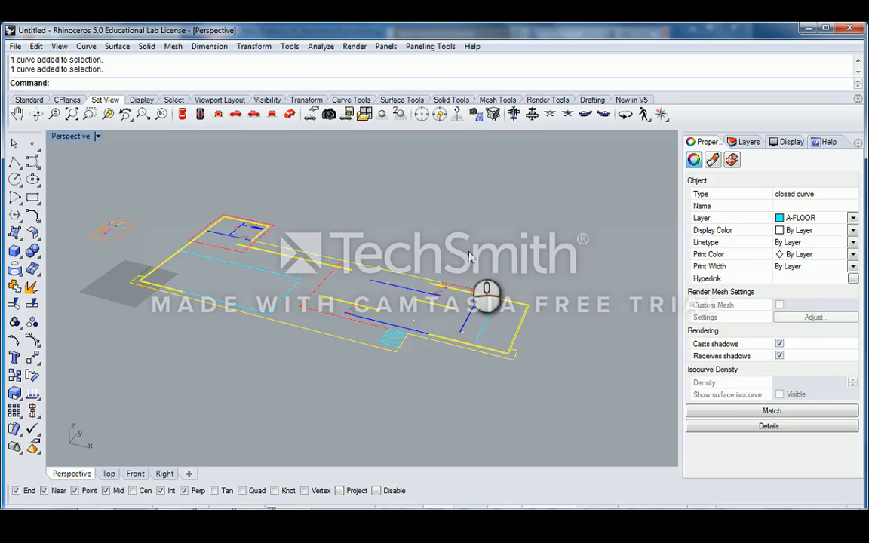
left_click(361, 262)
mouse_move(361, 261)
right_mouse_down()
mouse_move(374, 263)
mouse_move(369, 268)
right_mouse_up()
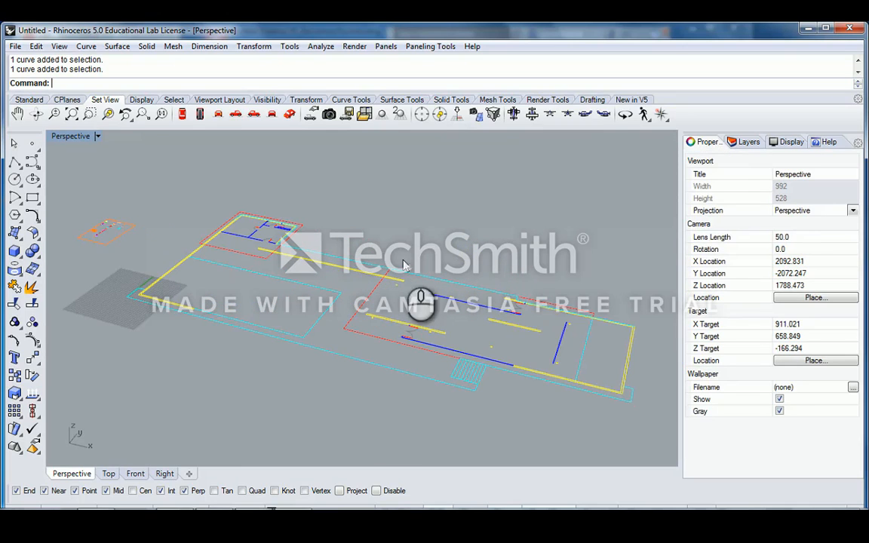
left_click(747, 142)
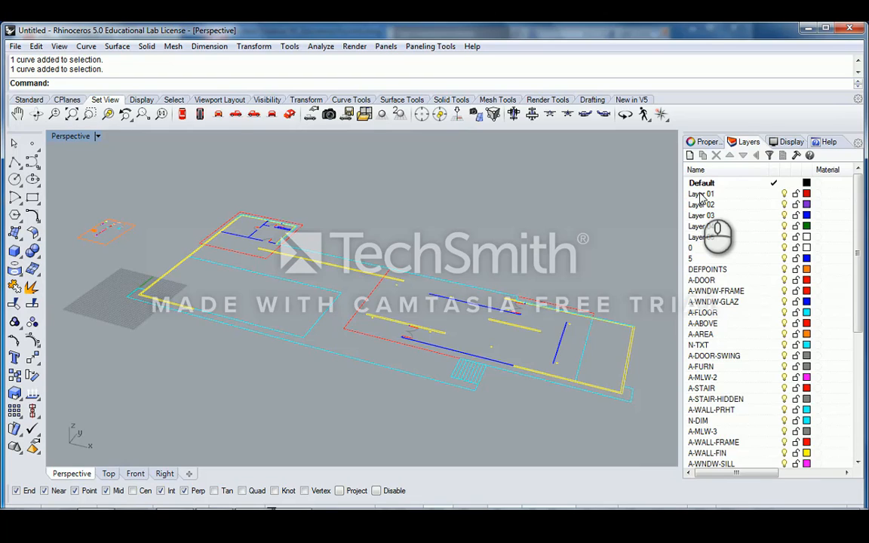
- Rename Layer 01 to 3D_Floor and Layer 02 to 3D_Walls
left_click(701, 196)
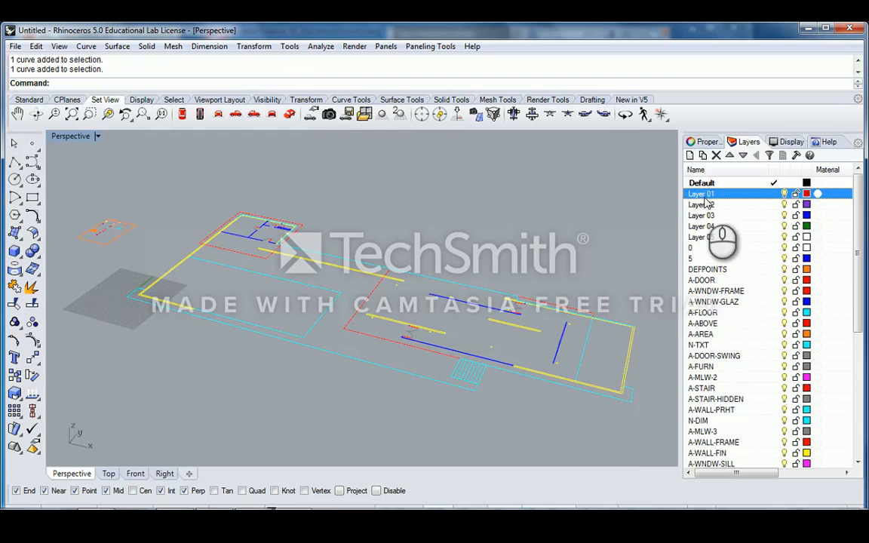
left_click(712, 194)
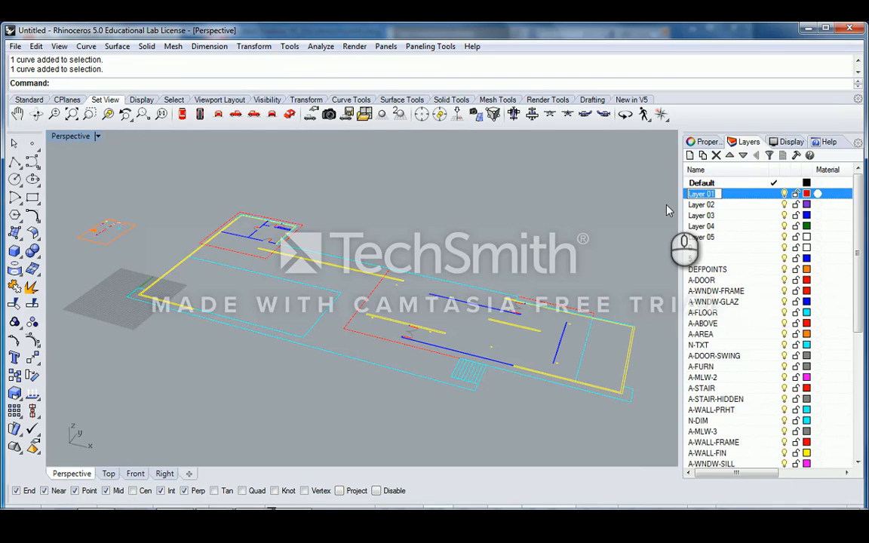
type("3D_Floor")
double_click(701, 204)
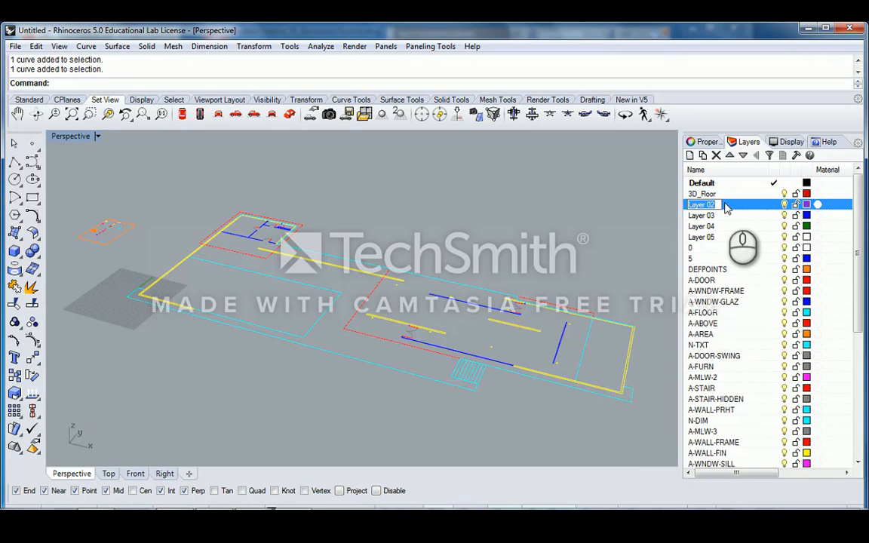
type("3D_Walls")
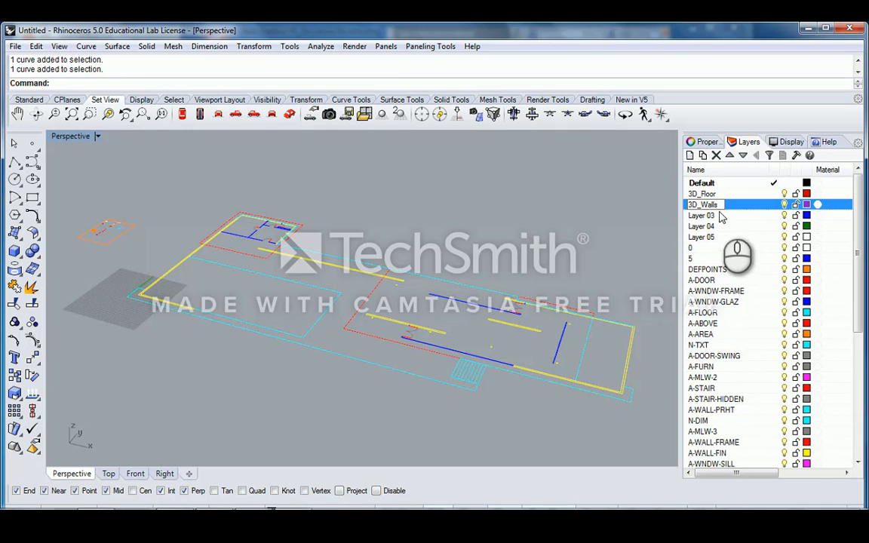
left_click(713, 216)
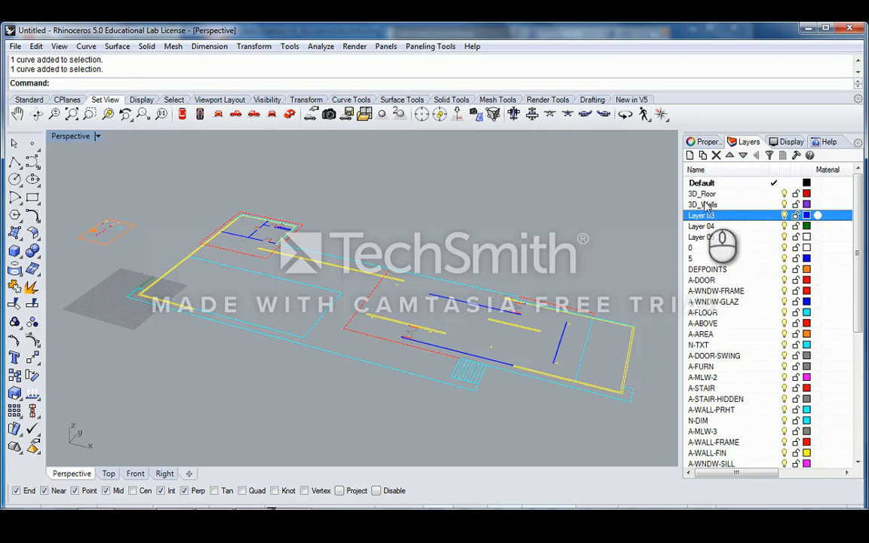
- Rename Layer 03 to 3D_Glass and Layer 04 to 3D_Stairs
double_click(712, 216)
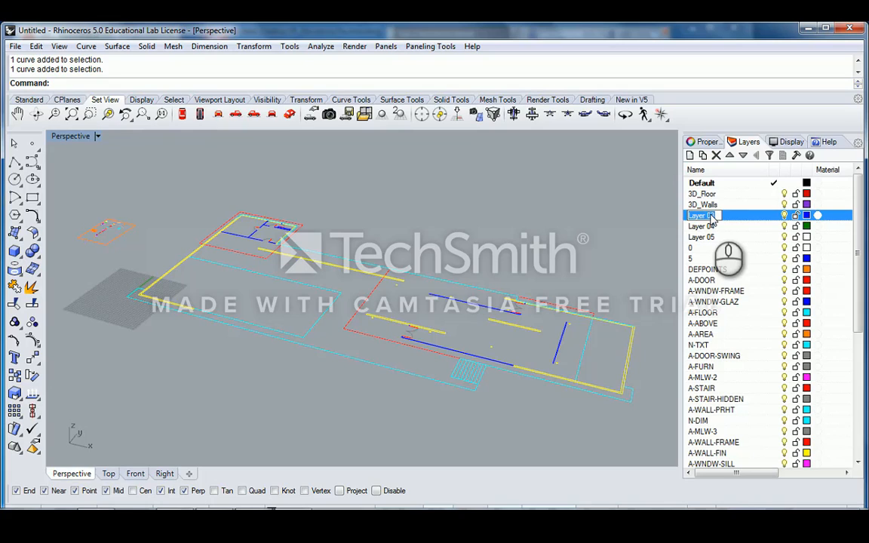
type("3d_Glass")
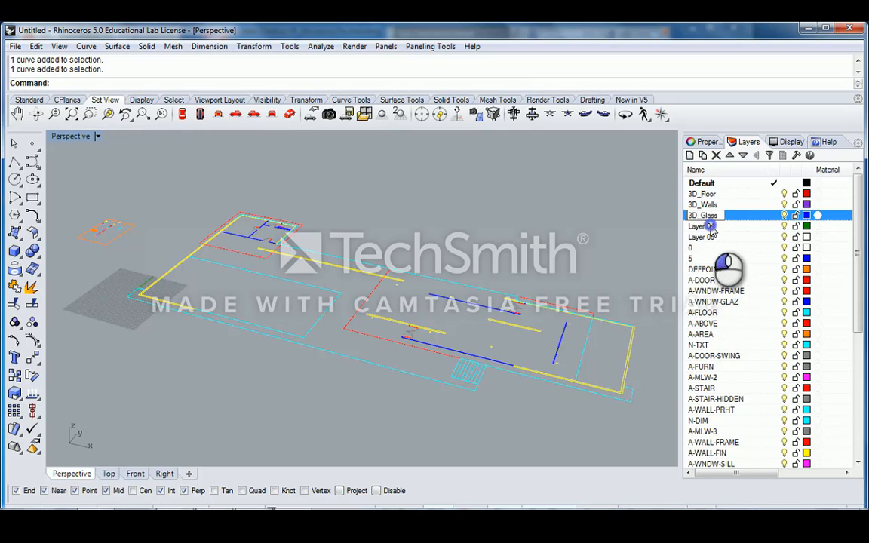
left_click(710, 227)
double_click(710, 227)
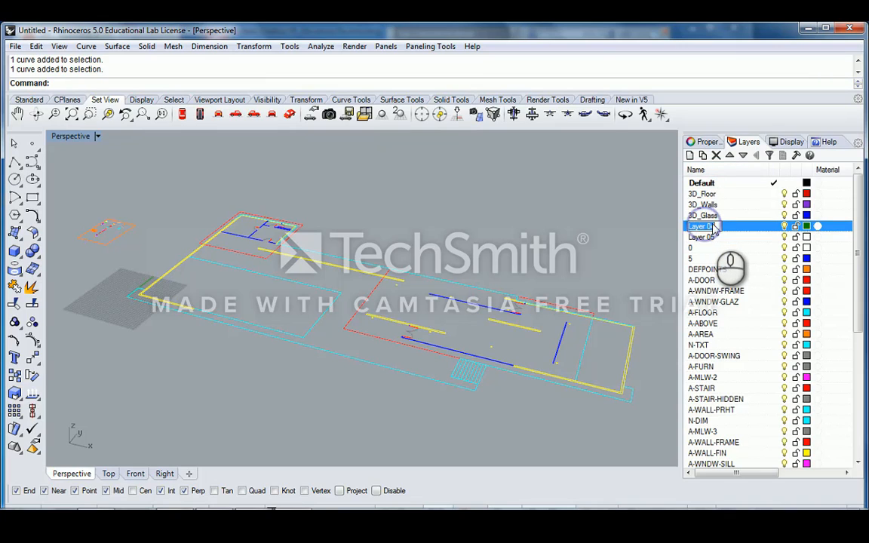
type("Stai")
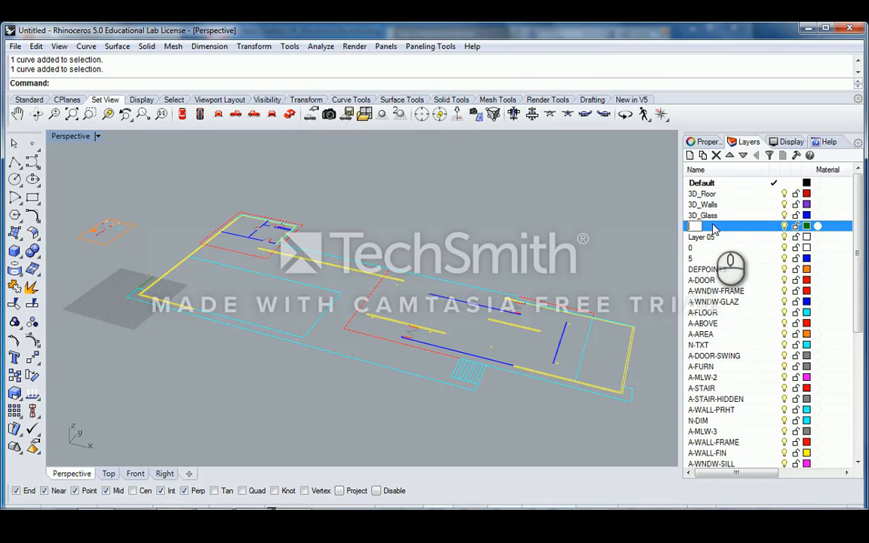
type("d_")
left_click(719, 238)
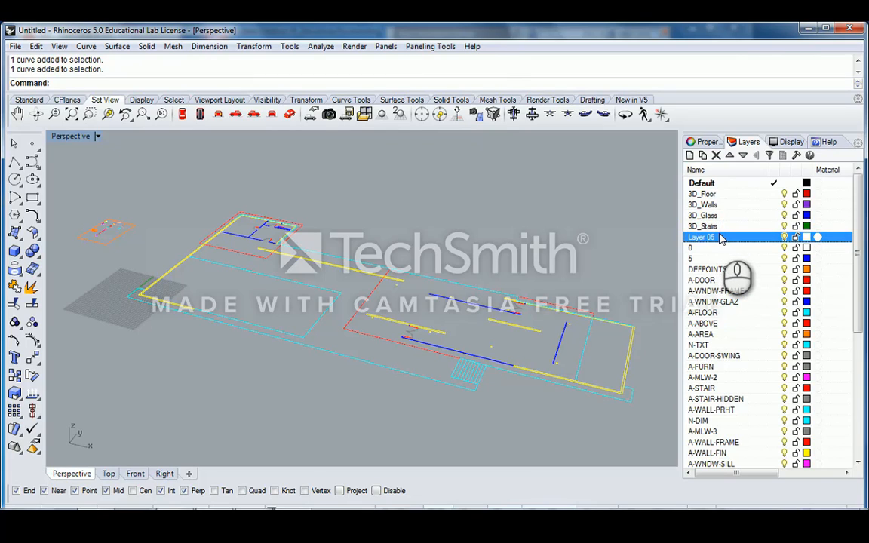
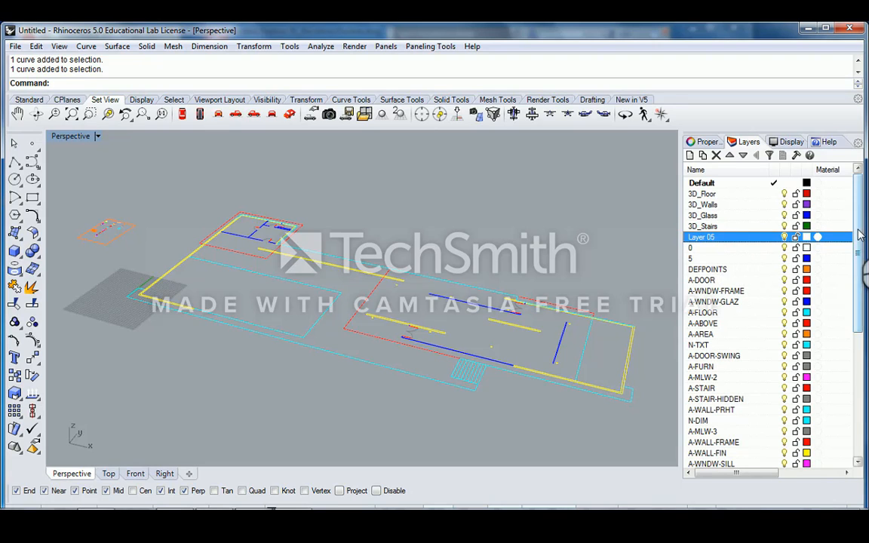
- Scroll the Layers list and select Layer 05
left_click_drag(859, 231, 859, 361)
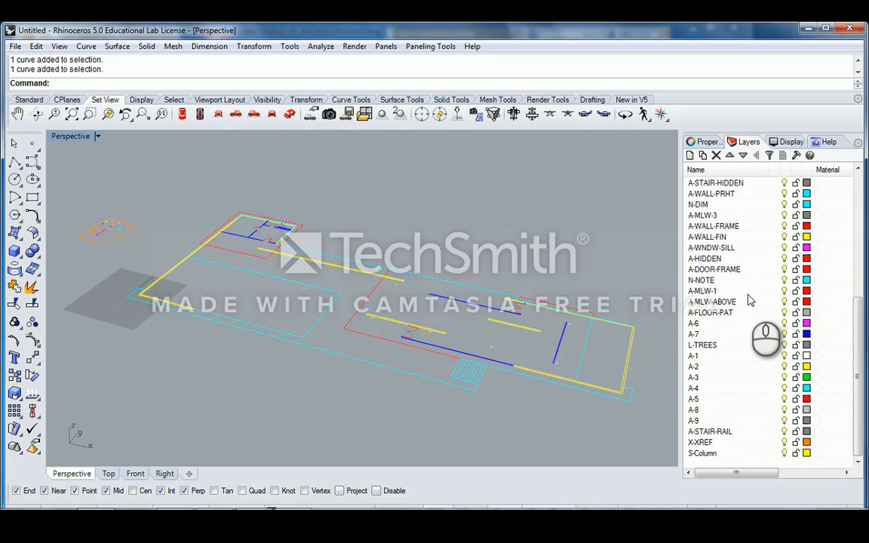
left_click_drag(862, 329, 862, 209)
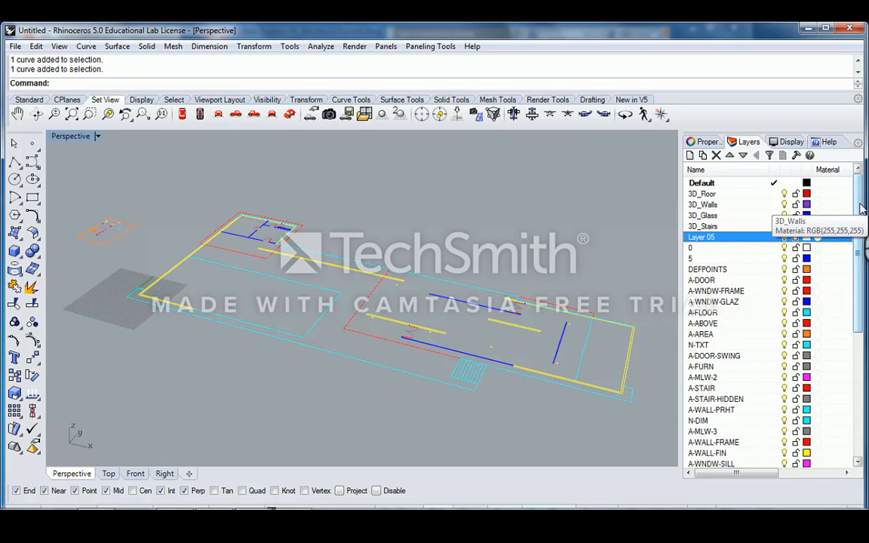
left_click(707, 240)
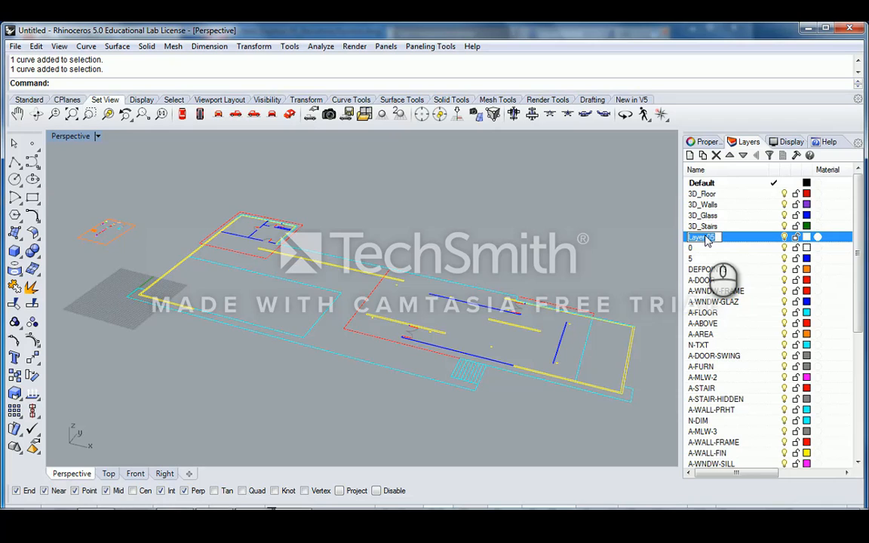
right_click_drag(132, 209, 295, 323, "shift")
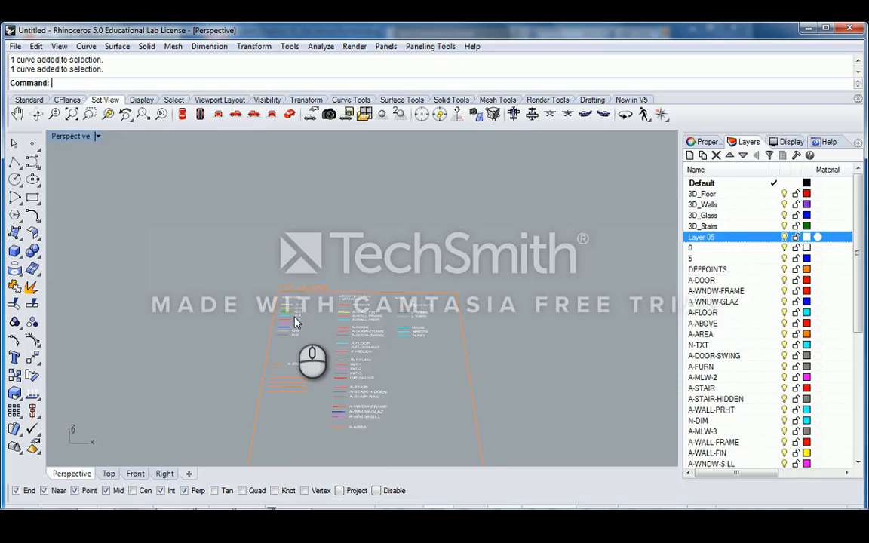
- Zoom into the layer legend drawing, then zoom out and orbit back to the full floor plan
scroll(294, 323, "up", 5)
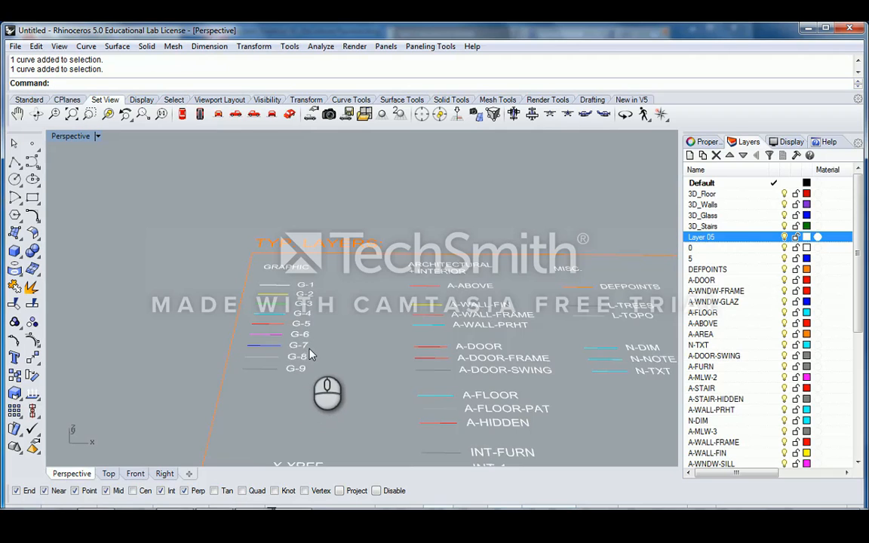
scroll(333, 343, "down", 5)
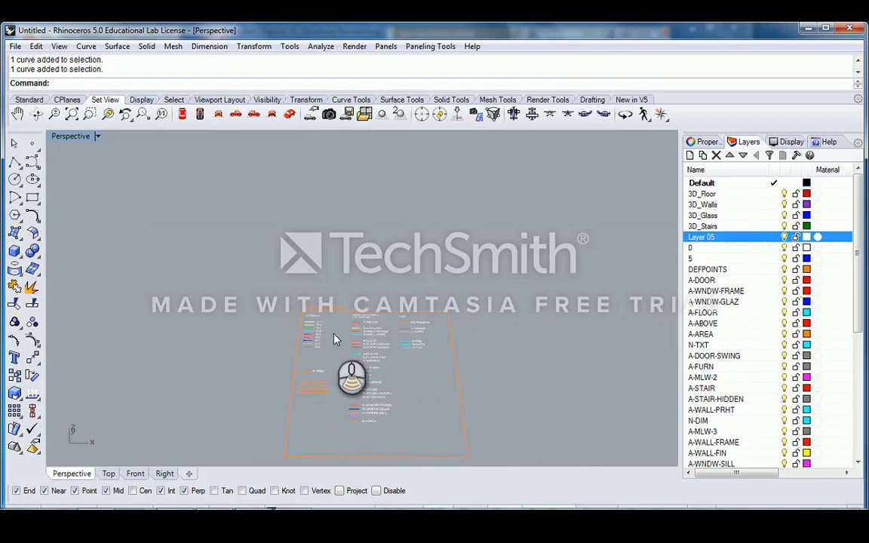
scroll(334, 334, "down", 2)
right_click_drag(398, 311, 297, 299, "shift")
right_click_drag(442, 331, 332, 286, "shift")
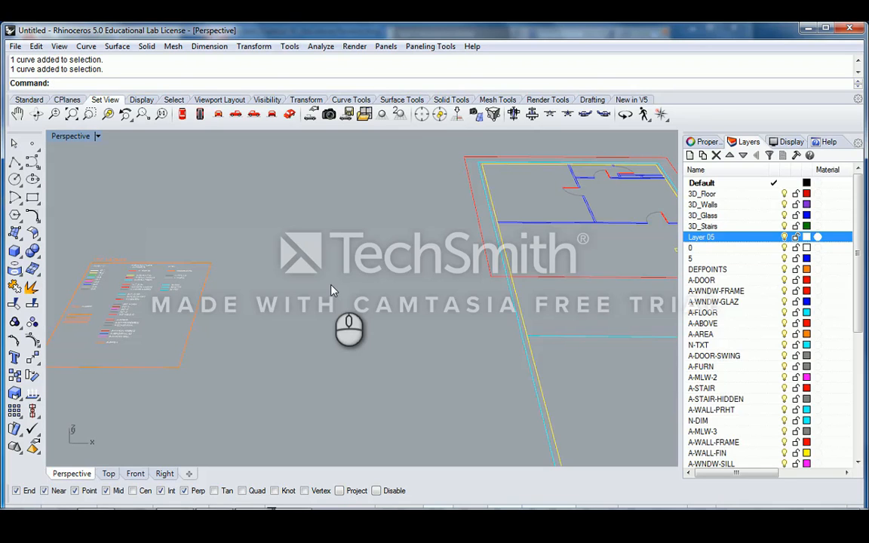
scroll(331, 286, "down", 3)
right_click_drag(429, 281, 361, 271, "shift")
scroll(369, 272, "down", 3)
right_click_drag(470, 272, 364, 267, "shift")
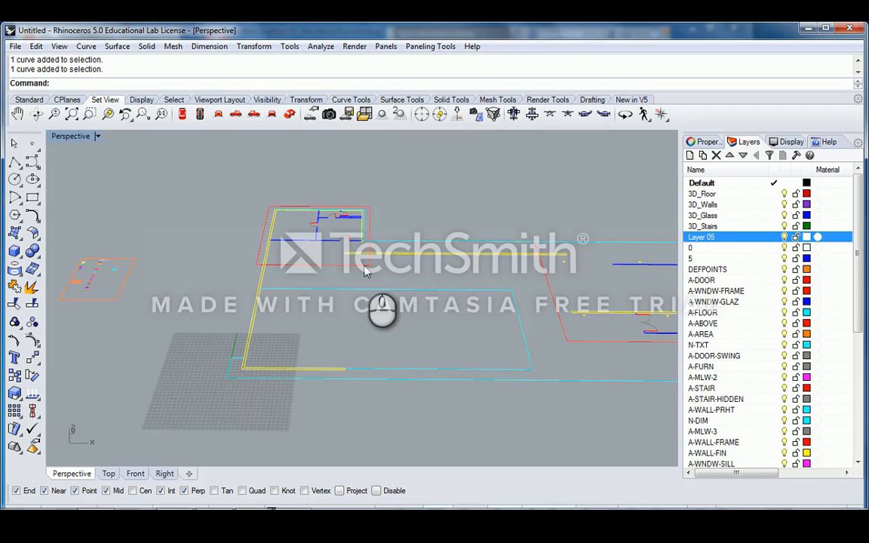
right_click_drag(365, 277, 406, 275)
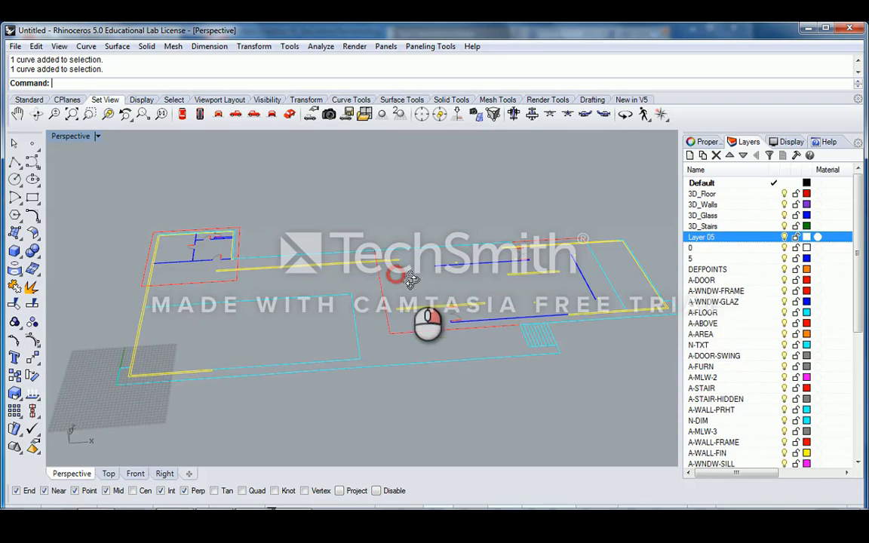
right_click_drag(501, 280, 495, 289)
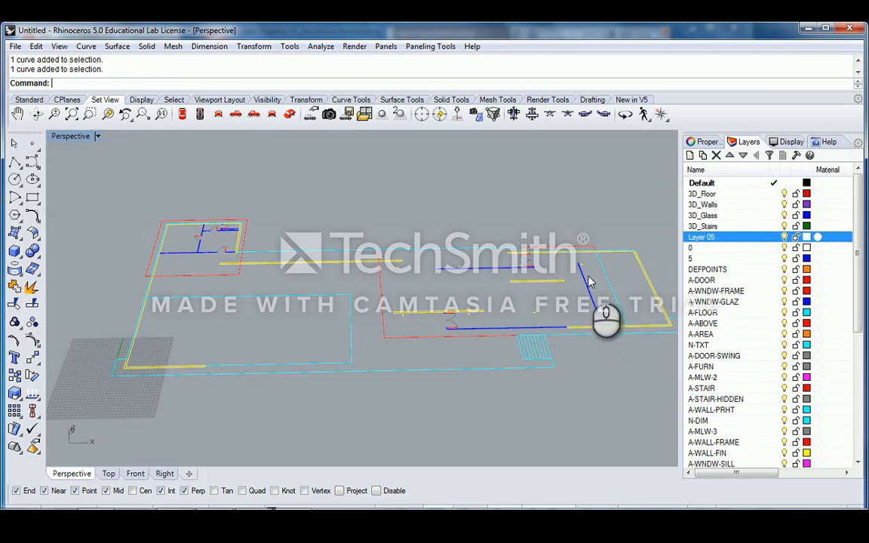
- Deselect the highlighted wall outline curves
left_click(342, 278)
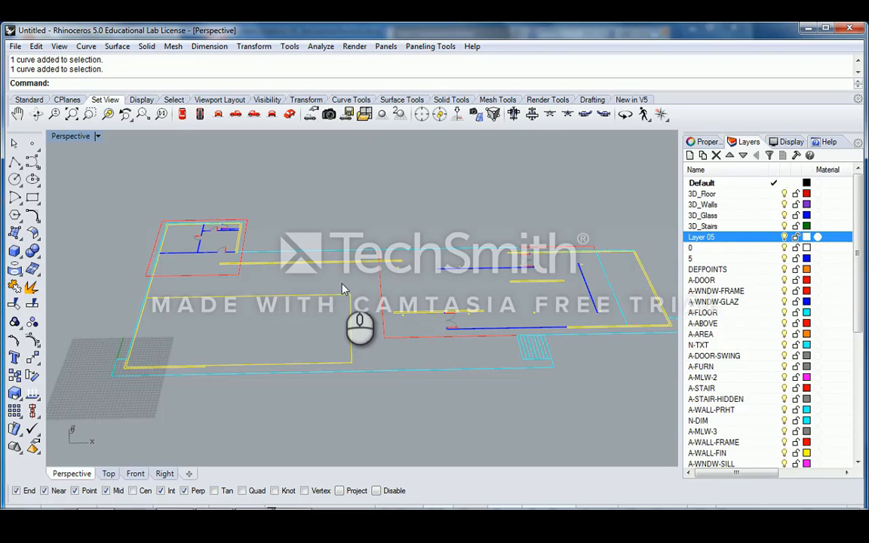
left_click(342, 289)
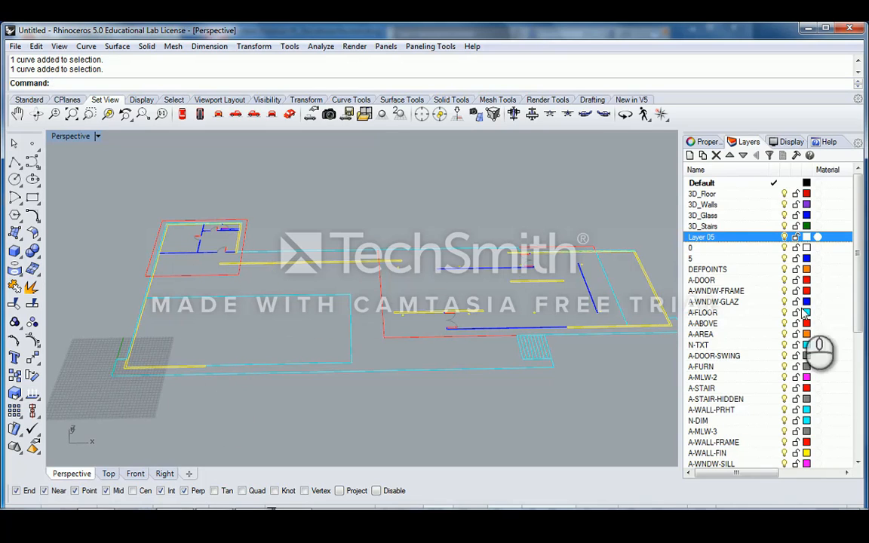
scroll(855, 268, "down", 3)
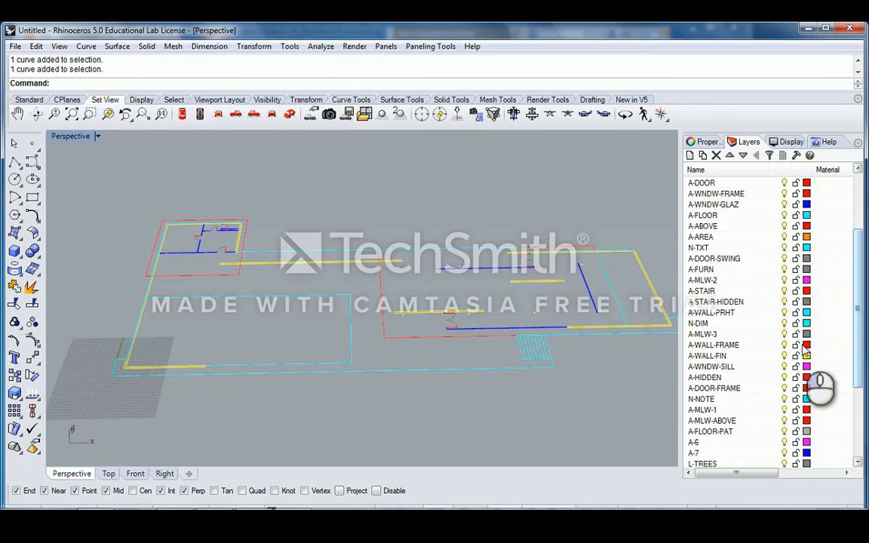
- Change the A-WALL-FIN layer colour to olive 148,148,86
left_click(726, 355)
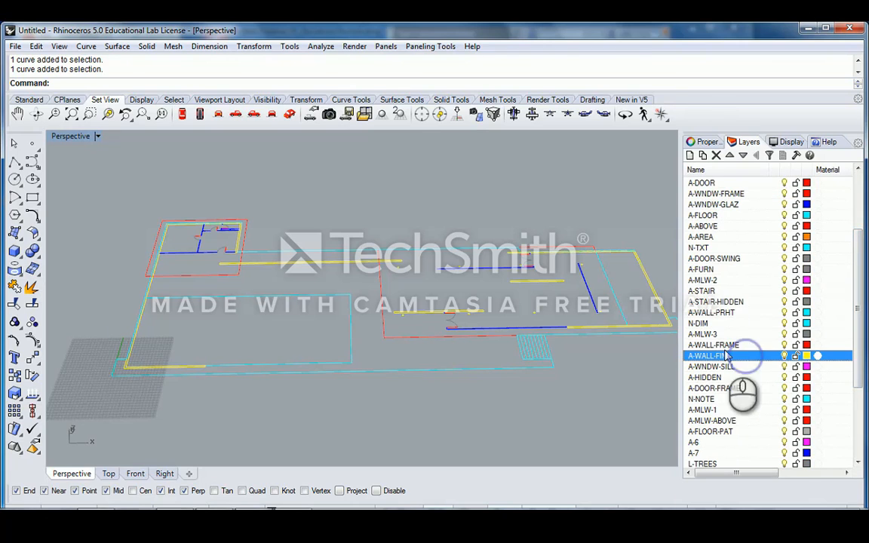
left_click(807, 356)
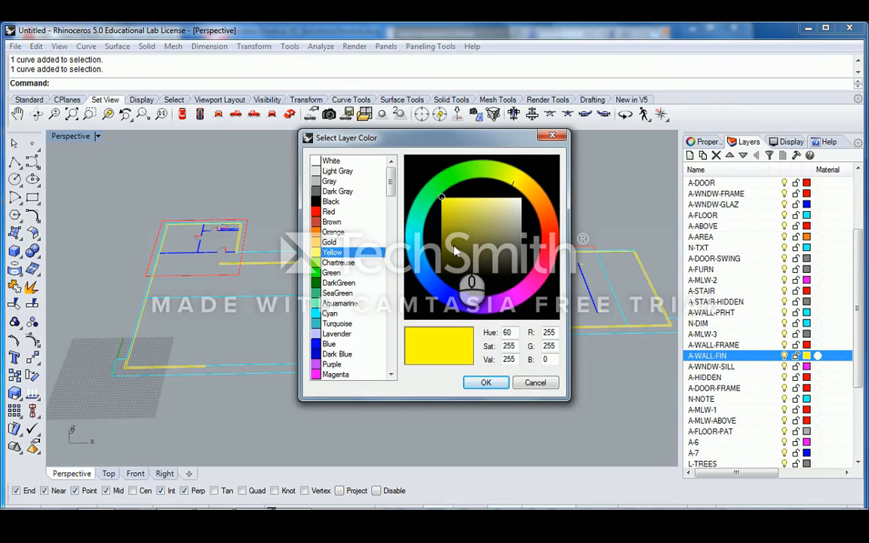
left_click_drag(456, 252, 480, 237)
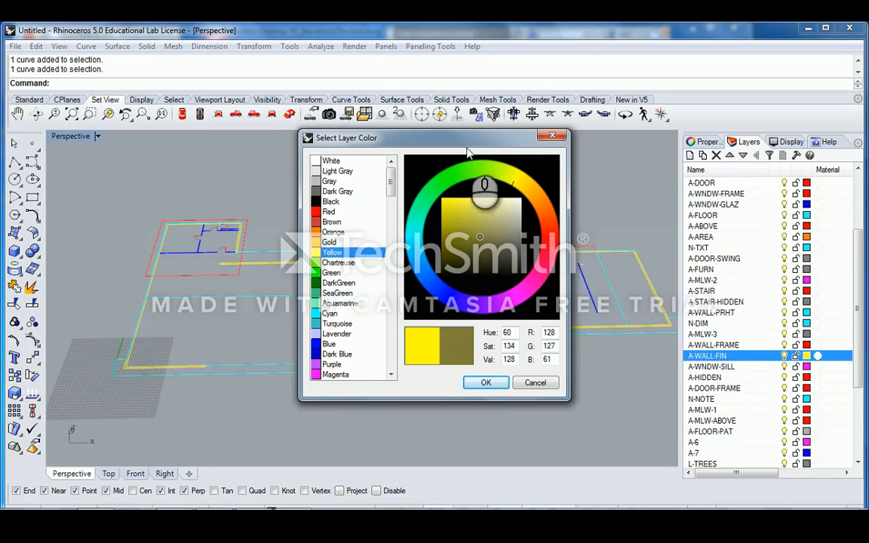
left_click_drag(480, 141, 557, 109)
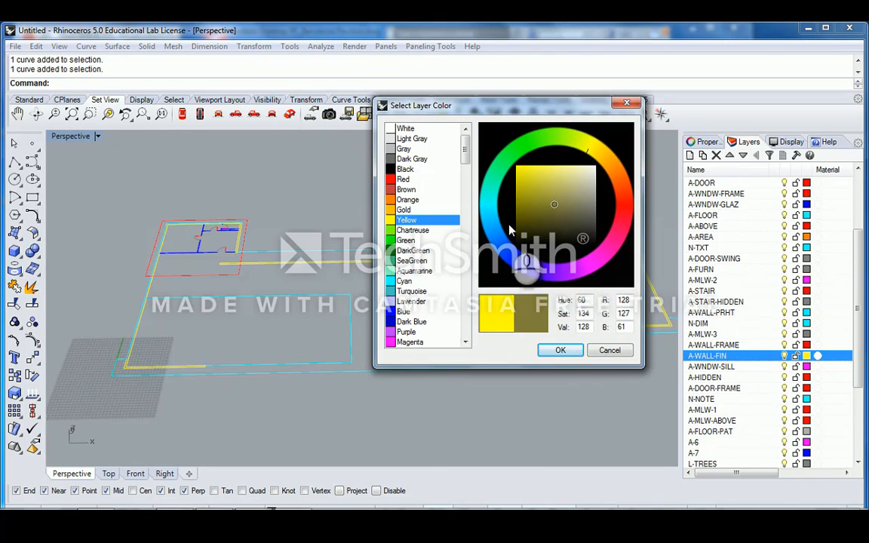
left_click_drag(568, 215, 563, 198)
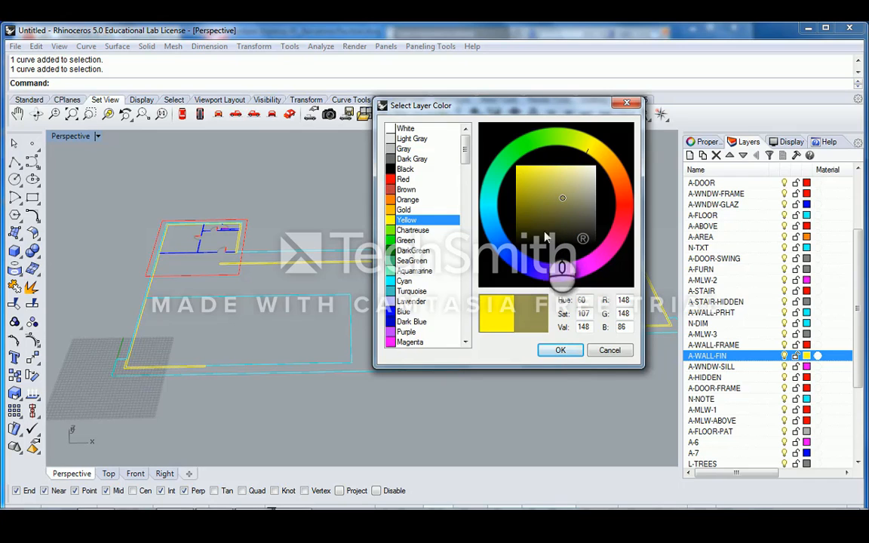
left_click(560, 351)
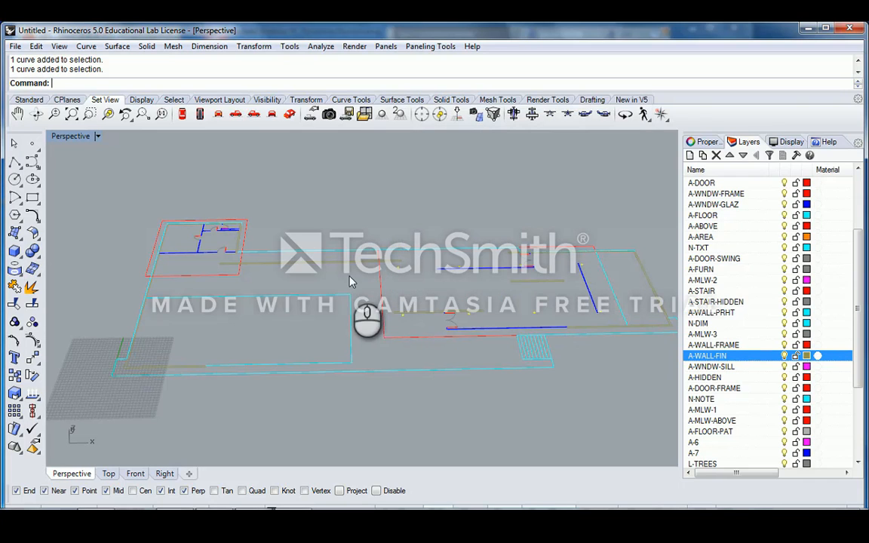
- Give the S-Column layer the same muted olive colour
scroll(777, 389, "down", 3)
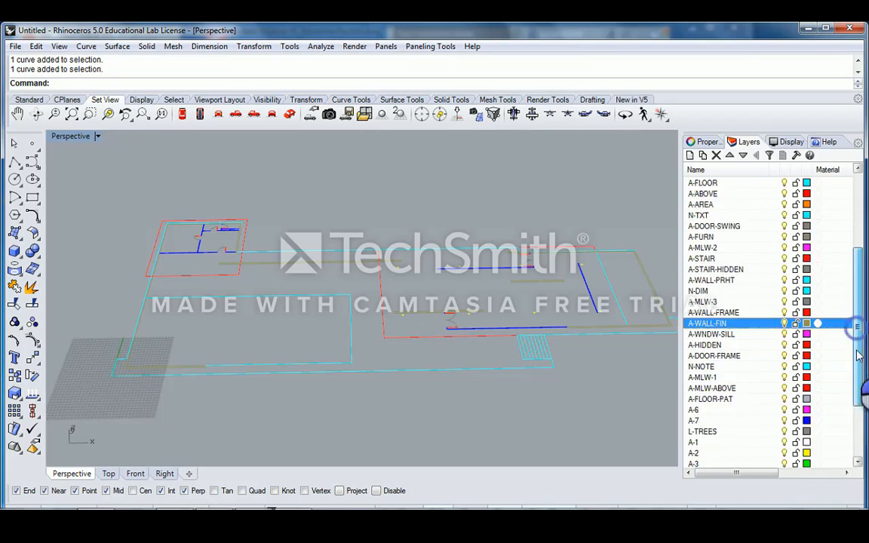
scroll(750, 391, "down", 1)
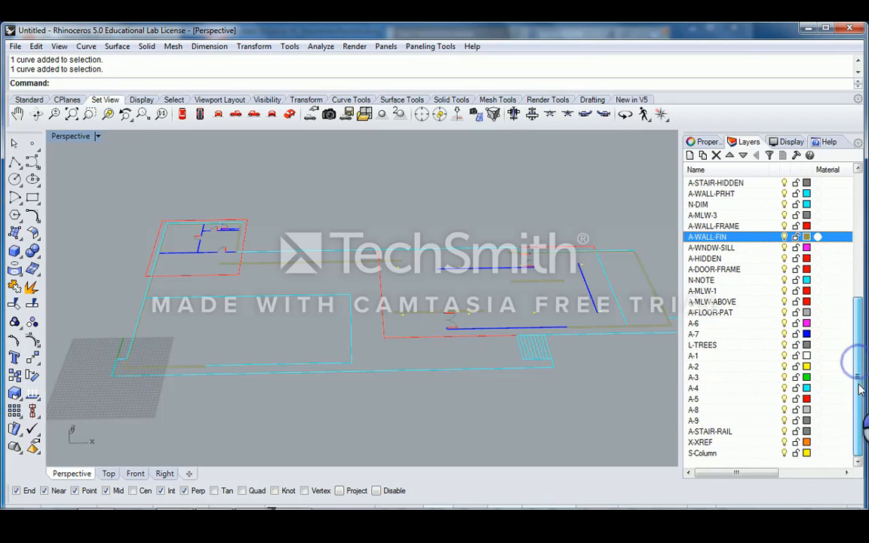
scroll(407, 323, "up", 5)
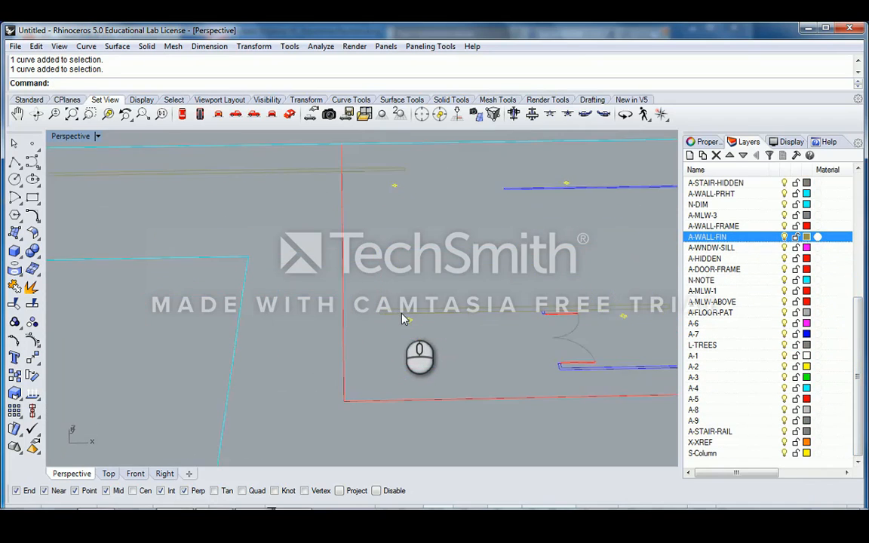
scroll(413, 330, "down", 4)
right_click_drag(444, 314, 427, 310, "shift")
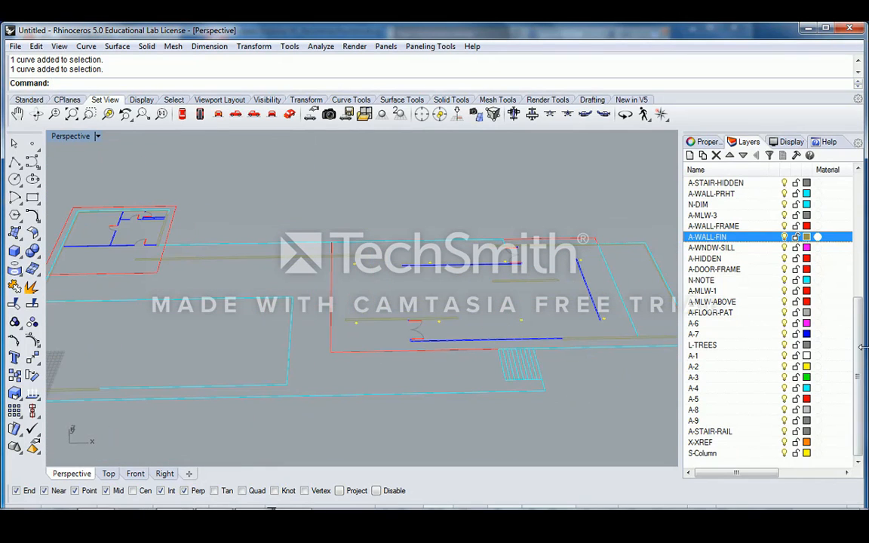
left_click(798, 451)
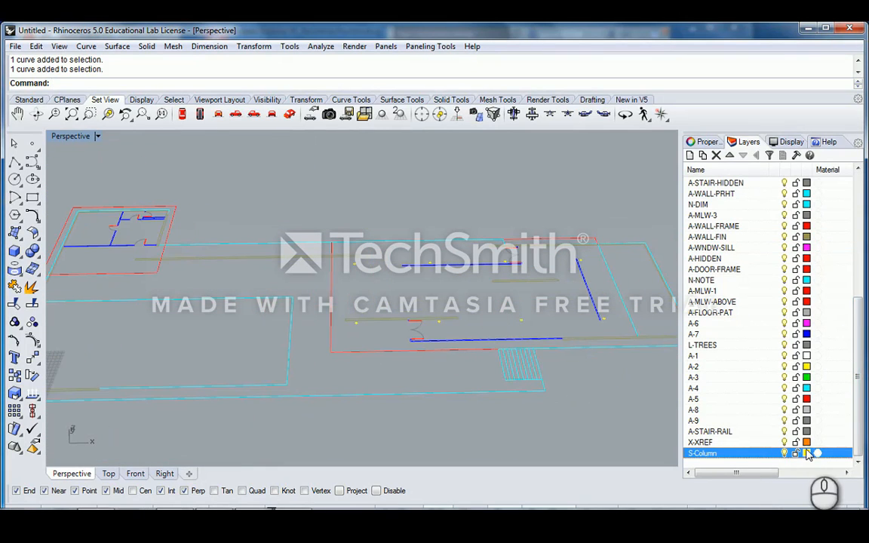
left_click(807, 453)
left_click(578, 194)
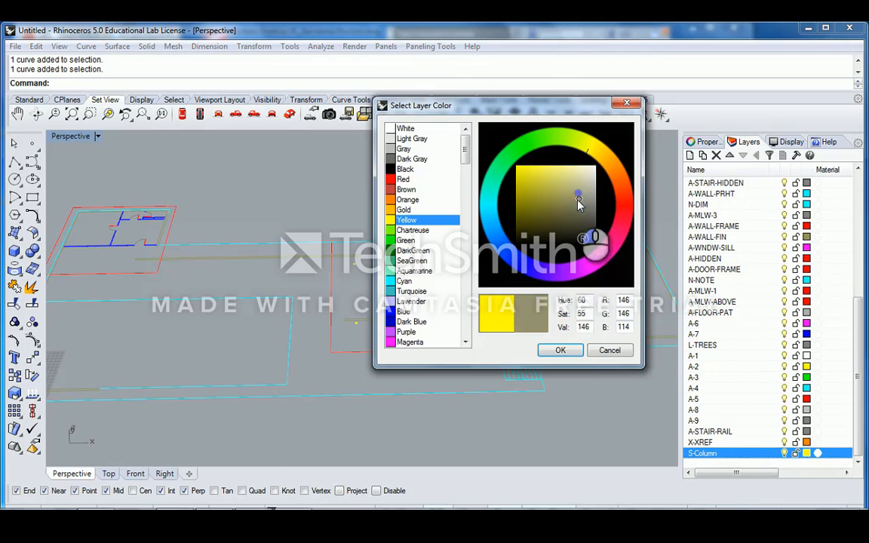
left_click(560, 350)
- Pan the plan and select the outer floor boundary curve
scroll(548, 342, "up", 5)
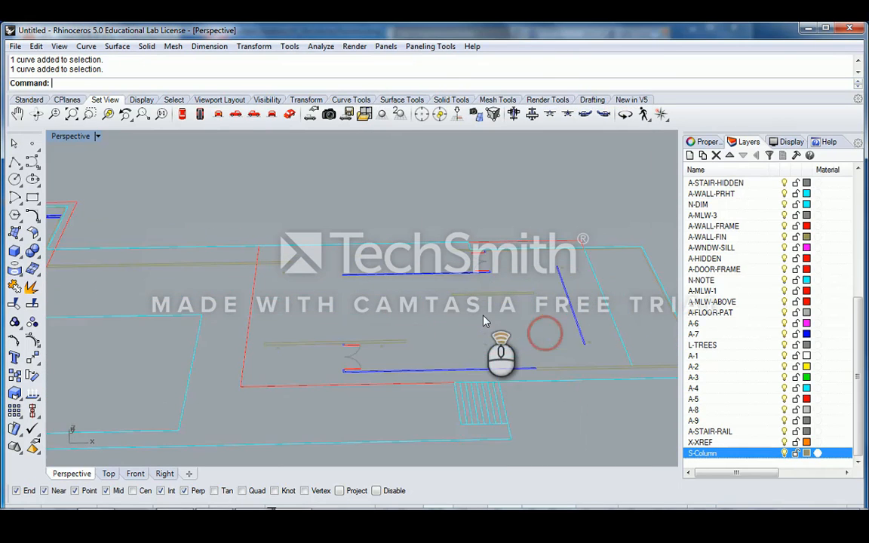
scroll(486, 321, "down", 5)
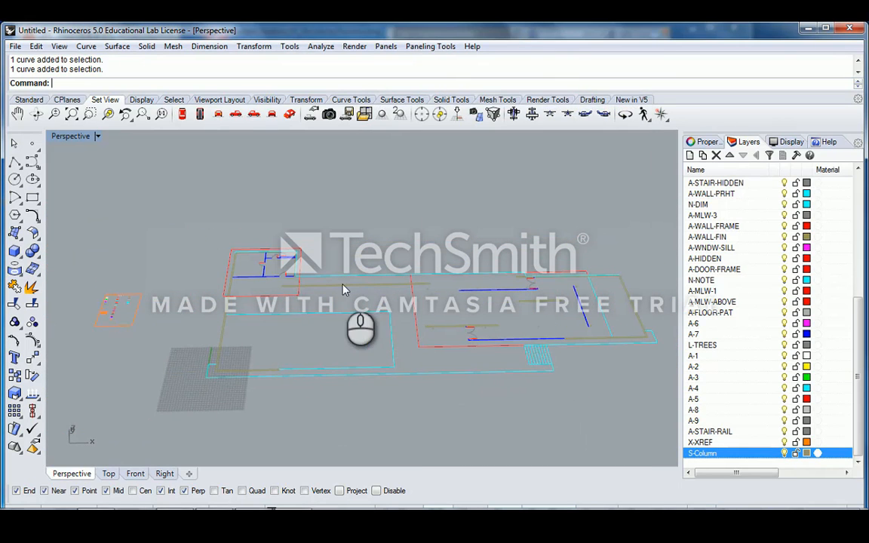
left_click(308, 267)
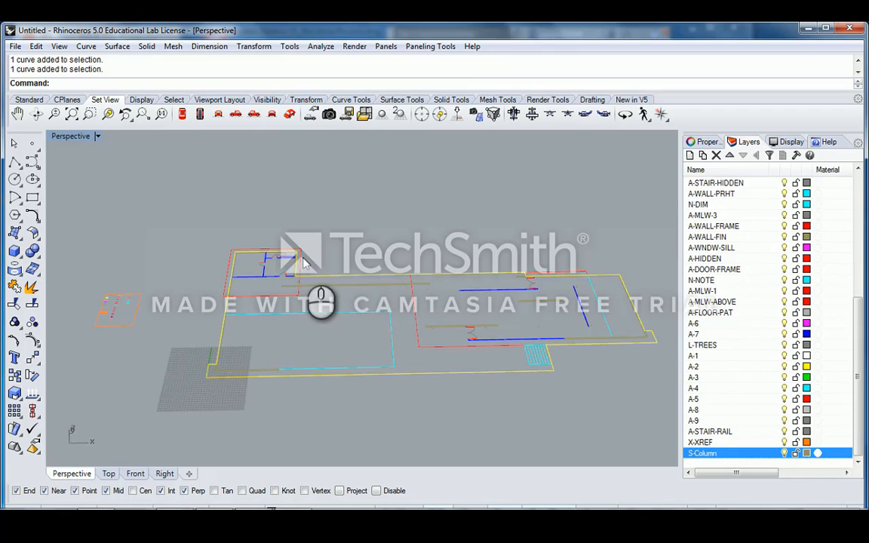
left_click(334, 252)
right_click_drag(314, 305, 401, 310, "shift")
right_click_drag(486, 243, 491, 319, "shift")
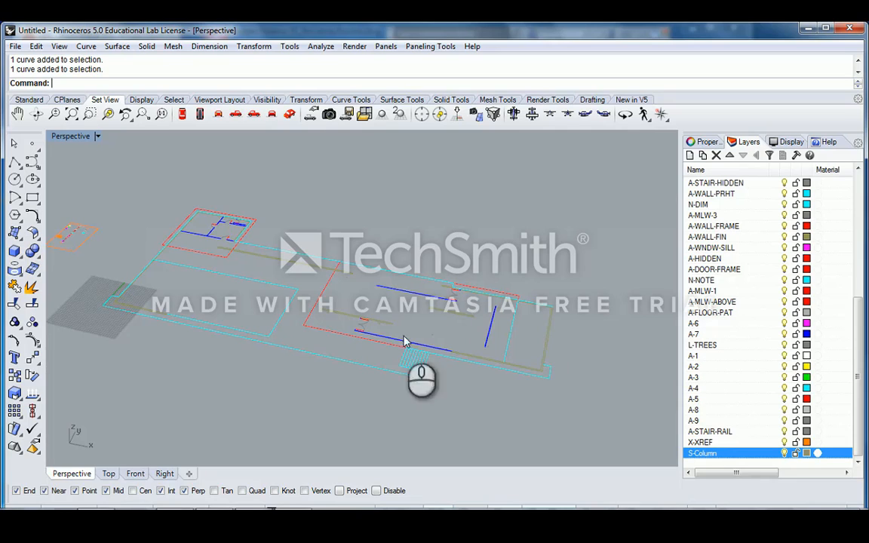
left_click(380, 364)
- Run ExtrudeCrv on the selected floor boundary with Solid=Yes
right_click_drag(330, 294, 399, 271, "shift")
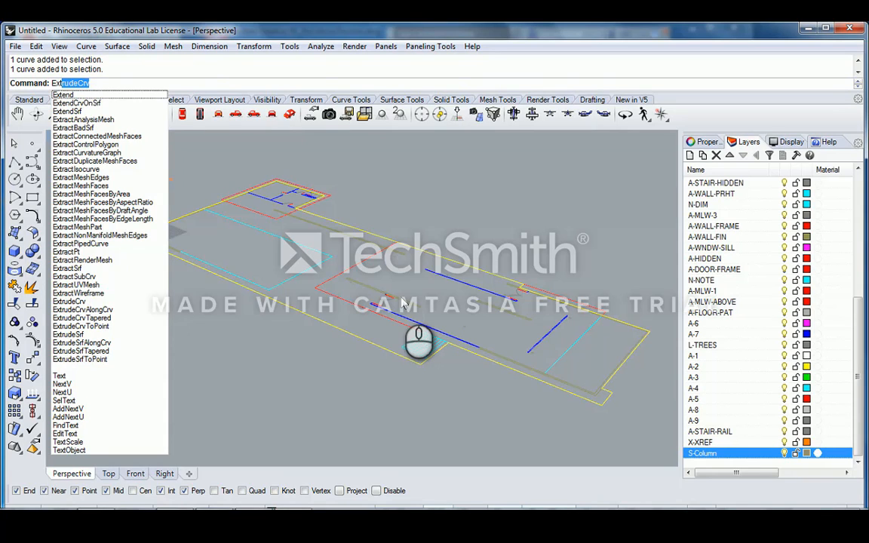
key("Return")
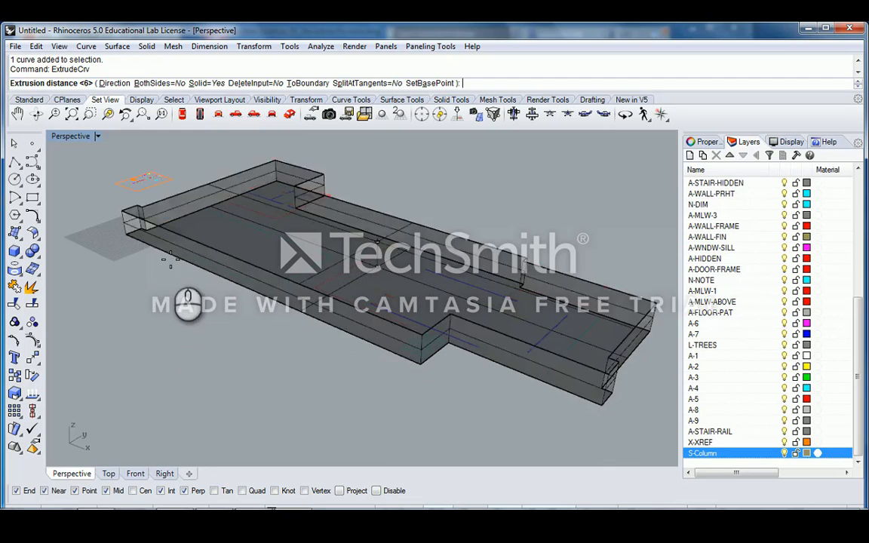
left_click(202, 83)
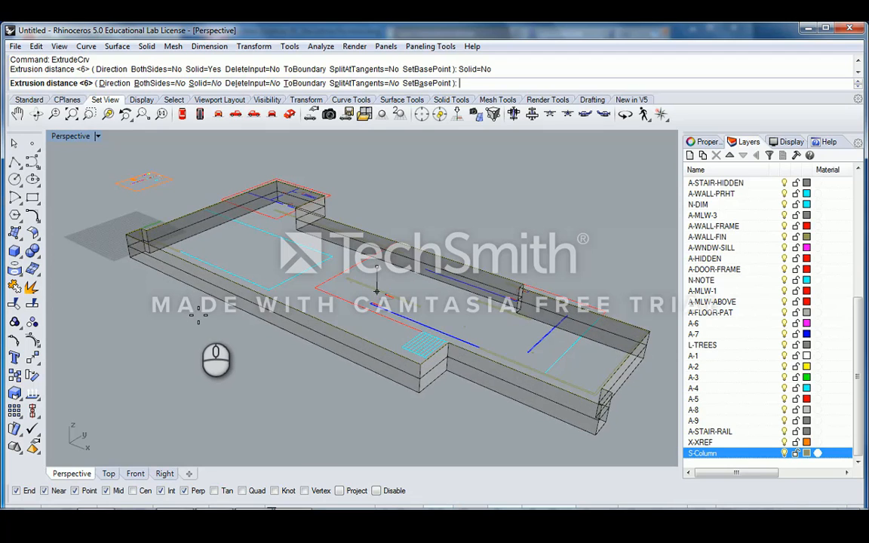
left_click(200, 83)
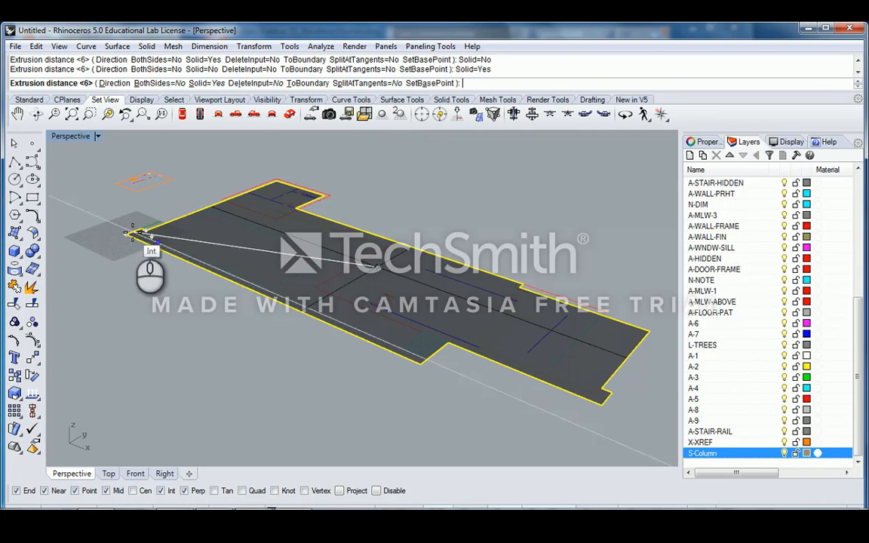
- Extrude the floor outline one-sided with DeleteInput=Yes into a solid slab
left_click(132, 232)
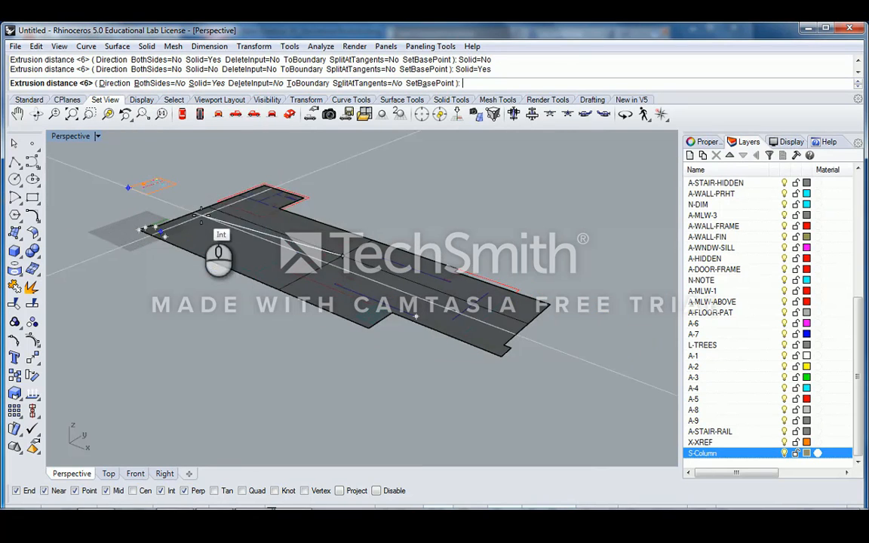
scroll(236, 178, "up", 2)
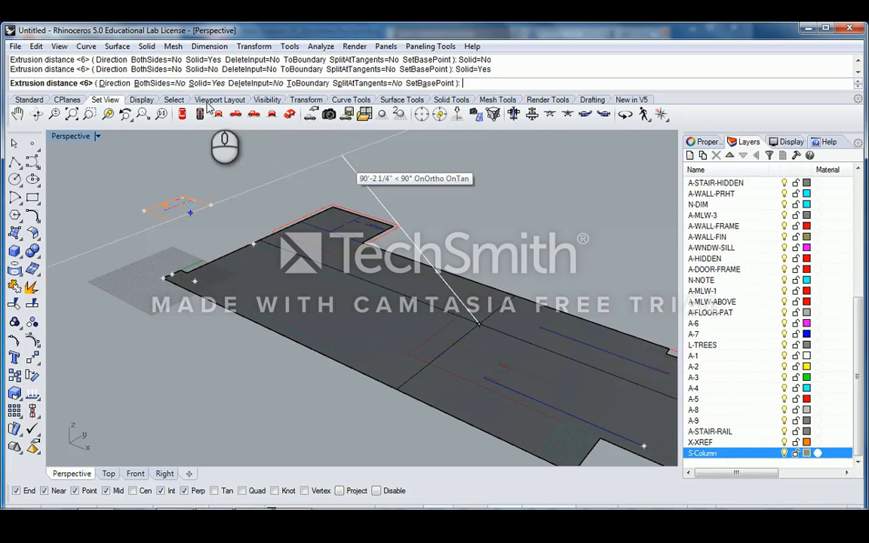
left_click(172, 84)
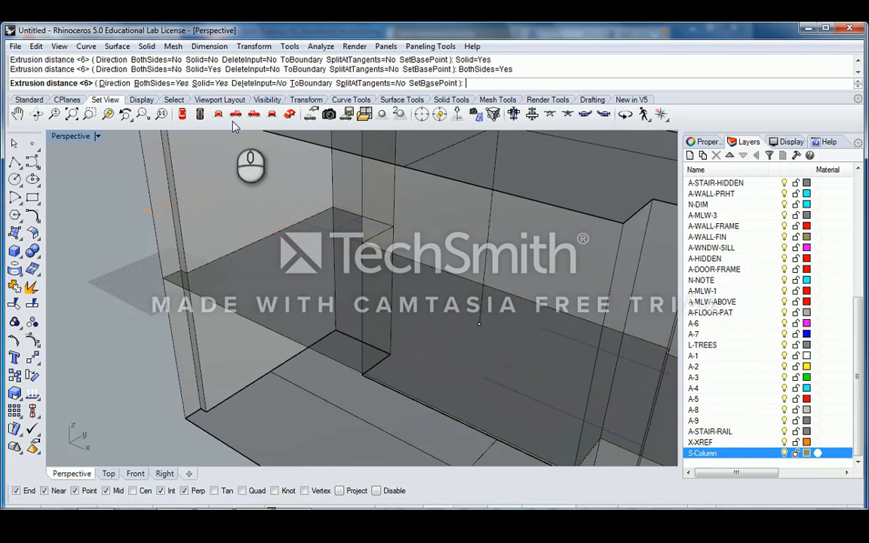
left_click(161, 84)
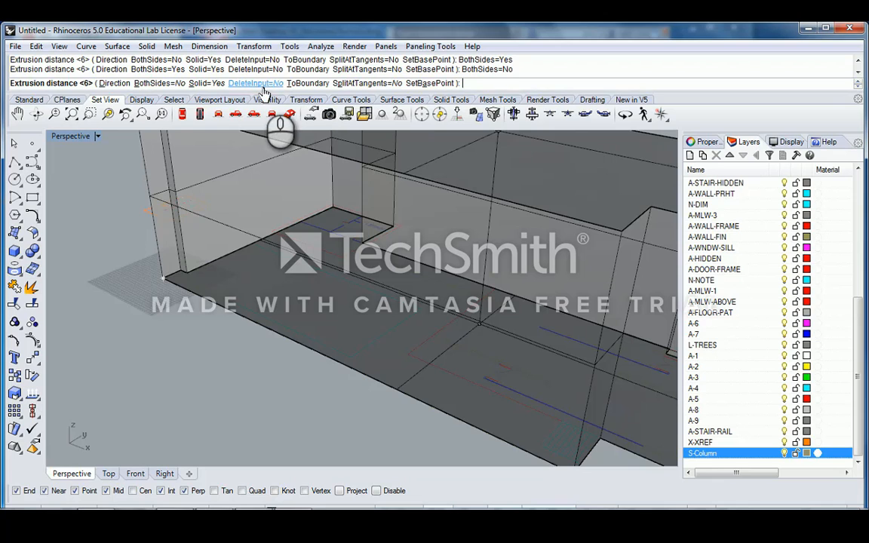
left_click(265, 86)
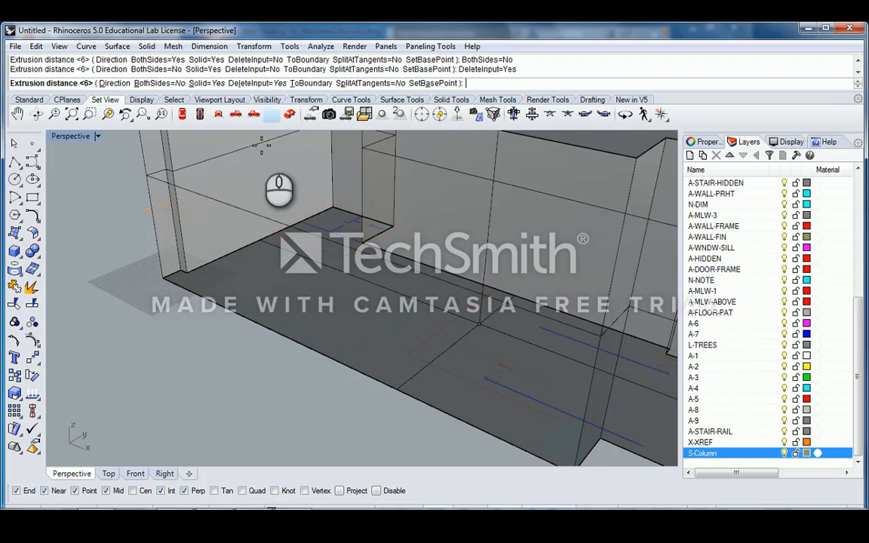
scroll(196, 343, "down", 5)
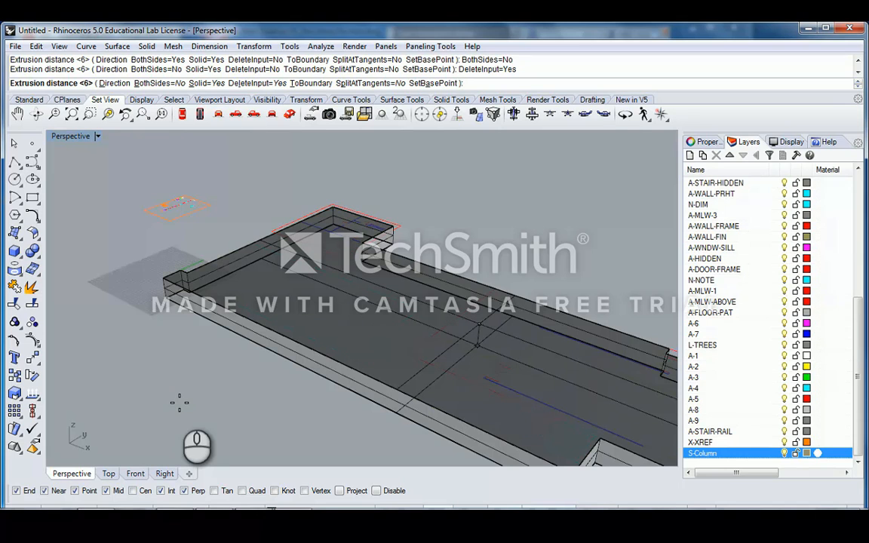
right_click(180, 403)
right_click_drag(189, 400, 126, 297)
- Inspect the new slab and its edge from several orbit angles
left_click(133, 287)
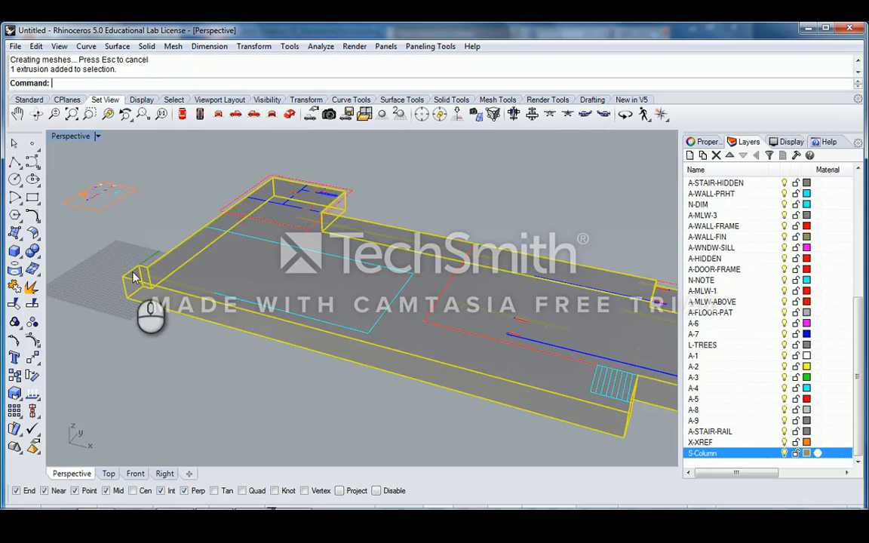
left_click(150, 259)
scroll(139, 270, "up", 3)
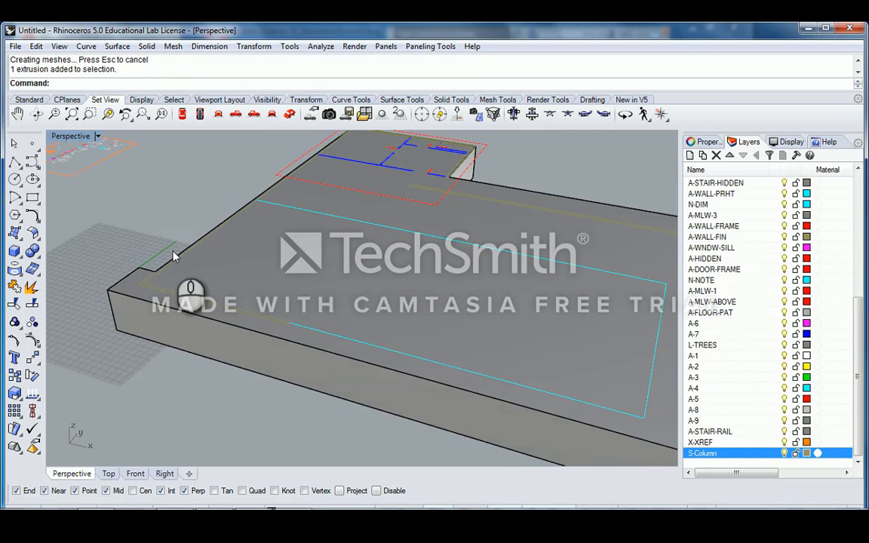
left_click(182, 254)
left_click(193, 214)
scroll(252, 244, "down", 4)
right_click_drag(256, 245, 315, 260)
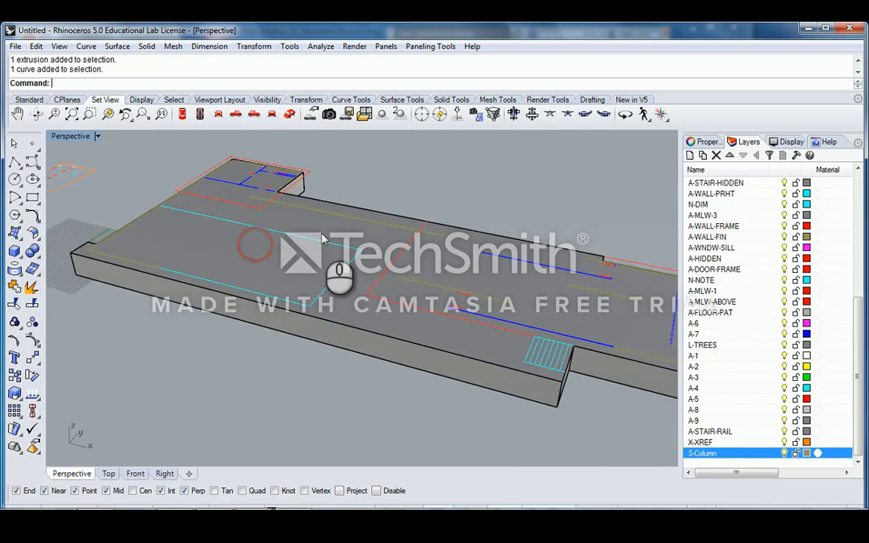
scroll(370, 233, "down", 2)
right_click_drag(383, 227, 359, 259)
scroll(383, 259, "up", 2)
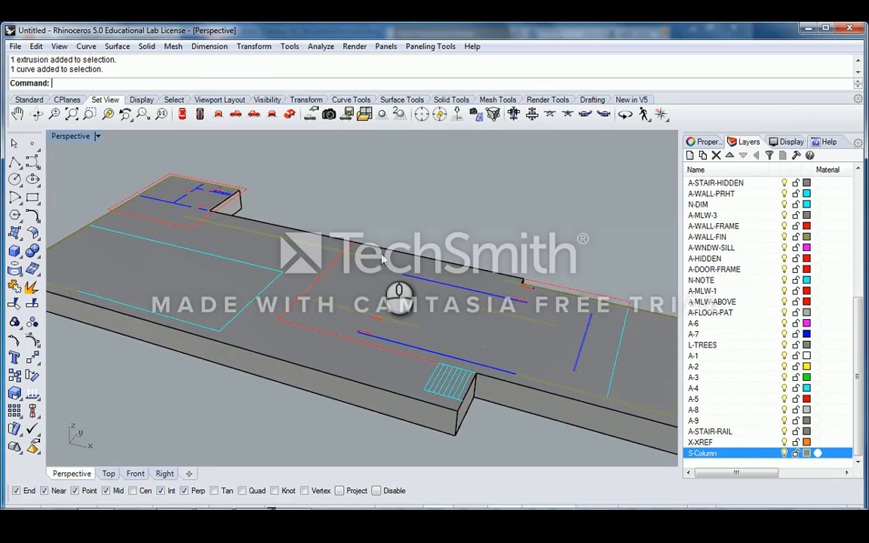
scroll(382, 260, "down", 3)
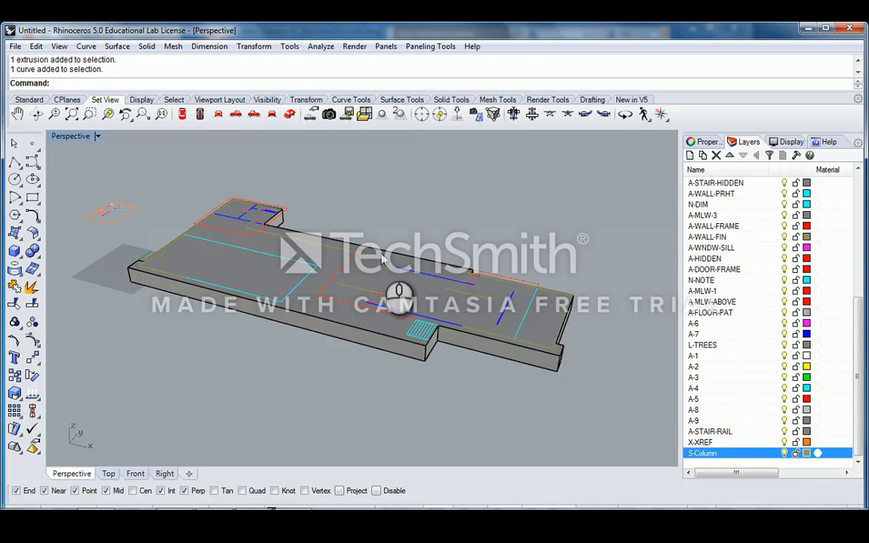
- Draw a two-point polyline beside the slab
left_click(14, 197)
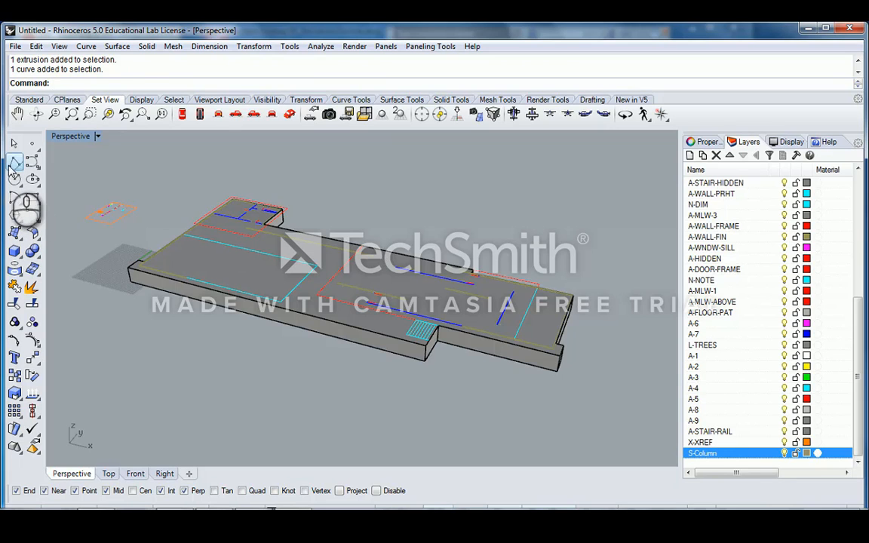
scroll(224, 320, "down", 2)
scroll(224, 320, "up", 2)
left_click(256, 316)
left_click(212, 360)
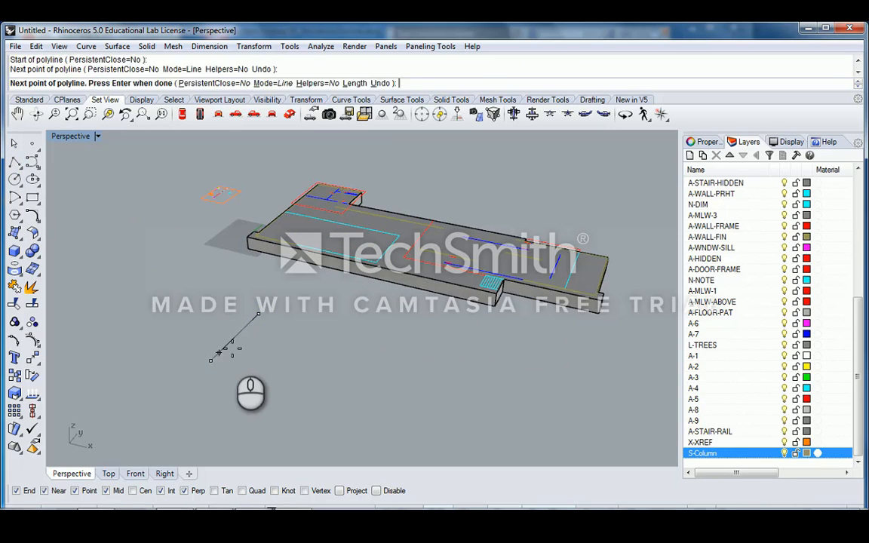
key("Return")
- Extrude the new line upward into a flat panel beside the slab
type("ExtrudeCrv")
key("Return")
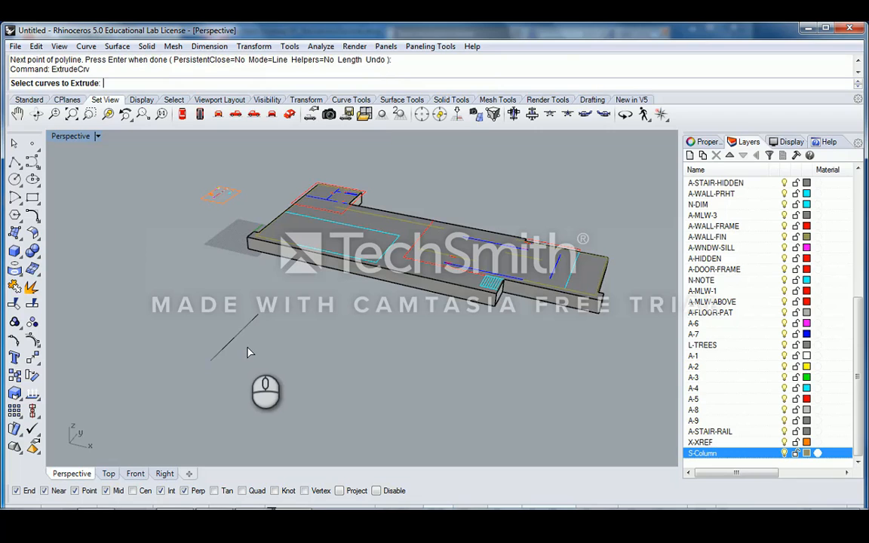
left_click(243, 329)
key("Return")
left_click(230, 298)
scroll(230, 309, "up", 4)
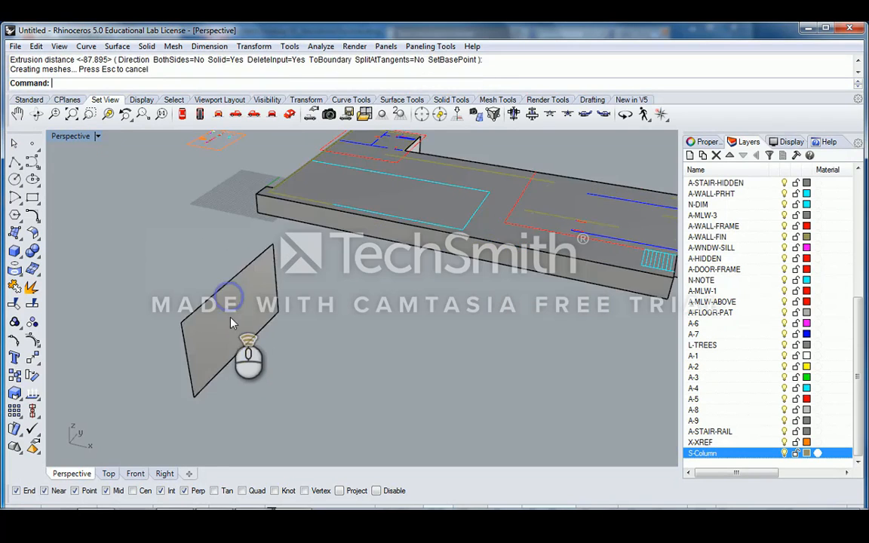
left_click(237, 310)
right_click_drag(267, 312, 440, 328)
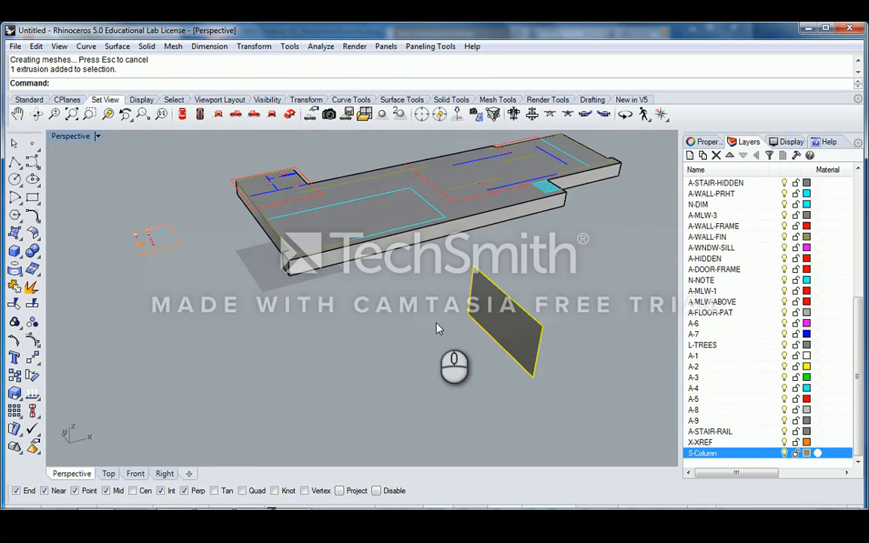
- Begin typing the Extrude command again
type("Ex")
key("BackSpace")
key("BackSpace")
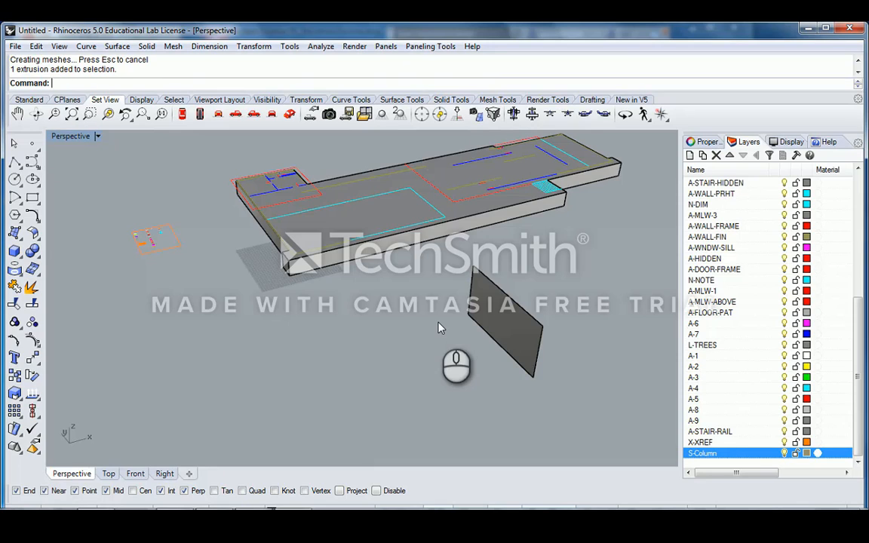
type("Extrude")
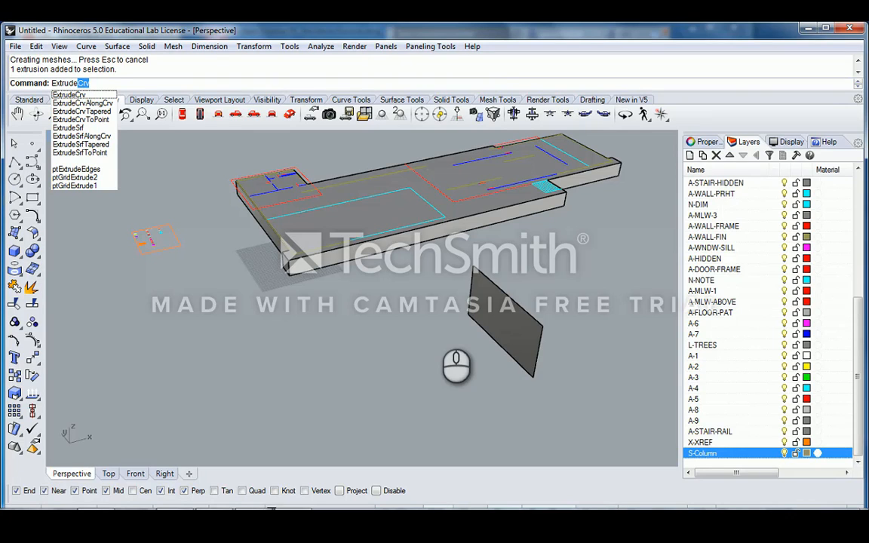
- Undo the test panel and the slab extrusion, back to the outline
key("Escape")
key("ctrl+z")
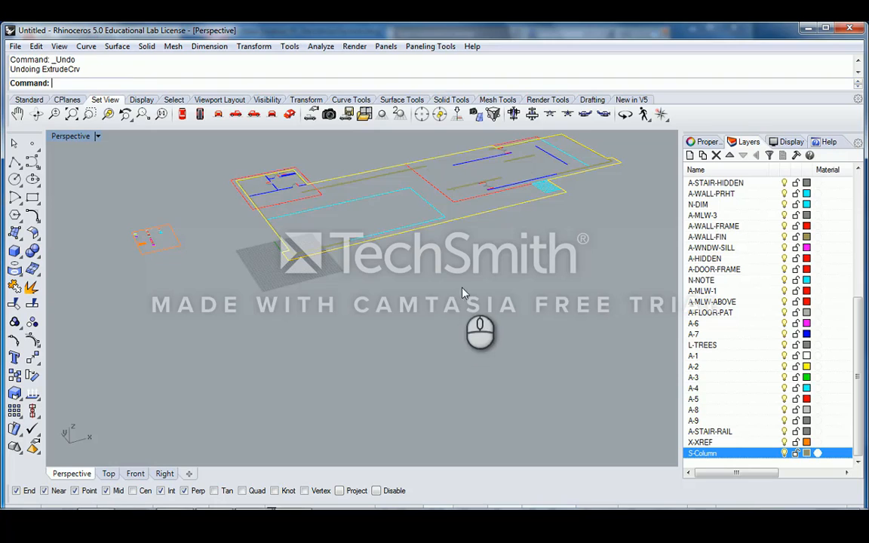
right_click_drag(463, 293, 459, 260)
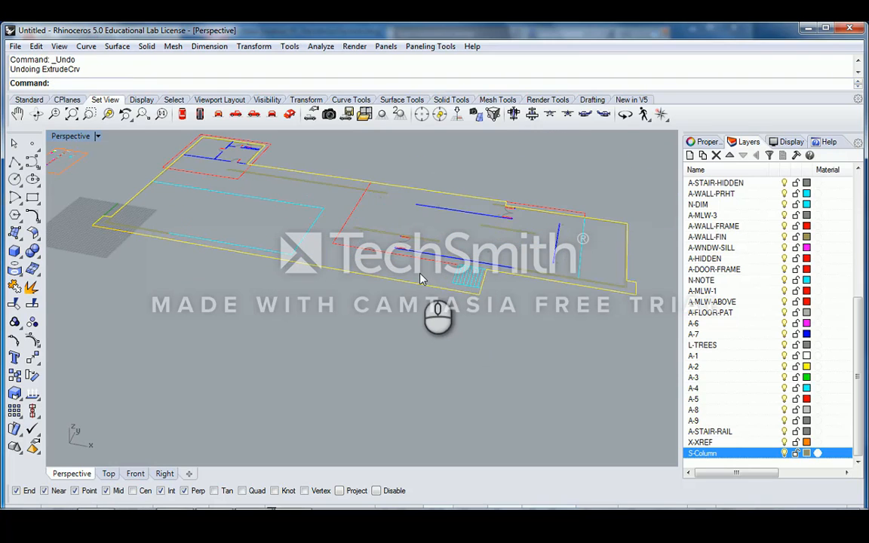
left_click(465, 185)
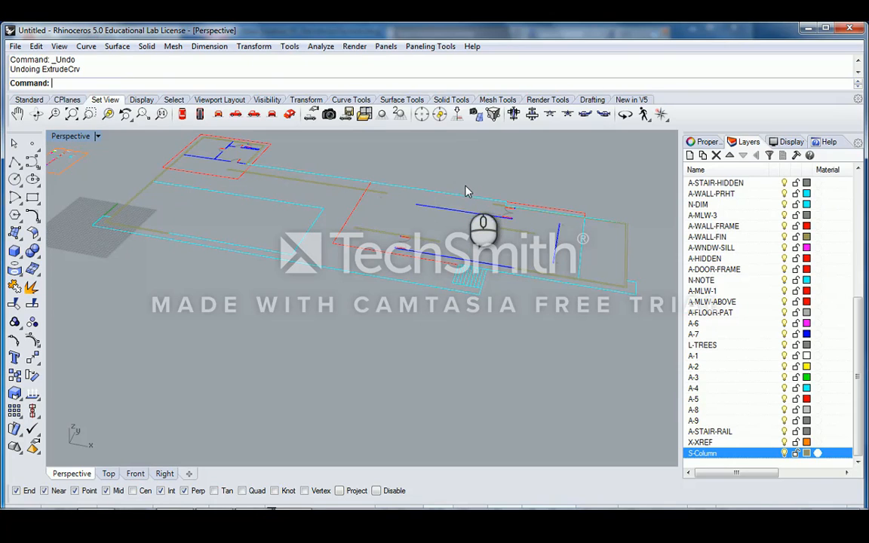
- Extrude the building outline 4' thick with DeleteInput=No, keeping the curve
left_click(465, 198)
mouse_move(473, 183)
right_mouse_down()
mouse_move(412, 209)
mouse_move(357, 194)
mouse_move(401, 219)
mouse_move(400, 210)
right_mouse_up()
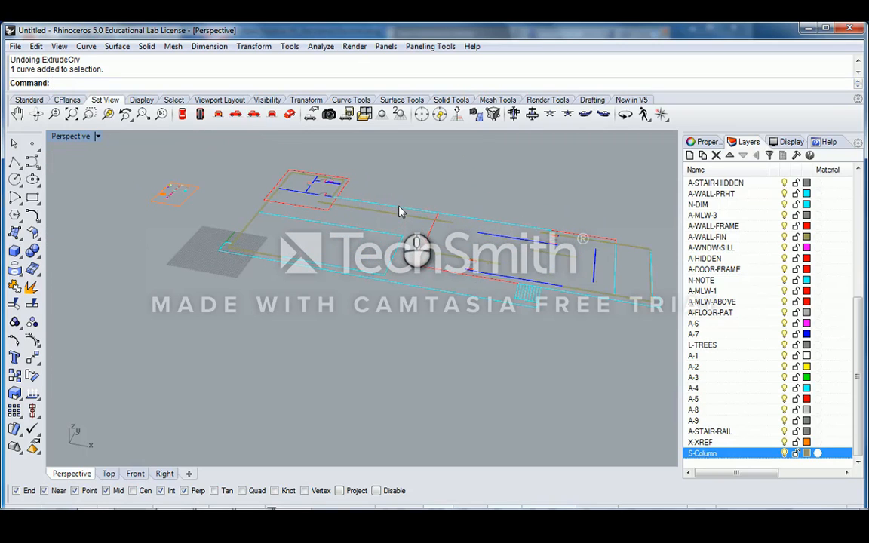
left_click(419, 202)
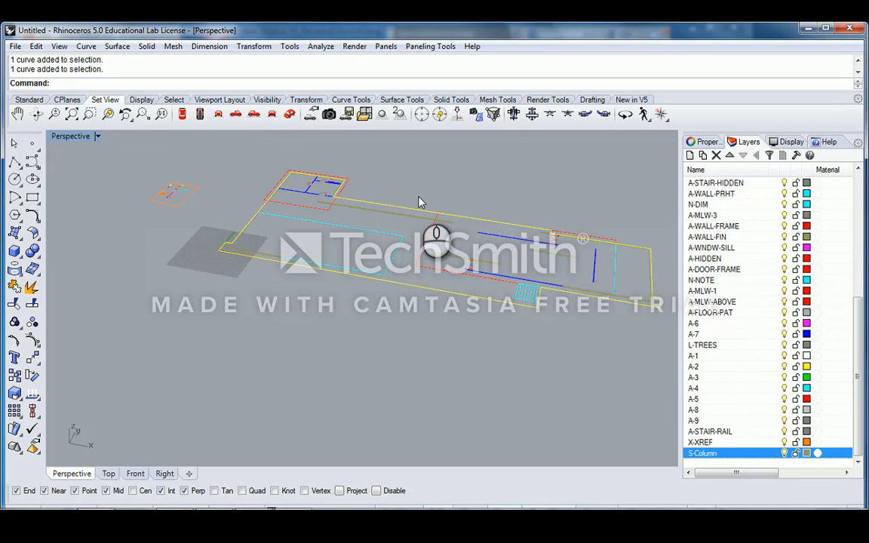
type("ExtrudeCrv")
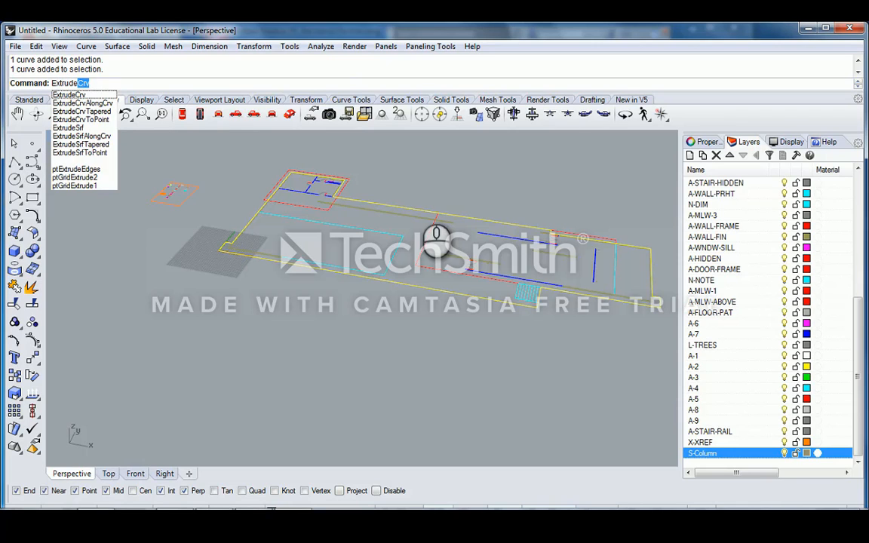
key("Return")
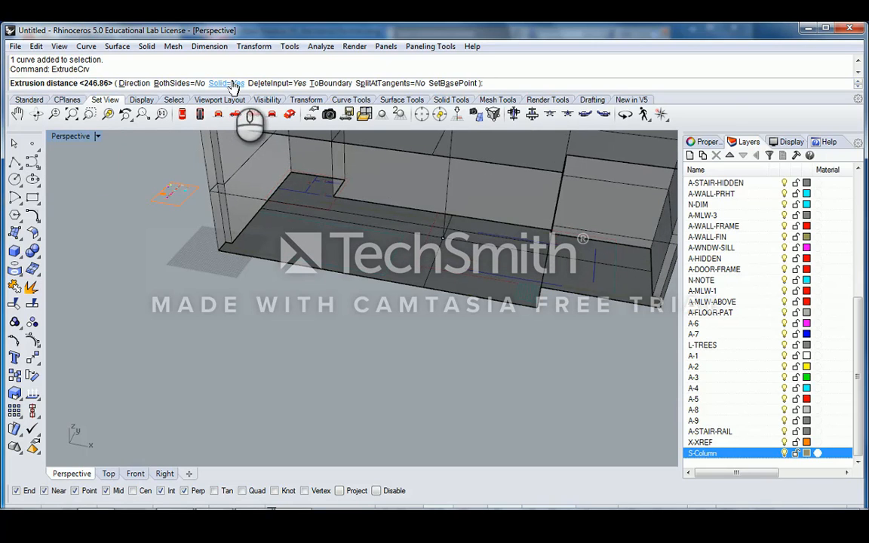
left_click(279, 84)
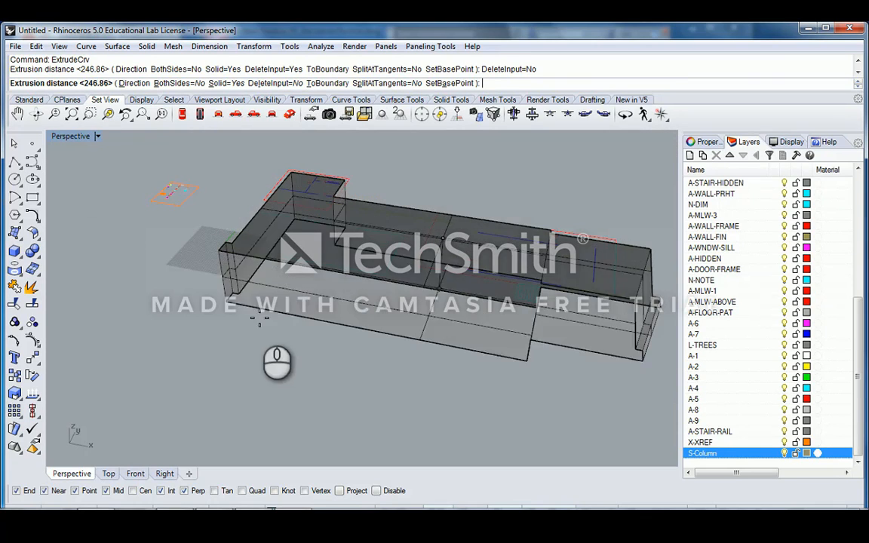
mouse_move(259, 317)
right_mouse_down()
mouse_move(311, 313)
mouse_move(263, 302)
mouse_move(259, 320)
right_mouse_up()
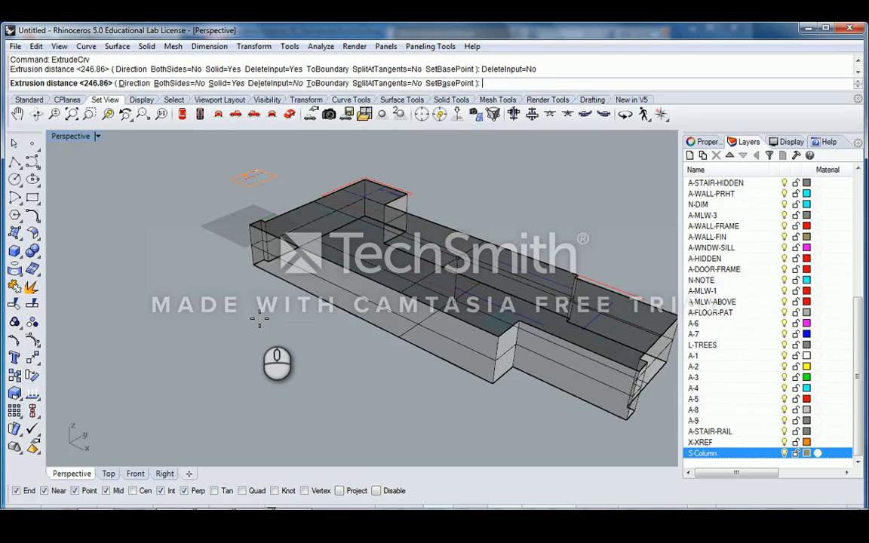
type("'")
key("Return")
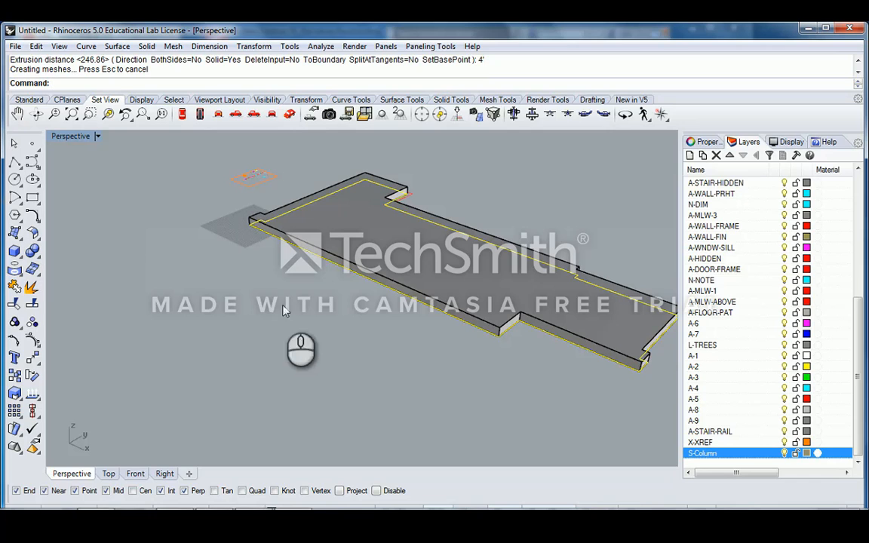
- Repeat ExtrudeCrv to make a 4' slab downward from the outline
scroll(355, 291, "up", 8)
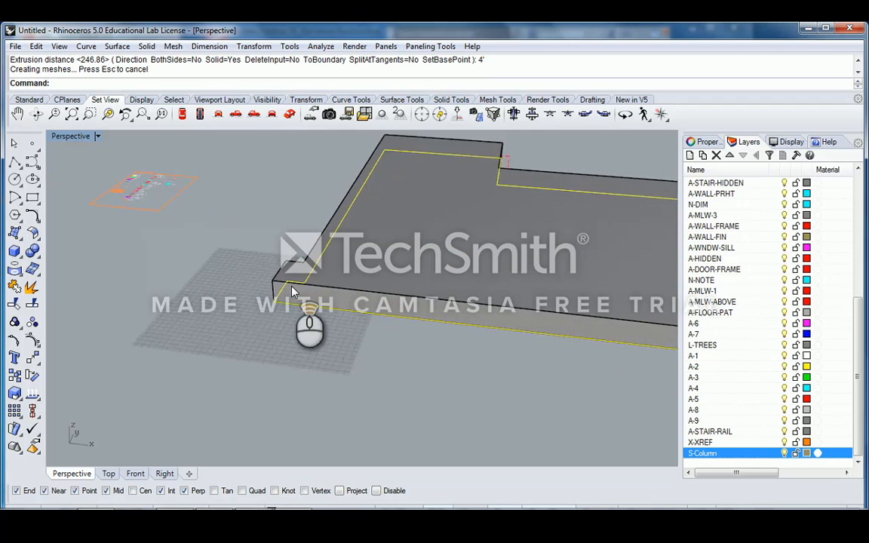
scroll(264, 295, "down", 5)
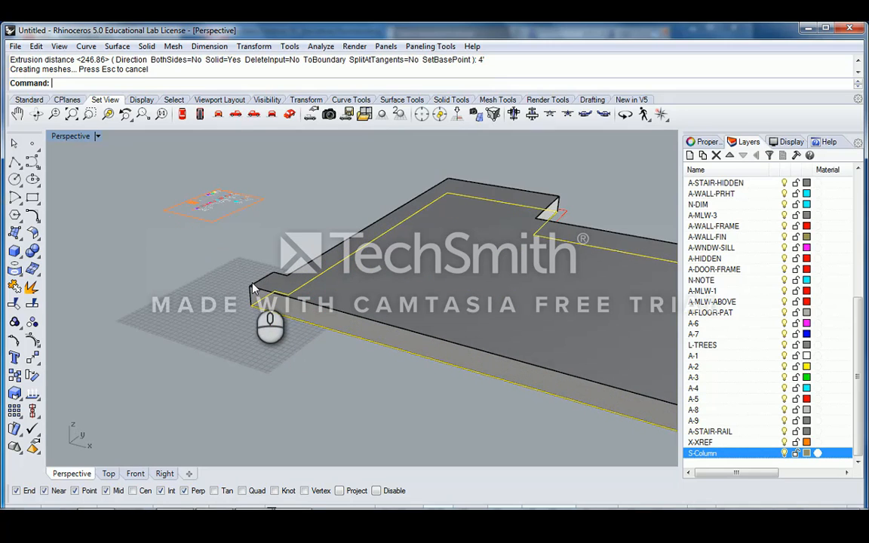
key("Up")
key("Return")
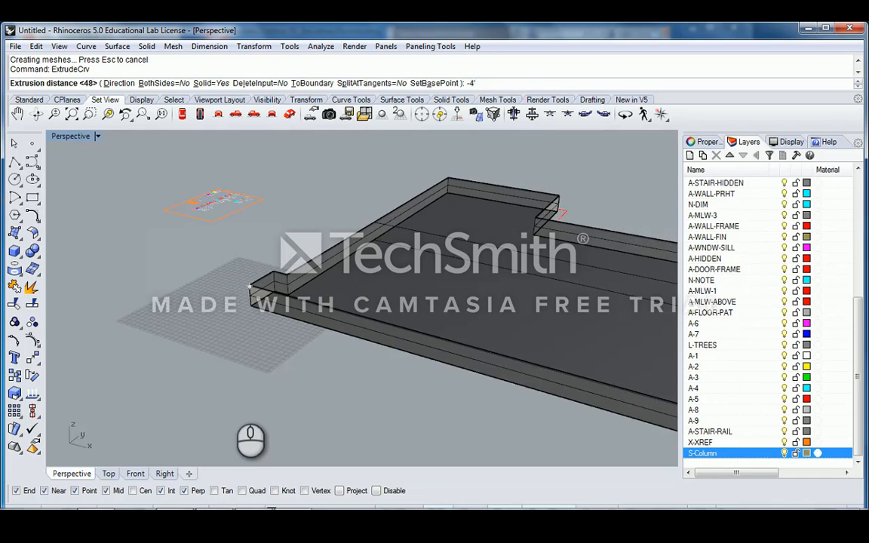
key("Return")
right_click_drag(286, 231, 294, 259)
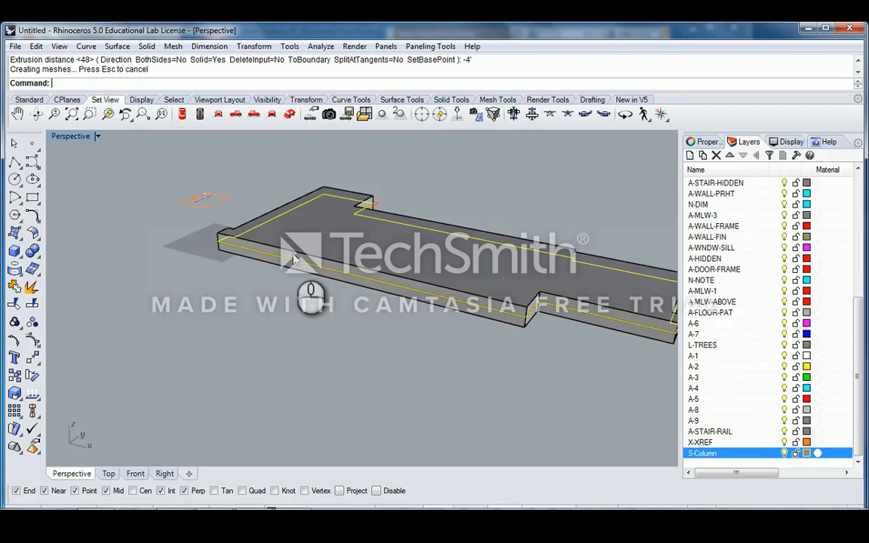
right_click_drag(294, 259, 230, 252)
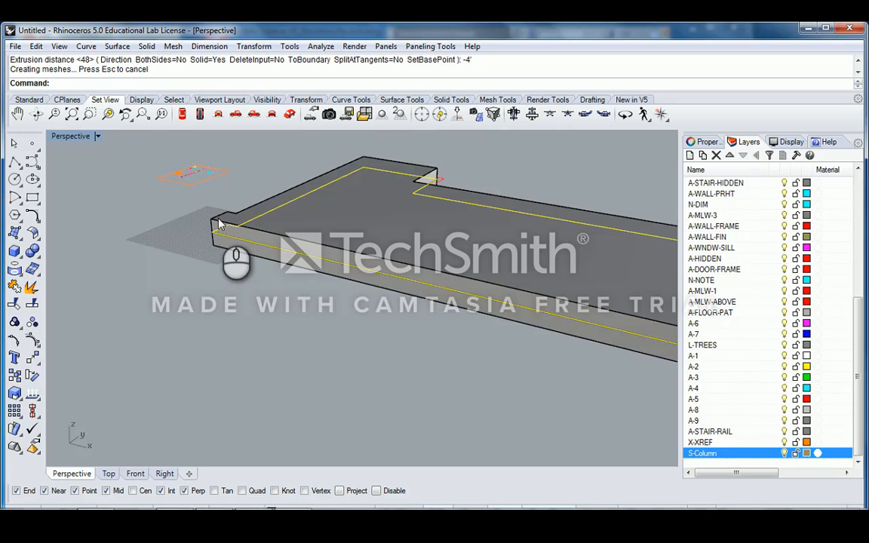
- Delete the unwanted upper slab extrusion
left_click(218, 223)
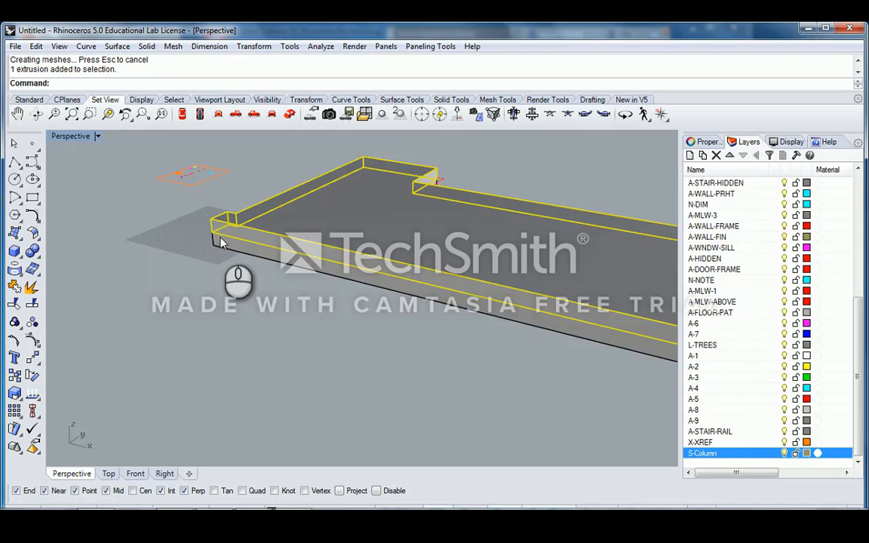
key("Delete")
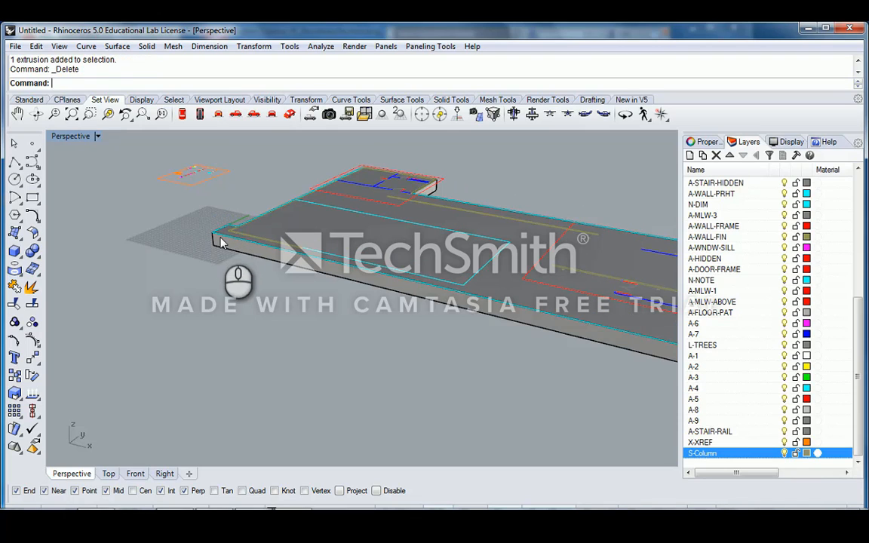
scroll(220, 242, "down", 2)
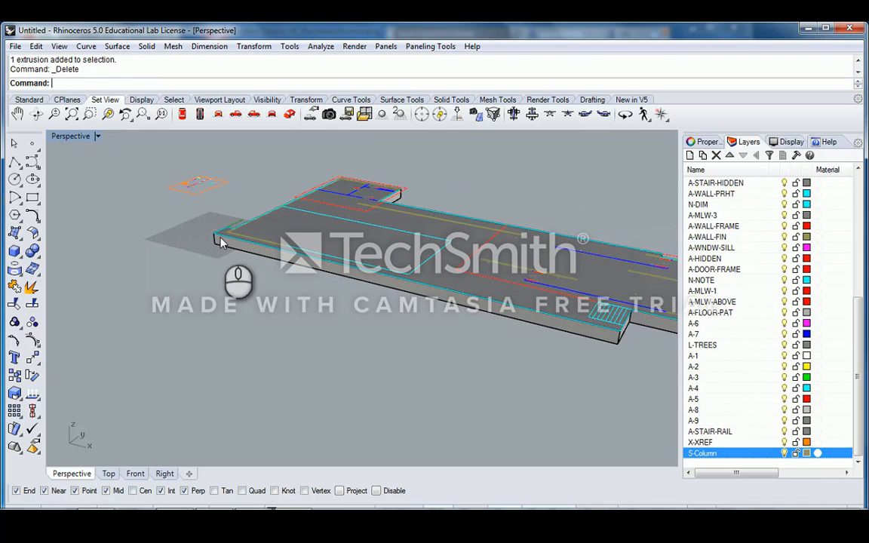
scroll(221, 241, "up", 3)
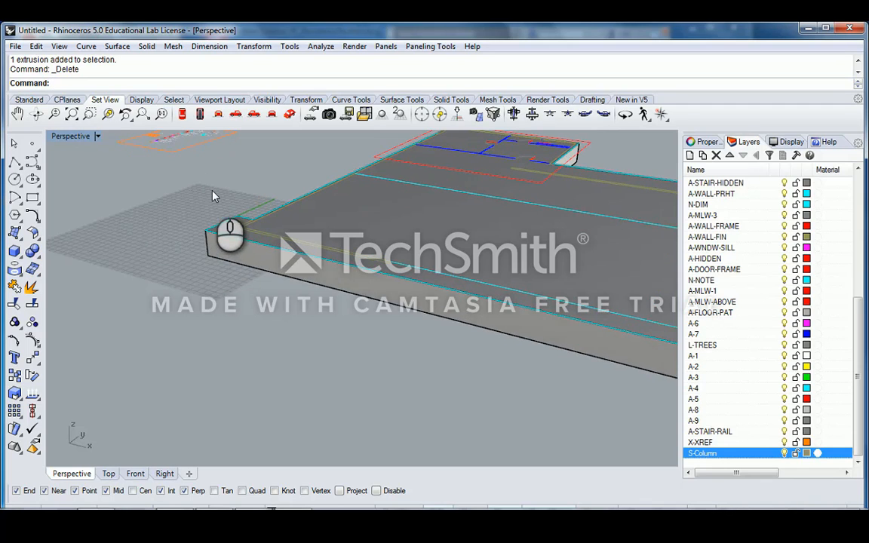
scroll(213, 196, "down", 1)
- Move the remaining slab 4' between its corners, beneath the plan linework
left_click(213, 268)
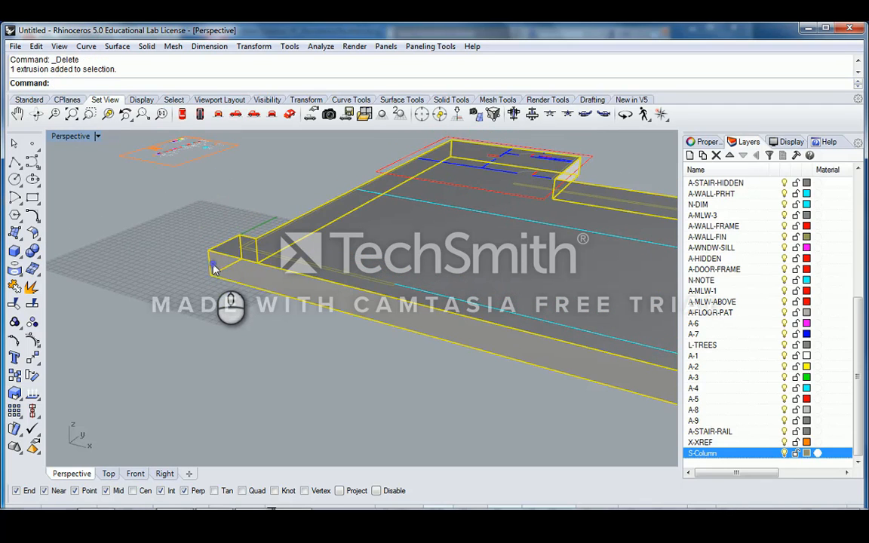
type("M")
key("space")
left_click(209, 274)
left_click(208, 250)
key("space")
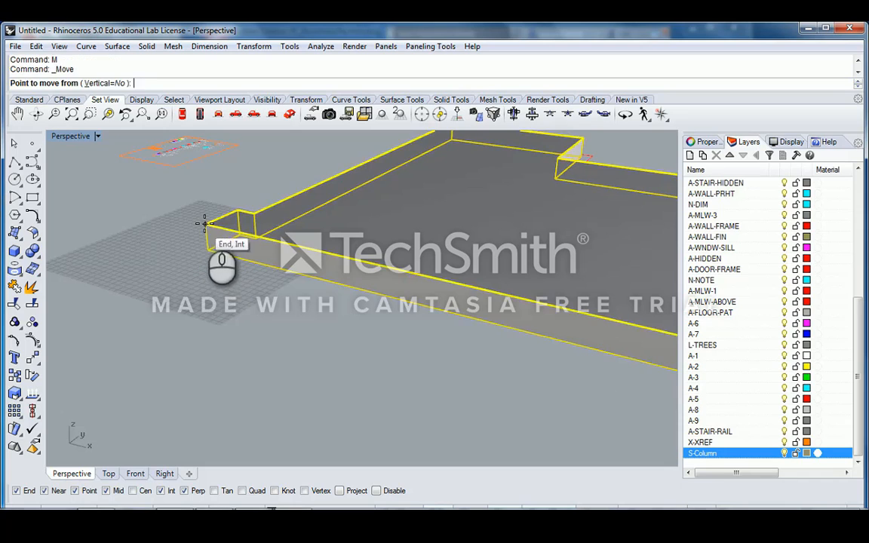
left_click(205, 223)
left_click(207, 251)
scroll(271, 263, "down", 5)
left_click(269, 319)
right_click_drag(274, 257, 348, 279)
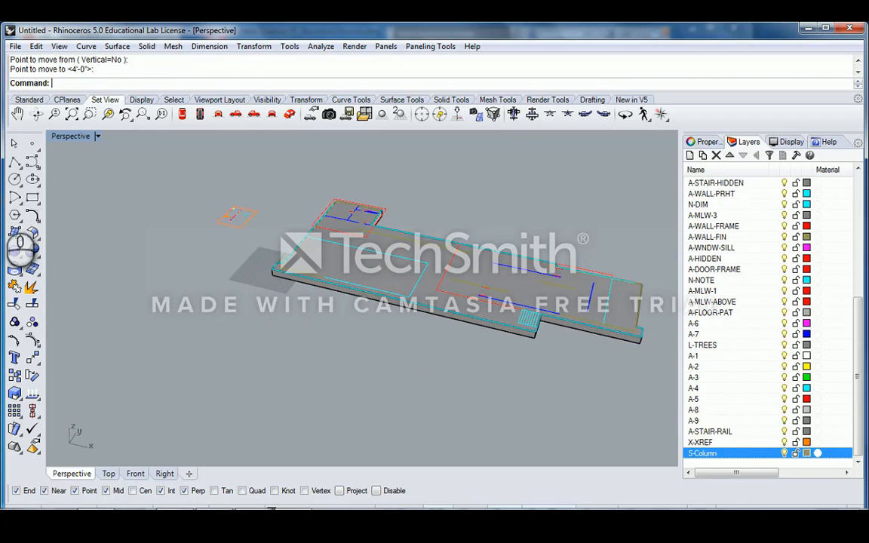
- Draw a single-segment polyline beside the slab
left_click(15, 161)
scroll(234, 333, "up", 3)
left_click(259, 291)
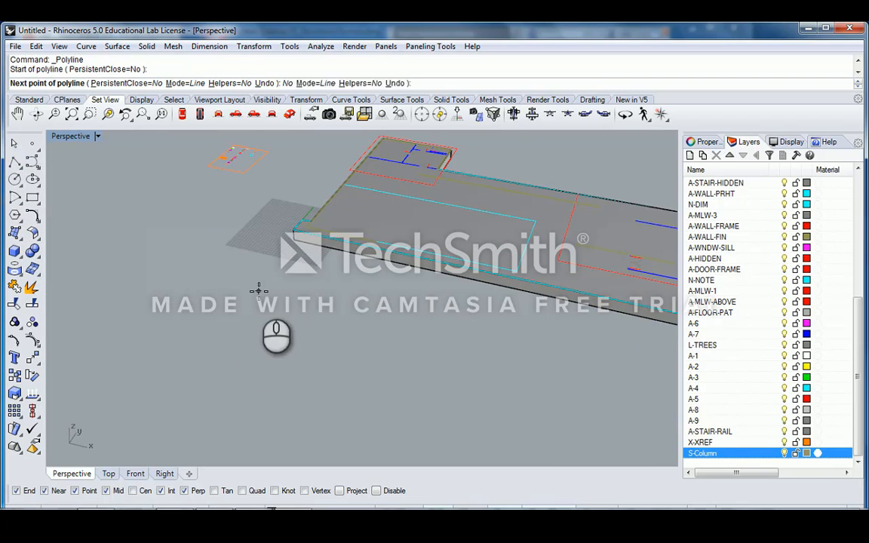
left_click(222, 330)
key("Return")
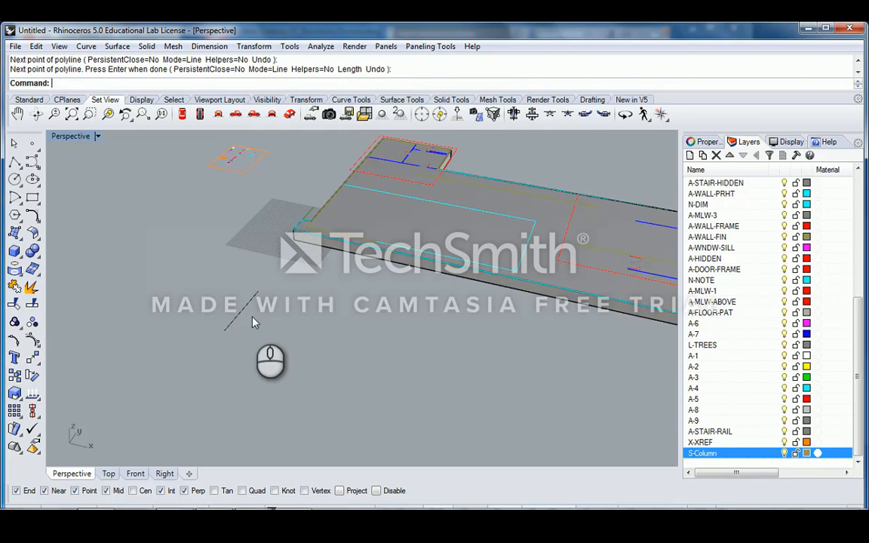
- Extrude the new line upward into a flat upright panel
type("ExtrudeCrv")
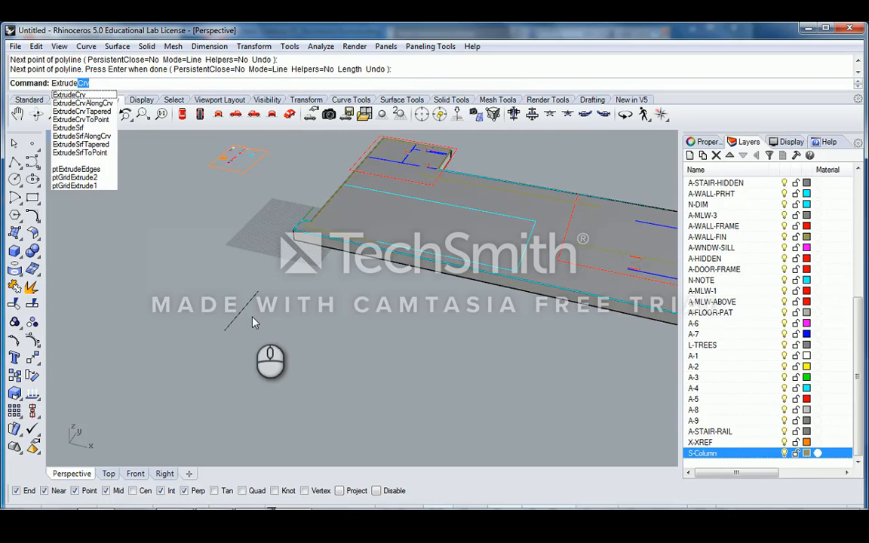
key("Return")
left_click(252, 299)
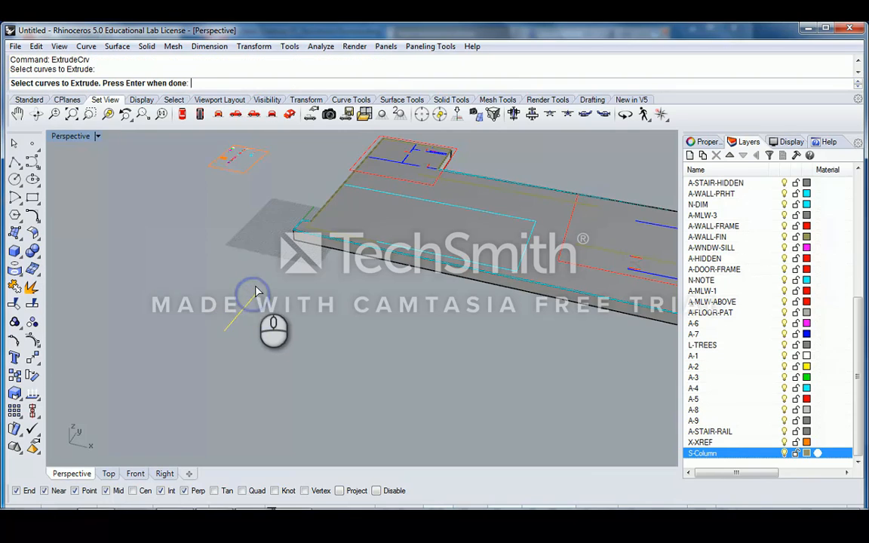
key("Return")
left_click(200, 298)
scroll(256, 286, "up", 4)
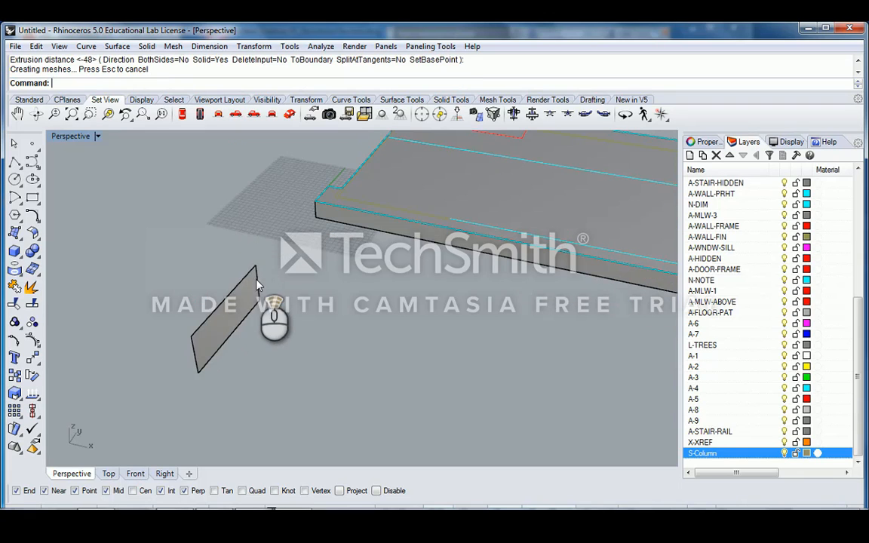
scroll(251, 301, "down", 5)
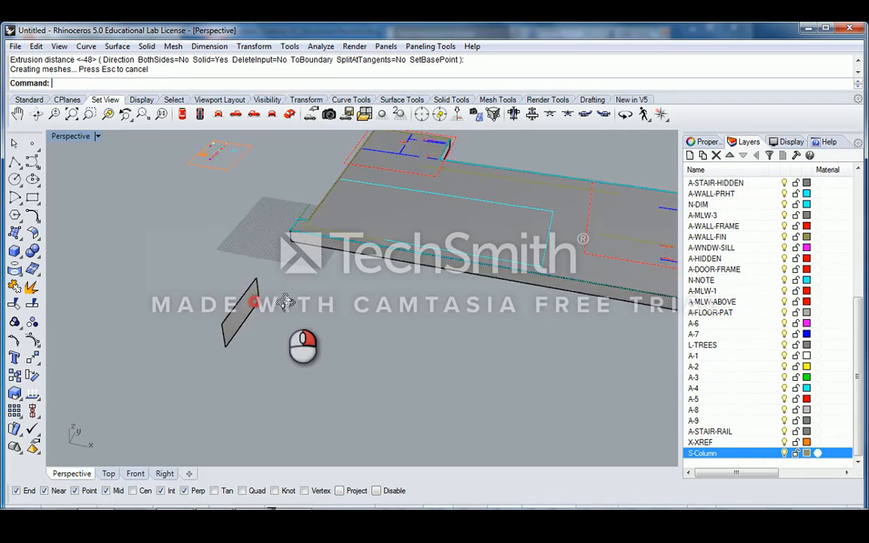
scroll(264, 309, "up", 4)
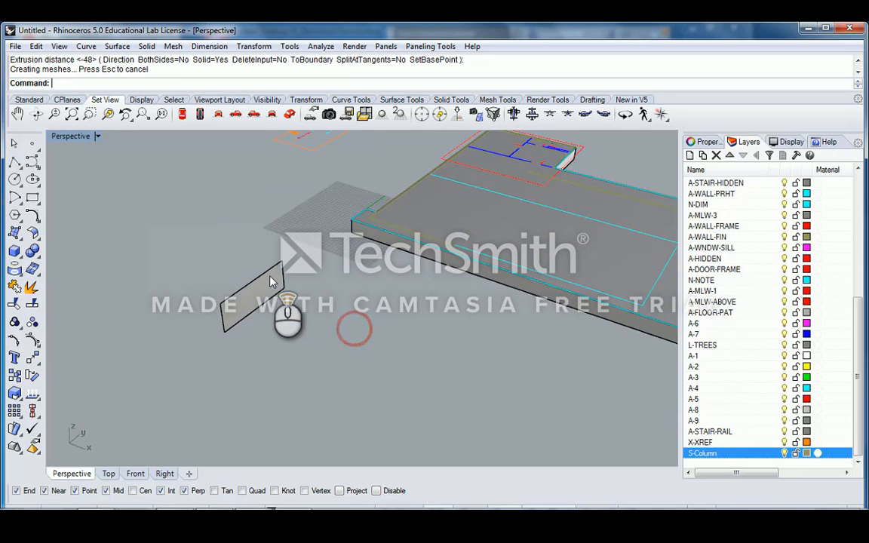
key("Up")
type("Extrude")
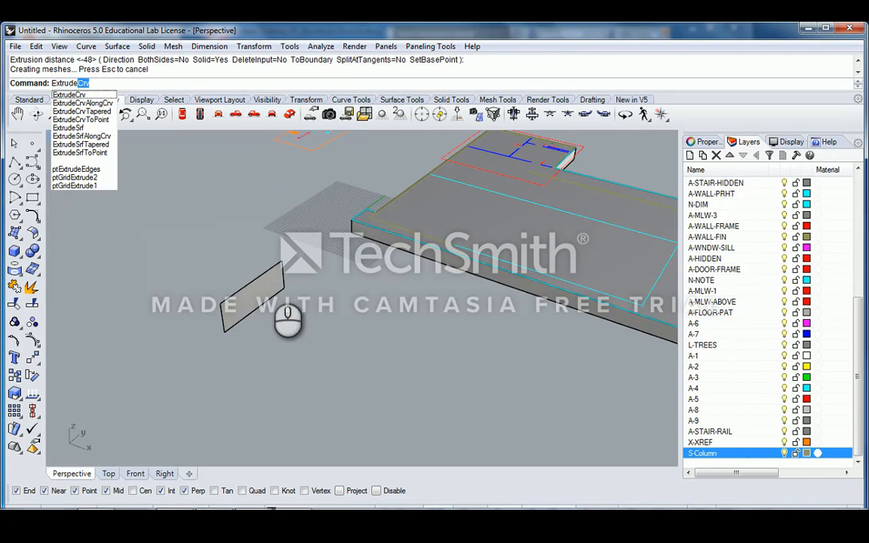
- Start ExtrudeSrf and select the upright panel to extrude
key("Down")
key("Down")
key("Down")
key("Down")
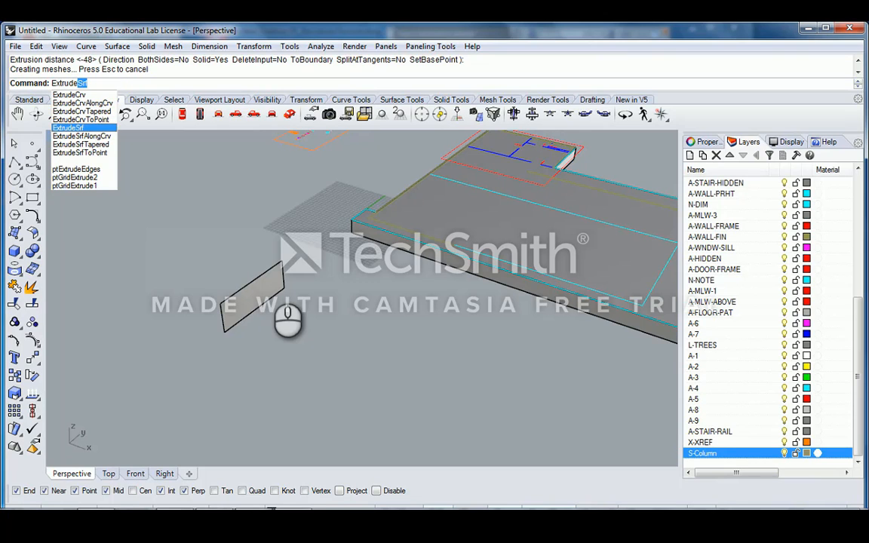
key("Return")
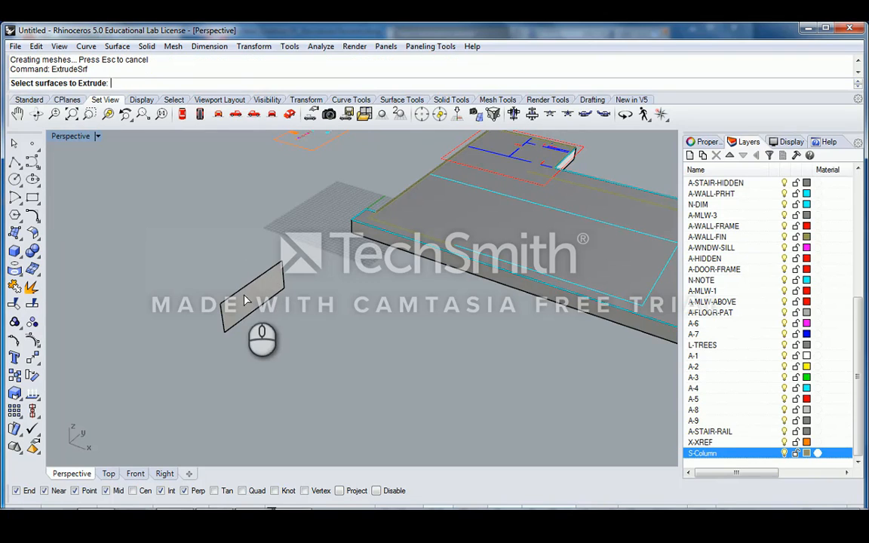
scroll(258, 298, "up", 3)
left_click(257, 301)
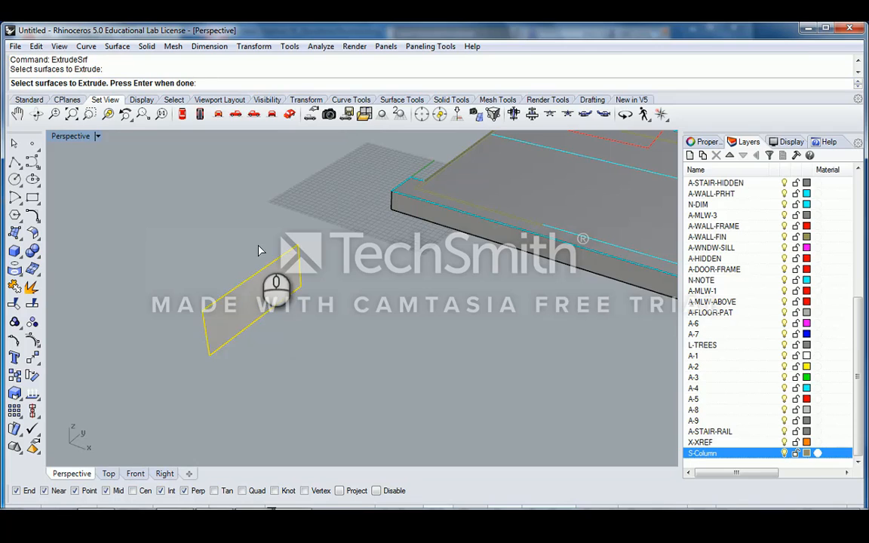
scroll(264, 279, "down", 5)
scroll(272, 255, "up", 3)
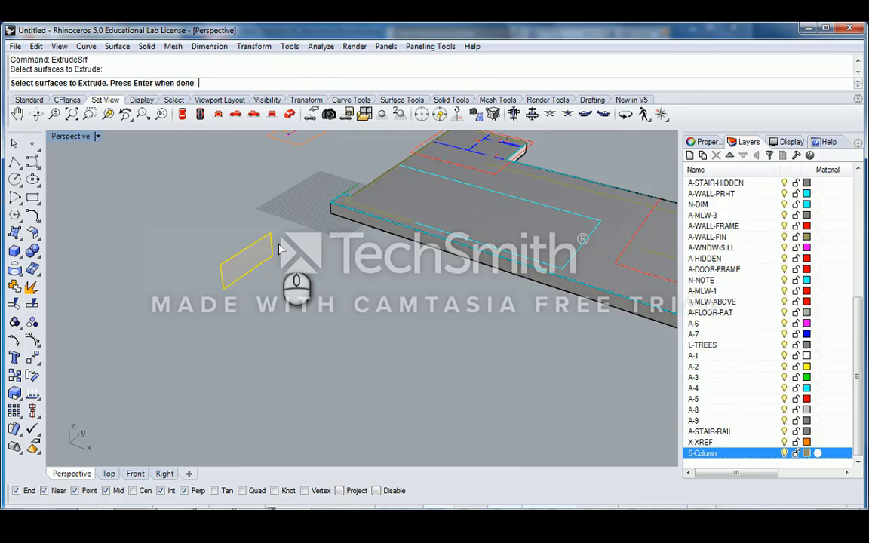
key("Return")
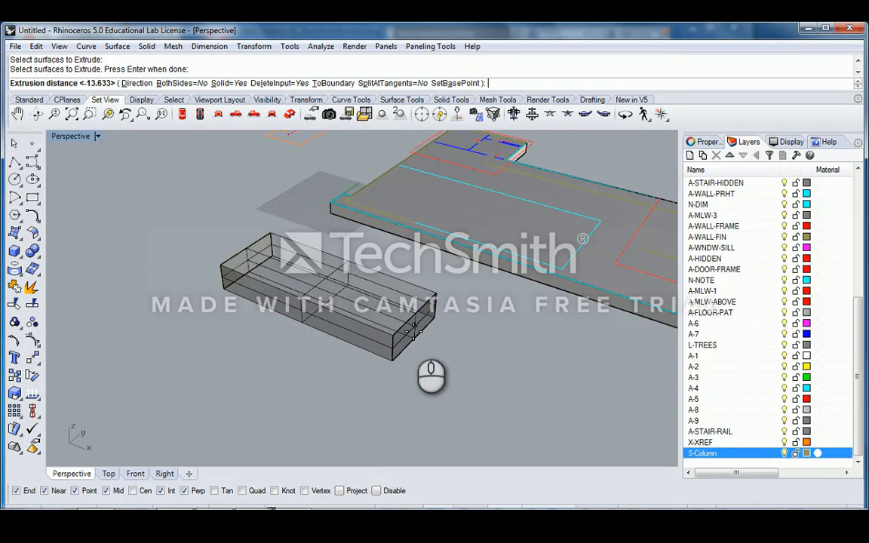
- Extrude the panel one-sided as a closed solid with the input deleted, and set its depth
left_click(174, 83)
left_click(174, 83)
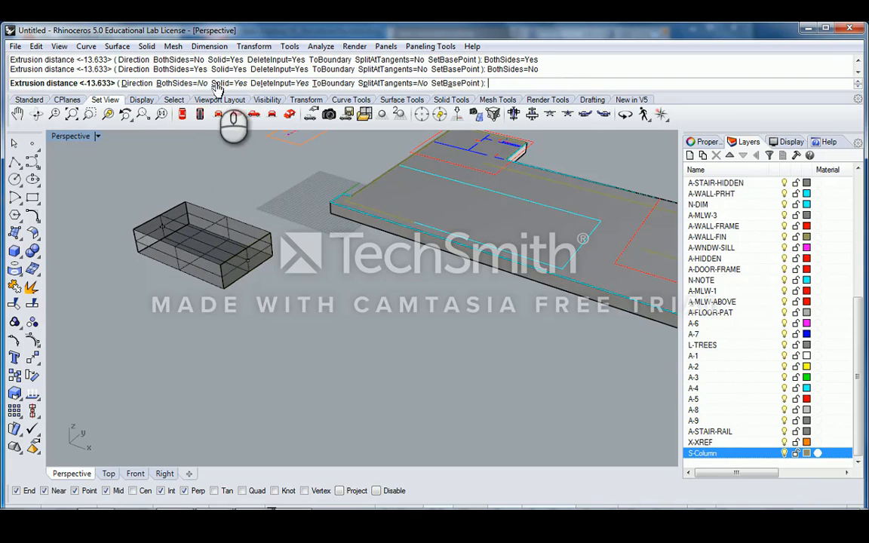
left_click(215, 83)
right_click_drag(337, 278, 314, 256)
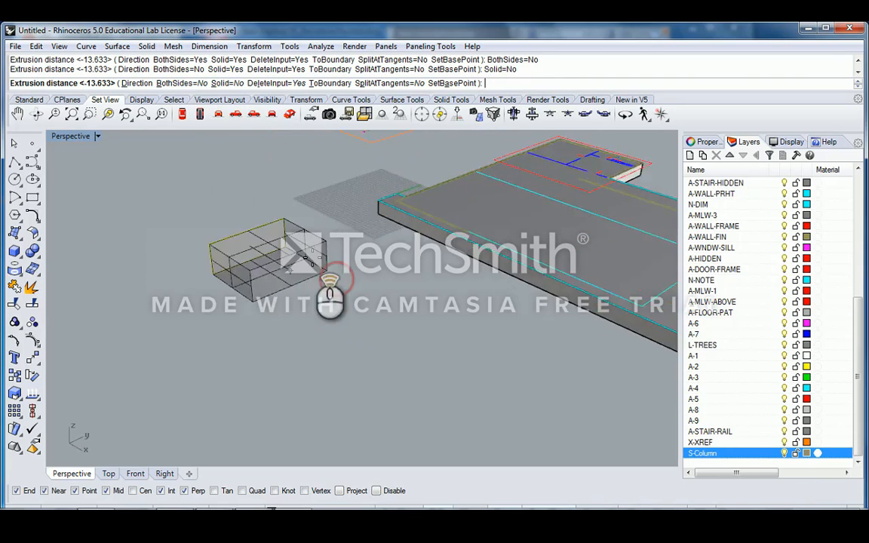
scroll(316, 260, "up", 5)
right_click_drag(372, 277, 347, 264)
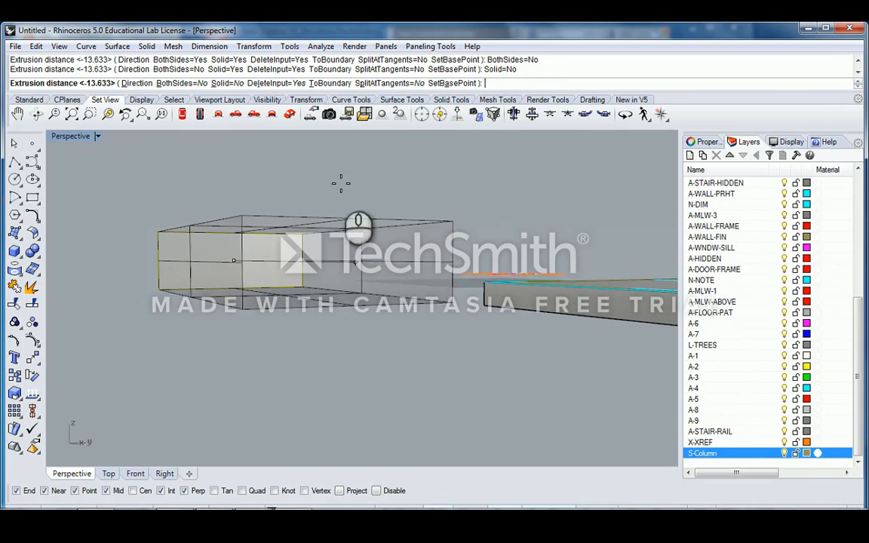
left_click(235, 90)
right_click_drag(288, 155, 396, 314)
scroll(396, 313, "up", 5)
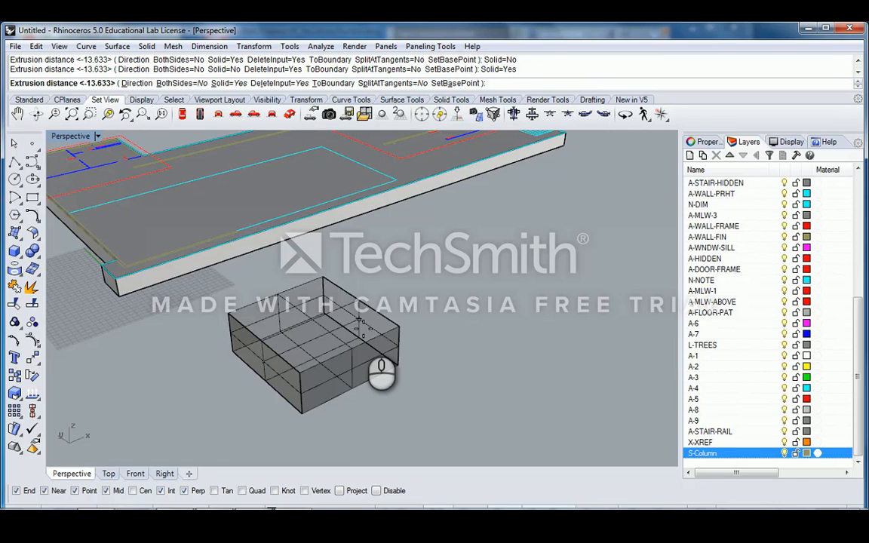
mouse_move(381, 370)
right_mouse_down()
mouse_move(283, 373)
mouse_move(299, 398)
mouse_move(265, 375)
mouse_move(264, 389)
mouse_move(369, 374)
mouse_move(383, 360)
right_mouse_up()
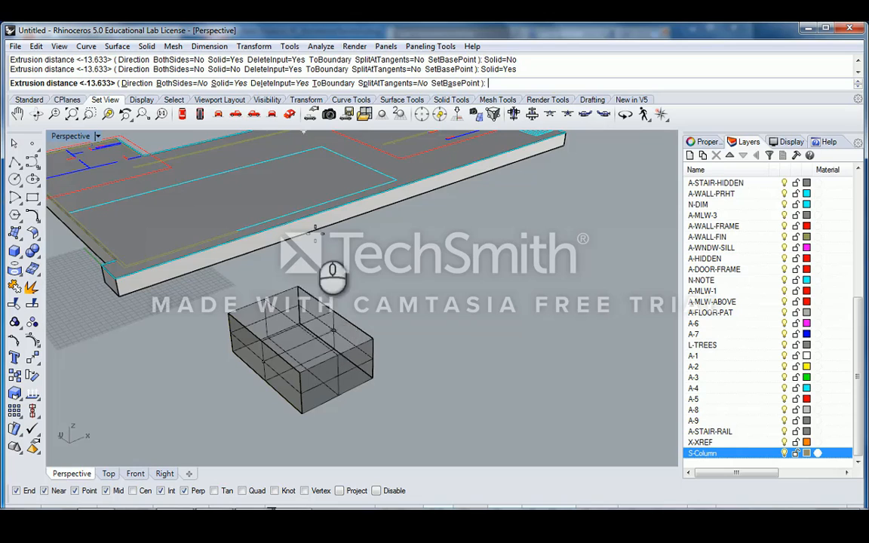
left_click(351, 323)
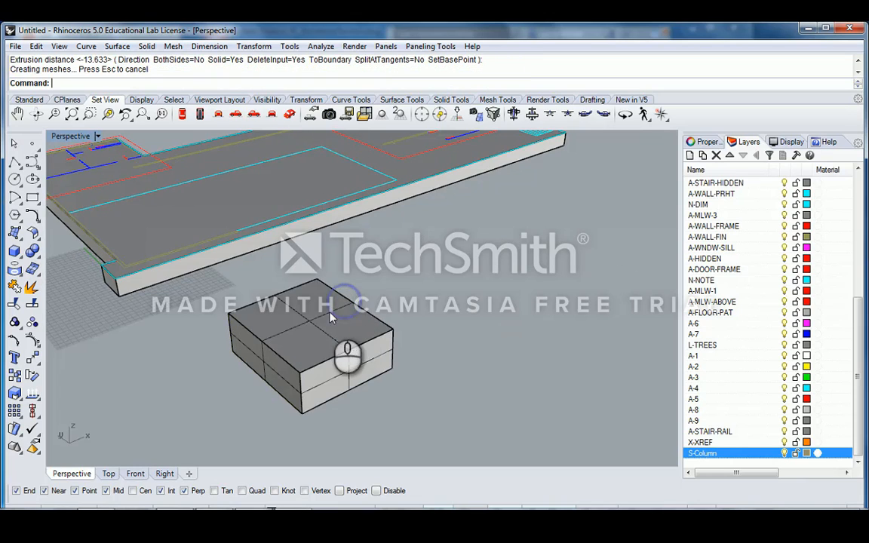
left_click(260, 349)
left_click(404, 325)
- Select the leftover test box beside the slab and delete it
left_click(268, 366)
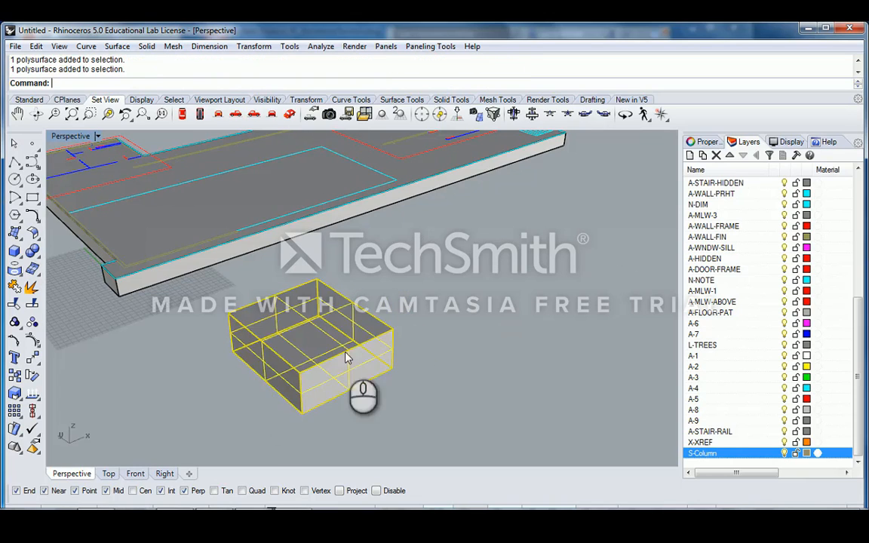
right_click_drag(349, 355, 382, 349)
left_click(419, 388)
left_click(287, 325)
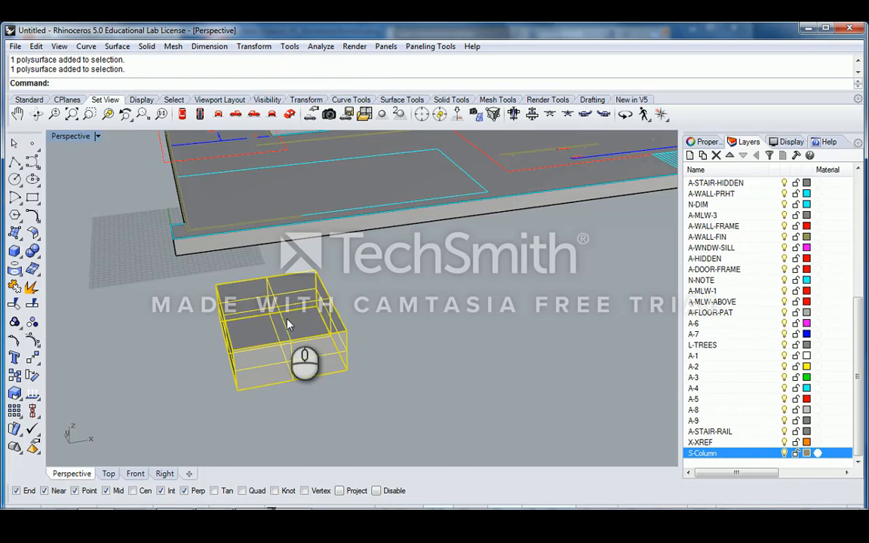
right_click_drag(287, 324, 316, 350)
left_click(342, 350)
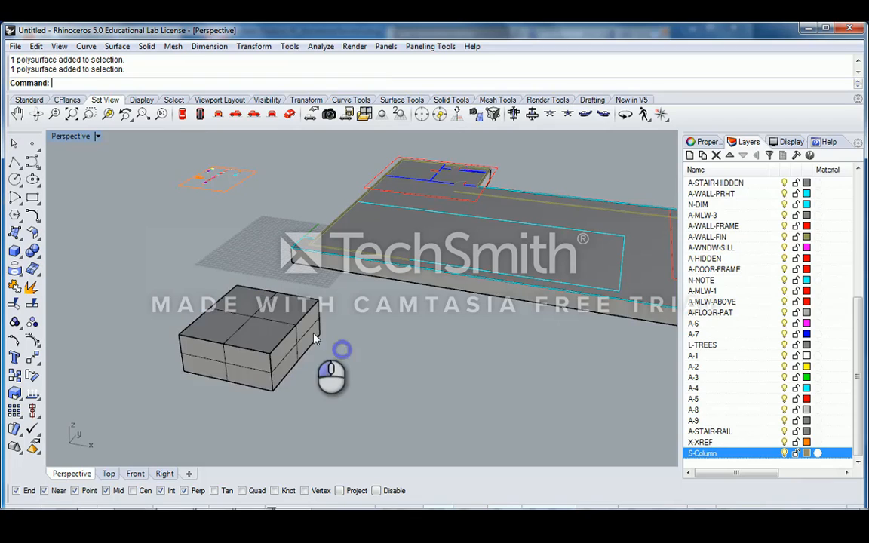
left_click(296, 335)
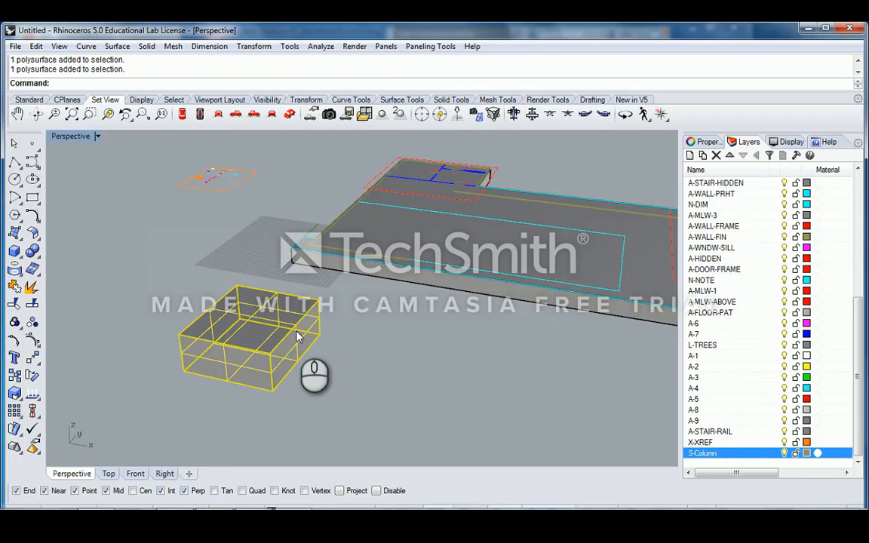
key("Delete")
- Crossing-select the stray curve beside the slab and delete it
right_click_drag(296, 335, 277, 315)
left_click_drag(277, 316, 216, 361)
key("Delete")
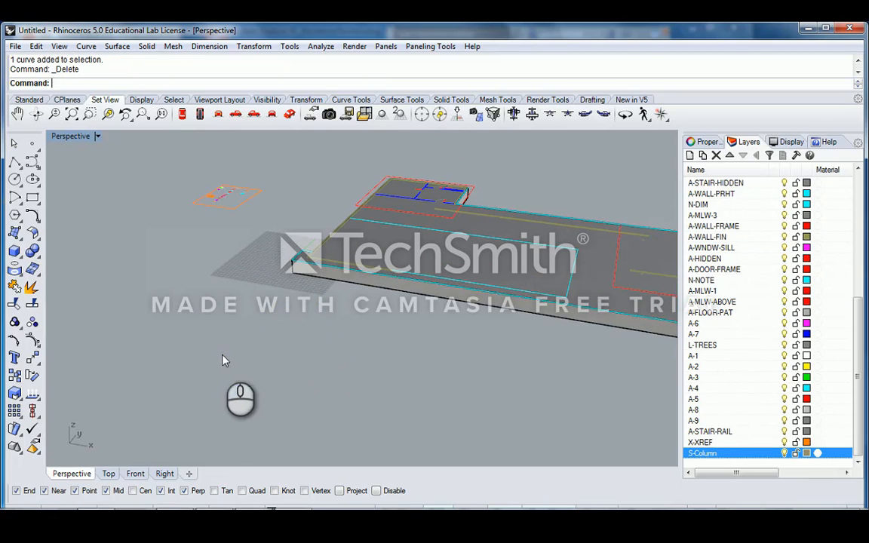
right_click_drag(223, 359, 294, 284)
scroll(294, 285, "up", 5)
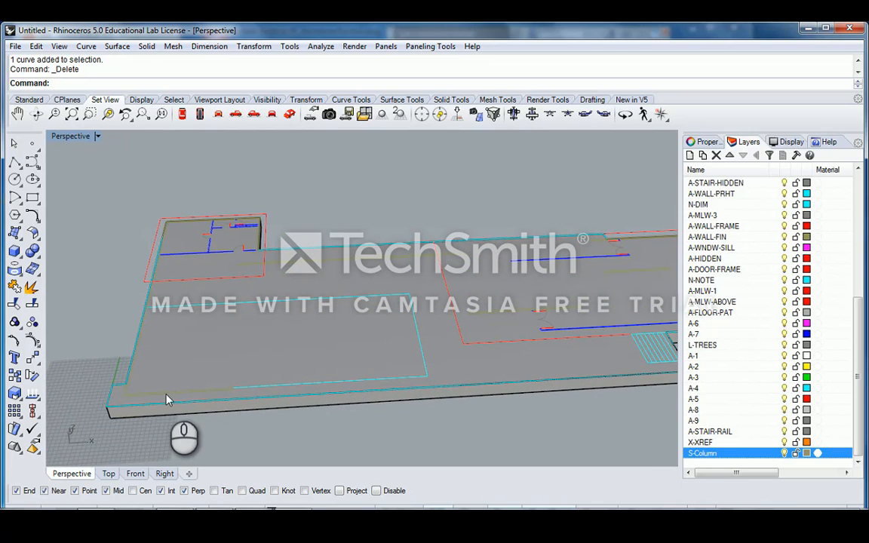
left_click(167, 397)
right_click_drag(200, 388, 266, 278)
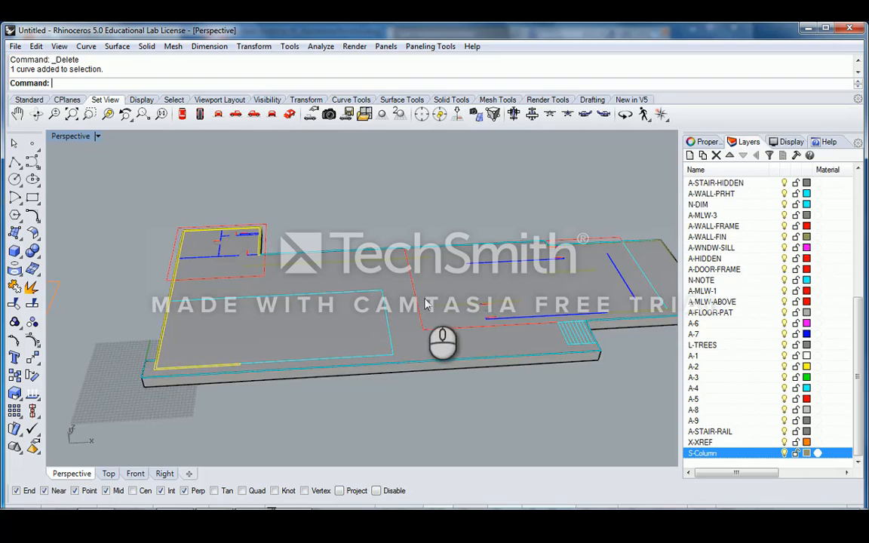
right_click_drag(425, 304, 376, 302, "shift")
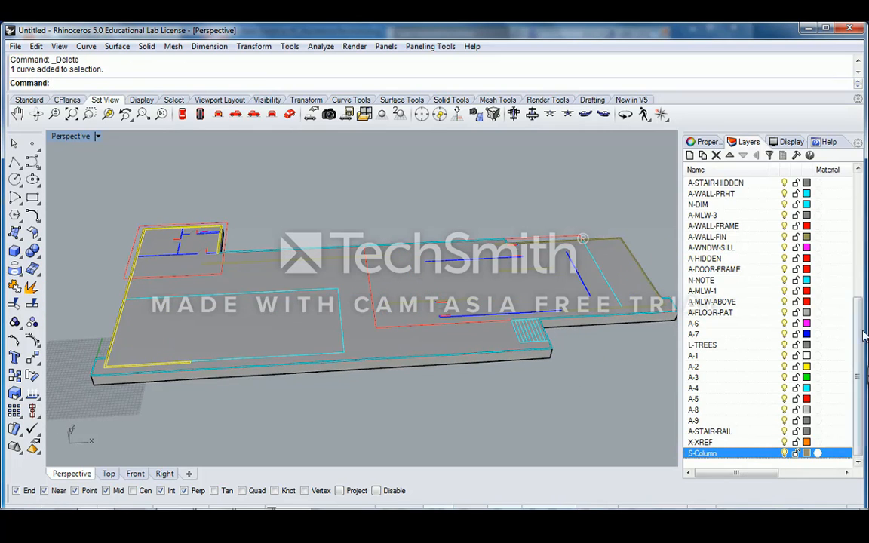
scroll(736, 362, "up", 2)
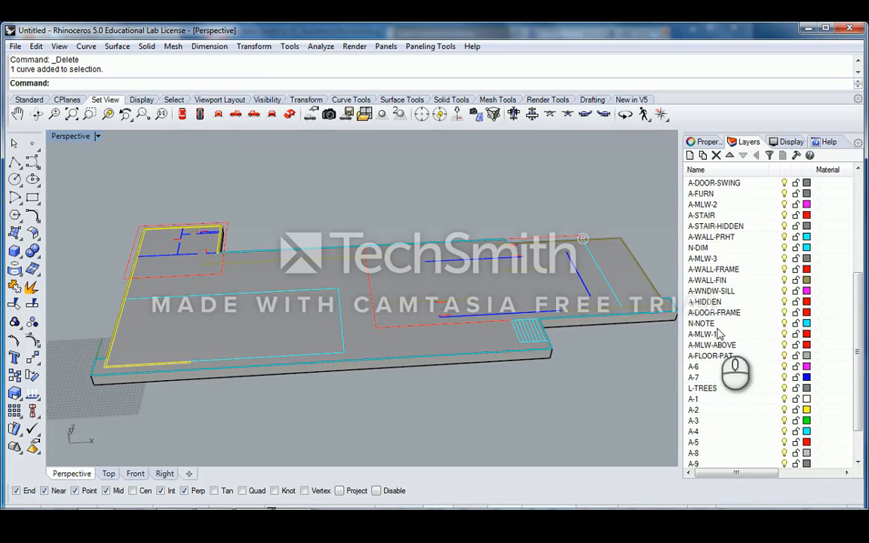
scroll(860, 306, "up", 2)
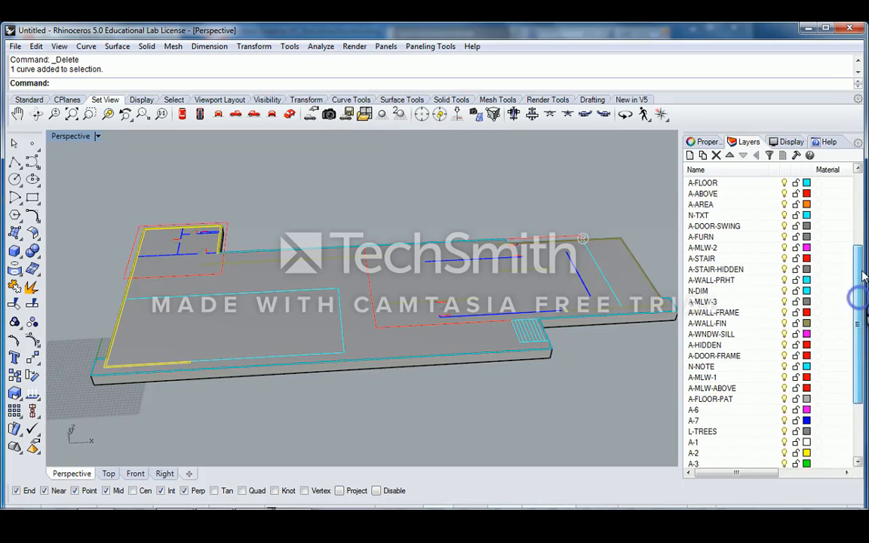
left_click(755, 325)
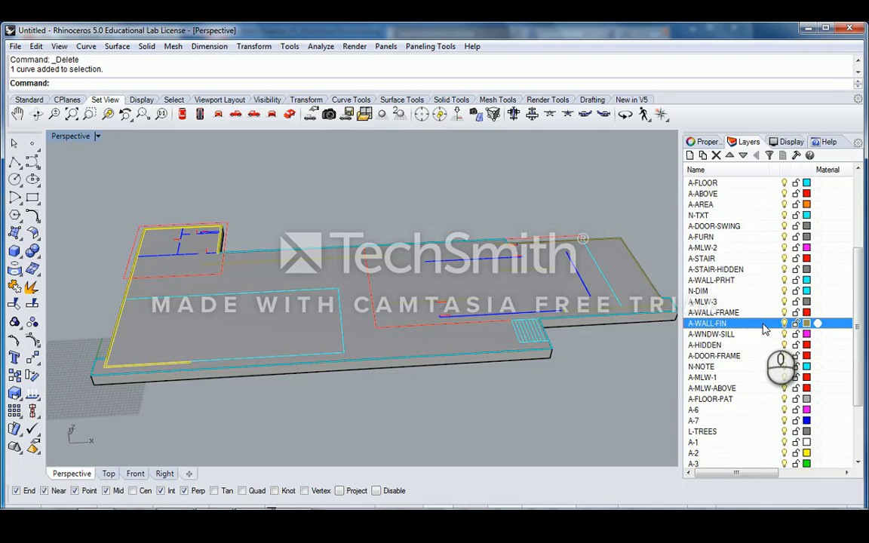
right_click(764, 329)
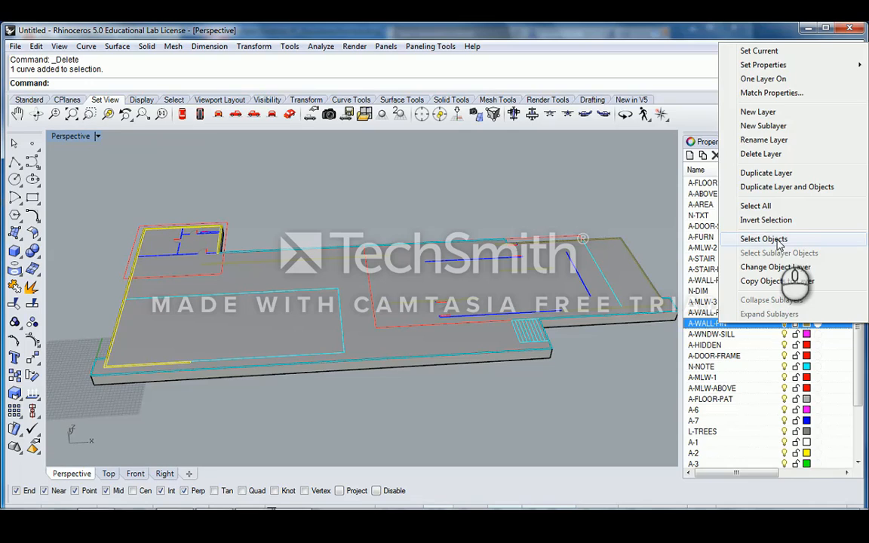
left_click(763, 239)
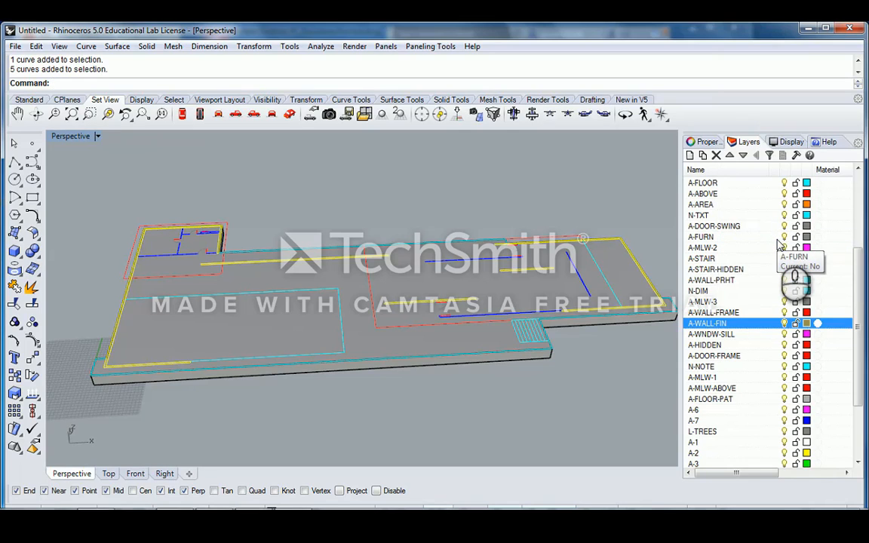
left_click(646, 357)
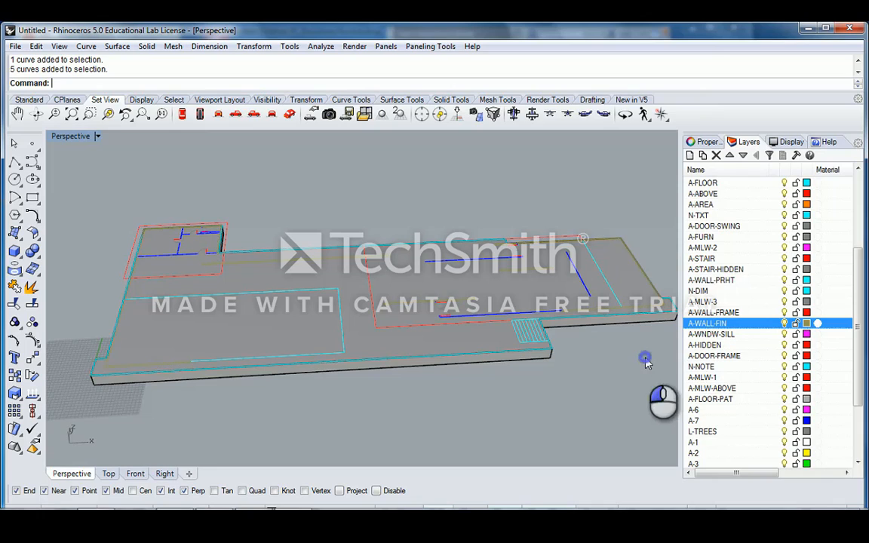
left_click(157, 368)
right_click(758, 326)
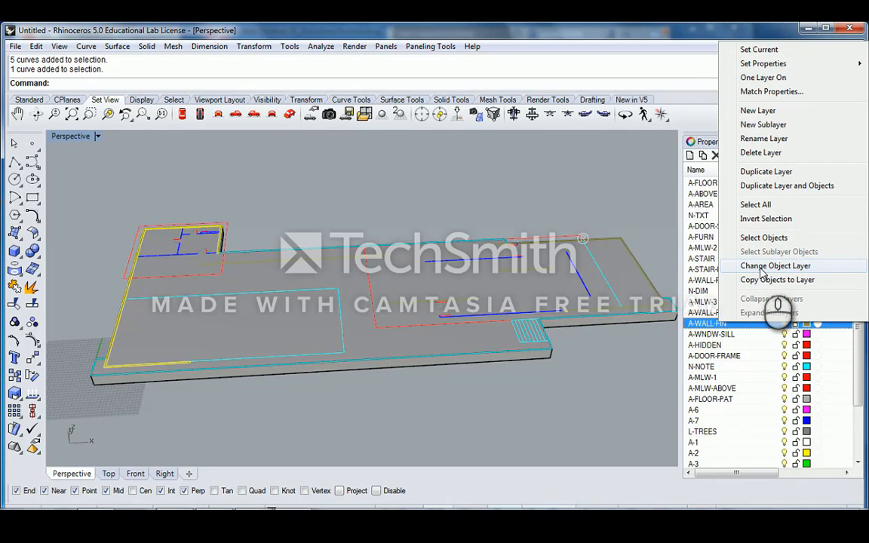
left_click(603, 377)
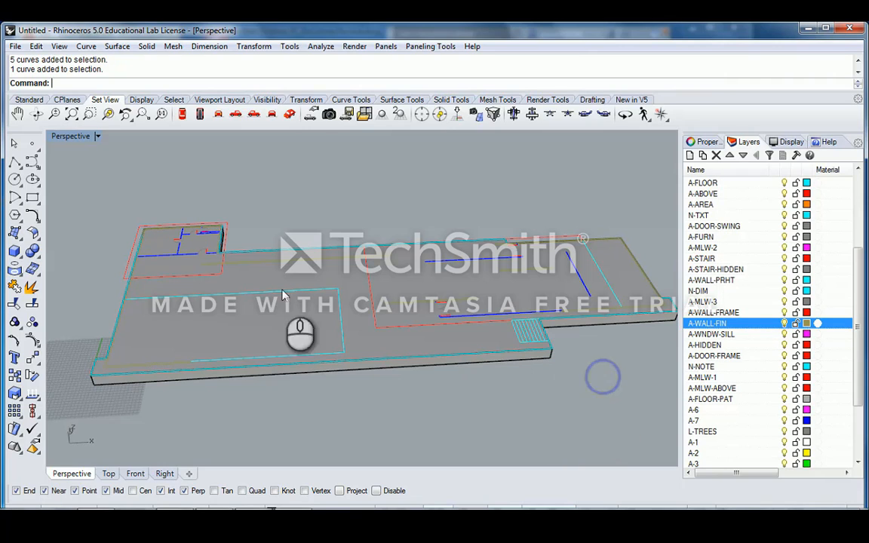
left_click(330, 293)
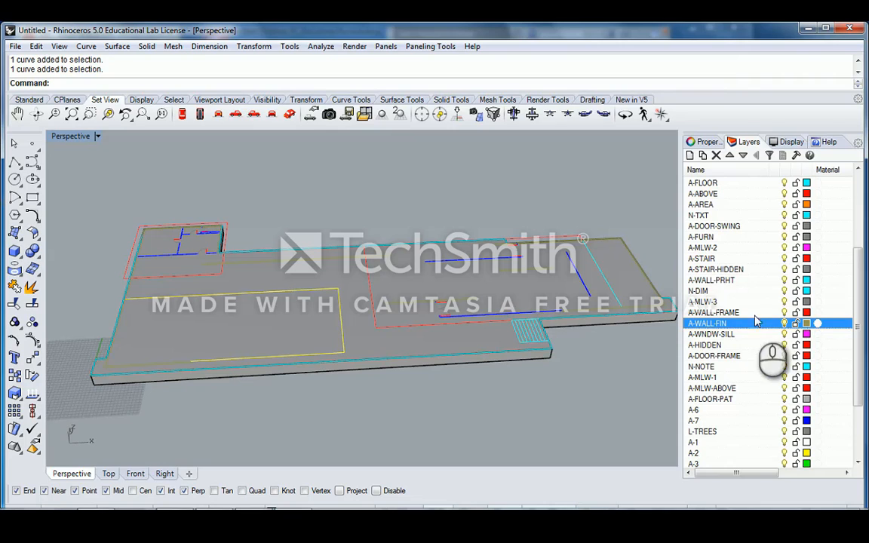
left_click(345, 323)
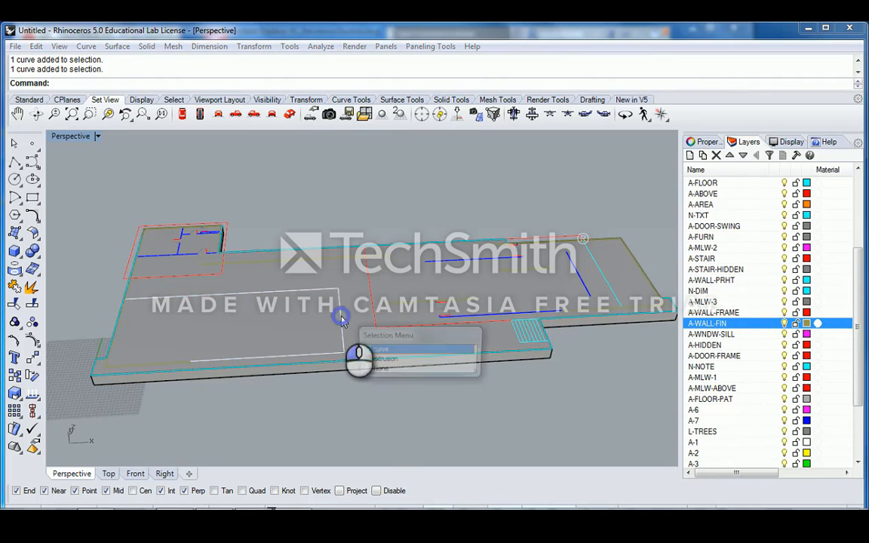
left_click(375, 351)
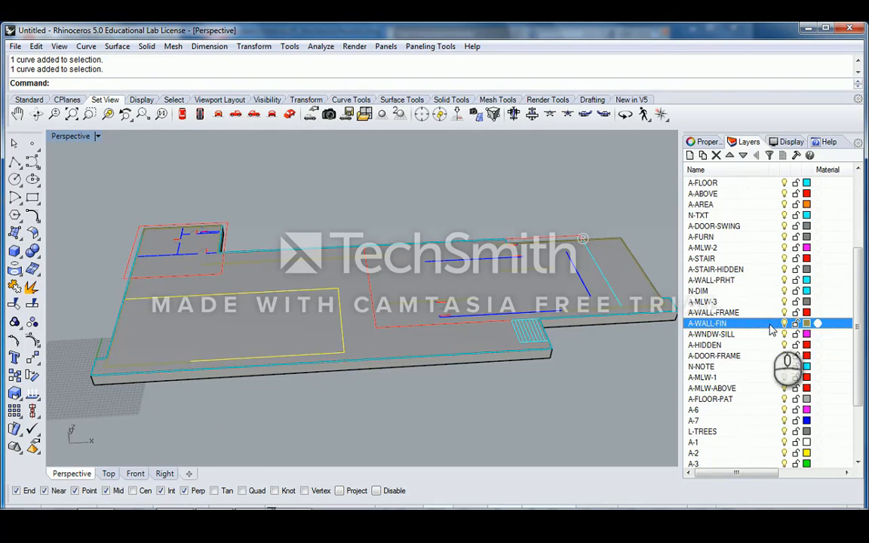
right_click(758, 324)
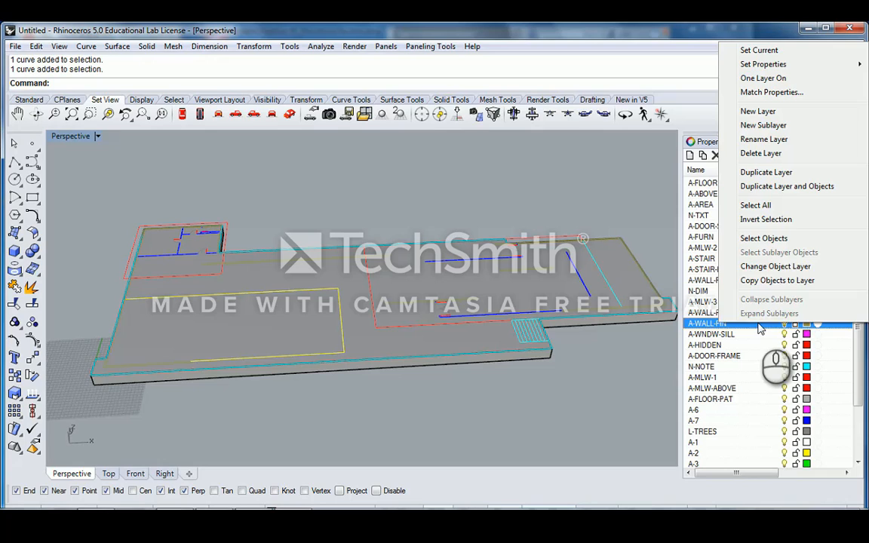
left_click(771, 268)
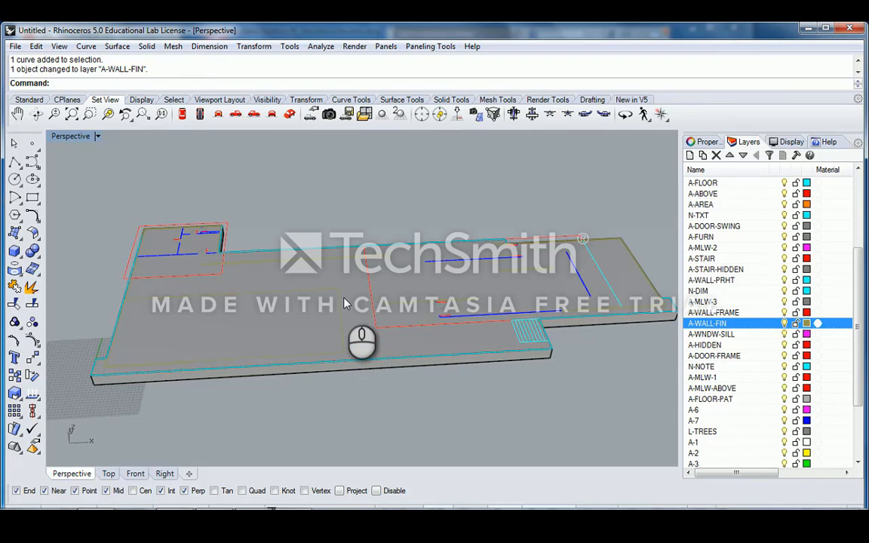
left_click(340, 303)
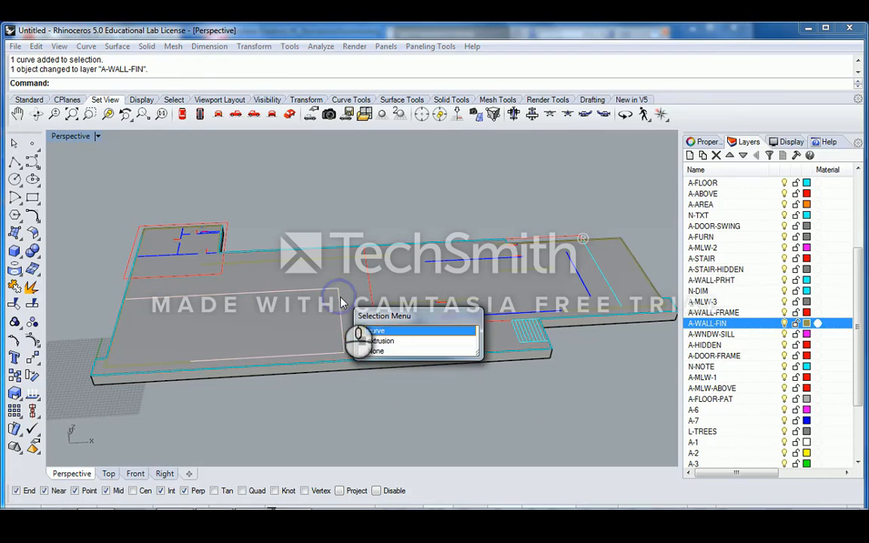
left_click(392, 338)
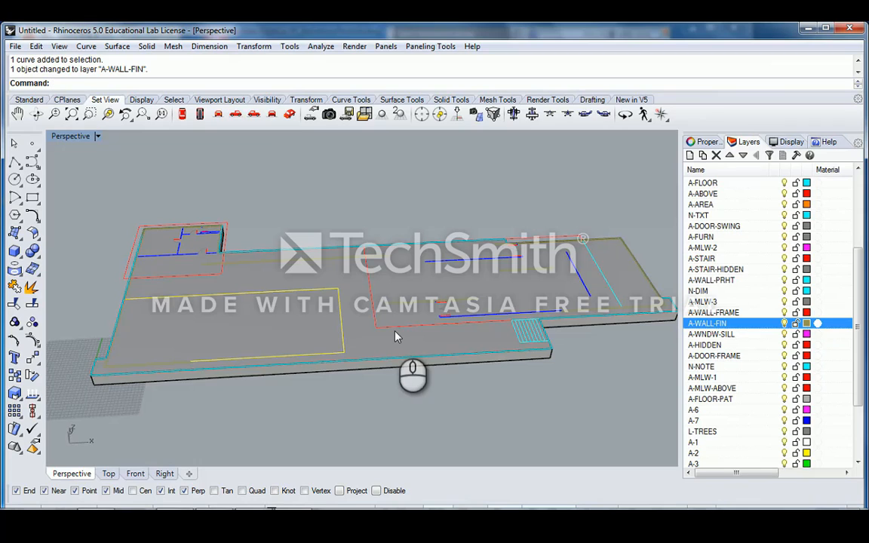
- Undo the rectangle's layer change and pick wall curves along the slab edges
key("ctrl+z")
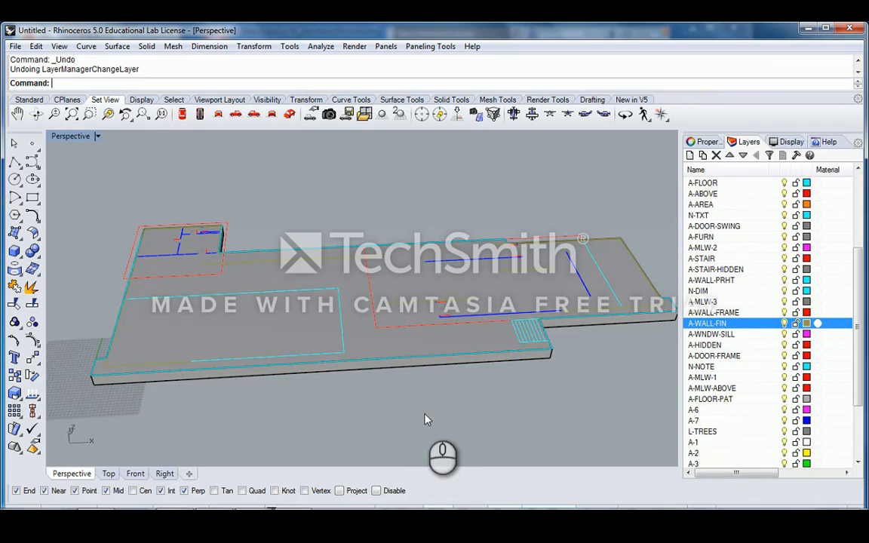
left_click(424, 414)
right_click_drag(204, 378, 243, 368, "shift")
left_click(243, 364)
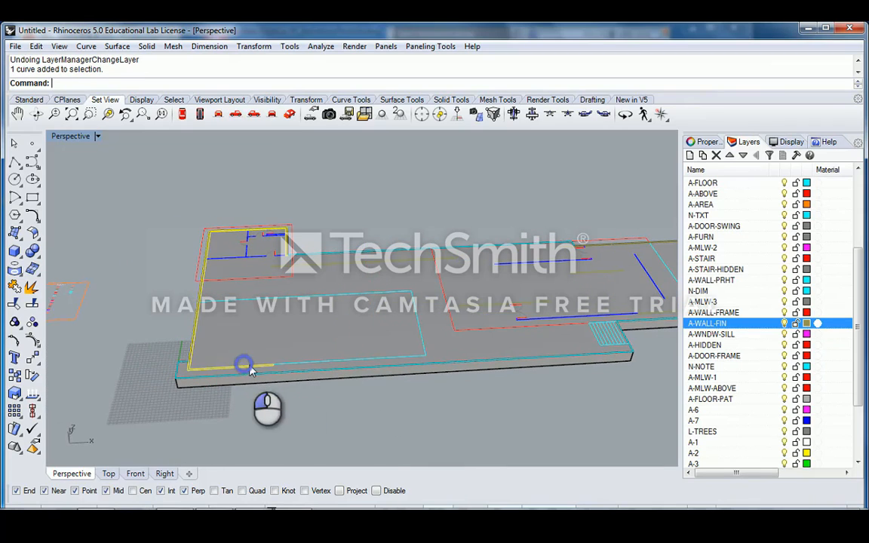
left_click(399, 242)
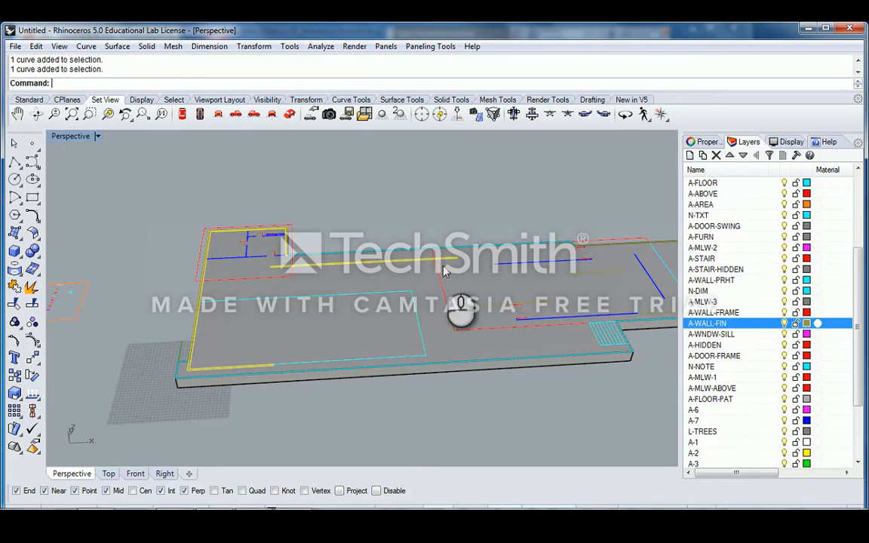
right_click_drag(398, 239, 434, 293, "shift")
left_click(478, 294)
left_click(430, 306)
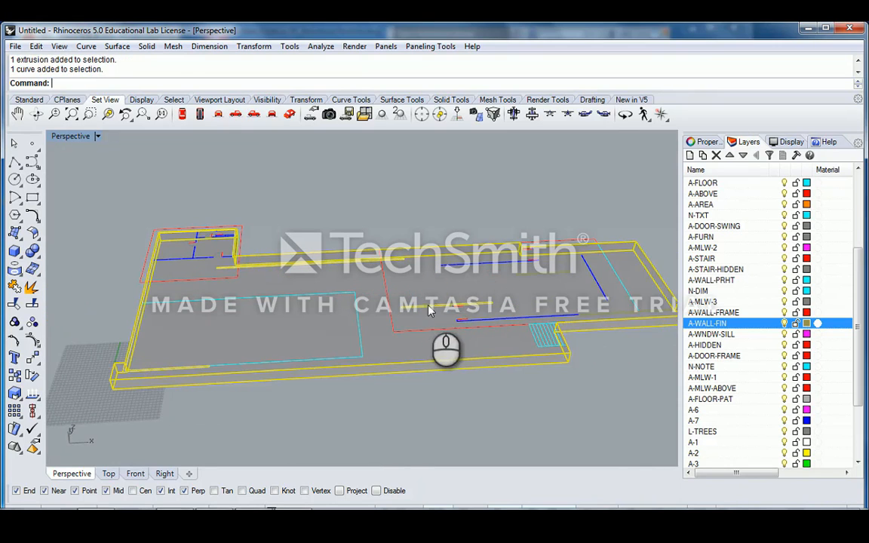
left_click(448, 288, "ctrl")
left_click(544, 268)
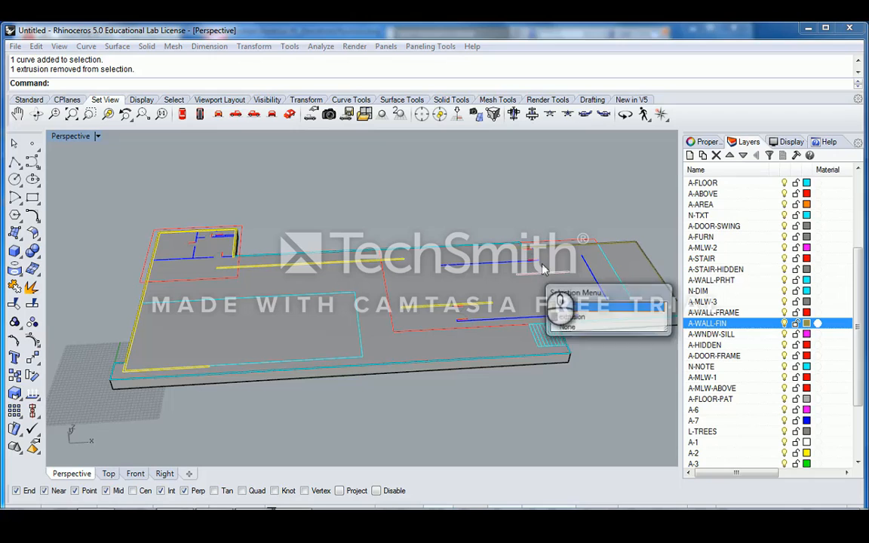
left_click(560, 306)
- Add and remove interior wall and boundary curves, then clear the selection
scroll(594, 277, "up", 4)
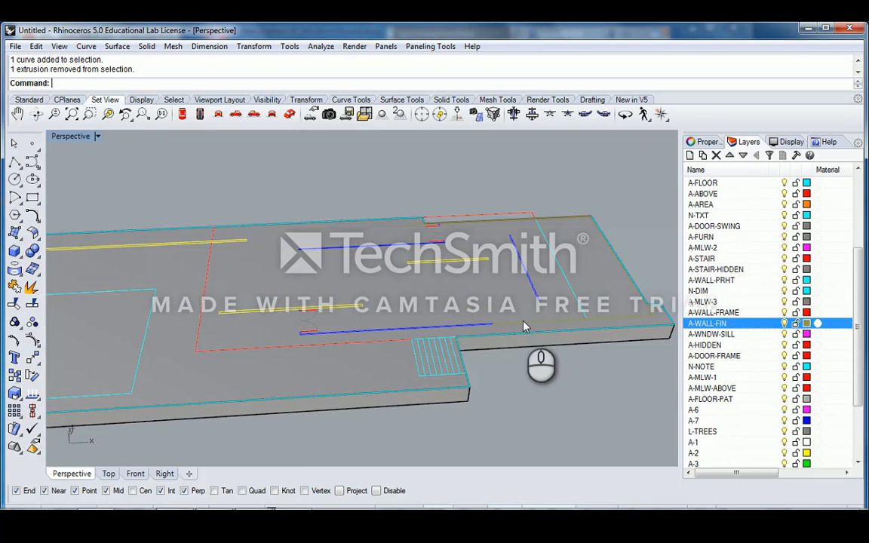
left_click(527, 327)
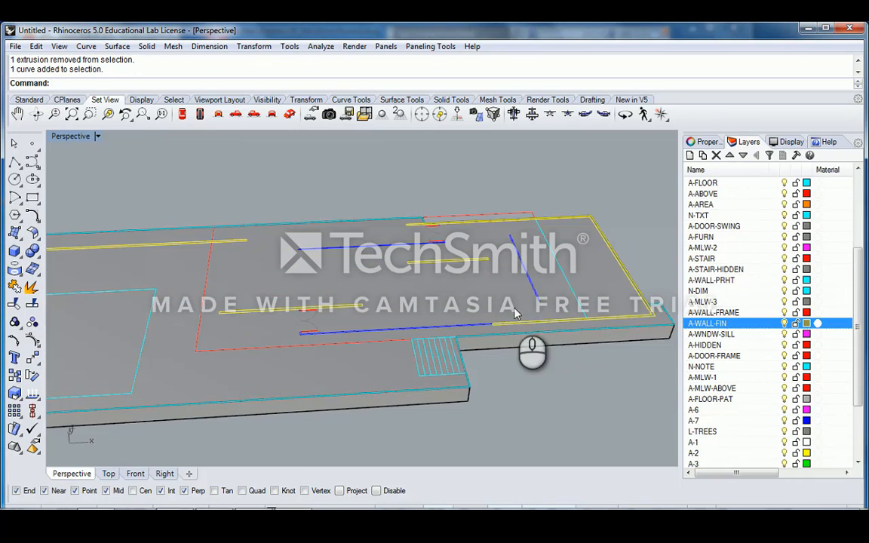
left_click(476, 264, "ctrl")
mouse_move(476, 264)
right_mouse_down()
mouse_move(469, 271)
mouse_move(487, 268)
right_mouse_up()
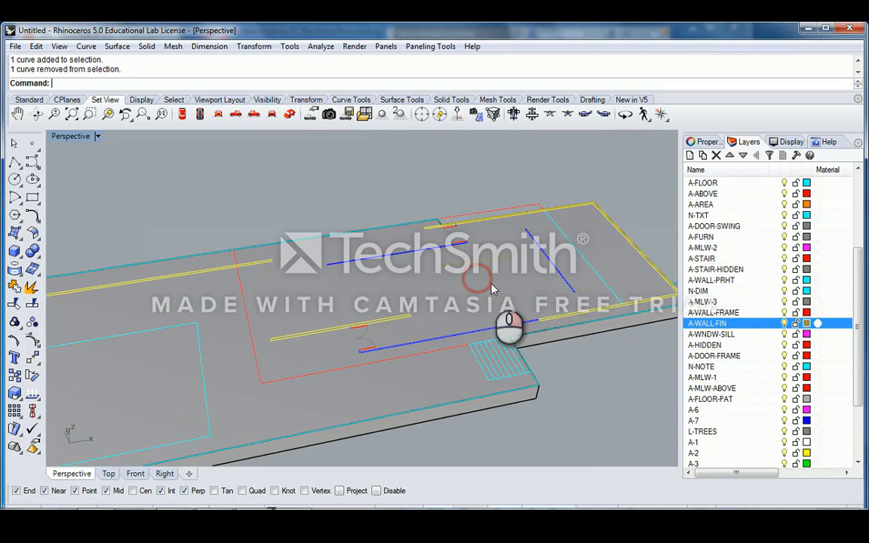
left_click(487, 262, "shift")
left_click(491, 259, "shift")
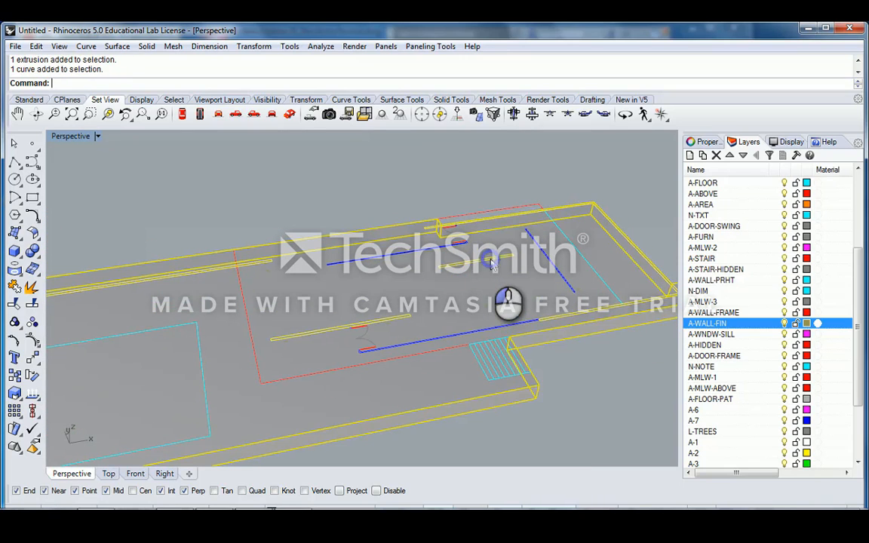
left_click(511, 282, "ctrl")
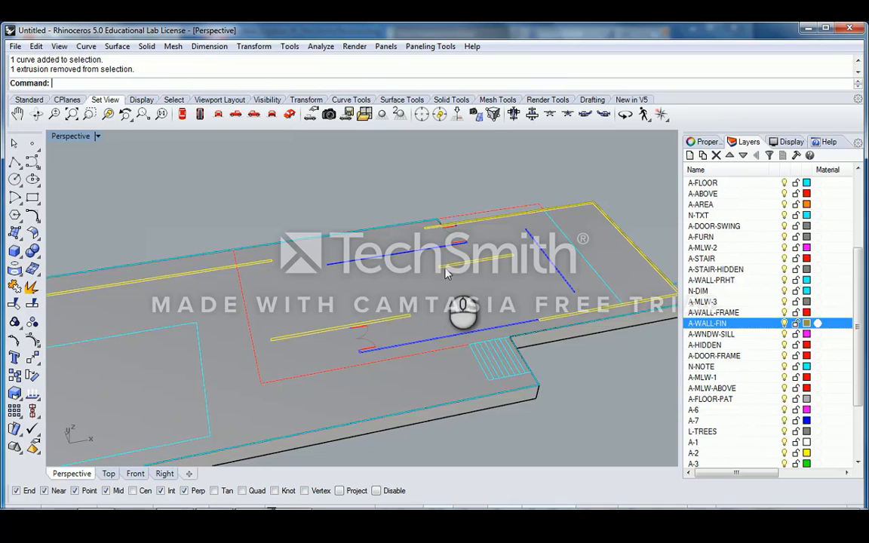
left_click(453, 270, "ctrl")
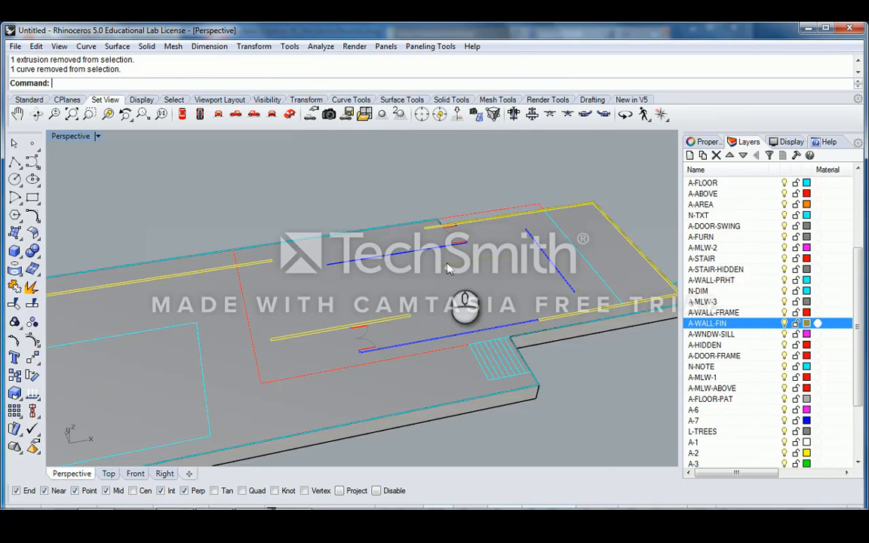
scroll(447, 272, "up", 2)
left_click(446, 272, "shift")
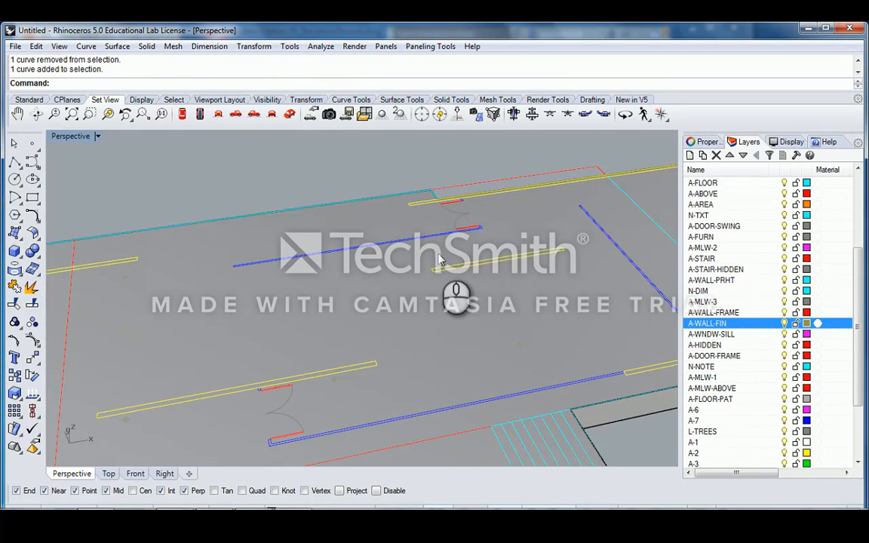
left_click(449, 273, "shift")
left_click(450, 274, "ctrl")
scroll(451, 274, "down", 3)
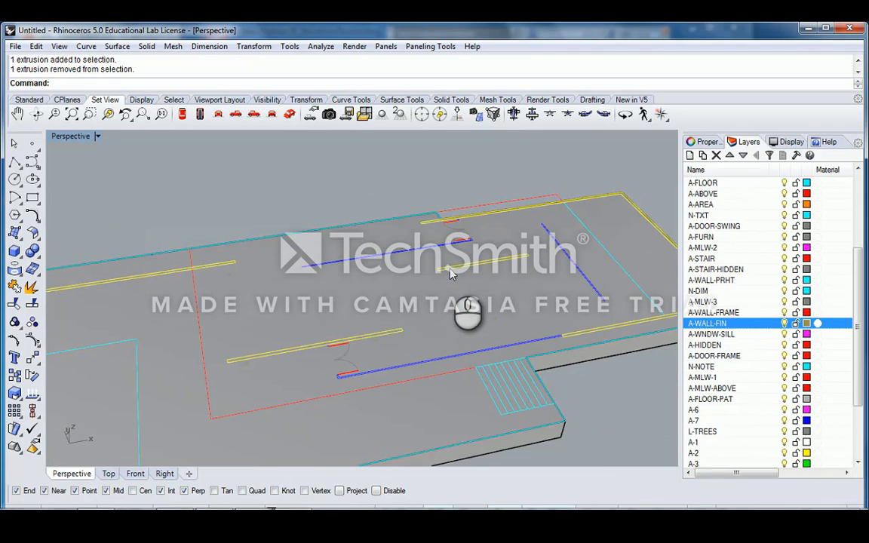
left_click(450, 274, "ctrl")
- Orbit around the floor plan, select the slab extrusion, and switch to the Standard toolbar
right_click_drag(450, 274, 466, 295)
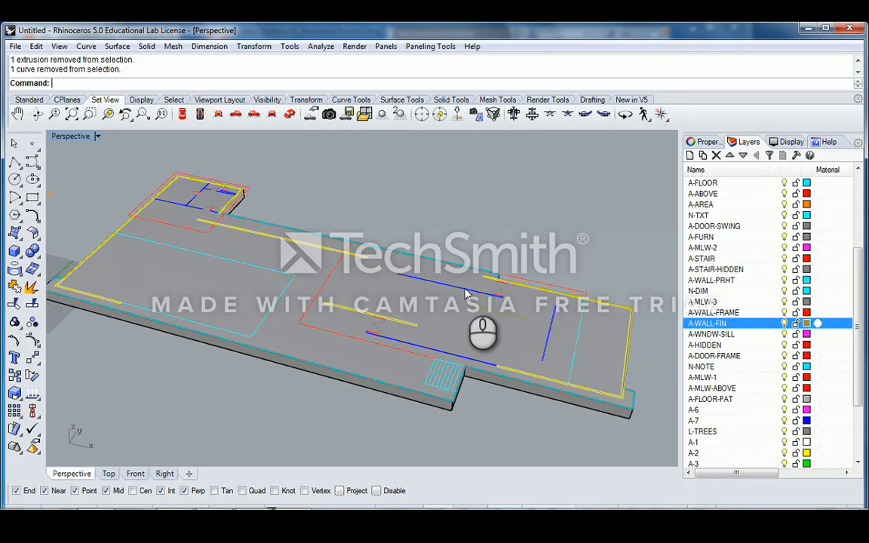
right_click_drag(488, 309, 456, 315)
scroll(455, 309, "up", 2)
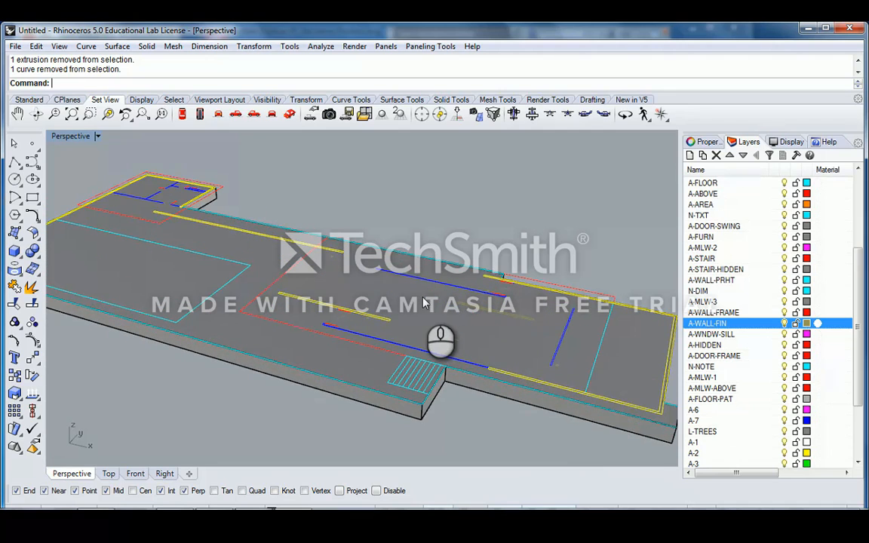
left_click(424, 302)
scroll(371, 238, "down", 1)
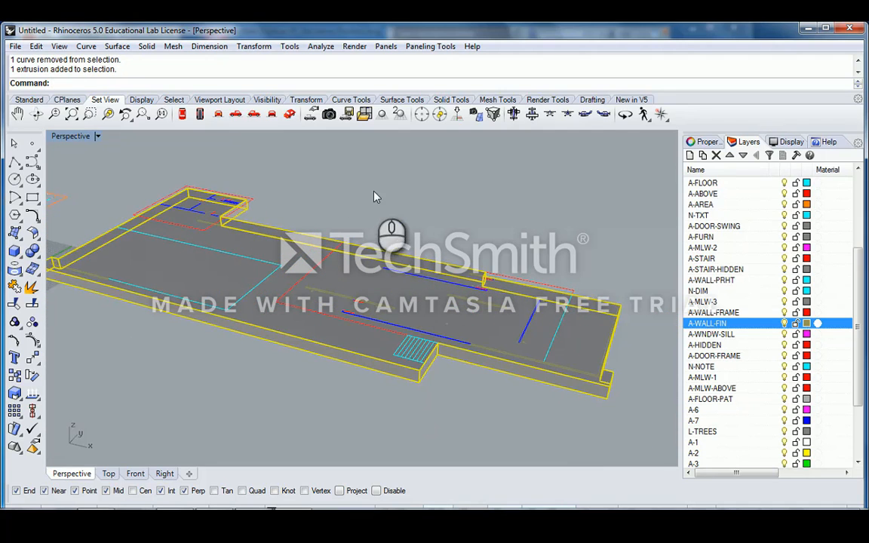
scroll(376, 197, "up", 1)
left_click(28, 99)
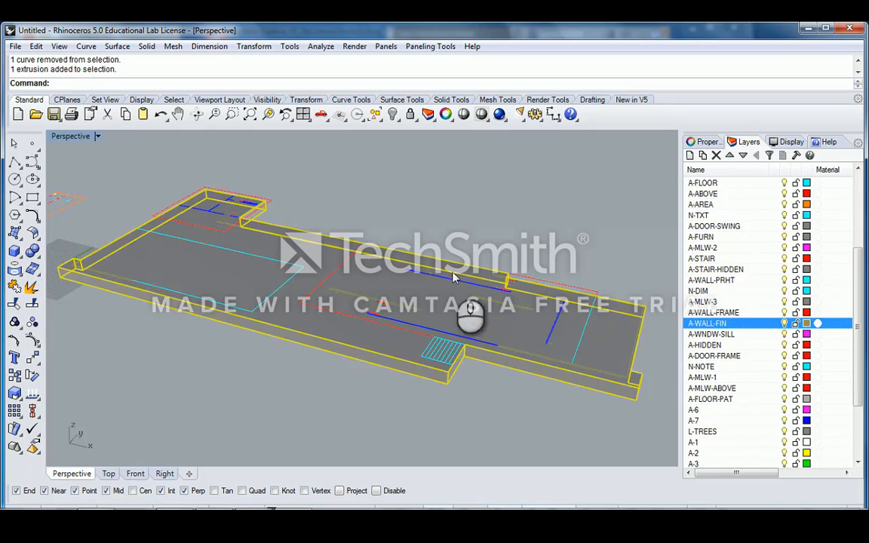
- Move the floor slab and undo it, then lock and unlock the slab
right_click_drag(453, 278, 440, 249)
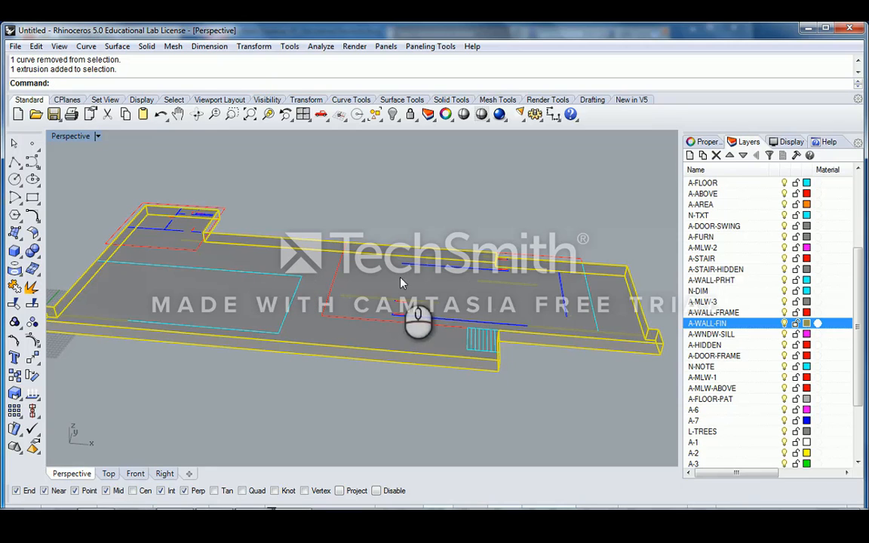
left_click_drag(401, 283, 490, 286)
key("ctrl+z")
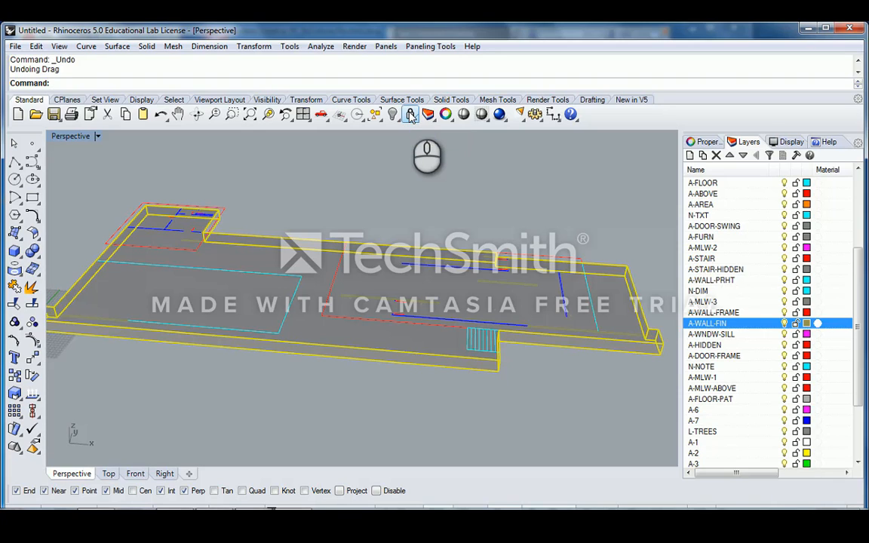
left_click(411, 113)
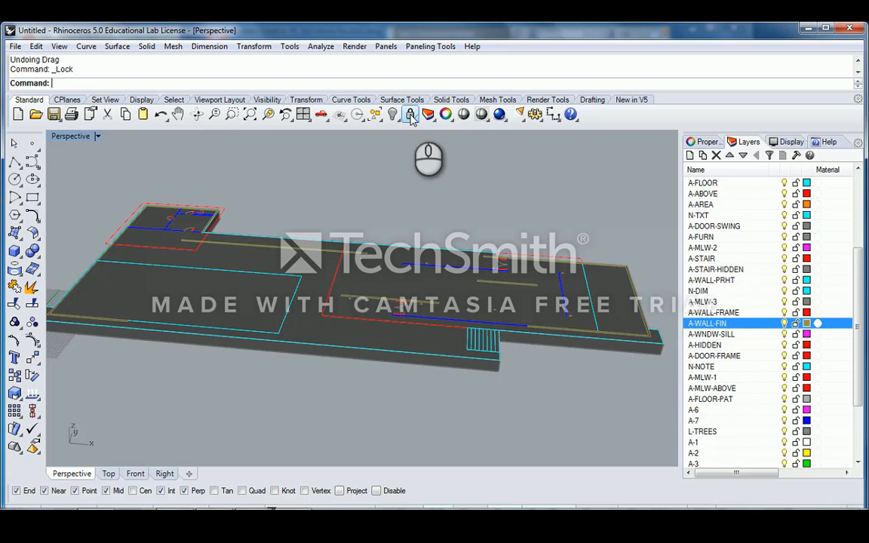
right_click(411, 116)
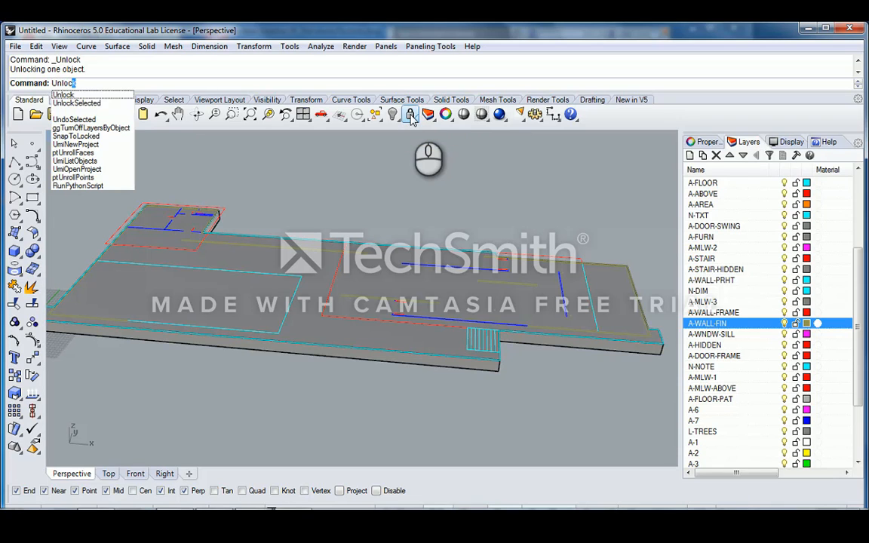
- Select the floor slab and lock it
right_click_drag(388, 171, 399, 257)
right_click_drag(472, 256, 417, 261)
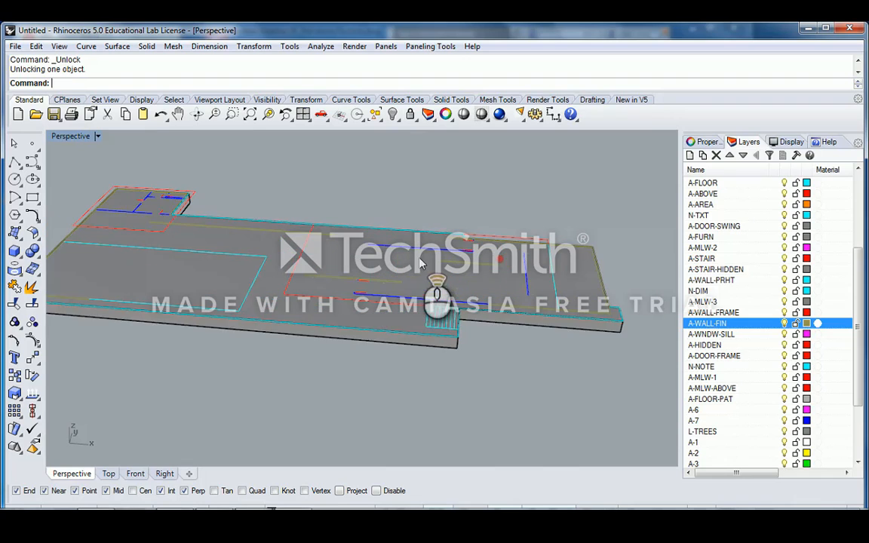
left_click(478, 269)
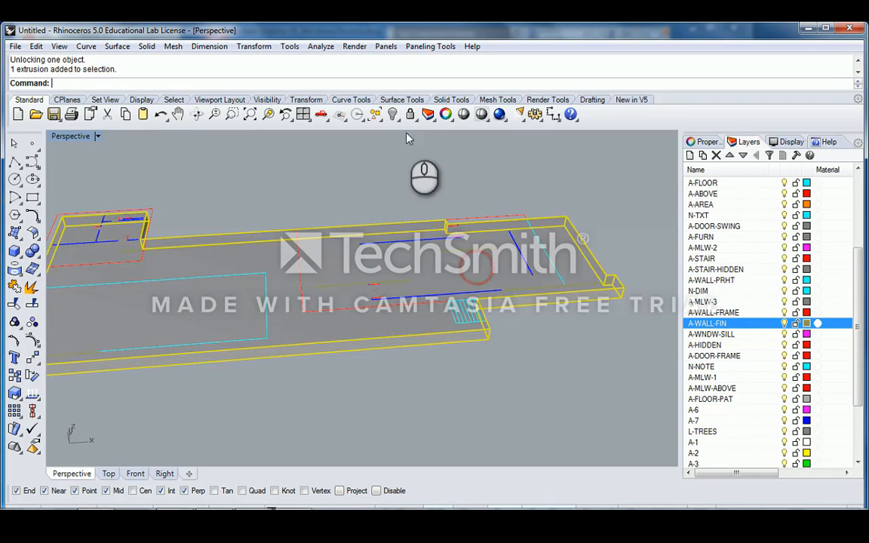
left_click(411, 114)
- Select three wall curves, unlock the slab, and open the Visibility hide/show flyout
right_click_drag(407, 167, 444, 253)
left_click(464, 254)
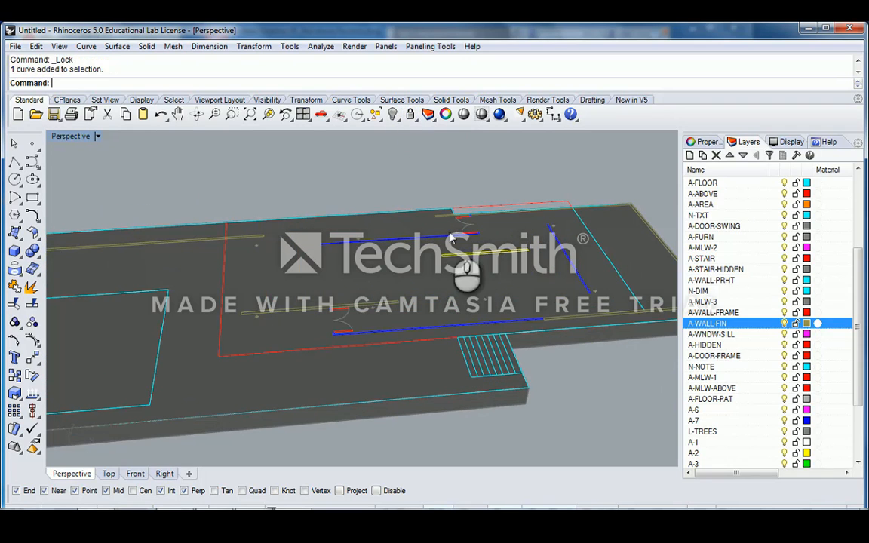
left_click(442, 217, "shift")
left_click(354, 305, "shift")
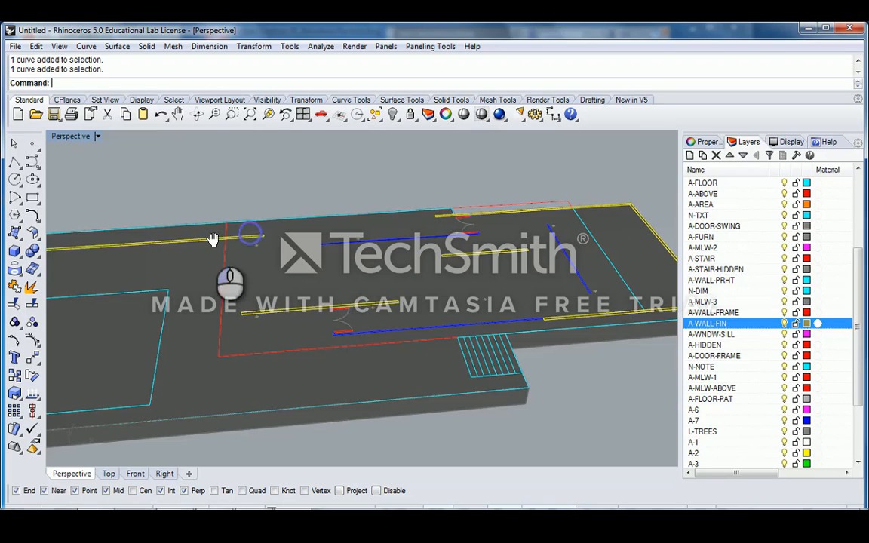
right_click_drag(214, 238, 432, 228)
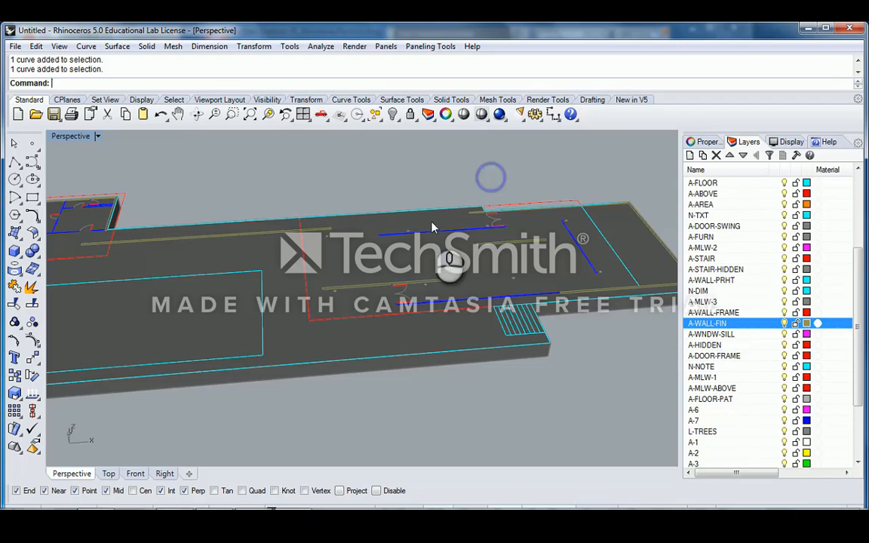
right_click(410, 114)
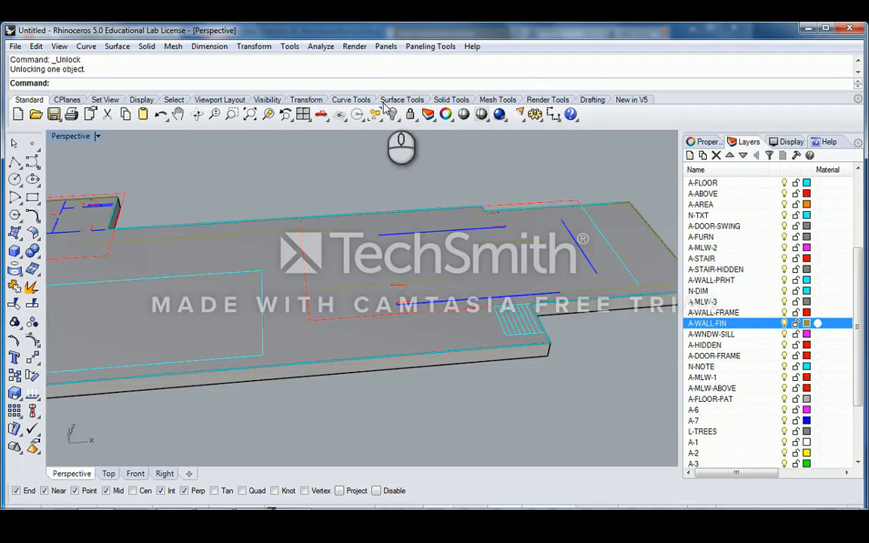
left_click(400, 123)
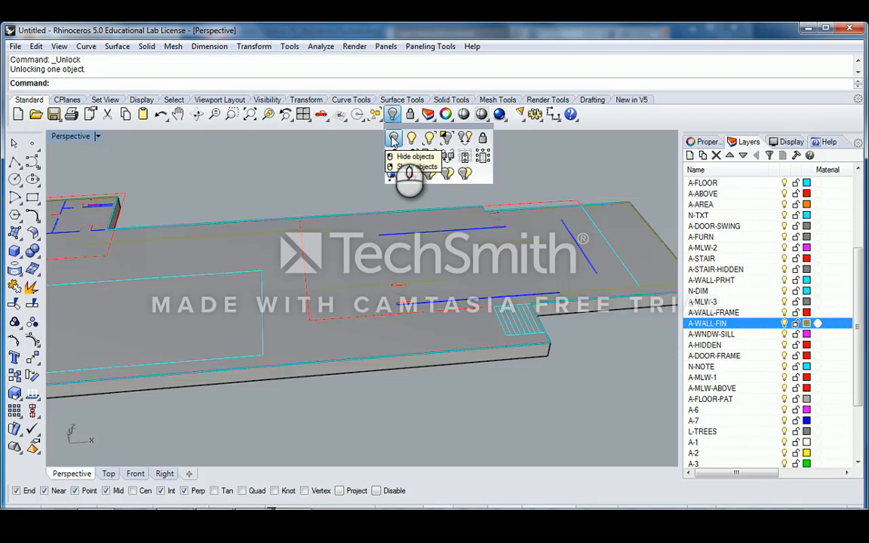
- Hide the floor slab with Hide Objects
left_click(393, 138)
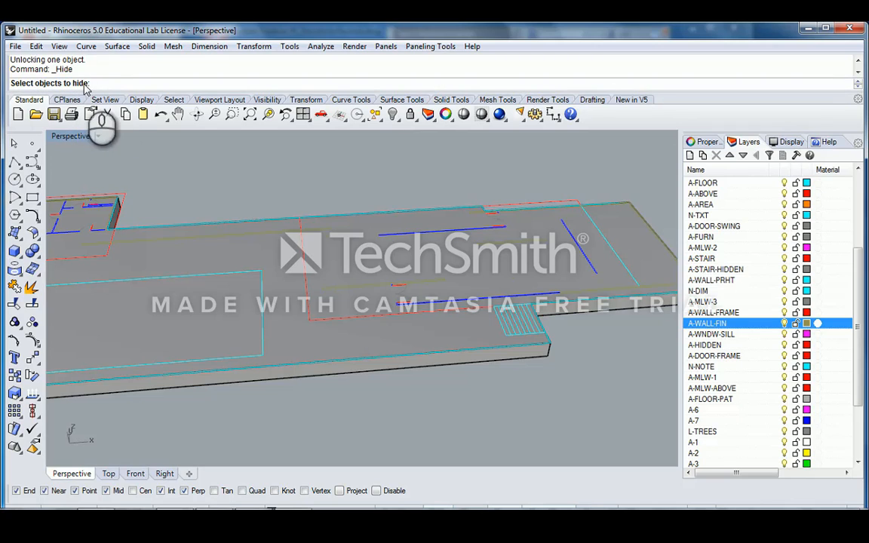
left_click(350, 258)
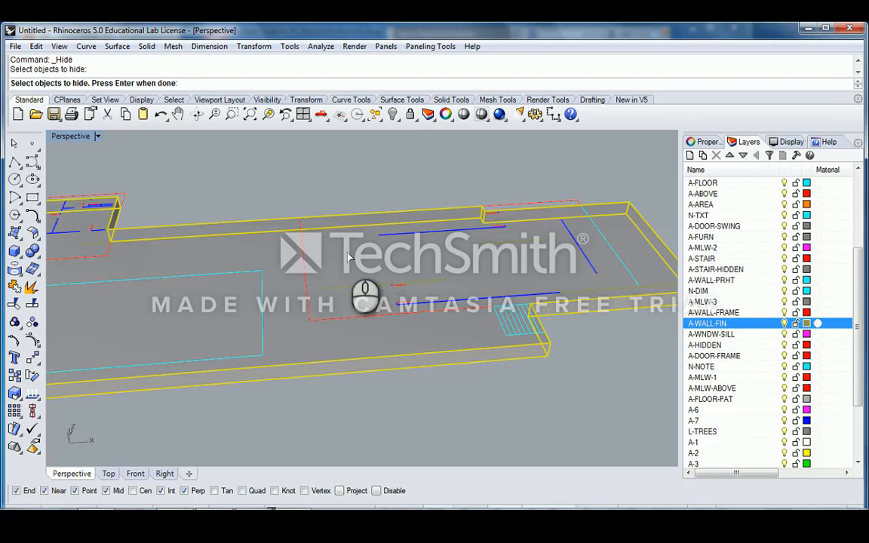
key("Return")
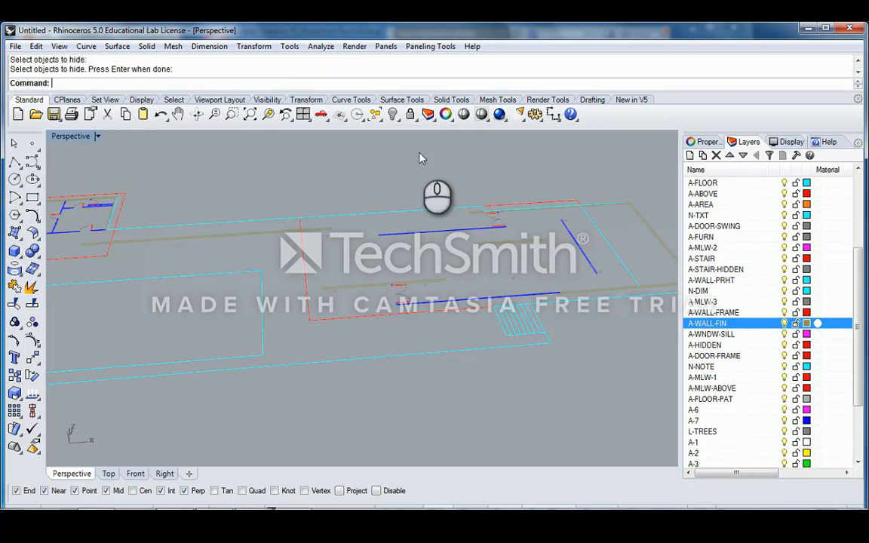
- Show the hidden floor slab again with Show Objects
left_click(397, 120)
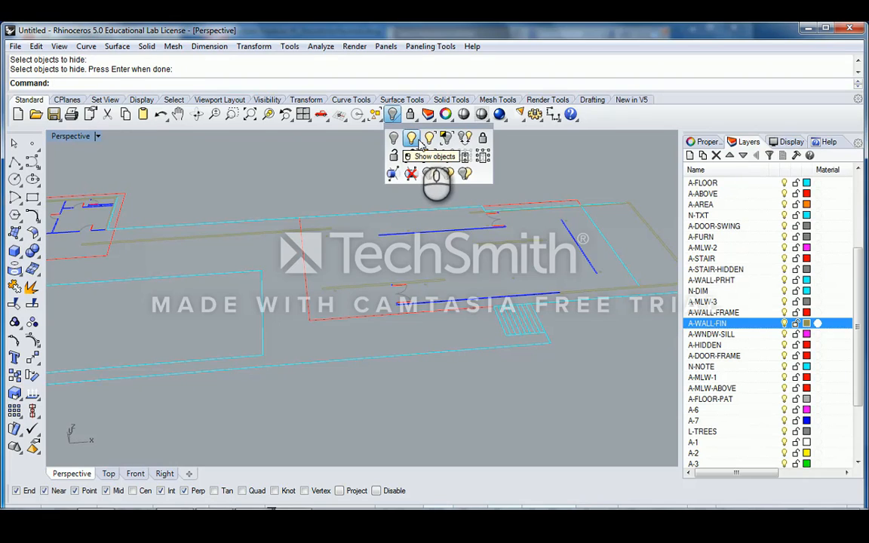
left_click(412, 141)
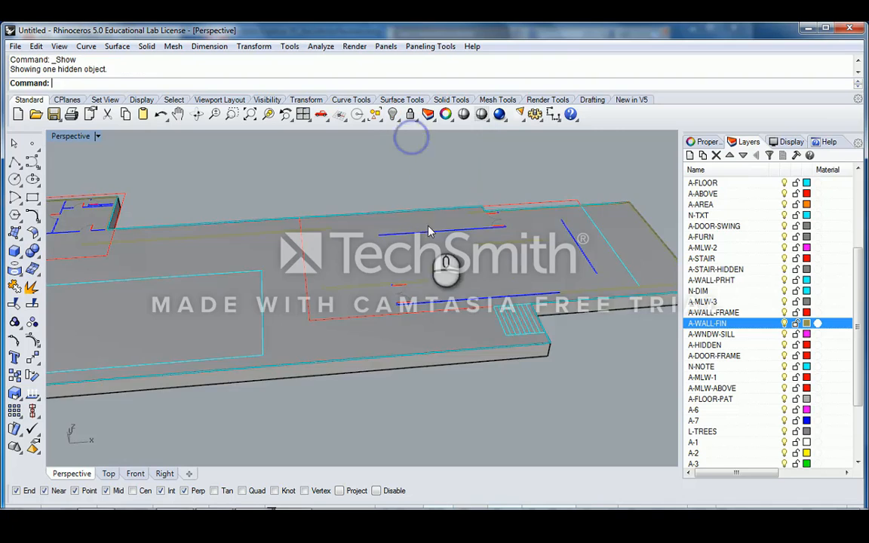
right_click_drag(428, 233, 354, 229)
left_click(415, 254)
right_click_drag(460, 240, 441, 194)
left_click(441, 194)
- Orbit around the model and select the floor slab extrusion again
scroll(441, 194, "down", 5)
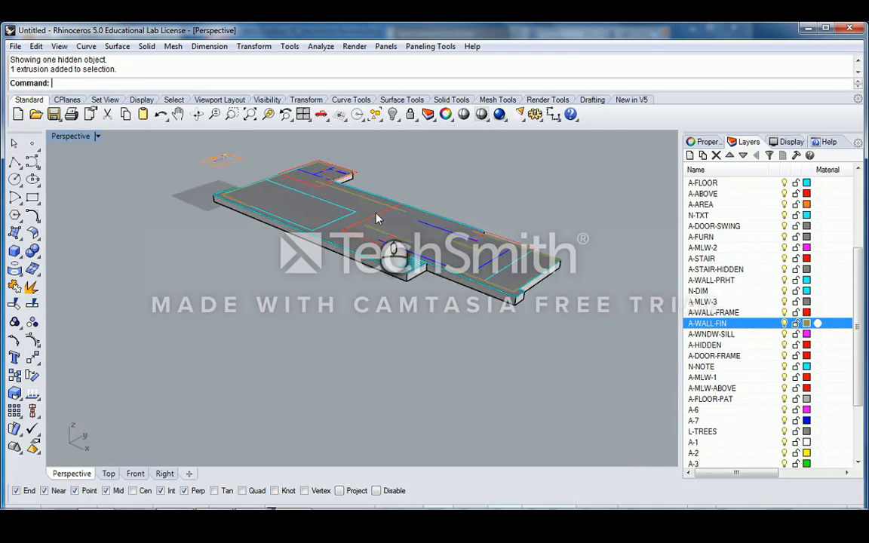
scroll(424, 217, "up", 7)
right_click_drag(375, 211, 425, 225)
scroll(412, 234, "up", 2)
left_click(366, 253)
scroll(364, 246, "down", 4)
left_click(431, 174)
right_click_drag(431, 174, 400, 121)
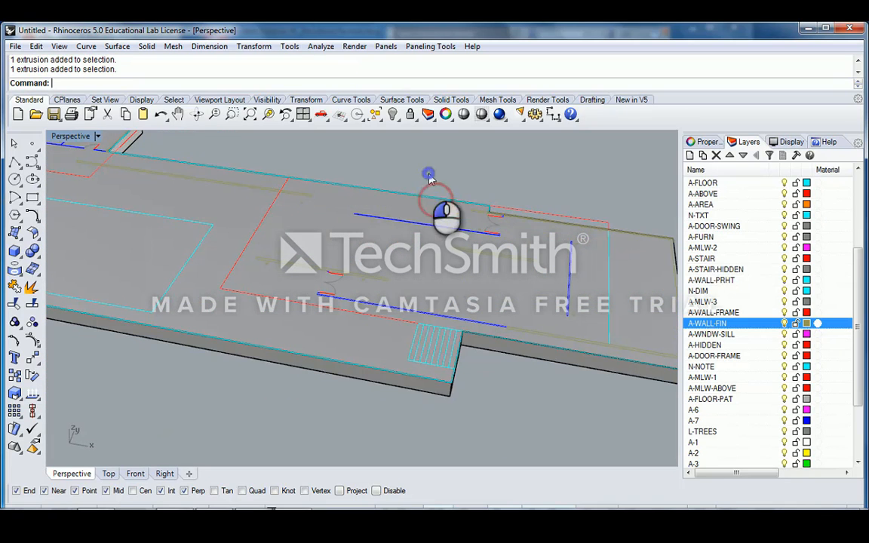
scroll(436, 229, "up", 2)
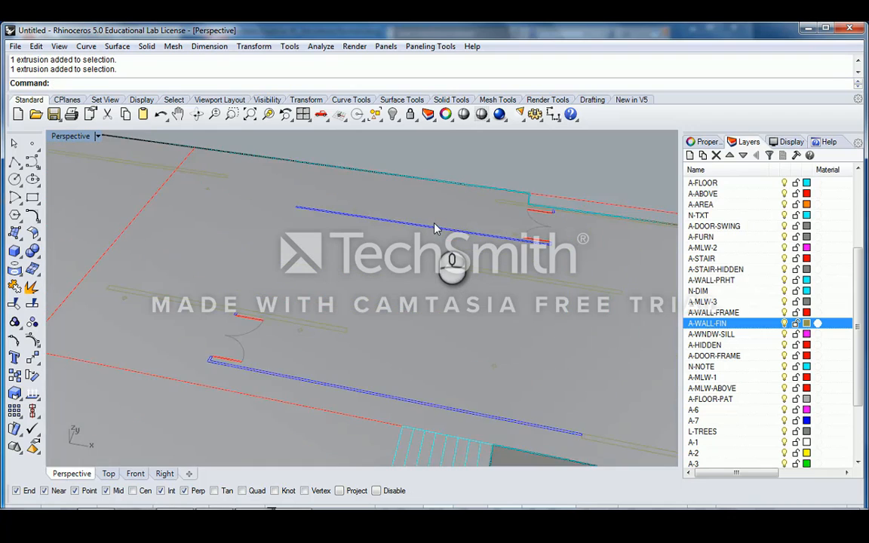
scroll(436, 228, "down", 2)
right_click_drag(437, 229, 455, 209)
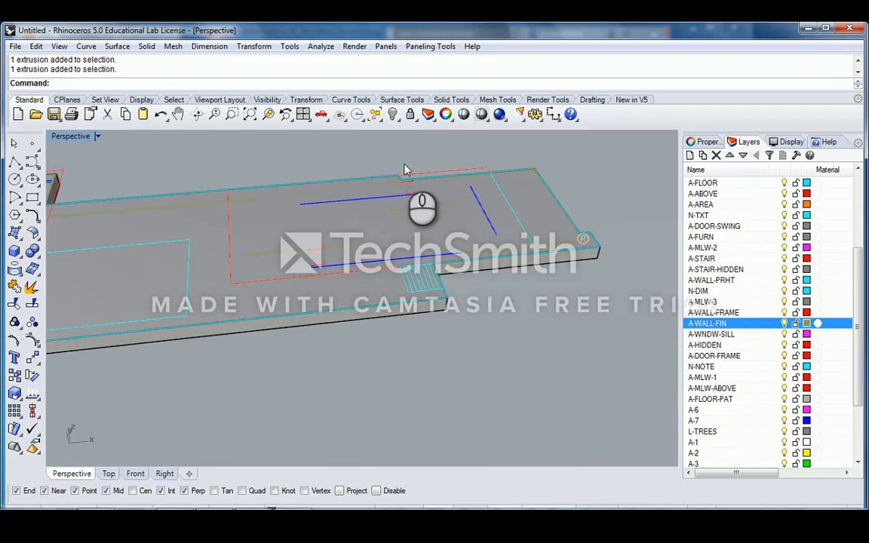
scroll(403, 164, "down", 4)
scroll(430, 226, "up", 4)
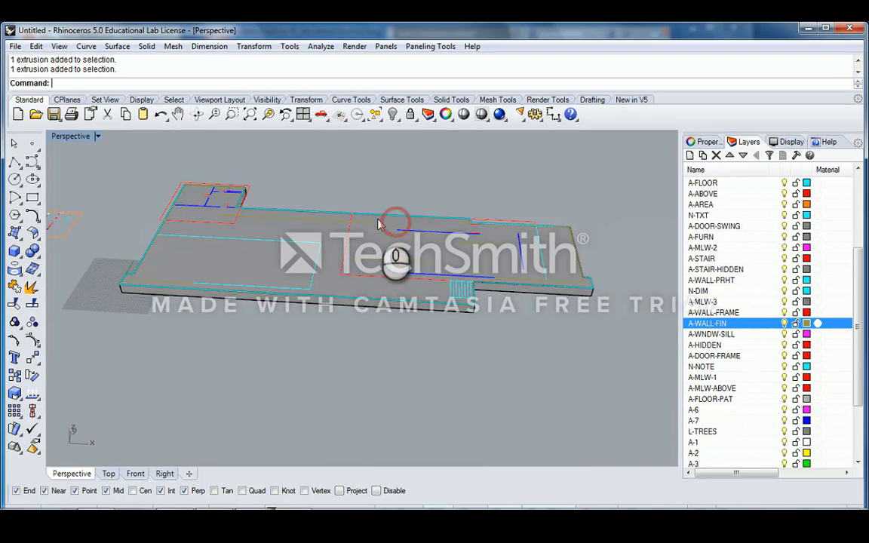
left_click(364, 212)
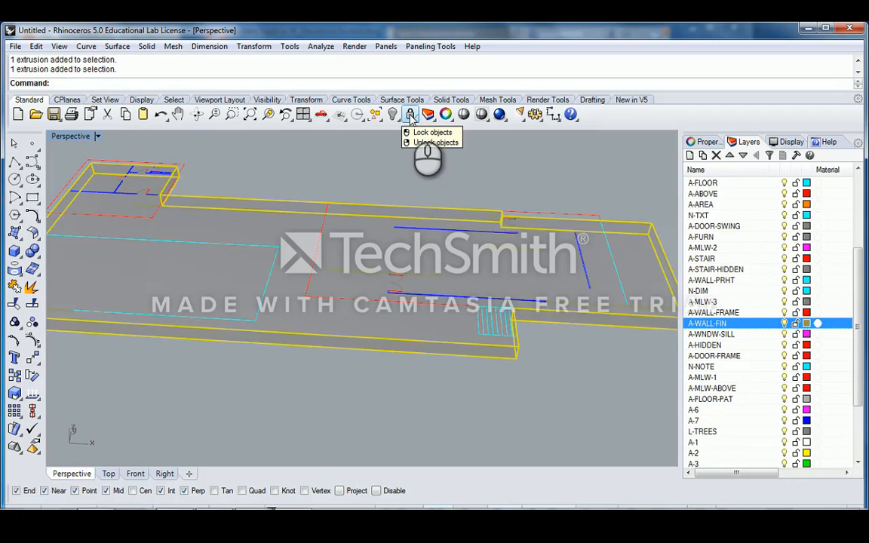
- Lock the floor slab and select two wall outline curves
left_click(411, 115)
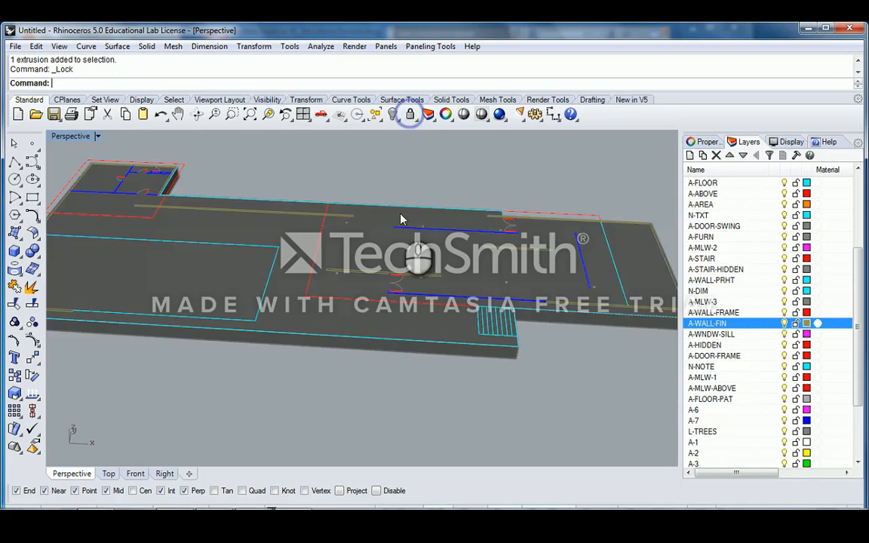
scroll(339, 227, "down", 3)
scroll(293, 237, "up", 4)
left_click(241, 277)
scroll(318, 255, "down", 2)
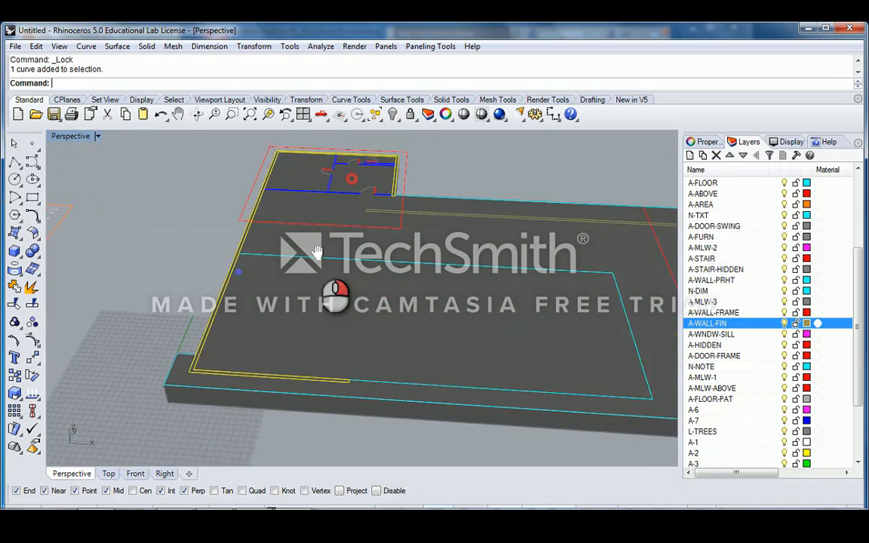
left_click(440, 238)
scroll(529, 234, "up", 5)
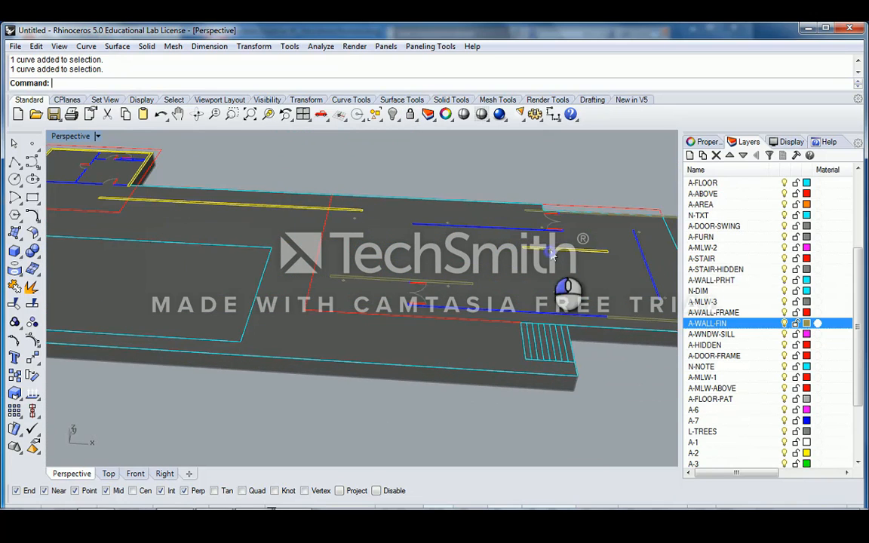
scroll(400, 264, "down", 3)
scroll(498, 249, "up", 3)
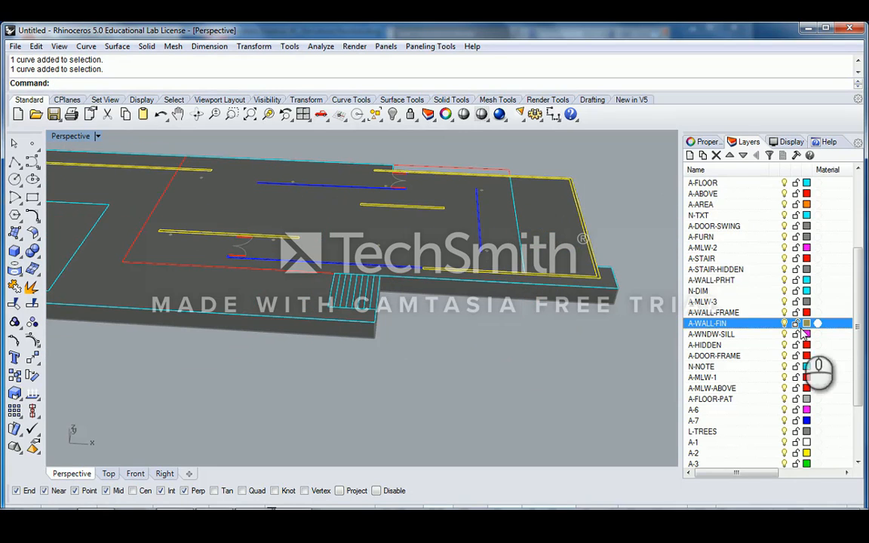
scroll(857, 295, "down", 3)
- Select all objects on the S-Column layer from the Layers panel
right_click(729, 451)
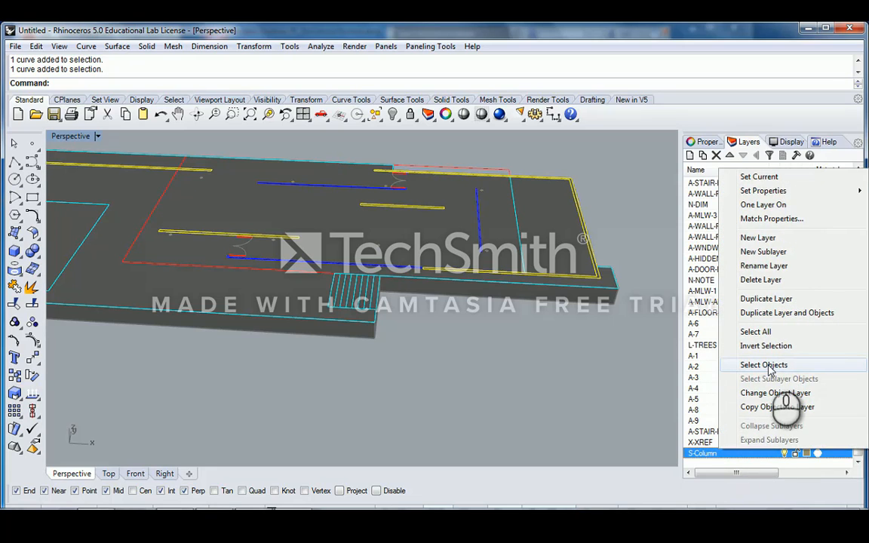
left_click(764, 366)
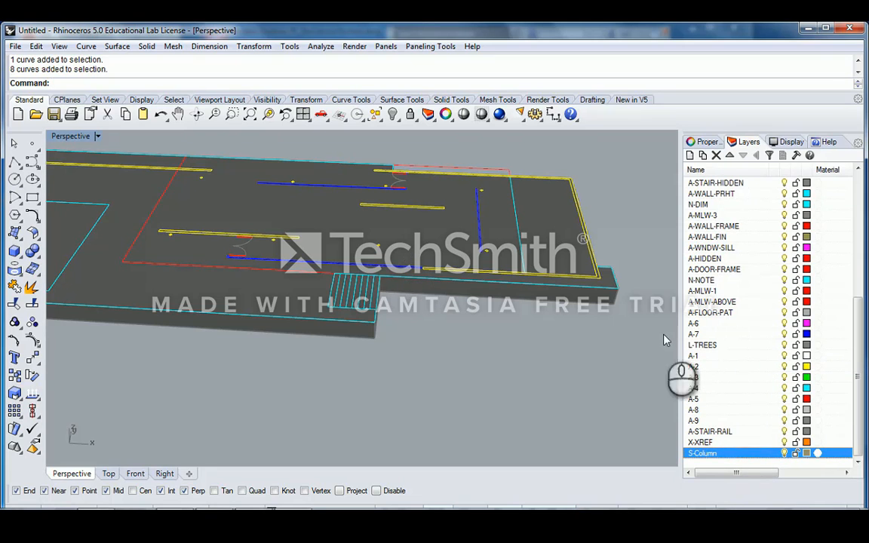
right_click_drag(341, 228, 112, 246)
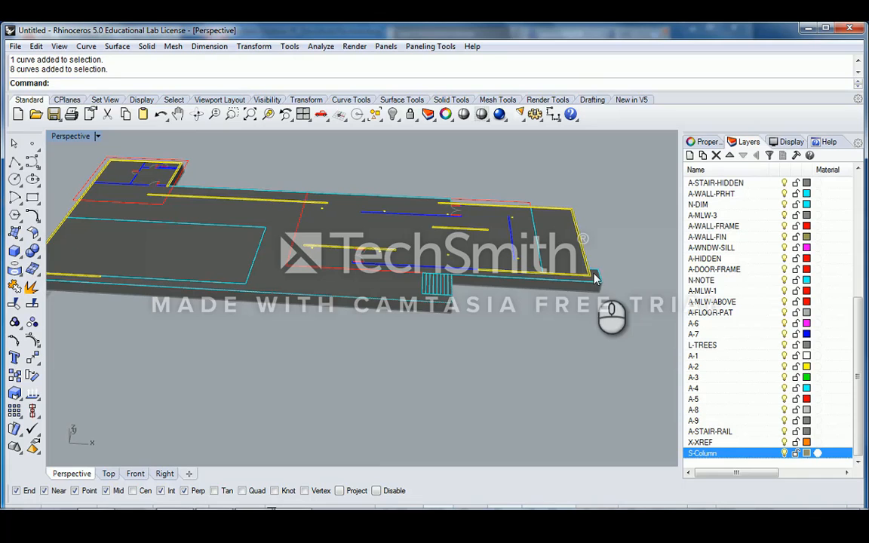
scroll(506, 268, "up", 4)
right_click_drag(365, 222, 359, 262)
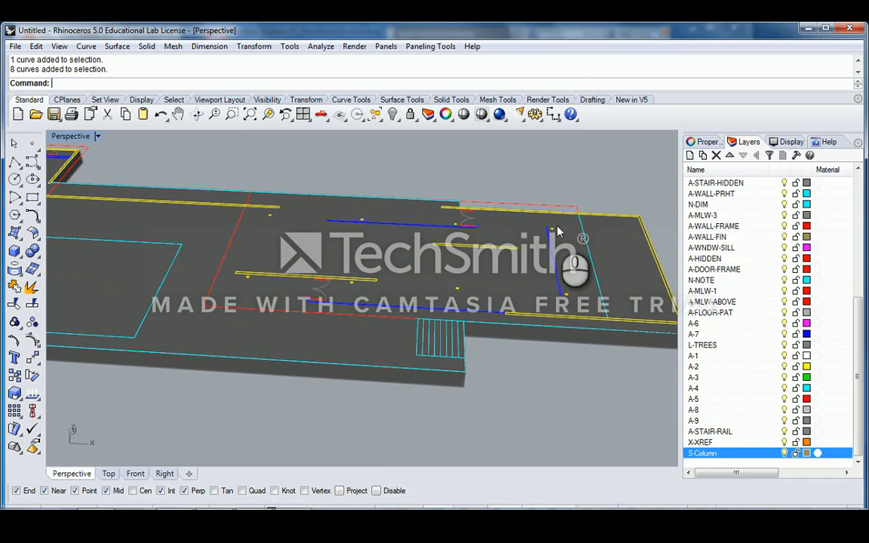
right_click_drag(570, 230, 453, 235)
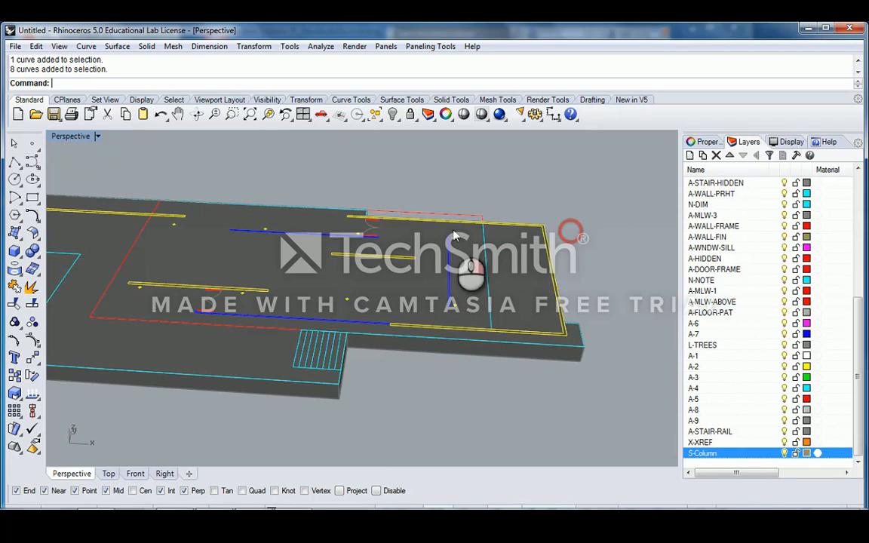
right_click_drag(520, 219, 473, 294)
- Remove two blue curves and four column curves from the selection
left_click(456, 293, "ctrl")
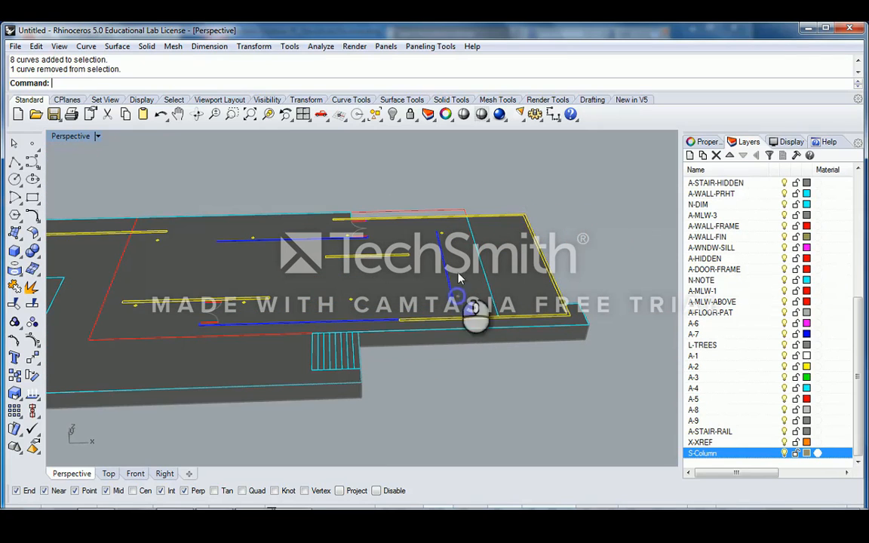
left_click(350, 302, "ctrl")
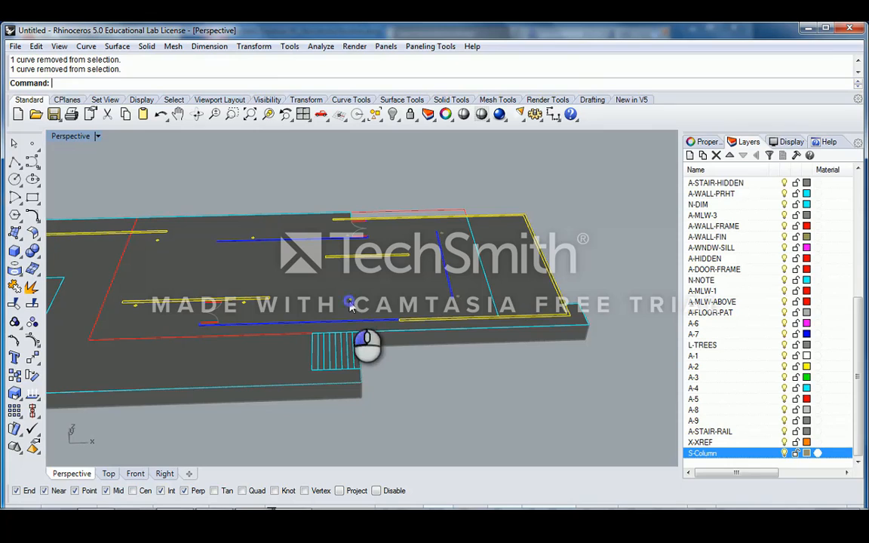
left_click(252, 237, "ctrl")
left_click(243, 303, "ctrl")
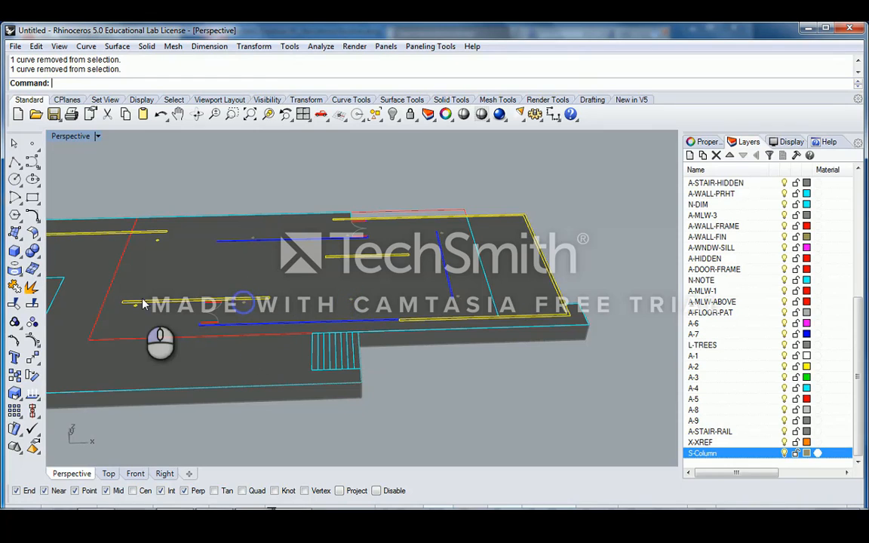
left_click(134, 305, "ctrl")
left_click(155, 240, "ctrl")
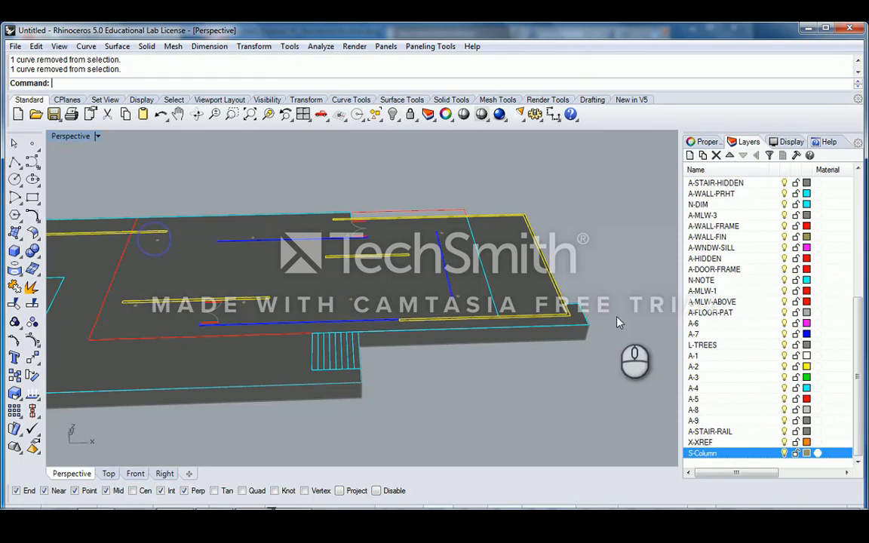
- Add all eight S-Column curves via the layer's Select Objects, then view the whole plan
right_click(733, 453)
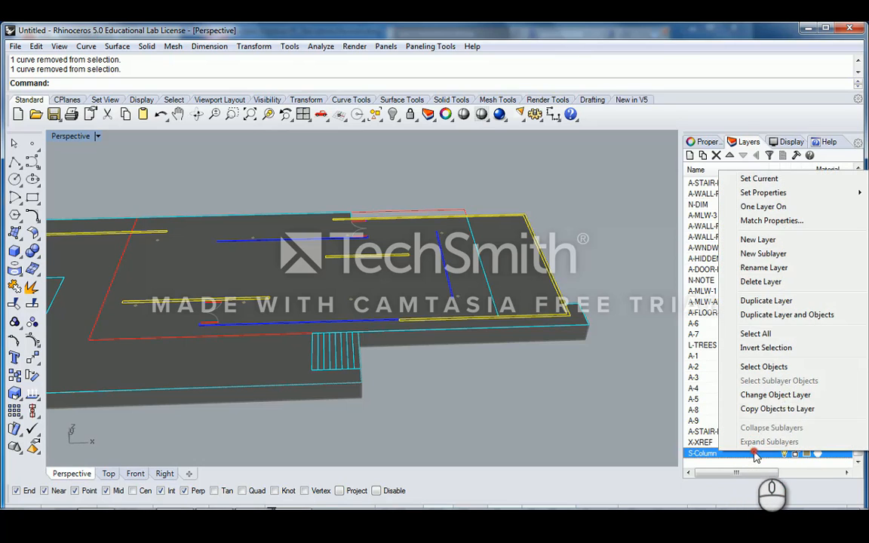
left_click(768, 368)
right_click_drag(340, 252, 411, 285)
scroll(415, 288, "down", 2)
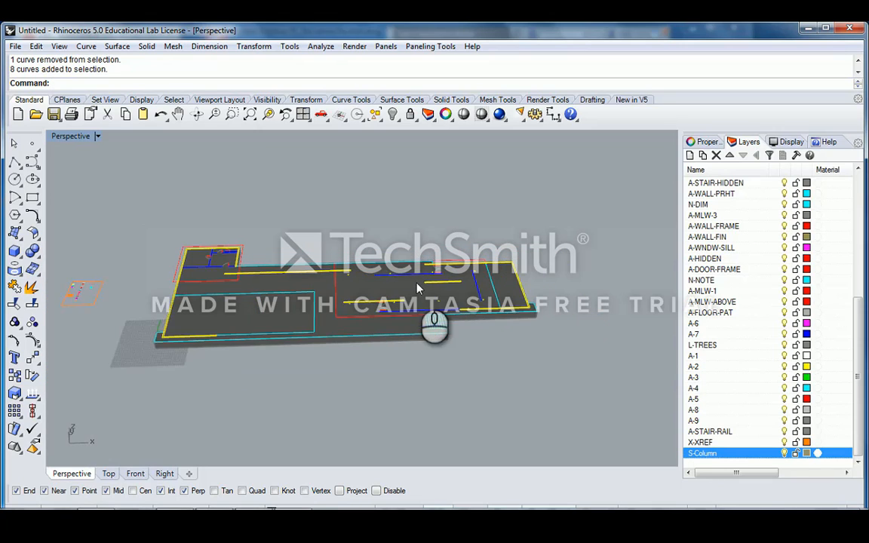
scroll(417, 288, "up", 3)
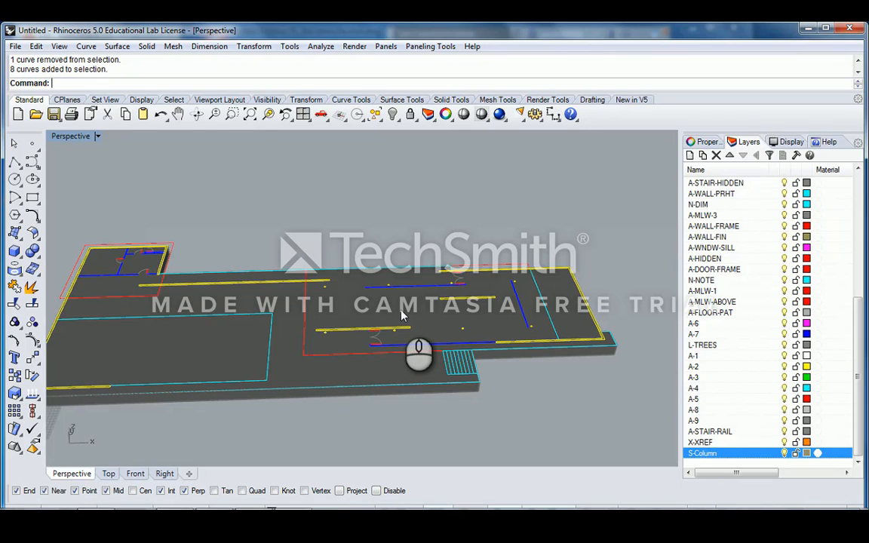
scroll(400, 264, "up", 1)
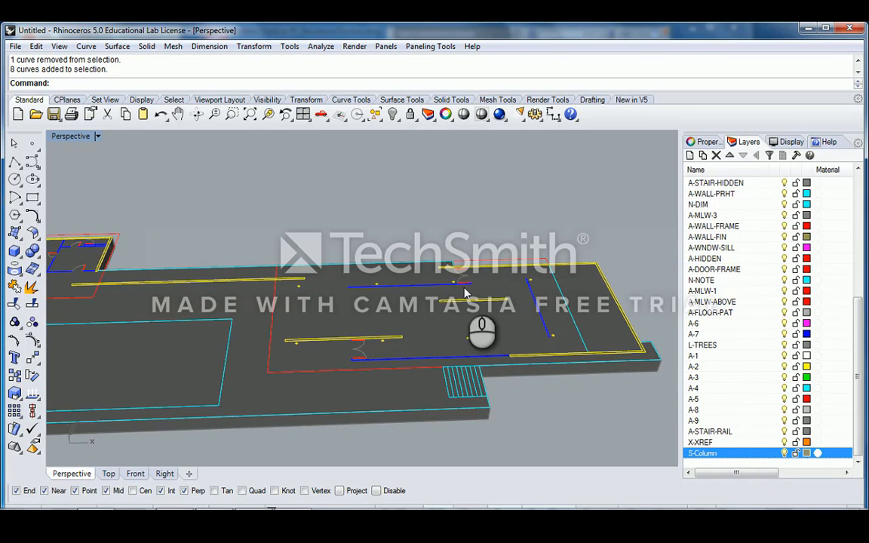
right_click_drag(466, 292, 342, 307)
scroll(547, 328, "up", 2)
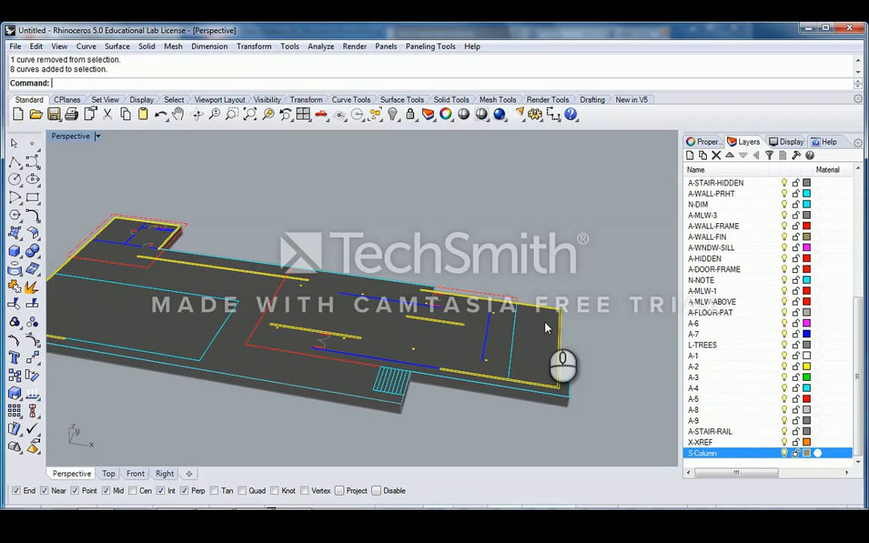
- Extrude the selected wall and column curves to a height of 10 with ExtrudeCrv
type("rudeCrv")
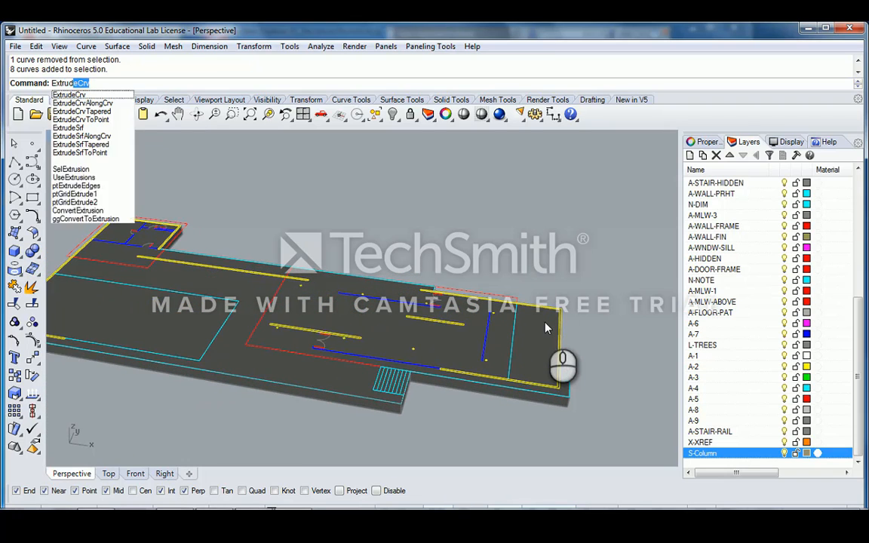
key("Return")
right_click_drag(545, 324, 628, 277)
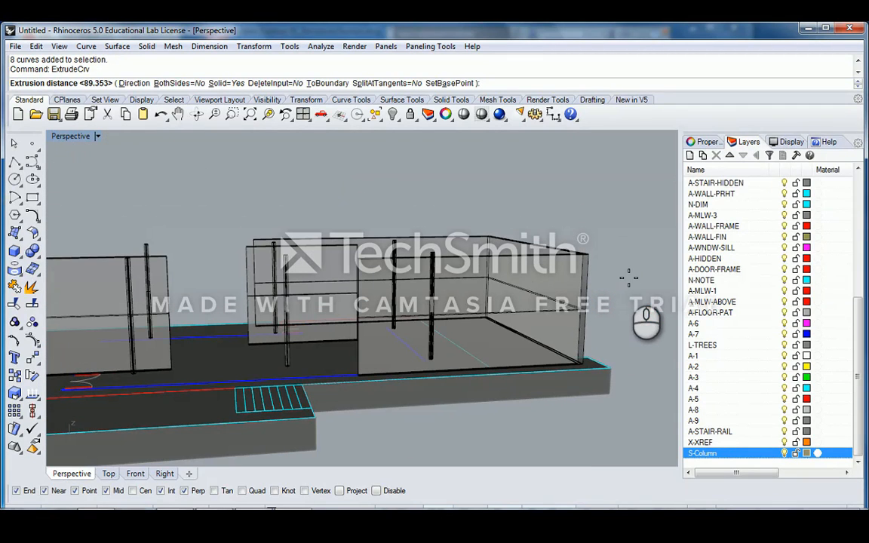
type("10")
key("Return")
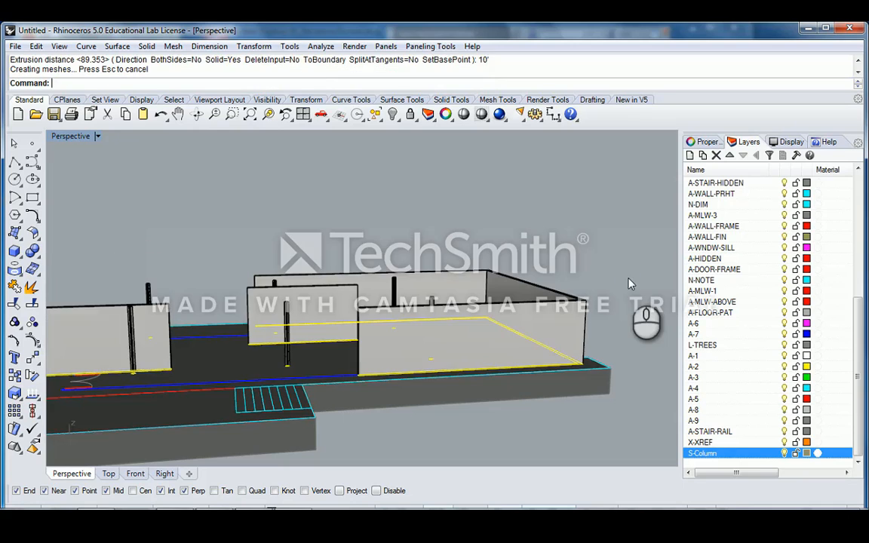
- Orbit around the model and select several extruded columns to check them, then deselect
right_click_drag(629, 286, 329, 343)
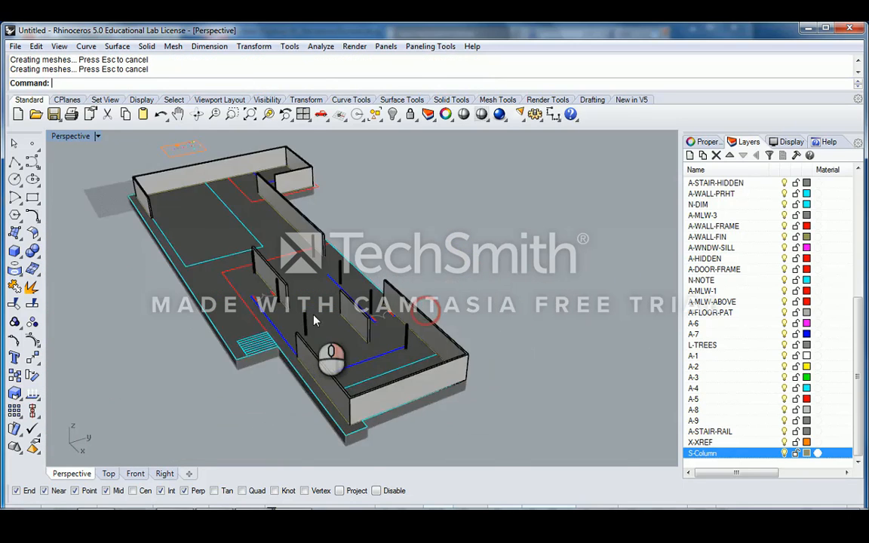
scroll(317, 340, "up", 5)
left_click(298, 332)
scroll(421, 287, "up", 3)
left_click(420, 287)
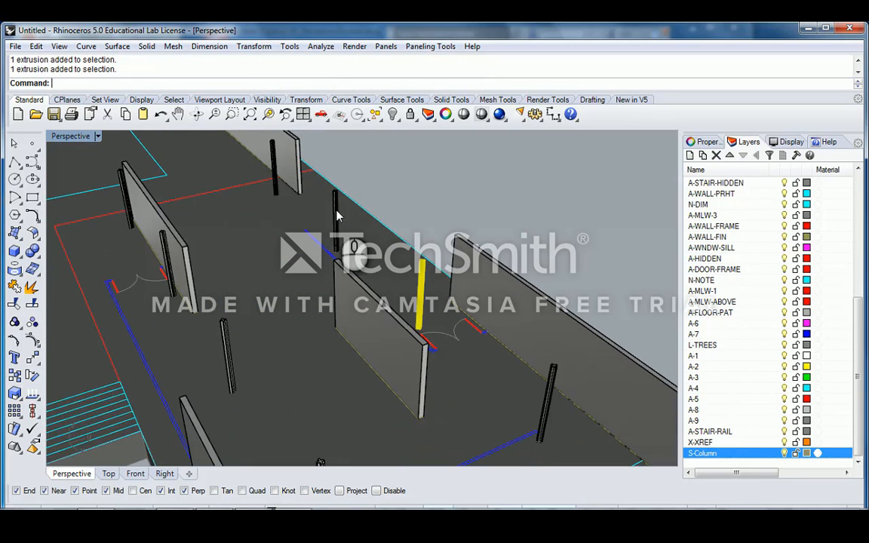
scroll(340, 253, "down", 3)
right_click_drag(339, 252, 426, 321)
scroll(484, 354, "up", 3)
left_click(477, 348)
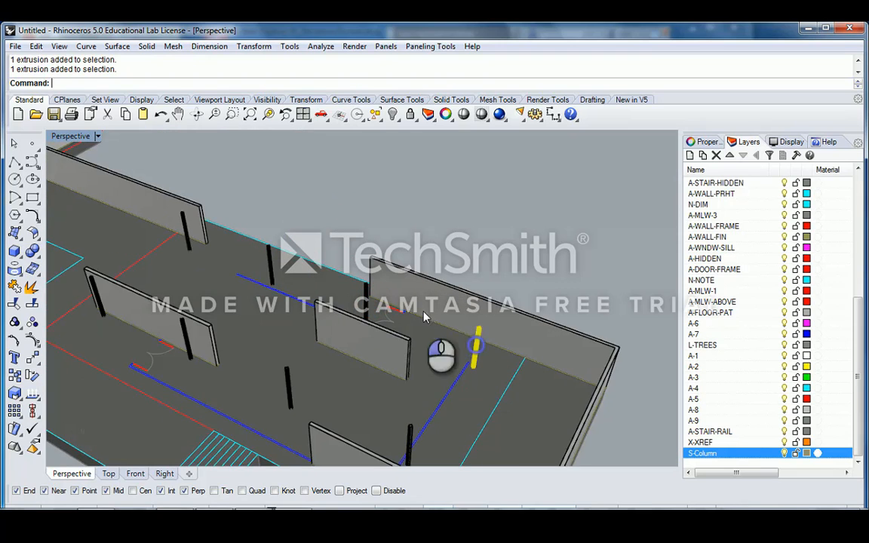
left_click(188, 231)
scroll(243, 278, "down", 4)
right_click_drag(246, 282, 316, 301)
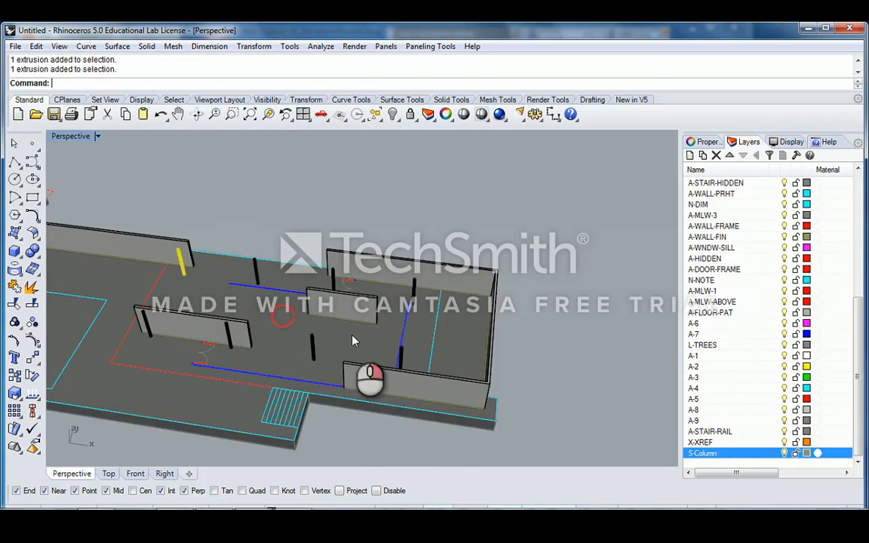
scroll(414, 373, "up", 3)
left_click(417, 366)
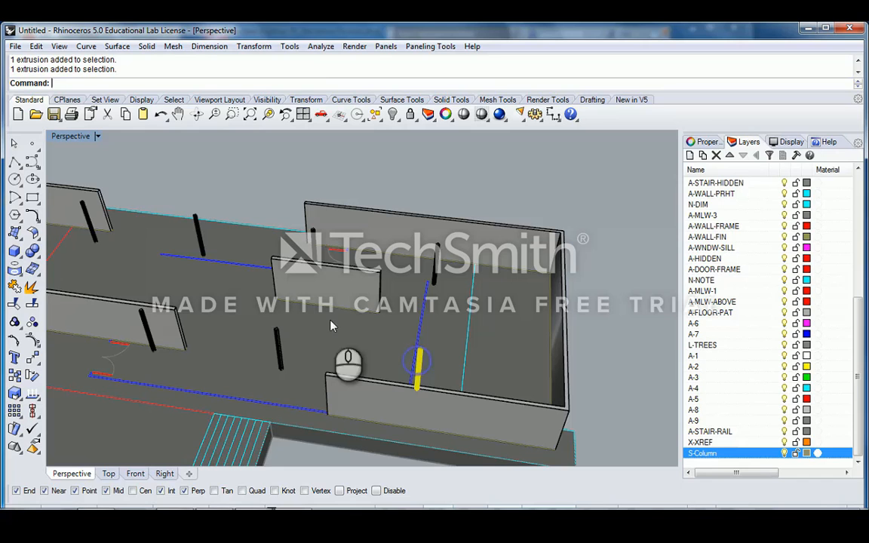
left_click(278, 347)
left_click(272, 151)
- Orbit the model and select the extruded walls to inspect them
scroll(355, 296, "down", 3)
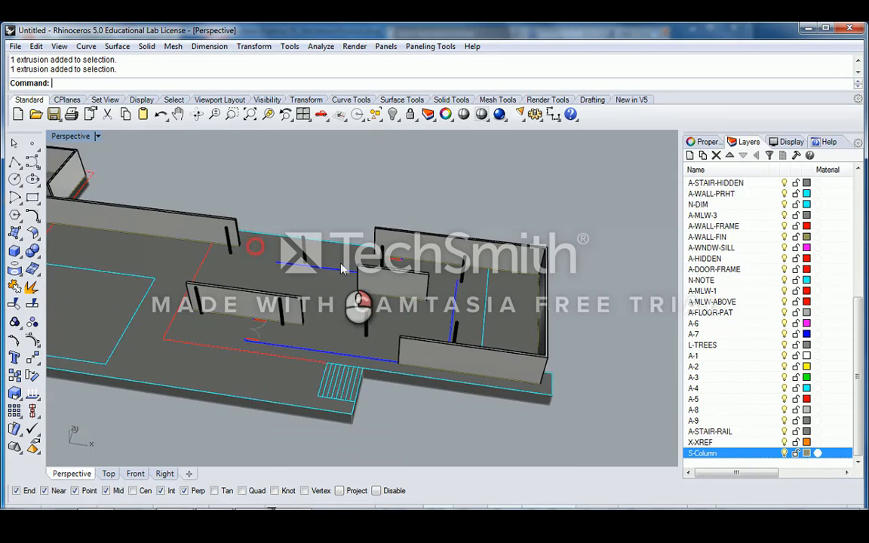
right_click_drag(297, 330, 332, 346)
scroll(317, 302, "up", 3)
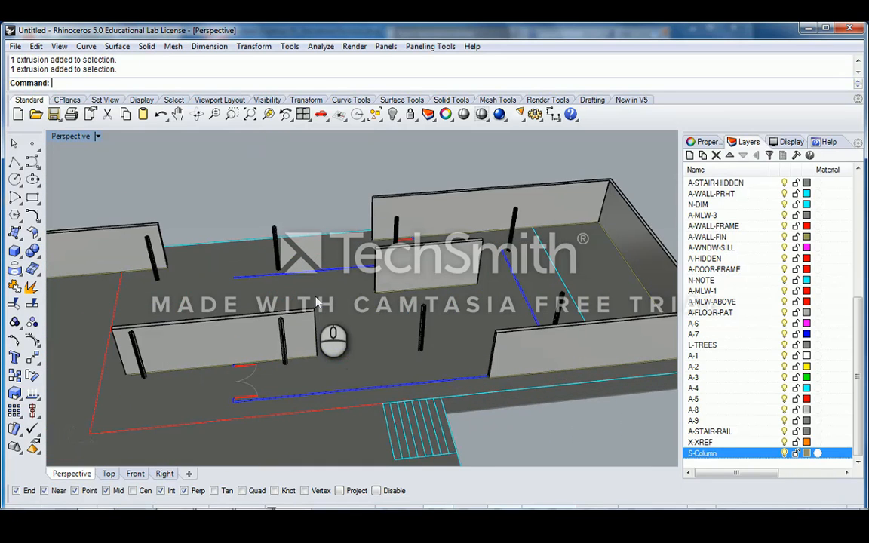
scroll(317, 302, "down", 3)
right_click_drag(418, 288, 404, 313)
right_click_drag(504, 313, 424, 365)
scroll(533, 305, "up", 3)
scroll(533, 305, "down", 3)
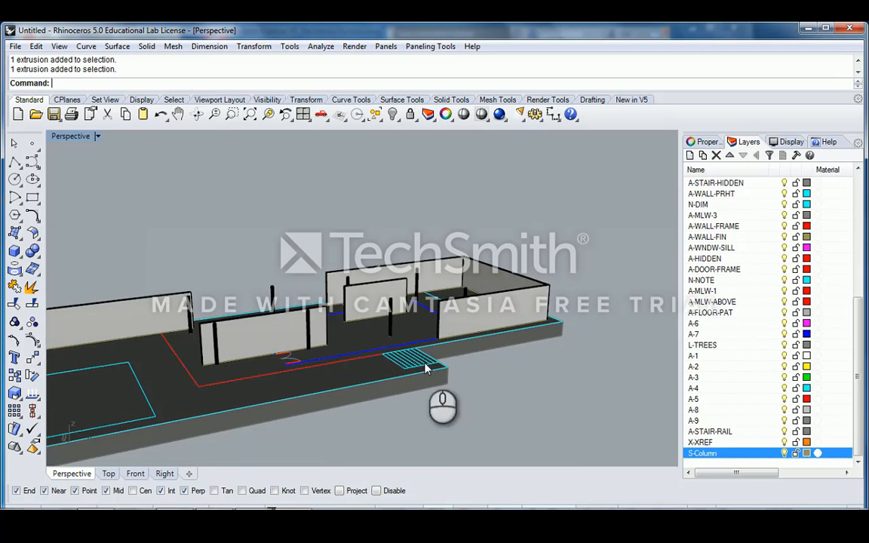
scroll(463, 348, "up", 3)
left_click(466, 345)
left_click(629, 266)
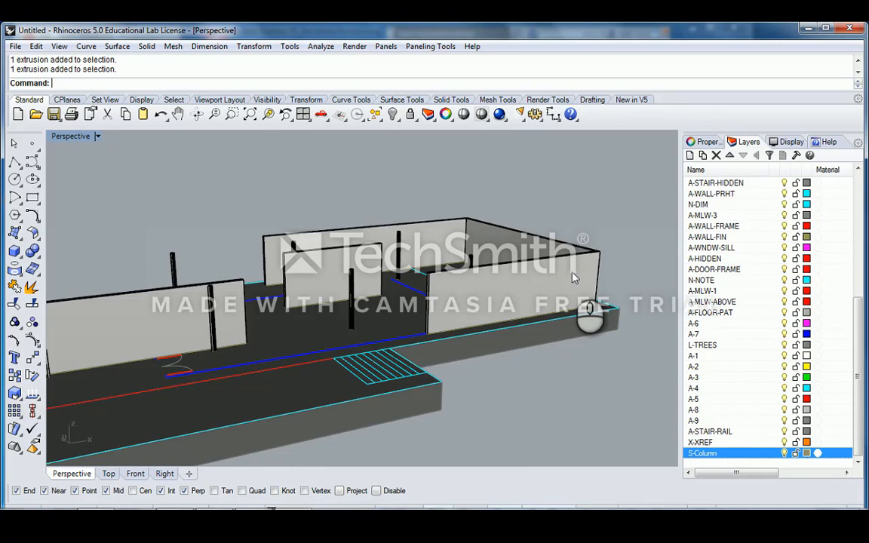
scroll(574, 278, "down", 4)
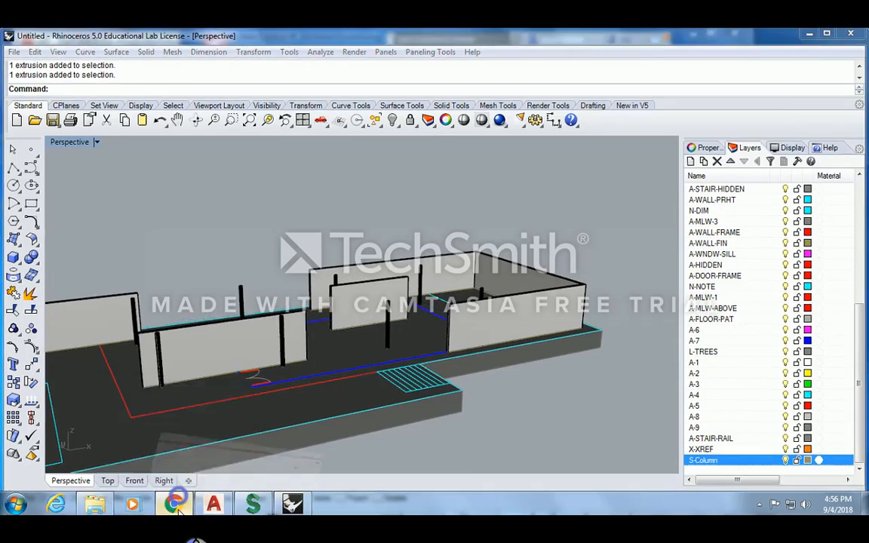
- In the browser's Barcelona Pavilion Dropbox folder, clear the file selection and preview BP_Photo1.jpg
left_click(175, 497)
left_click(167, 38)
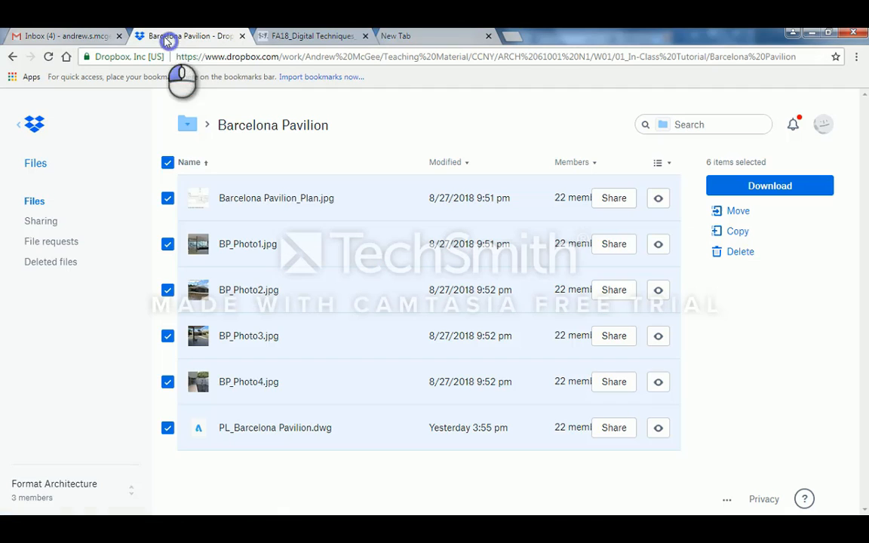
left_click(291, 246, "ctrl")
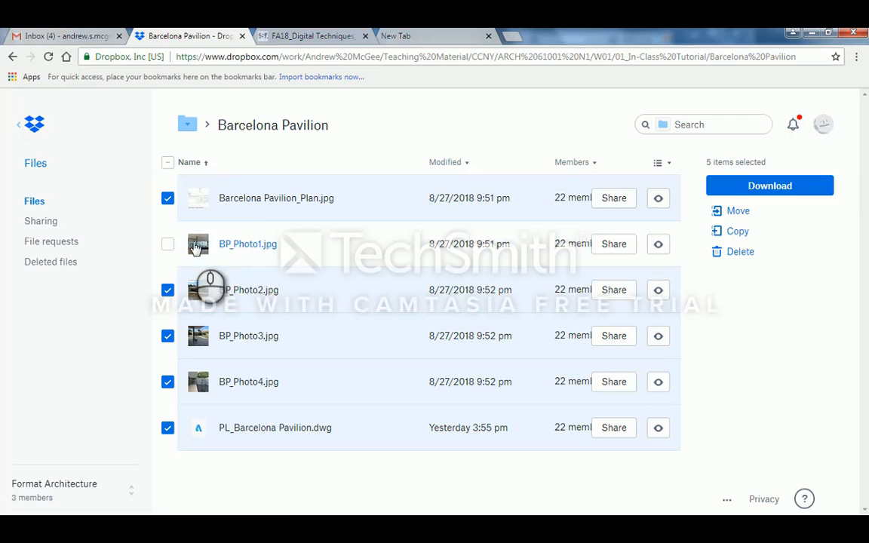
left_click(168, 244)
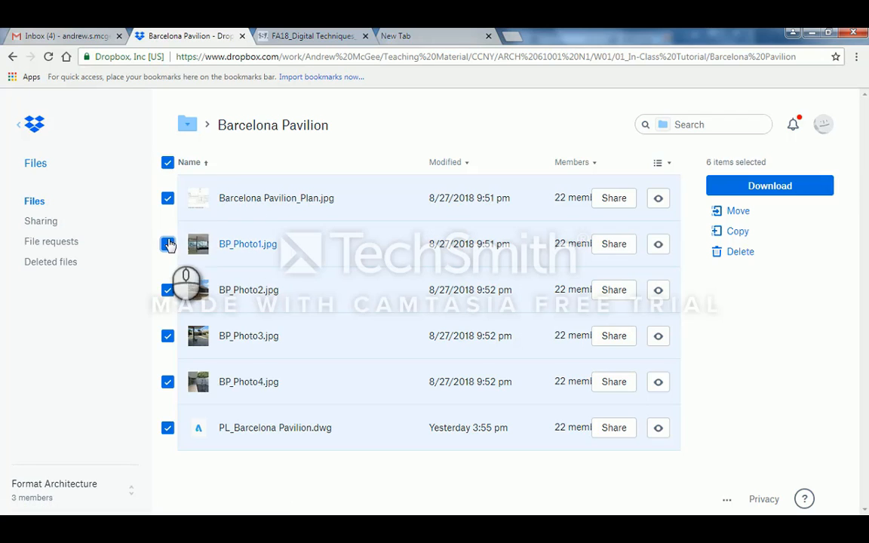
left_click(168, 163)
left_click(243, 245)
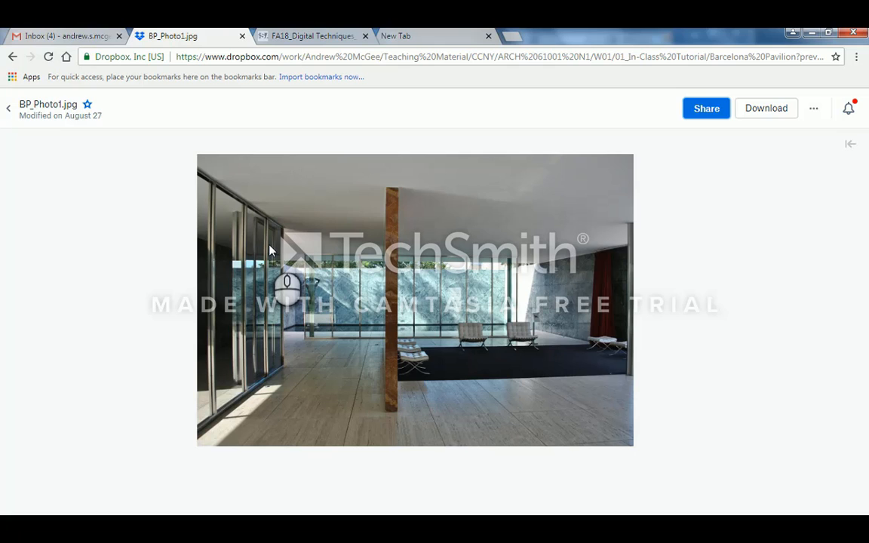
- View BP_Photo2.jpg, BP_Photo3.jpg and BP_Photo4.jpg in turn, then return to Rhino
key("Right")
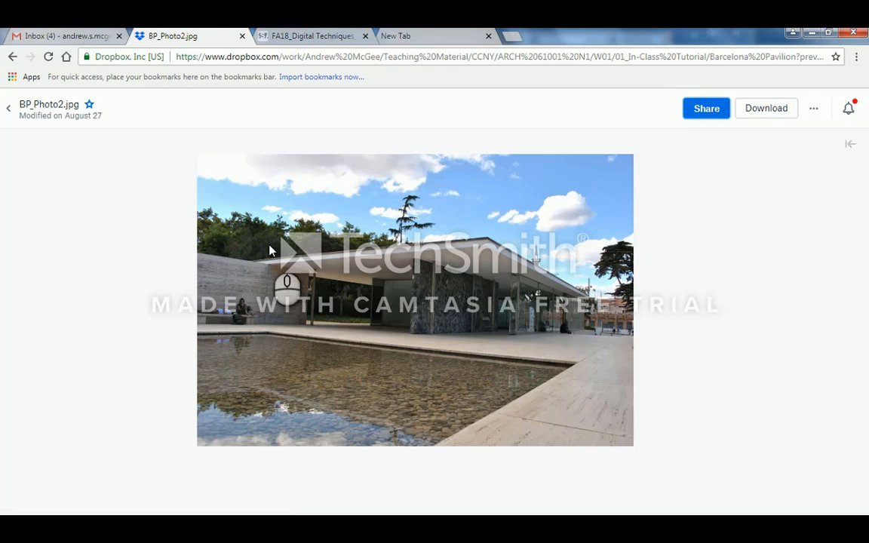
mouse_move(249, 305)
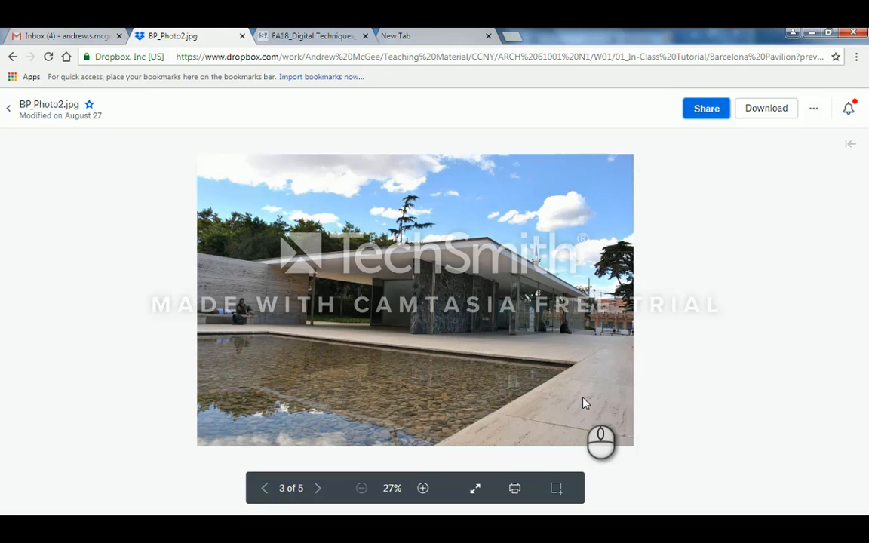
key("Right")
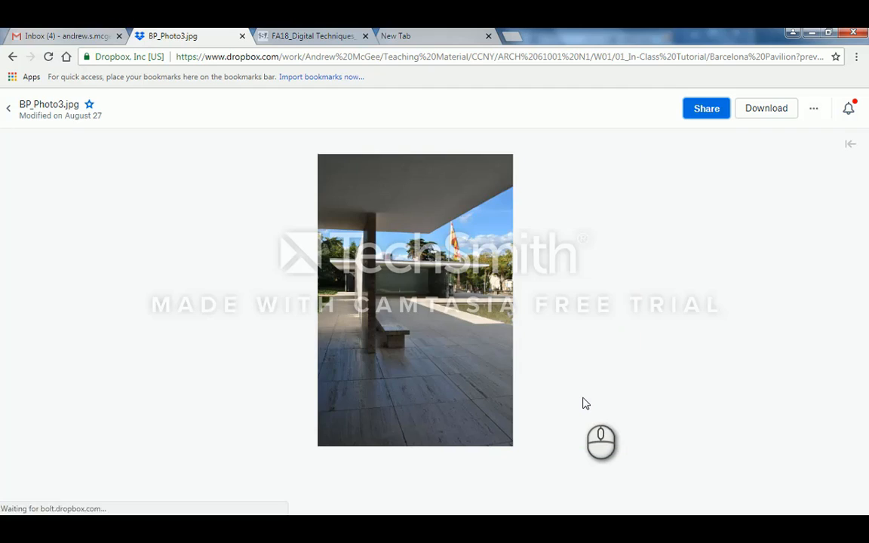
key("Right")
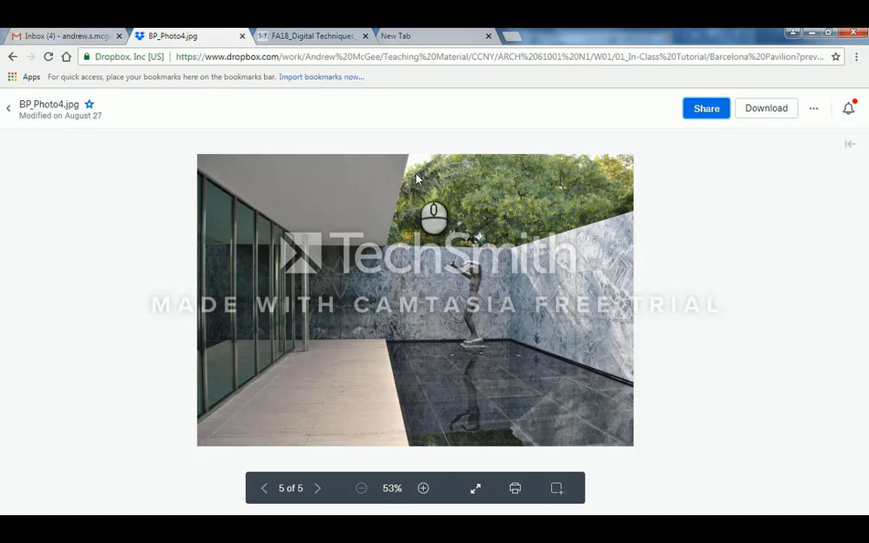
left_click(811, 33)
- Zoom in and select the interior wall line between the existing walls
left_click(353, 222)
scroll(363, 248, "down", 3)
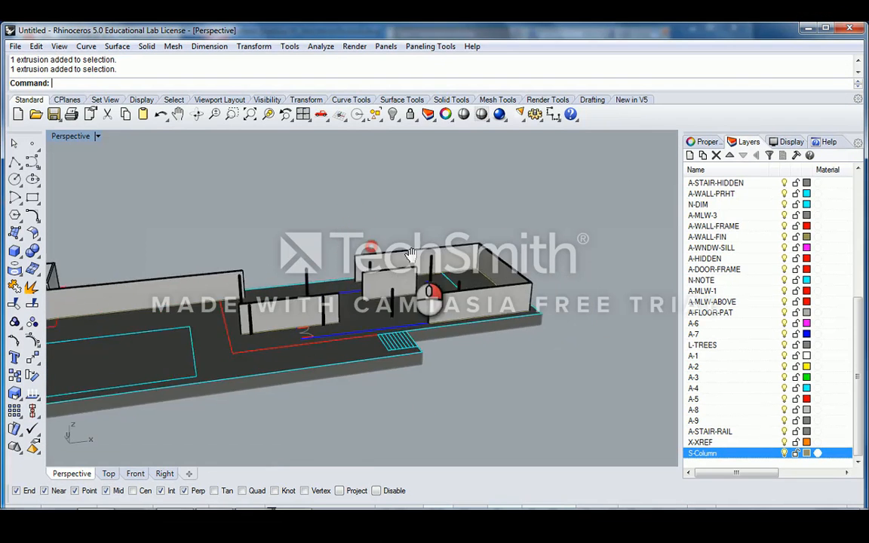
scroll(350, 300, "up", 8)
scroll(258, 320, "down", 5)
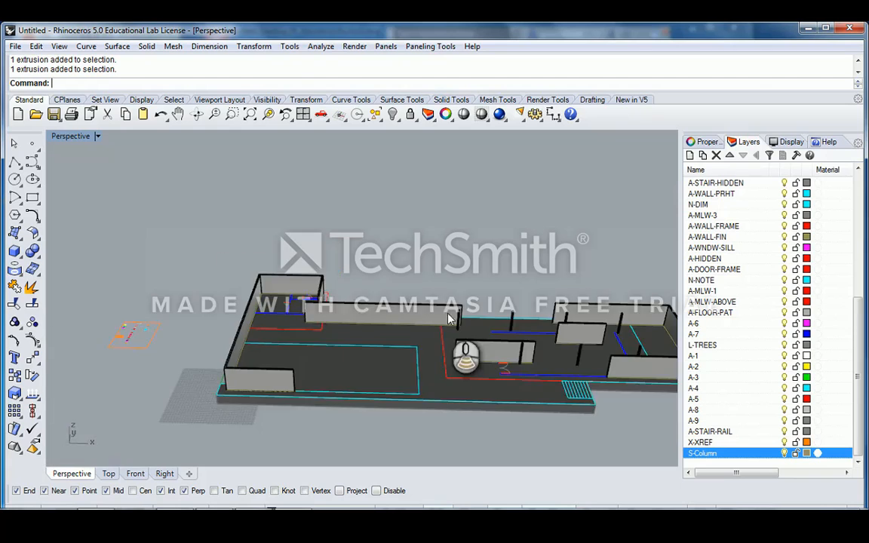
scroll(451, 348, "up", 4)
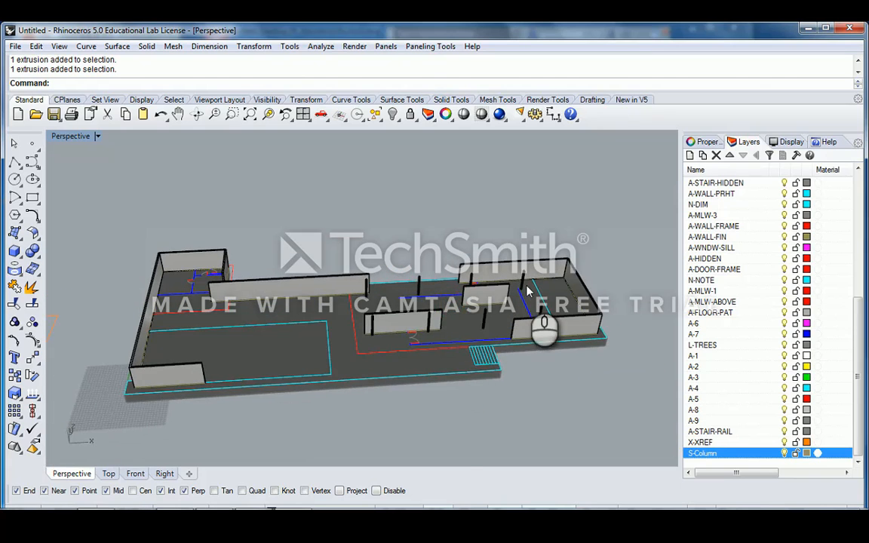
scroll(528, 291, "up", 4)
scroll(495, 292, "down", 5)
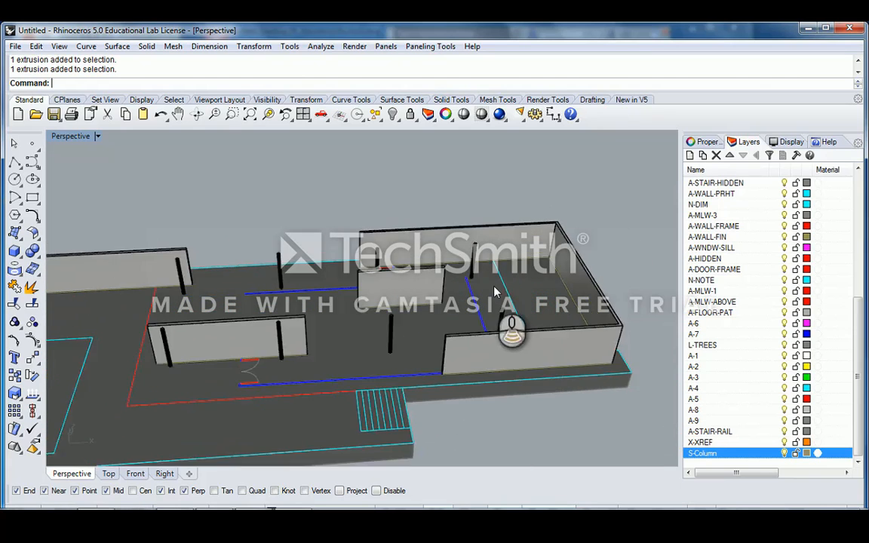
scroll(183, 293, "up", 6)
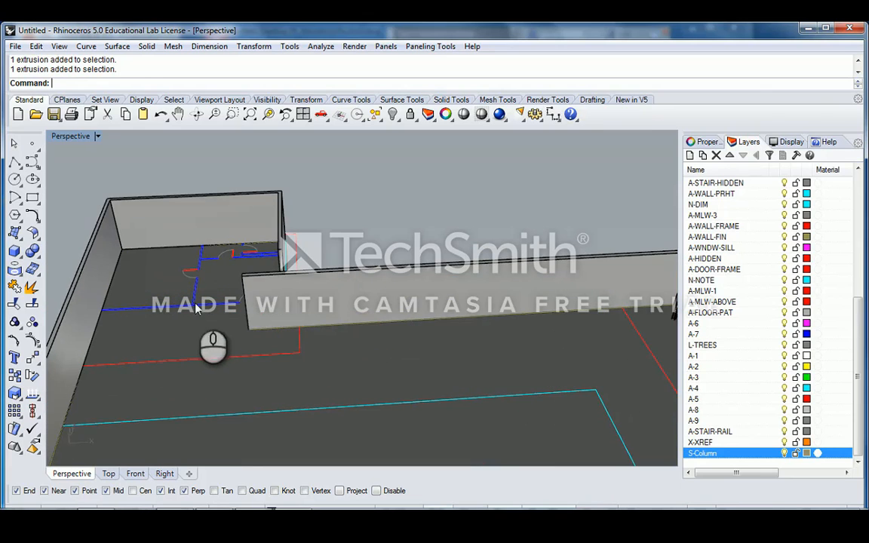
scroll(485, 295, "down", 5)
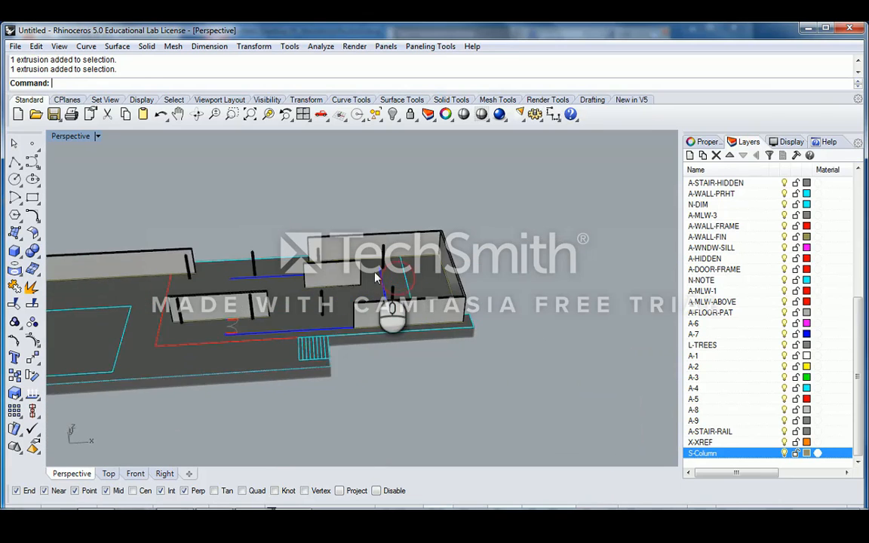
scroll(336, 245, "up", 4)
left_click(386, 285)
scroll(370, 289, "up", 6)
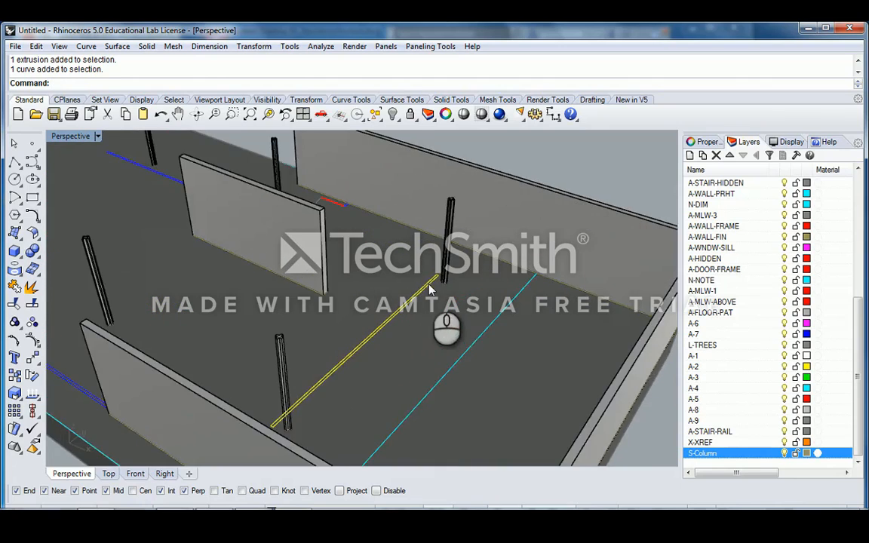
right_click_drag(365, 289, 361, 289)
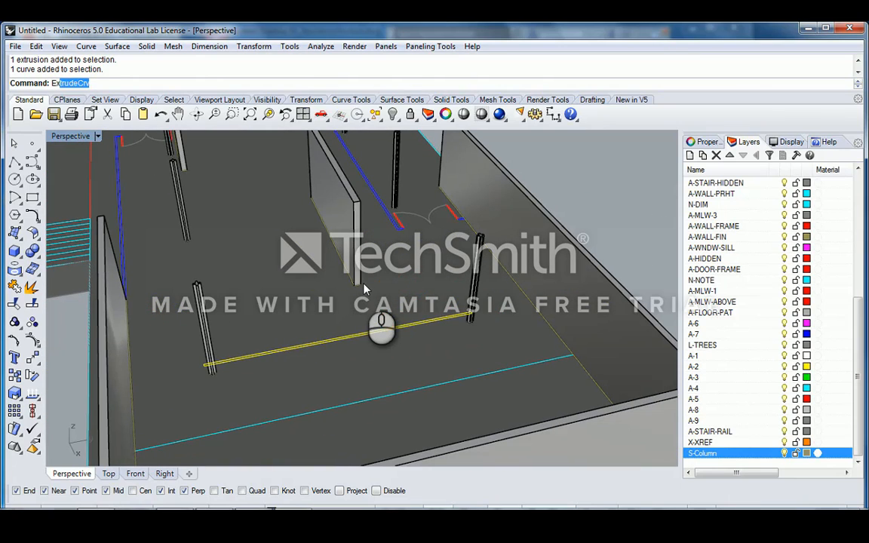
- Extrude the line up to an existing wall's top corner and select the new wall to check it
key("Return")
right_click_drag(364, 289, 374, 255)
scroll(376, 257, "up", 4)
scroll(381, 243, "down", 6)
right_click_drag(350, 291, 504, 255)
scroll(530, 281, "up", 6)
scroll(437, 260, "down", 5)
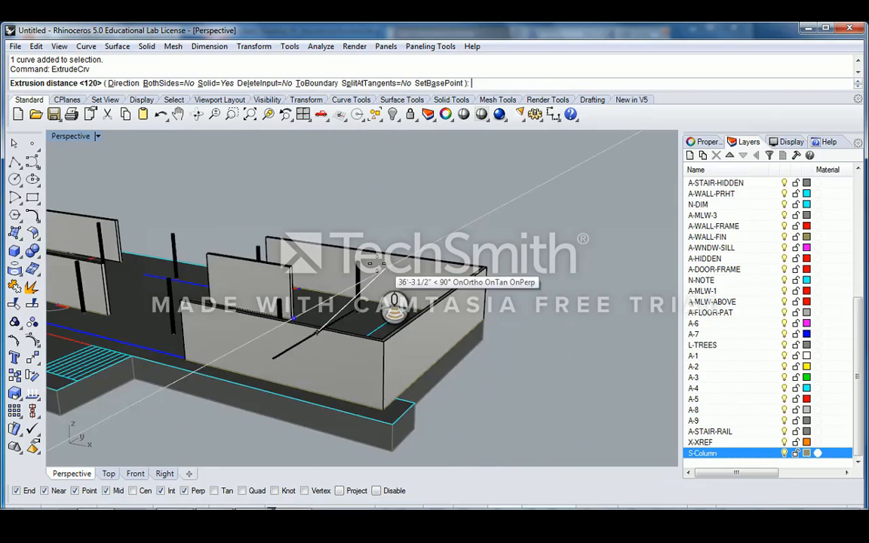
scroll(400, 243, "up", 4)
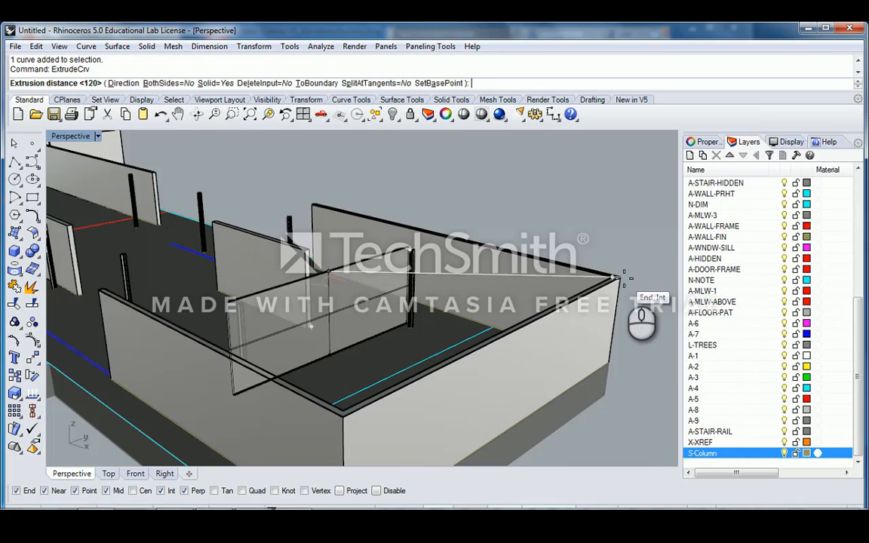
left_click(623, 278)
right_click_drag(624, 284, 366, 260)
left_click(377, 279)
scroll(376, 274, "down", 12)
scroll(367, 260, "up", 7)
- Maximize the Rhino window and select the outer and inner walls
scroll(424, 303, "down", 5)
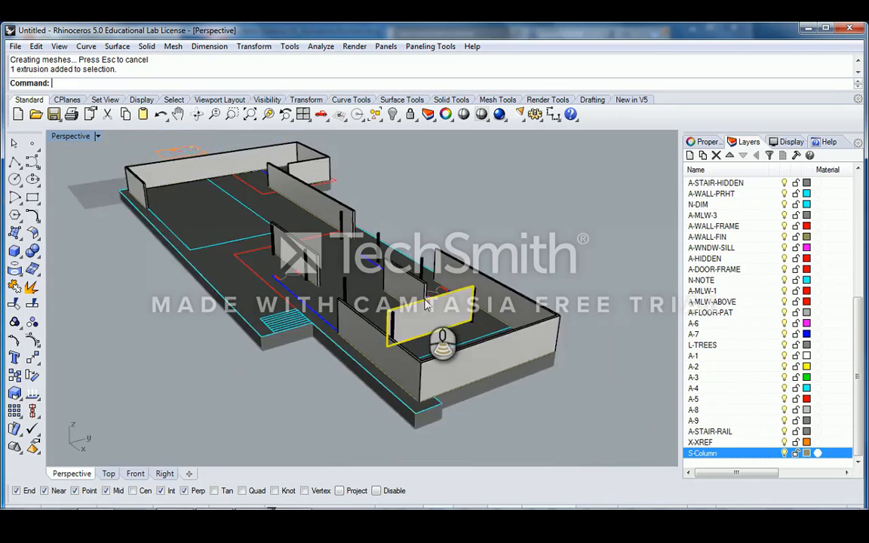
right_click_drag(425, 303, 502, 295)
scroll(415, 297, "up", 8)
scroll(419, 300, "down", 5)
scroll(366, 306, "up", 3)
left_click(467, 200)
left_click(828, 29)
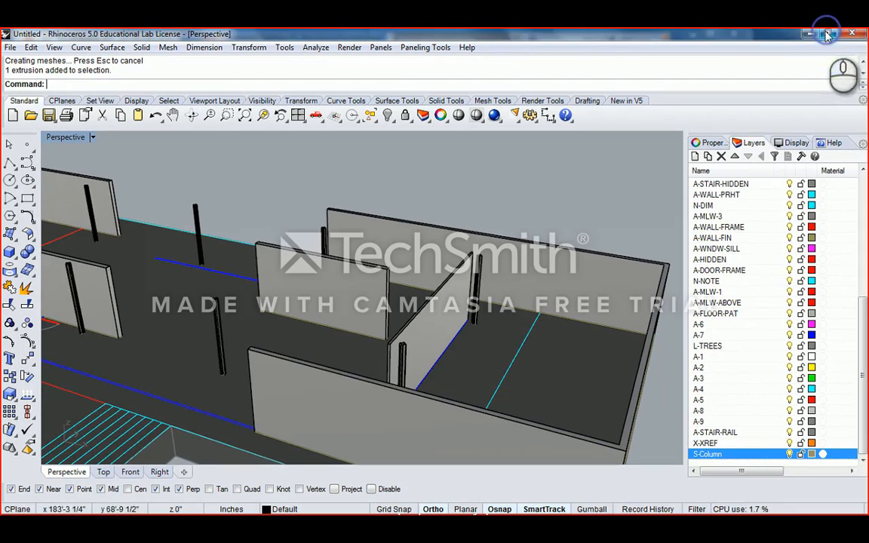
right_click_drag(527, 417, 357, 297)
left_click(405, 315)
scroll(406, 315, "down", 5)
left_click(365, 263)
left_click(365, 304, "shift")
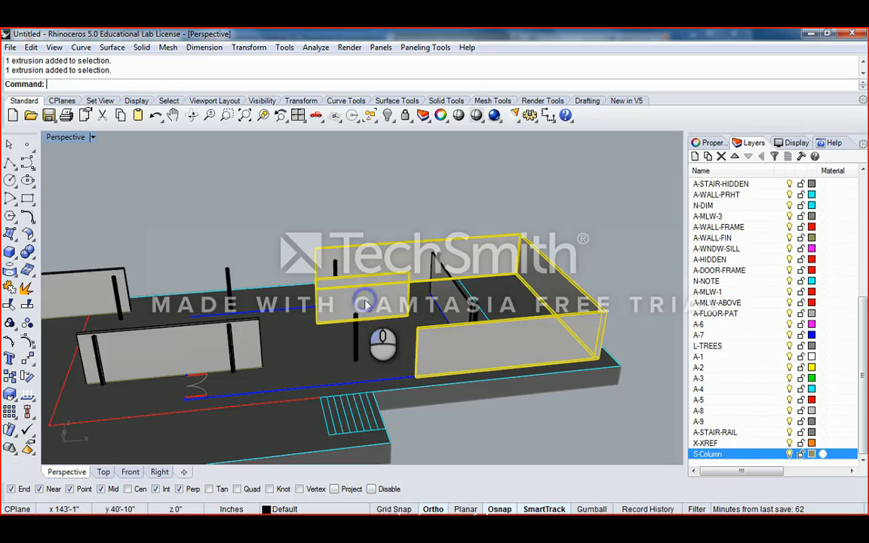
- Unlock the floor slab and move it onto the 3D_Floor layer via its properties
right_click(423, 117)
left_click(261, 315)
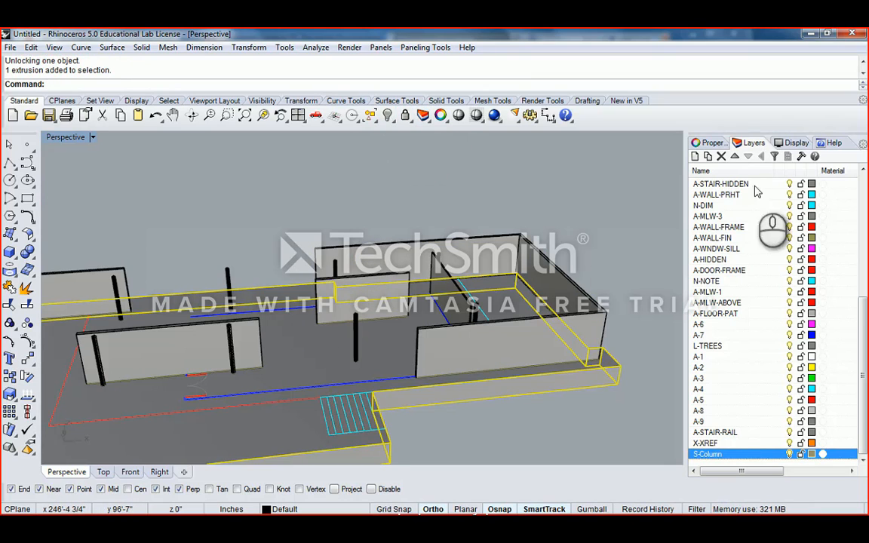
left_click(711, 145)
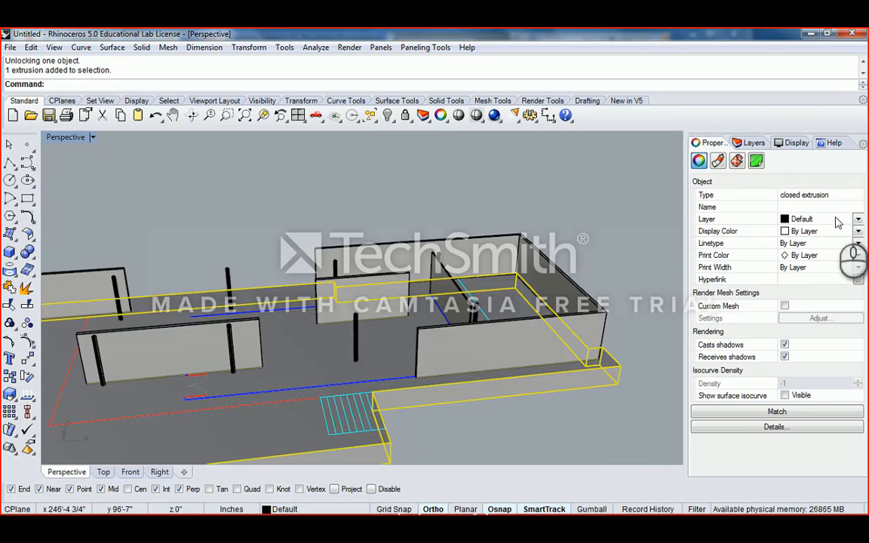
left_click(859, 220)
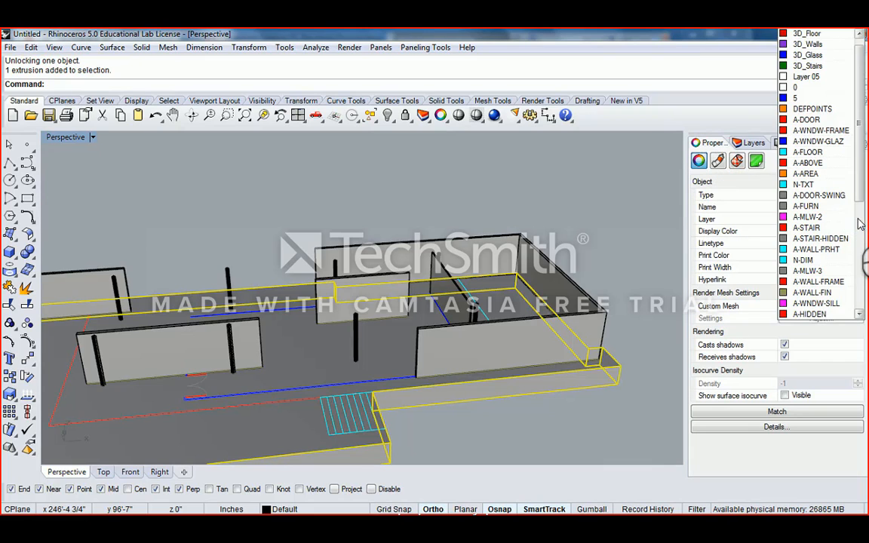
scroll(858, 189, "up", 1)
left_click(806, 44)
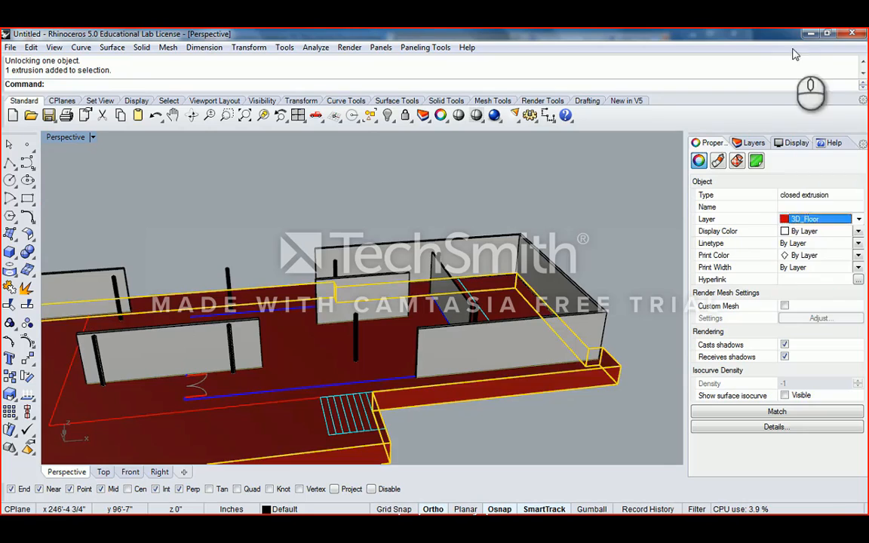
left_click(454, 191)
left_click(751, 143)
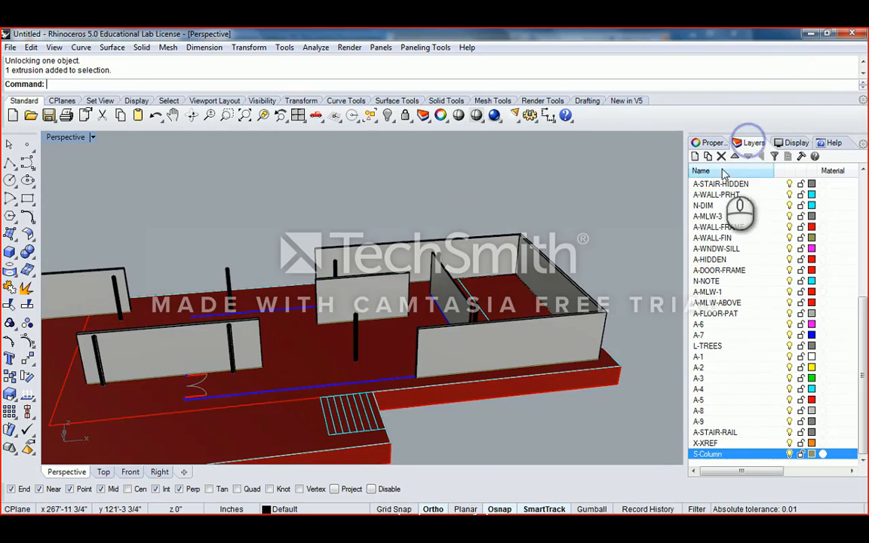
- Colour the 3D_Floor layer grey and the 3D_Walls layer pale purple
scroll(865, 322, "up", 7)
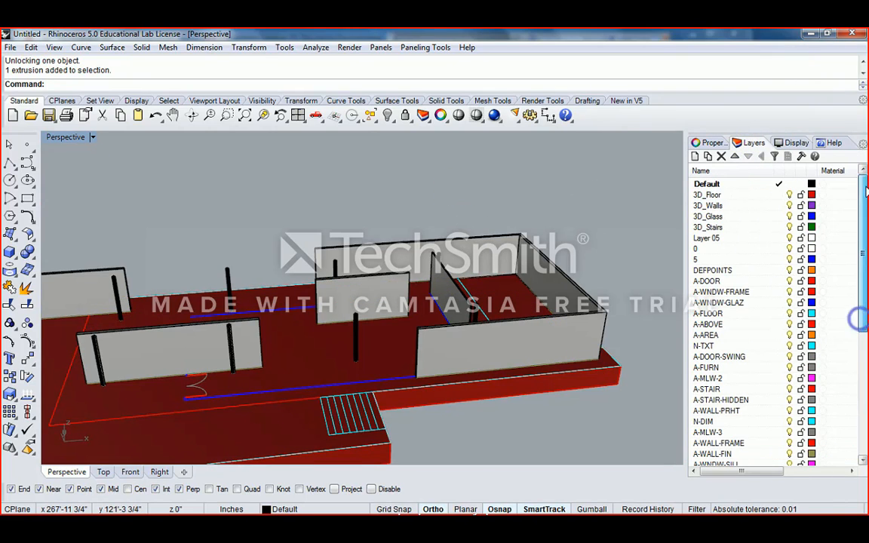
left_click(812, 194)
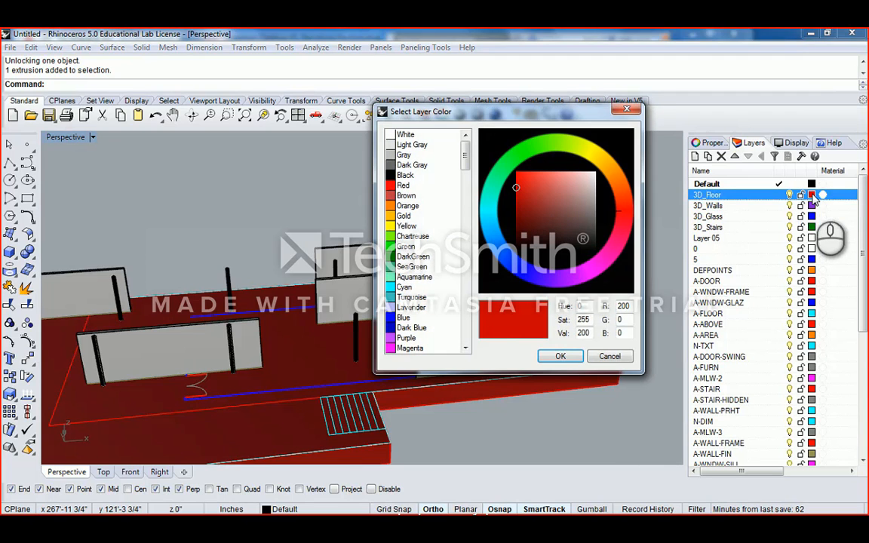
mouse_move(606, 191)
left_mouse_down()
mouse_move(572, 201)
mouse_move(589, 208)
left_mouse_up()
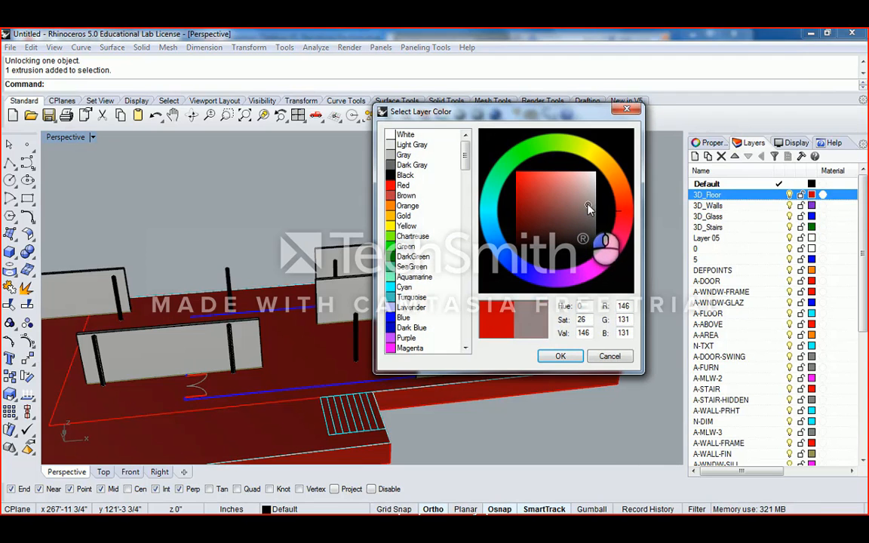
left_click(563, 355)
right_click_drag(521, 316, 574, 256)
left_click(812, 205)
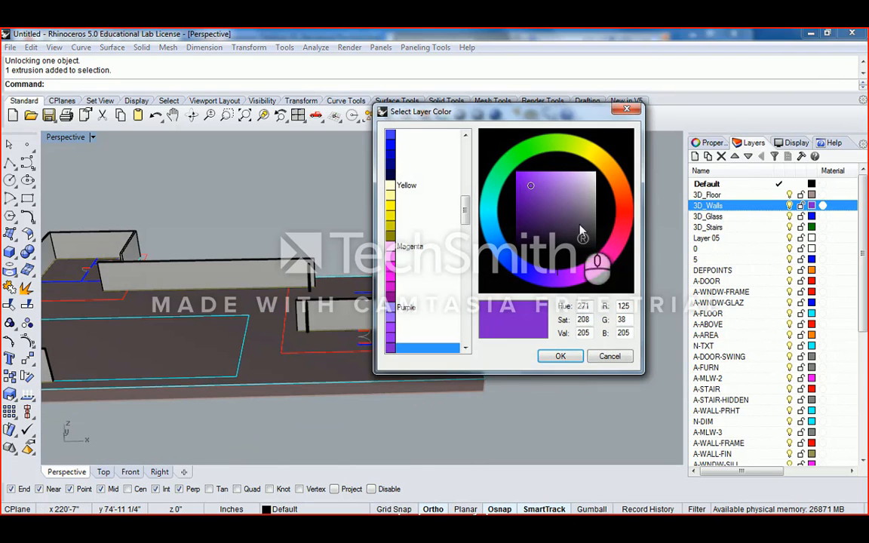
left_click_drag(580, 231, 587, 185)
left_click(563, 357)
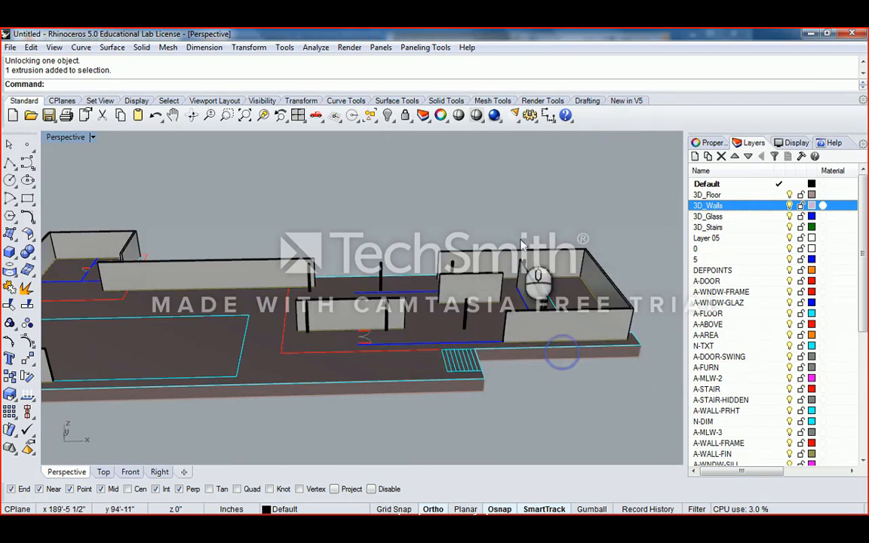
right_click_drag(545, 308, 484, 290)
left_click(485, 290)
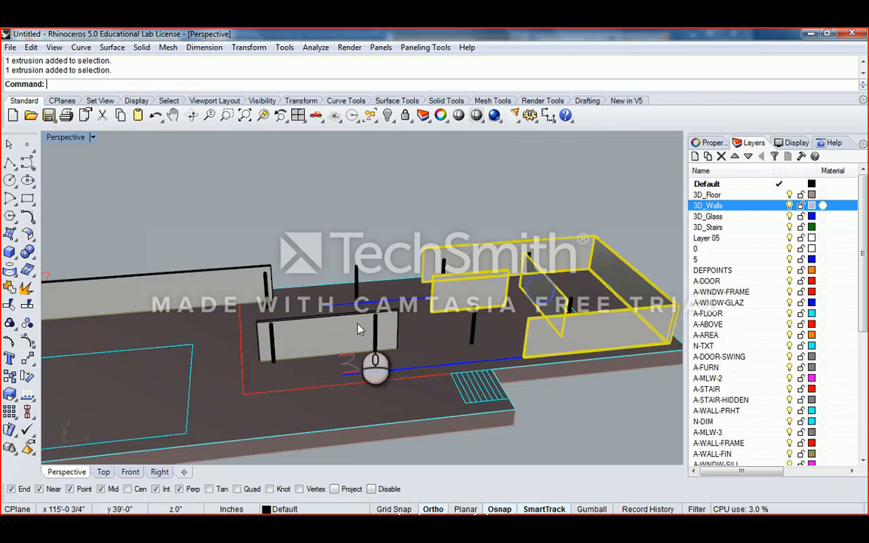
- Select the middle, long and U-shaped left walls and set their layer to 3D_Walls in Properties
left_click(321, 296, "shift")
left_click(490, 266, "ctrl")
right_click_drag(181, 248, 397, 268, "shift")
left_click(326, 268, "shift")
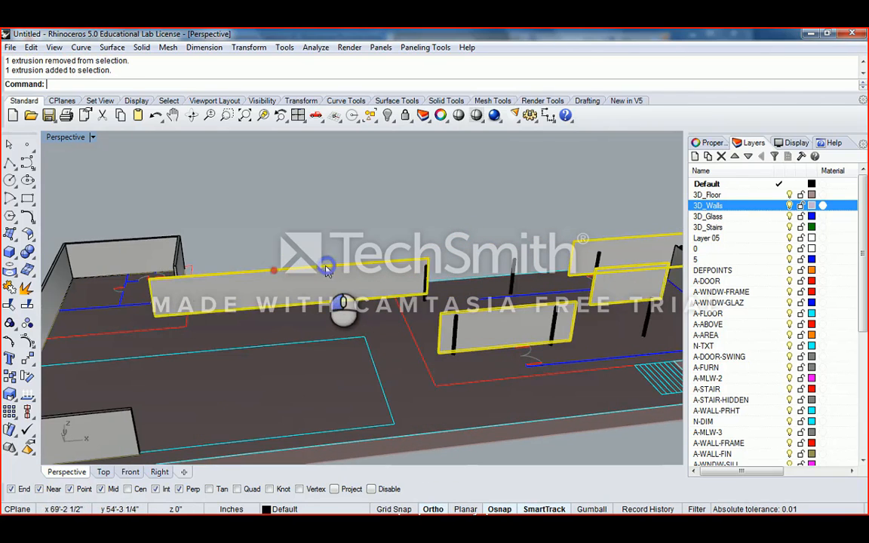
right_click_drag(165, 272, 134, 290, "shift")
left_click(243, 243, "shift")
scroll(304, 299, "down", 2)
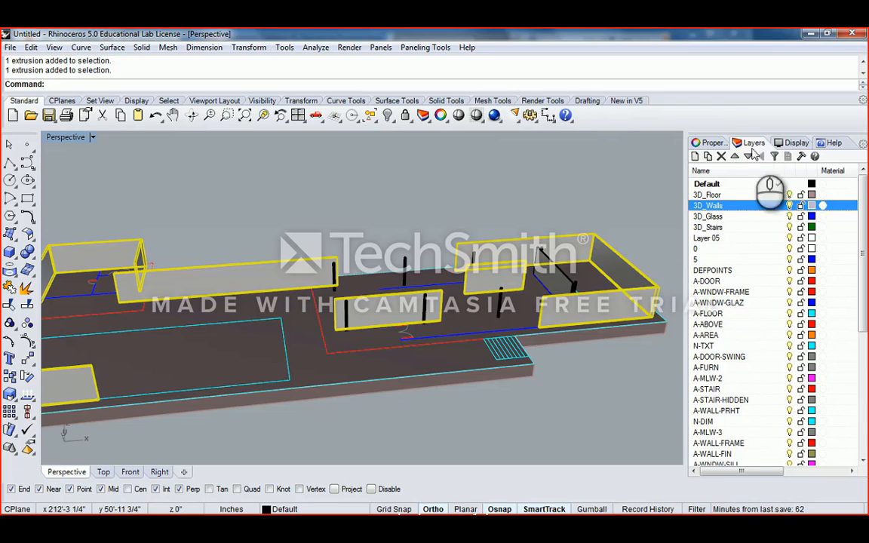
left_click(709, 142)
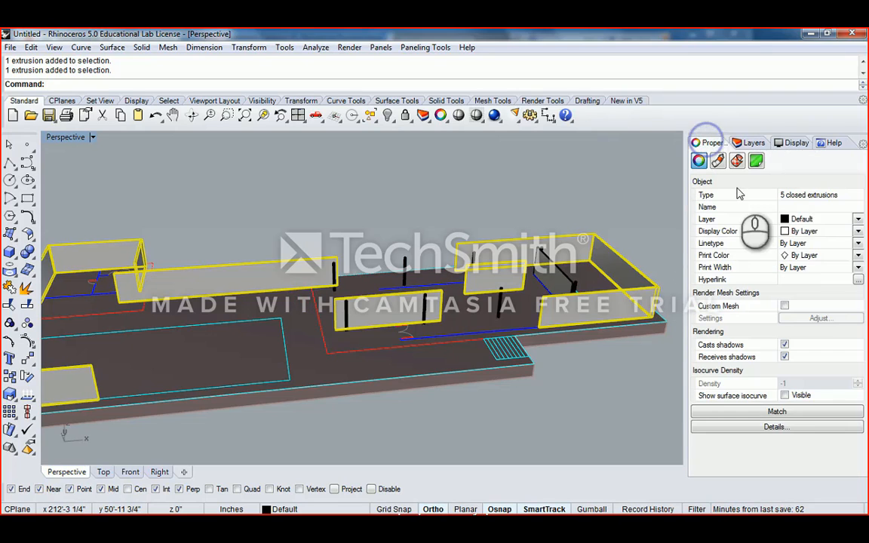
left_click(859, 220)
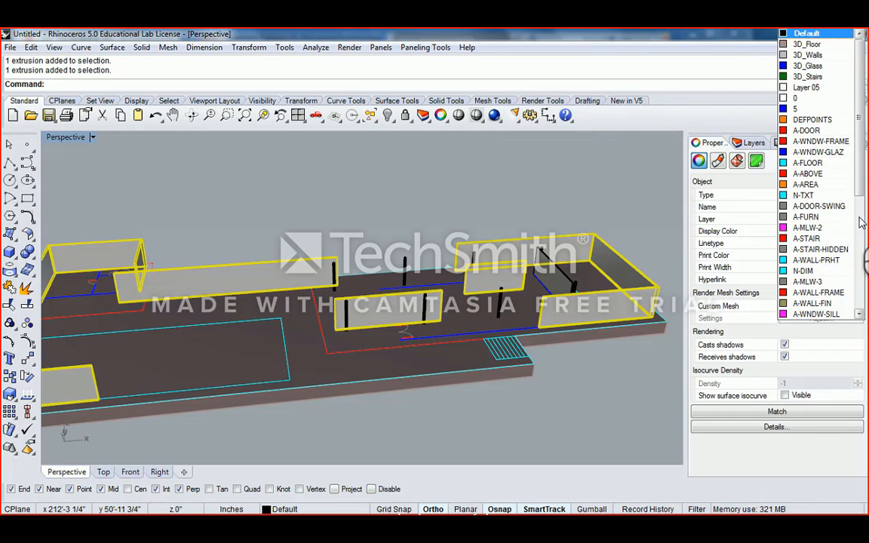
left_click(808, 55)
- Put the standalone wall panel on the A-DOOR layer
left_click(474, 203)
right_click_drag(534, 260, 502, 276, "shift")
right_click_drag(421, 275, 321, 286)
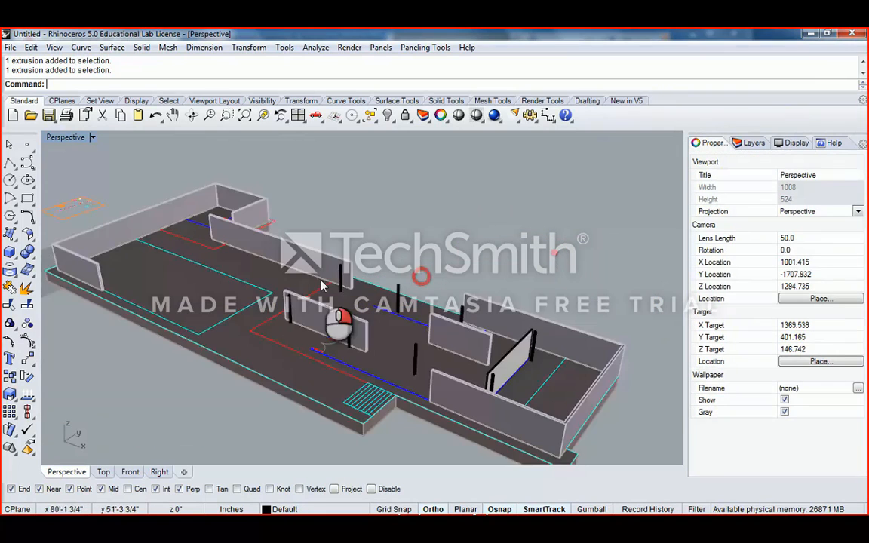
scroll(469, 349, "up", 6)
left_click(477, 347)
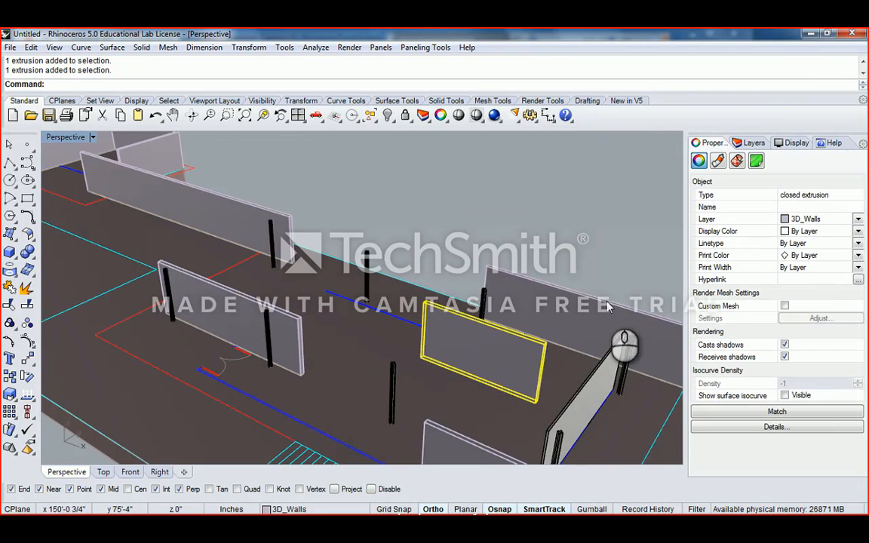
left_click(858, 219)
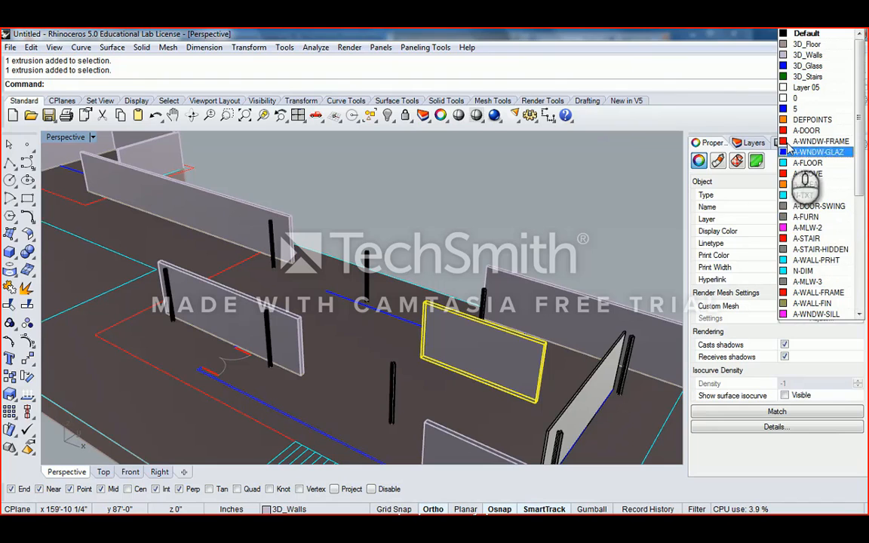
left_click(807, 130)
- Move a wall extrusion and the red door panel onto 3D_Walls with the layer's Change Object Layer
left_click(509, 219)
scroll(521, 230, "down", 5)
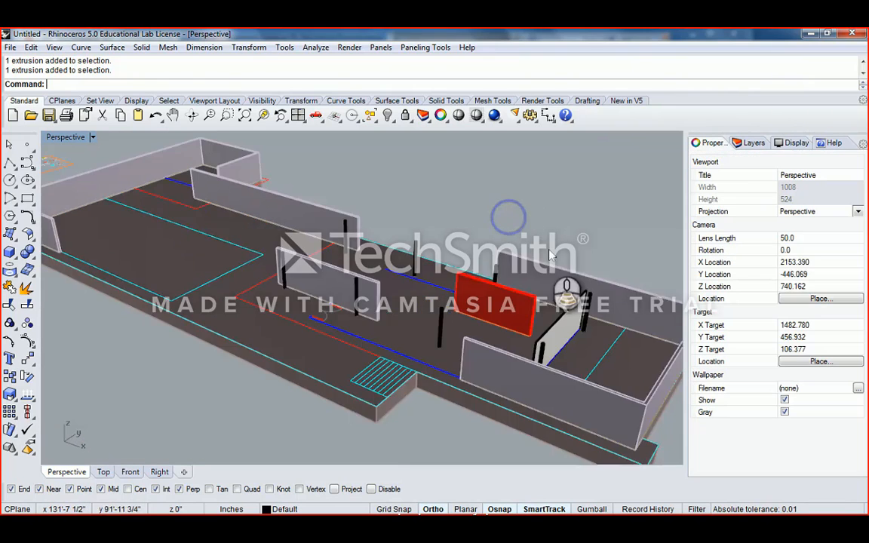
right_click_drag(551, 247, 505, 278)
scroll(431, 286, "up", 4)
left_click(418, 238)
left_click(435, 296)
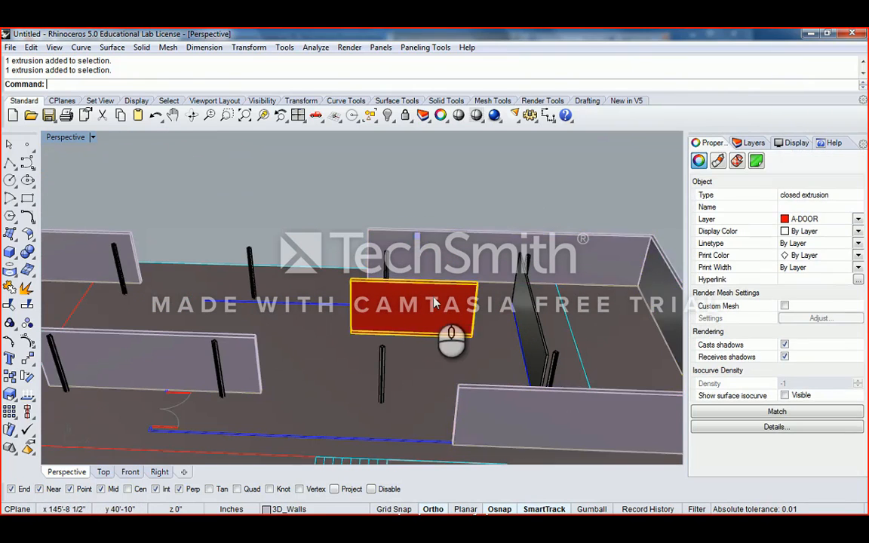
scroll(435, 302, "down", 3)
right_click_drag(435, 301, 376, 258)
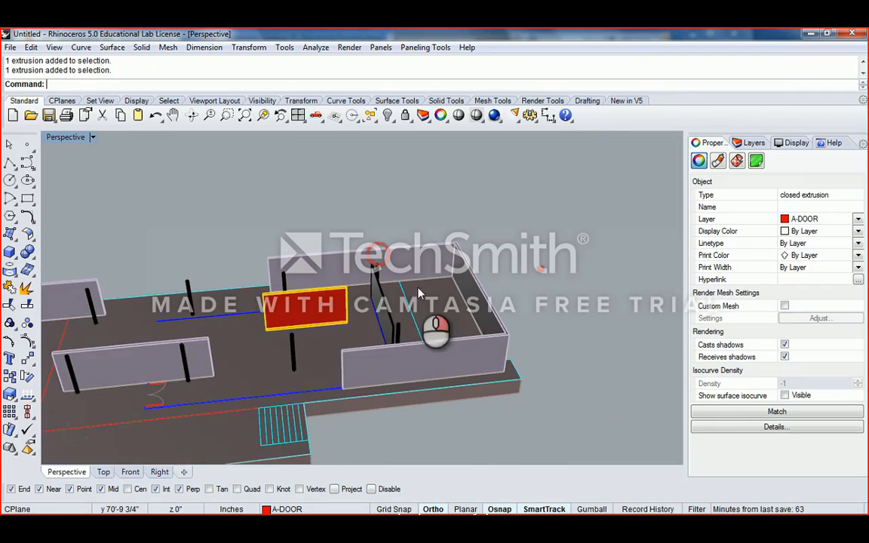
left_click(767, 144)
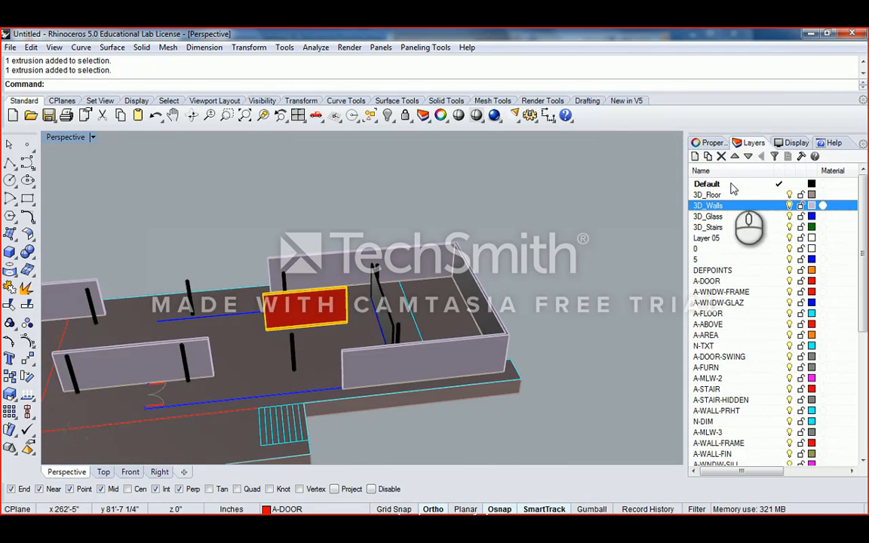
right_click(760, 212)
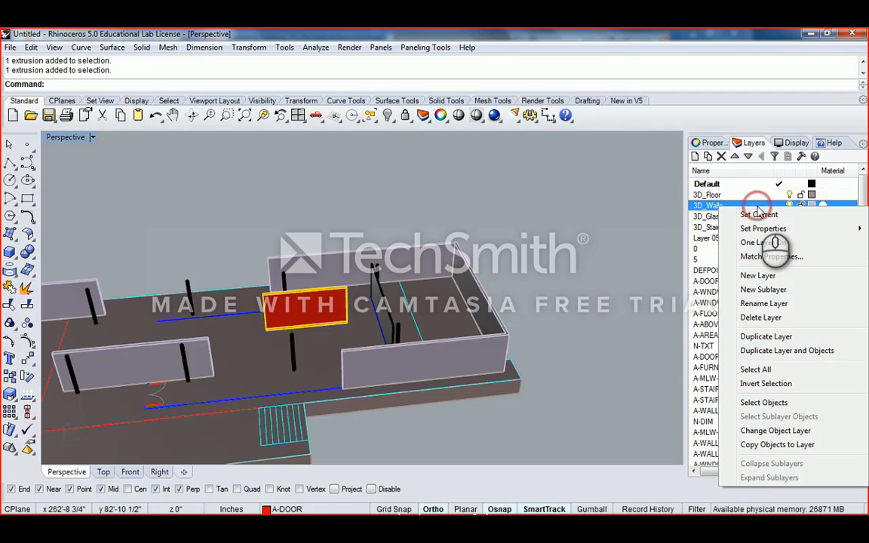
left_click(776, 431)
- Select a wall and the dark glass panel, start the Chan command, then cancel it
left_click(512, 195)
right_click_drag(512, 195, 340, 309)
left_click(357, 320)
left_click(464, 304)
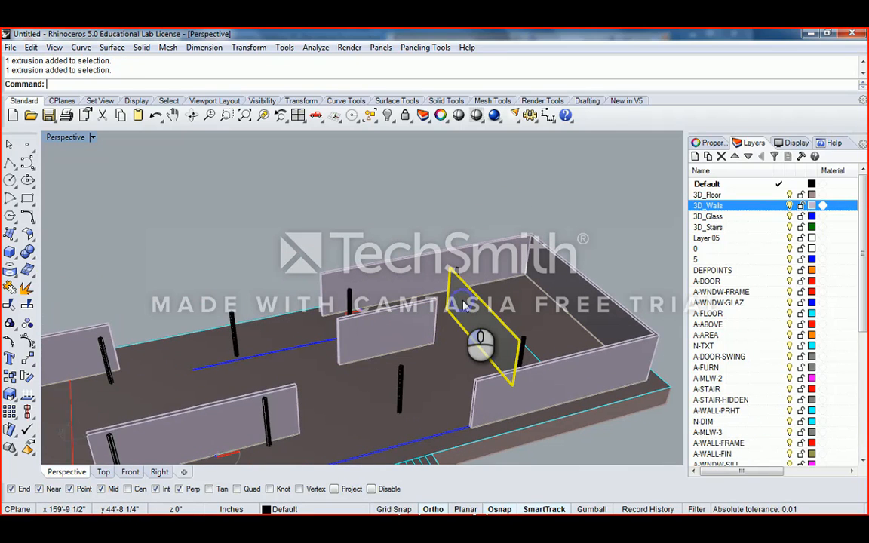
type("ChangeLayer")
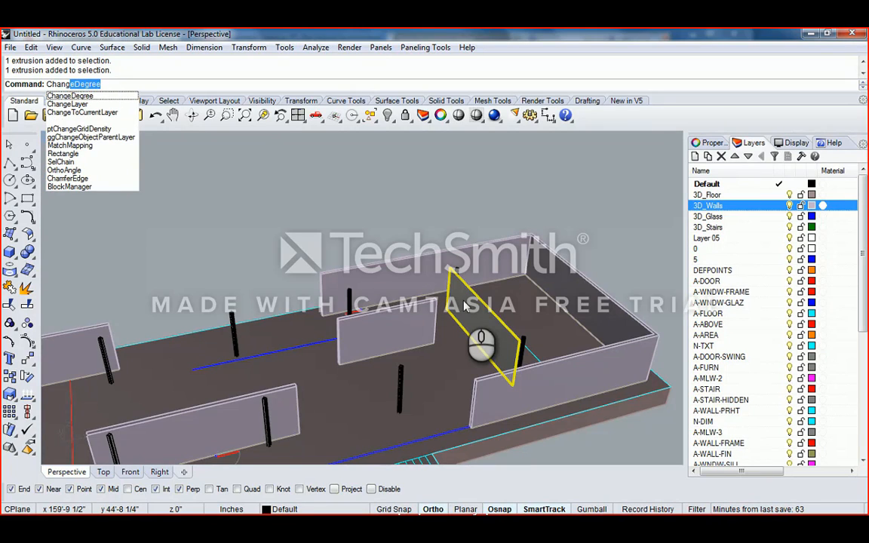
key("Return")
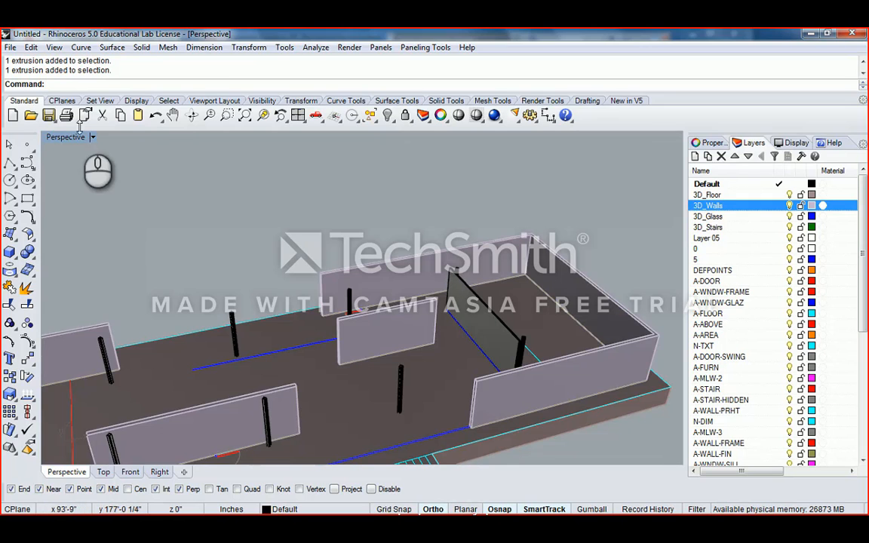
- Orbit around the floor plan and select the standing glass panel
right_click_drag(446, 250, 350, 276)
scroll(365, 310, "up", 5)
scroll(365, 310, "down", 5)
scroll(348, 277, "up", 3)
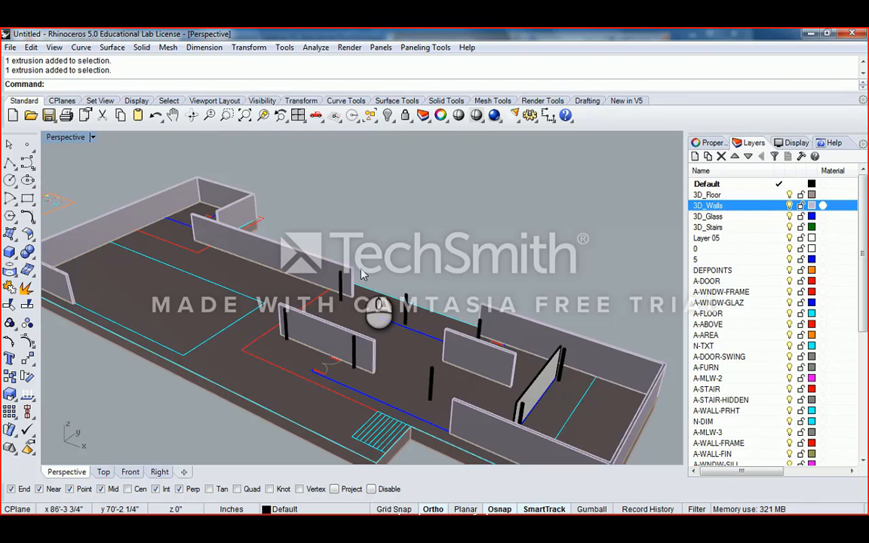
right_click_drag(408, 266, 362, 321)
scroll(364, 325, "up", 2)
scroll(364, 325, "down", 5)
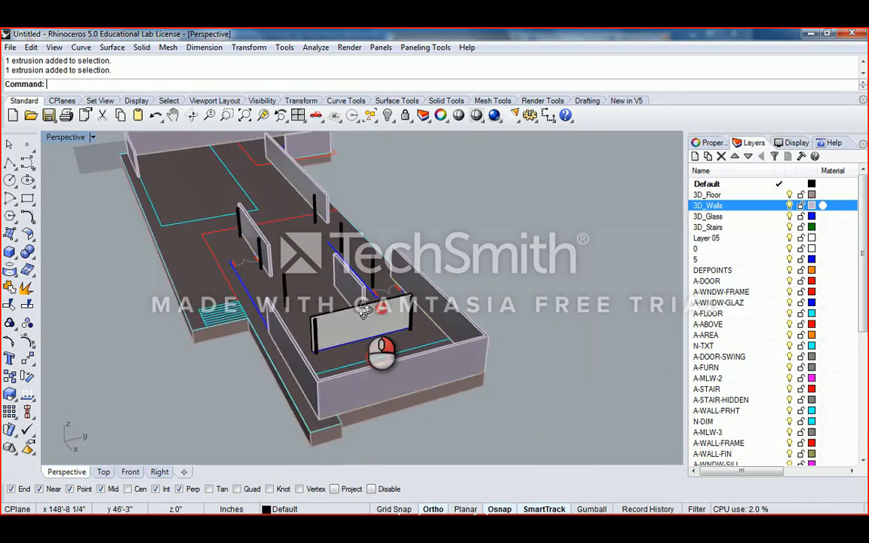
left_click(337, 309)
scroll(317, 305, "up", 3)
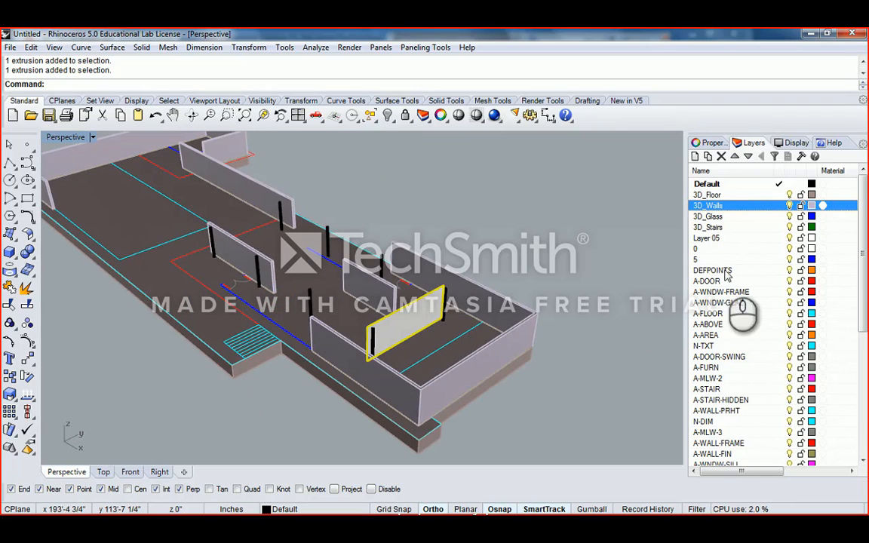
- Set the glass panel's layer to 3D_Glass in Properties
left_click(711, 144)
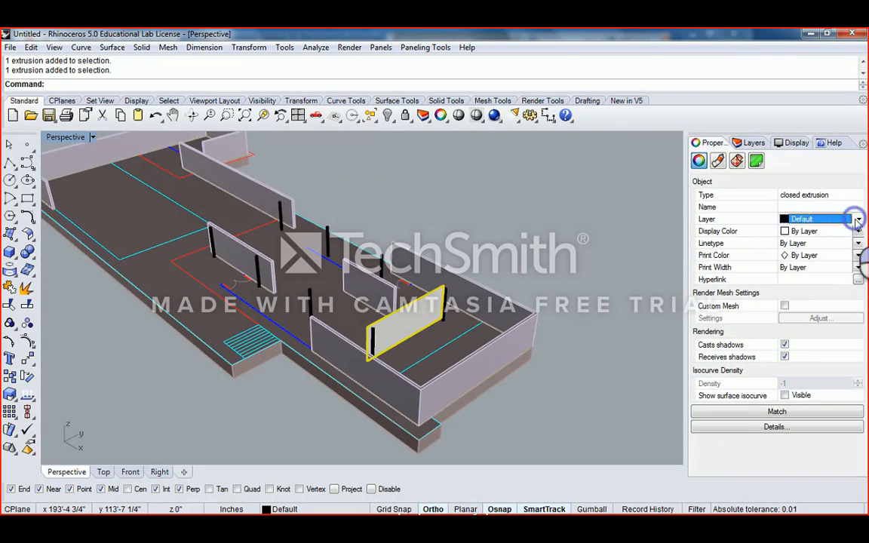
left_click(858, 219)
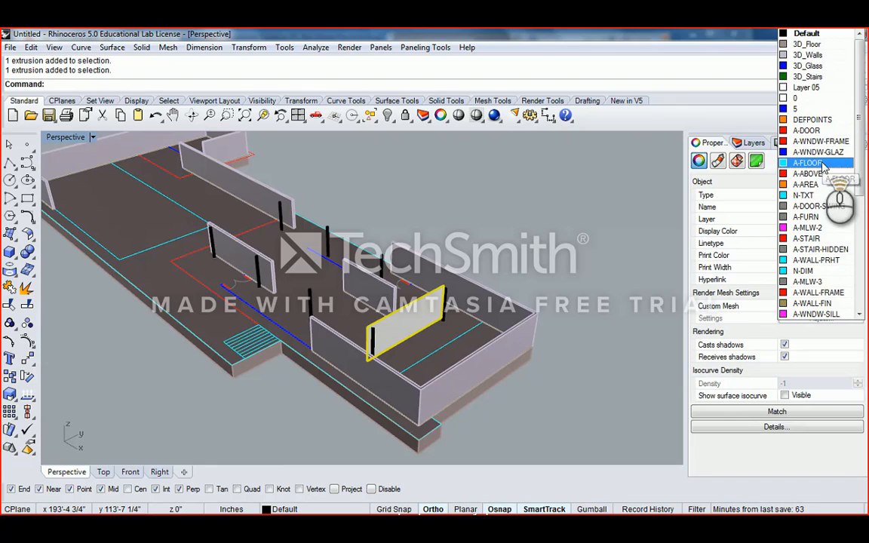
left_click(807, 65)
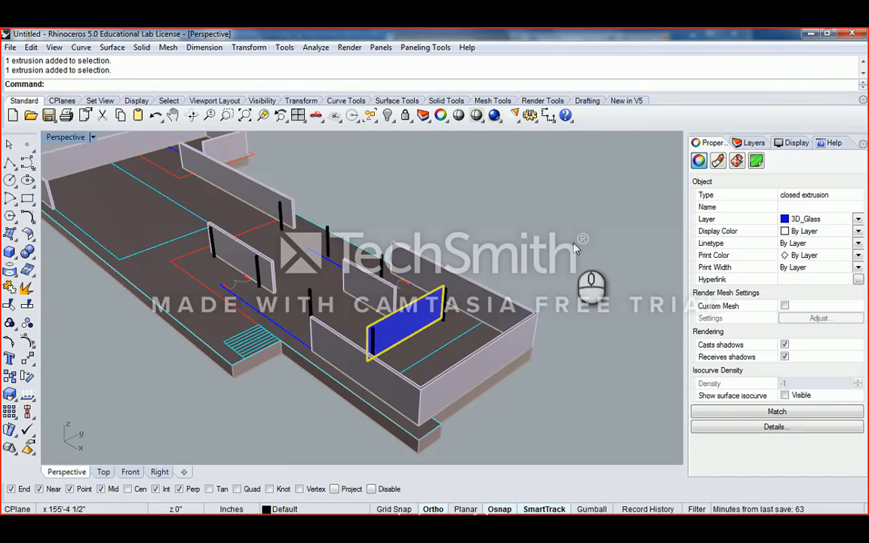
left_click(575, 249)
- Change the 3D_Glass layer colour to light cyan
left_click(754, 143)
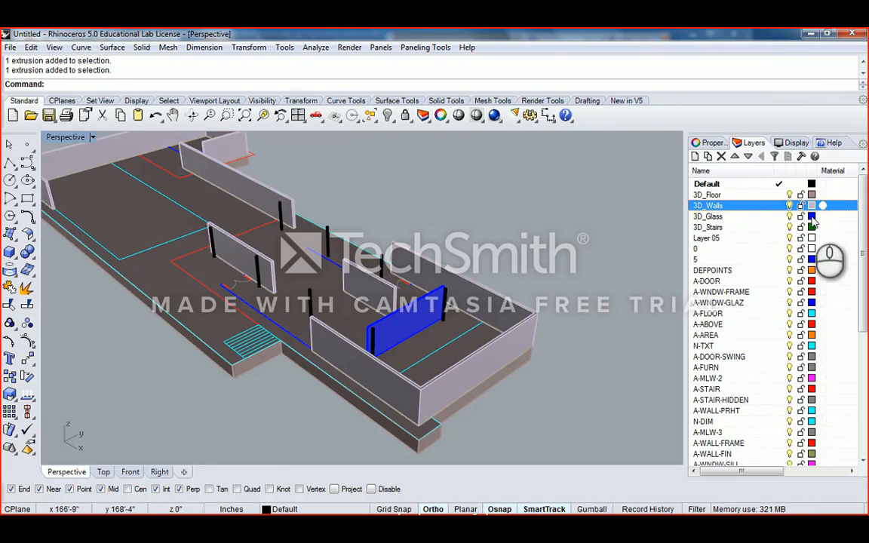
left_click(812, 216)
left_click(577, 184)
left_click(501, 212)
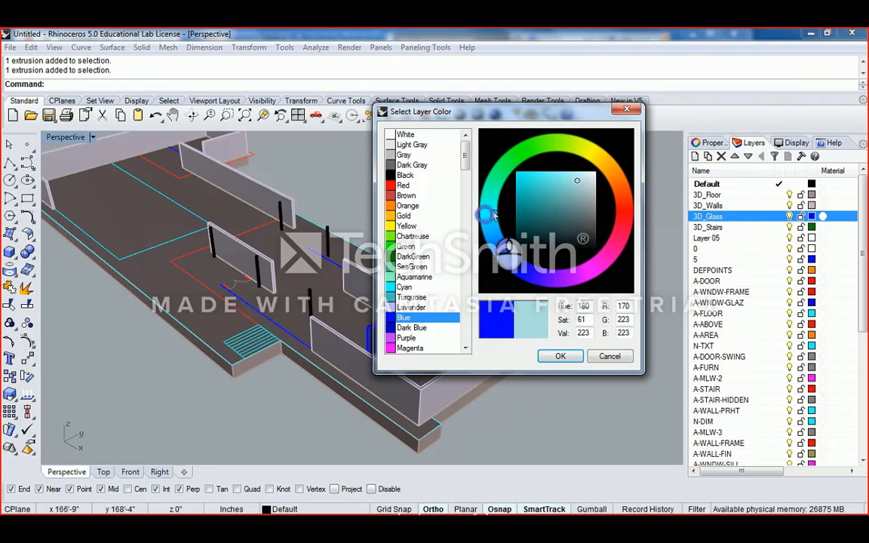
left_click(561, 357)
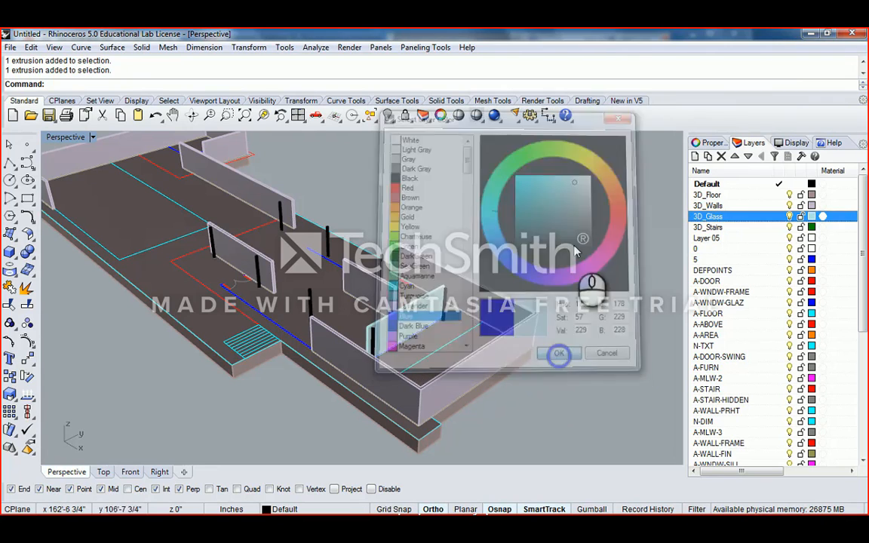
right_click_drag(437, 301, 396, 310)
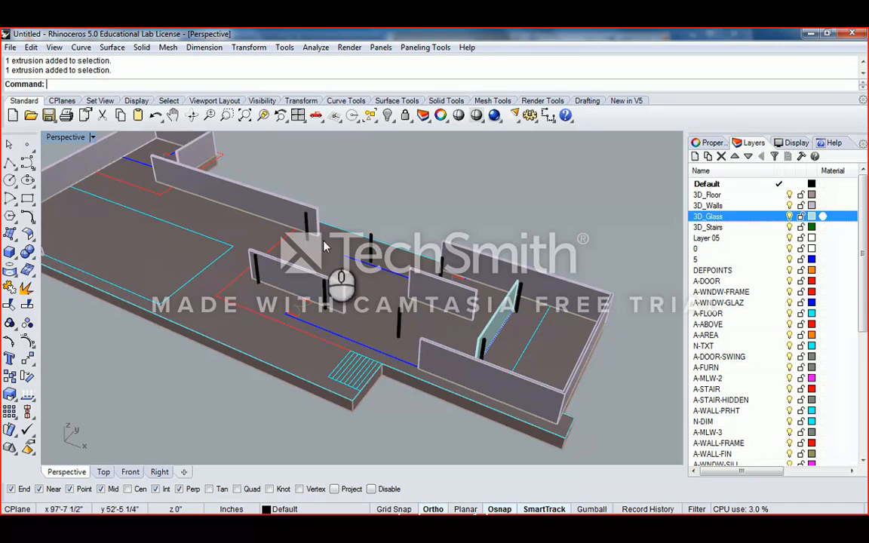
- Select the S-Column layer, then pick the black columns one by one in the model
scroll(866, 241, "down", 10)
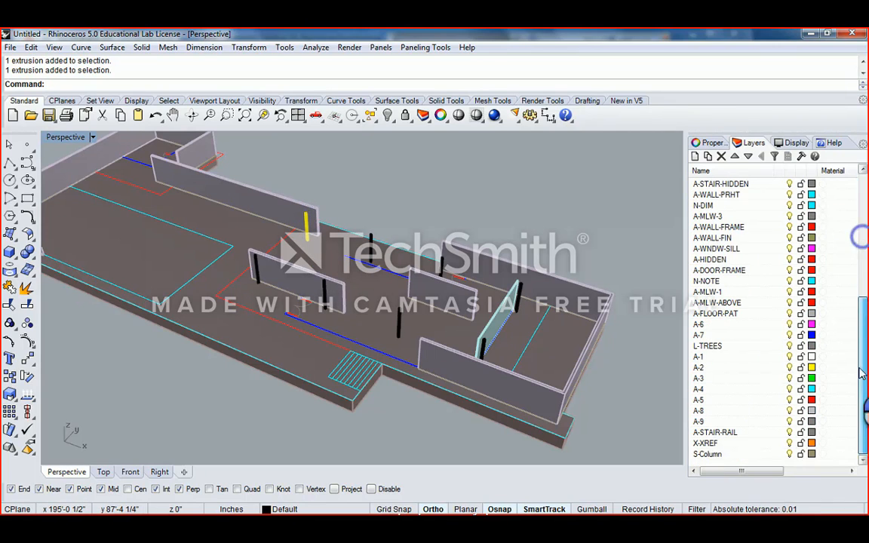
left_click(714, 455)
right_click(720, 455)
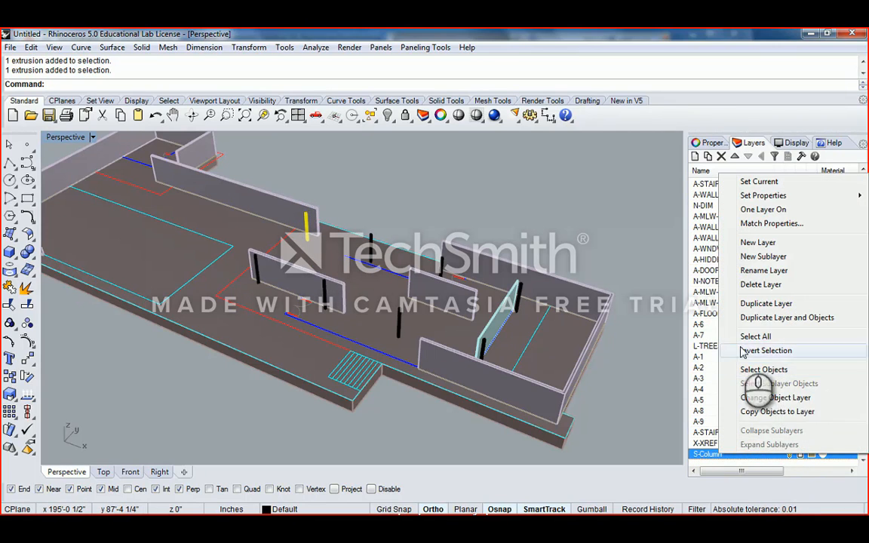
left_click(560, 237)
right_click_drag(444, 221, 557, 225)
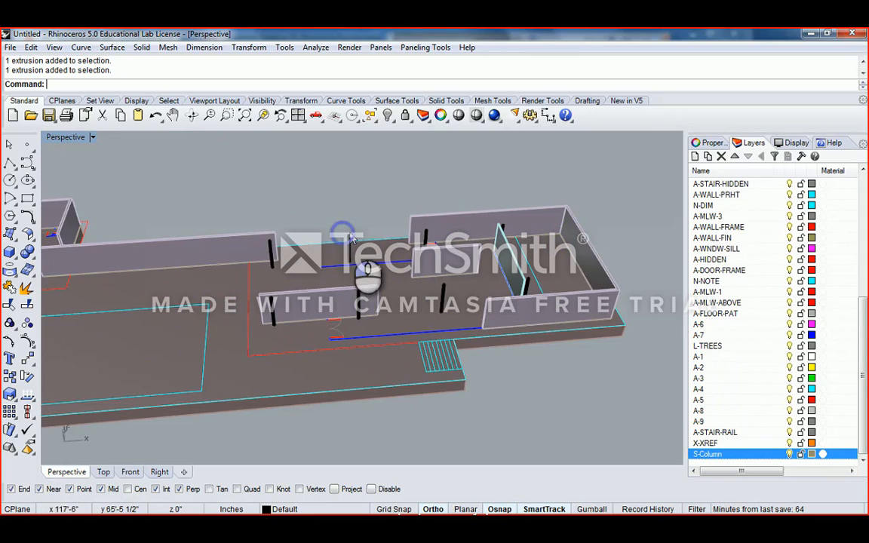
left_click(349, 237)
left_click(269, 243, "shift")
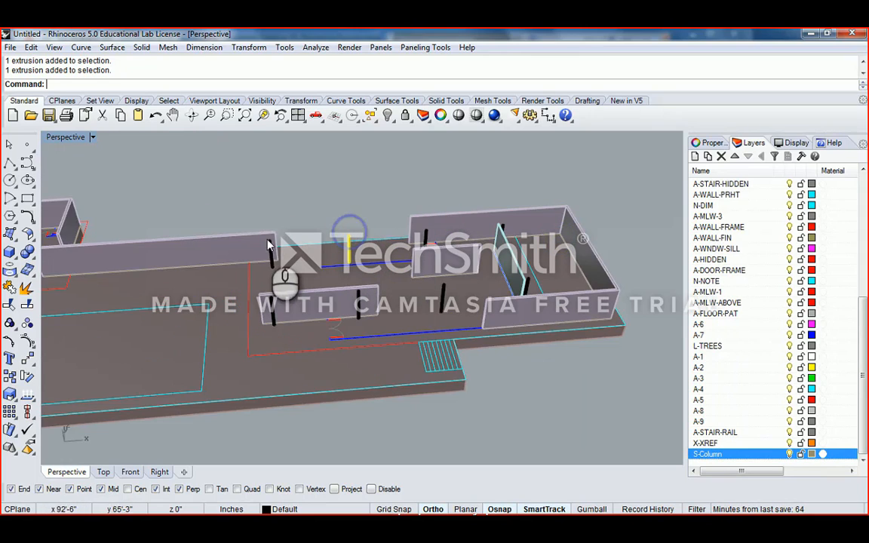
left_click(502, 228, "shift")
left_click(520, 285, "ctrl")
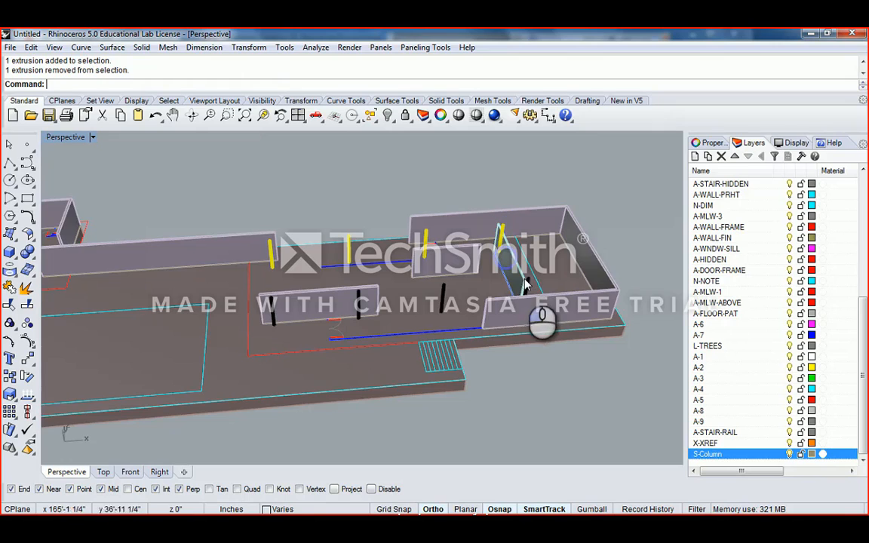
left_click(521, 287, "shift")
left_click(443, 291, "shift")
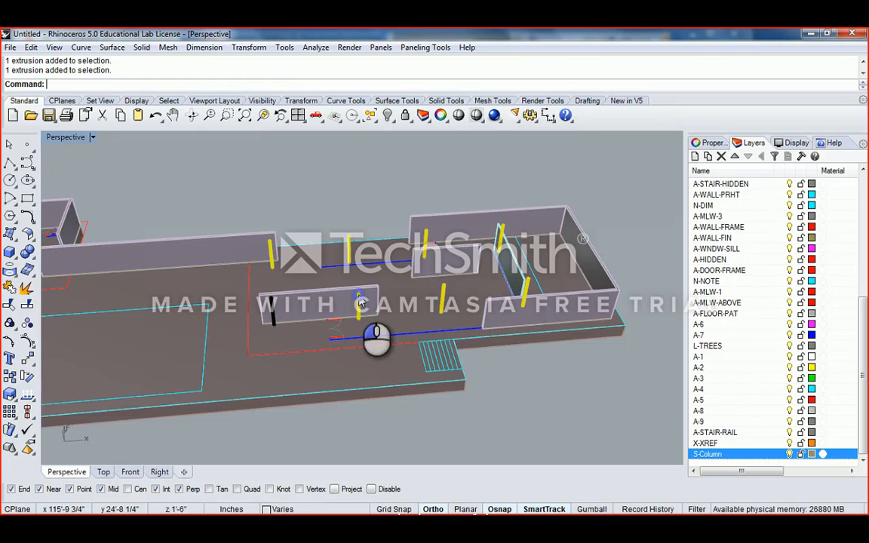
- In the maximized Top view, add the column near the door to the selection
double_click(66, 137)
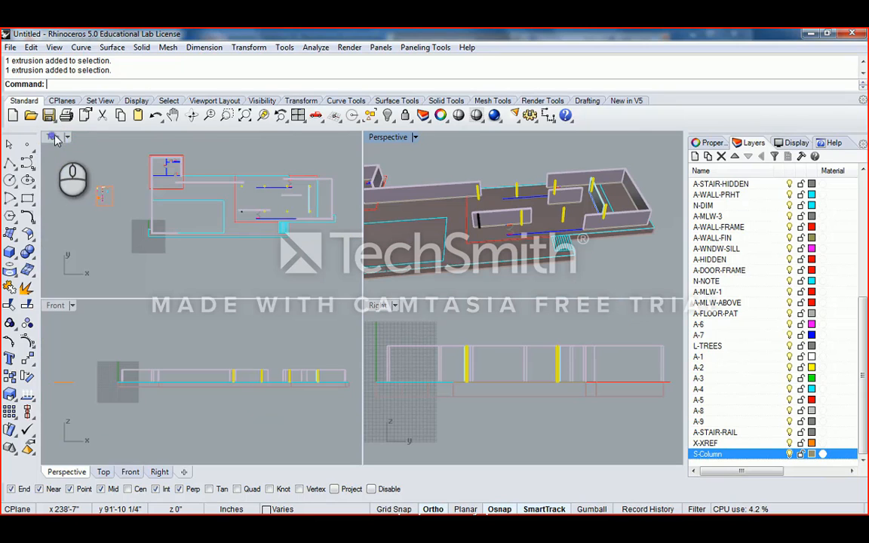
scroll(246, 198, "down", 3)
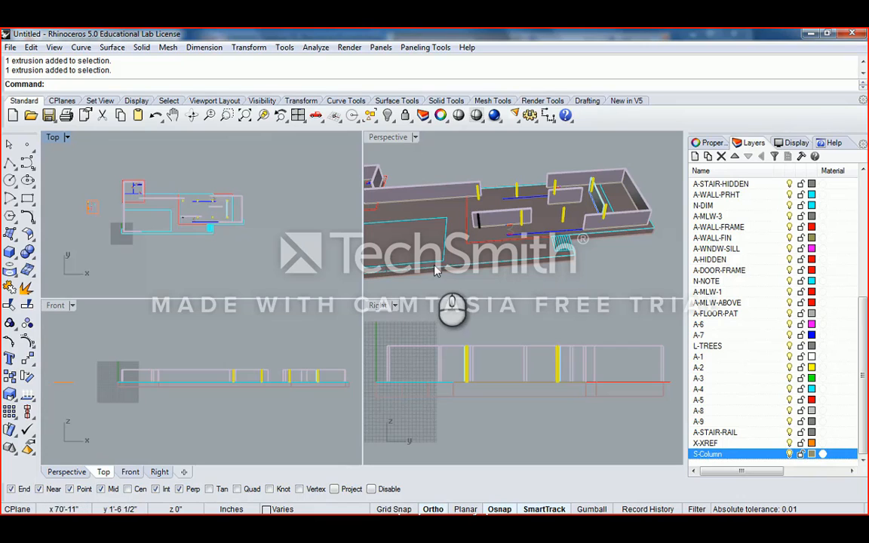
double_click(53, 137)
scroll(253, 276, "up", 5)
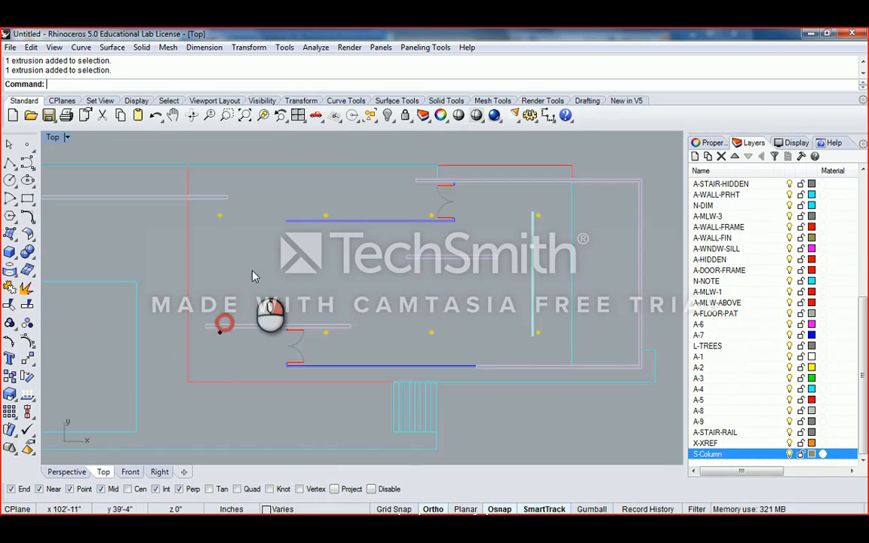
scroll(223, 326, "up", 3)
left_click(251, 316)
scroll(257, 302, "down", 3)
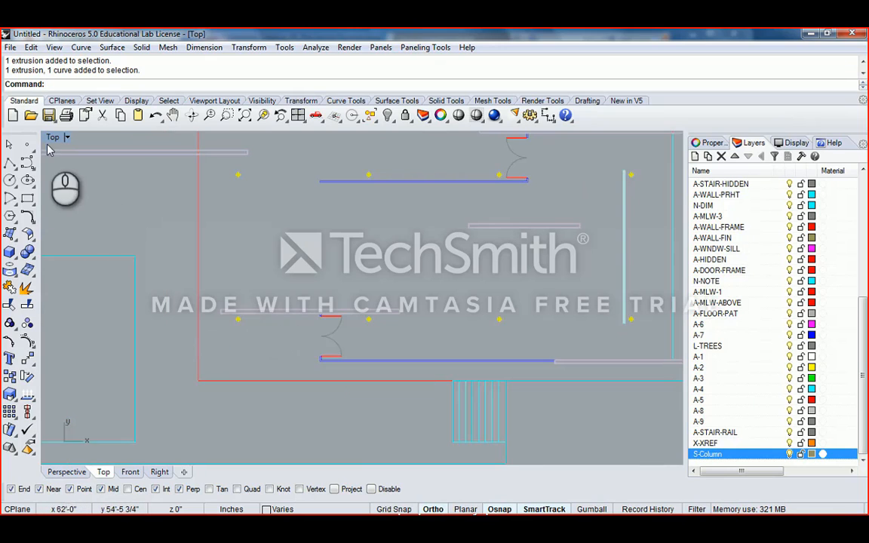
double_click(53, 137)
- Inspect the selected columns in the Front elevation and the maximized Perspective view
left_click(273, 354)
scroll(291, 344, "up", 3)
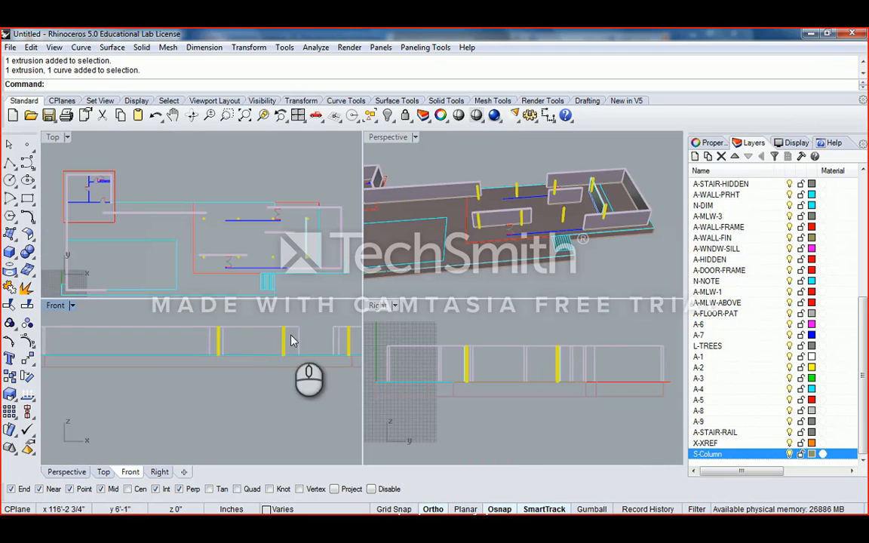
scroll(324, 345, "up", 4)
right_click_drag(329, 341, 182, 368)
scroll(287, 368, "down", 6)
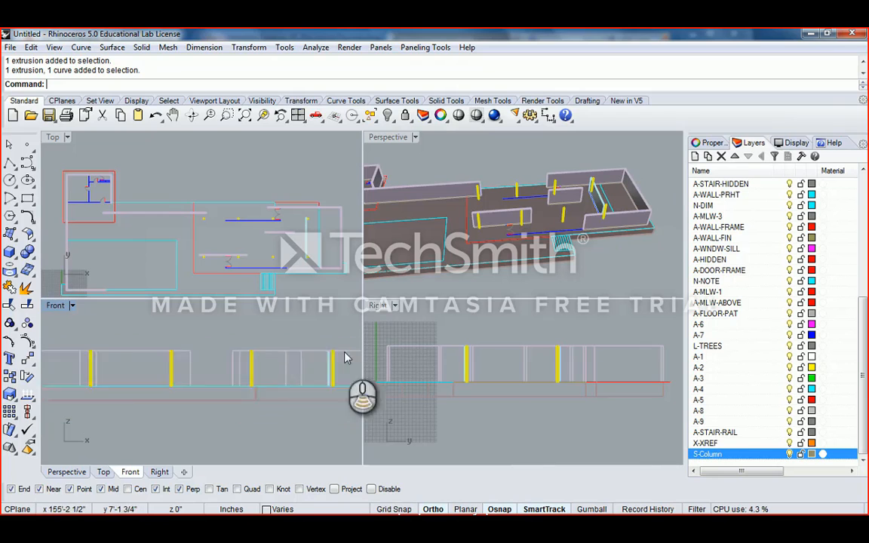
scroll(486, 355, "down", 4)
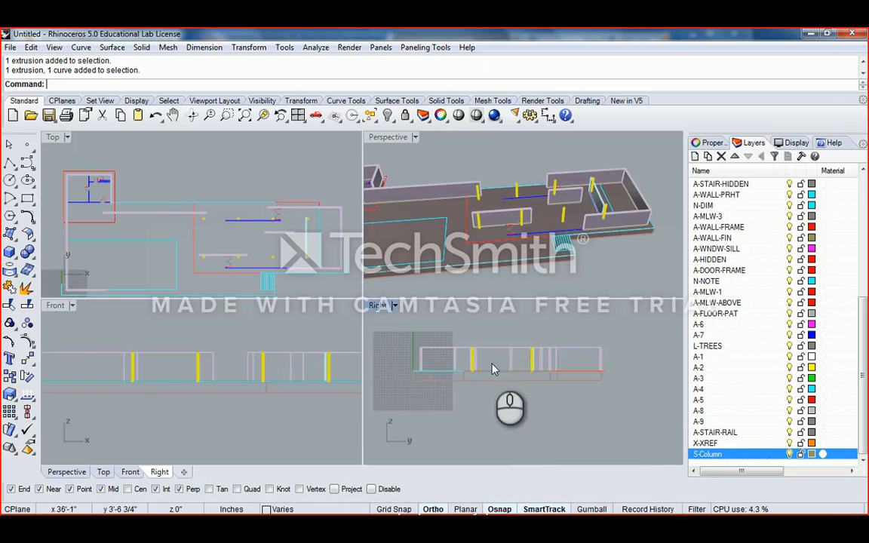
double_click(391, 139)
scroll(340, 317, "down", 3)
scroll(249, 275, "up", 6)
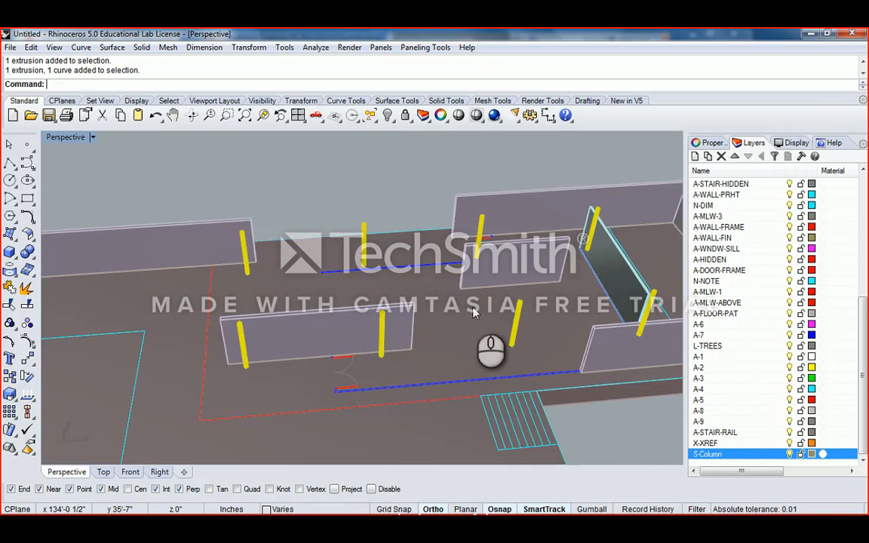
right_click_drag(474, 312, 314, 205)
double_click(56, 138)
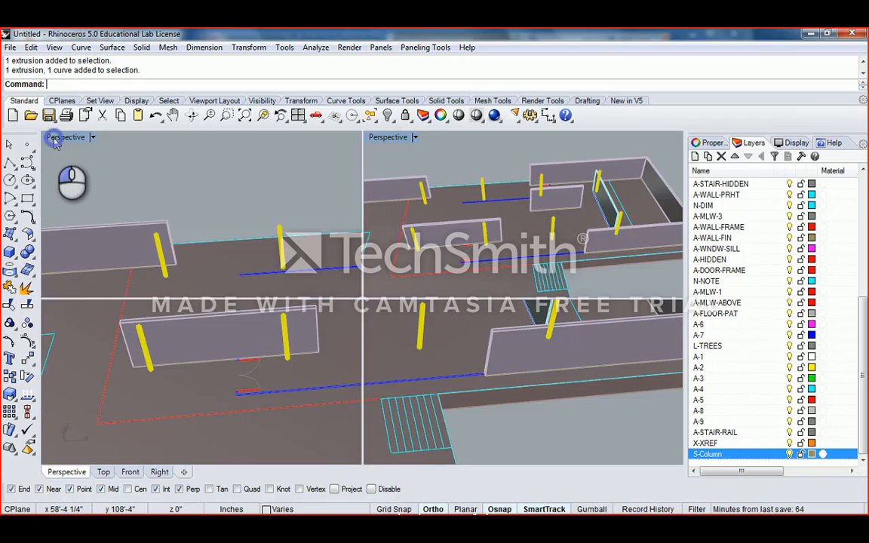
- Clear the column selection and frame the columns in the maximized Right view
double_click(382, 308)
scroll(404, 234, "up", 5)
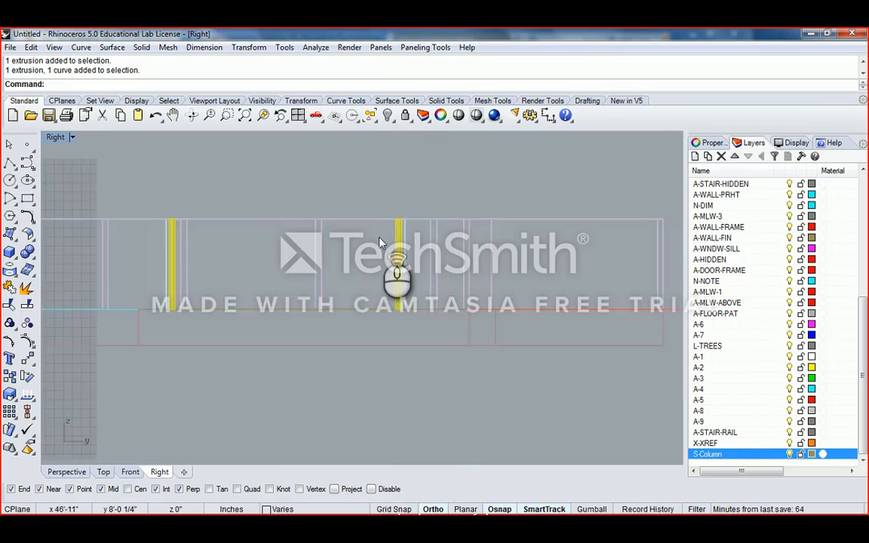
scroll(326, 242, "up", 4)
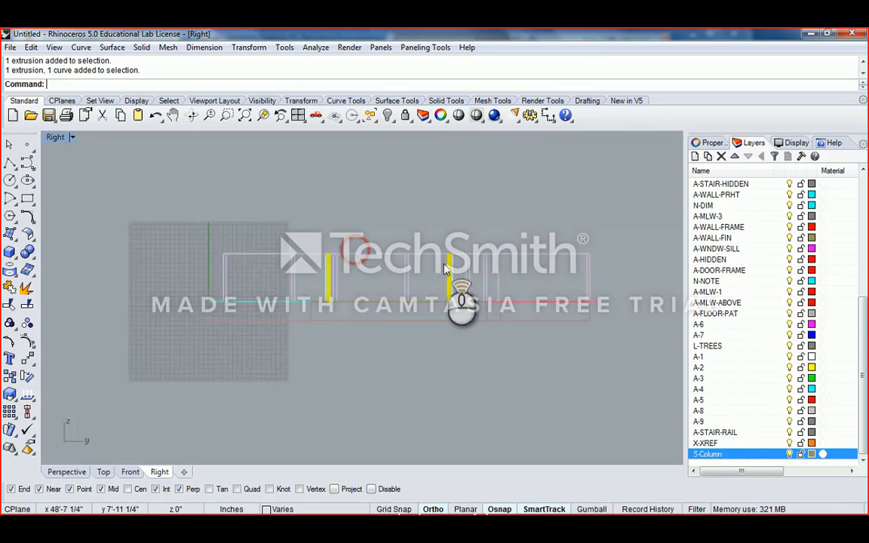
scroll(273, 276, "up", 3)
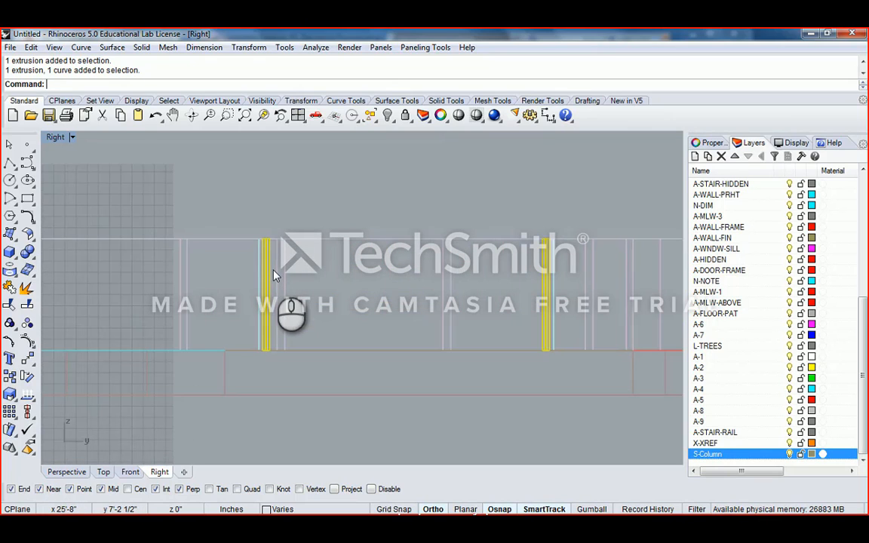
left_click(549, 227)
scroll(490, 222, "up", 3)
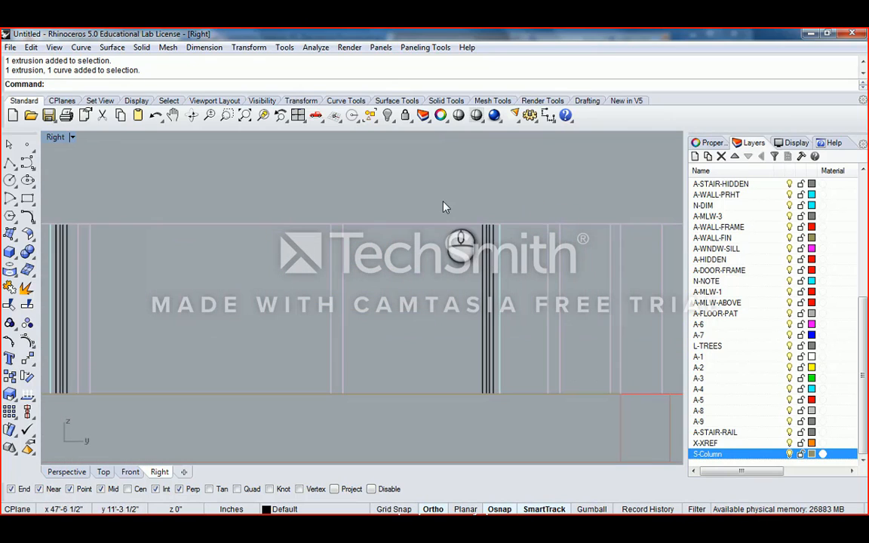
double_click(56, 137)
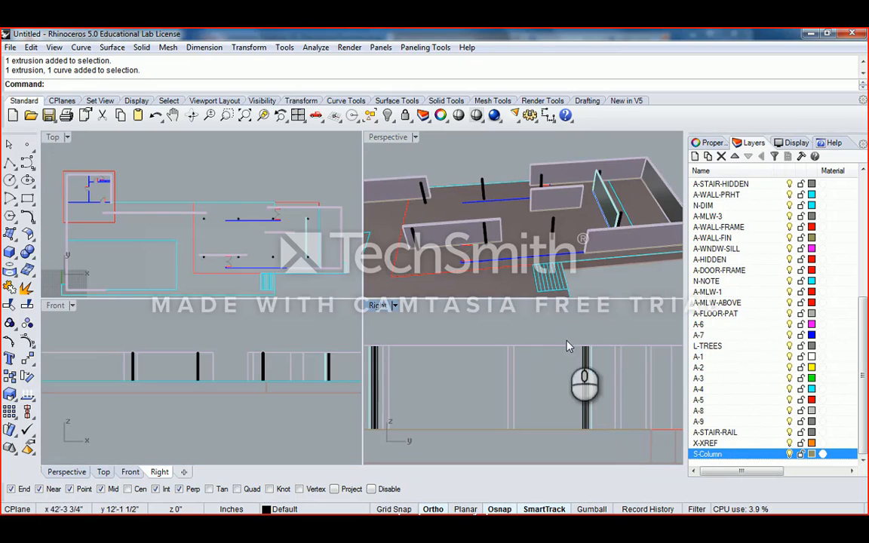
right_click_drag(611, 180, 522, 181)
double_click(377, 304)
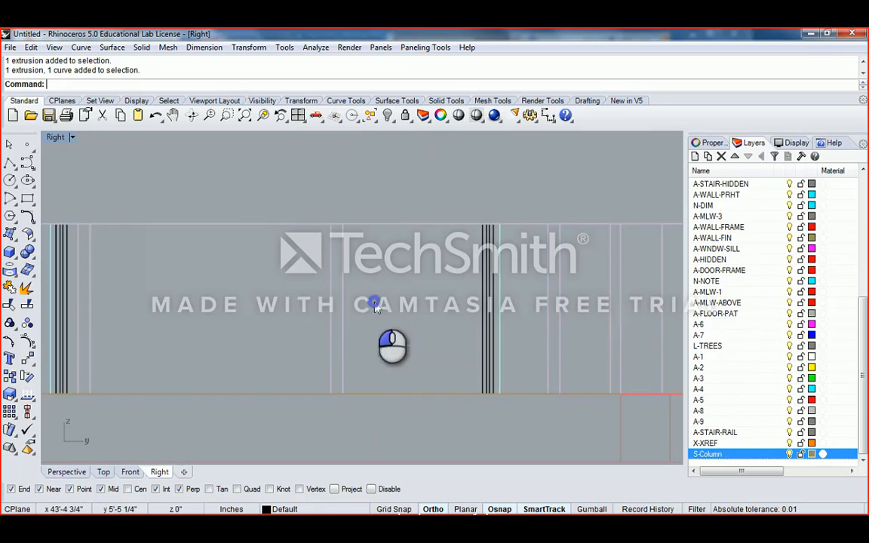
right_click_drag(506, 310, 482, 210)
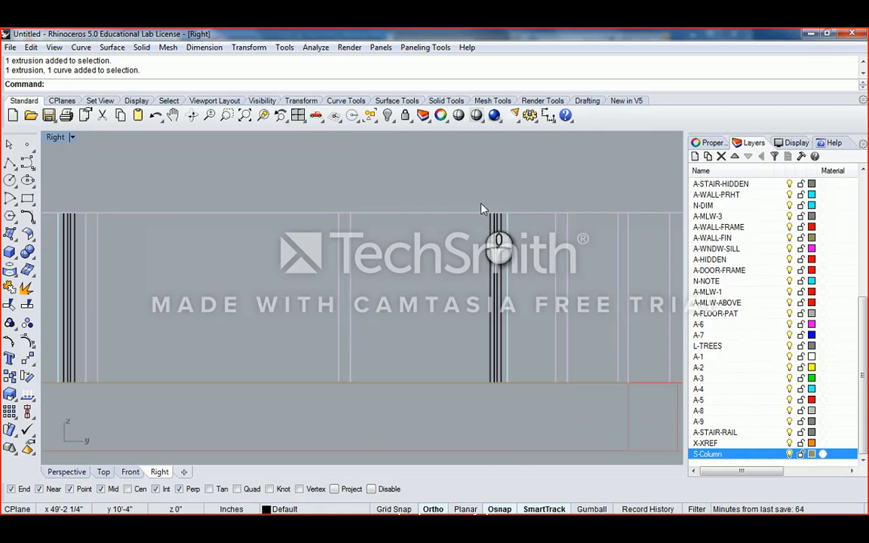
- Window-select the columns in the Right elevation
left_click_drag(479, 198, 504, 405)
scroll(503, 381, "down", 4)
right_click_drag(403, 287, 453, 282)
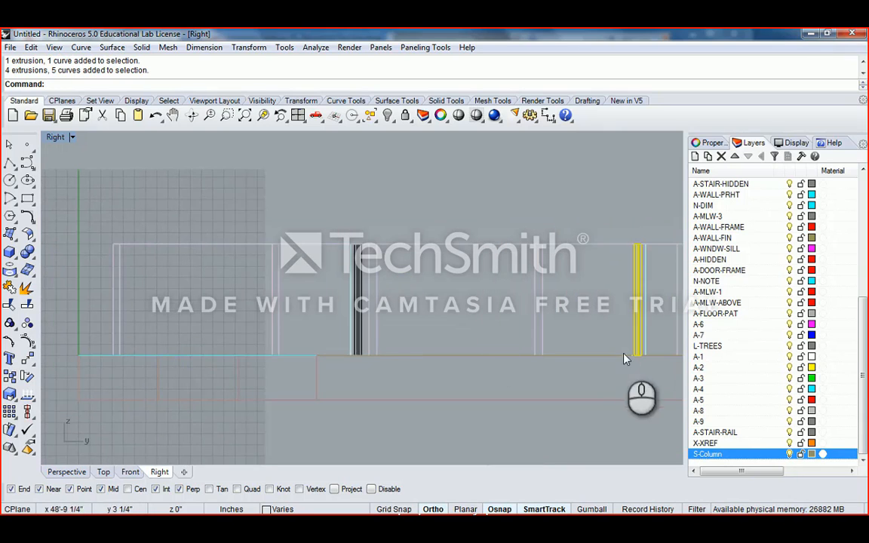
scroll(625, 355, "up", 12)
scroll(625, 347, "up", 6)
- Remove the outline curves, add the black column at left, then maximize the Perspective view
left_click_drag(630, 352, 608, 323, "ctrl")
right_click_drag(631, 312, 400, 301)
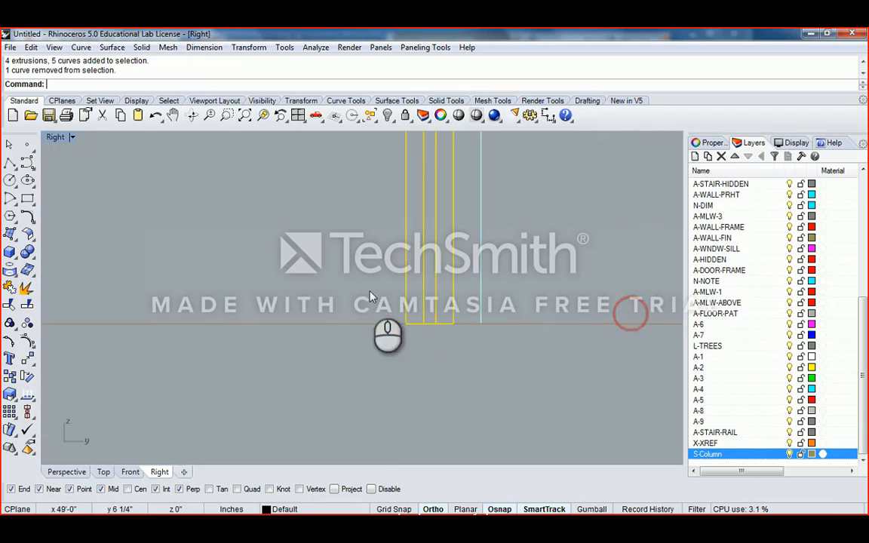
left_click_drag(369, 291, 548, 330, "ctrl")
scroll(551, 334, "down", 10)
right_click_drag(330, 295, 510, 287)
scroll(202, 277, "down", 6)
right_click_drag(201, 278, 313, 295)
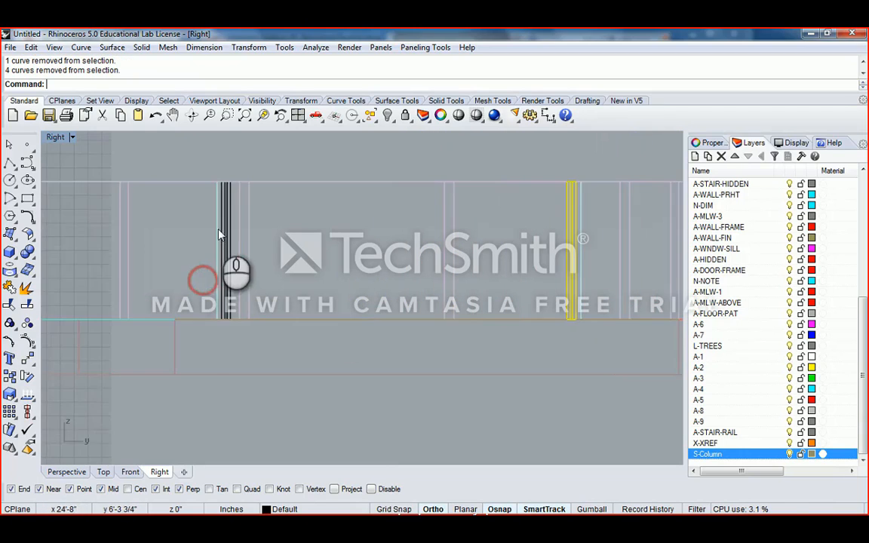
scroll(219, 233, "up", 4)
left_click_drag(219, 142, 235, 374)
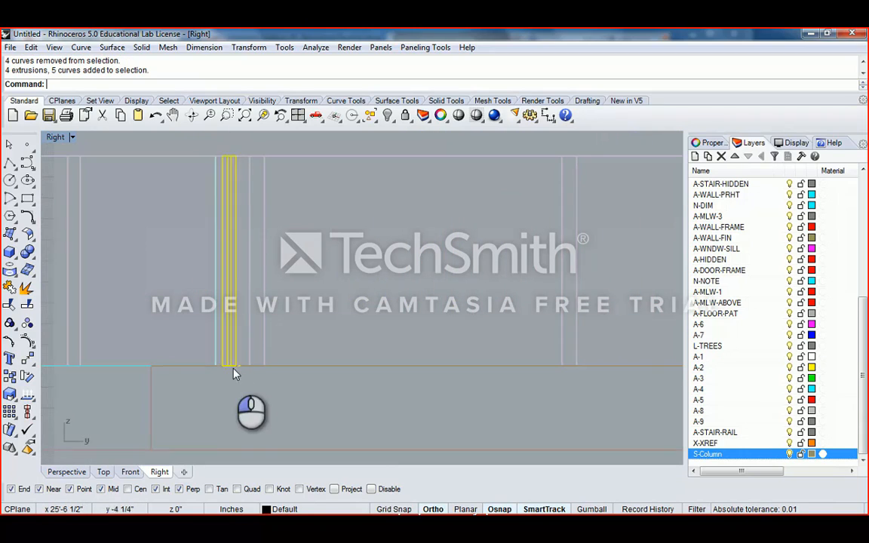
scroll(235, 375, "up", 5)
left_click_drag(169, 358, 339, 394, "ctrl")
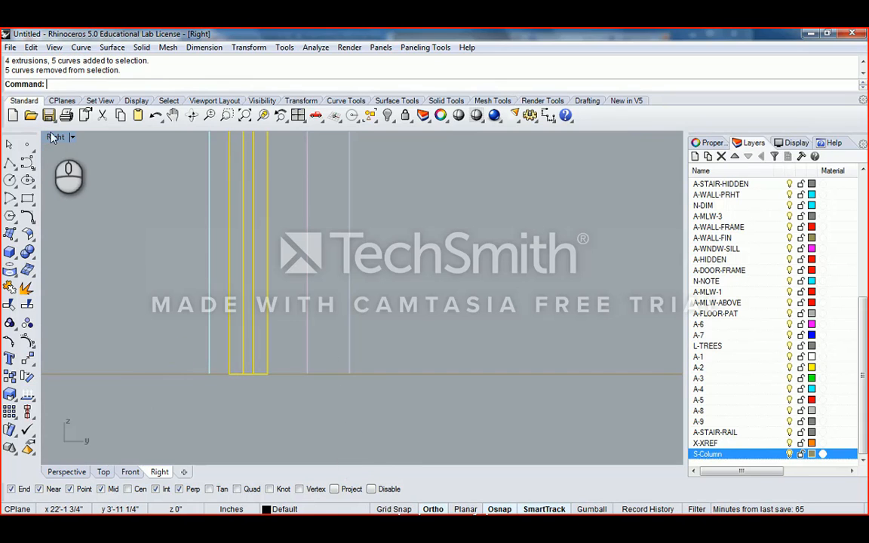
double_click(54, 137)
double_click(388, 137)
- Orbit the maximized Perspective to a low side view and a steep top-down view, then restore four views
scroll(373, 257, "up", 5)
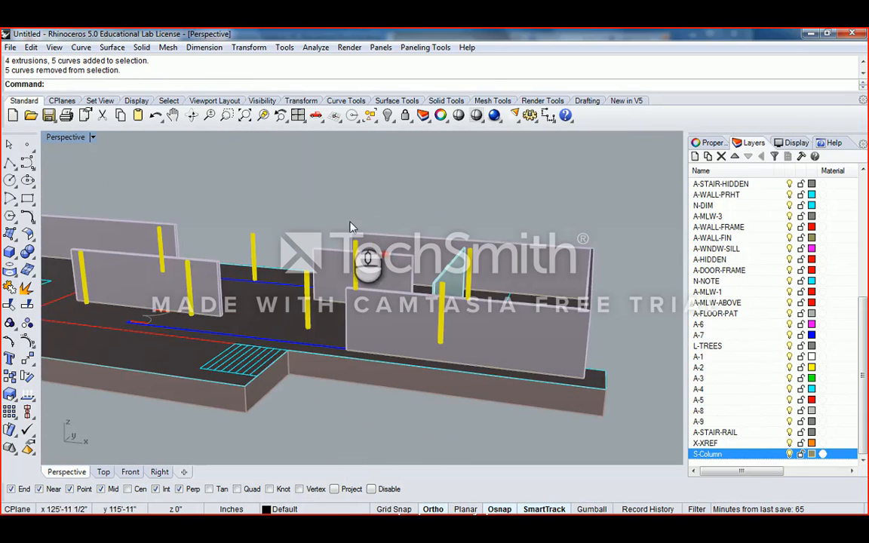
scroll(373, 257, "down", 6)
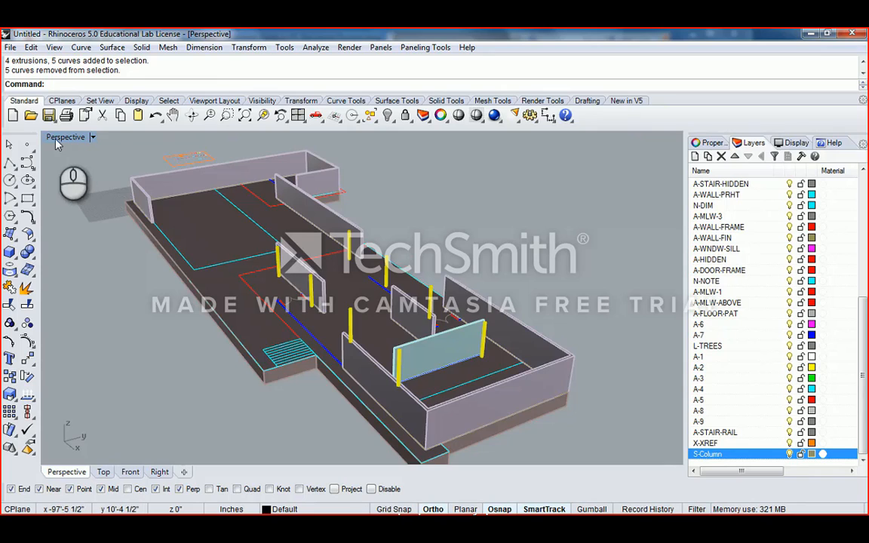
double_click(57, 139)
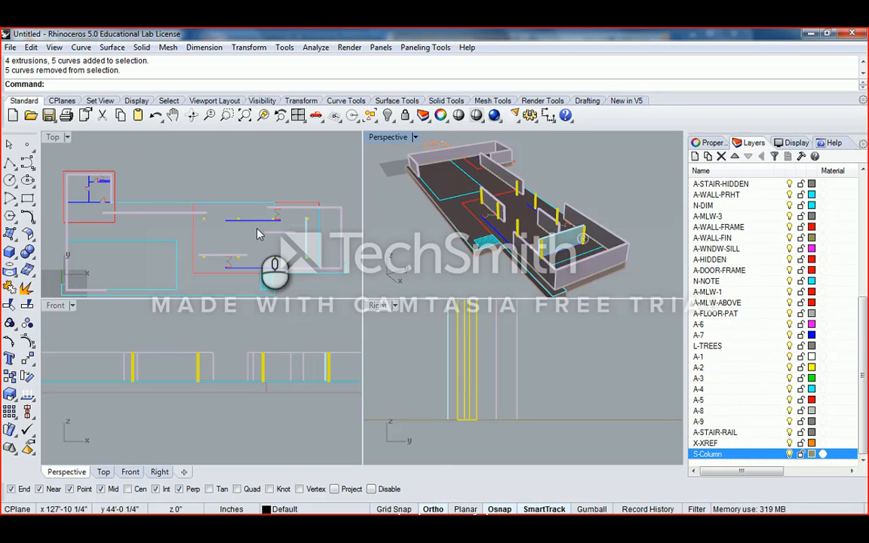
double_click(388, 137)
right_click_drag(304, 246, 333, 297)
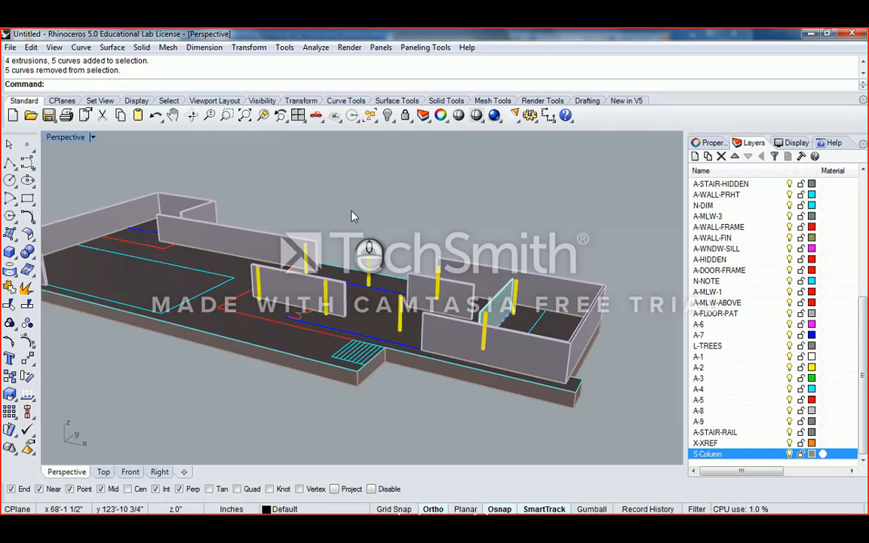
right_click_drag(398, 221, 363, 218)
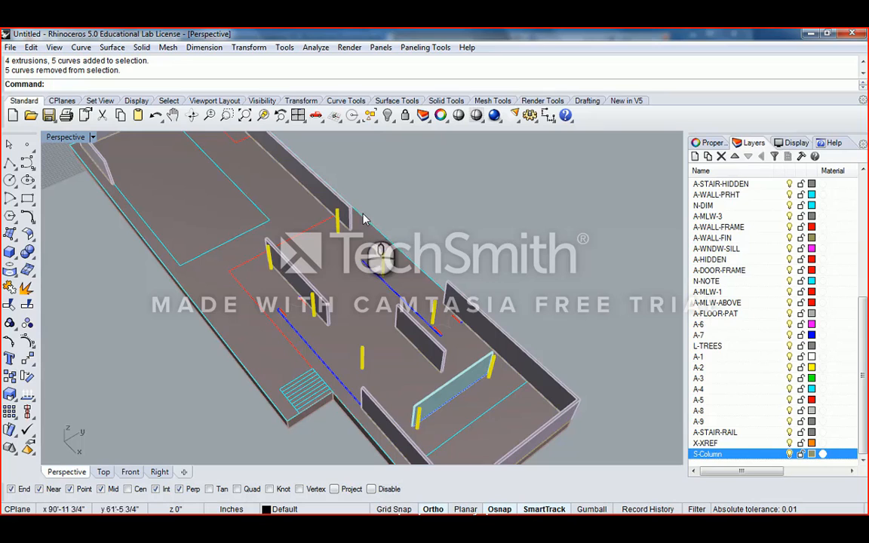
double_click(65, 138)
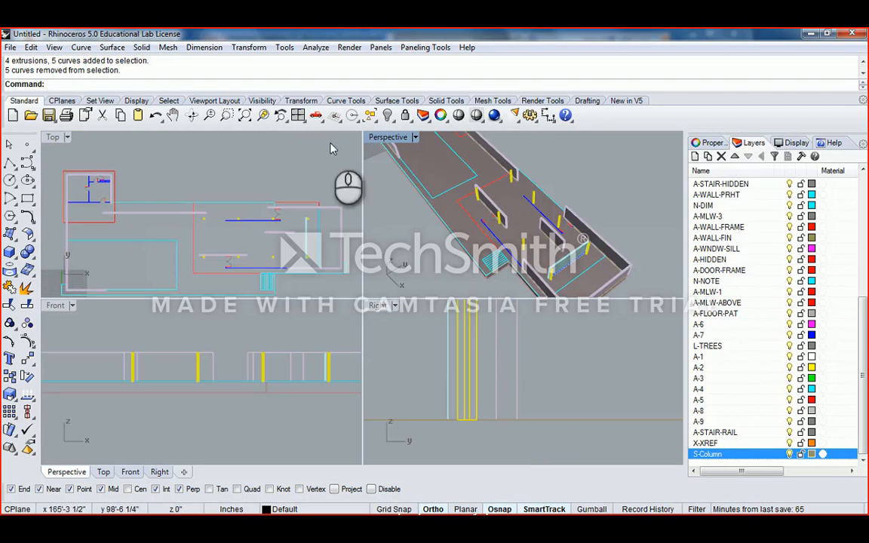
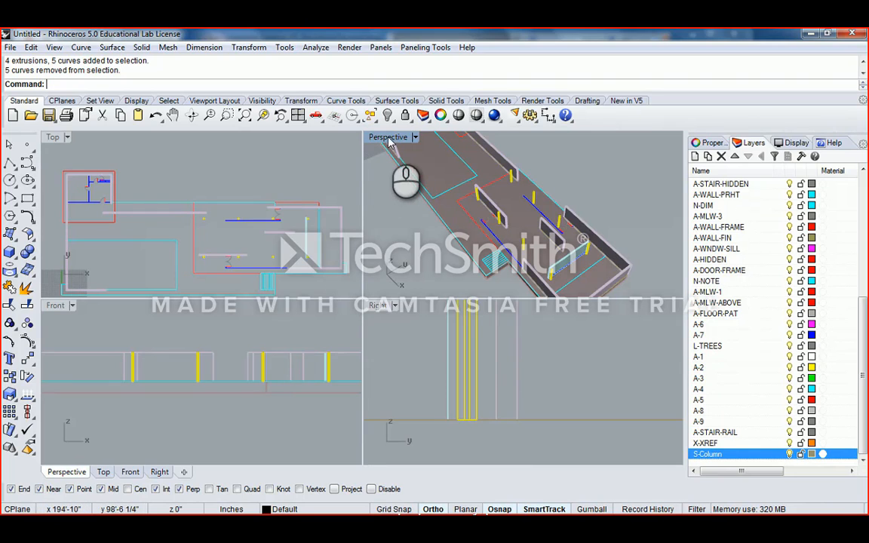
- Maximize the Right viewport and pan along the facade to frame the columns
double_click(378, 305)
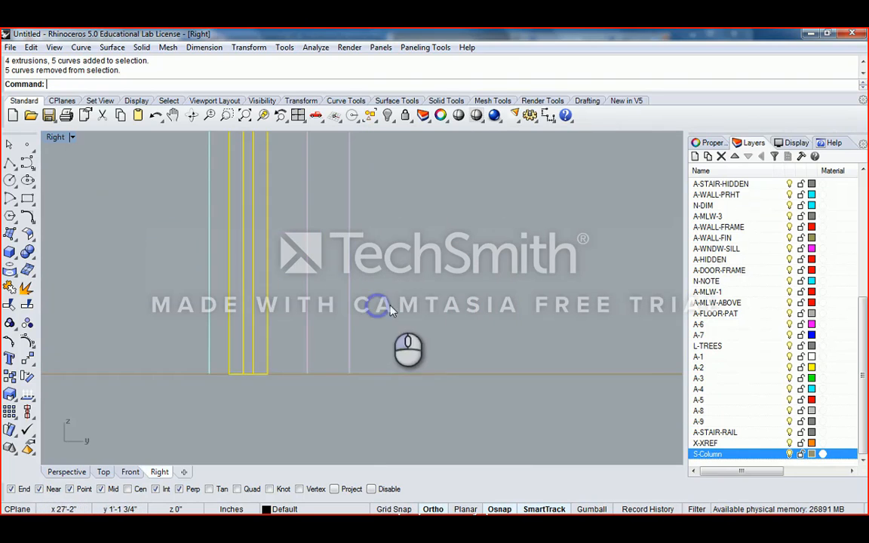
scroll(370, 287, "down", 5)
right_click_drag(398, 252, 399, 300)
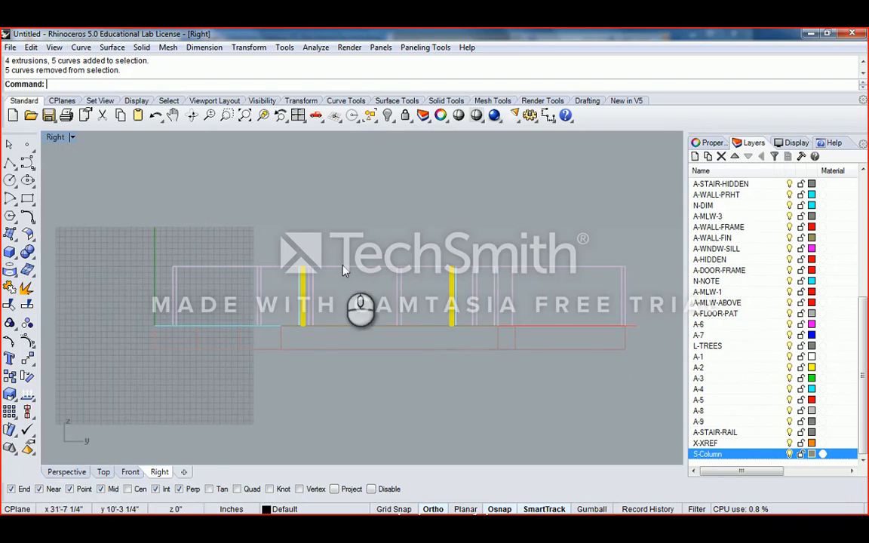
scroll(354, 295, "up", 4)
right_click_drag(555, 286, 462, 281)
right_click_drag(236, 261, 342, 261)
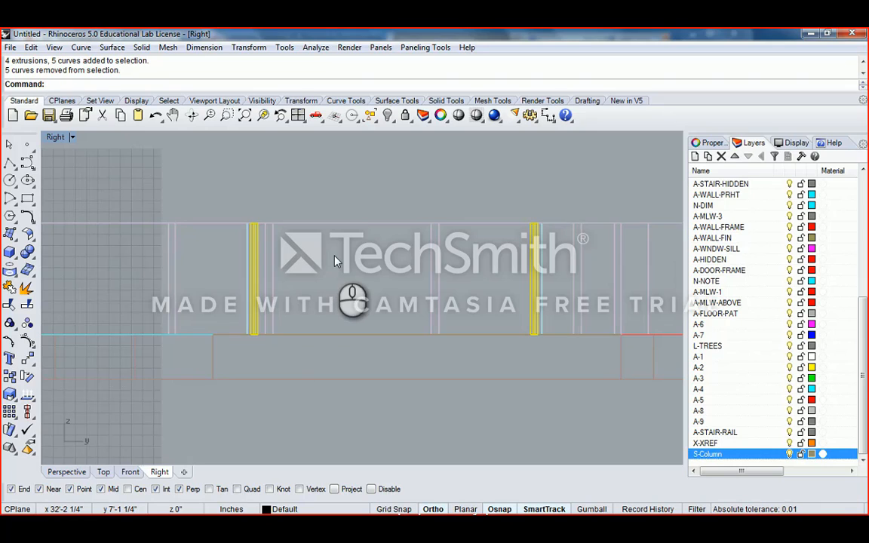
right_click_drag(448, 236, 409, 232)
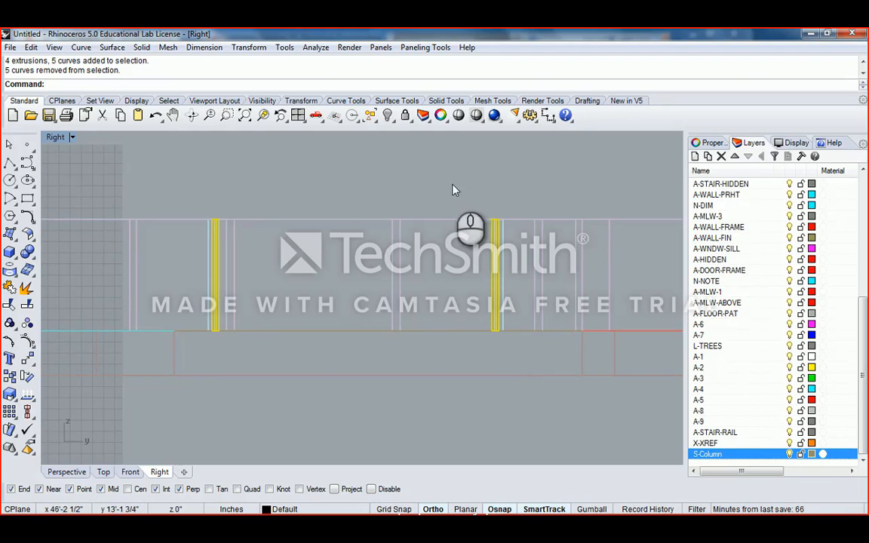
- Window-select the column extrusions, then Ctrl-deselect their outline curves so only the solids remain selected
left_click(445, 241)
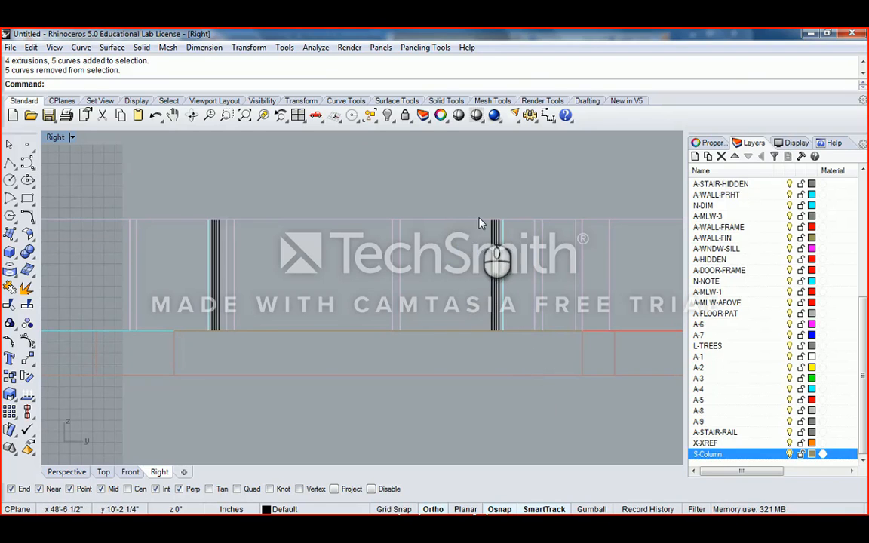
right_click_drag(469, 205, 430, 202)
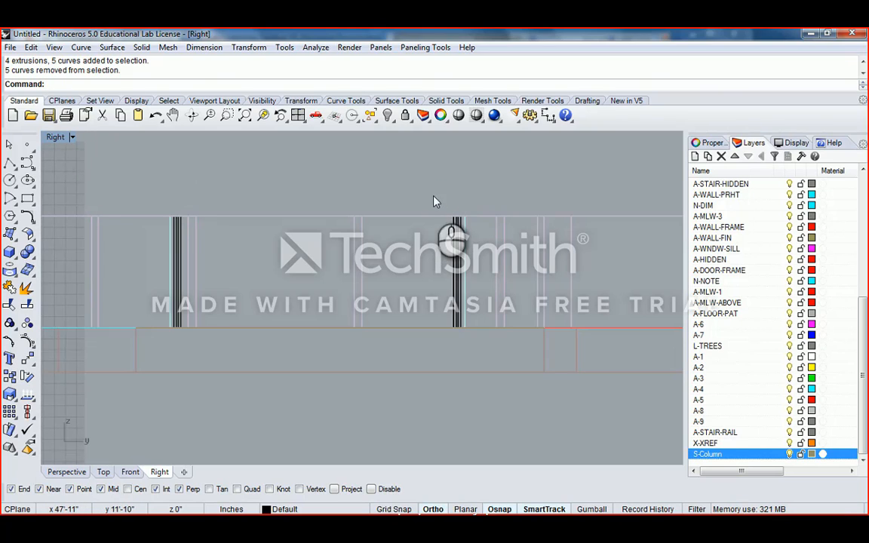
left_click_drag(433, 195, 464, 344)
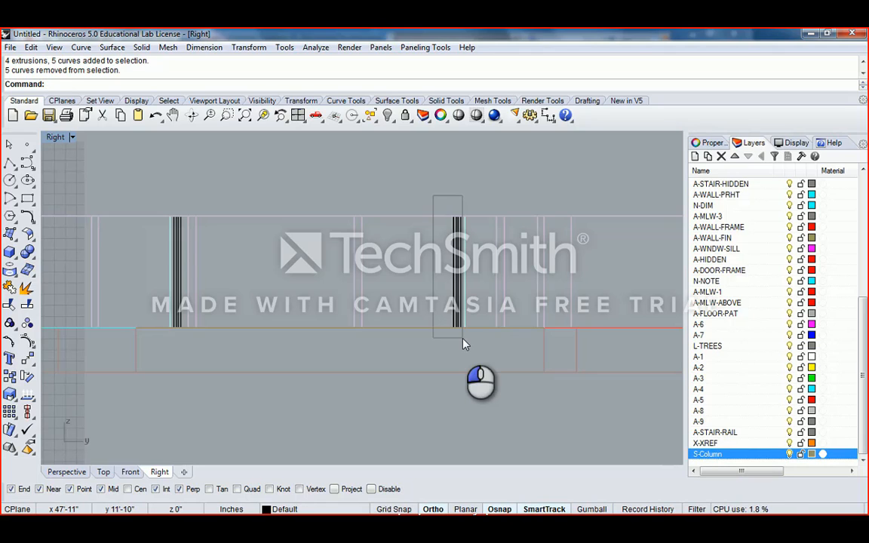
left_click_drag(465, 343, 465, 345)
scroll(462, 346, "up", 4)
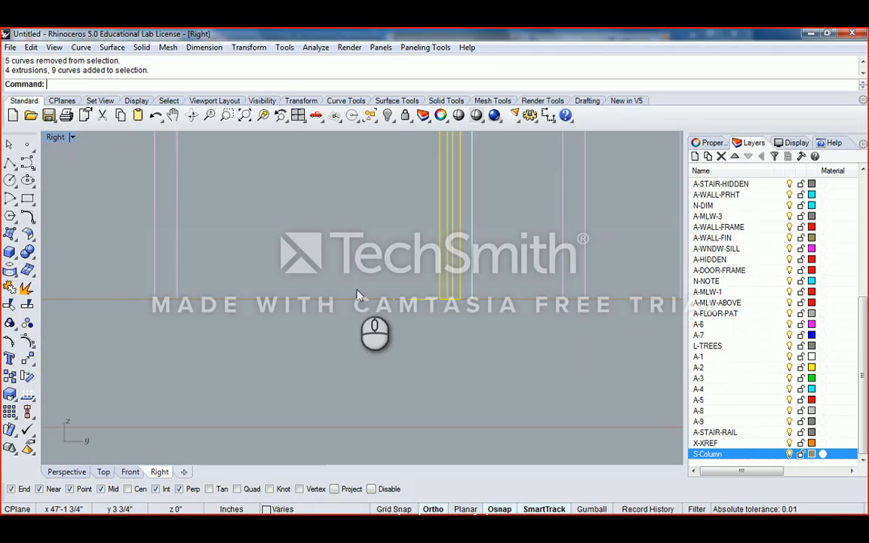
left_click_drag(357, 290, 492, 318, "ctrl")
scroll(295, 220, "down", 10)
right_click_drag(237, 261, 588, 325)
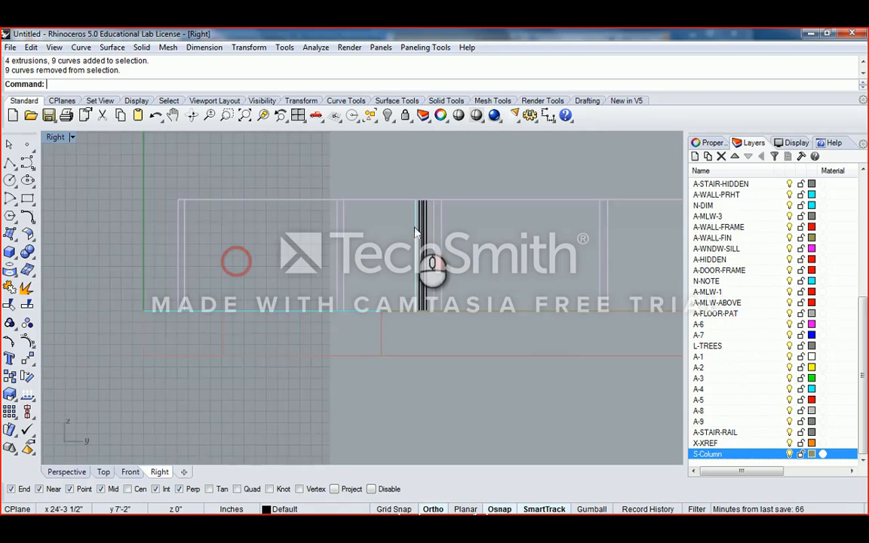
left_click_drag(414, 171, 428, 375)
scroll(428, 375, "up", 3)
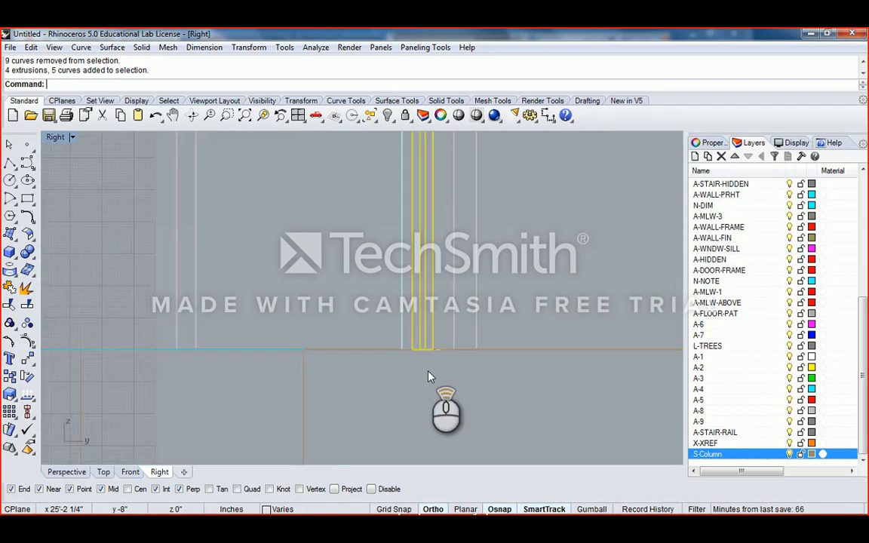
left_click_drag(364, 363, 533, 314, "ctrl")
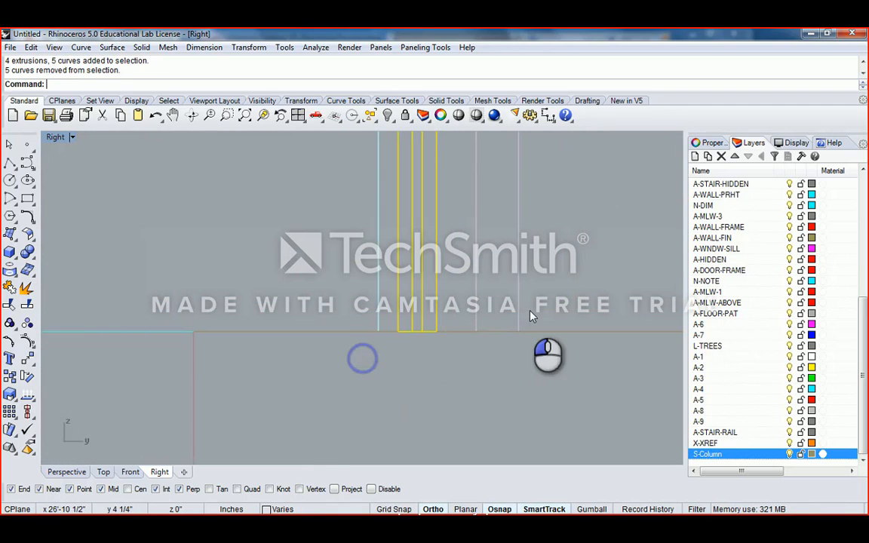
- Restore the four-view layout and remove the stray wall curves from the selection
double_click(56, 138)
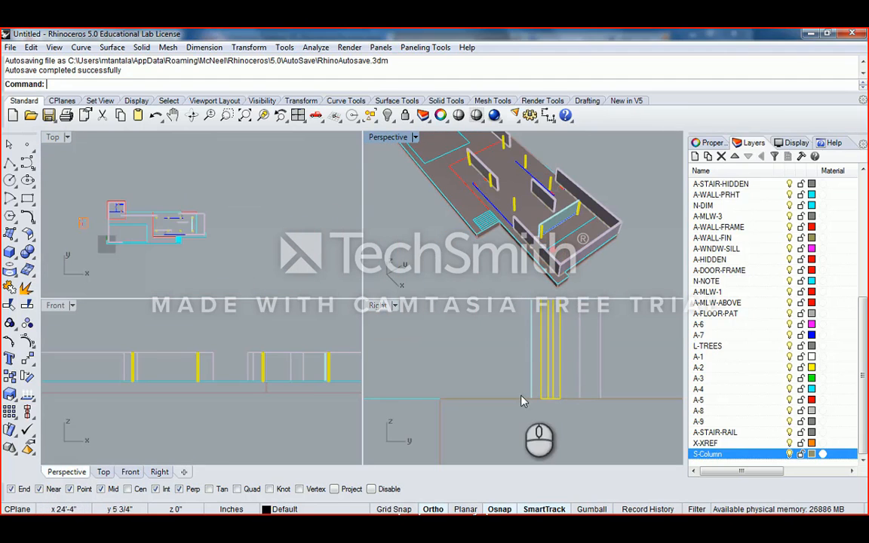
left_click_drag(493, 376, 616, 407)
scroll(160, 230, "up", 10)
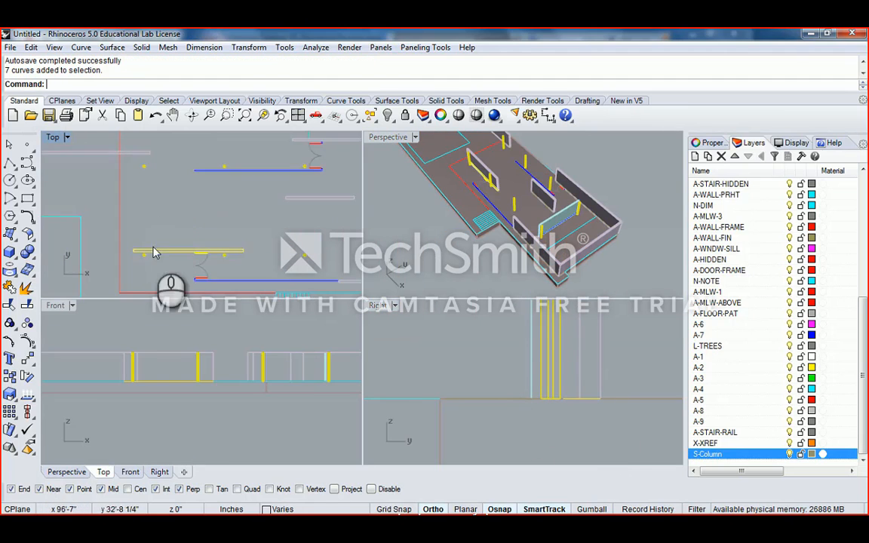
scroll(153, 253, "up", 3)
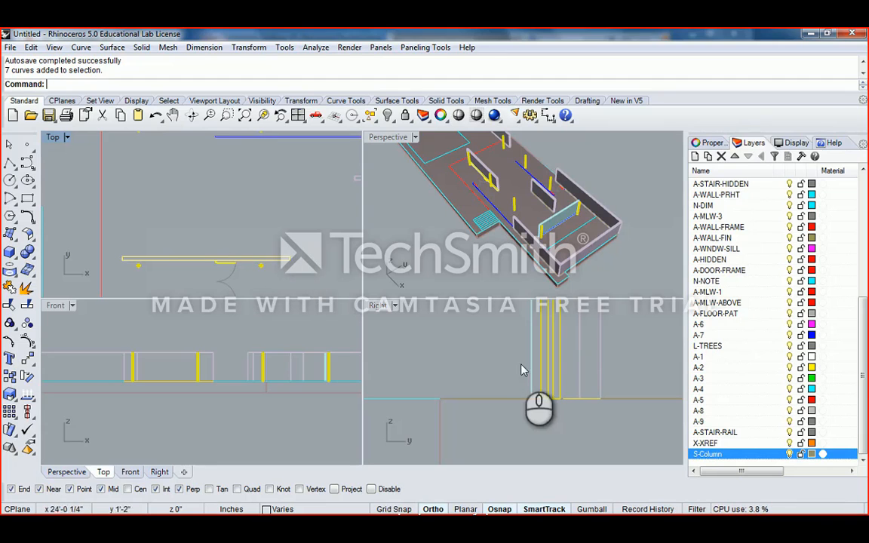
left_click_drag(492, 371, 648, 433, "ctrl")
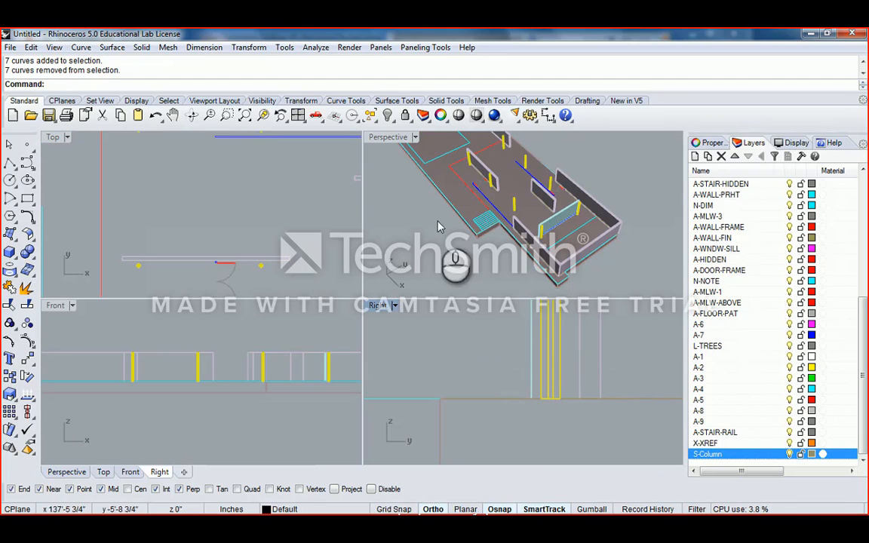
- Maximize the Perspective view and orbit and zoom around the pavilion
double_click(393, 142)
right_click_drag(392, 134, 429, 270)
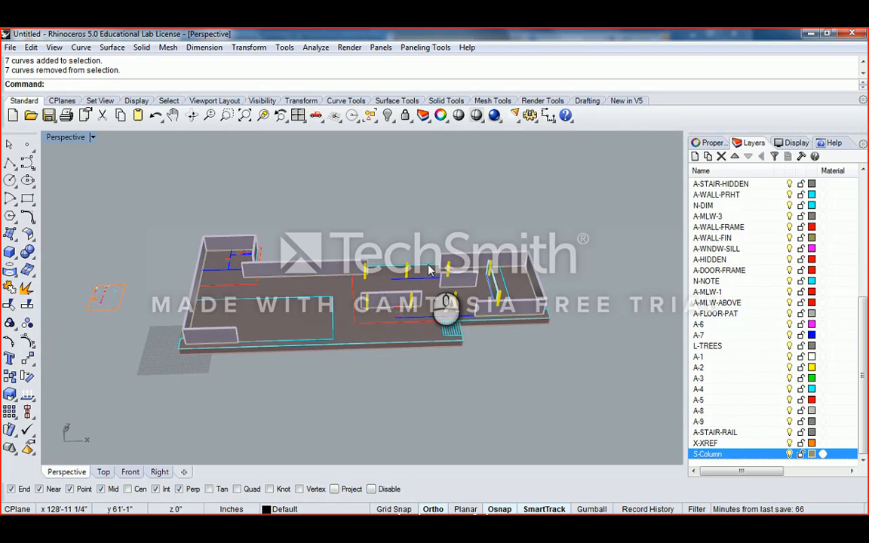
scroll(445, 261, "up", 5)
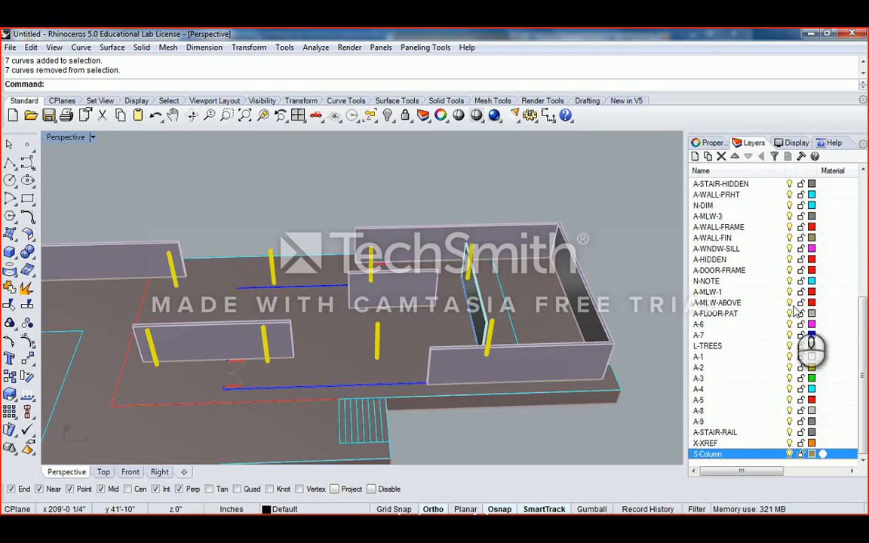
scroll(847, 314, "up", 8)
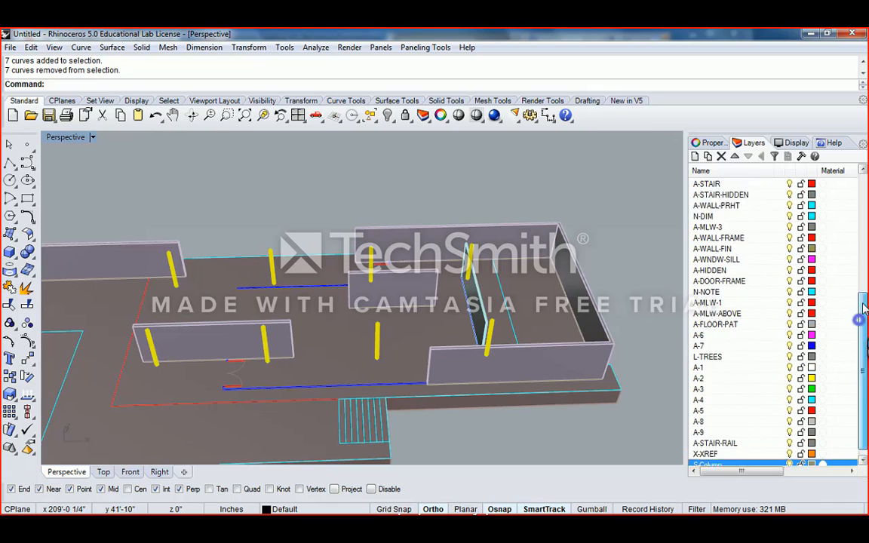
- Add a new 3D_Structure layer below 3D_Stairs in the Layers panel
left_click(709, 143)
left_click(858, 220)
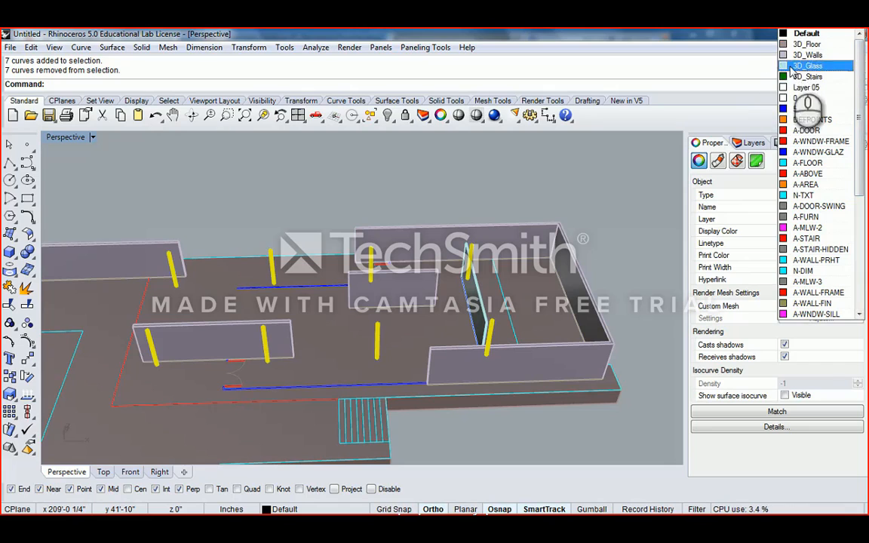
left_click(745, 185)
left_click(754, 143)
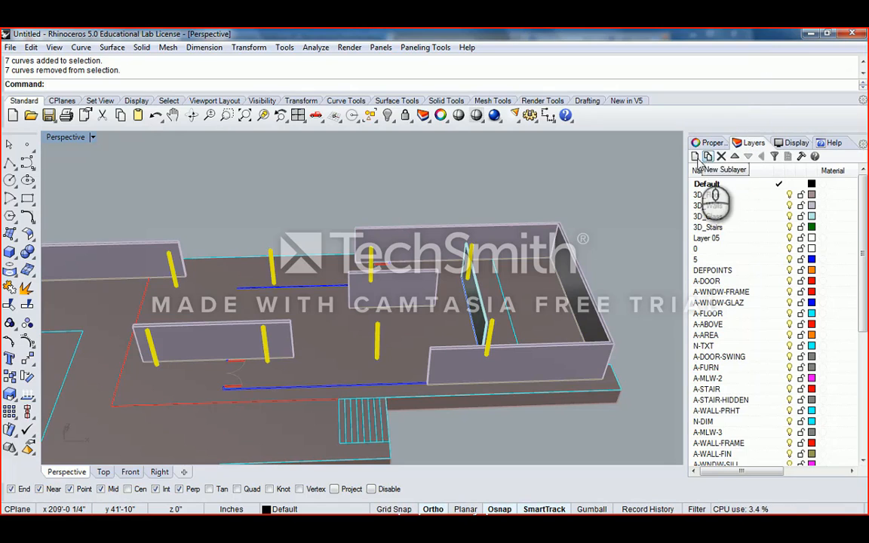
left_click(709, 227)
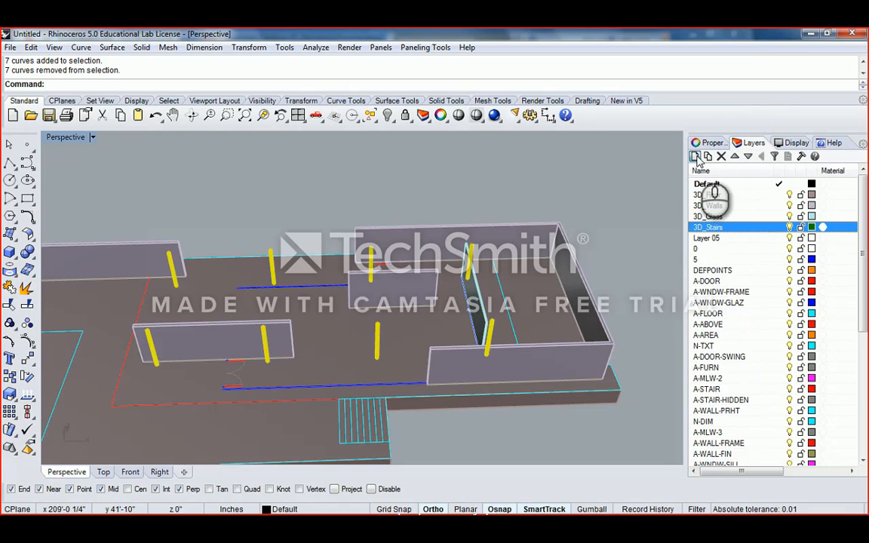
left_click(696, 157)
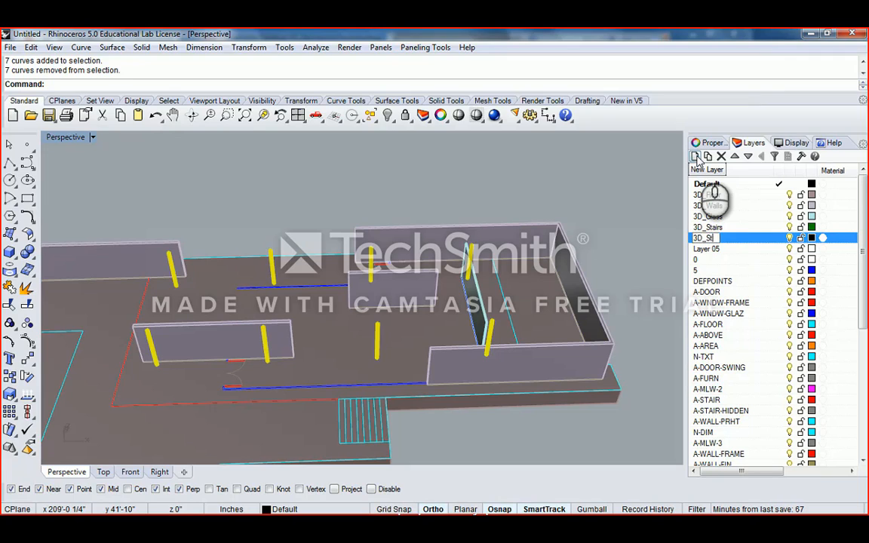
- Give the 3D_Structure layer a khaki colour
left_click(812, 238)
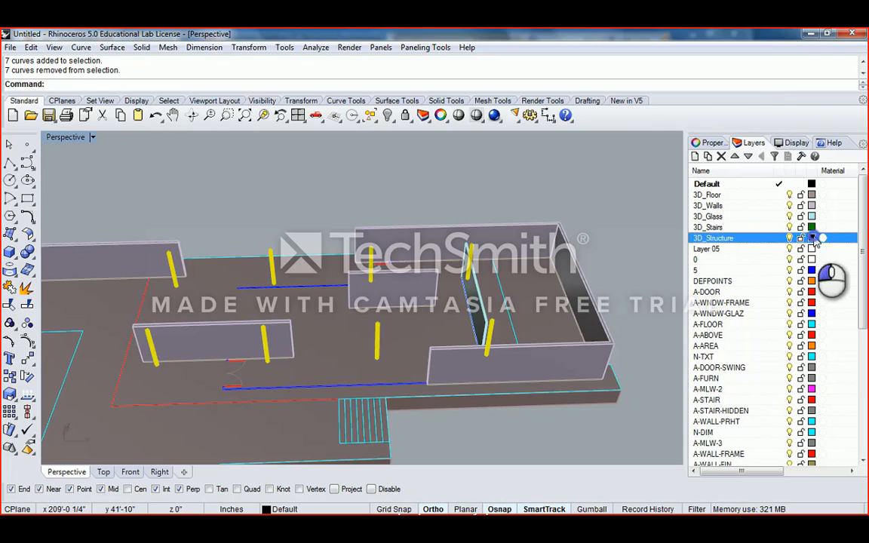
left_click(578, 151)
left_click(576, 187)
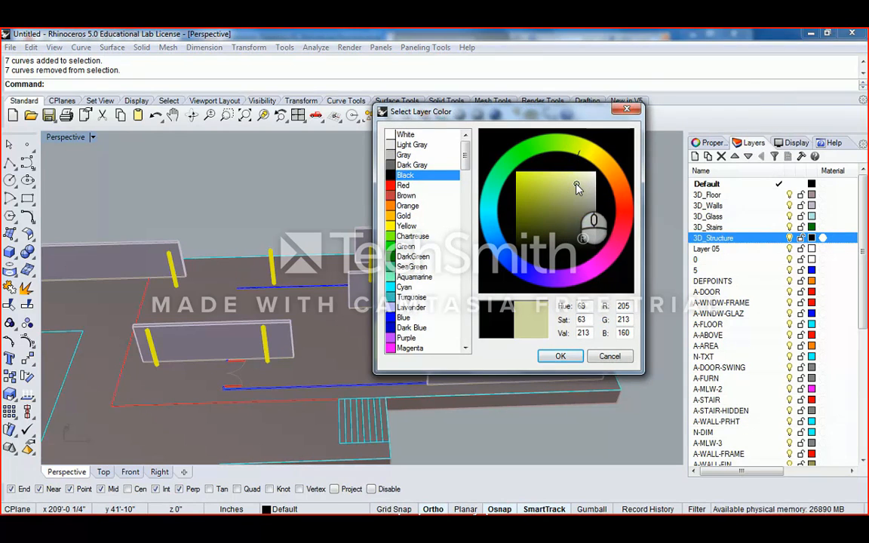
left_click(578, 199)
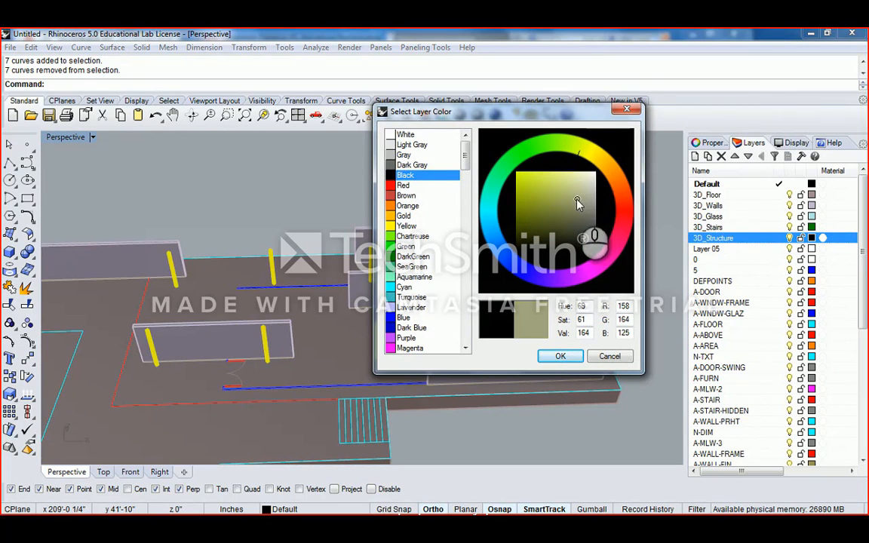
left_click(561, 357)
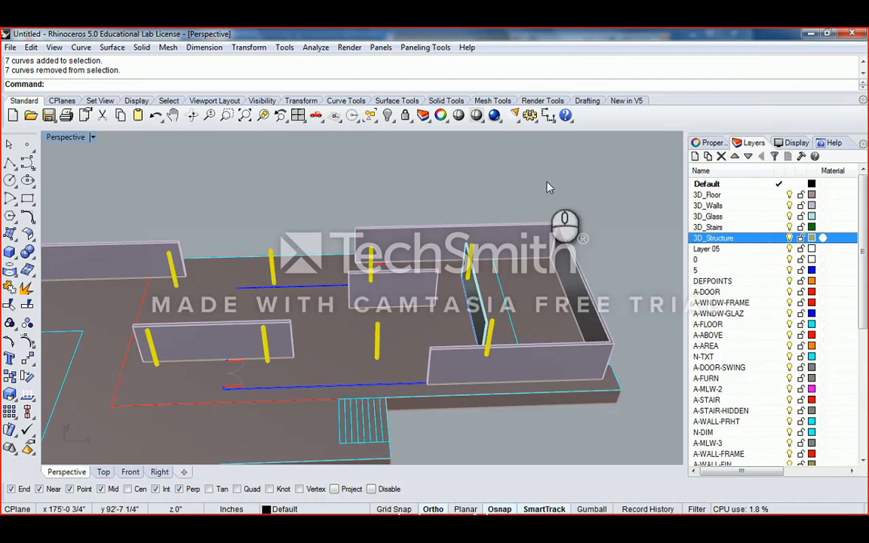
- Assign the eight selected column extrusions to the 3D_Structure layer in Properties
left_click(709, 143)
left_click(858, 220)
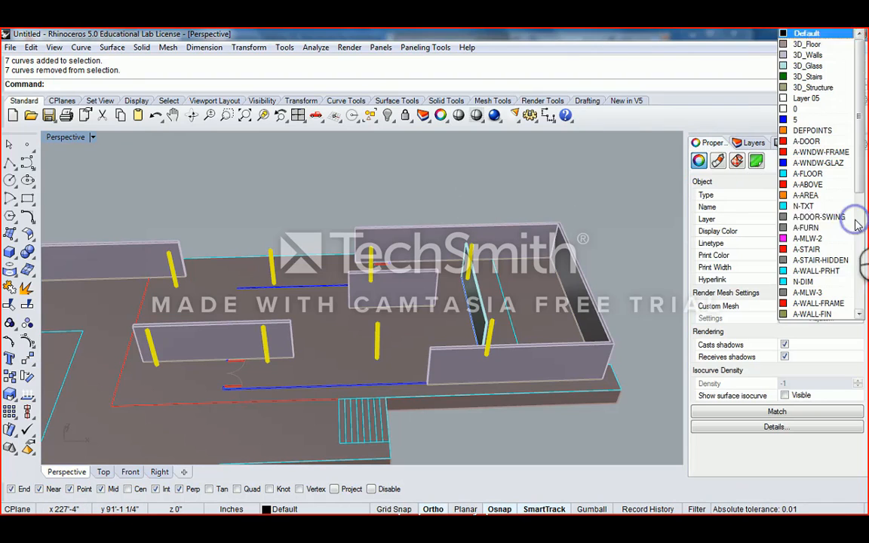
left_click(813, 88)
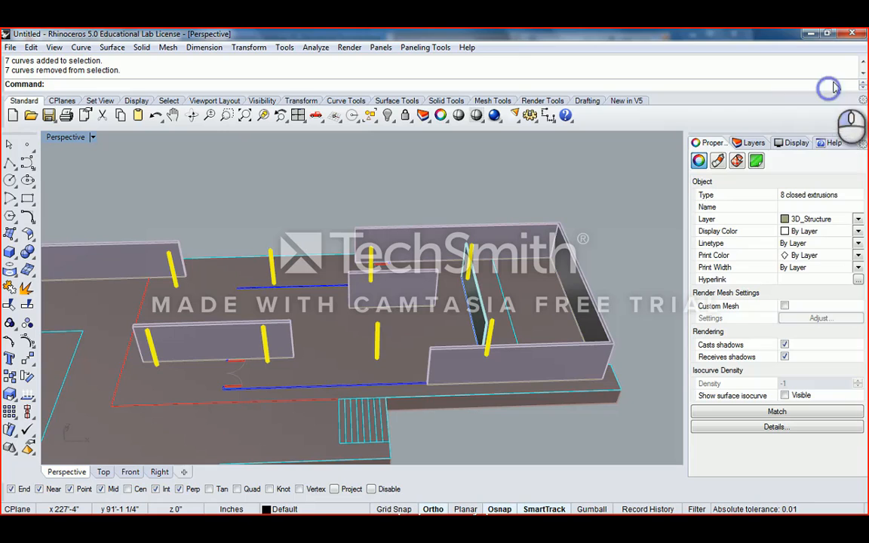
left_click(754, 143)
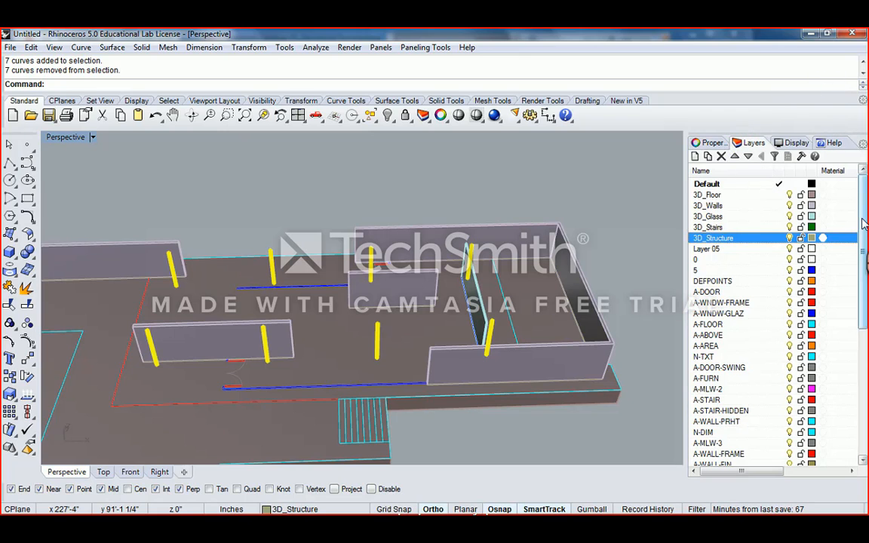
- Scroll the layer list and create a new layer named 3D_Pool
left_click_drag(864, 223, 862, 371)
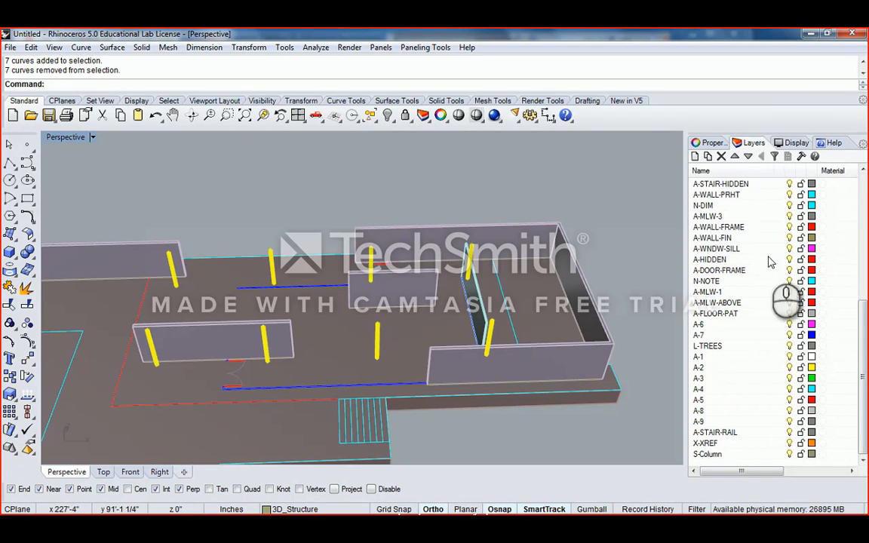
left_click_drag(864, 361, 865, 245)
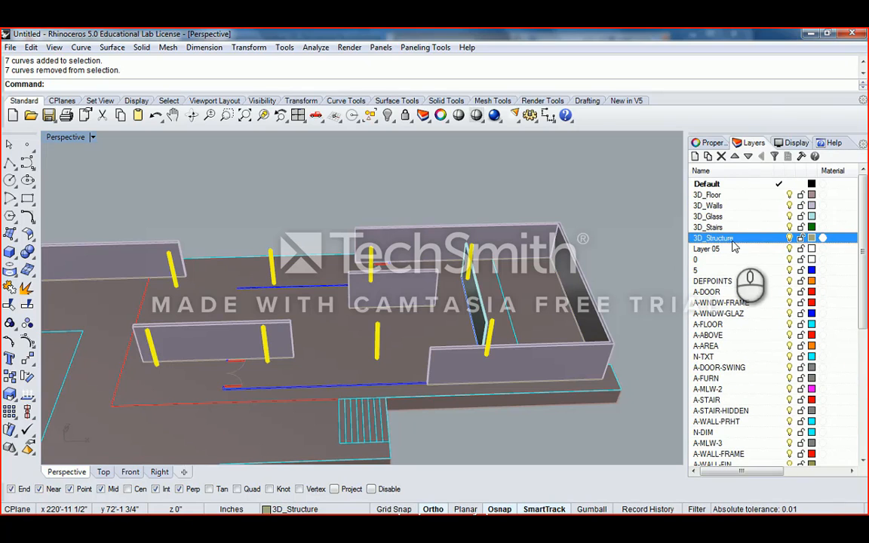
scroll(785, 340, "down", 7)
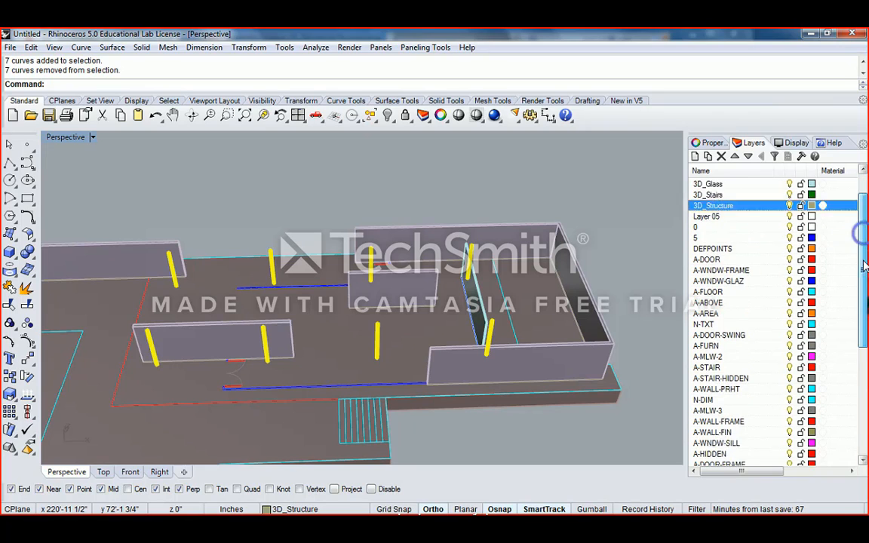
left_click(706, 454)
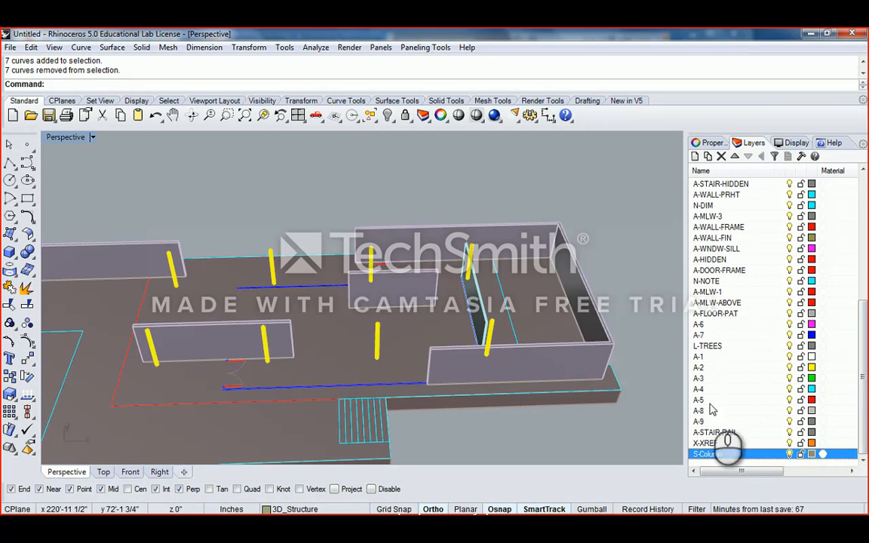
left_click(755, 389)
left_click(695, 156)
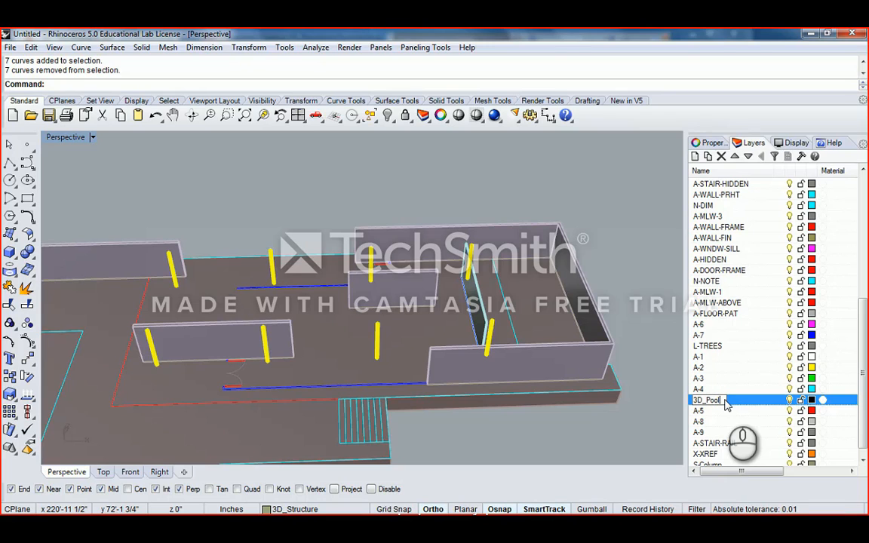
- Set the 3D_Pool layer colour to pale green
left_click(812, 400)
left_click(498, 185)
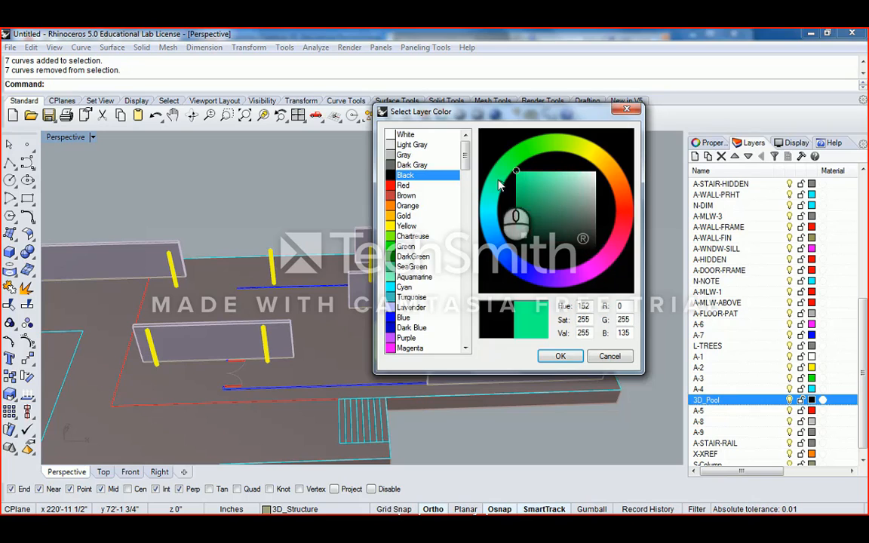
left_click(578, 189)
left_click(573, 359)
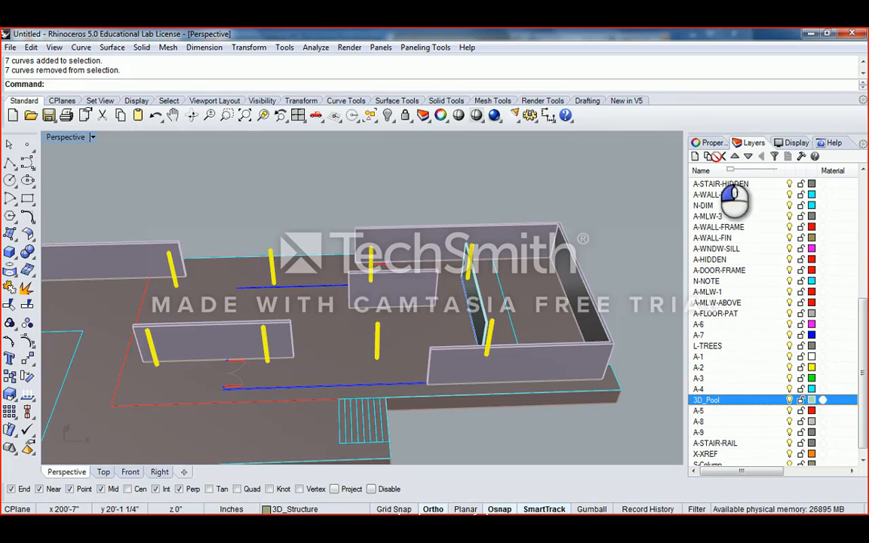
- Move 3D_Pool up the list so it sits directly below 3D_Walls
scroll(724, 188, "up", 1)
left_click(721, 185, "ctrl")
left_click_drag(721, 185, 720, 176)
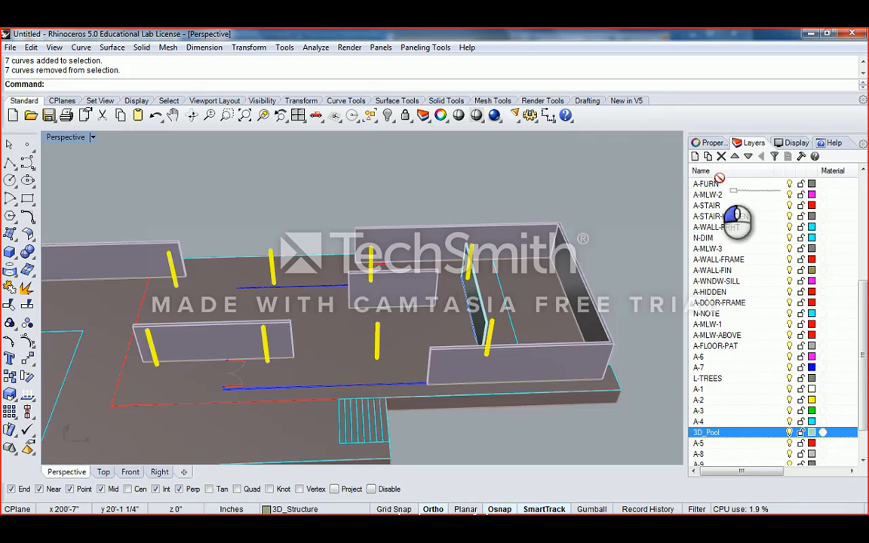
scroll(721, 183, "up", 4)
scroll(720, 188, "up", 3)
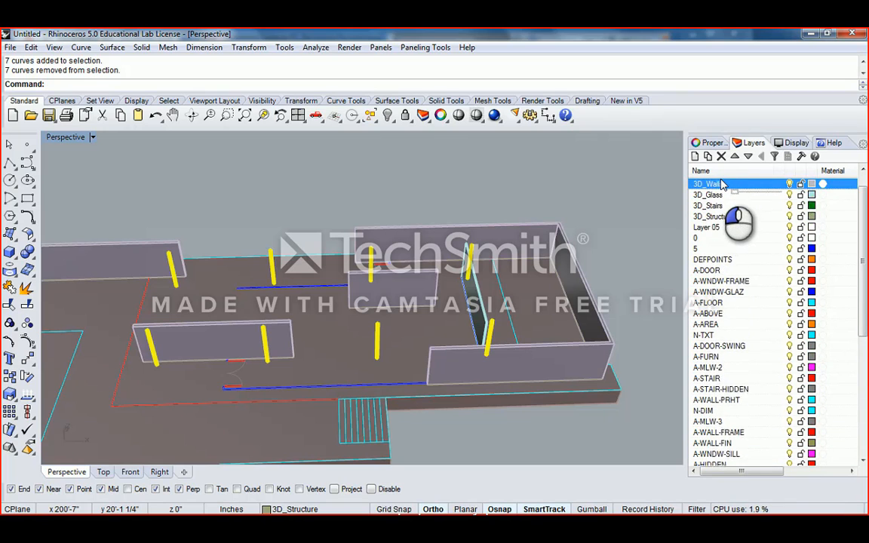
left_click_drag(722, 218, 721, 242)
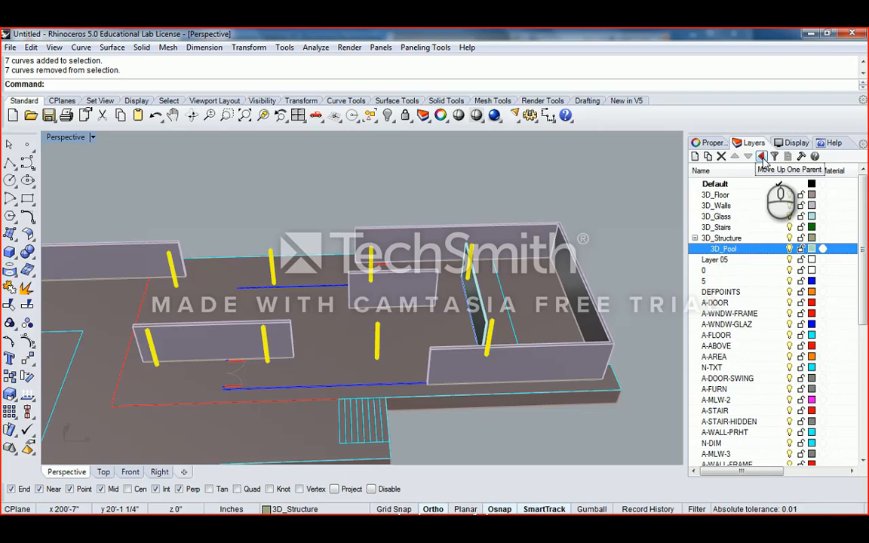
left_click(762, 156)
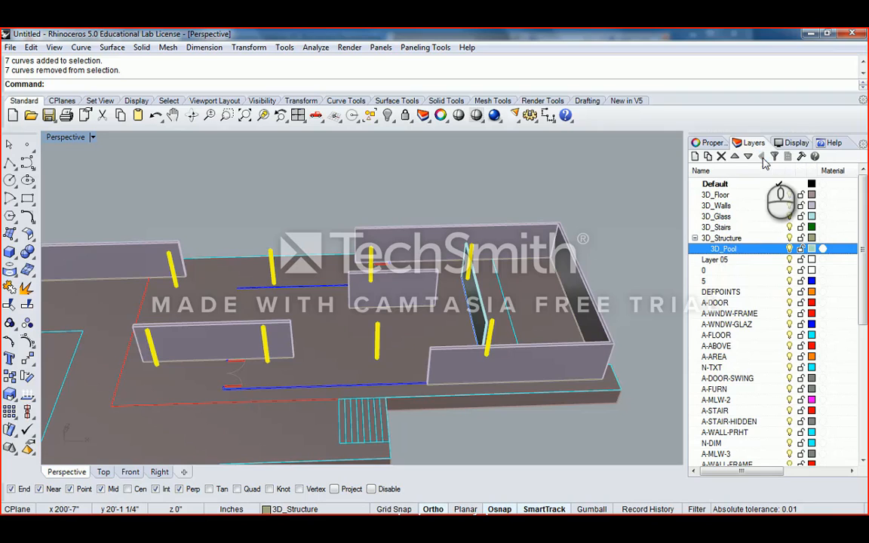
left_click(713, 238)
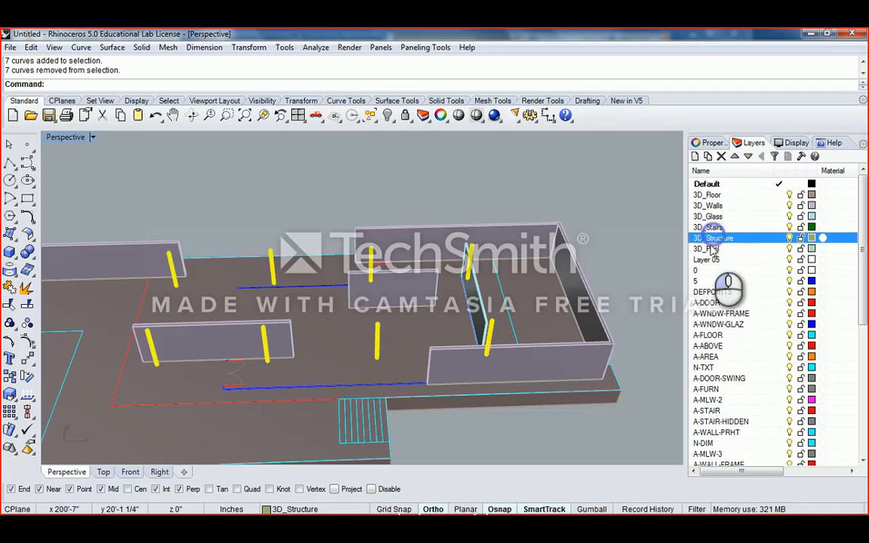
left_click(711, 249)
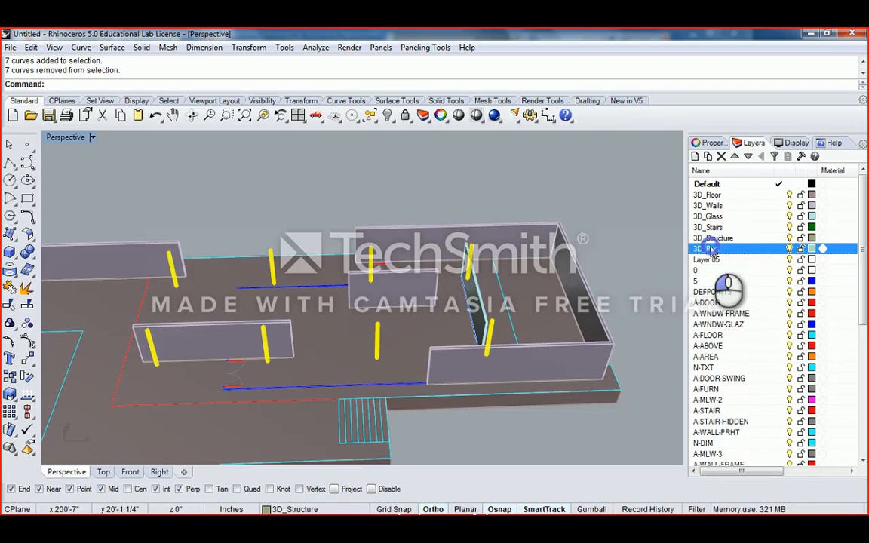
left_click(735, 156)
left_click(735, 157)
left_click(735, 156)
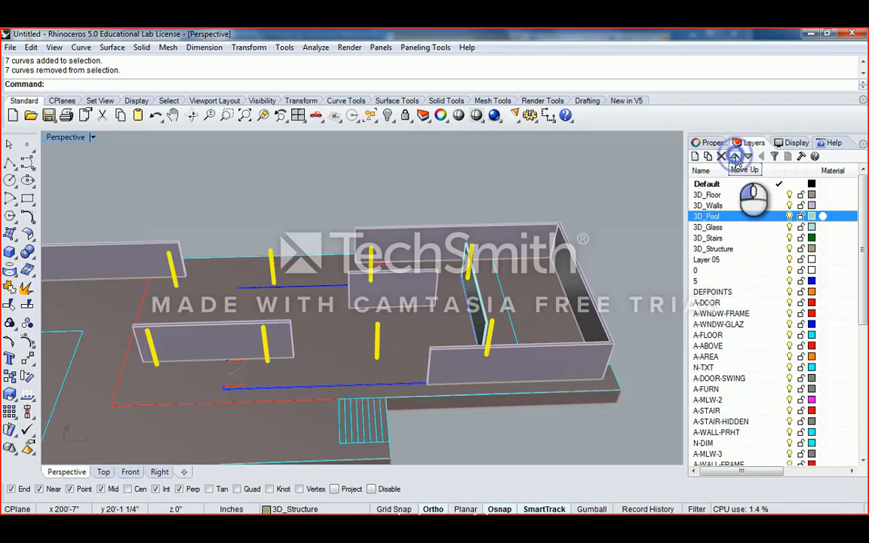
- Select all six 3D_ layers and shift them to sit directly under Default
left_click(713, 249)
left_click(745, 193, "shift")
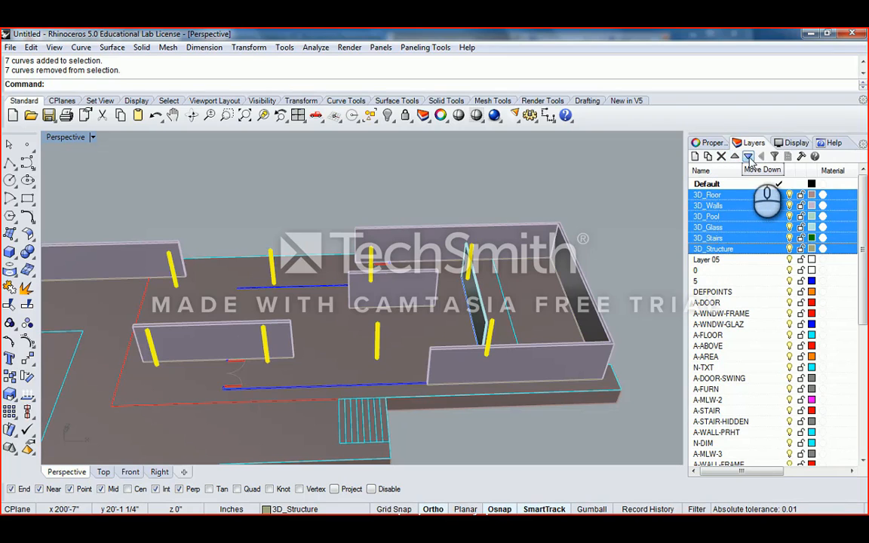
left_click(749, 157)
left_click(749, 157)
left_click(748, 157)
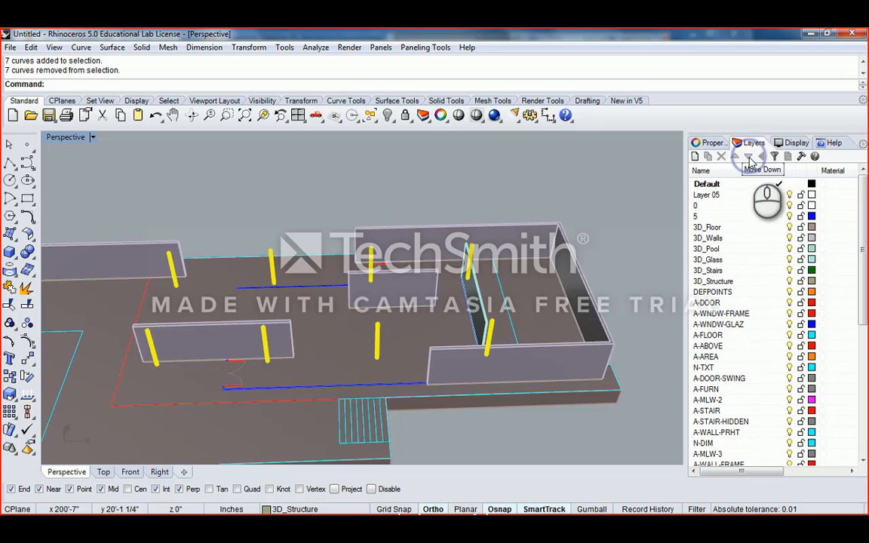
left_click(736, 156)
left_click(736, 156)
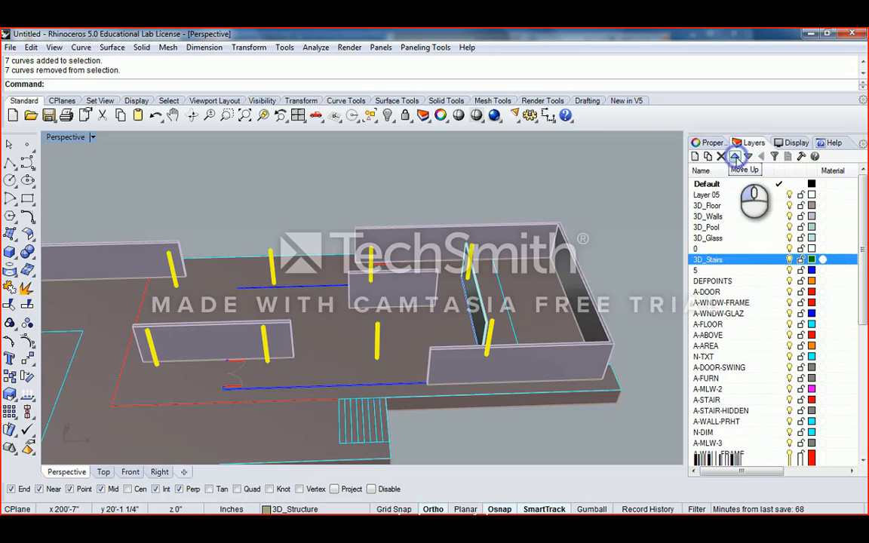
left_click(736, 156)
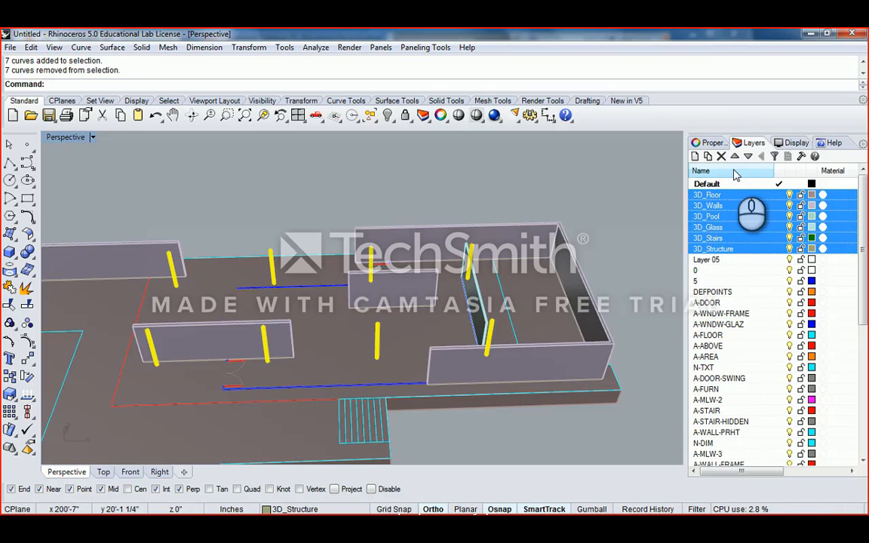
- Replace 'Glass' with 'Window' in the 3D_Glass layer name, making it 3D_Window
double_click(723, 227)
left_click(717, 228)
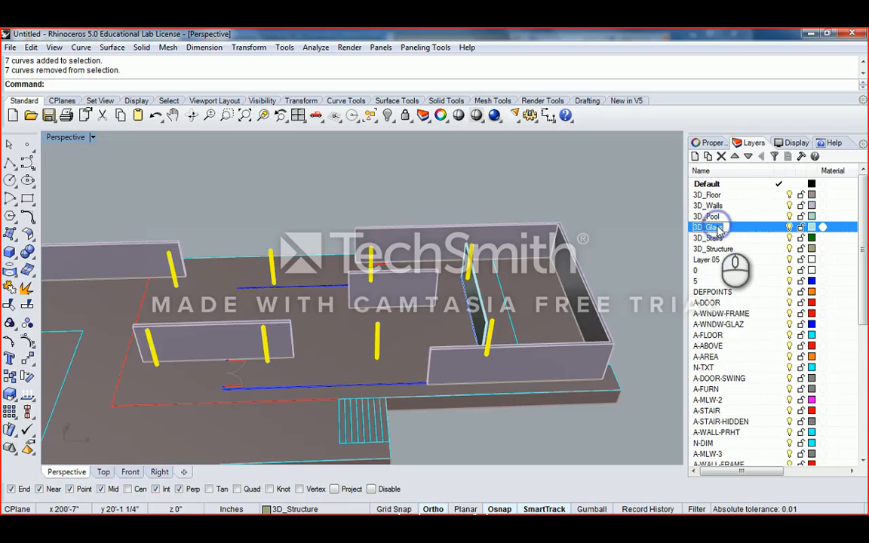
right_click_drag(534, 209, 573, 261)
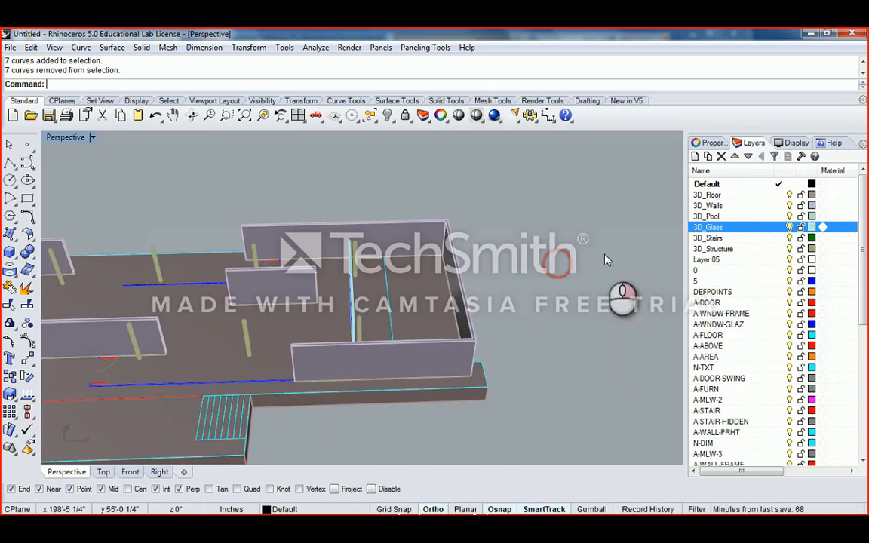
left_click(724, 228)
left_click_drag(724, 228, 709, 230)
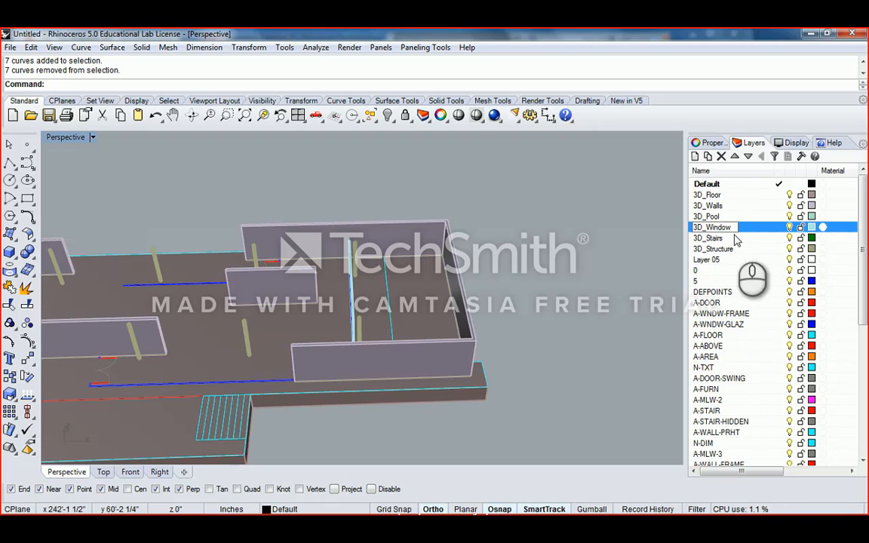
left_click(730, 238)
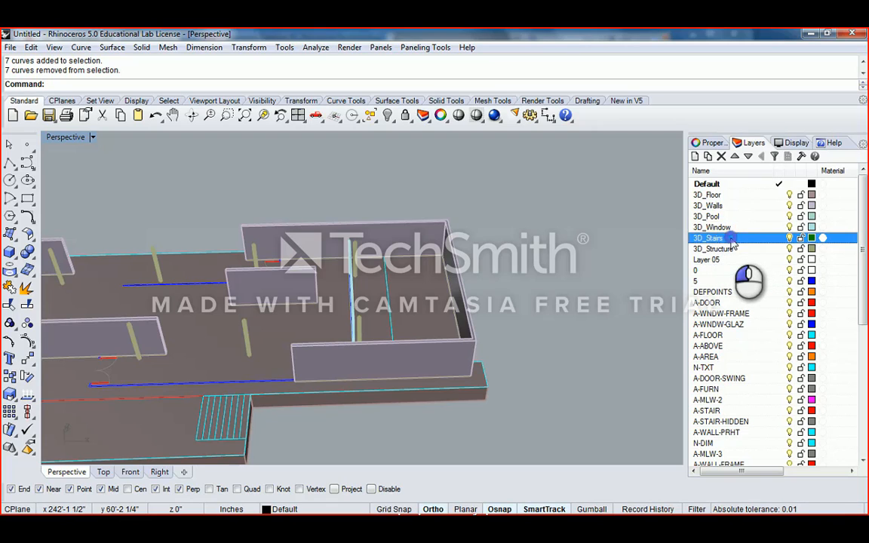
left_click(736, 228)
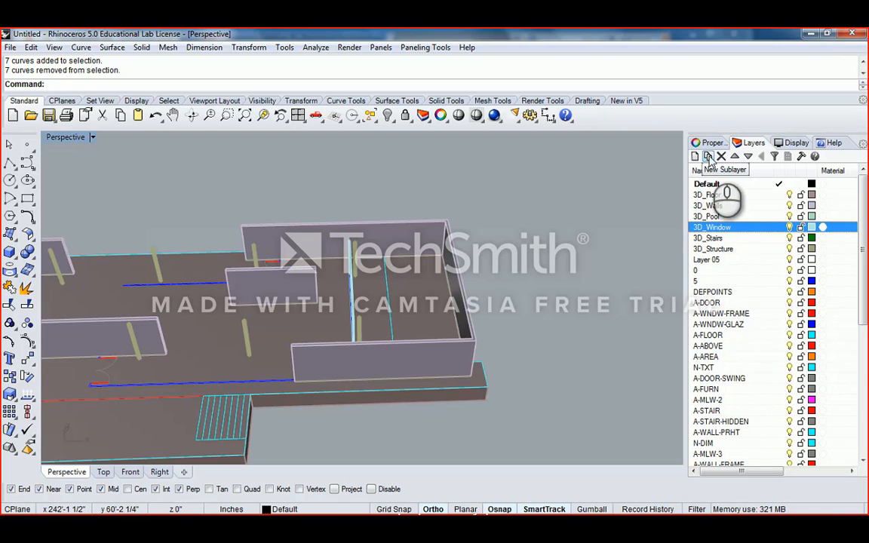
- Add two sublayers, 3D_Frames and 3D_Glass, under 3D_Window
left_click(710, 157)
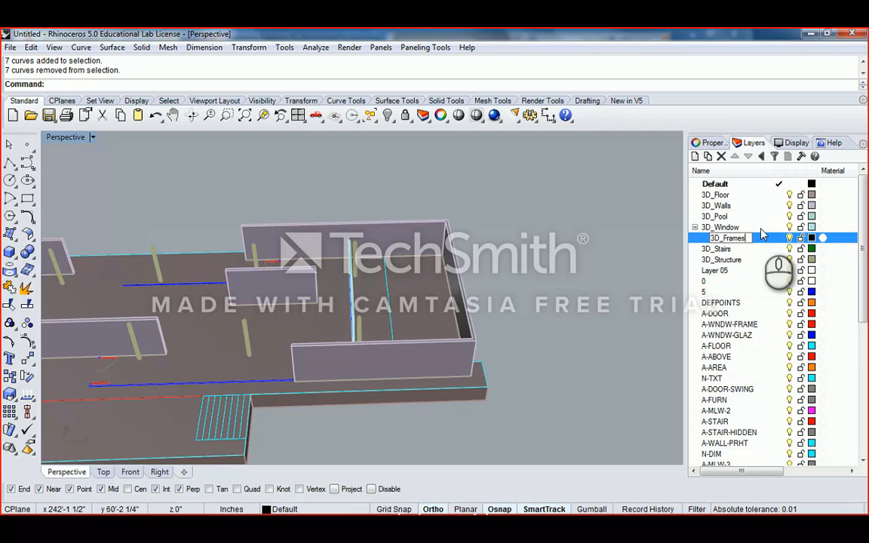
left_click(723, 249)
left_click(721, 227)
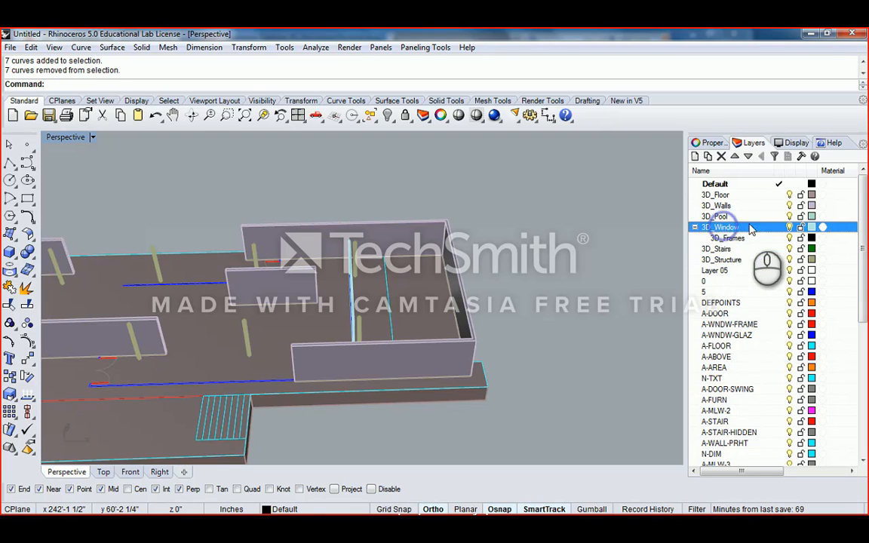
left_click(708, 156)
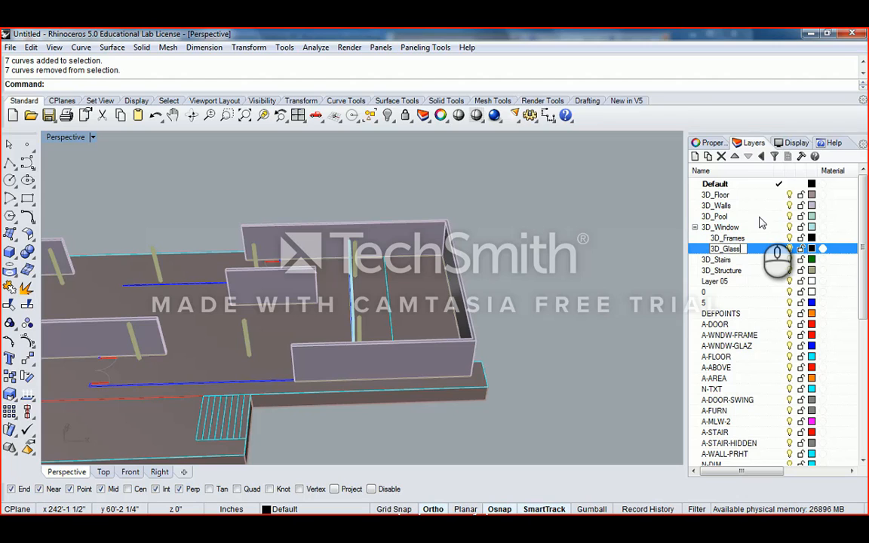
- Colour 3D_Glass pale aqua and 3D_Frames grey
left_click(812, 249)
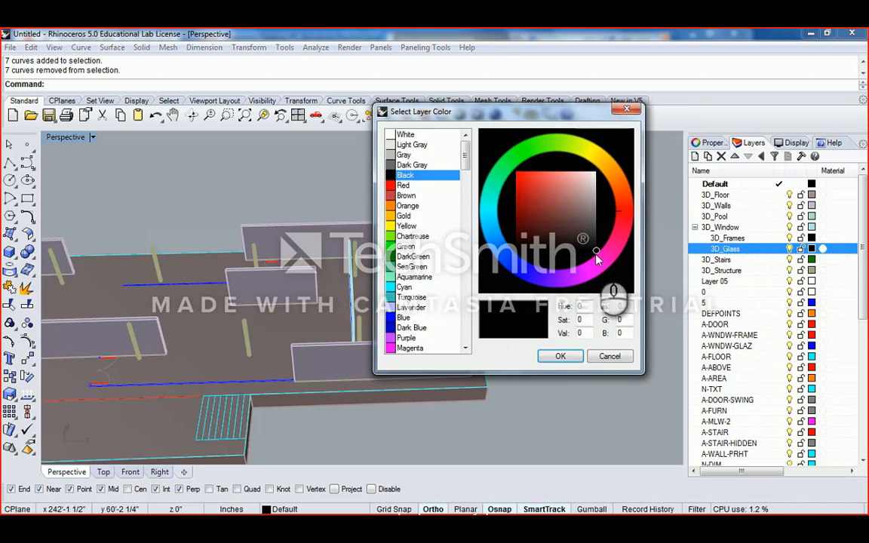
left_click(494, 191)
left_click(580, 171)
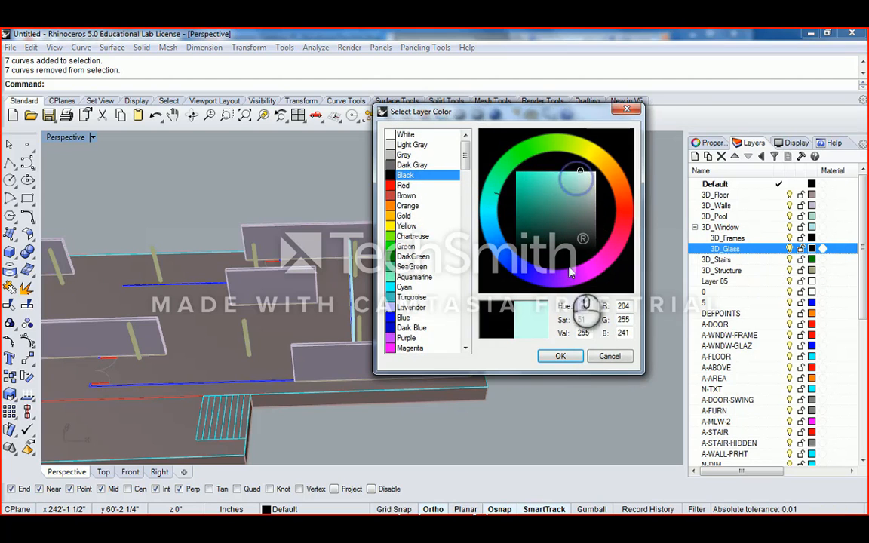
left_click(560, 357)
left_click(812, 238)
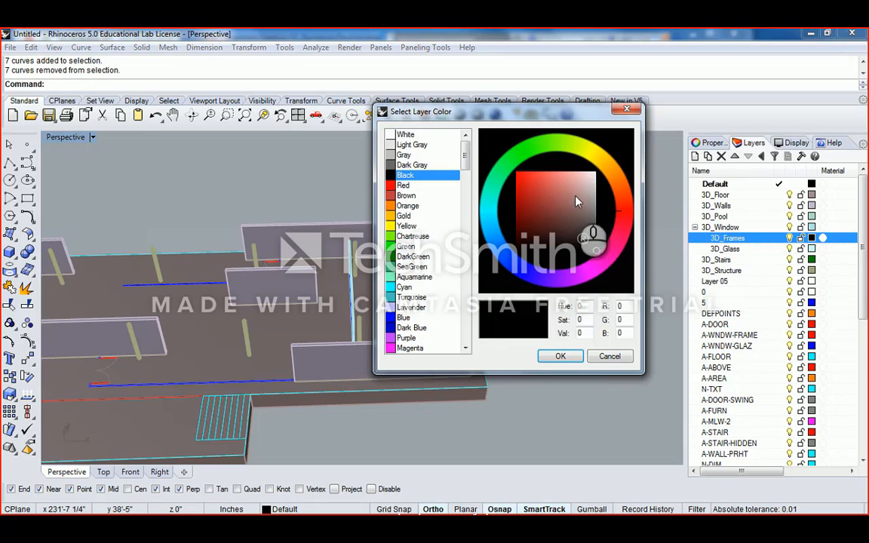
left_click(575, 226)
left_click(561, 356)
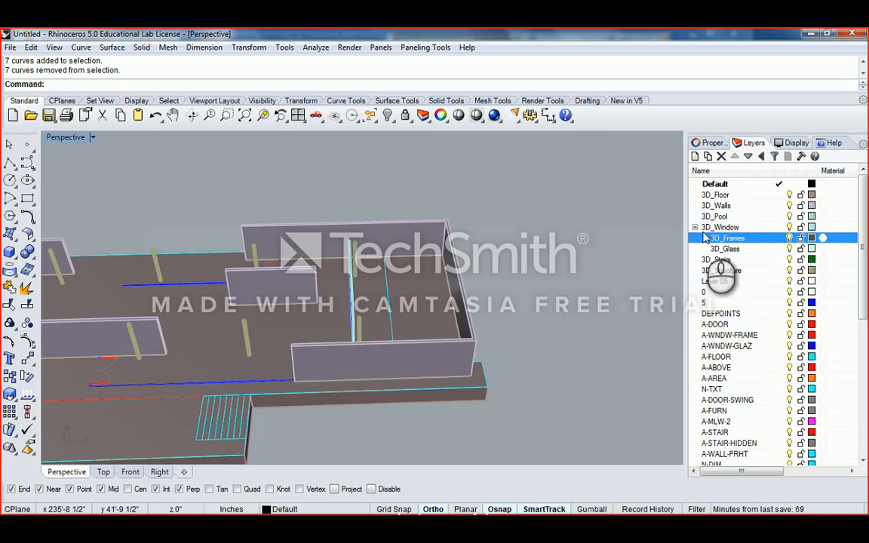
- Add a new layer named 2D Linework at the end of the layer list
left_click(695, 228)
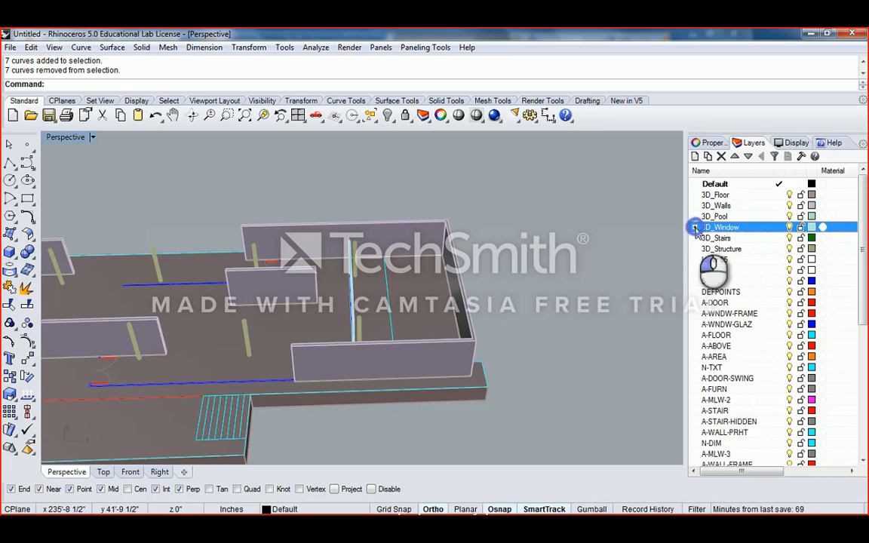
left_click(695, 228)
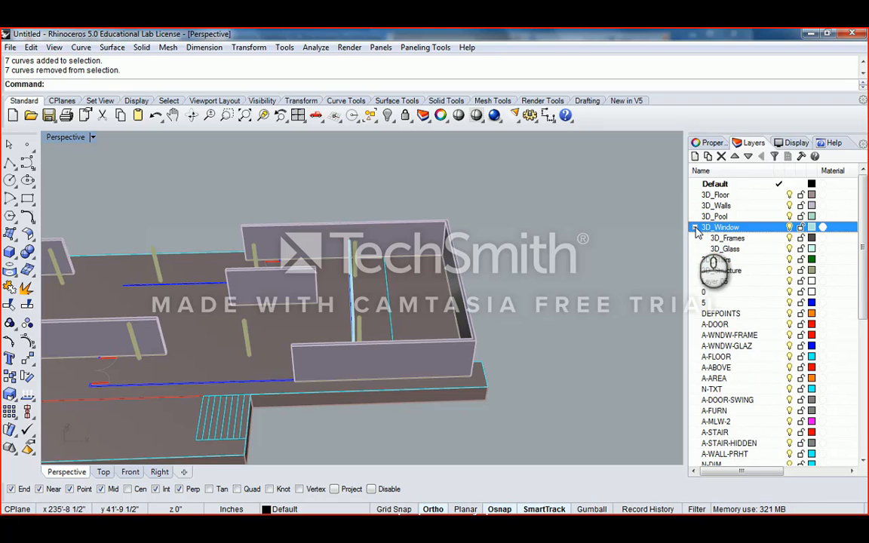
left_click(695, 228)
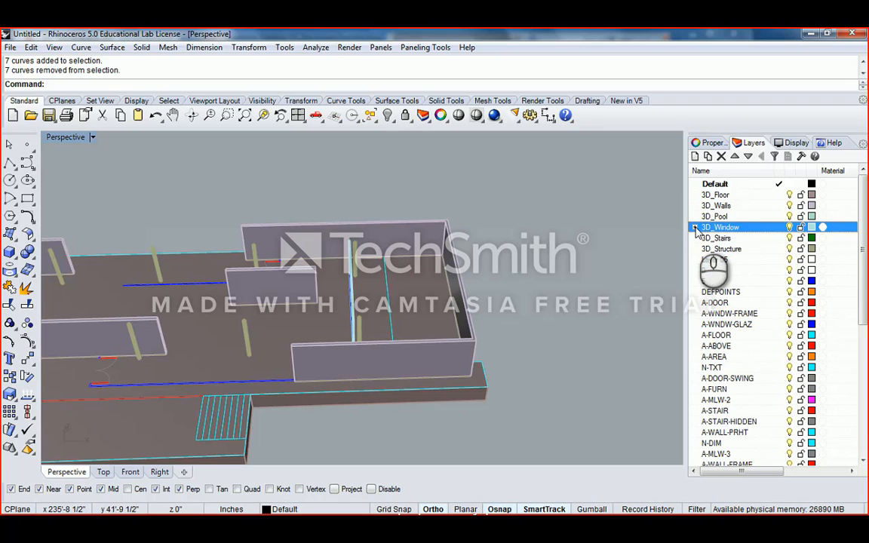
left_click(695, 228)
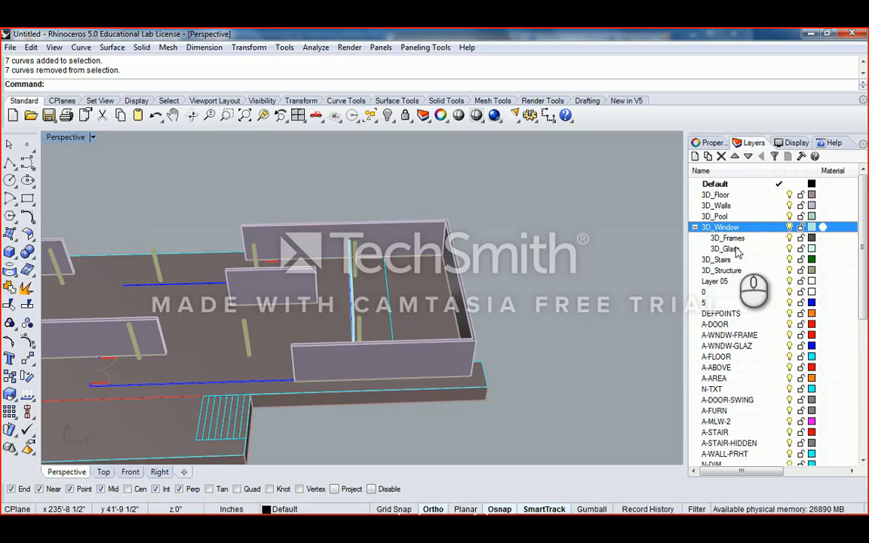
scroll(757, 254, "down", 7)
scroll(757, 257, "down", 1)
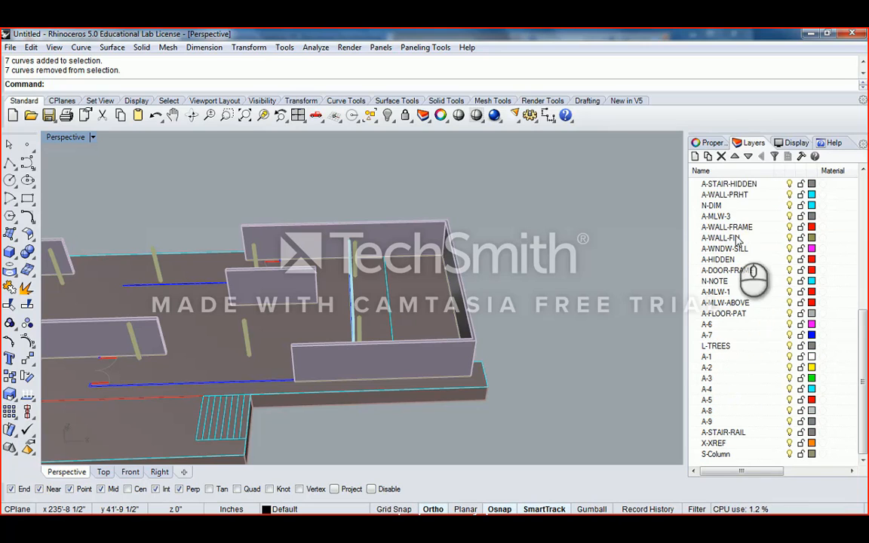
left_click(717, 454)
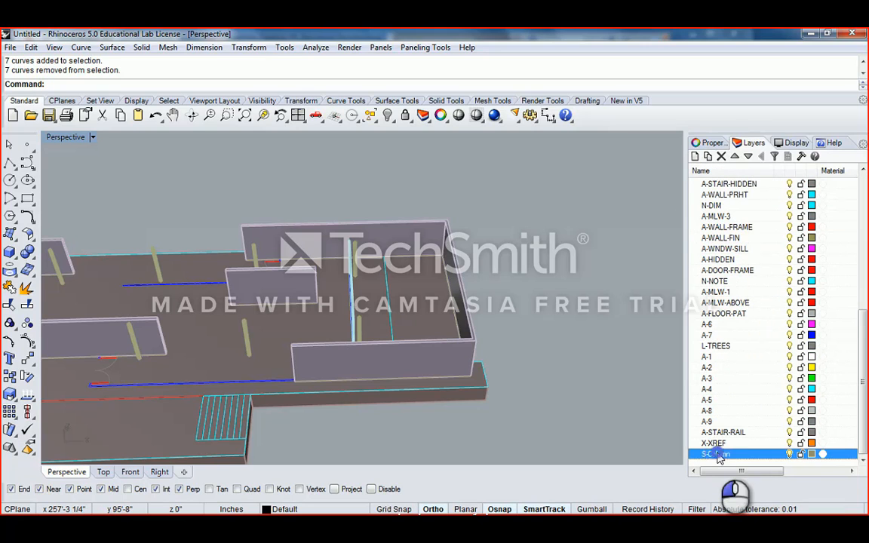
left_click(695, 156)
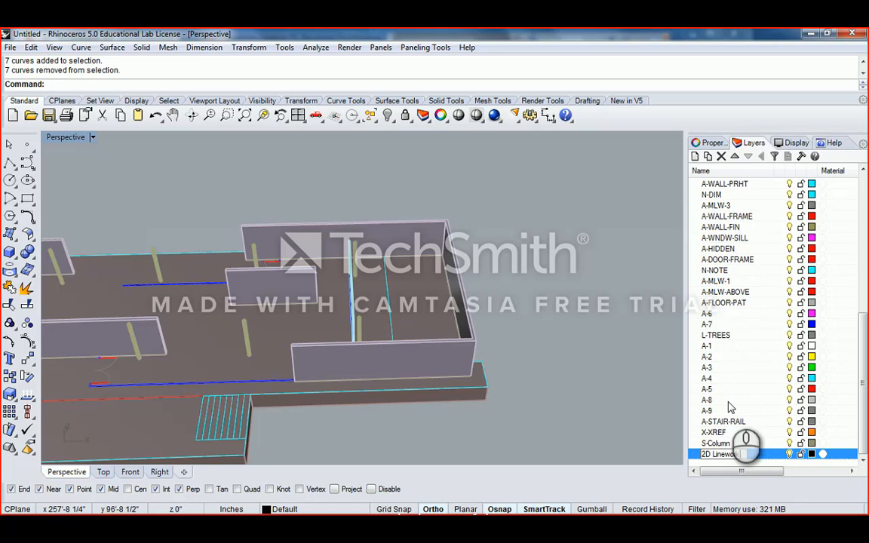
- Select the imported CAD layers from 5 through S-Column
left_click(734, 444)
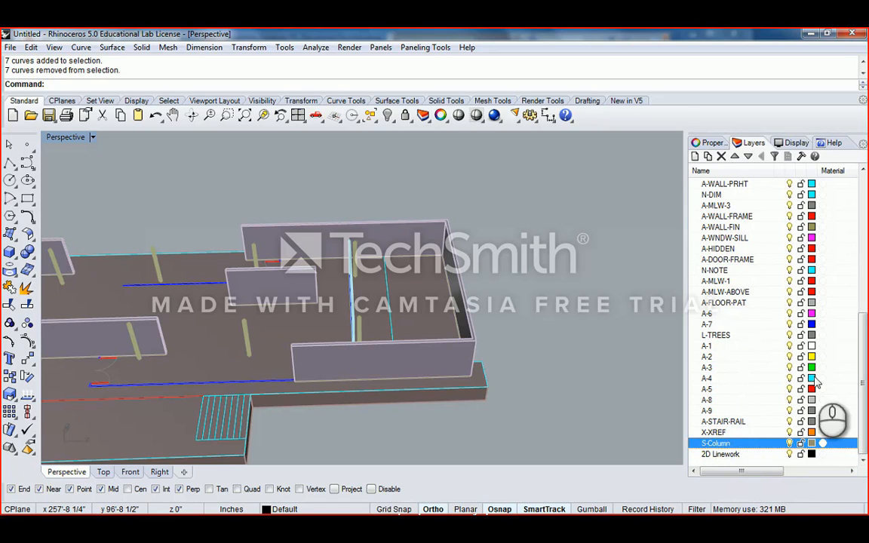
left_click_drag(864, 377, 861, 276)
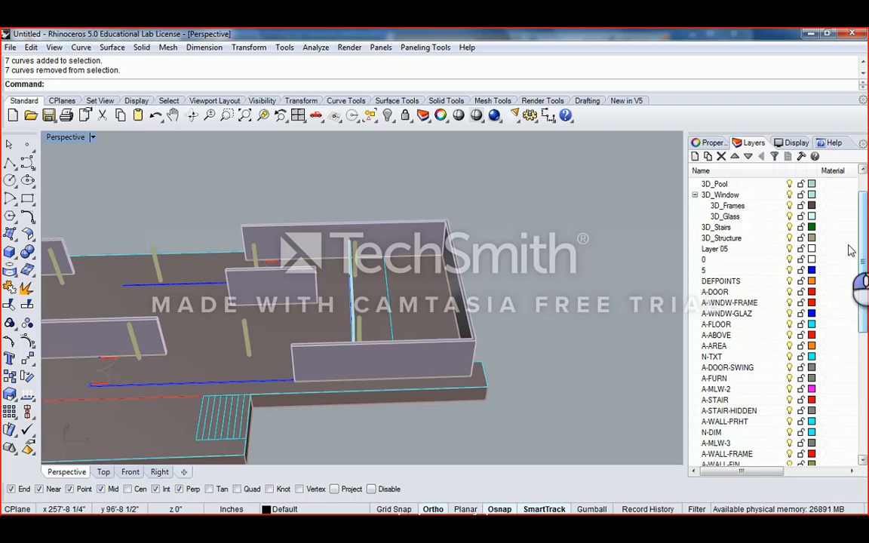
left_click(721, 264, "shift")
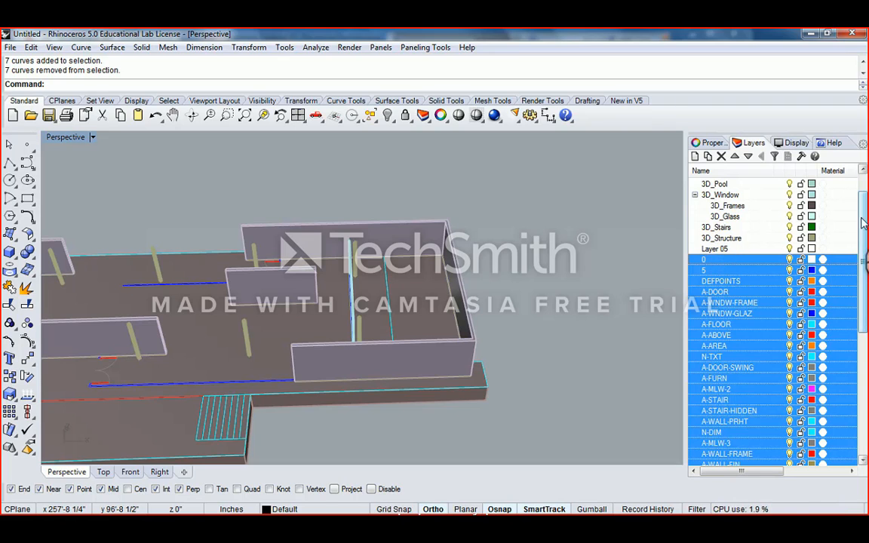
left_click_drag(865, 219, 819, 431)
left_click(722, 456)
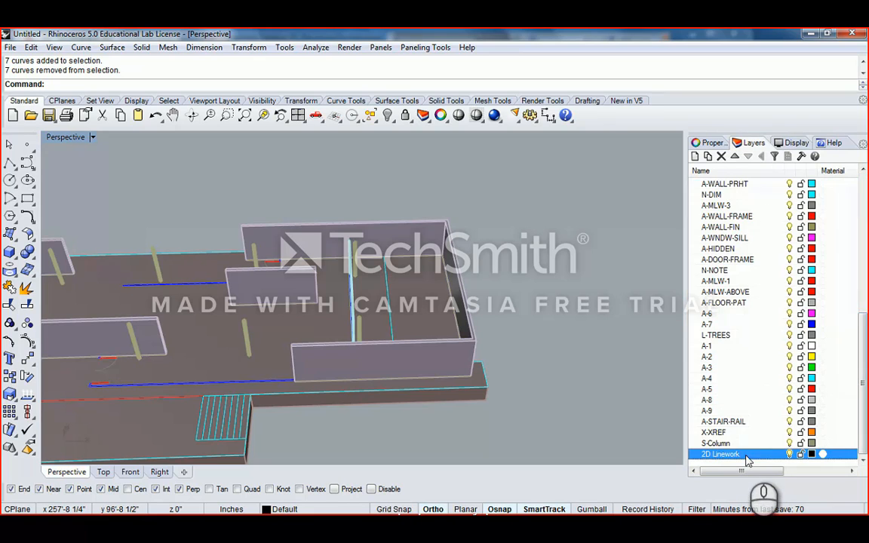
left_click(718, 444)
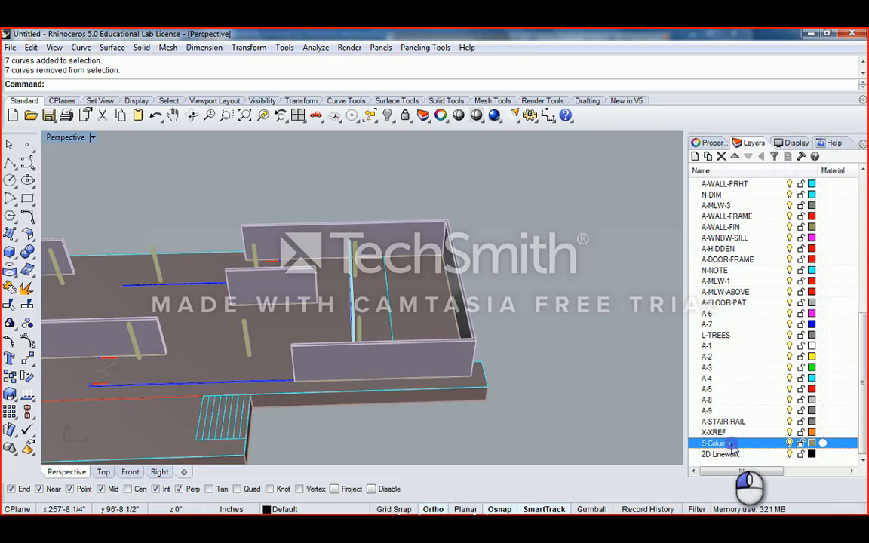
scroll(758, 289, "up", 8)
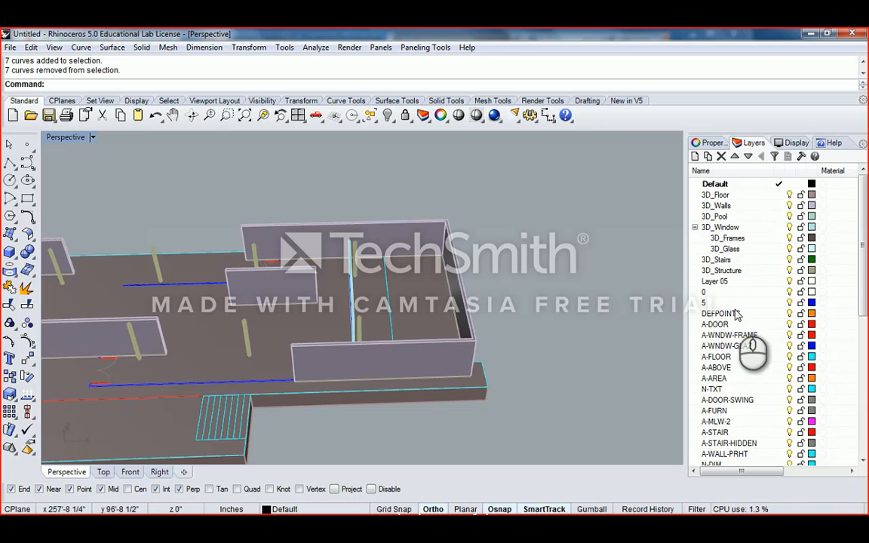
left_click(716, 304, "shift")
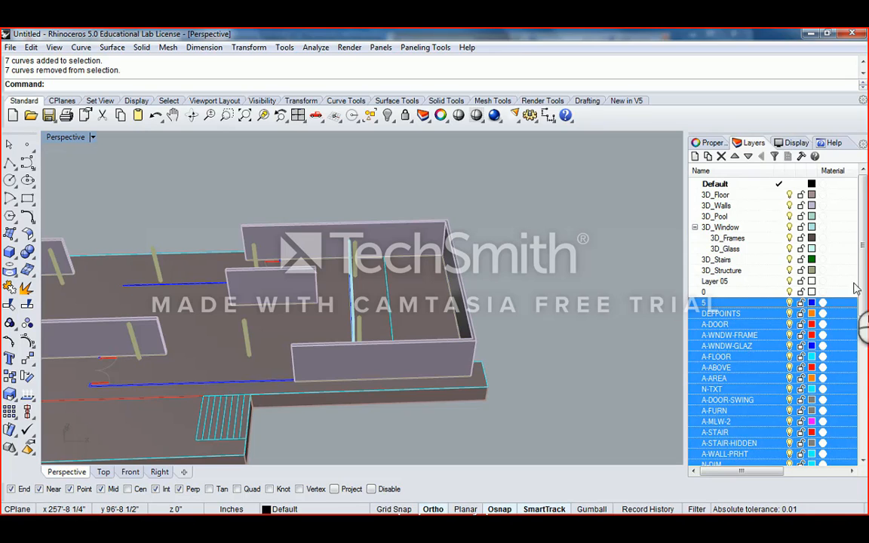
- Nest the selected layers under 2D Linework, then collapse 2D Linework
scroll(736, 408, "down", 8)
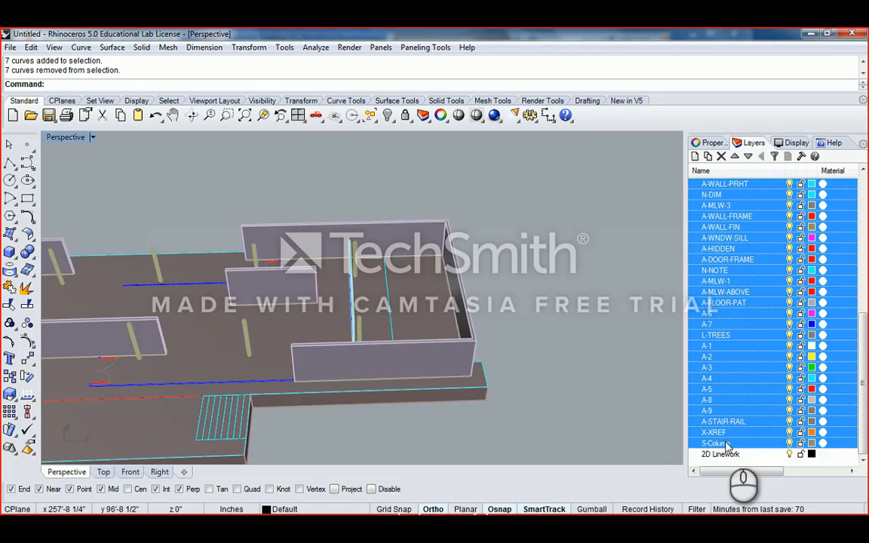
left_click(732, 455, "ctrl")
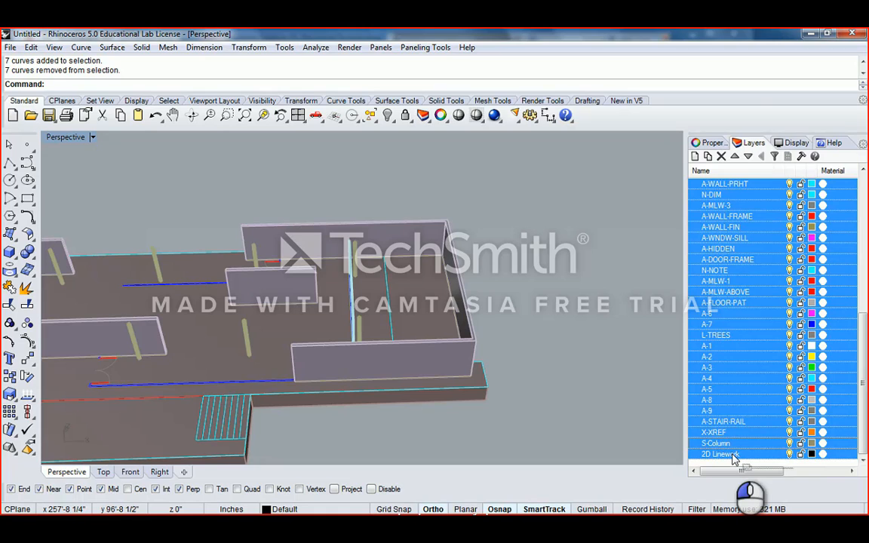
left_click_drag(734, 456, 734, 455)
left_click_drag(862, 327, 861, 221)
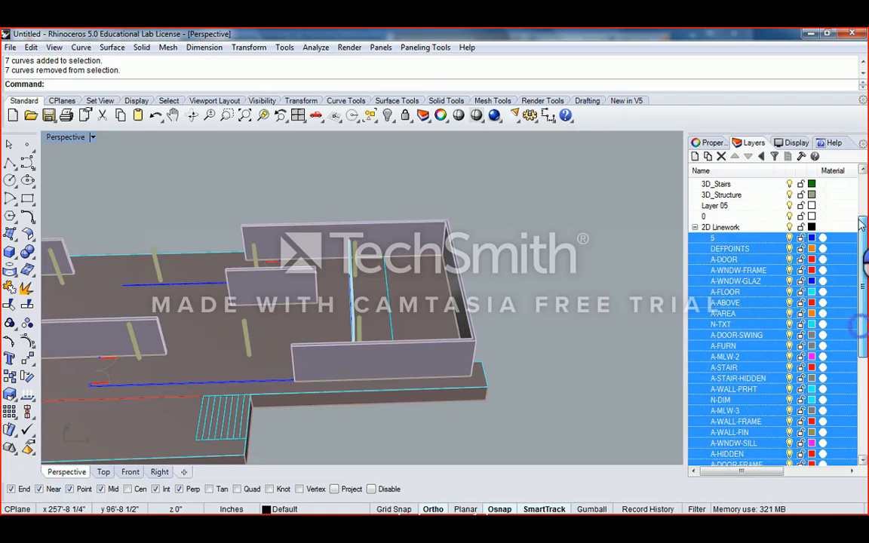
scroll(757, 316, "up", 2)
left_click(748, 295)
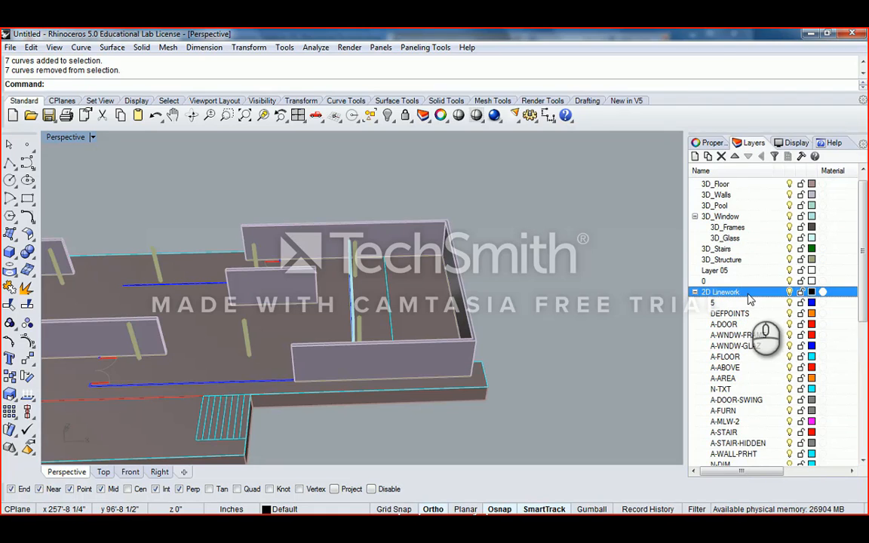
left_click(695, 293)
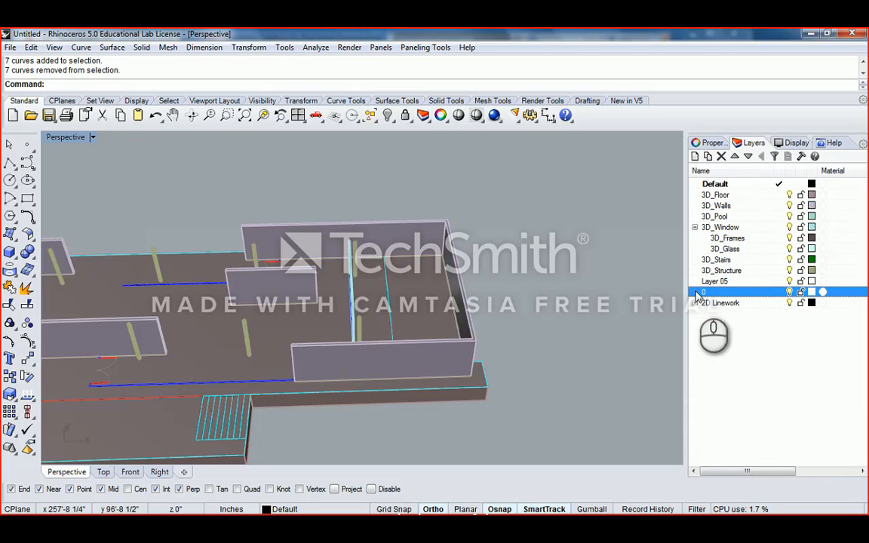
left_click(763, 370)
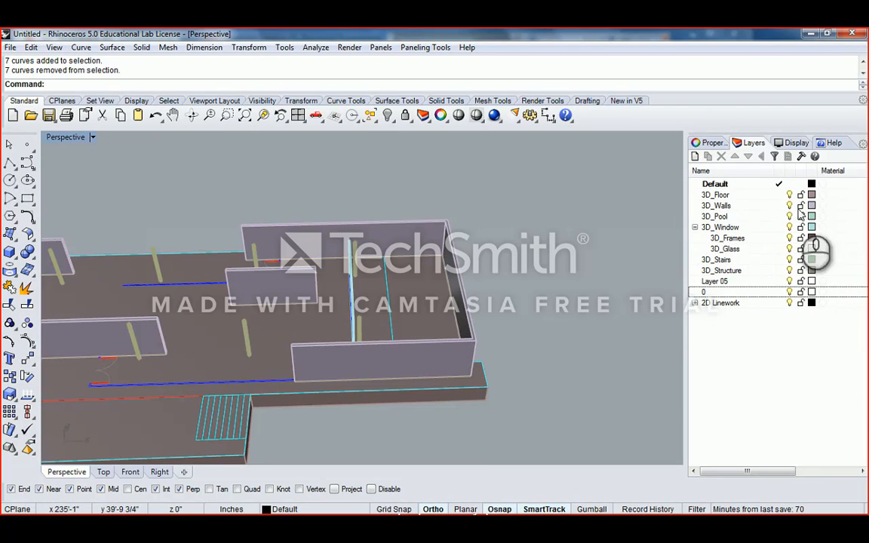
left_click(725, 228)
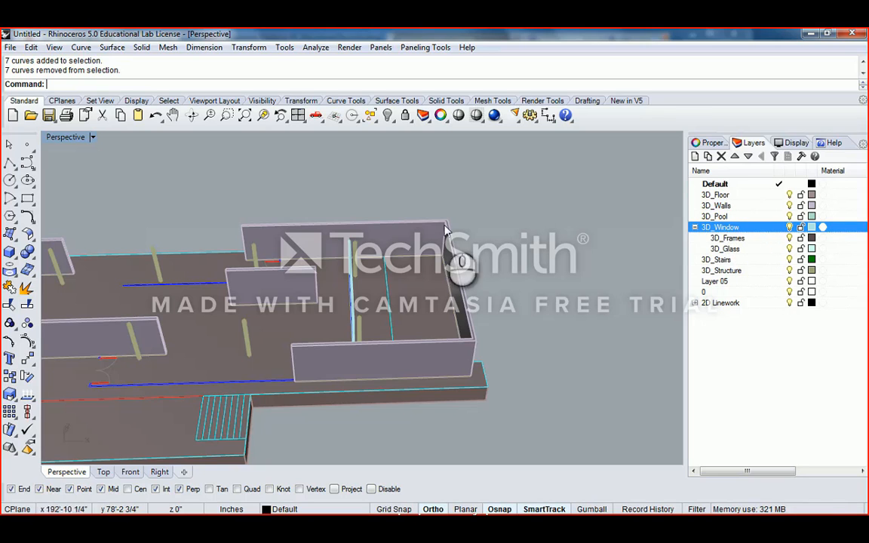
- Orbit and zoom the Perspective view, then pick the A-FLOOR outline curve instead of the floor solid
right_click_drag(425, 266, 388, 297)
scroll(477, 266, "down", 6)
scroll(388, 296, "up", 4)
right_click_drag(485, 309, 371, 290, "shift")
scroll(371, 291, "up", 1)
scroll(369, 291, "up", 5)
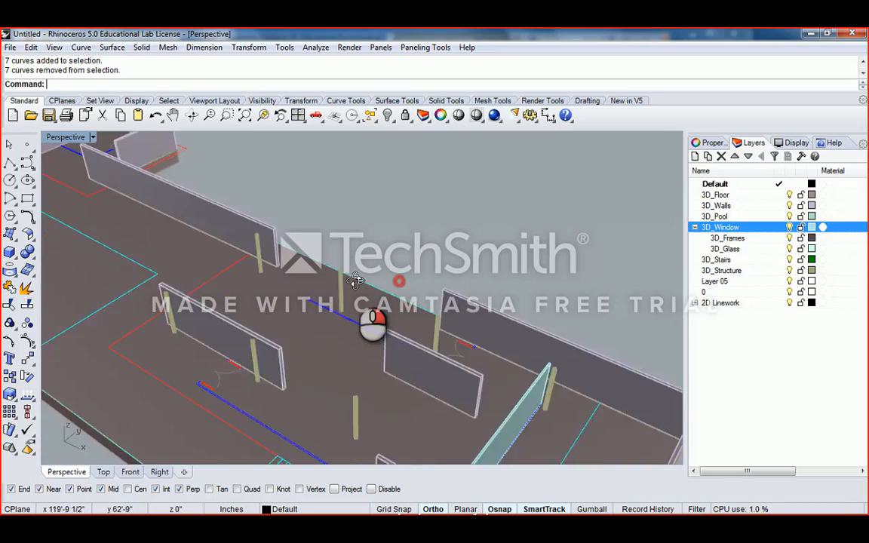
left_click(316, 233)
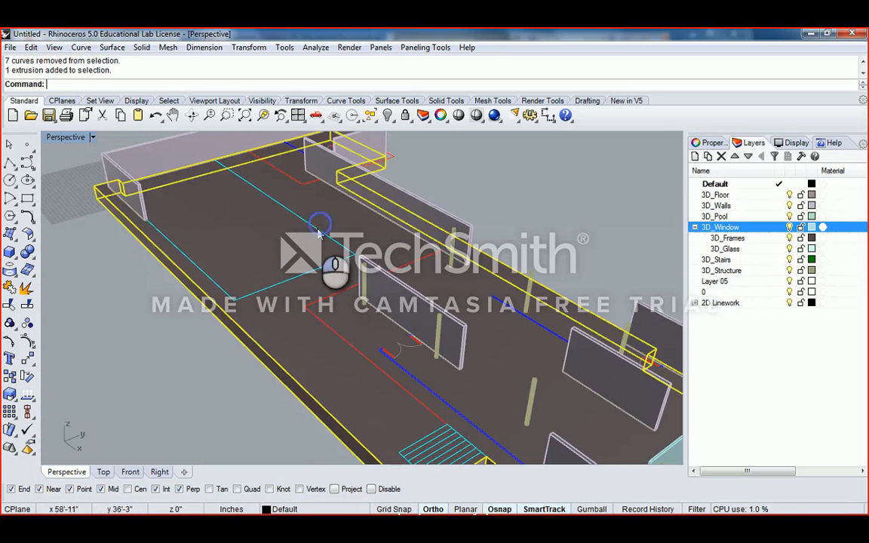
left_click(330, 233)
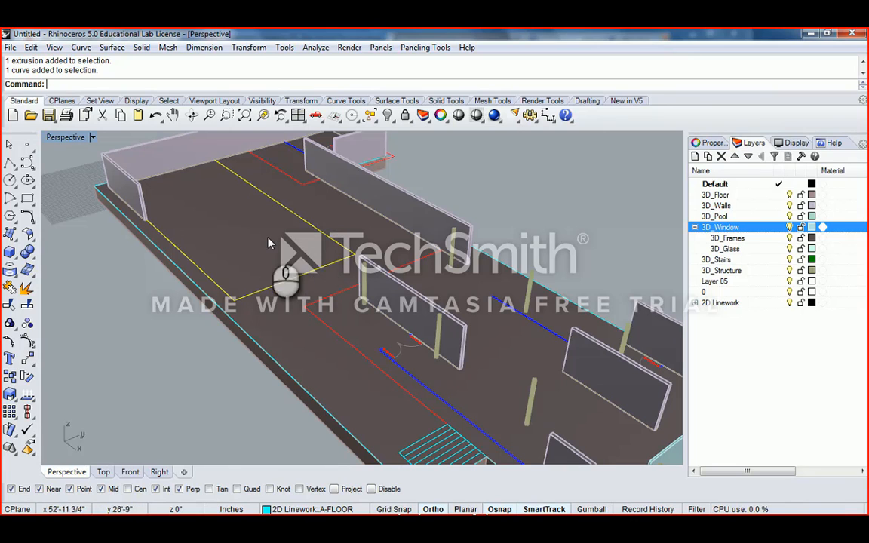
right_click_drag(247, 220, 418, 211)
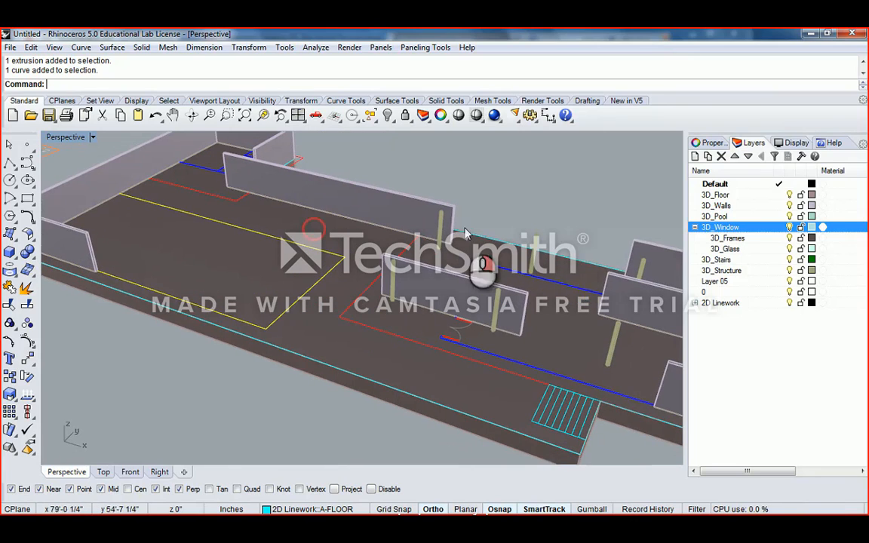
left_click(715, 217)
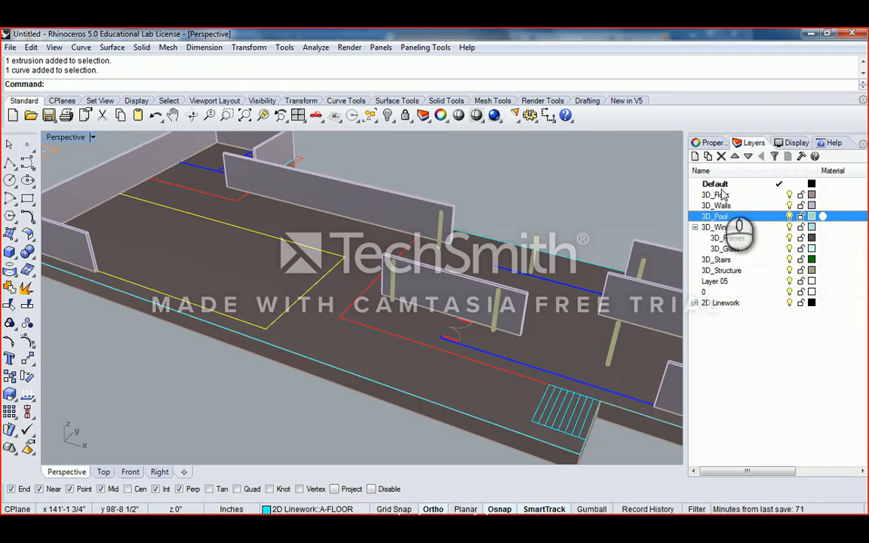
right_click_drag(491, 208, 500, 242)
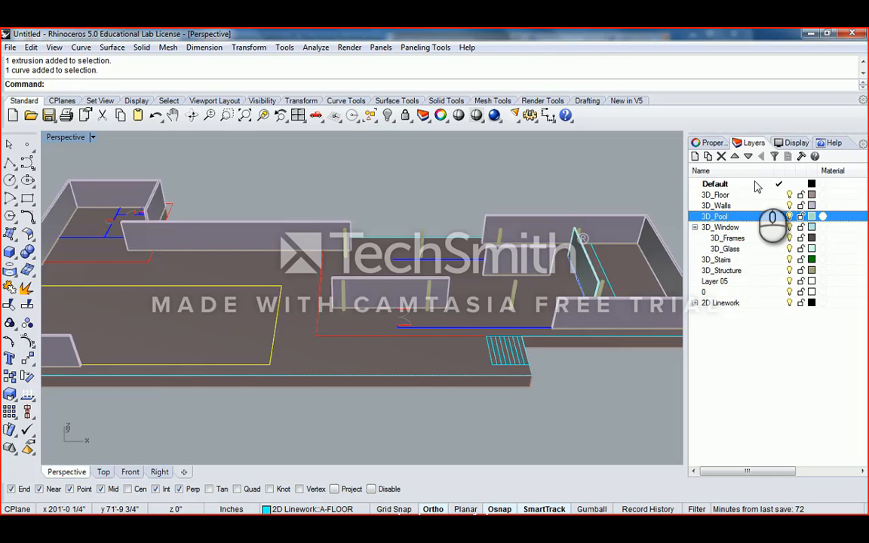
left_click(564, 198)
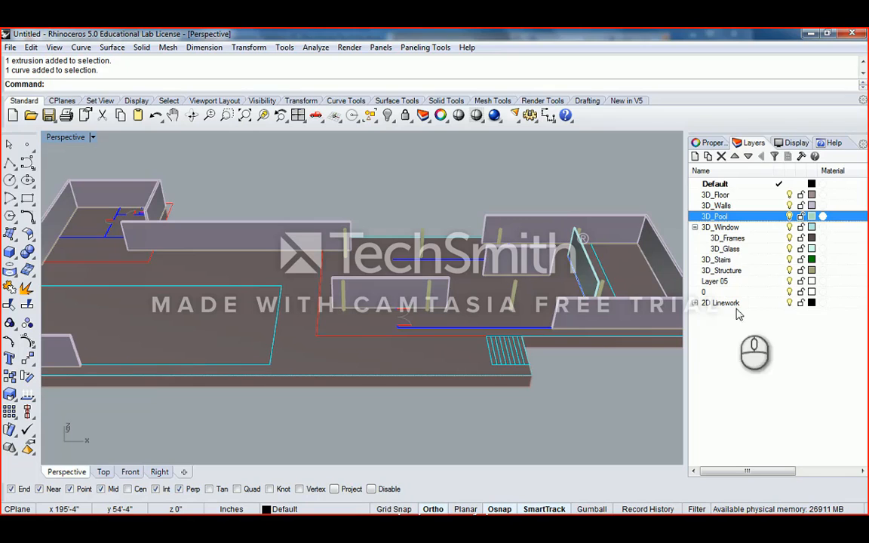
left_click(790, 303)
left_click(790, 302)
left_click(790, 302)
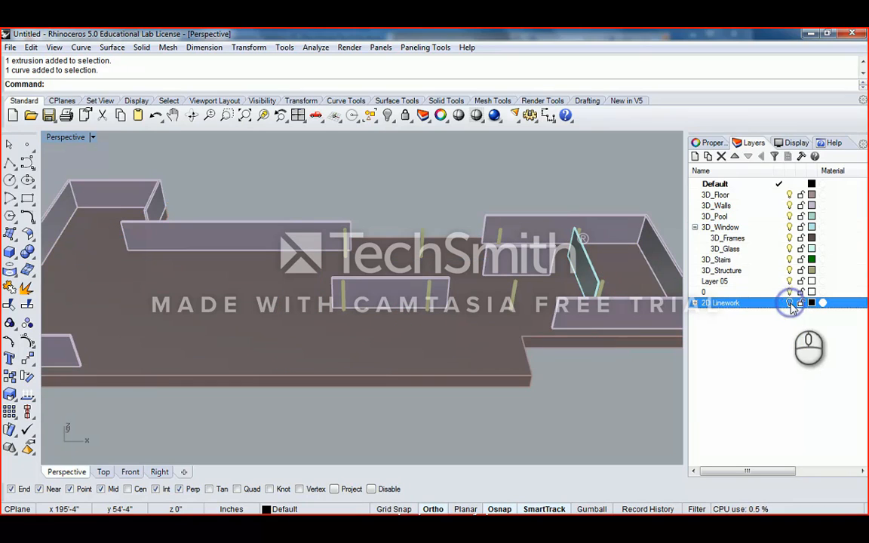
left_click(790, 303)
right_click_drag(358, 152, 418, 162)
scroll(418, 162, "down", 3)
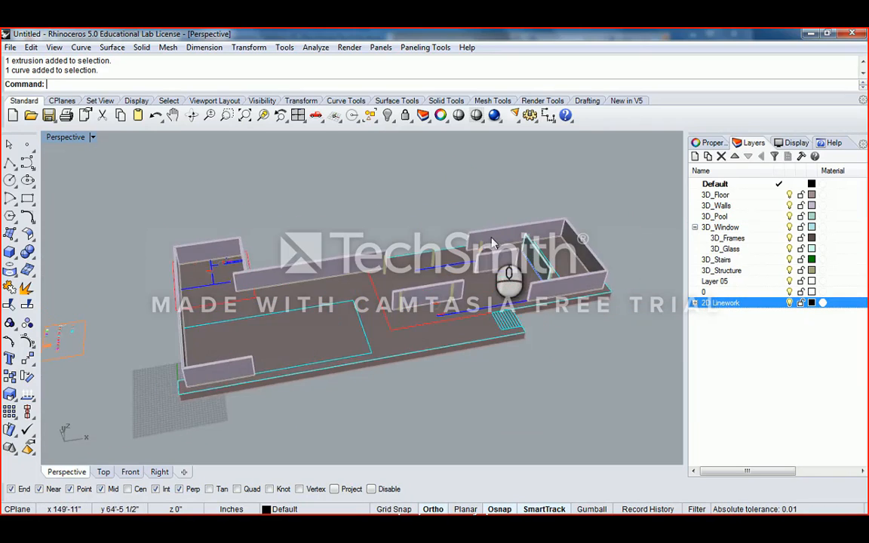
scroll(420, 293, "up", 3)
right_click_drag(460, 279, 371, 279)
scroll(392, 286, "up", 3)
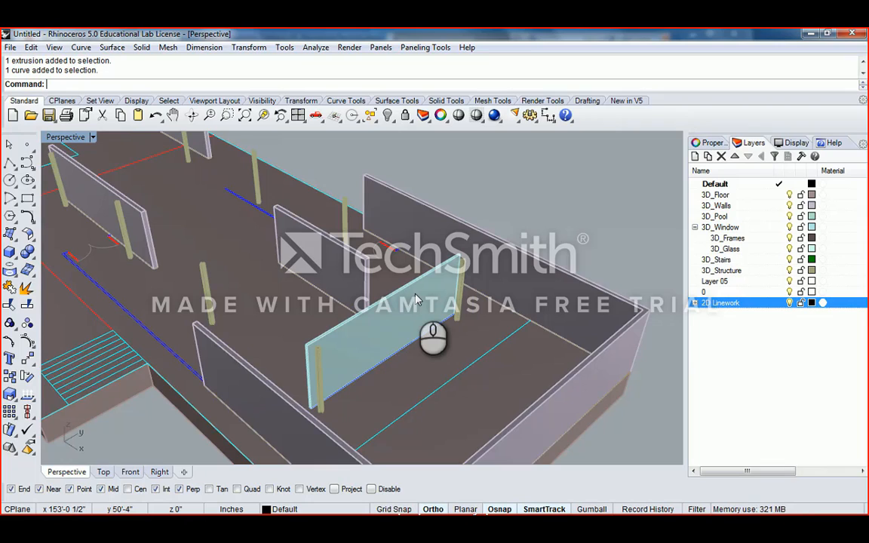
scroll(416, 300, "down", 2)
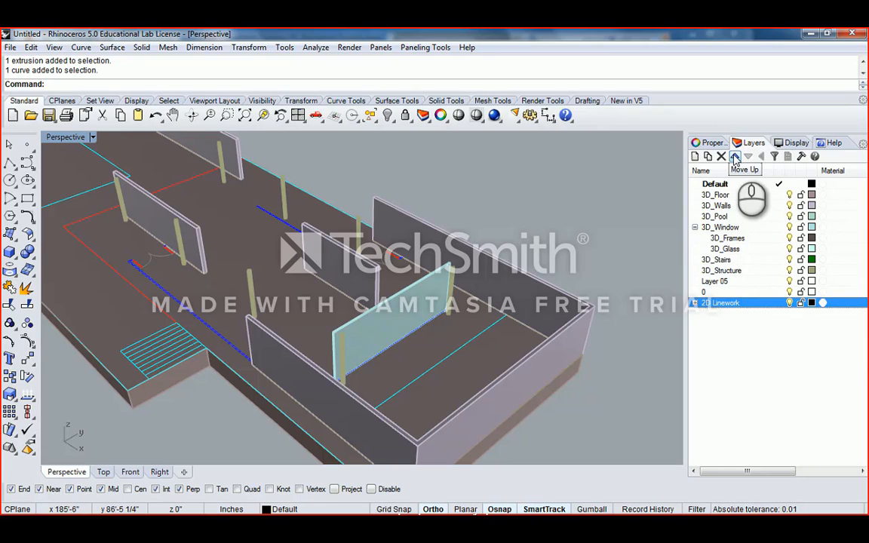
- Expand 2D Linework and move layers 5 through A-WNDW-GLAZ out to top level
left_click(695, 303)
left_click(725, 314)
left_click(723, 357, "shift")
left_click_drag(718, 326, 726, 294)
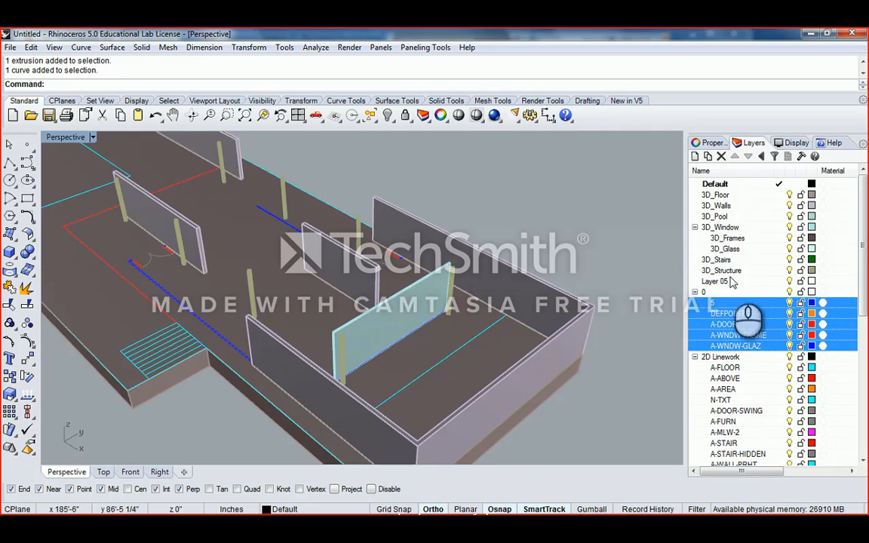
left_click(764, 157)
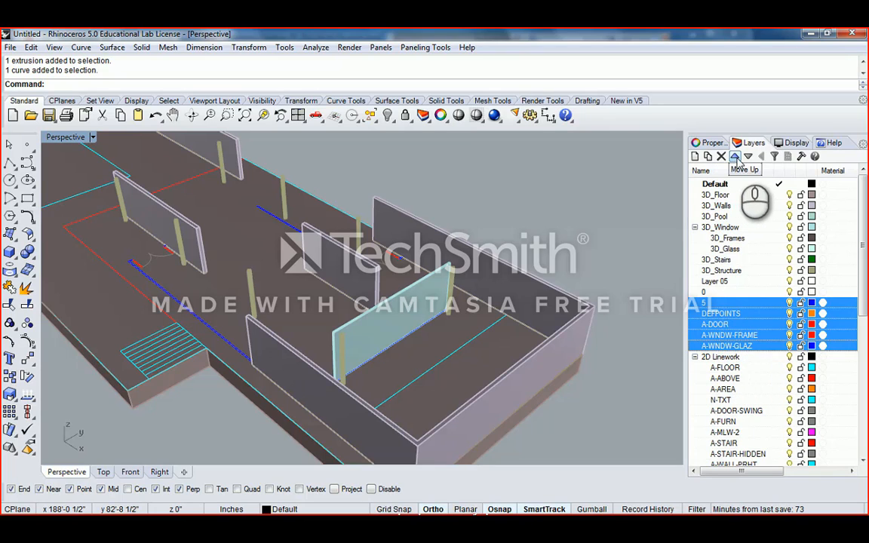
- Reselect the five layers 5, DEFPOINTS, A-DOOR, A-WNDW-FRAME and A-WNDW-GLAZ and drop them into 2D Linework
left_click(723, 360, "ctrl")
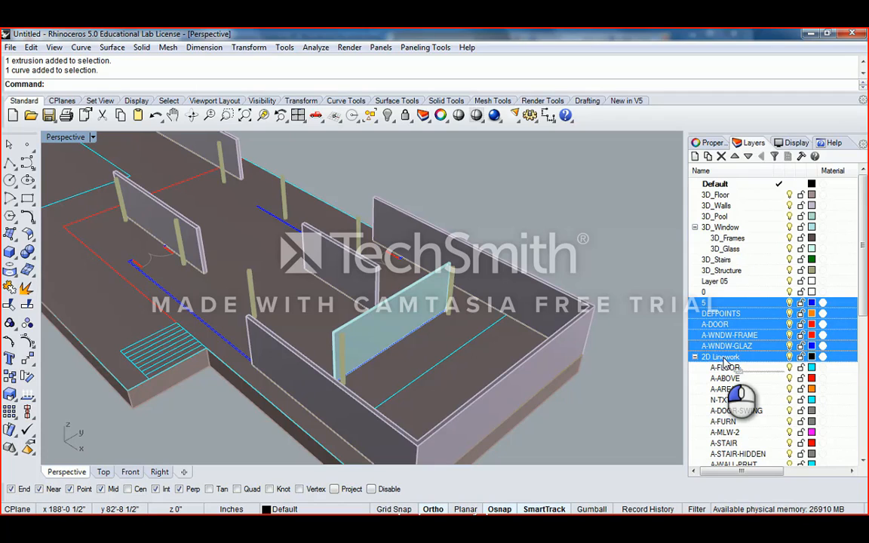
left_click(723, 360, "ctrl")
scroll(728, 355, "down", 1)
left_click(695, 325)
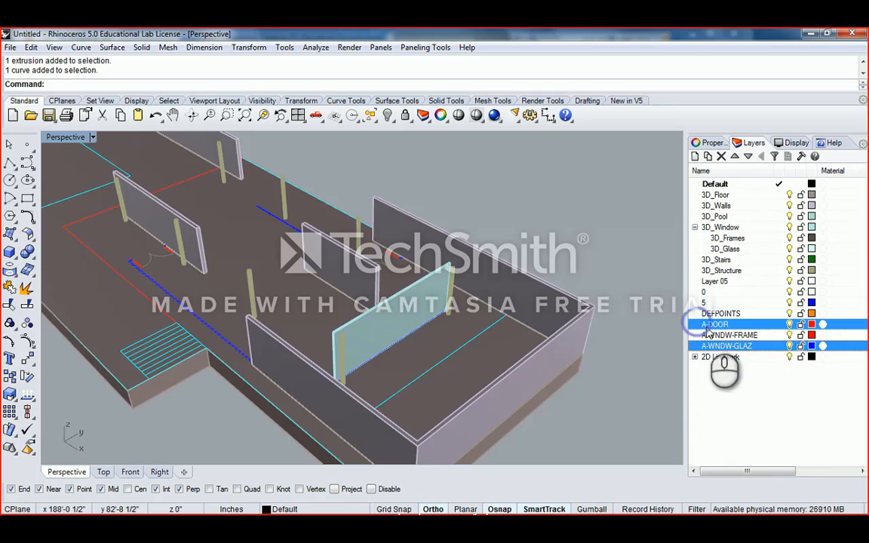
left_click(726, 345)
left_click(721, 302, "shift")
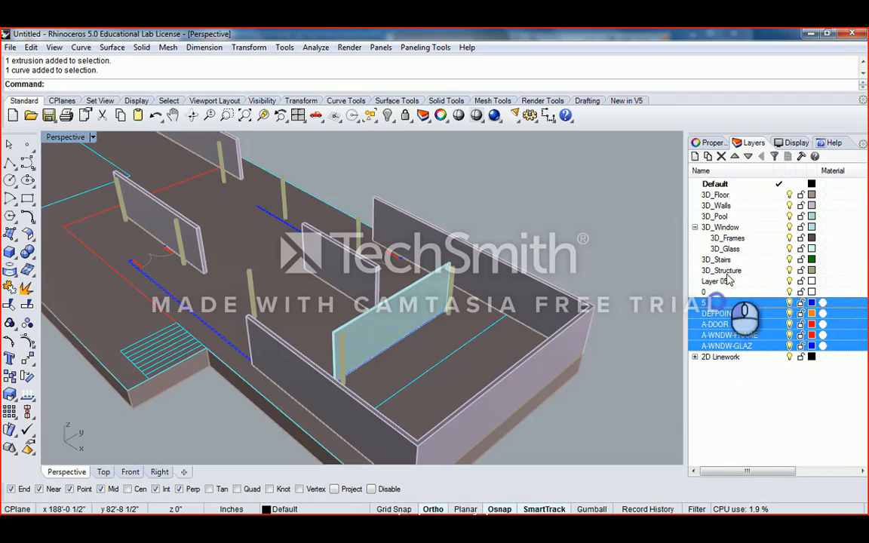
left_click_drag(720, 303, 754, 145)
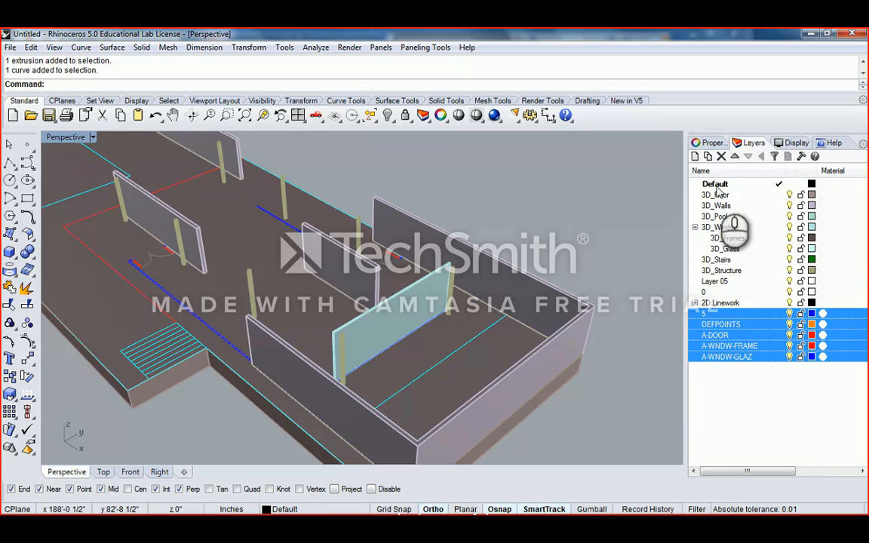
left_click(719, 304, "shift")
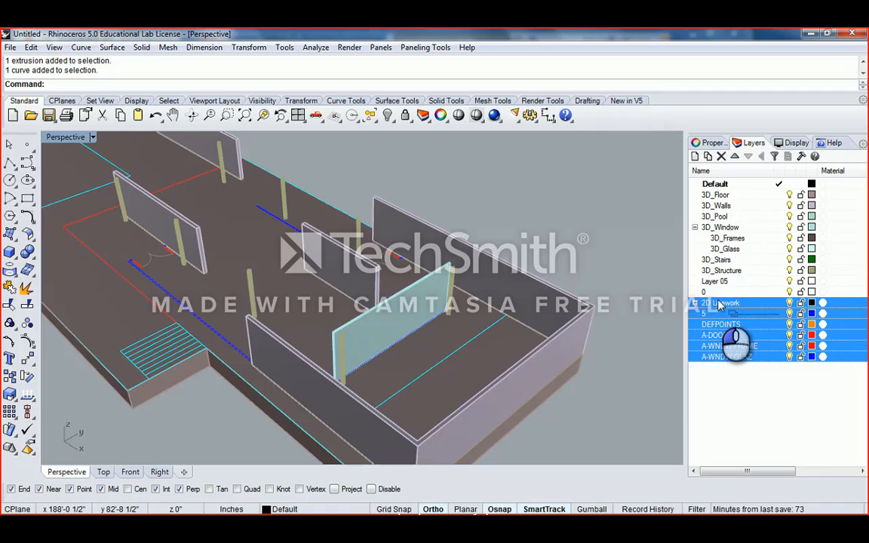
left_click_drag(719, 310, 719, 310)
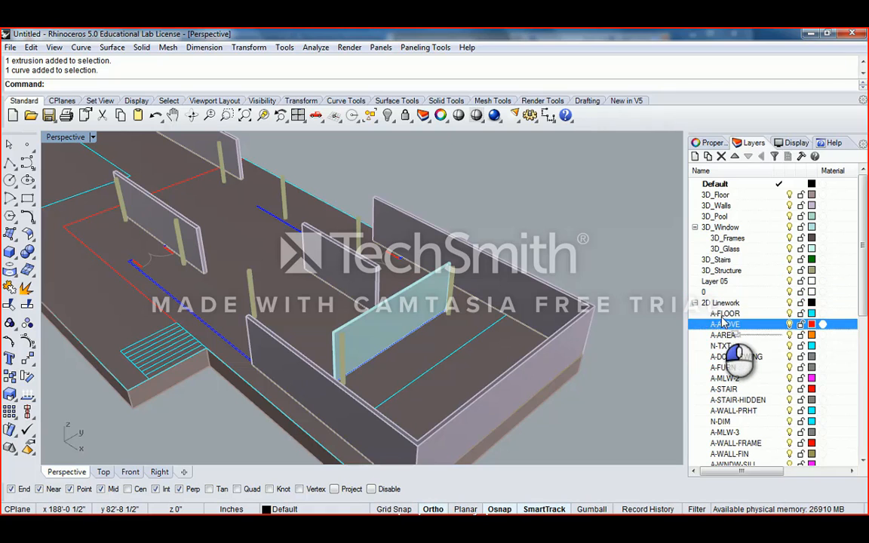
scroll(737, 351, "down", 8)
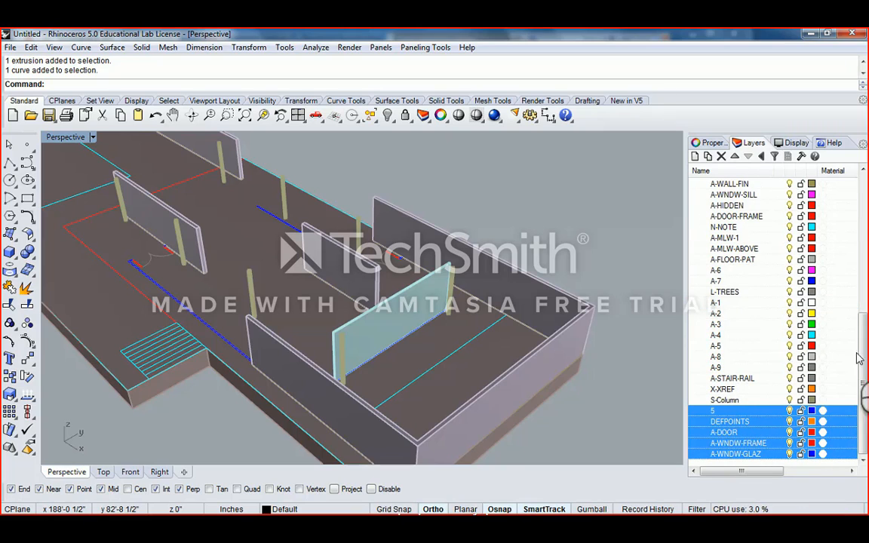
scroll(781, 287, "up", 10)
- Collapse the 2D Linework sublayers and select the glass window panel in Perspective
left_click(701, 302)
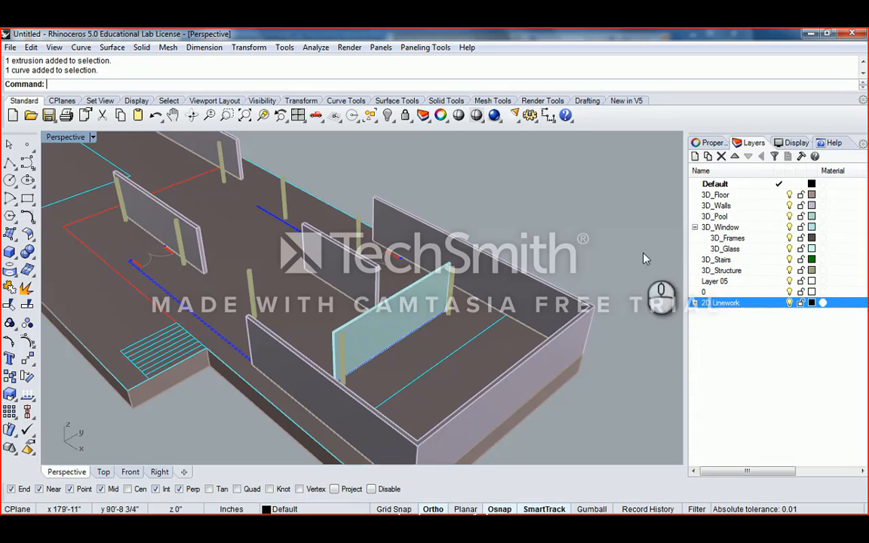
right_click_drag(462, 242, 402, 326)
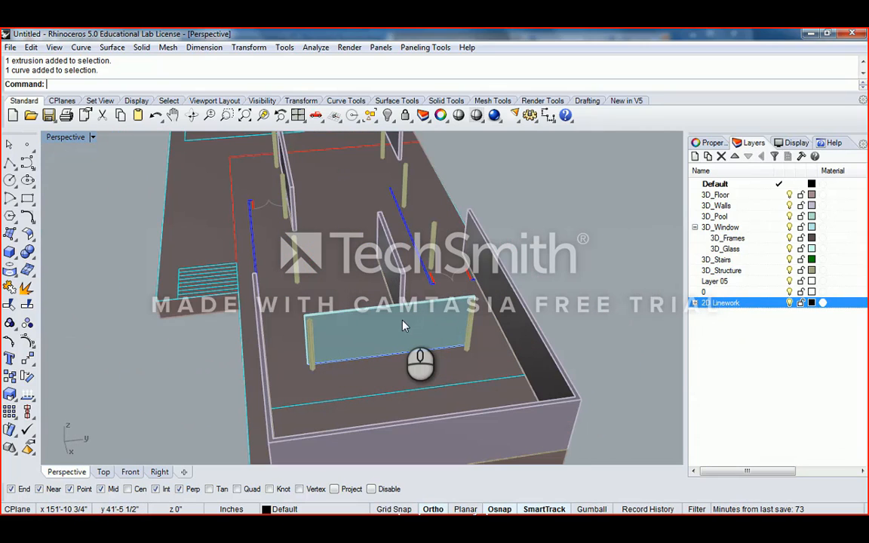
scroll(408, 328, "up", 5)
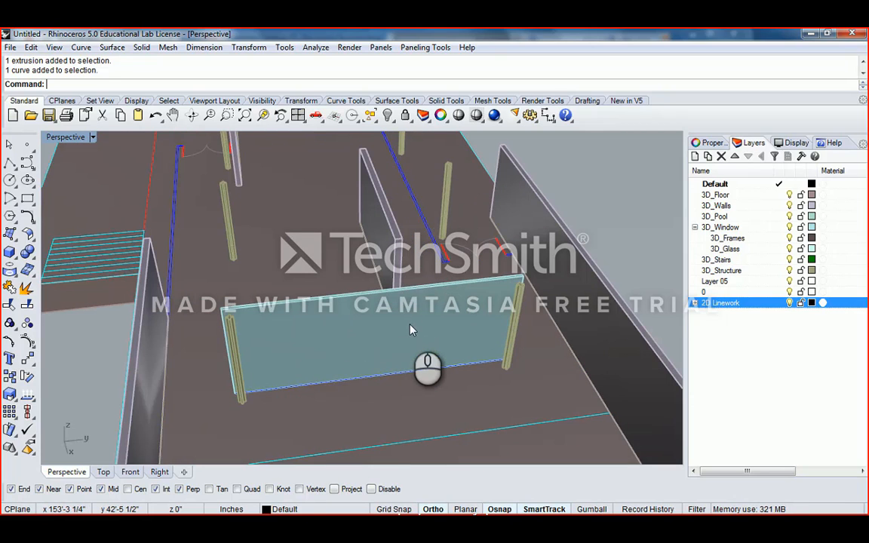
left_click(411, 330)
right_click_drag(417, 328, 423, 330)
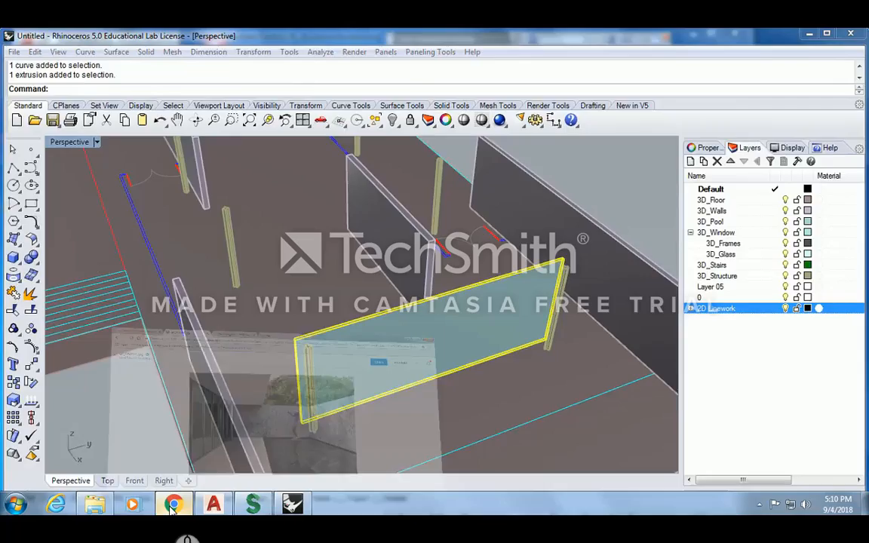
- Compare the model with the pavilion reference photo in Chrome, then minimize Chrome
left_click(172, 506)
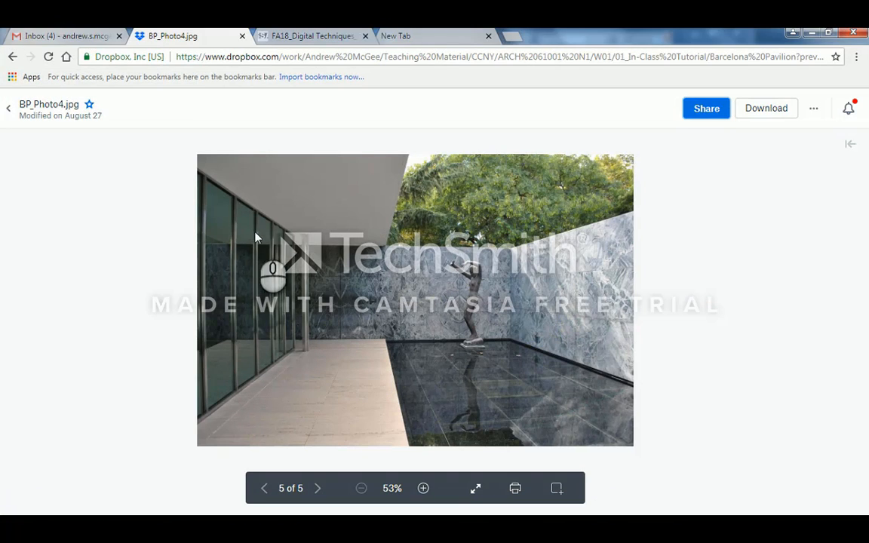
left_click(815, 31)
right_click_drag(537, 293, 490, 309)
scroll(516, 285, "down", 3)
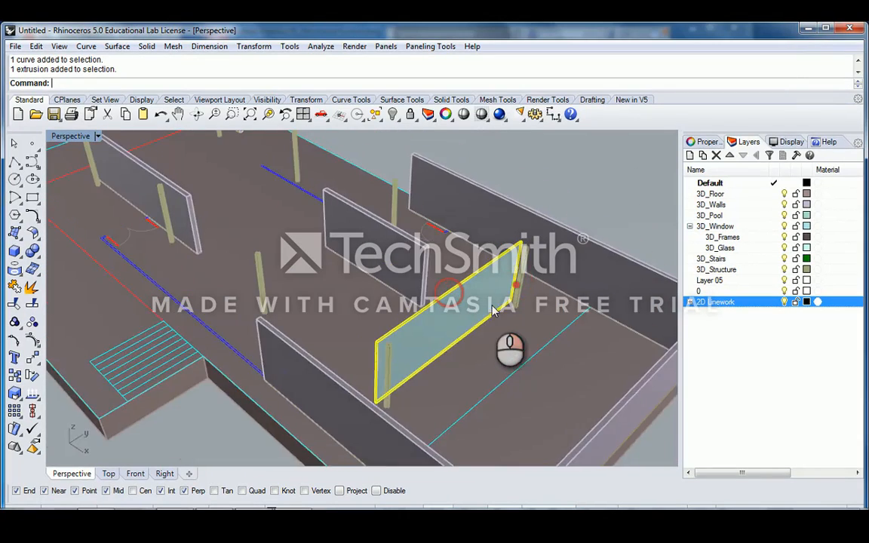
- Clear the selection, reselect the glass window panel, and open the Visibility flyout
scroll(490, 310, "up", 5)
key("Escape")
left_click(520, 240)
scroll(528, 246, "down", 3)
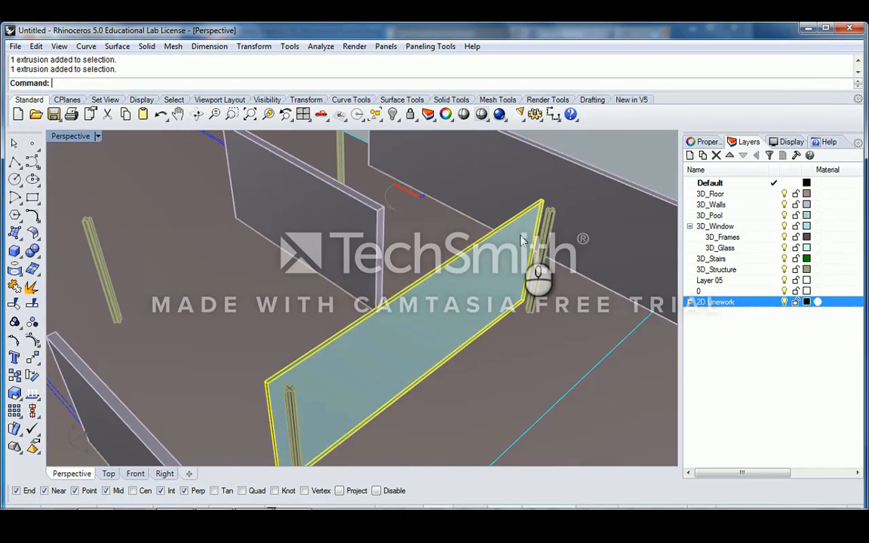
right_click_drag(540, 252, 453, 339)
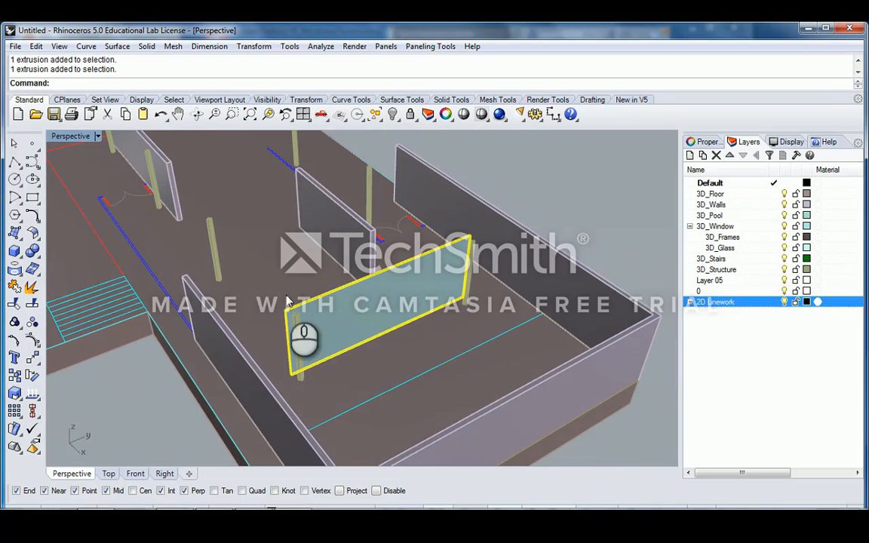
left_click(397, 121)
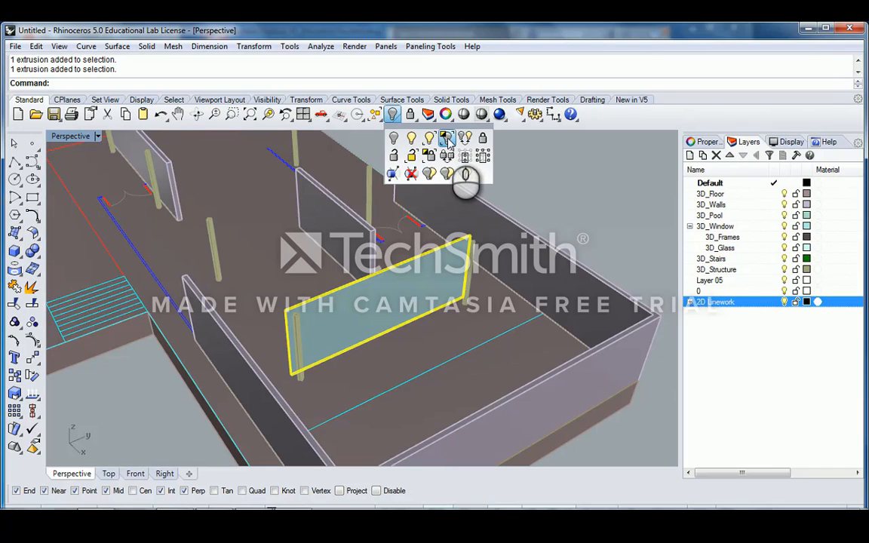
- Apply Hide Unselected to isolate the glass panel, deselect it, and keep Default as current layer
left_click(449, 140)
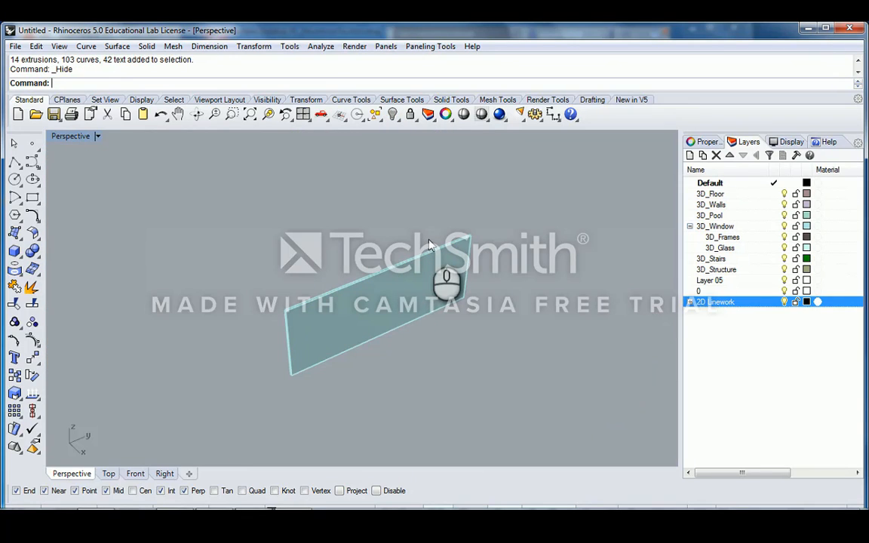
right_click_drag(429, 244, 436, 319)
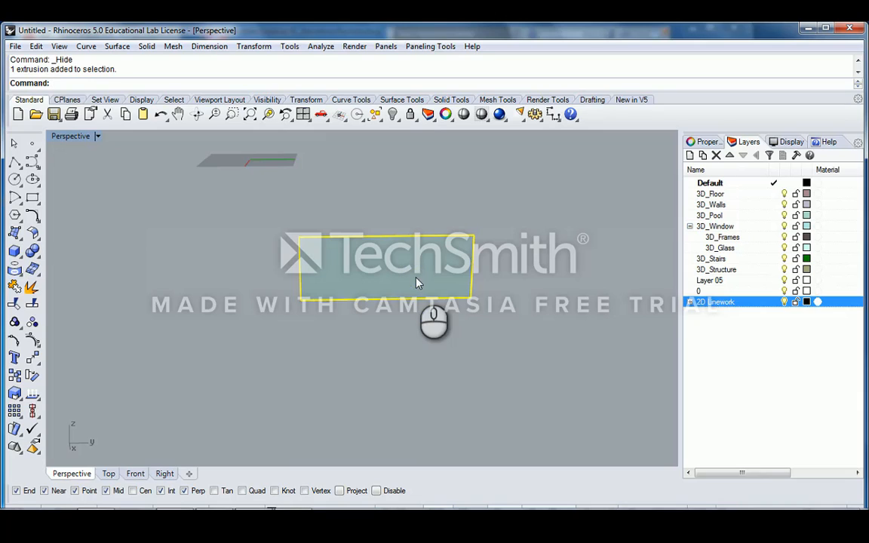
left_click(427, 222)
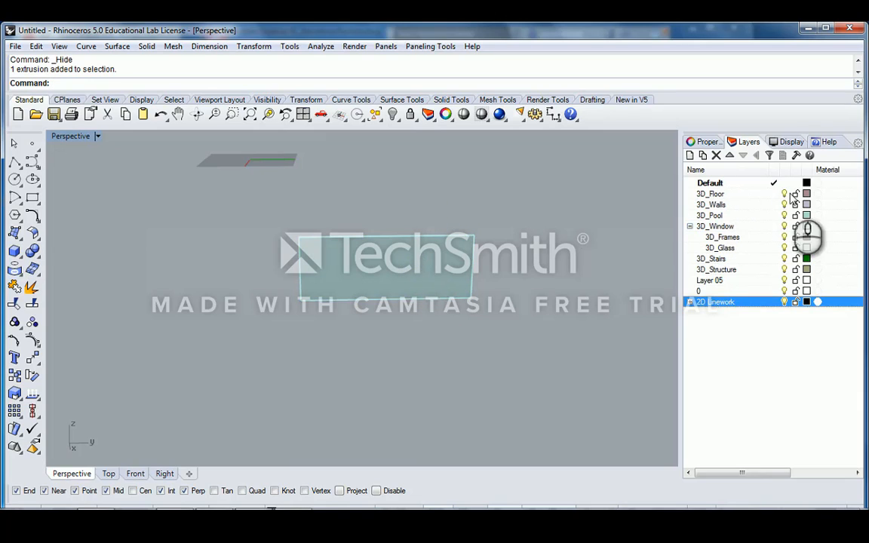
left_click(773, 194)
left_click(776, 183)
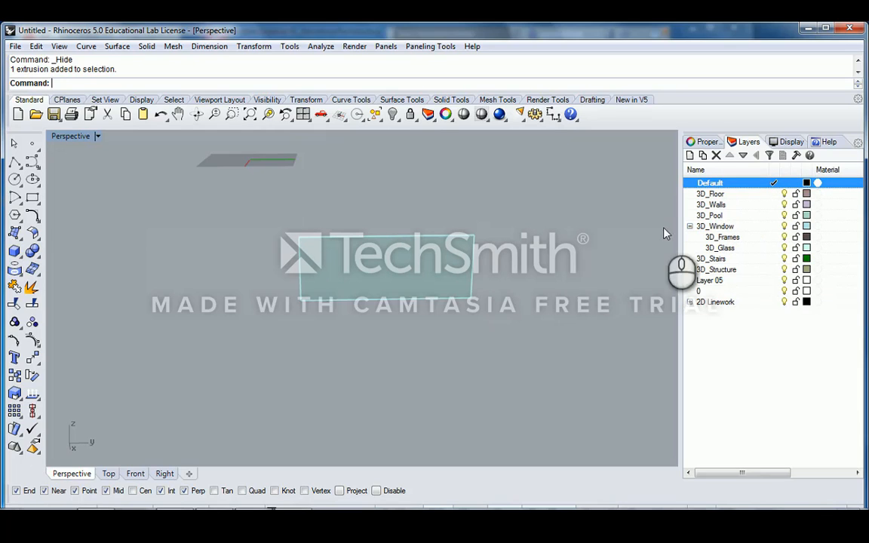
left_click(781, 303)
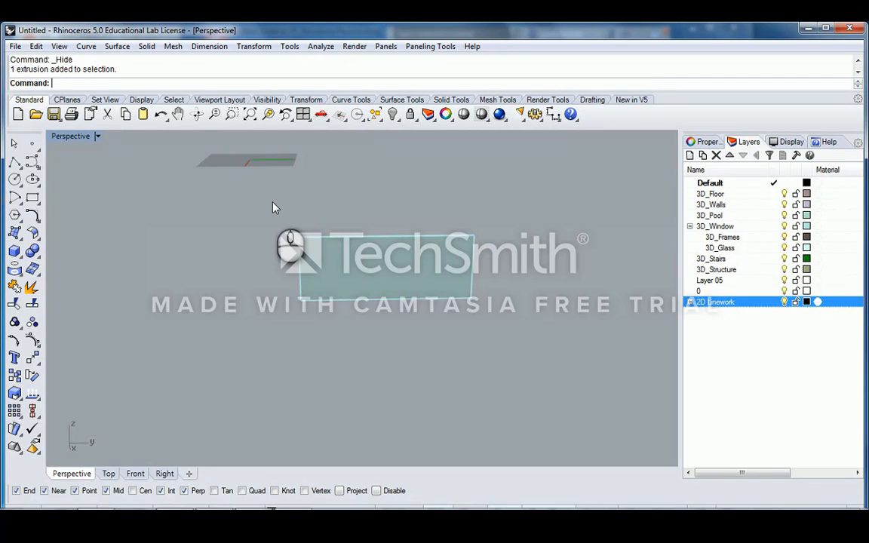
scroll(363, 238, "down", 2)
right_click_drag(363, 238, 361, 302)
scroll(361, 302, "up", 4)
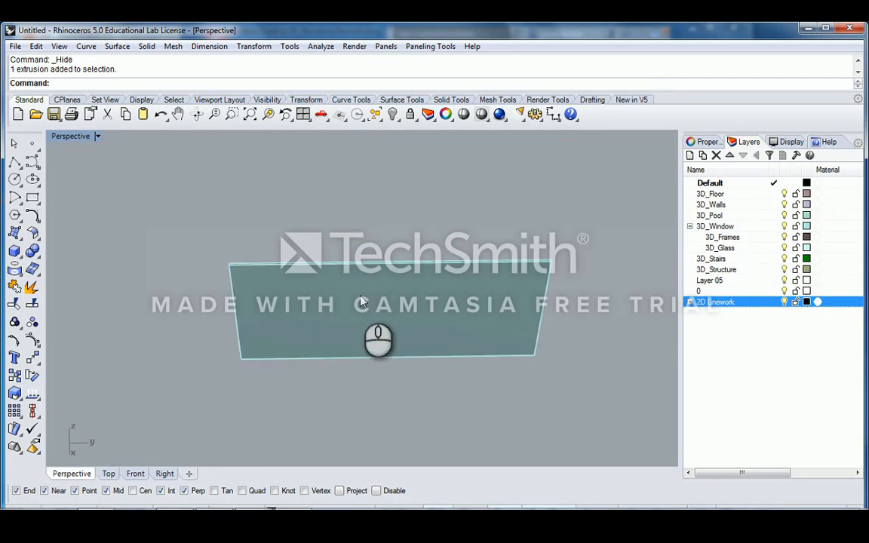
left_click(360, 295)
right_click_drag(459, 296, 422, 266)
left_click(481, 239)
right_click_drag(398, 201, 412, 228)
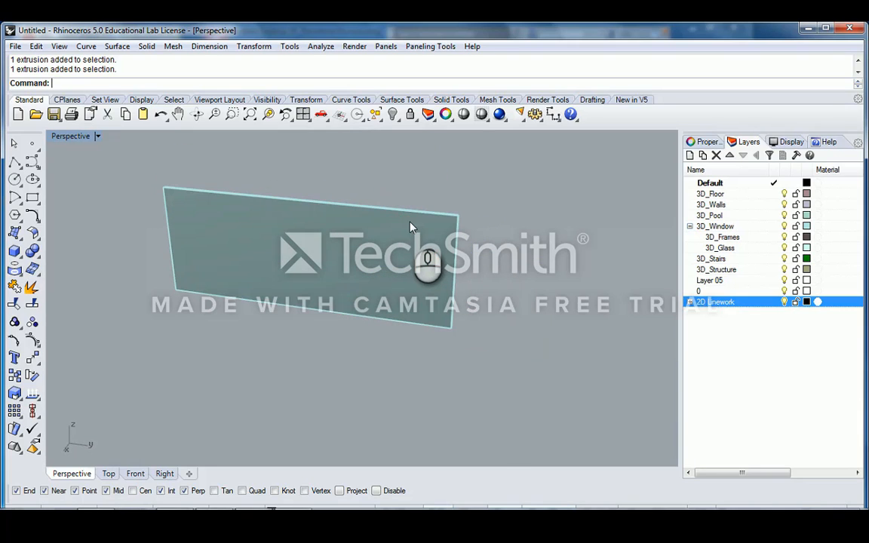
right_click_drag(410, 226, 461, 241)
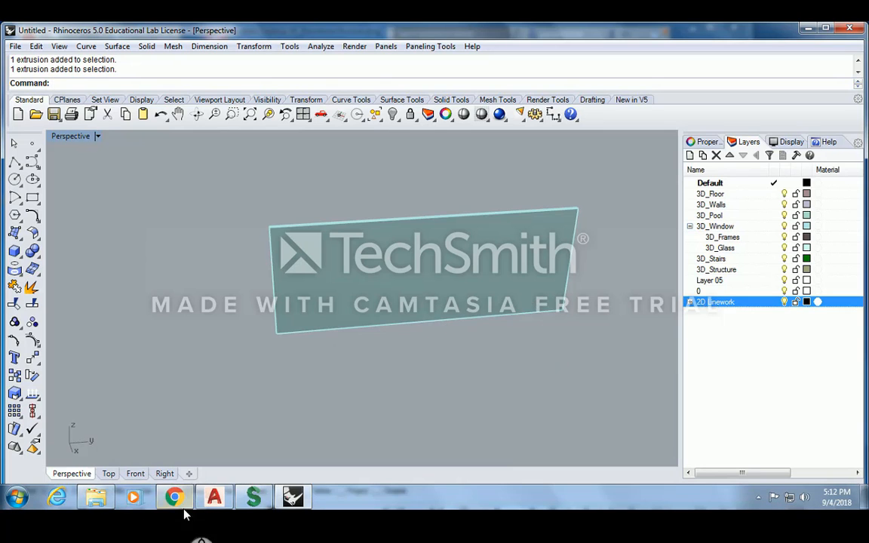
left_click(180, 504)
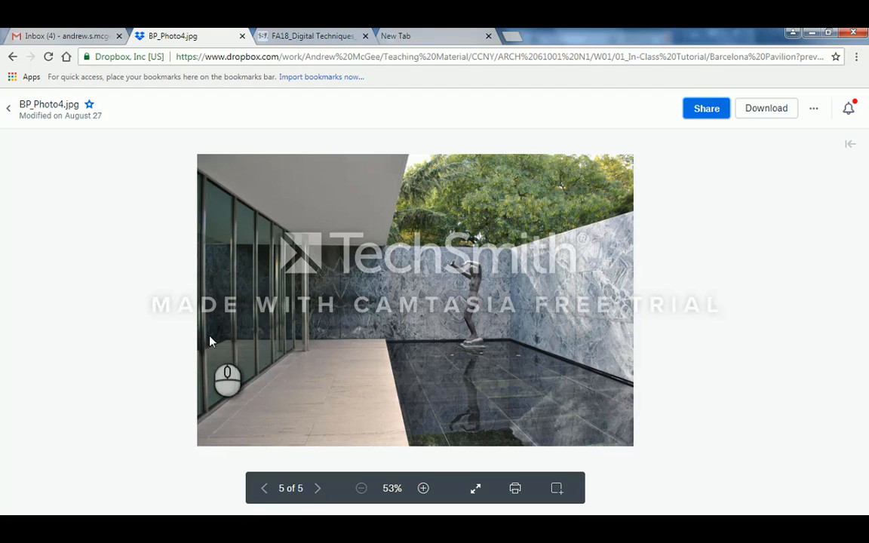
- Close the reference photo, select the glass panel and run Divide
left_click(812, 33)
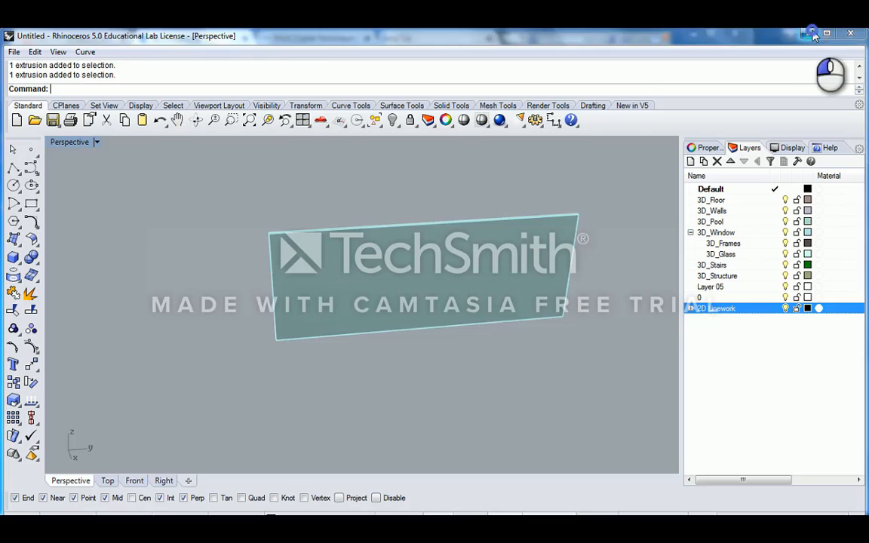
right_click_drag(445, 261, 418, 288)
left_click(419, 288)
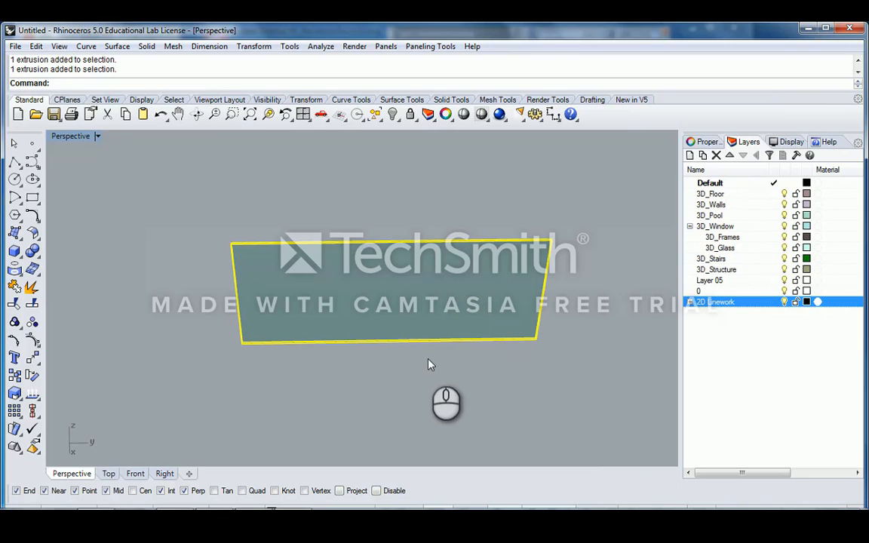
type("Divide")
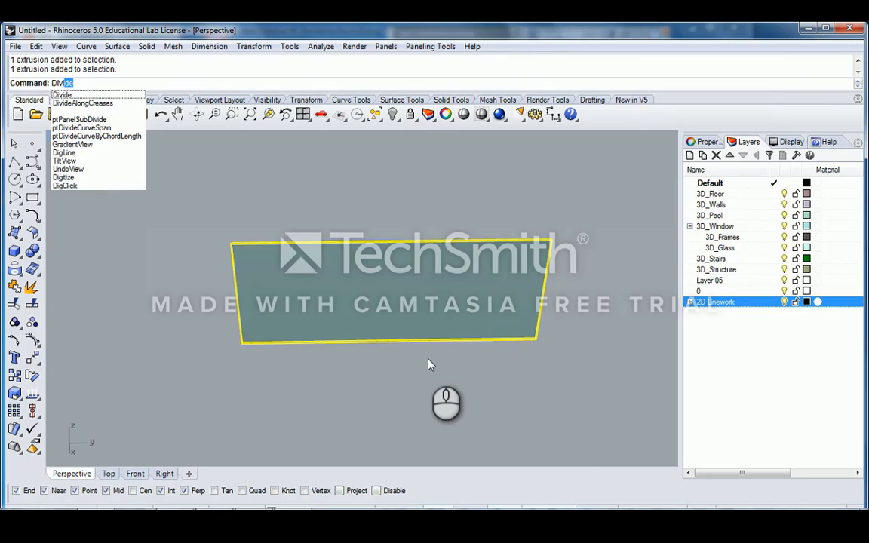
key("Return")
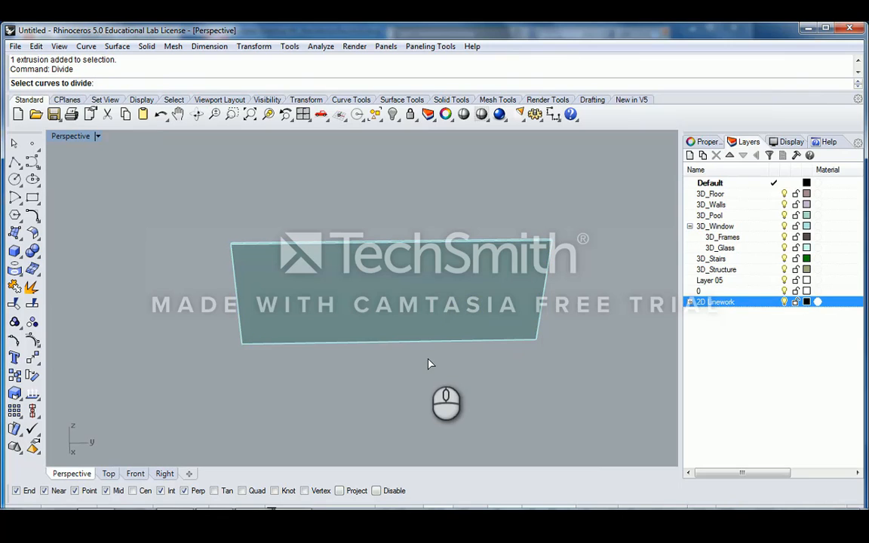
- Pick the panel's bottom edge as the curve to divide and choose the Length option
right_click_drag(314, 315, 349, 346)
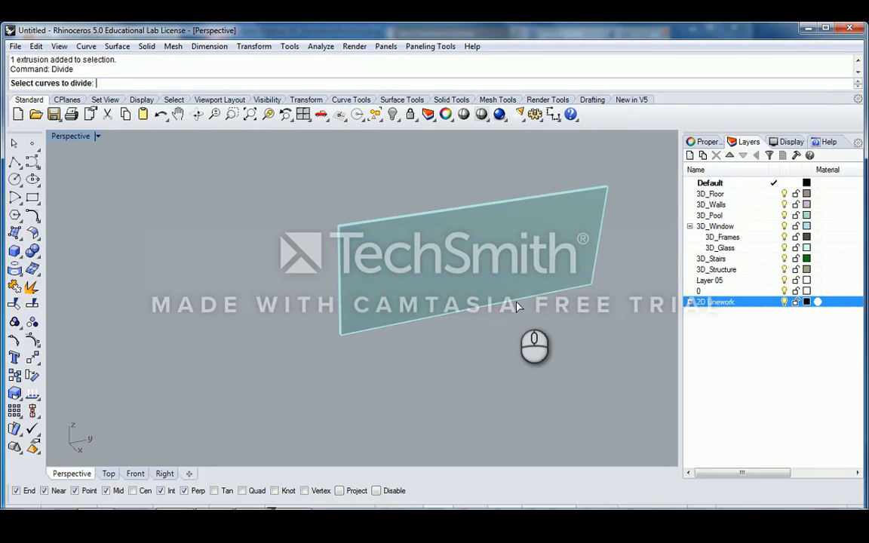
right_click_drag(502, 298, 409, 350)
left_click(407, 337)
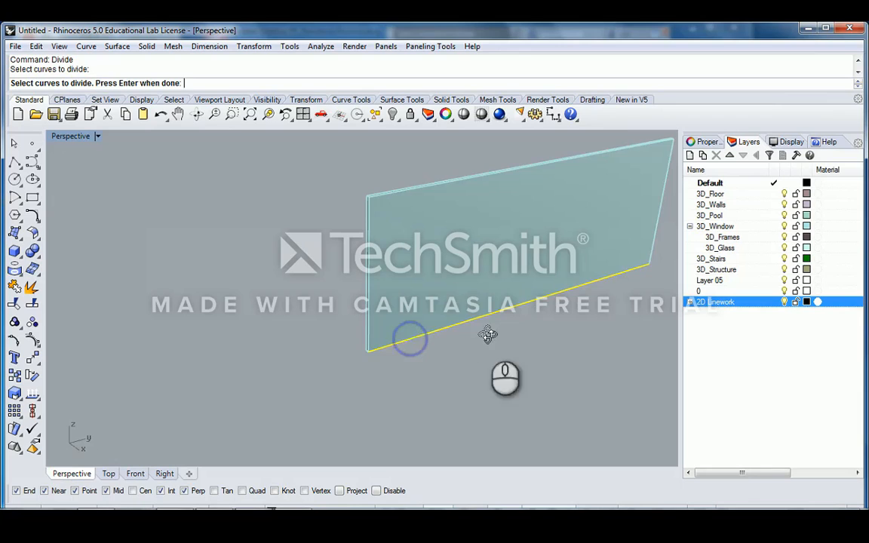
right_click_drag(482, 330, 350, 328)
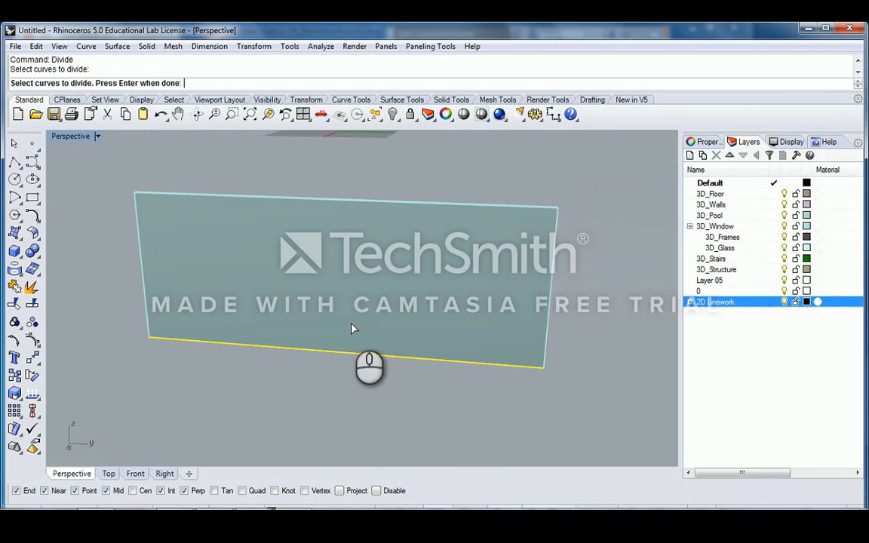
right_click(352, 329)
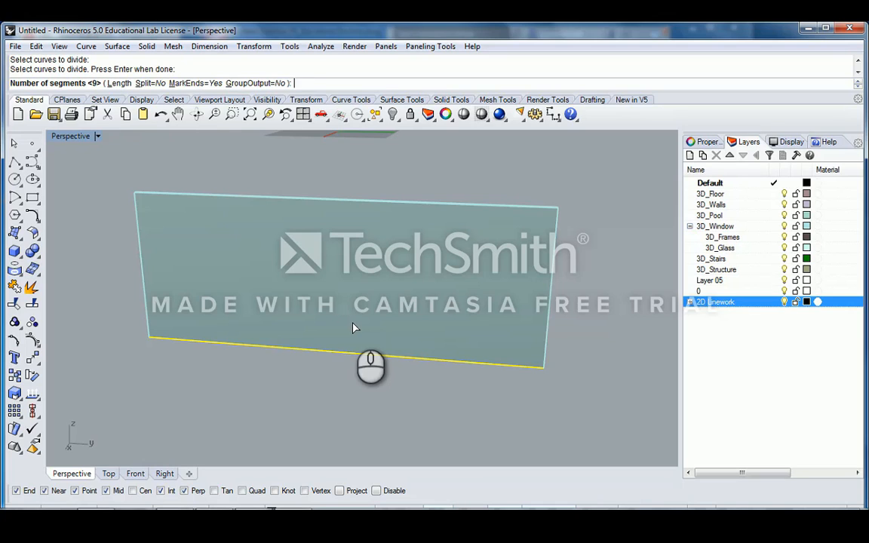
right_click_drag(354, 326, 390, 324)
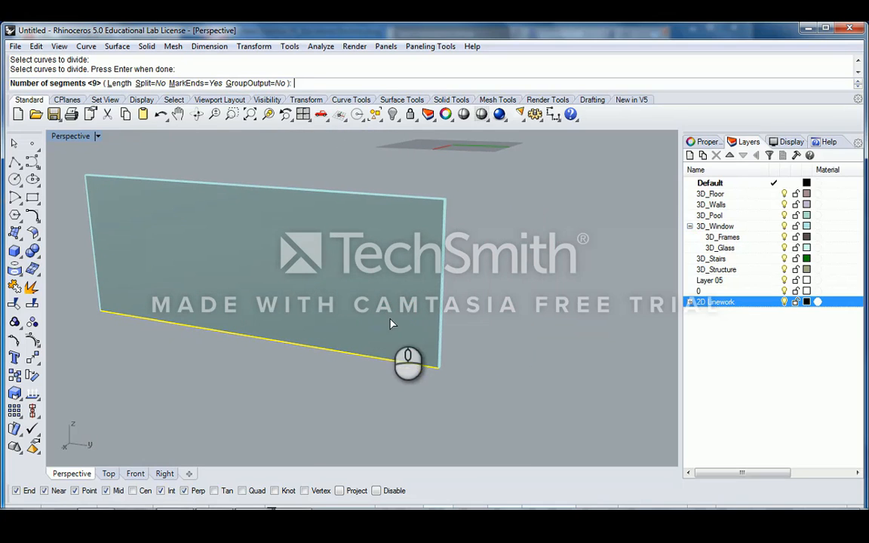
right_click_drag(342, 305, 329, 296)
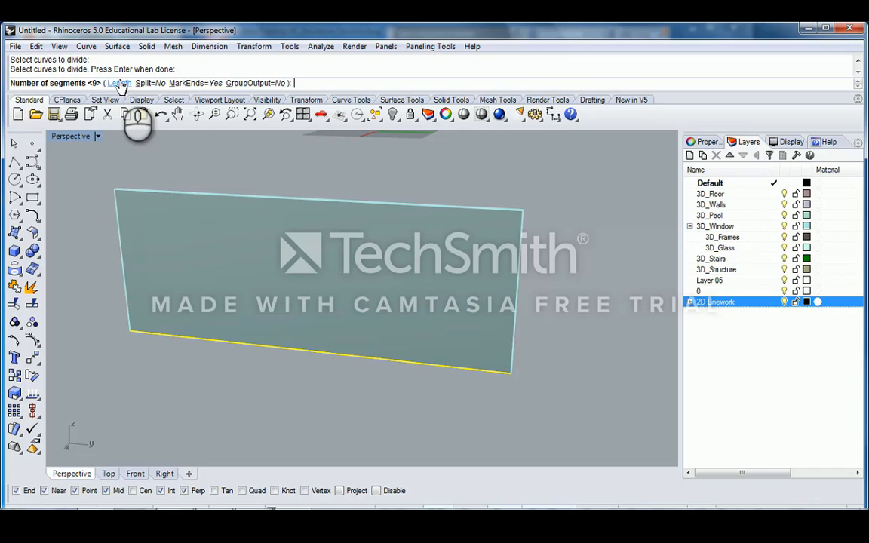
left_click(119, 84)
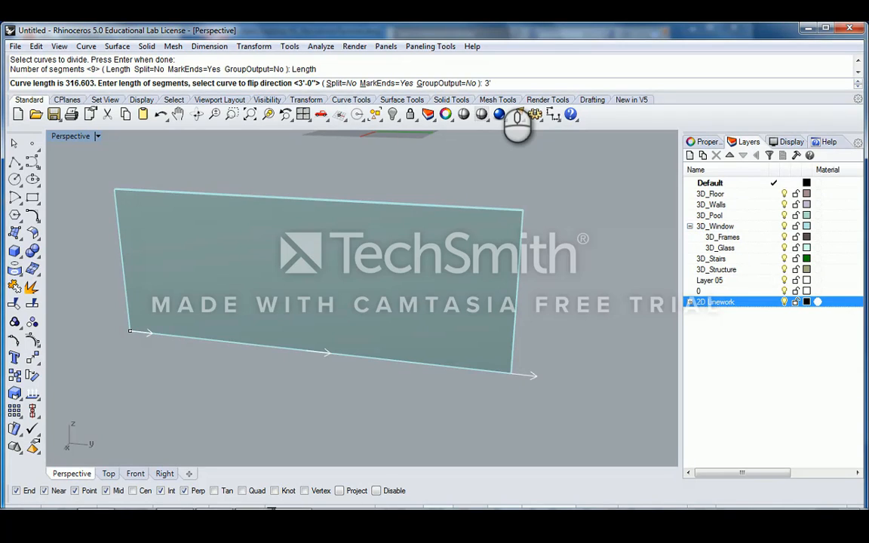
- Accept the 3' length and measure the division point spacing with Distance
key("Return")
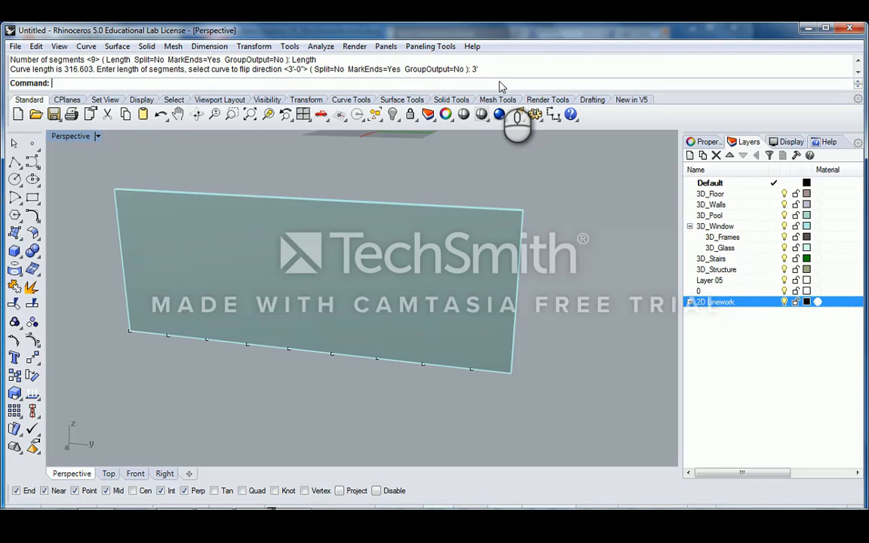
right_click_drag(151, 306, 286, 307)
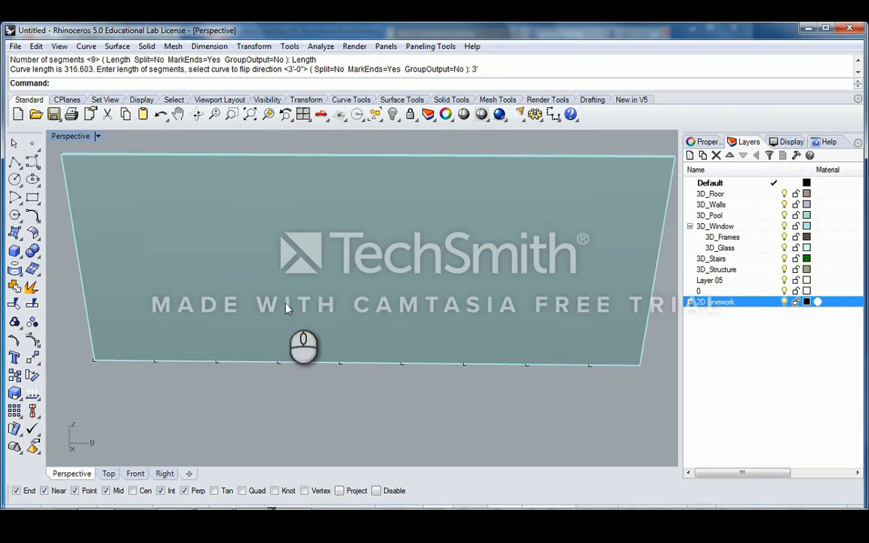
type("Distance")
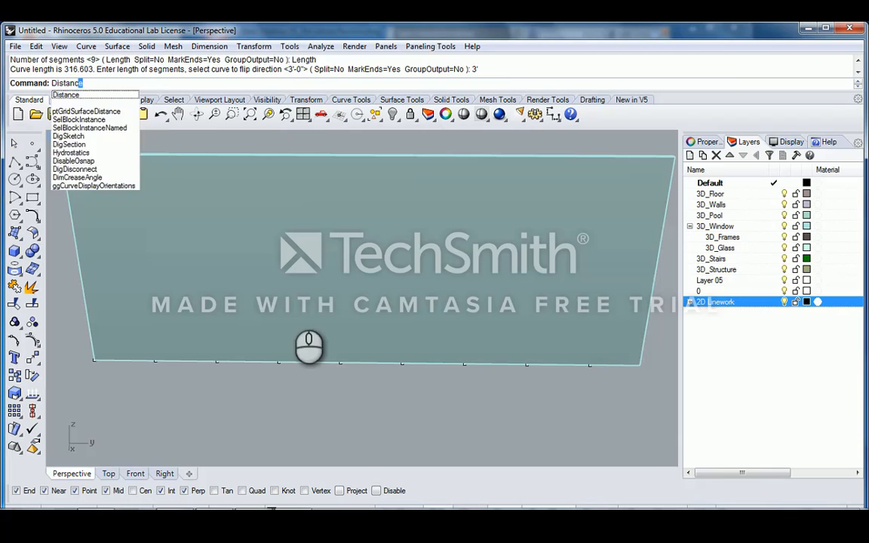
key("Return")
left_click(95, 361)
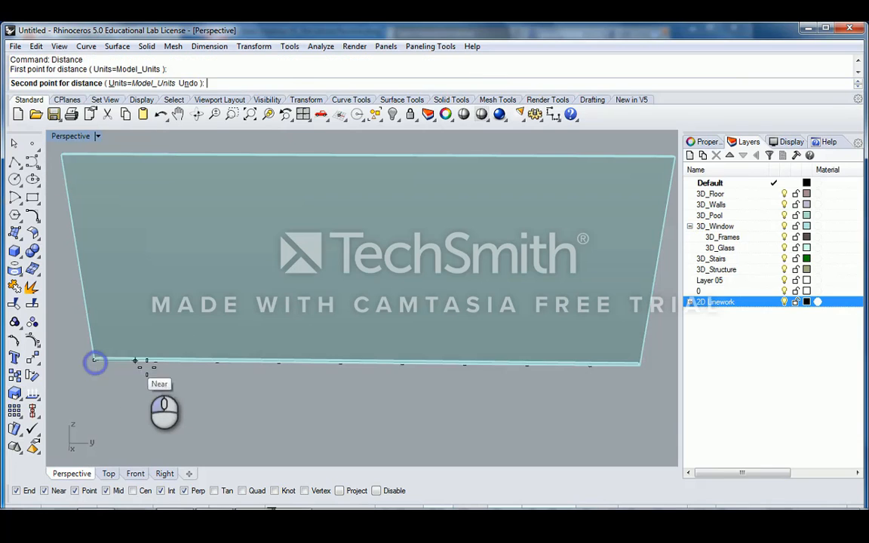
left_click(157, 367)
- Measure the leftover from the last division point to the bottom edge's end
scroll(193, 370, "down", 4)
right_click_drag(316, 368, 271, 368, "shift")
scroll(414, 372, "up", 8)
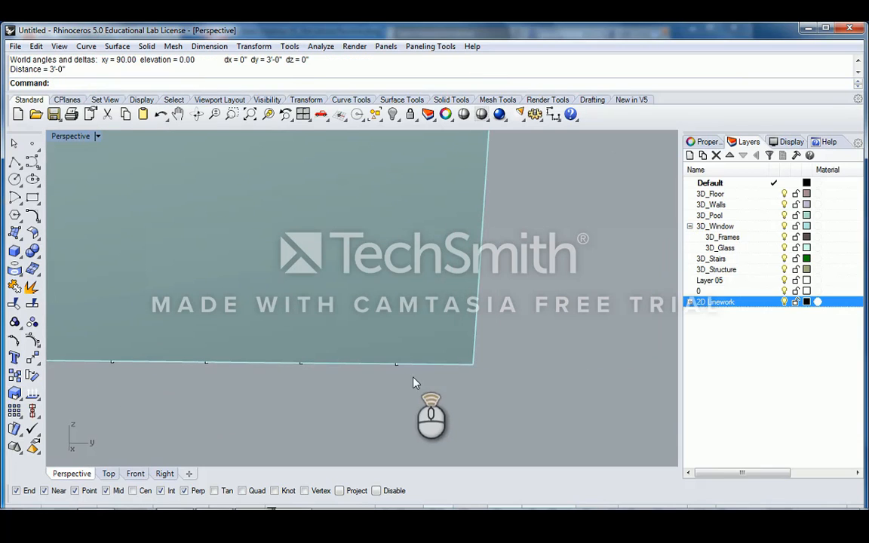
key("Return")
left_click(399, 366)
left_click(470, 366)
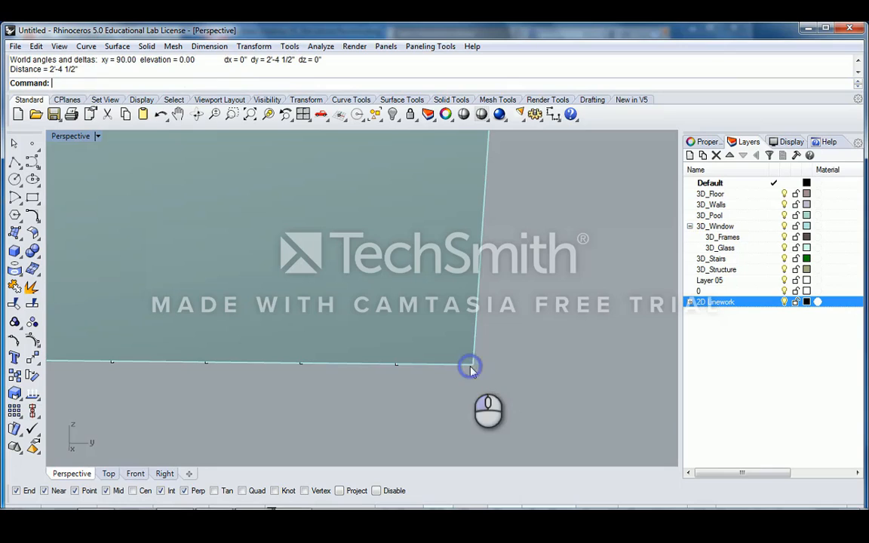
- Window-select the nine division points along the bottom edge and delete them
scroll(442, 355, "down", 8)
right_click_drag(376, 303, 445, 311, "shift")
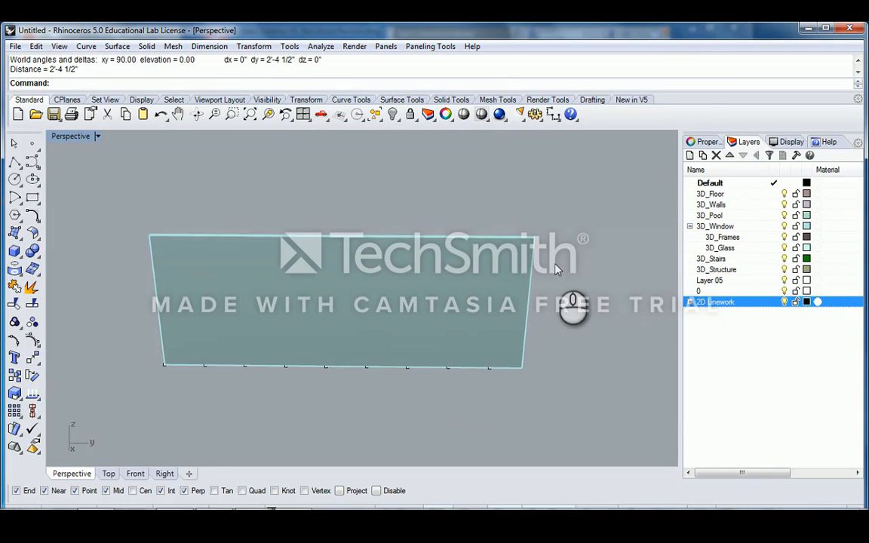
right_click_drag(446, 398, 442, 380, "shift")
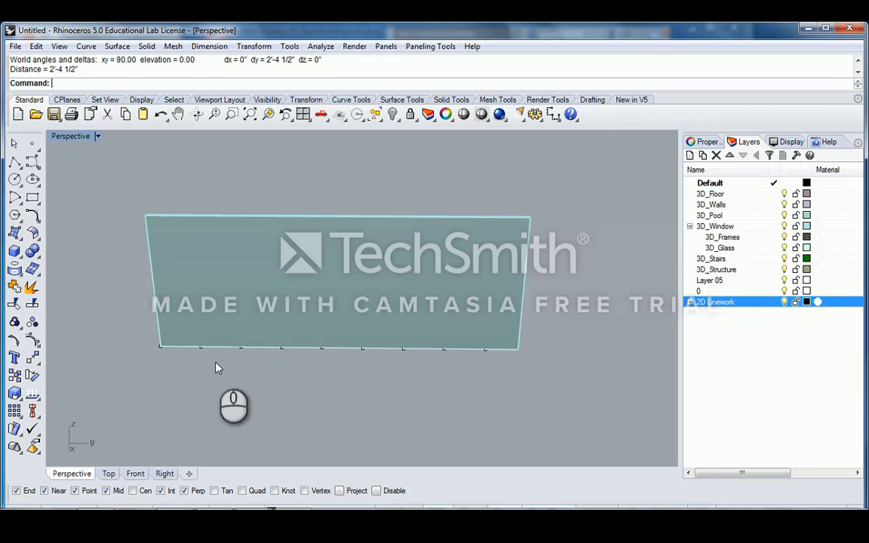
left_click_drag(137, 329, 520, 376)
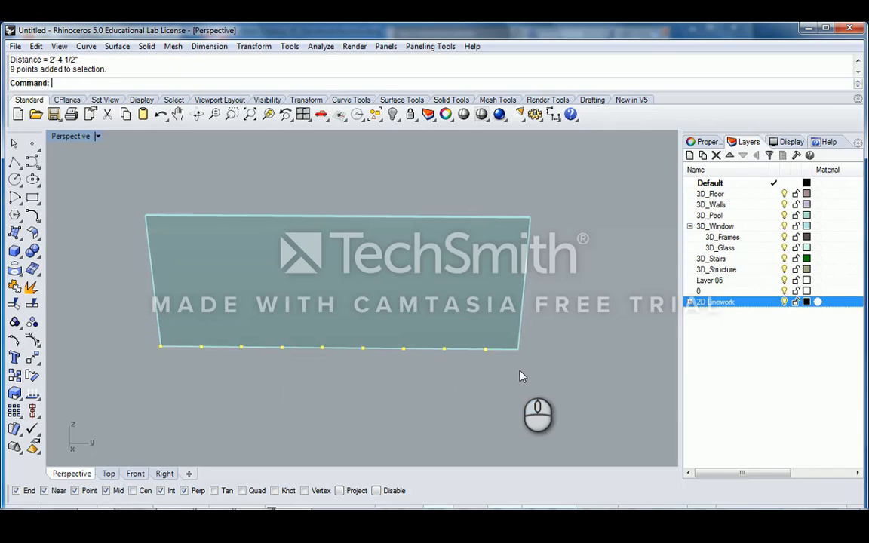
key("Delete")
- Run Div on the glass panel's bottom edge and accept the default 9 segments
type("Di")
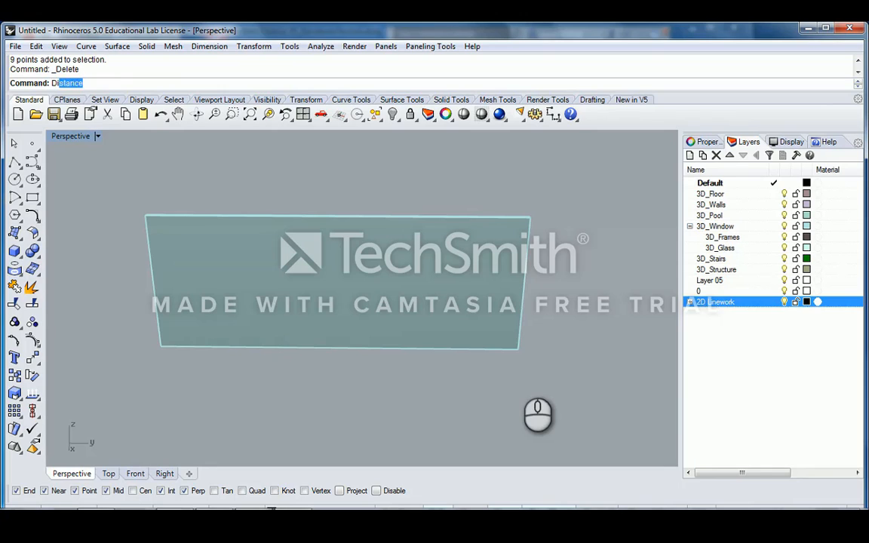
type("v")
key("Return")
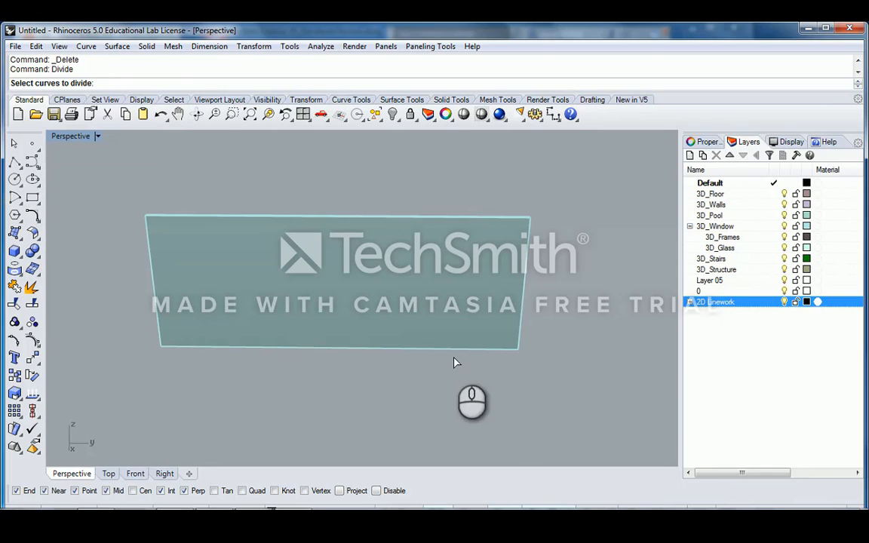
left_click(468, 349)
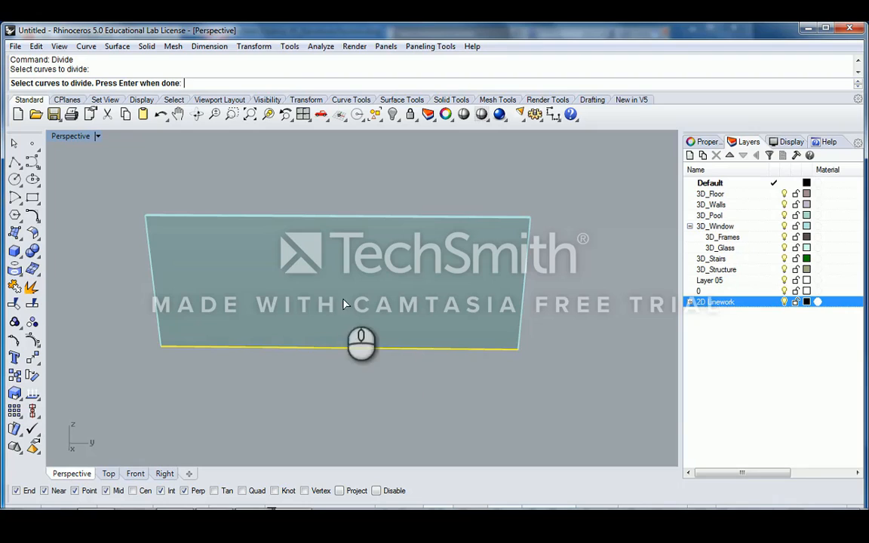
key("Return")
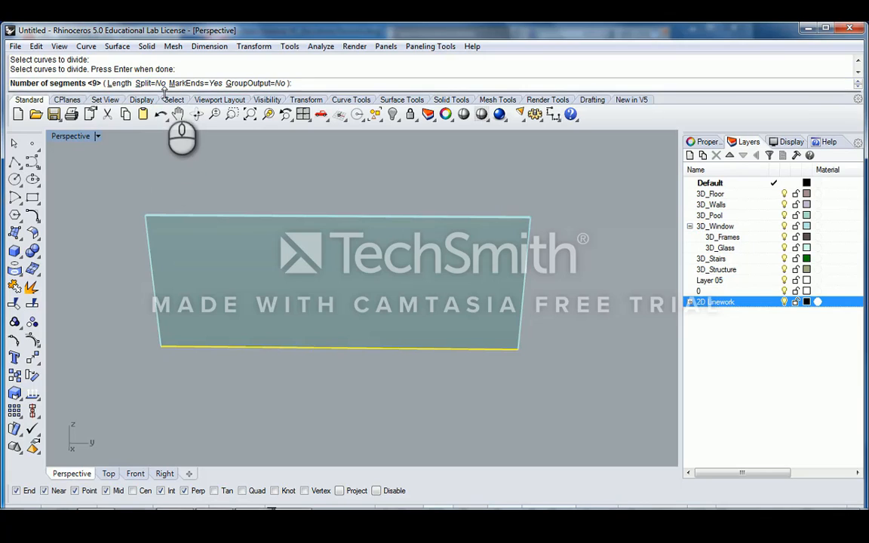
right_click(302, 300)
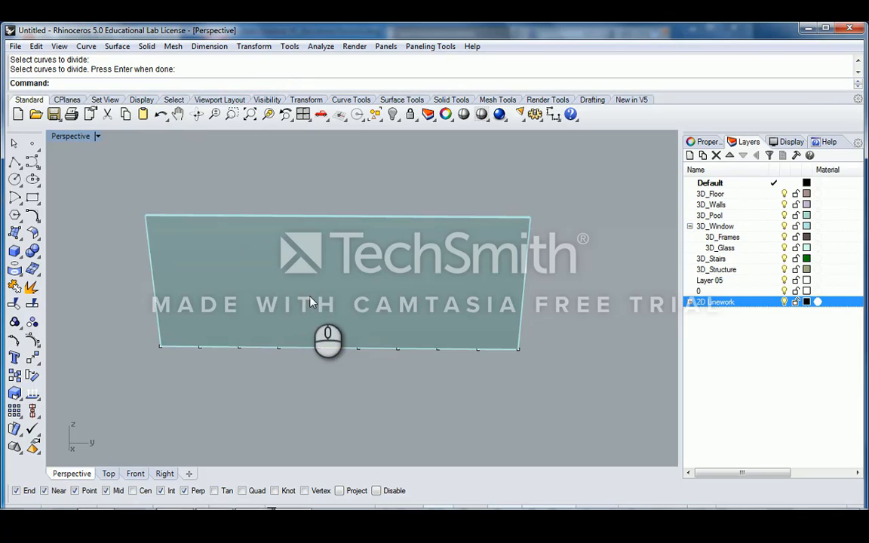
scroll(332, 325, "down", 2)
scroll(325, 325, "up", 2)
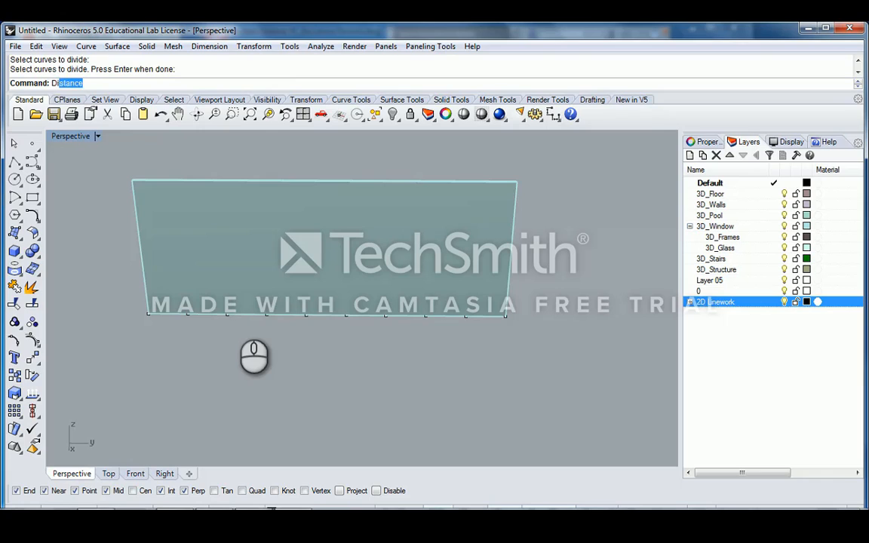
type("Di")
key("Return")
scroll(227, 354, "up", 2)
left_click(134, 308)
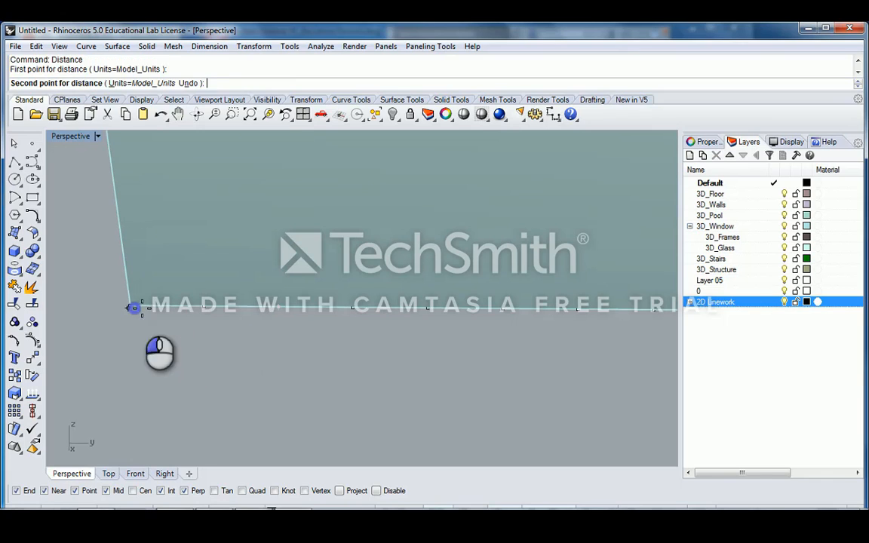
left_click(210, 311)
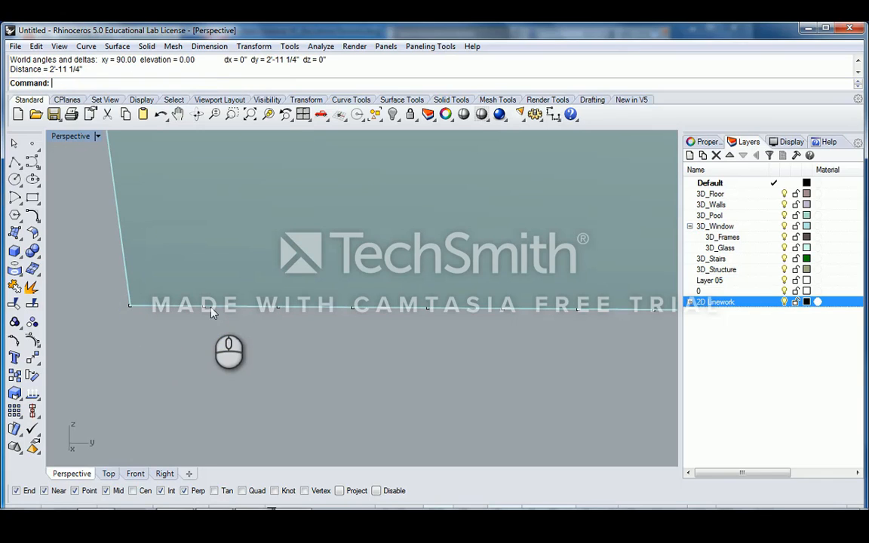
scroll(212, 312, "down", 8)
right_click_drag(414, 326, 375, 331, "shift")
scroll(376, 331, "up", 4)
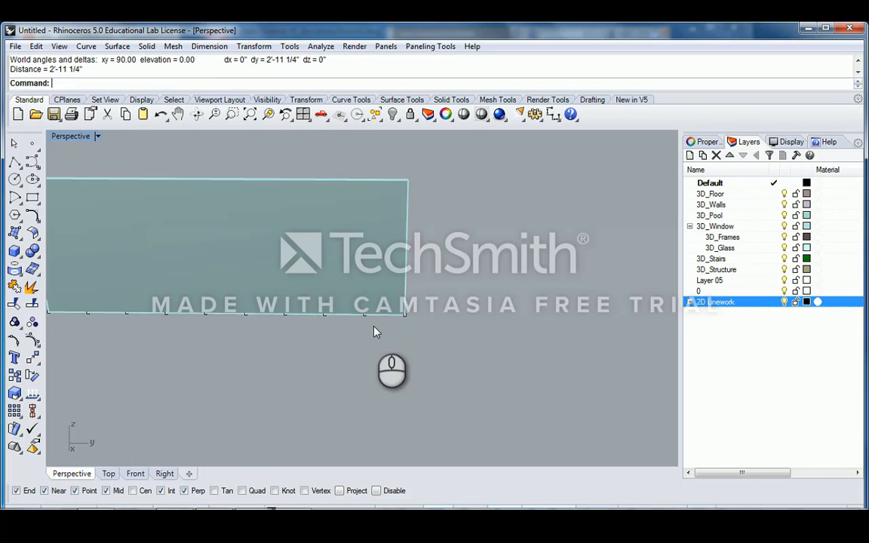
scroll(375, 329, "down", 2)
right_click_drag(224, 323, 279, 321, "shift")
right_click_drag(379, 323, 413, 311)
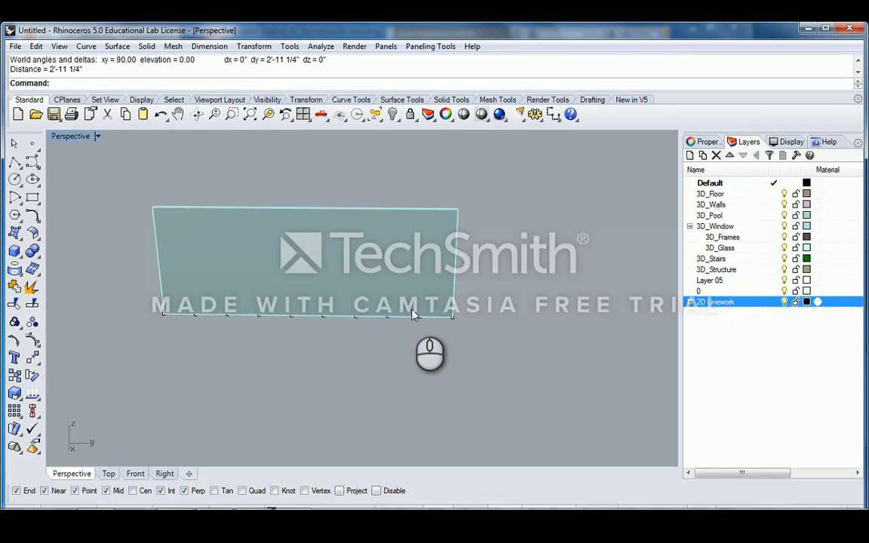
right_click_drag(425, 291, 337, 287)
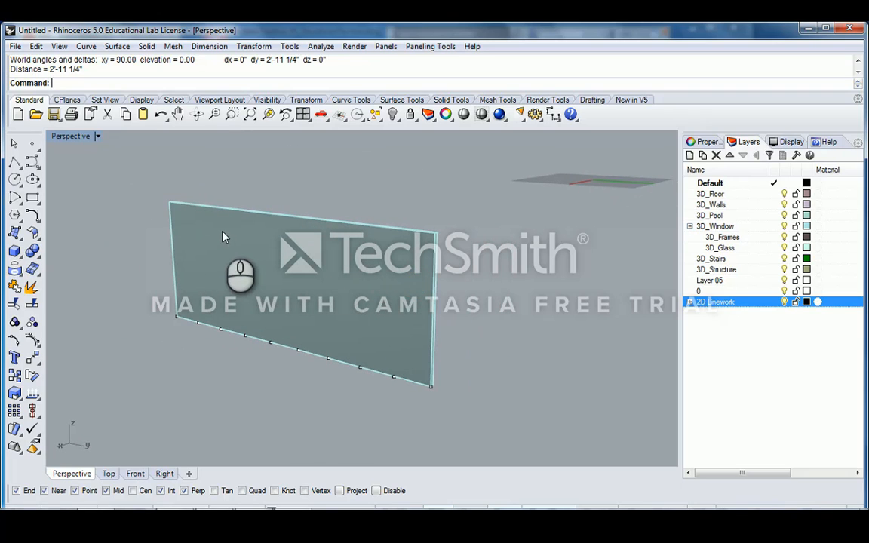
right_click_drag(223, 237, 398, 293)
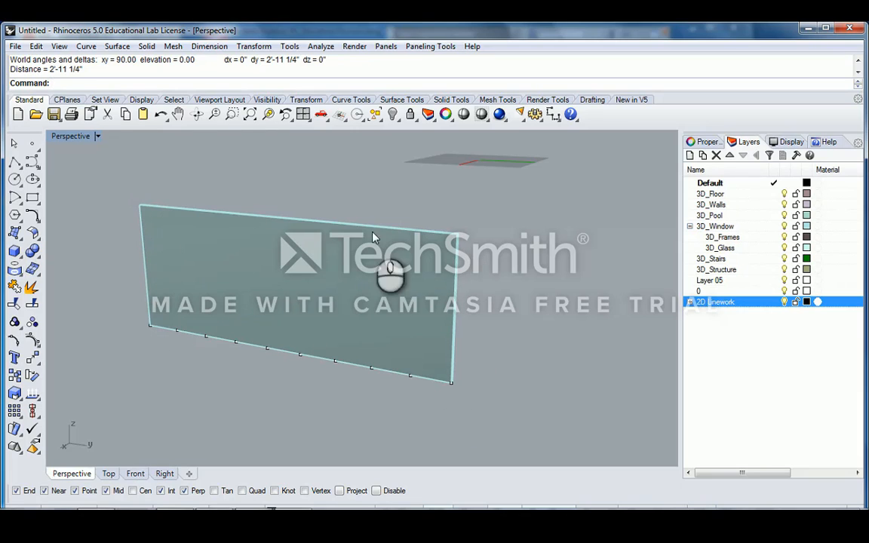
right_click_drag(457, 340, 412, 302)
- Duplicate the glass pane's face border as one outline curve with DupFaceBorder
left_click(385, 266)
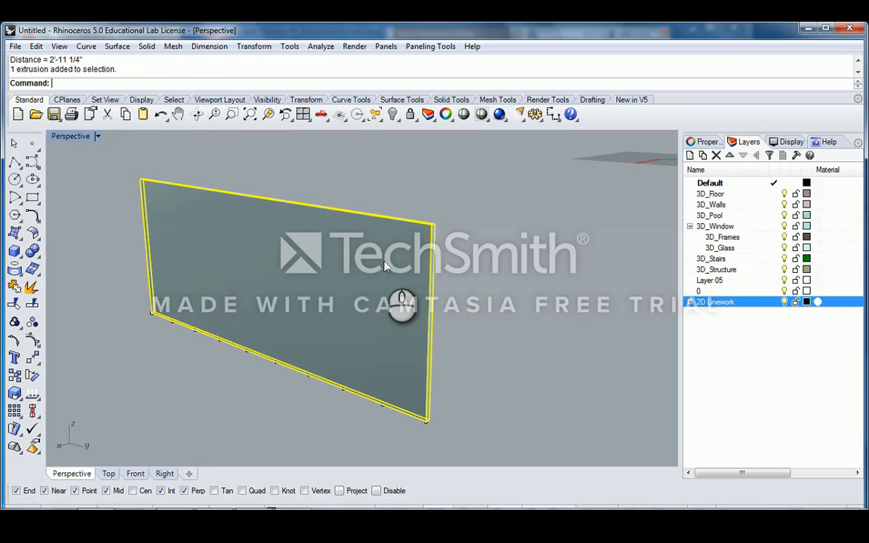
type("DupFaceBorder")
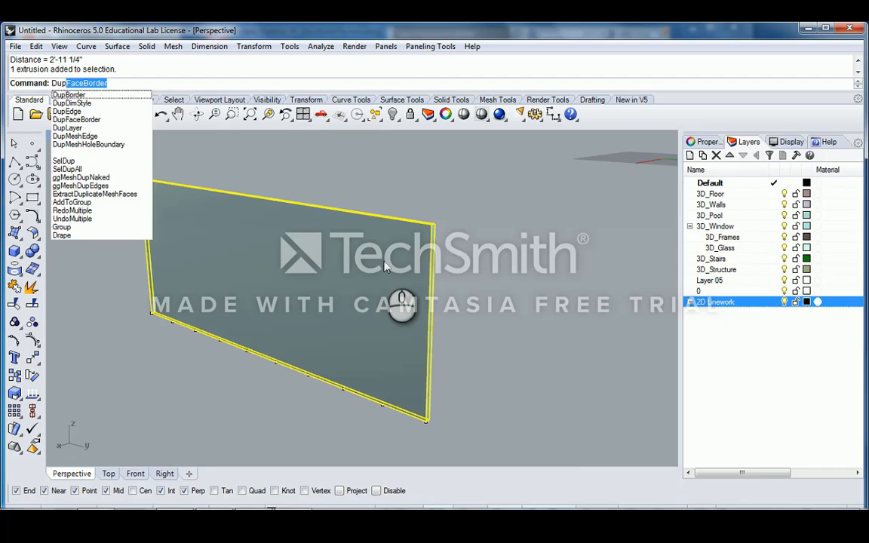
key("Return")
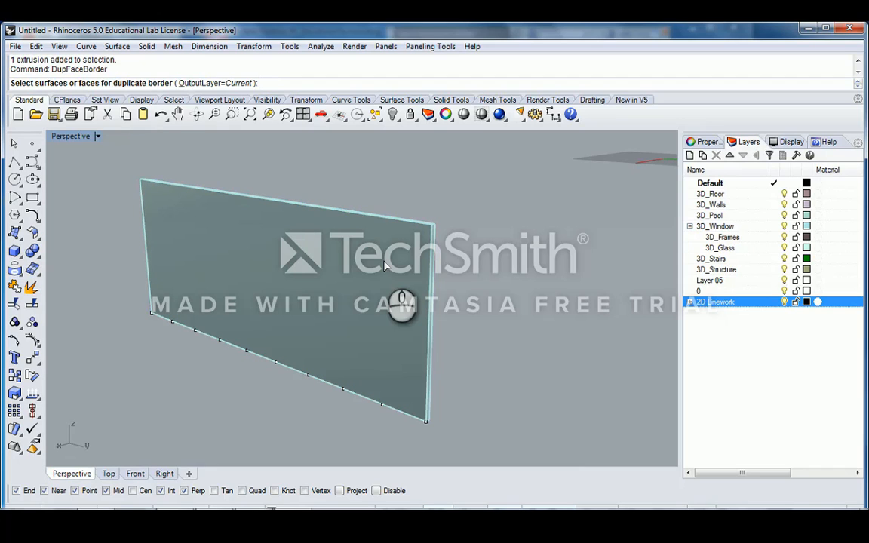
right_click_drag(243, 215, 355, 248)
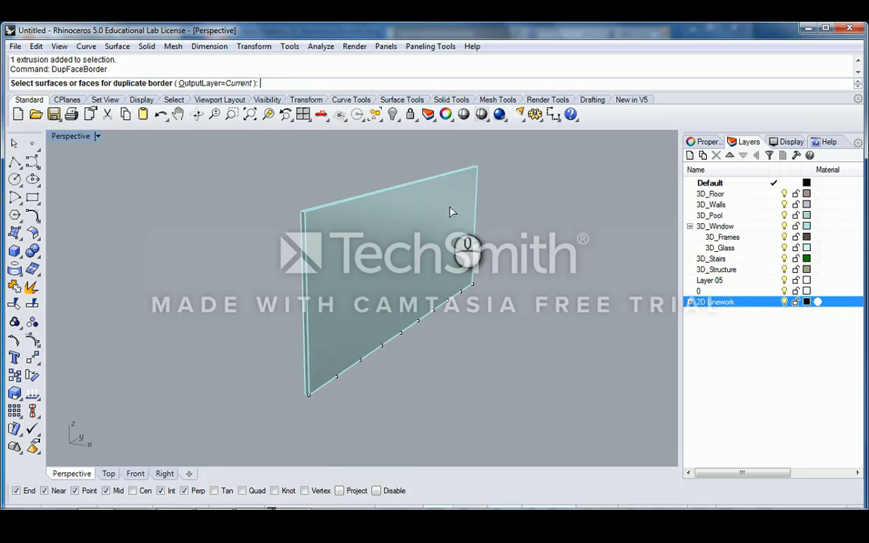
right_click_drag(373, 195, 323, 252)
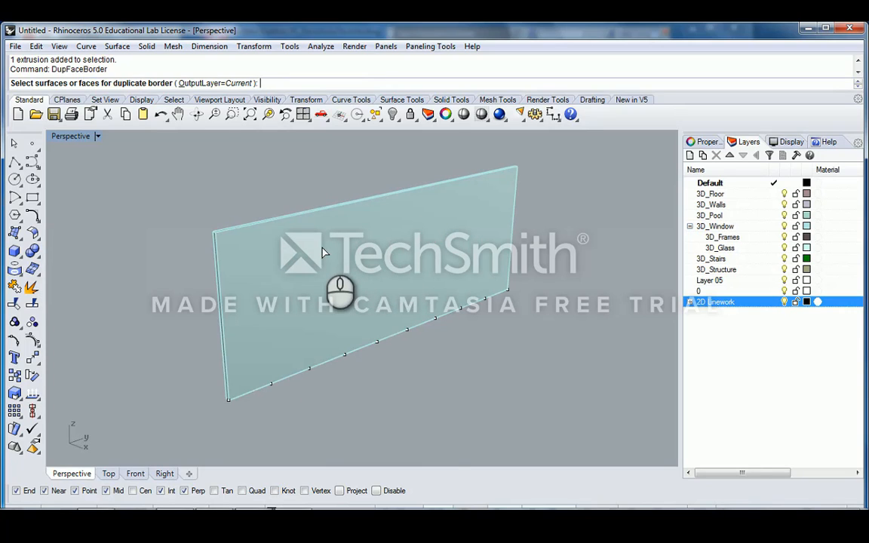
left_click(323, 252)
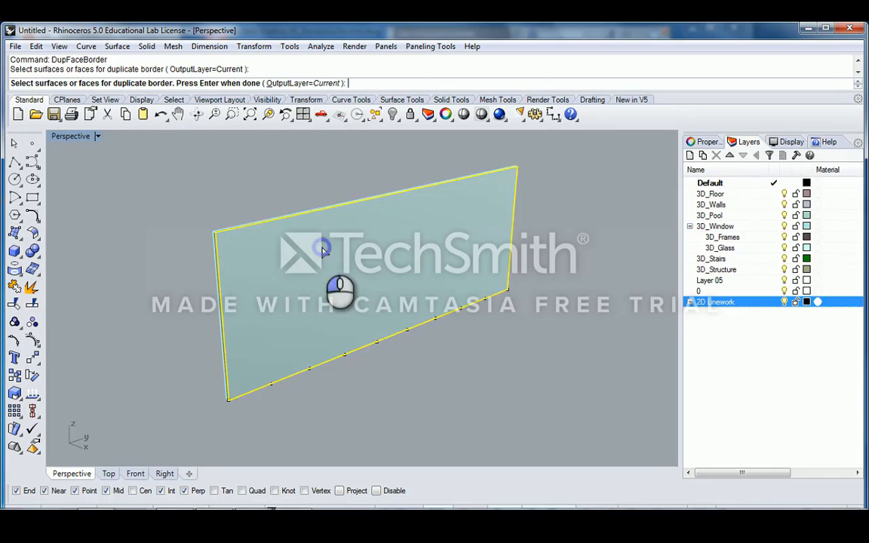
right_click_drag(323, 252, 339, 273)
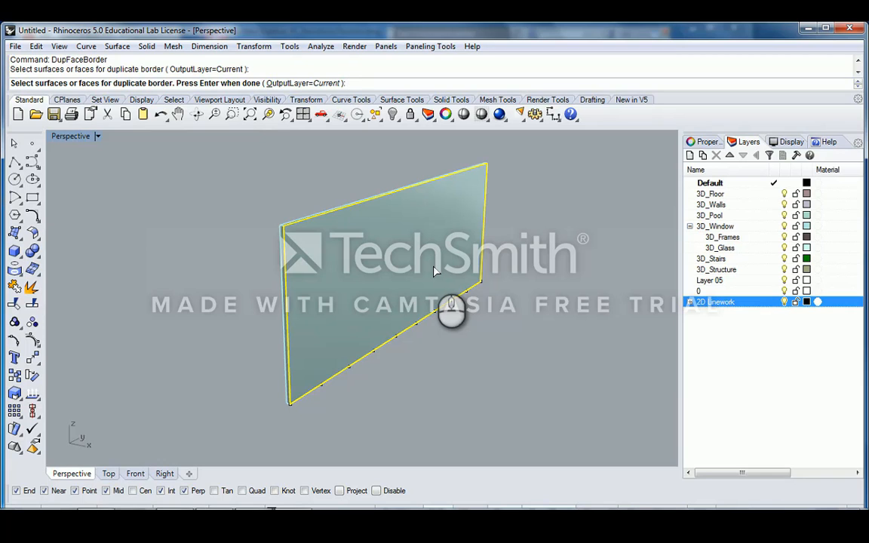
key("Return")
right_click_drag(461, 271, 365, 283)
right_click_drag(350, 243, 354, 190)
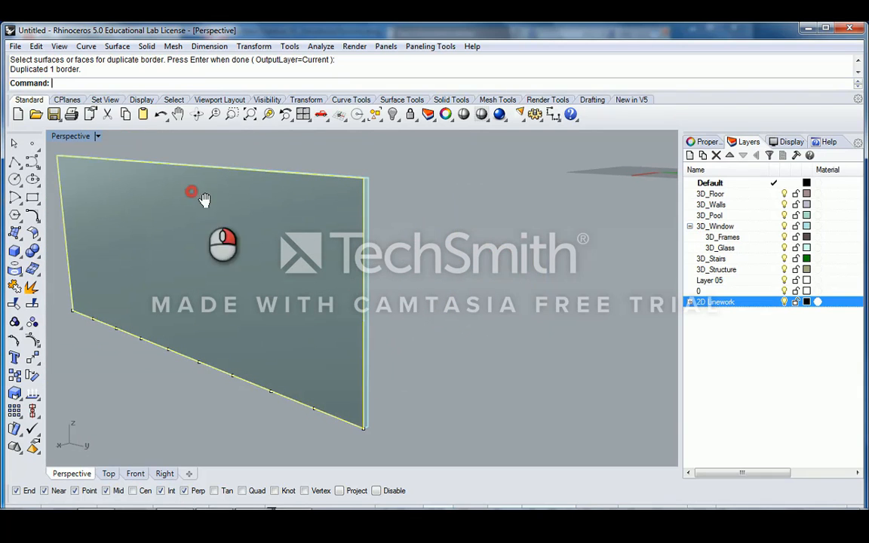
right_click_drag(203, 197, 111, 214)
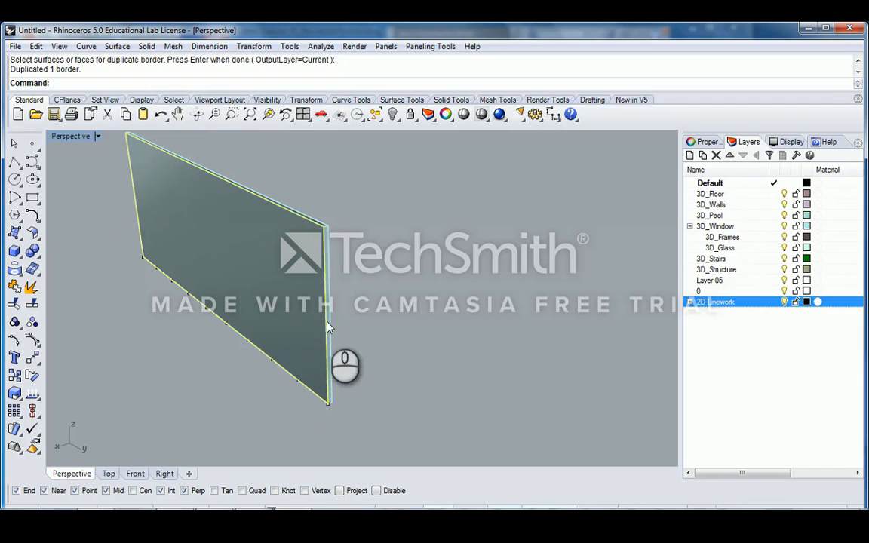
- Undo the accidental move of the glass pane and cancel the Join command
left_click_drag(325, 322, 277, 345)
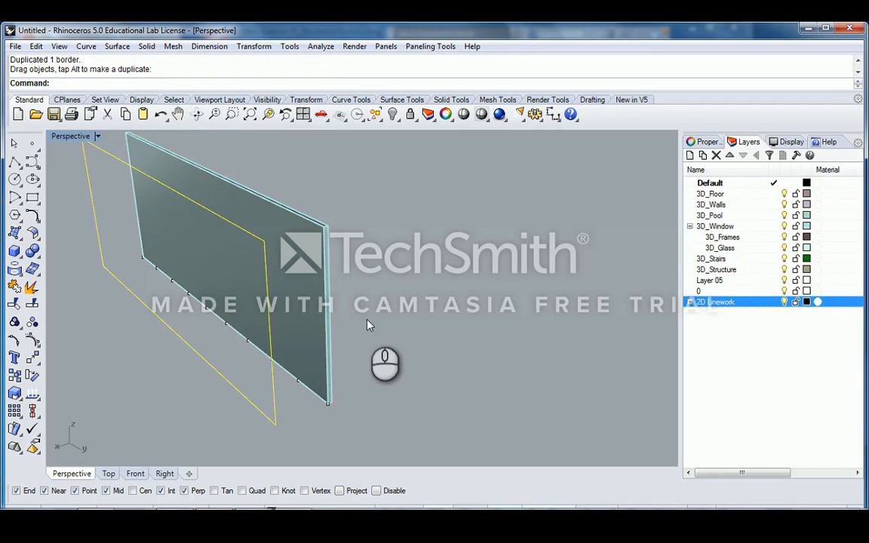
right_click_drag(363, 317, 219, 200)
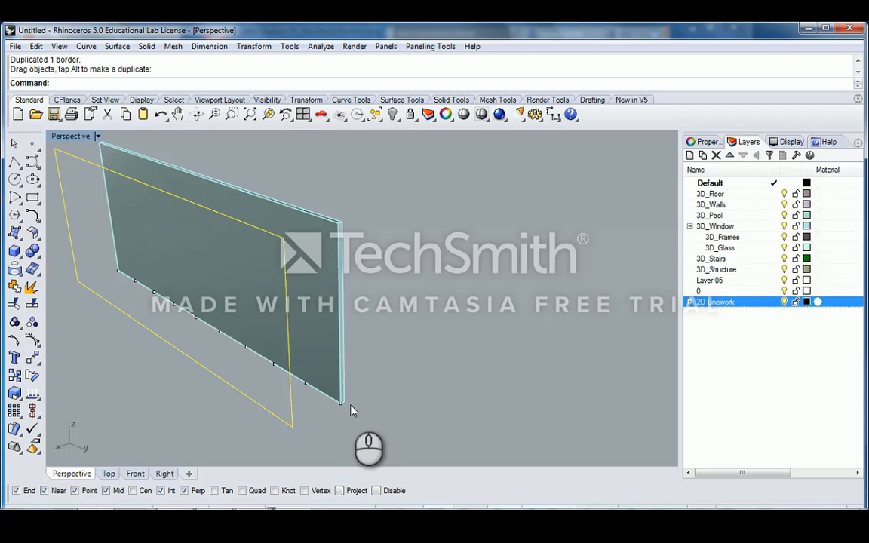
key("ctrl+z")
type("join")
key("Return")
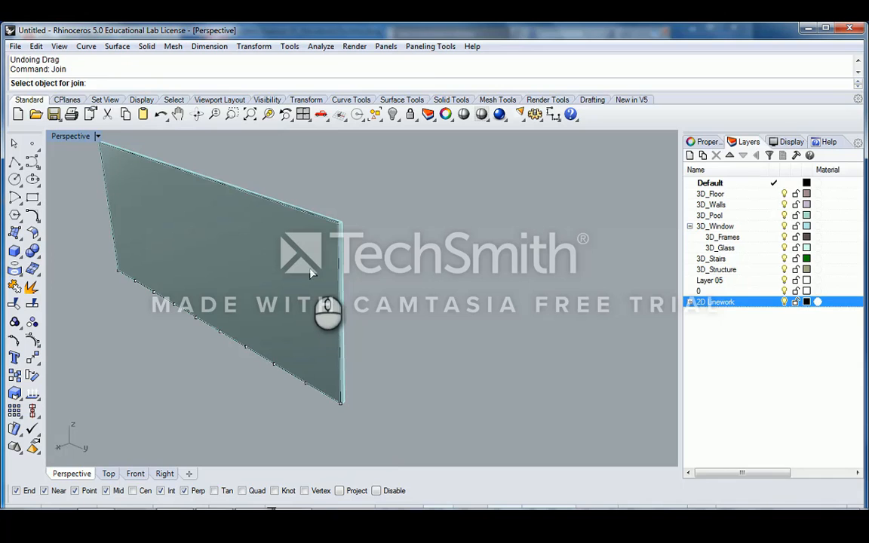
key("Escape")
- Click the border curve along the pane's right edge to bring up the Selection Menu
left_click(340, 224)
left_click(370, 250)
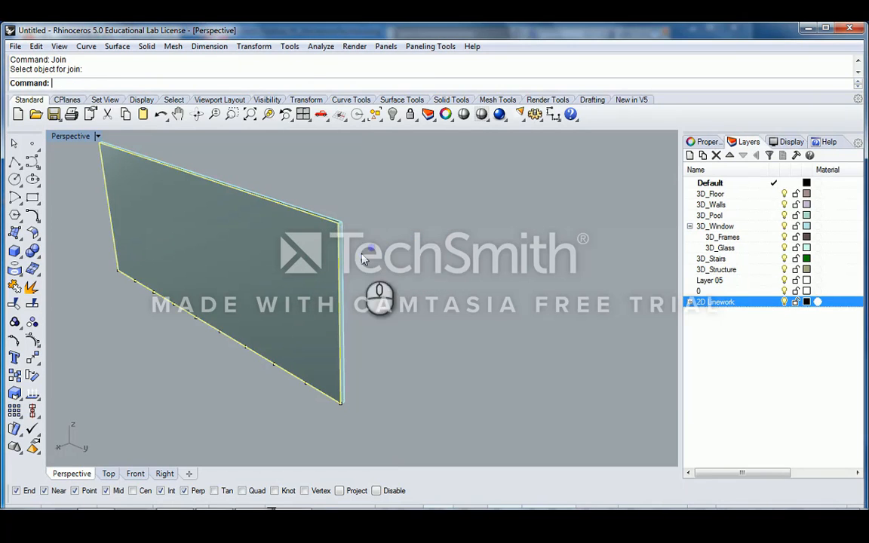
right_click_drag(213, 274, 396, 269)
scroll(404, 251, "up", 1)
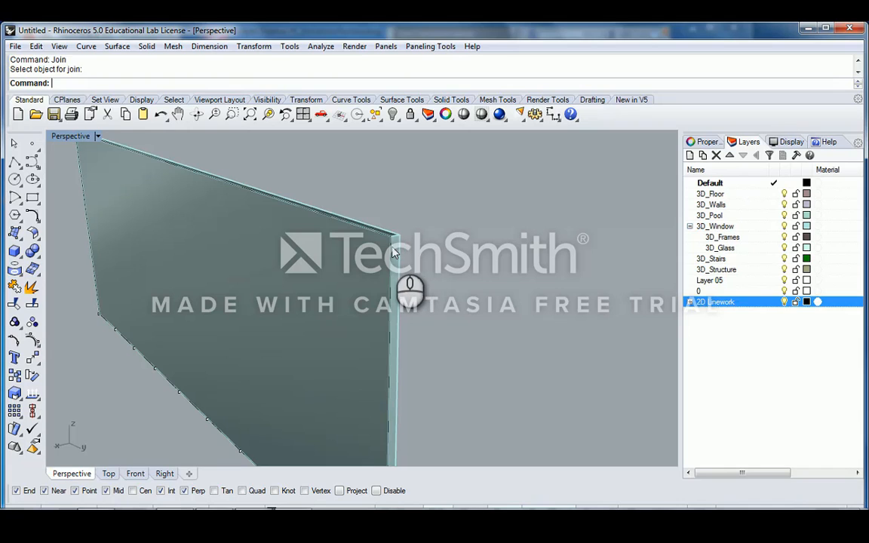
left_click(393, 252)
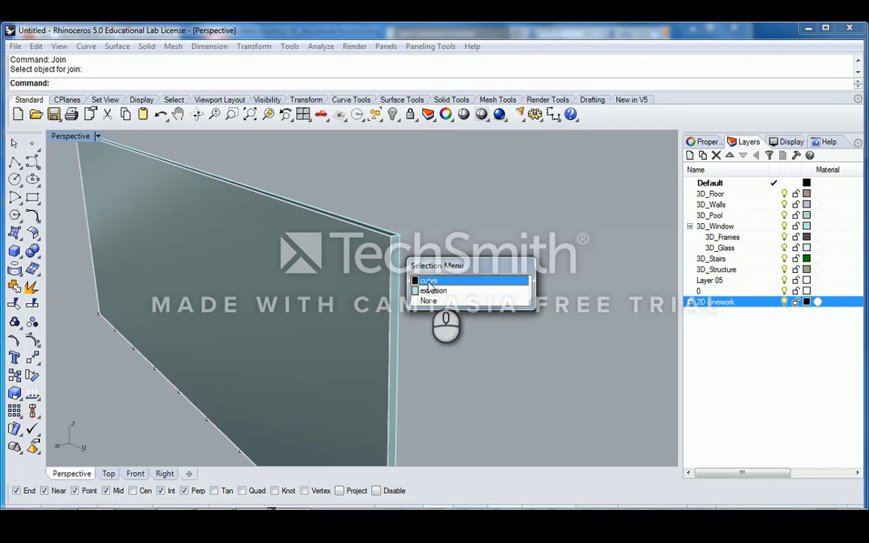
- Choose the border curve over the pane and start an Offset with a 2-inch distance
left_click(434, 280)
right_click_drag(434, 282, 449, 307)
scroll(466, 213, "up", 5)
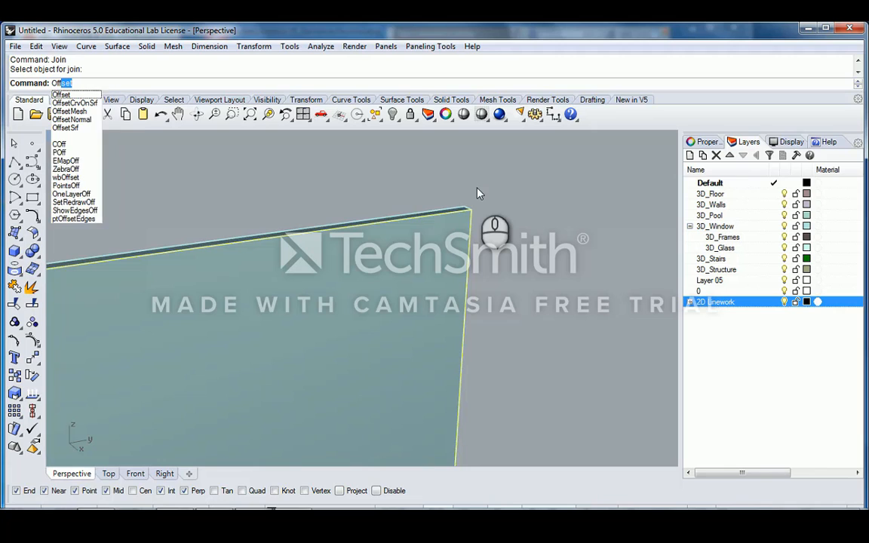
type("set")
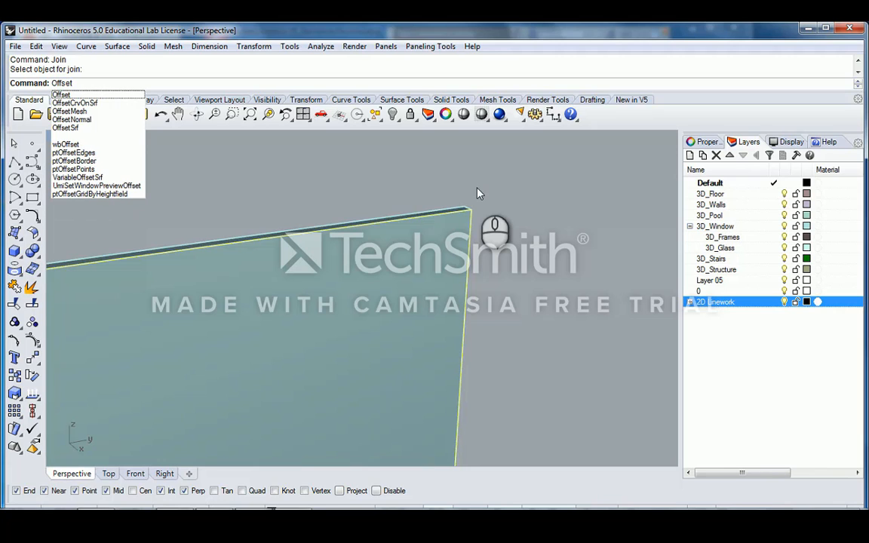
key("Return")
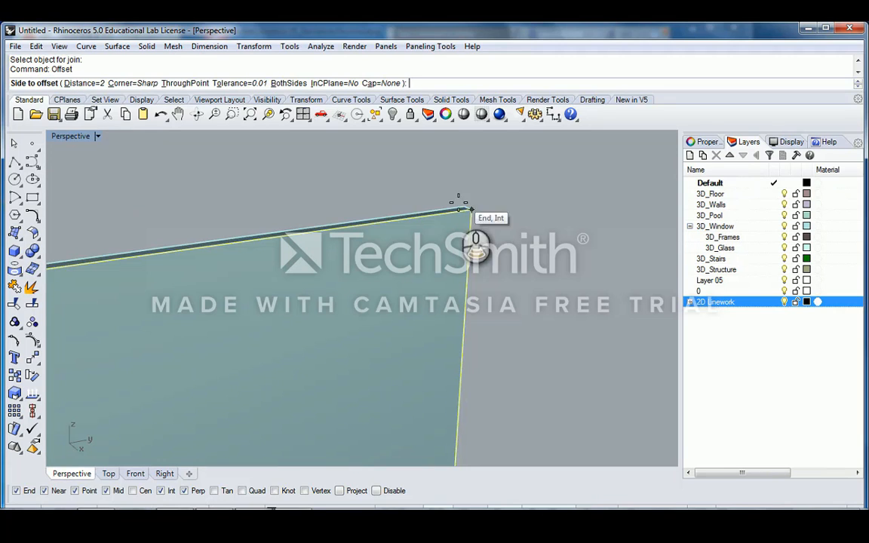
right_click_drag(475, 204, 453, 233)
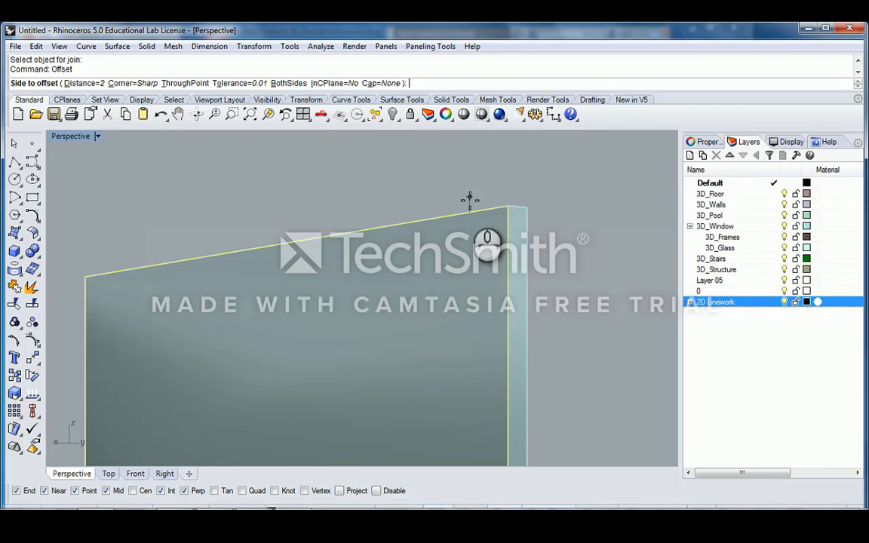
right_click_drag(455, 219, 485, 221)
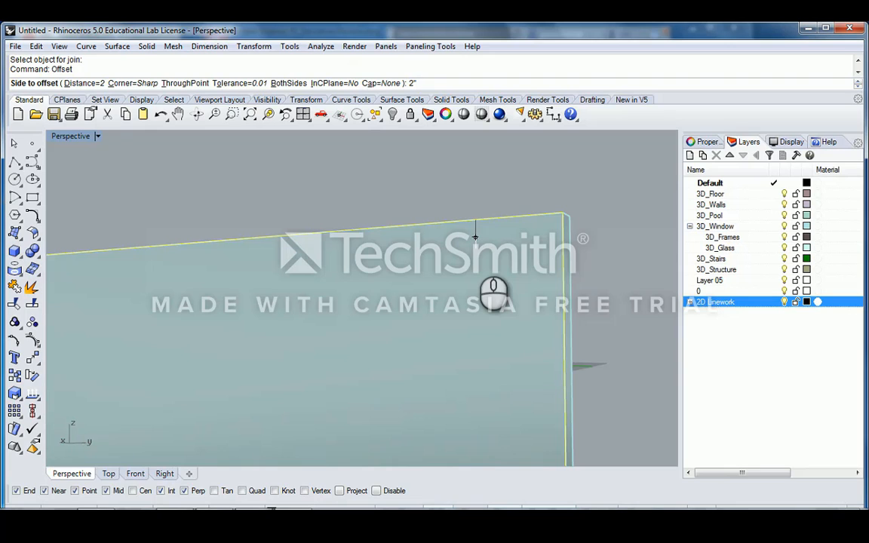
key("Return")
mouse_move(456, 224)
right_mouse_down()
mouse_move(503, 240)
mouse_move(452, 220)
mouse_move(467, 228)
right_mouse_up()
right_click_drag(471, 175, 405, 163)
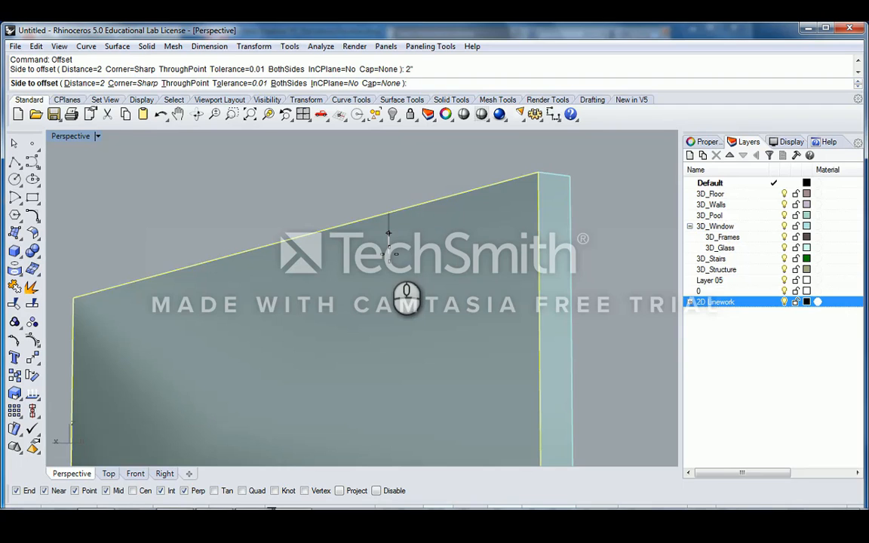
- Place the 2-inch offset inside the pane to create the inner outline curve
left_click(412, 253)
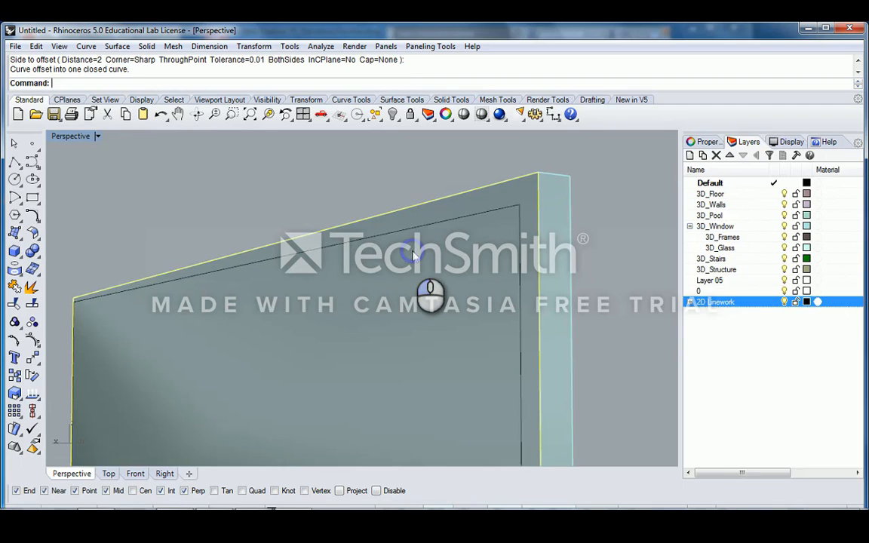
right_click_drag(348, 258, 442, 283)
scroll(442, 283, "down", 5)
right_click_drag(383, 283, 540, 267)
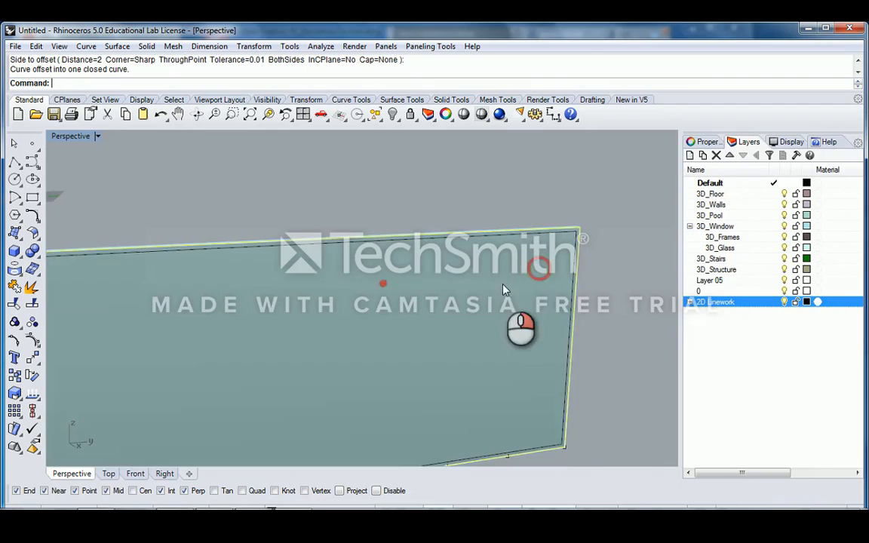
scroll(483, 287, "down", 5)
right_click_drag(327, 287, 359, 279)
right_click_drag(398, 297, 431, 388)
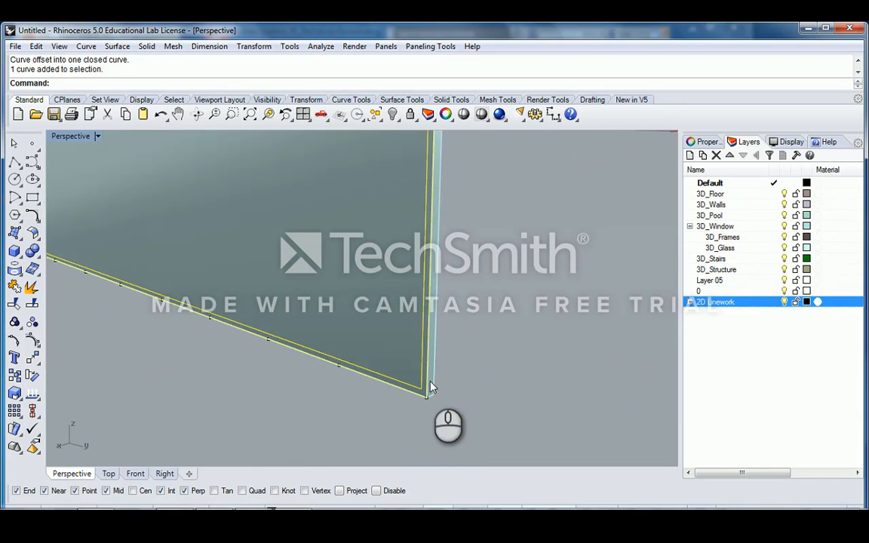
- Extrude the edge curve as a solid, with depth set at the frame's corner
type("de")
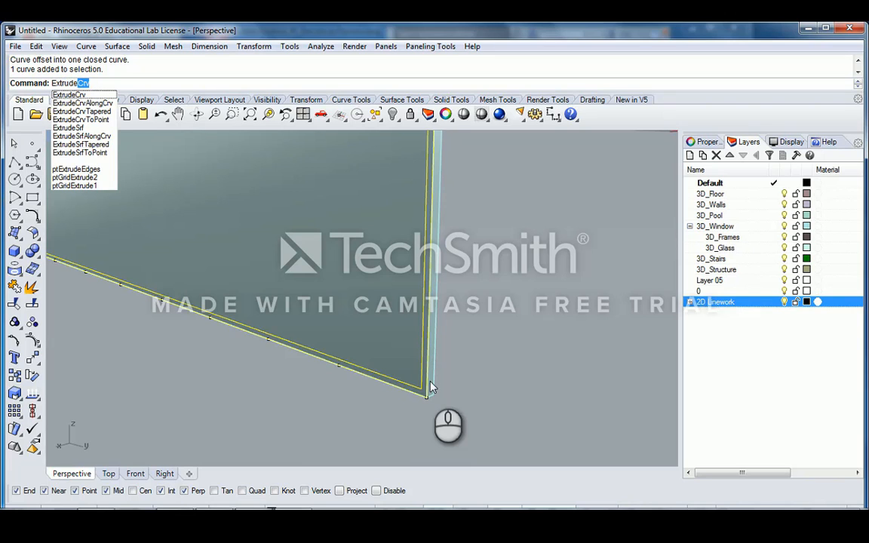
key("Return")
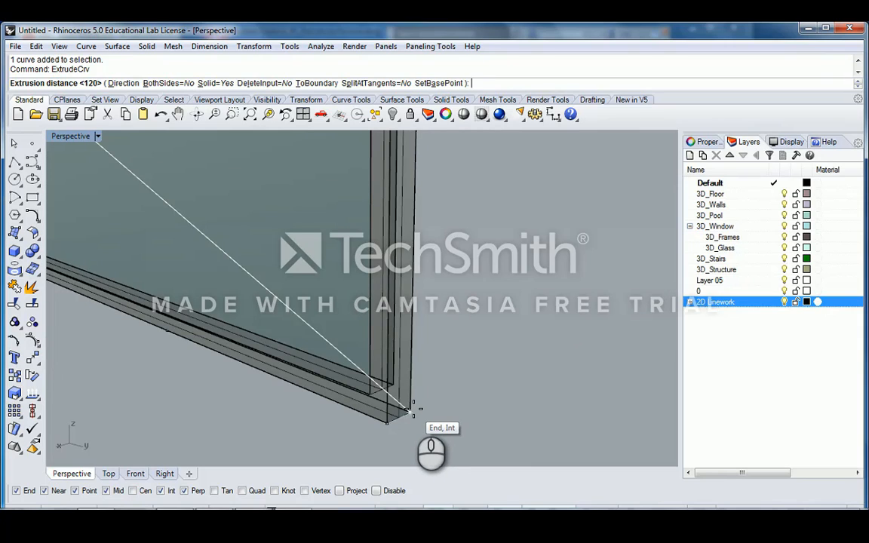
left_click(412, 408)
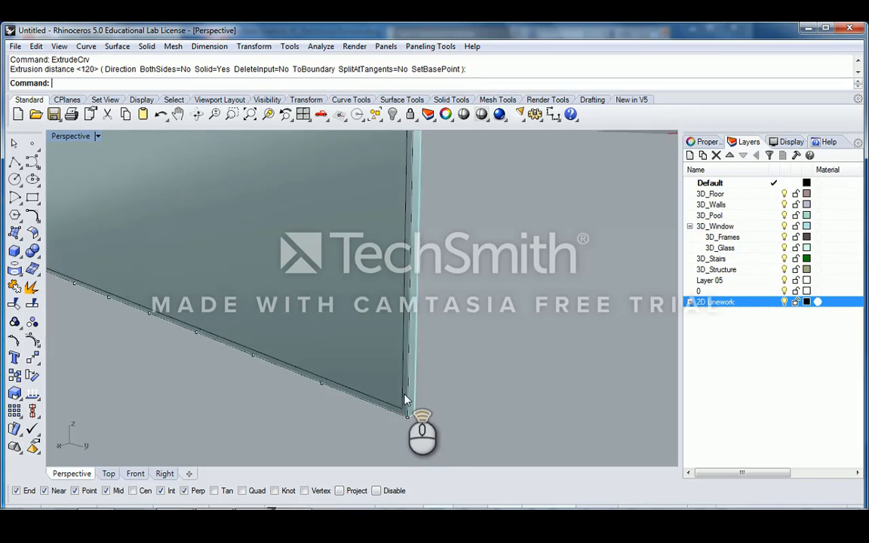
left_click(410, 404)
left_click(449, 427)
type("Ex")
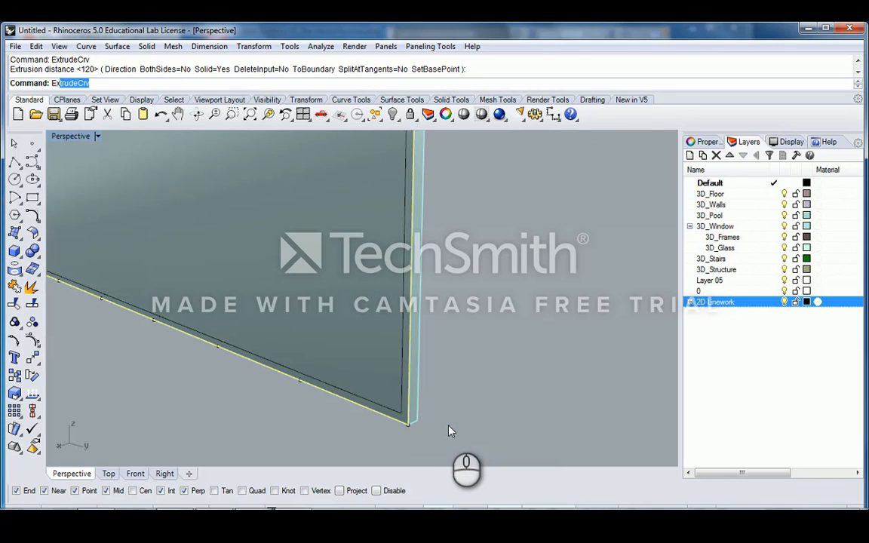
type("trude")
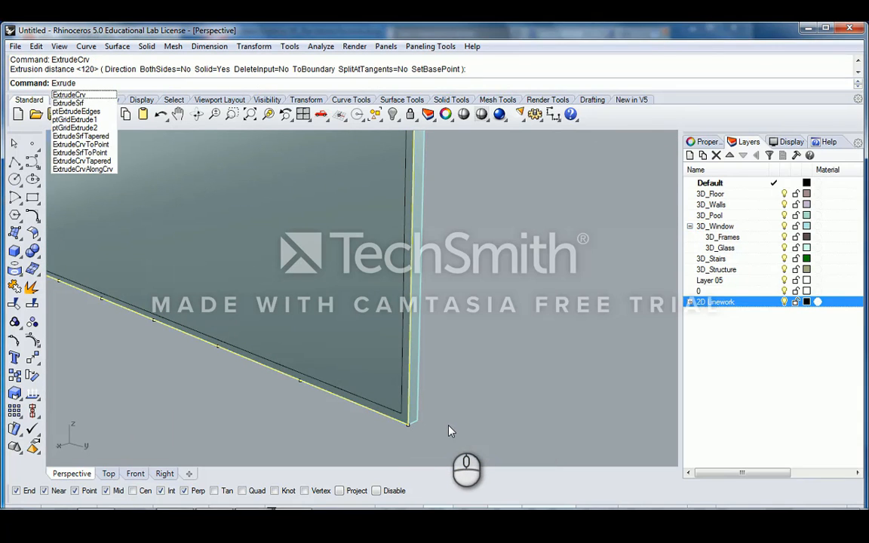
key("Return")
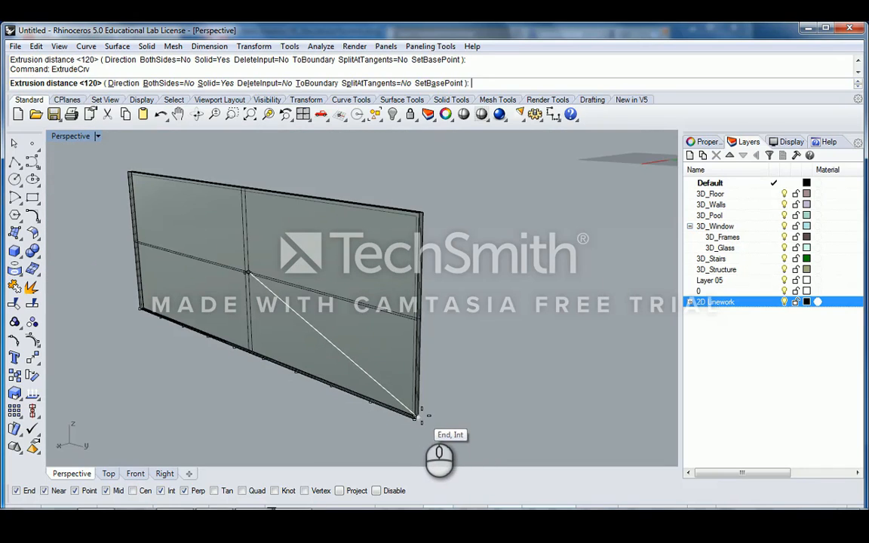
left_click(421, 413)
- Select the slab's border curve and extrude it to a thin solid band with a Near-snapped depth
left_click(402, 396)
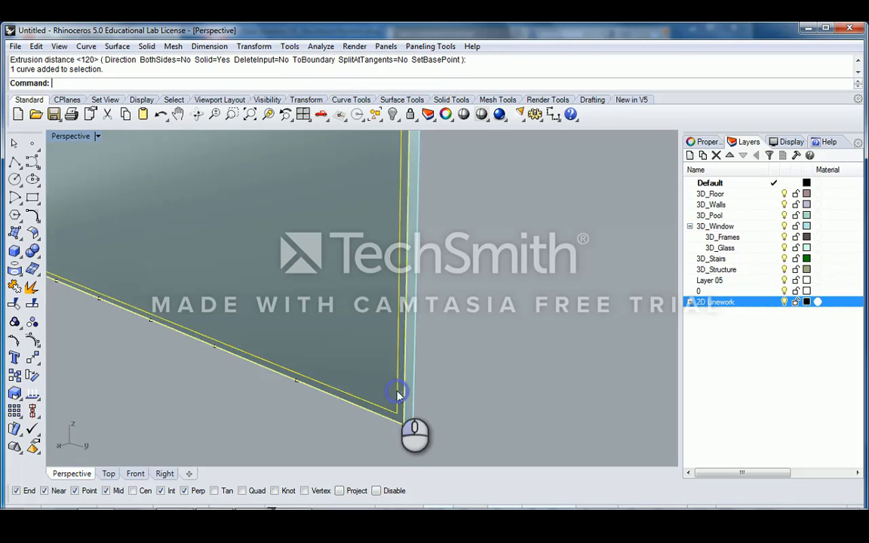
scroll(404, 398, "down", 5)
right_click_drag(361, 316, 446, 295)
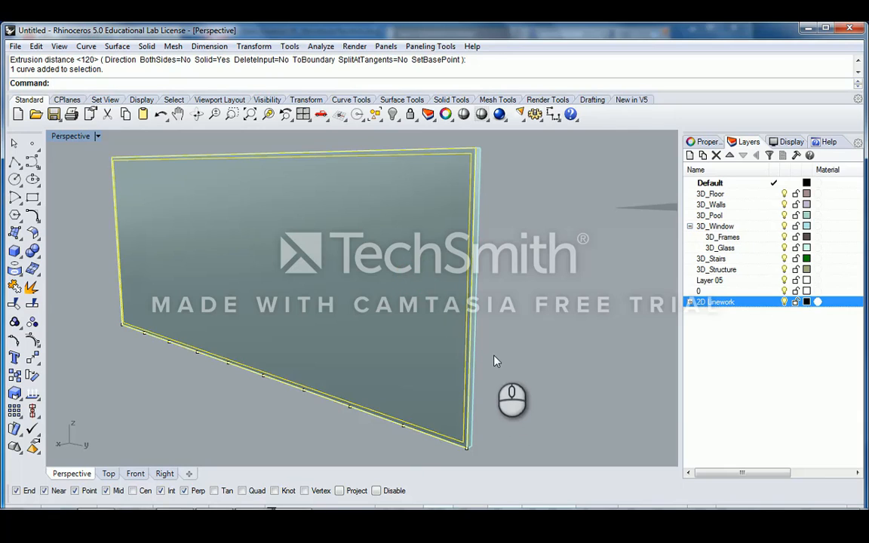
right_click_drag(465, 214, 473, 200)
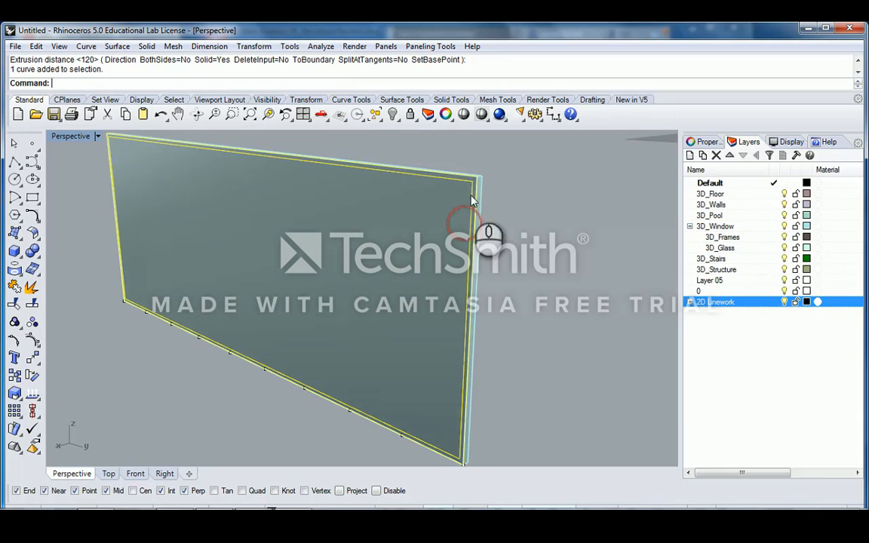
right_click_drag(465, 447, 453, 362, "ctrl")
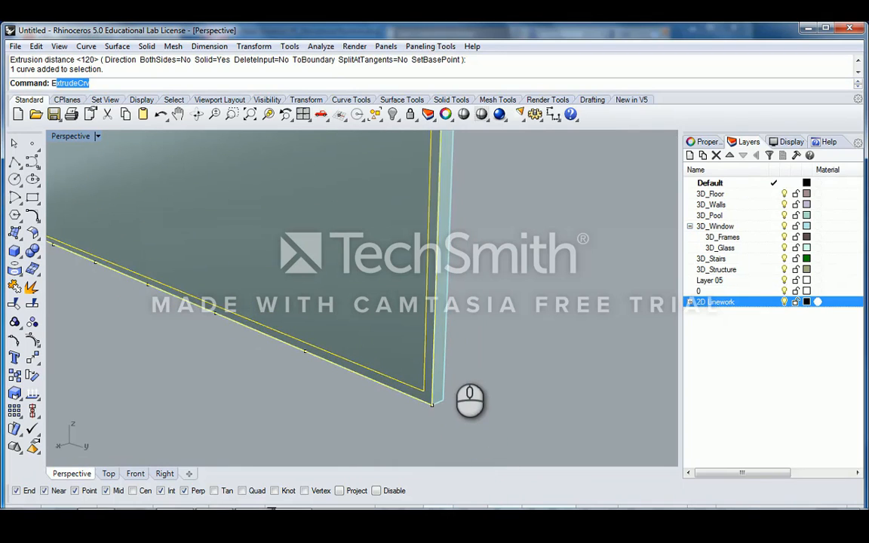
type("xtrude")
key("Return")
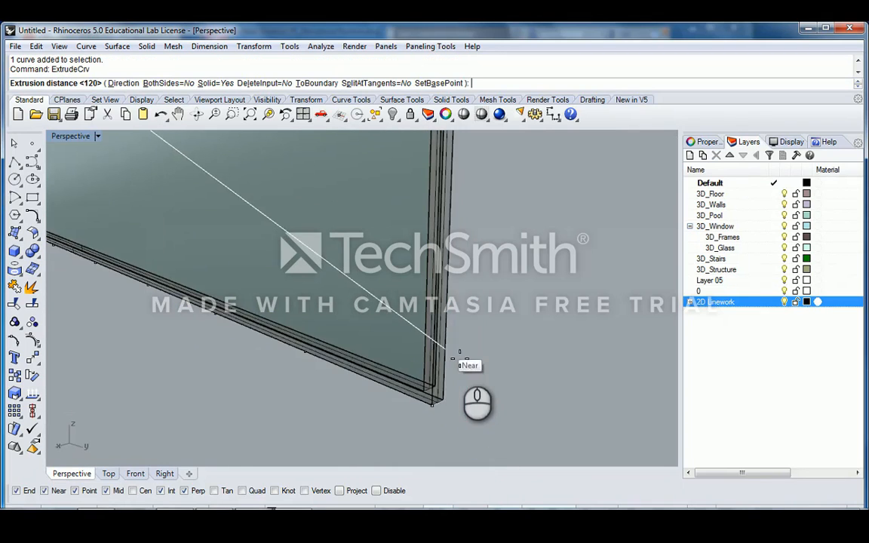
left_click(444, 402)
right_click_drag(444, 402, 482, 387)
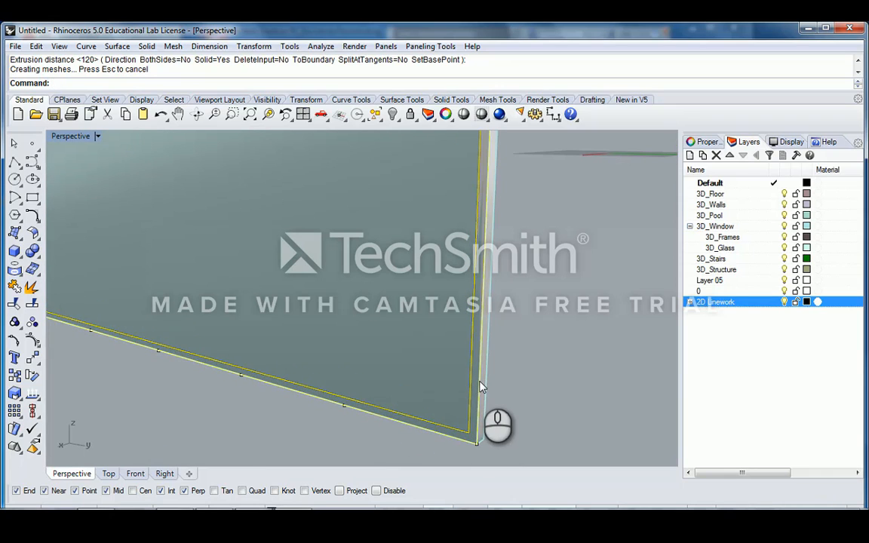
- Delete the leftover outline curves and pick the glass slab from the overlapping objects
key("Delete")
left_click(485, 366)
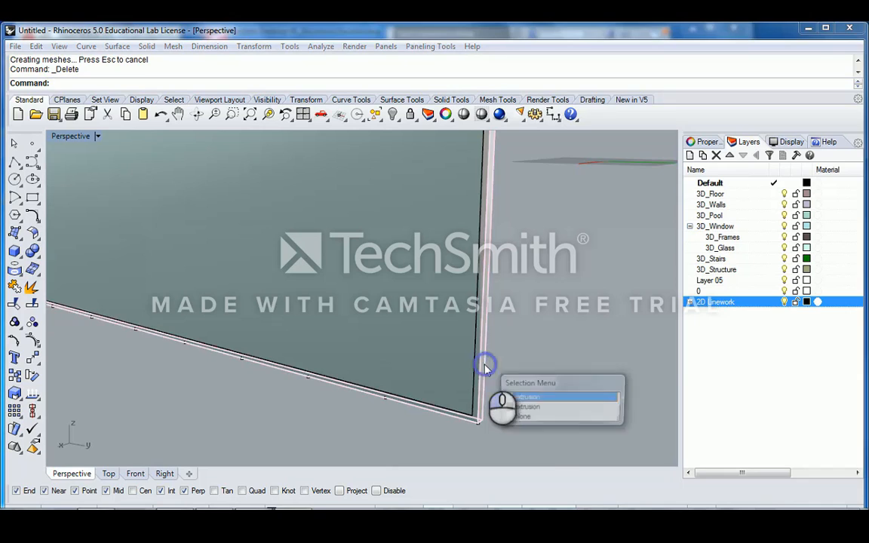
left_click(533, 408)
- Hide the glass slab, leaving only the thin rectangular frame band visible
scroll(513, 346, "down", 3)
right_click_drag(512, 346, 406, 303)
right_click_drag(499, 252, 416, 277)
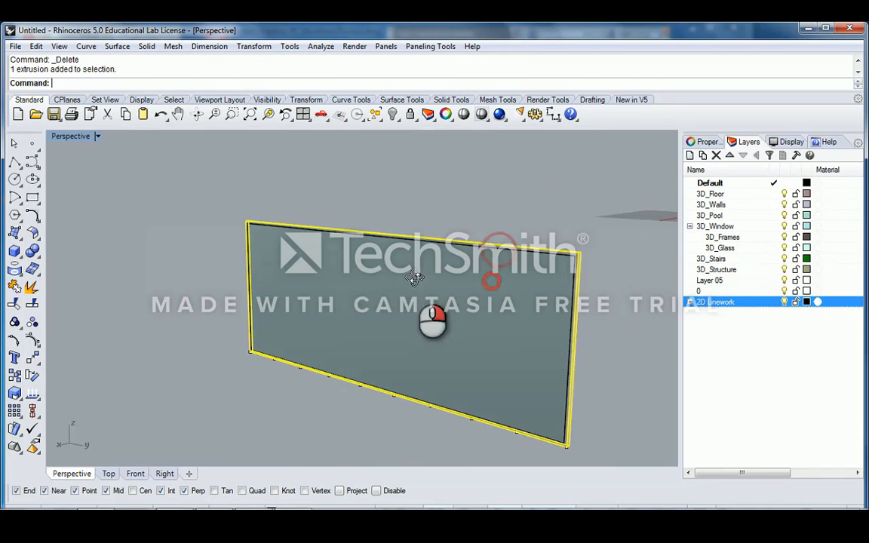
scroll(555, 315, "up", 5)
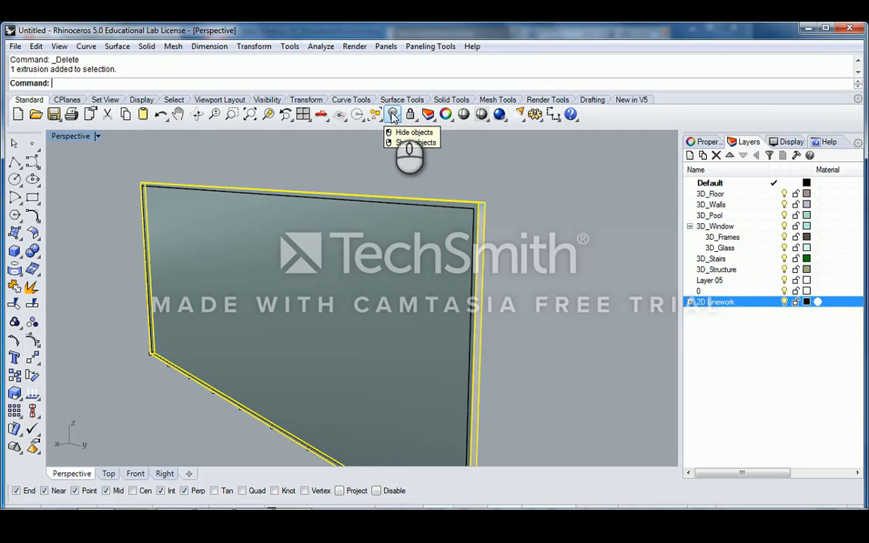
left_click(393, 116)
right_click_drag(310, 213, 157, 369)
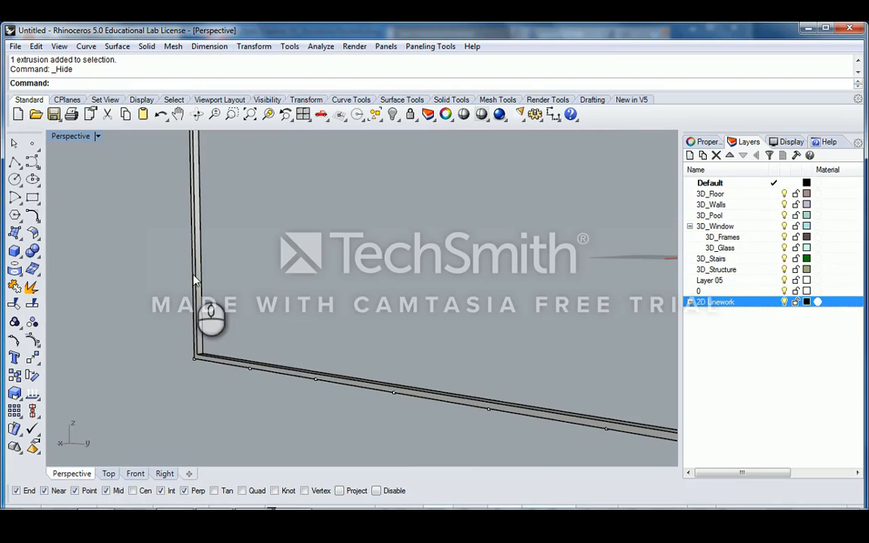
right_click_drag(269, 273, 541, 200)
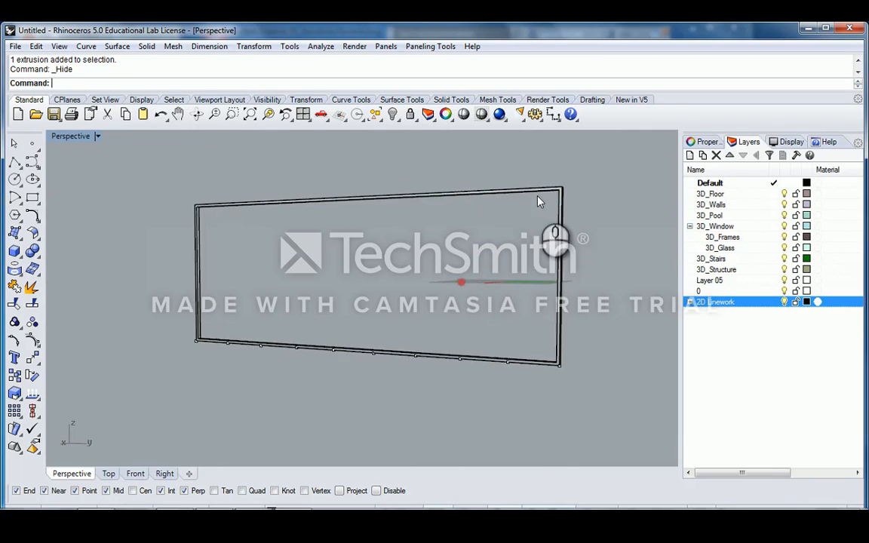
- Zoom in and out around the frame band, then restore the Rhino window from full-screen
scroll(558, 198, "up", 5)
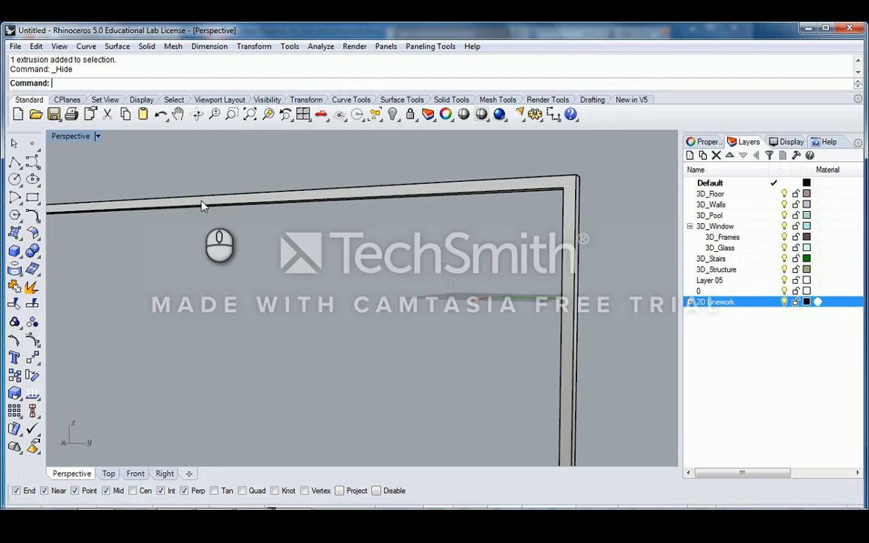
scroll(201, 206, "down", 6)
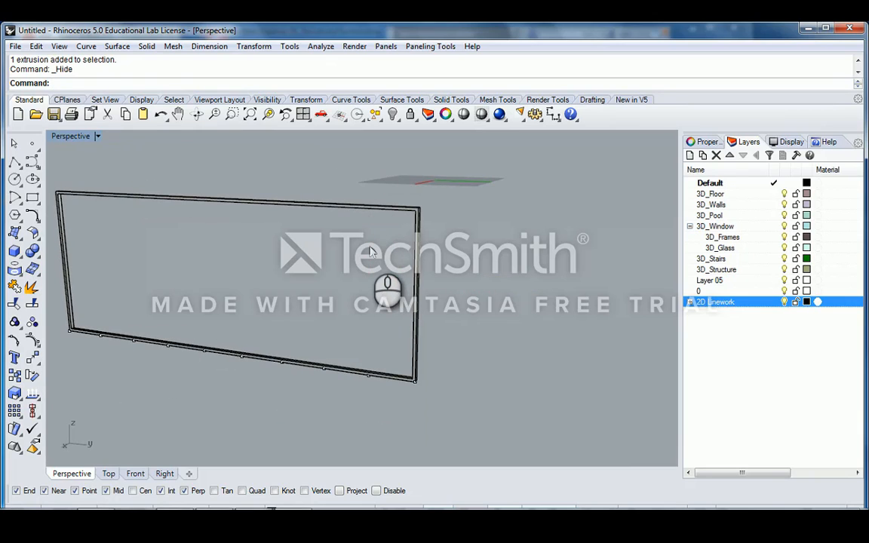
scroll(369, 253, "up", 2)
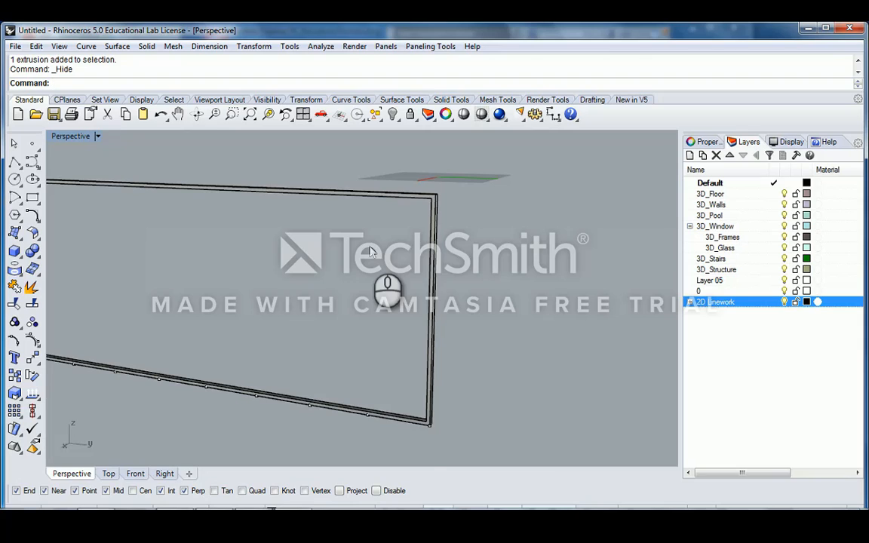
scroll(435, 193, "up", 3)
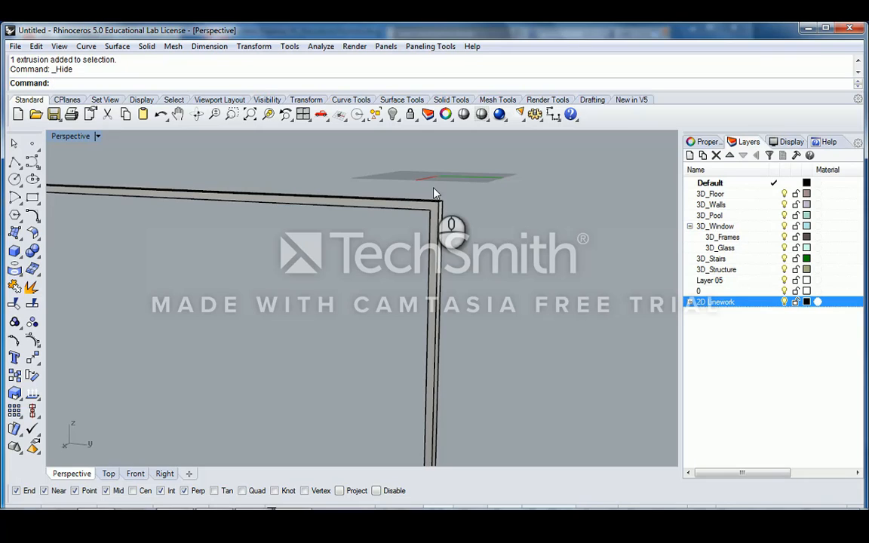
scroll(434, 193, "down", 1)
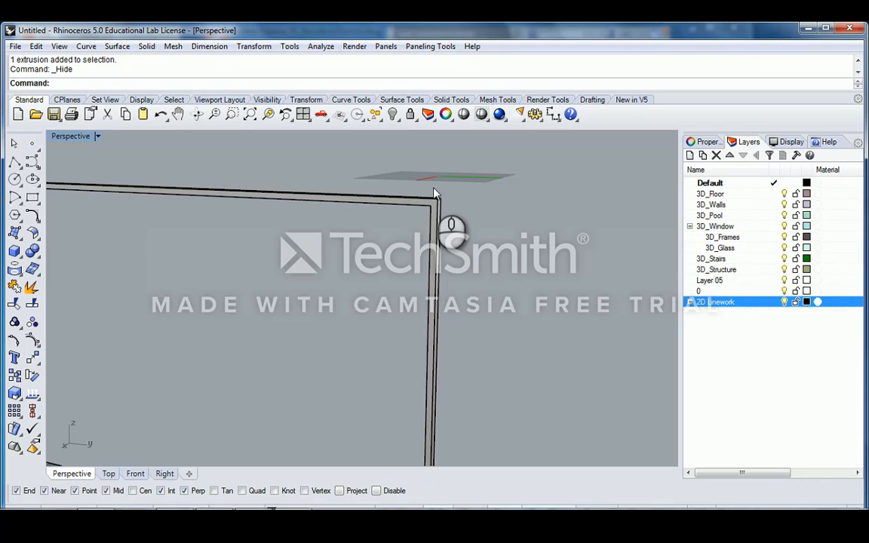
scroll(435, 194, "down", 3)
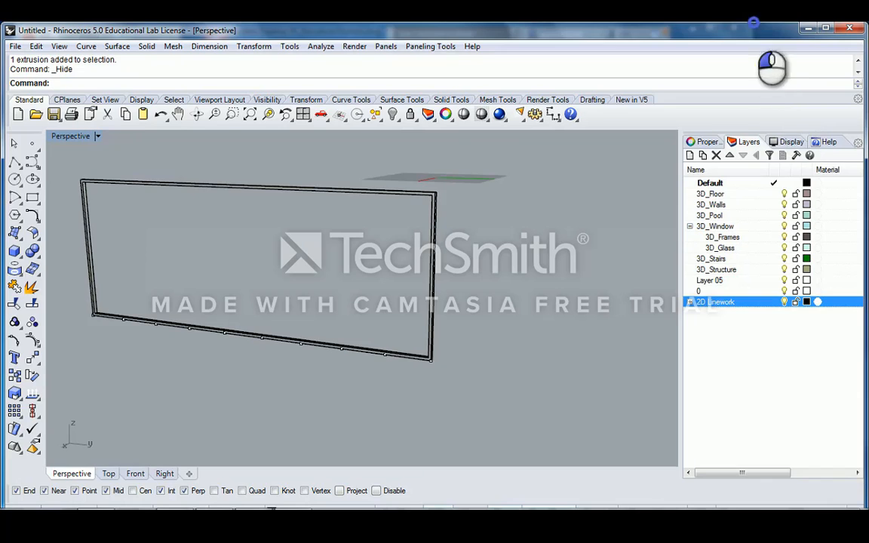
double_click(753, 25)
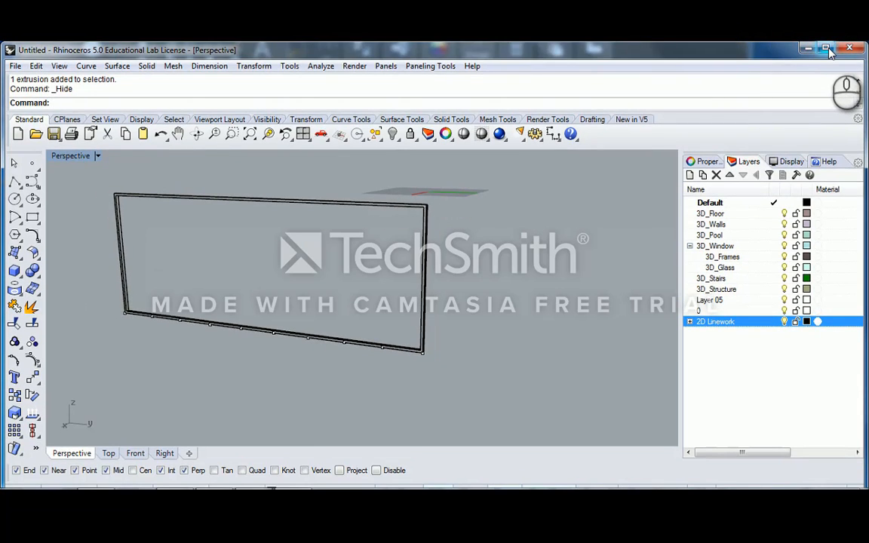
- Maximize the Rhino window and orbit so the frame faces the camera
left_click(826, 49)
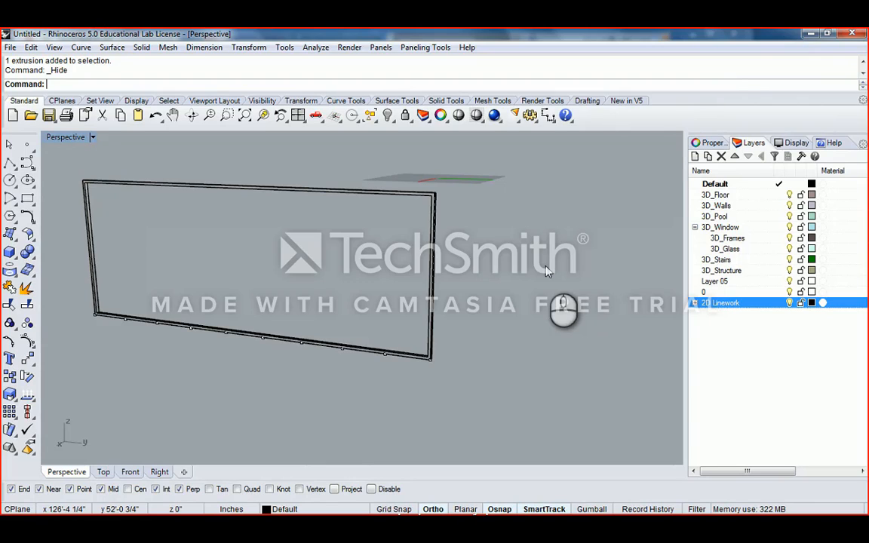
right_click_drag(546, 271, 446, 198)
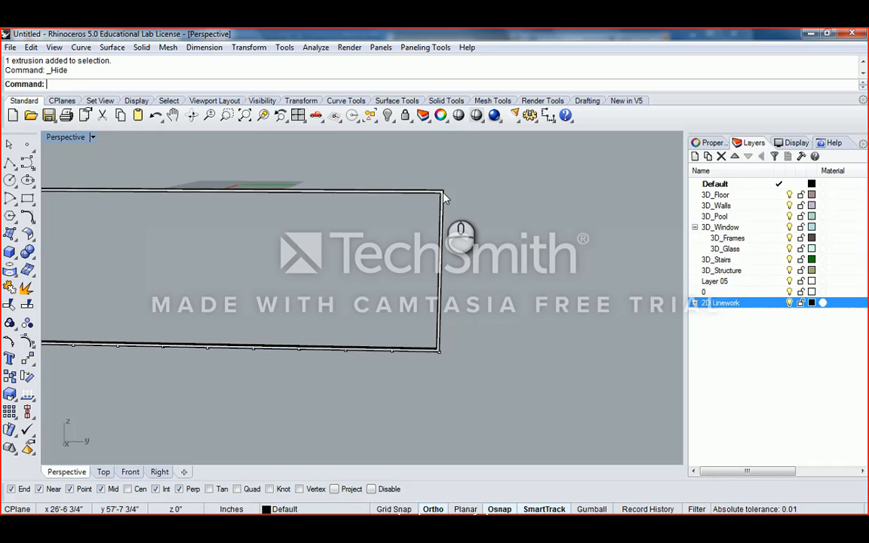
right_click_drag(458, 207, 500, 204)
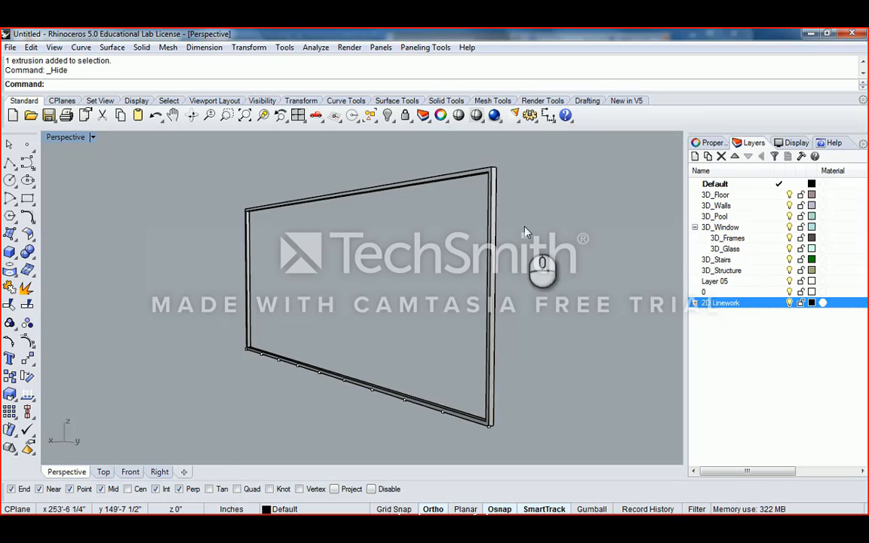
right_click_drag(498, 356, 412, 282)
scroll(485, 350, "up", 5)
- Pick two points along the frame's bottom edge
left_click(456, 344)
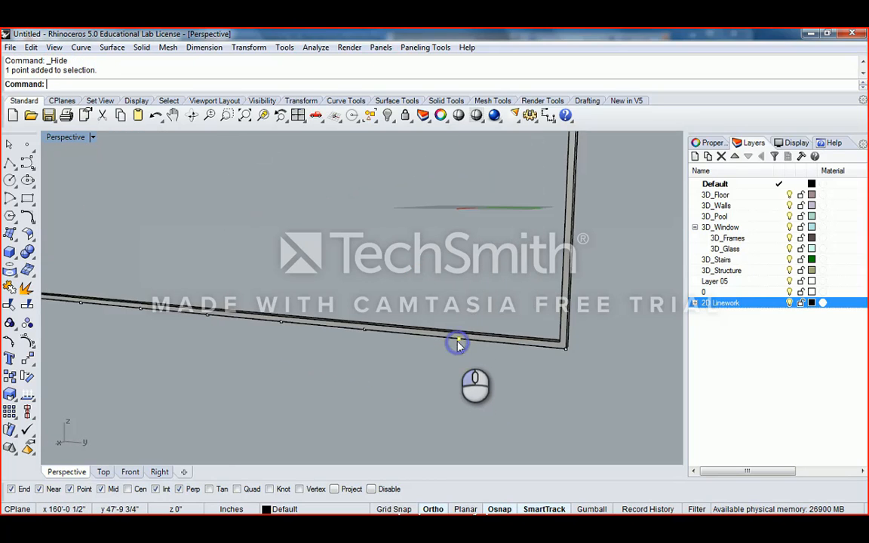
scroll(455, 345, "down", 4)
right_click_drag(456, 345, 443, 306)
left_click(490, 330)
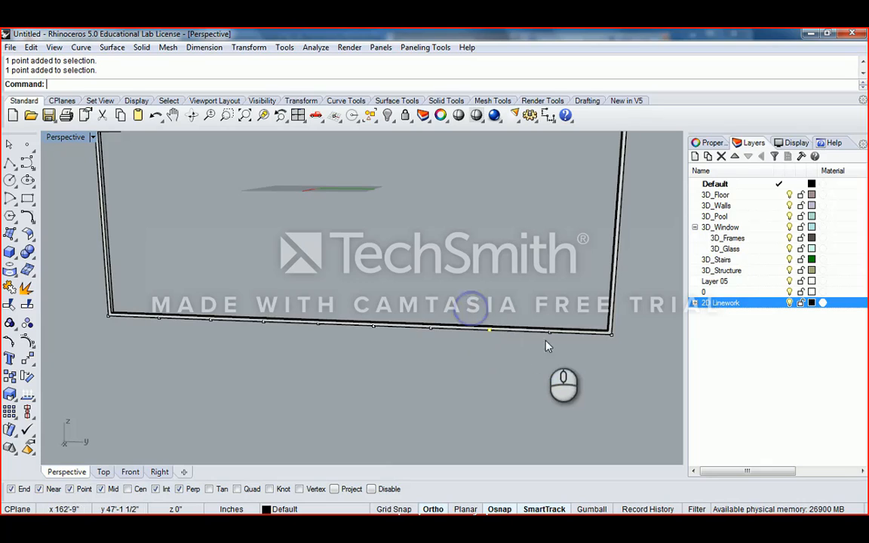
right_click_drag(523, 310, 422, 345)
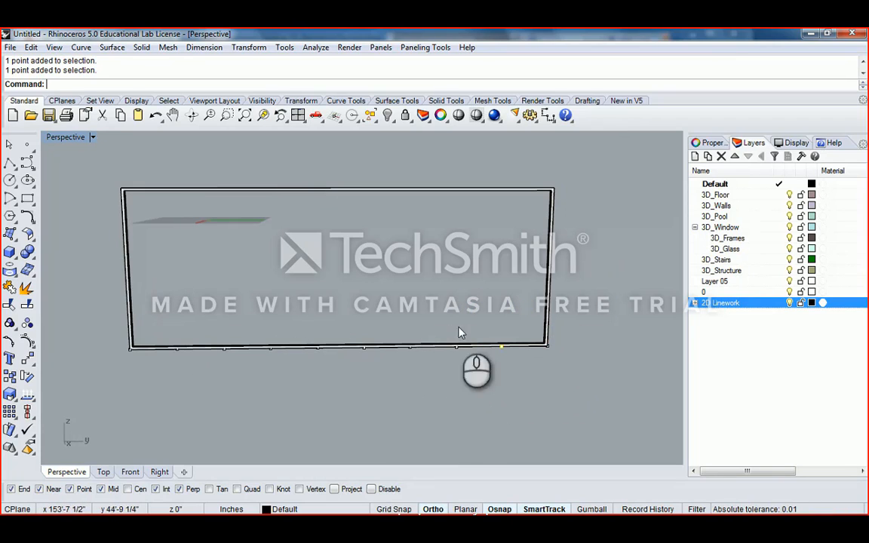
- Orbit and zoom to view the whole frame band at an angle
scroll(459, 334, "up", 2)
right_click_drag(542, 350, 381, 333)
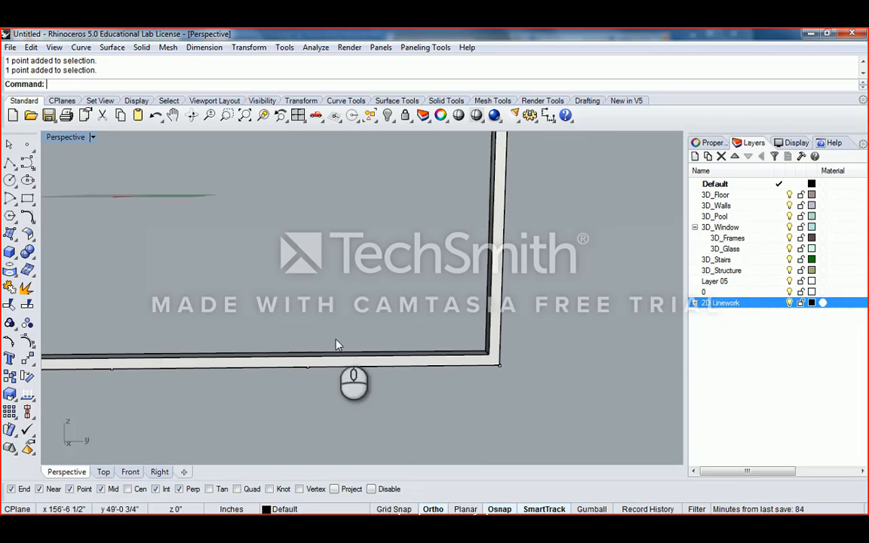
scroll(340, 353, "down", 2)
right_click_drag(340, 354, 414, 361)
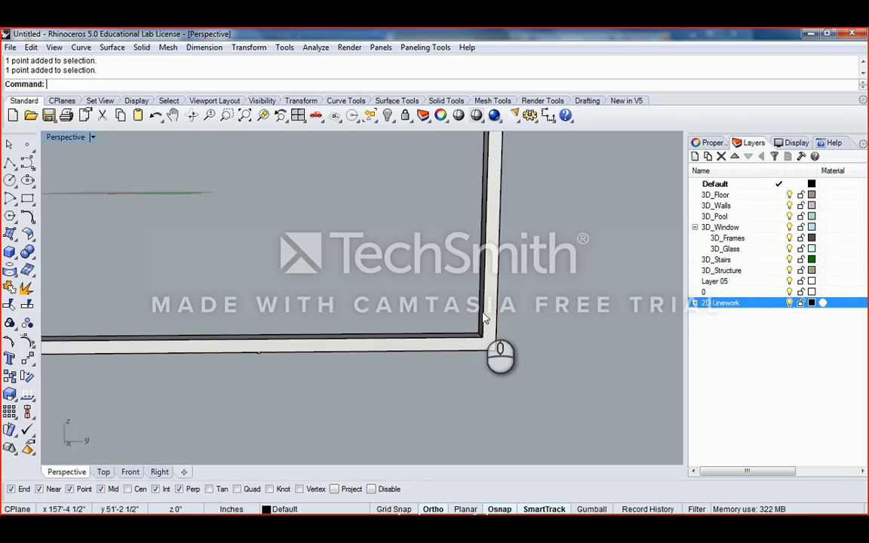
scroll(374, 328, "down", 8)
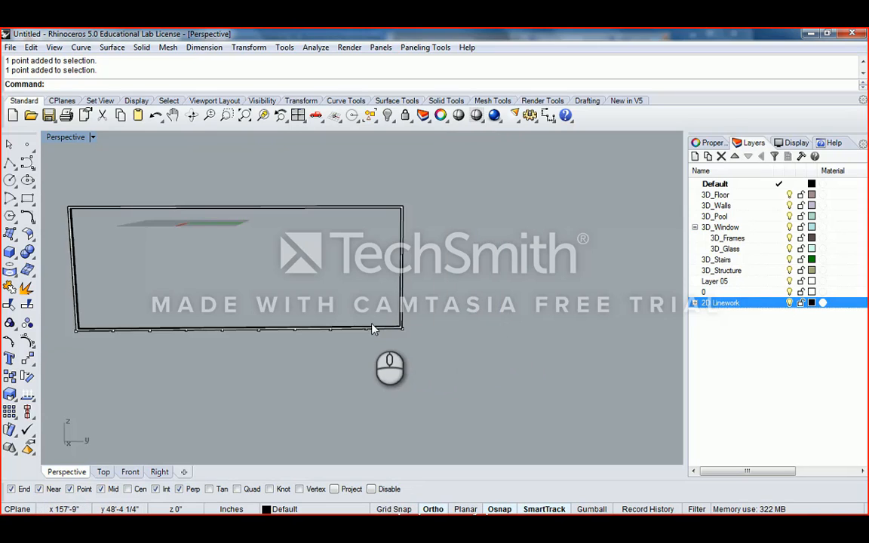
right_click_drag(273, 303, 334, 324)
scroll(163, 351, "up", 6)
scroll(198, 352, "down", 6)
right_click_drag(208, 289, 218, 368)
scroll(219, 371, "up", 5)
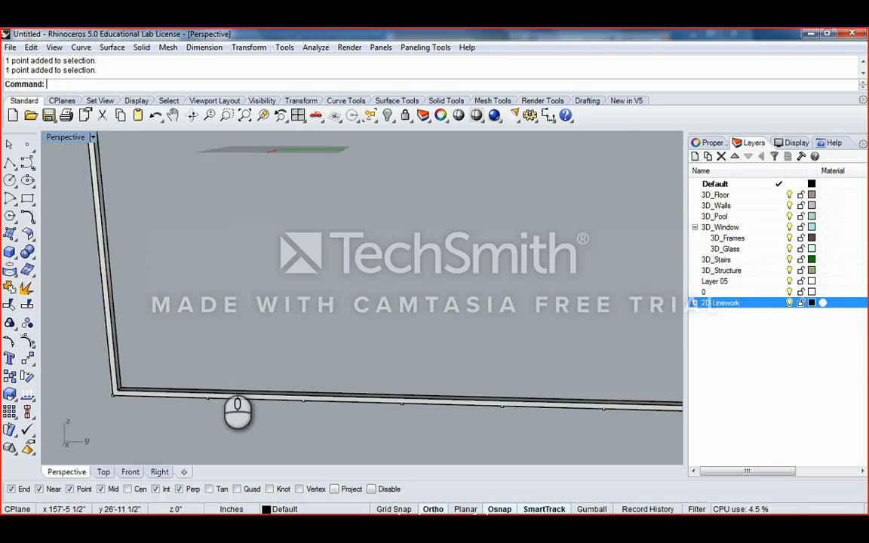
- Start a polyline at a division point on the frame's bottom edge
type("Polyline")
key("Return")
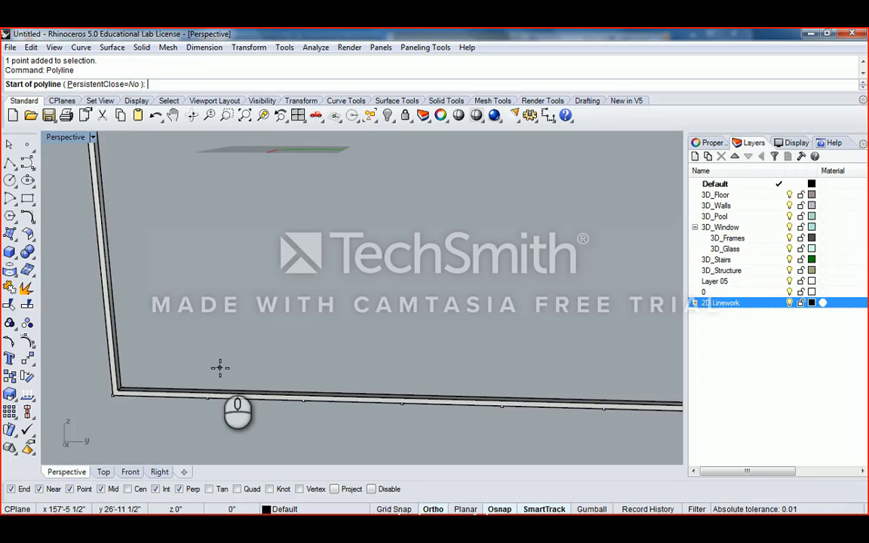
scroll(219, 402, "up", 3)
right_click_drag(221, 407, 255, 358)
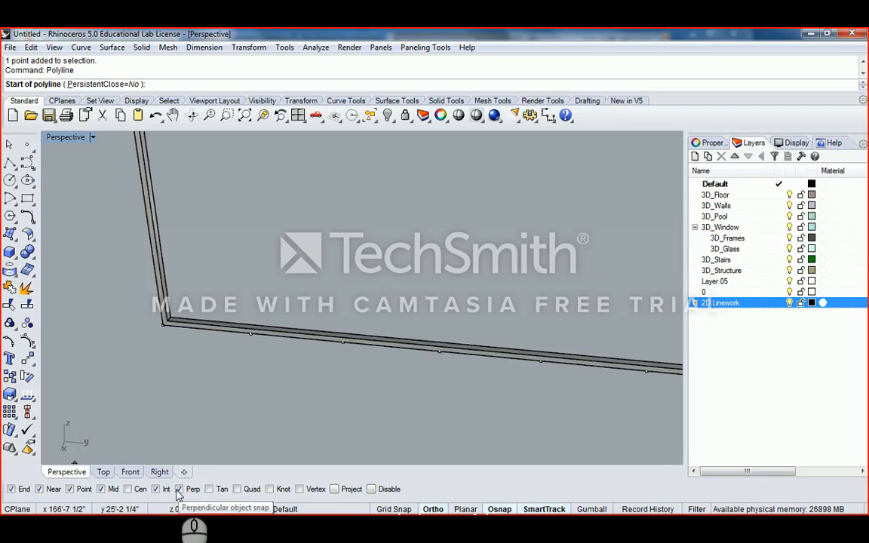
scroll(247, 342, "up", 7)
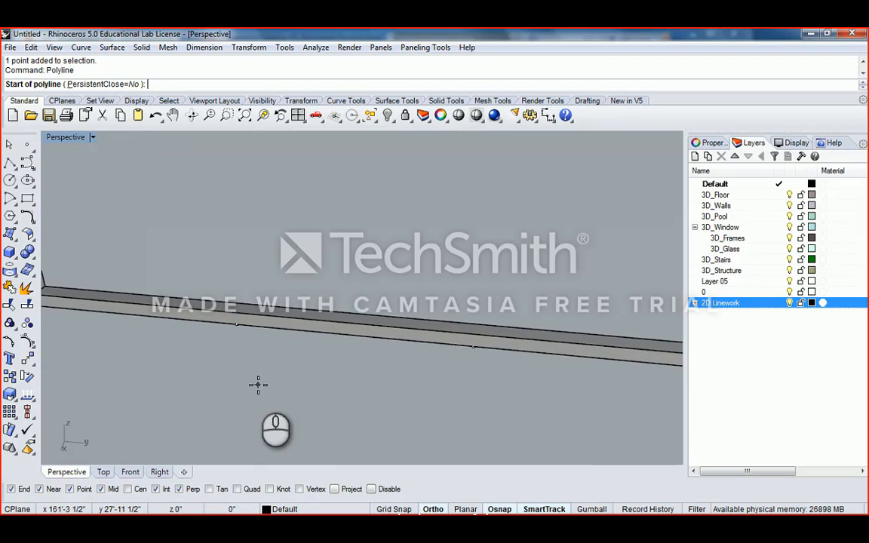
left_click(236, 329)
- End the polyline perpendicular on the frame's top edge to finish the vertical line
scroll(235, 327, "down", 7)
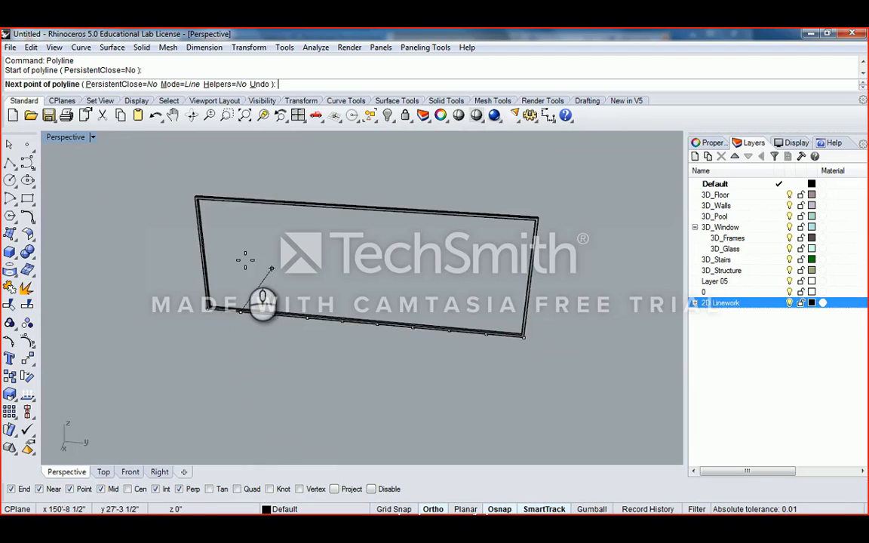
right_click_drag(246, 261, 328, 330)
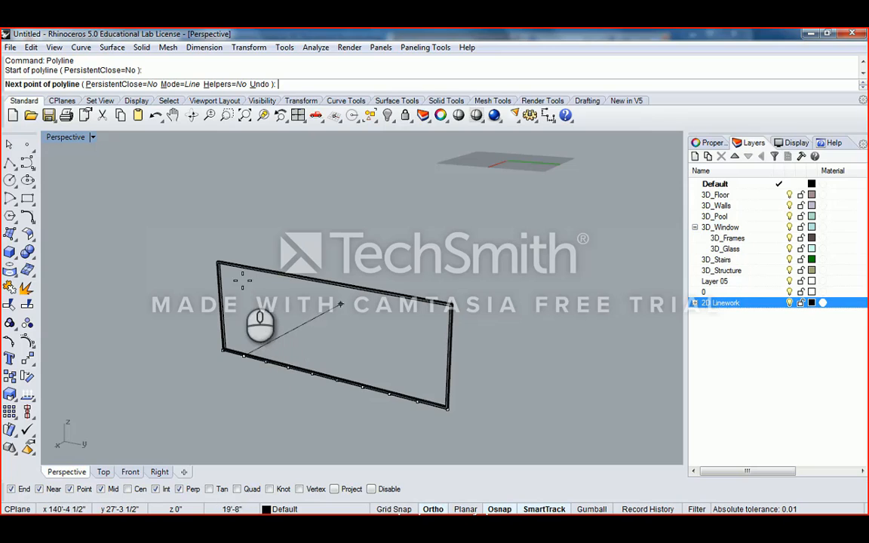
scroll(240, 287, "up", 2)
right_click_drag(240, 310, 252, 298)
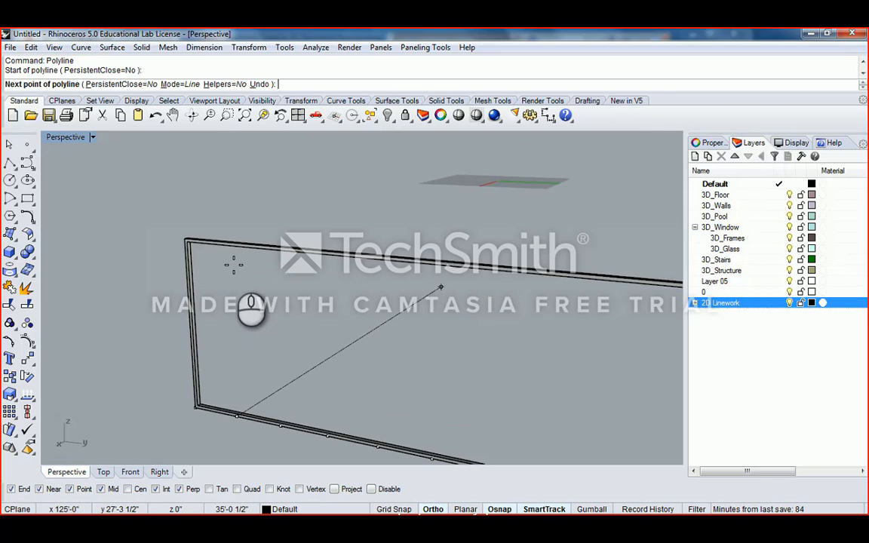
right_click_drag(242, 264, 271, 304)
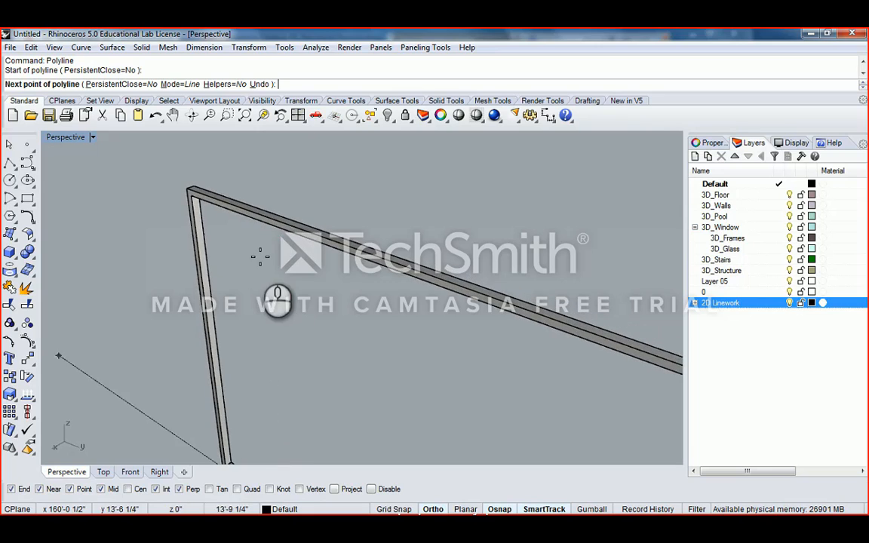
mouse_move(263, 220)
right_mouse_down()
mouse_move(270, 214)
mouse_move(242, 227)
mouse_move(267, 225)
right_mouse_up()
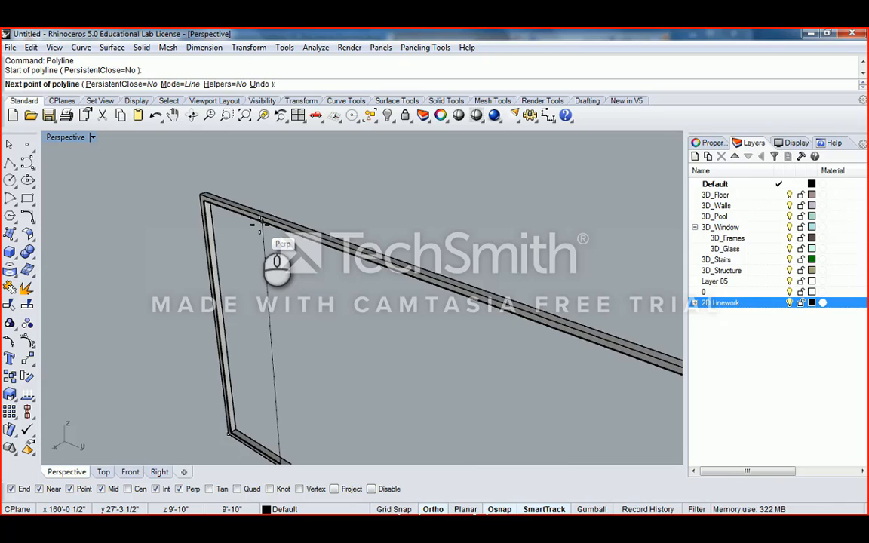
left_click(259, 223)
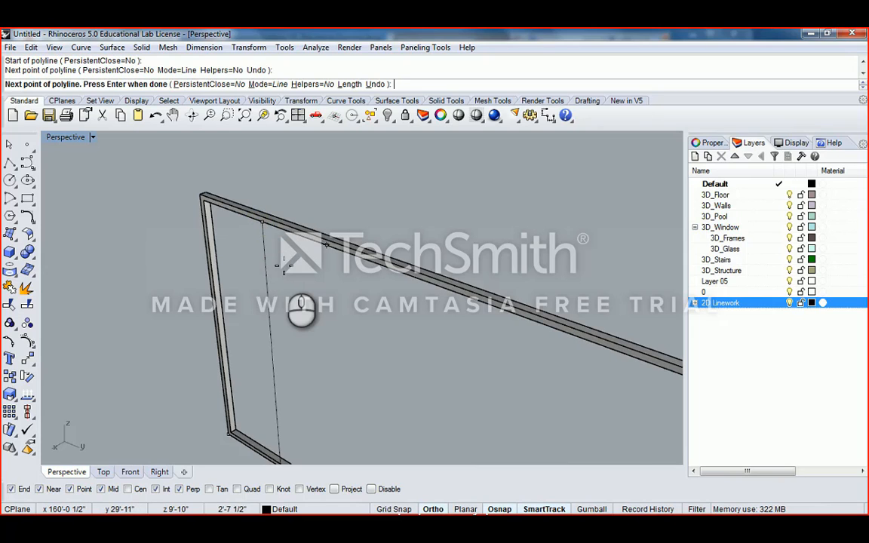
right_click(255, 239)
- Inspect the new vertical line from around the frame and deselect it
scroll(269, 255, "down", 4)
right_click_drag(285, 258, 364, 286)
scroll(250, 437, "up", 6)
scroll(251, 441, "up", 5)
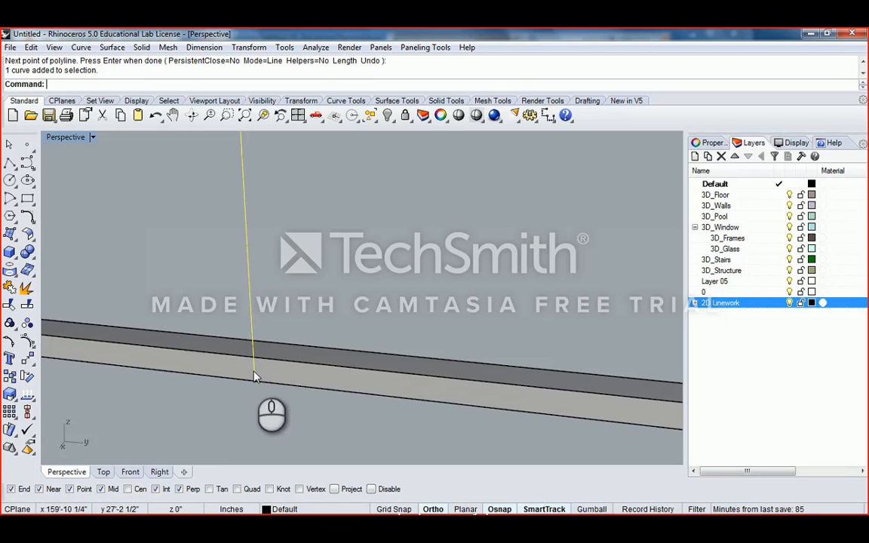
scroll(255, 381, "down", 3)
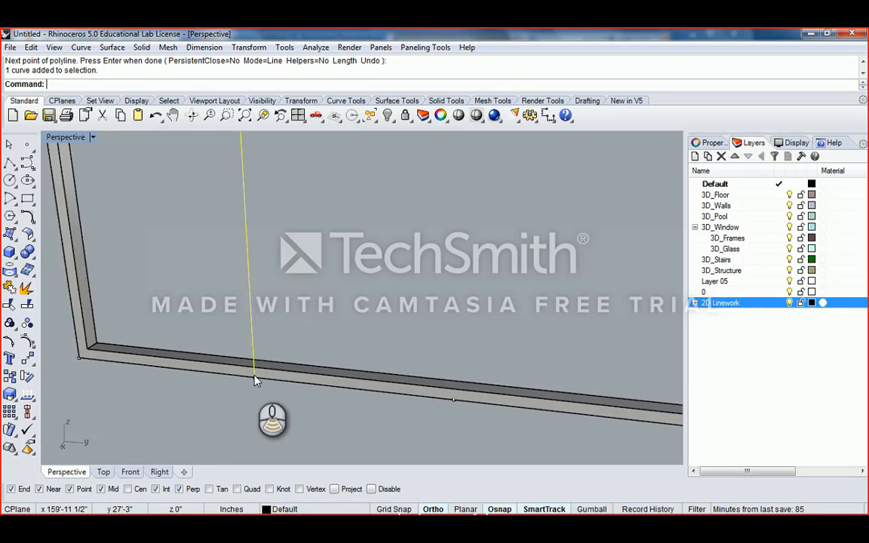
left_click(258, 369)
scroll(258, 369, "up", 3)
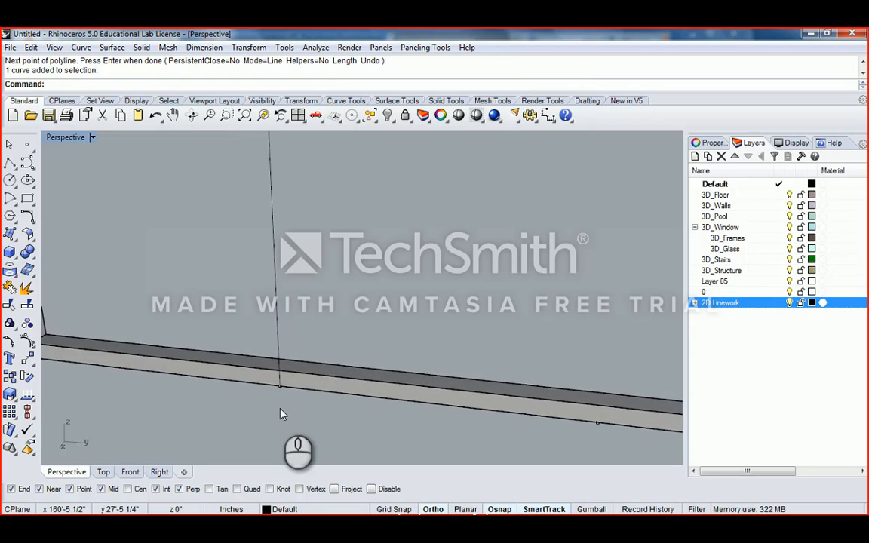
key("Return")
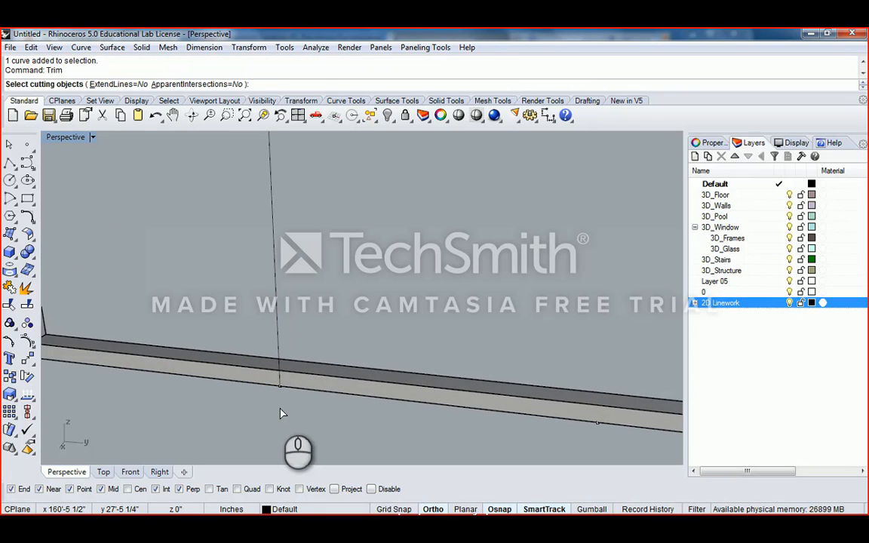
scroll(292, 375, "down", 3)
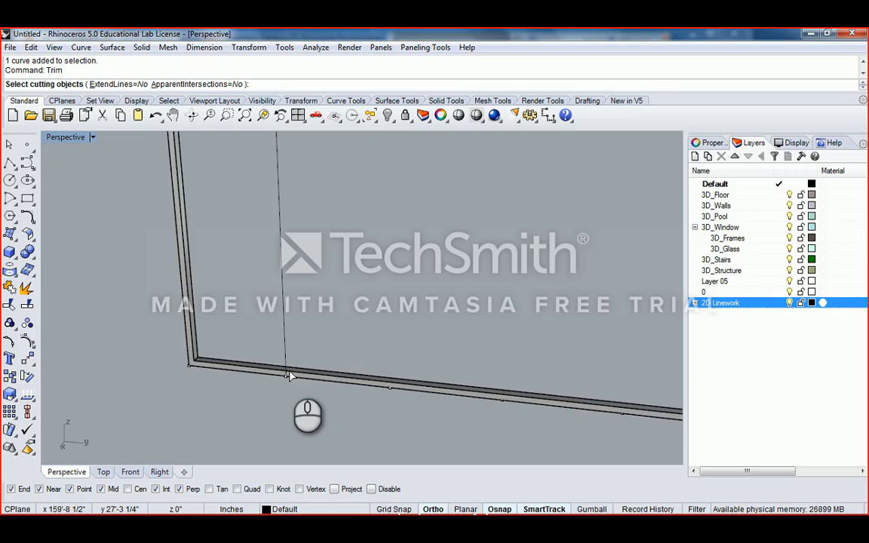
left_click(291, 372)
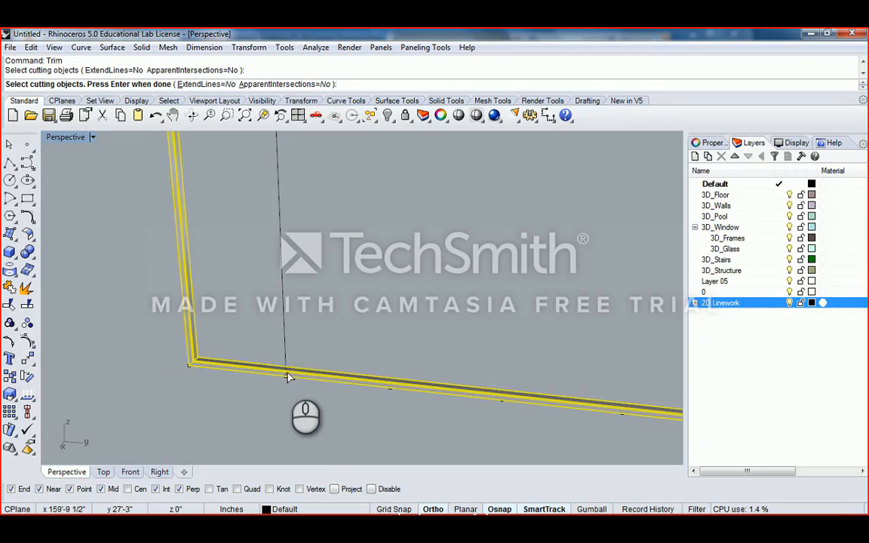
scroll(291, 378, "up", 3)
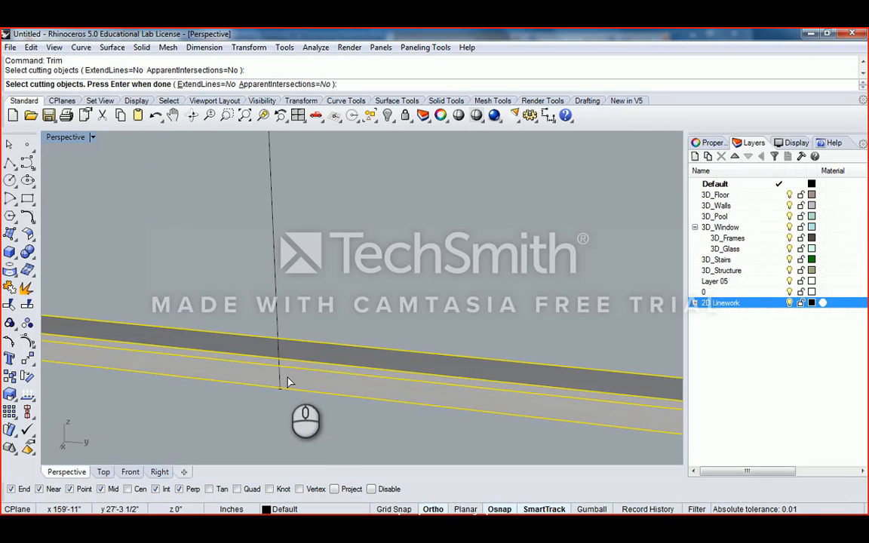
key("Return")
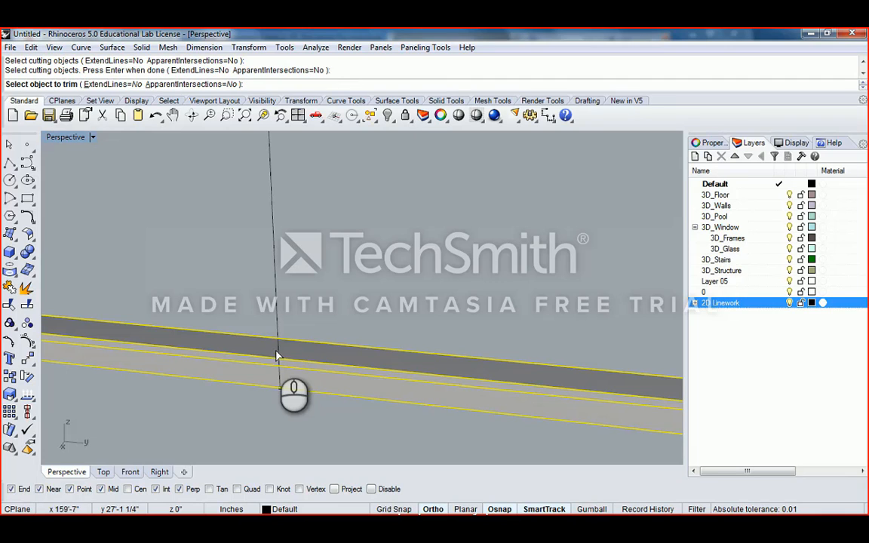
scroll(281, 381, "up", 1)
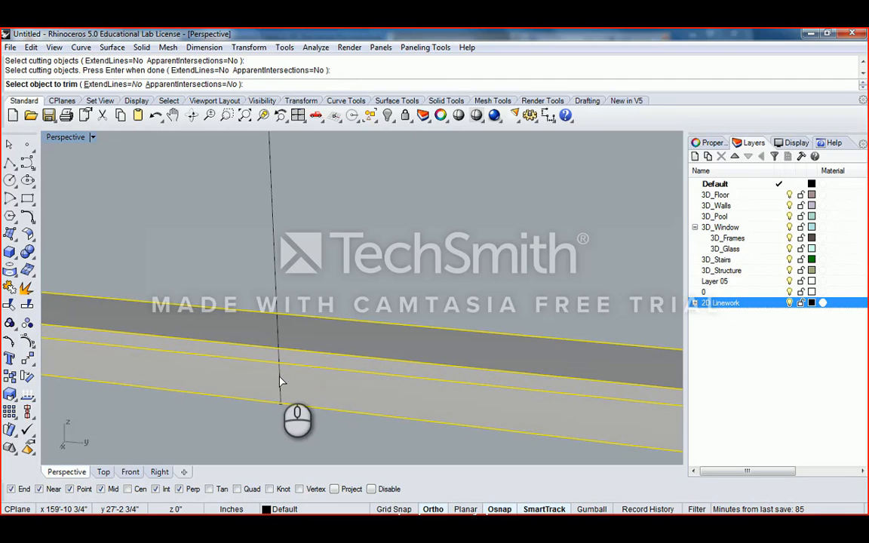
left_click(280, 381)
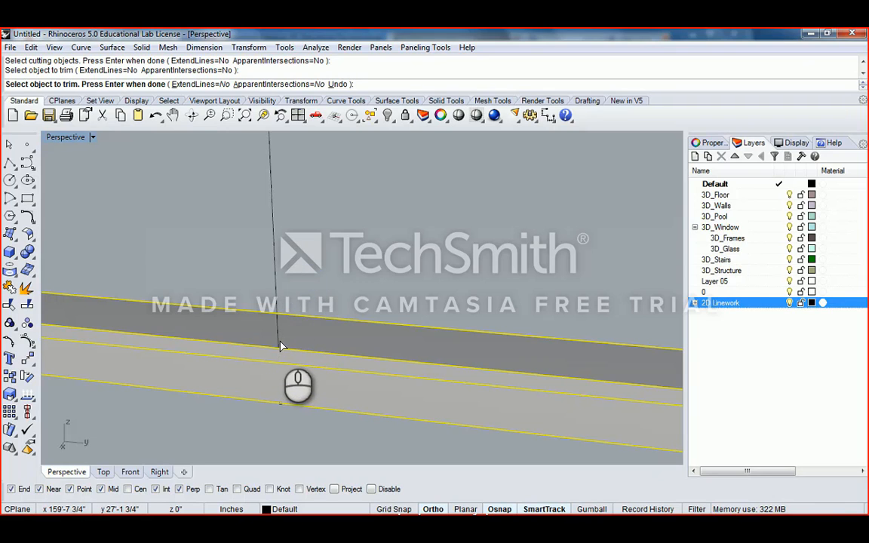
right_click(326, 294)
right_click_drag(324, 323, 305, 361)
key("ctrl+z")
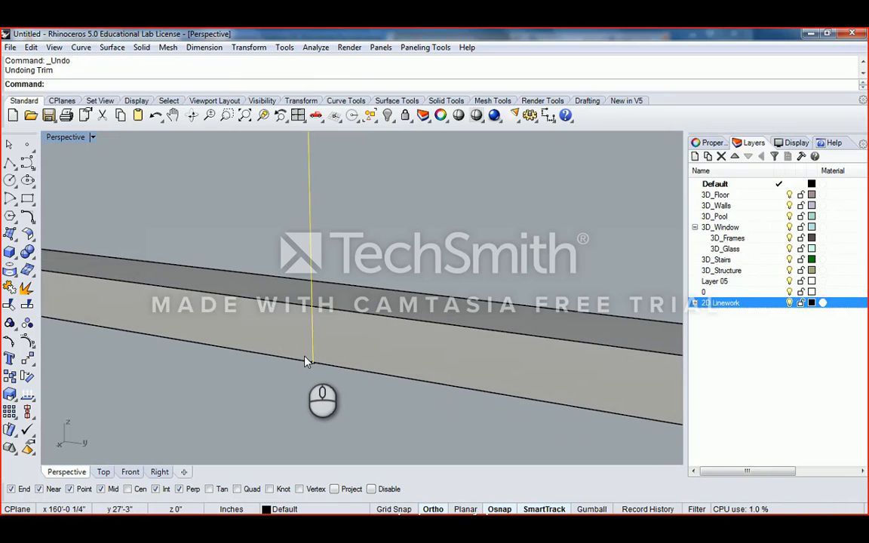
- Turn on the vertical line's control points with F10
key("F10")
right_click_drag(306, 361, 317, 245)
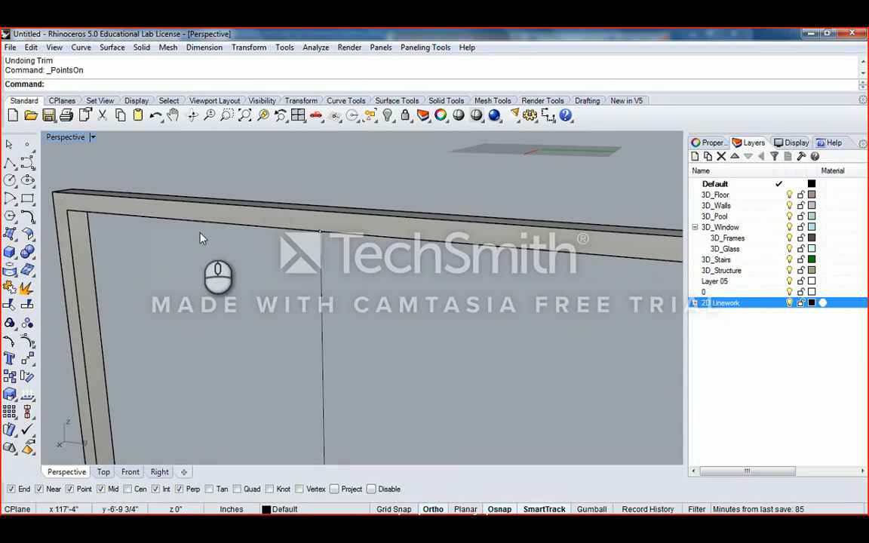
right_click_drag(215, 264, 152, 185)
left_click(153, 189)
left_click(117, 187)
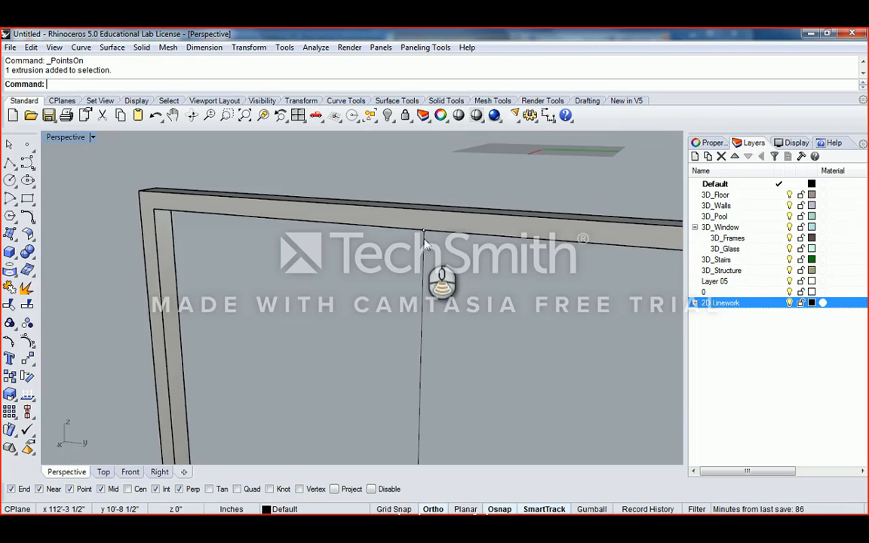
- Window-select the line's top control point
scroll(425, 239, "down", 2)
scroll(426, 279, "down", 3)
right_click_drag(427, 283, 419, 250, "shift")
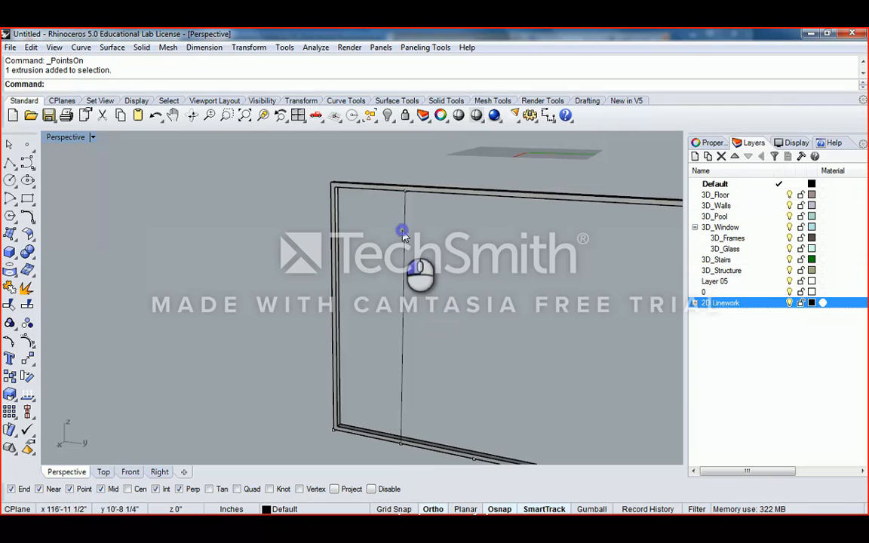
scroll(406, 229, "up", 2)
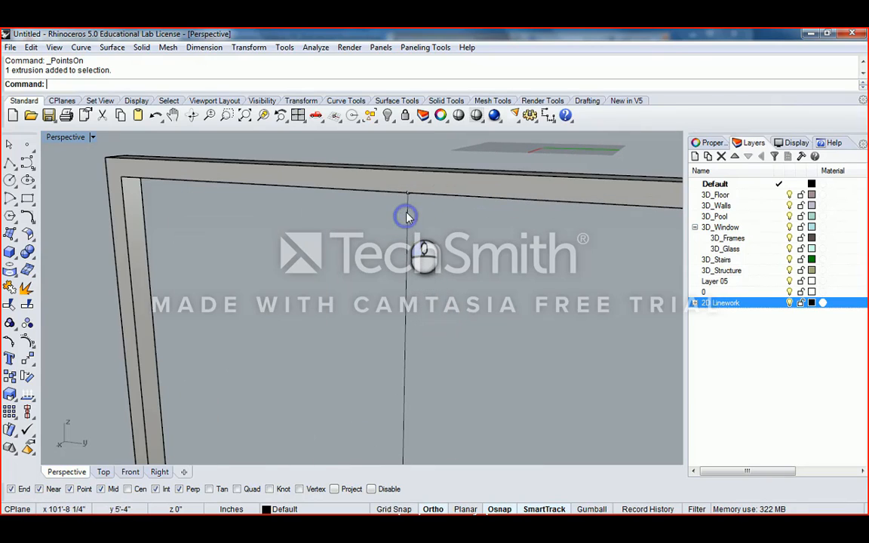
left_click_drag(392, 151, 431, 225)
- Add the line's bottom control point to the selection
scroll(430, 225, "down", 2)
scroll(421, 302, "down", 4)
right_click_drag(409, 305, 409, 337, "shift")
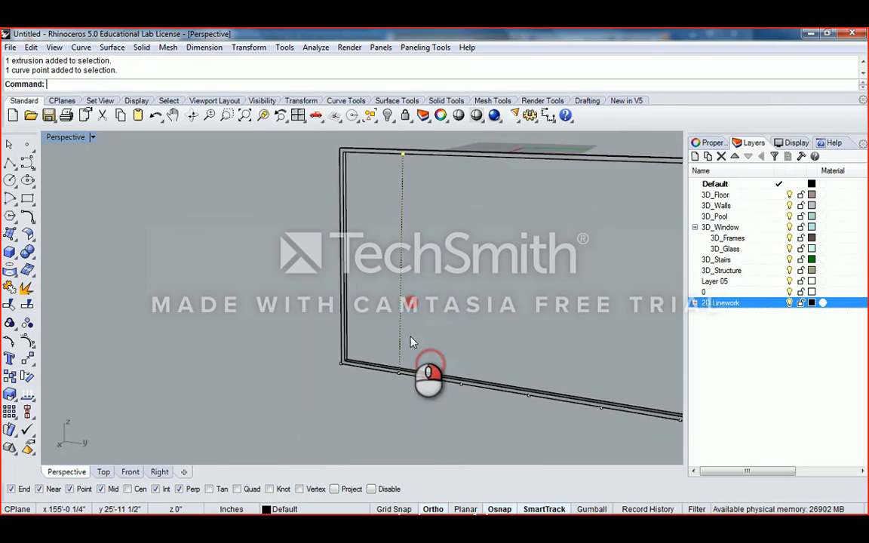
scroll(407, 338, "up", 5)
left_click_drag(384, 288, 409, 351)
scroll(406, 325, "up", 3)
scroll(408, 329, "up", 2)
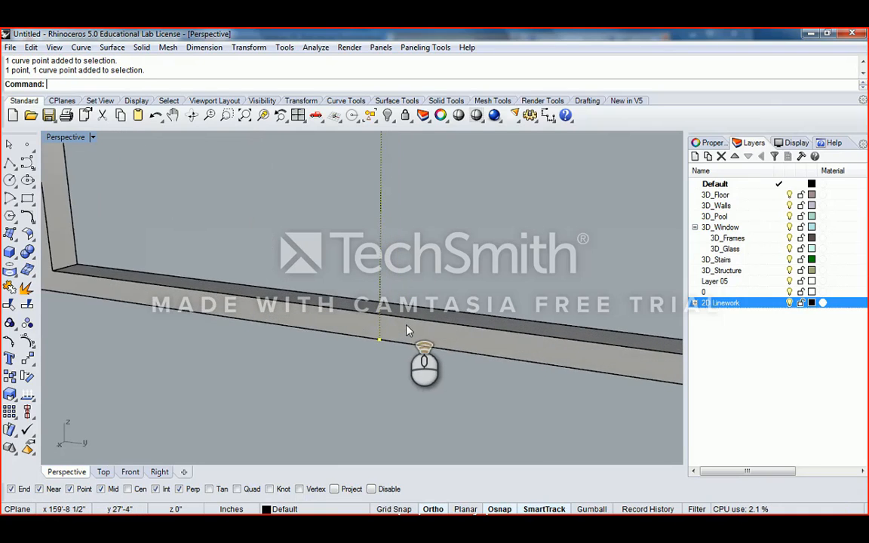
scroll(406, 330, "down", 4)
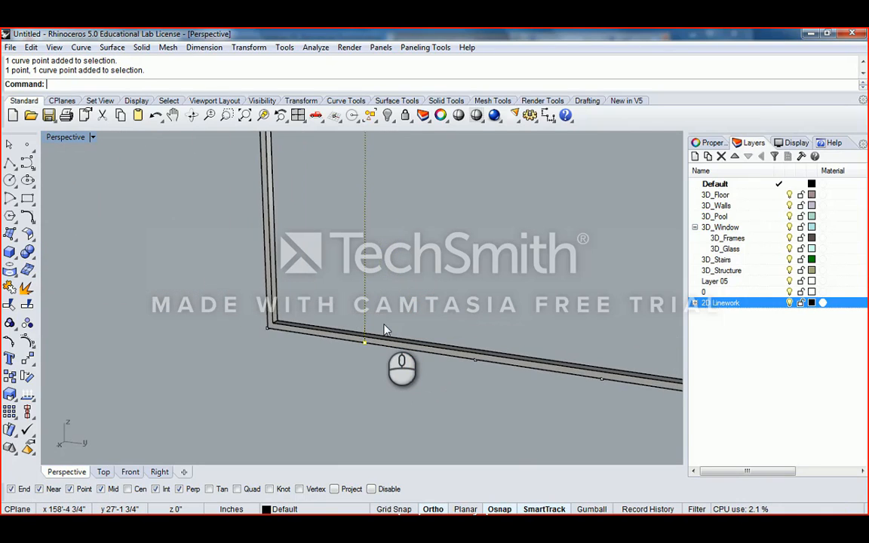
scroll(384, 329, "down", 5)
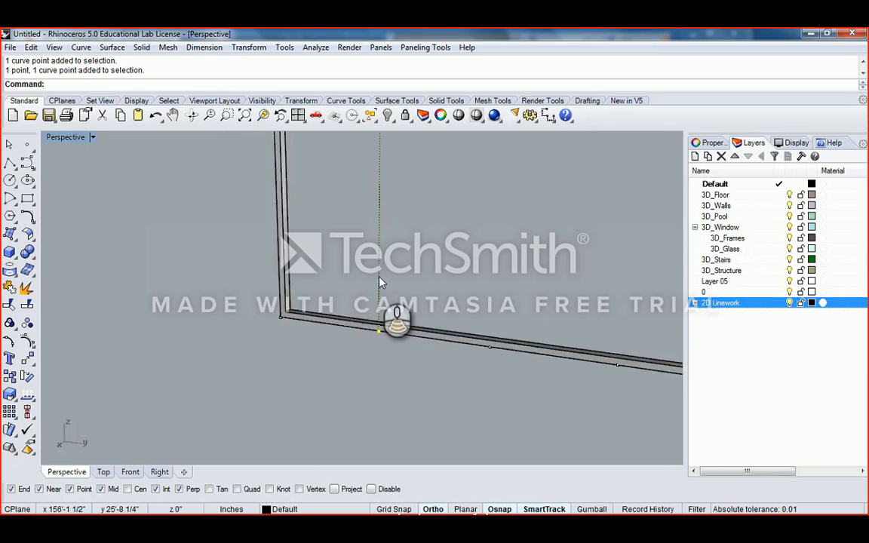
scroll(392, 220, "up", 5)
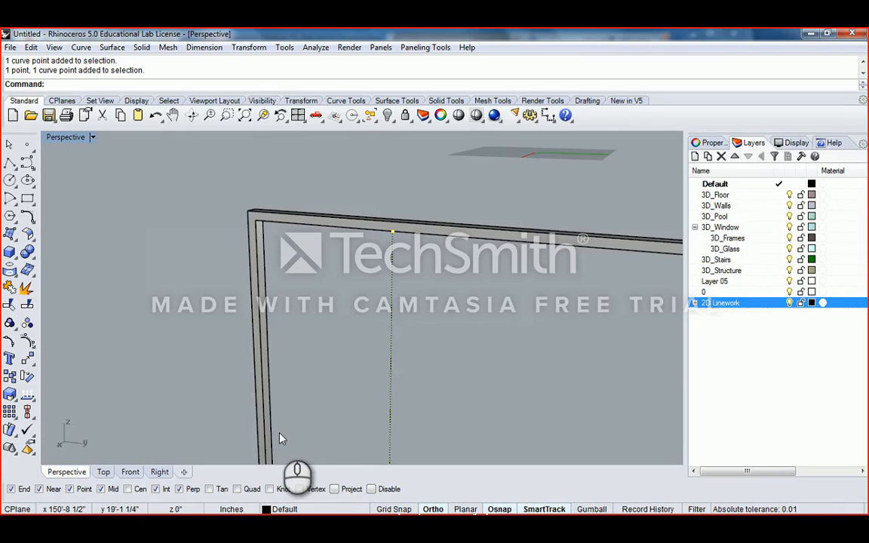
scroll(412, 321, "down", 4)
scroll(398, 339, "up", 5)
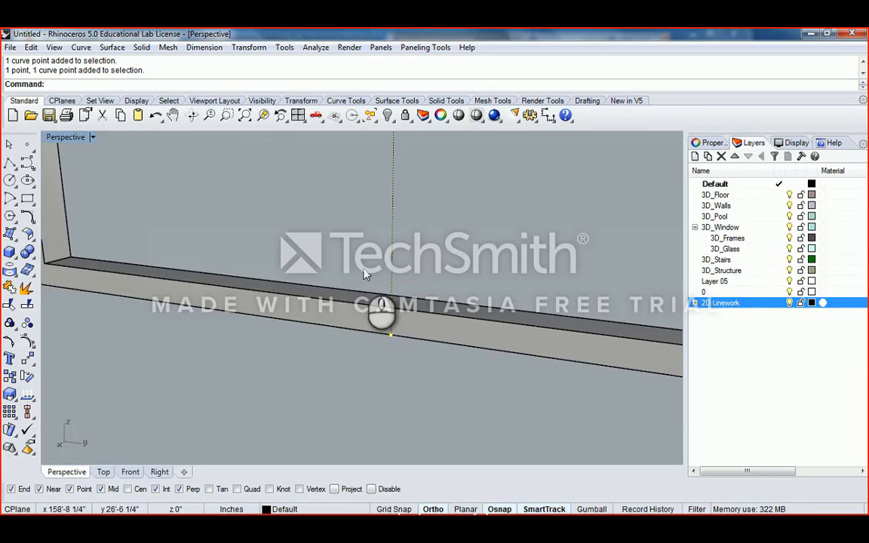
left_click(391, 332)
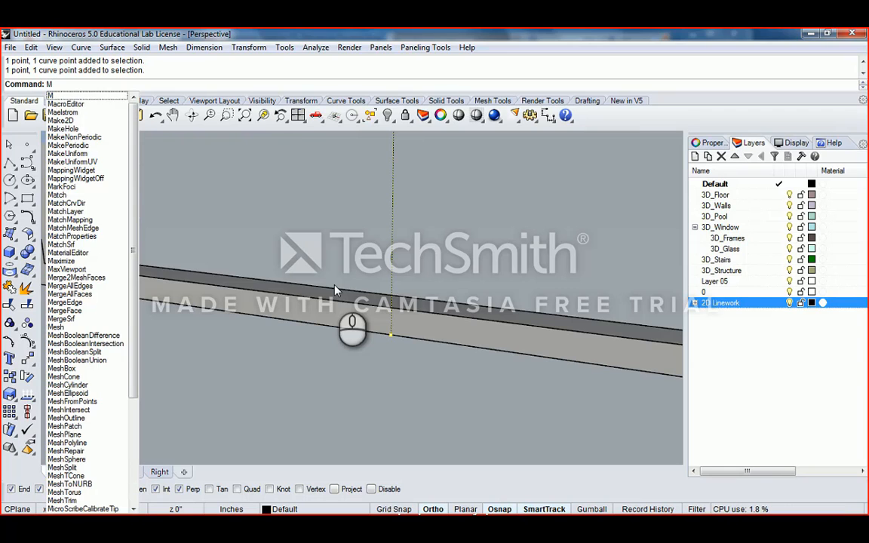
- Pick the line's bottom end point, then undo an accidental drag of it
key("Escape")
key("Escape")
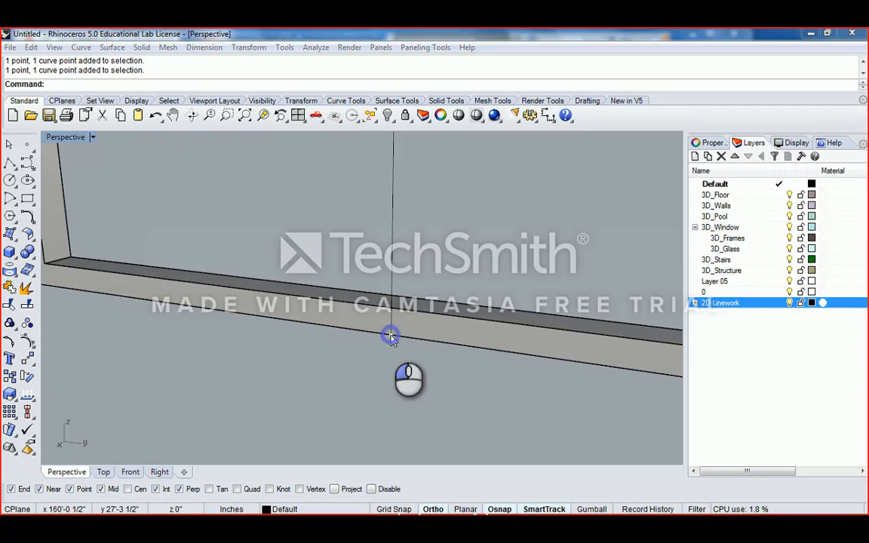
left_click(391, 340)
left_click(356, 367)
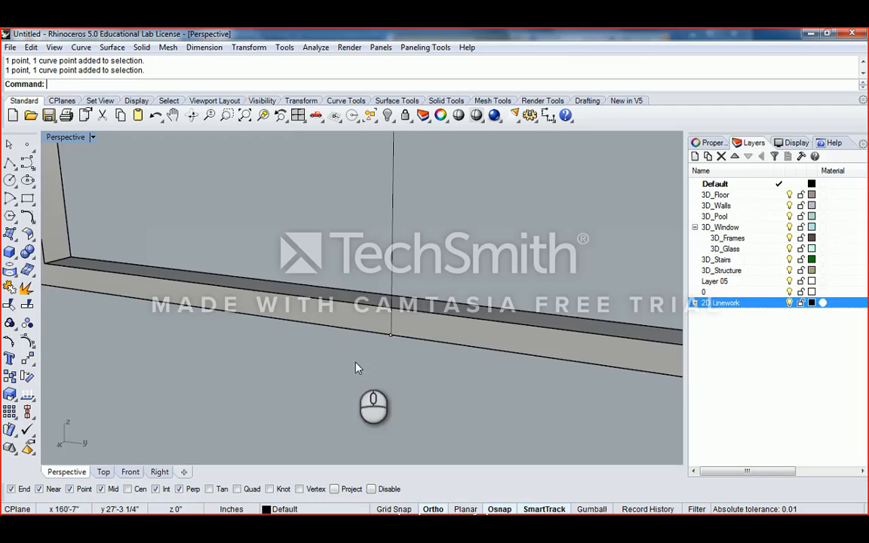
left_click(392, 337)
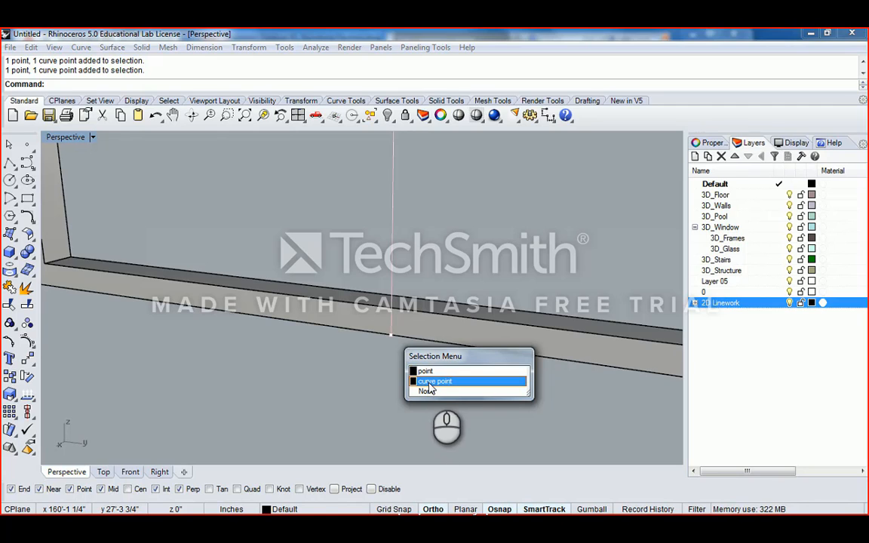
left_click(428, 382)
scroll(383, 343, "up", 2)
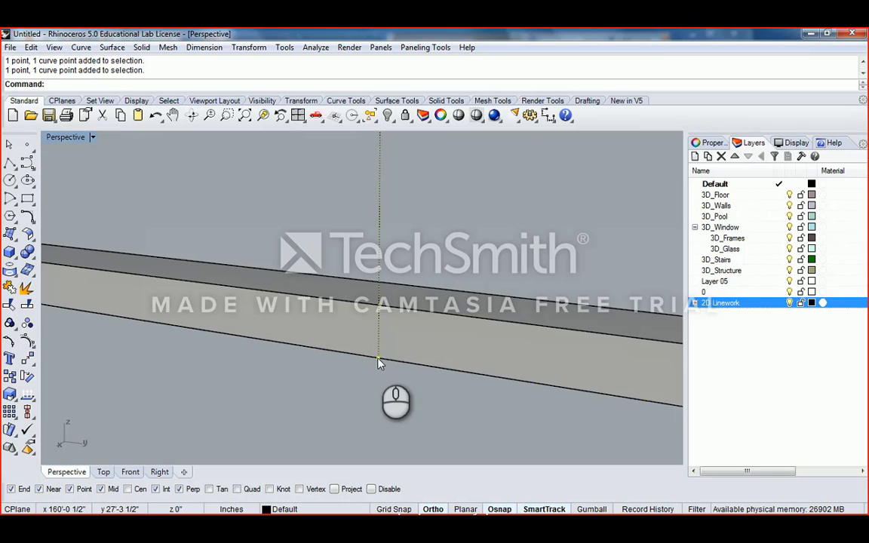
left_click_drag(379, 361, 381, 308)
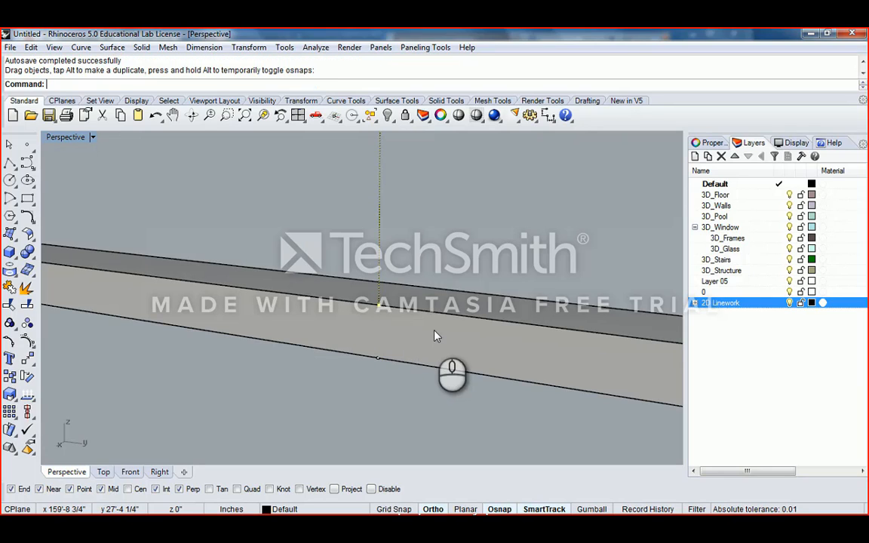
key("ctrl+z")
- Move the whole vertical line from its base up onto the lower rail's top edge
left_click(379, 361)
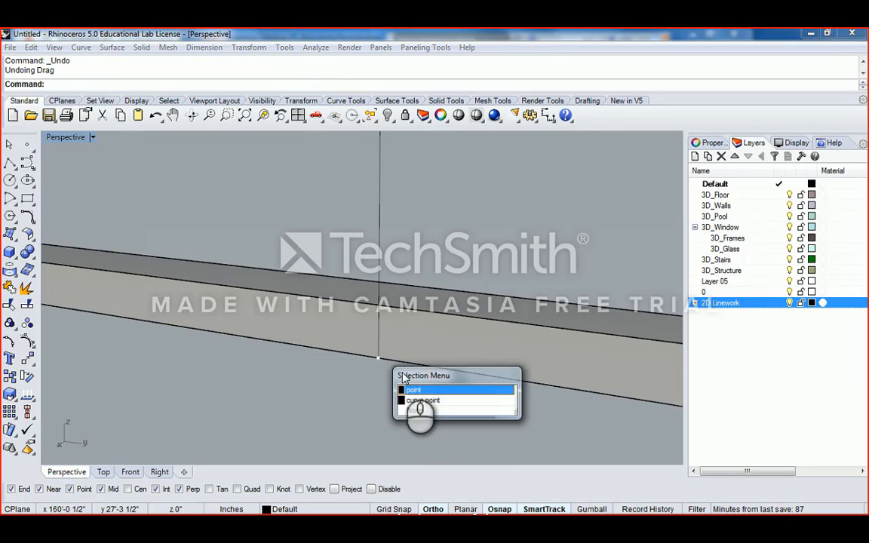
left_click(411, 400)
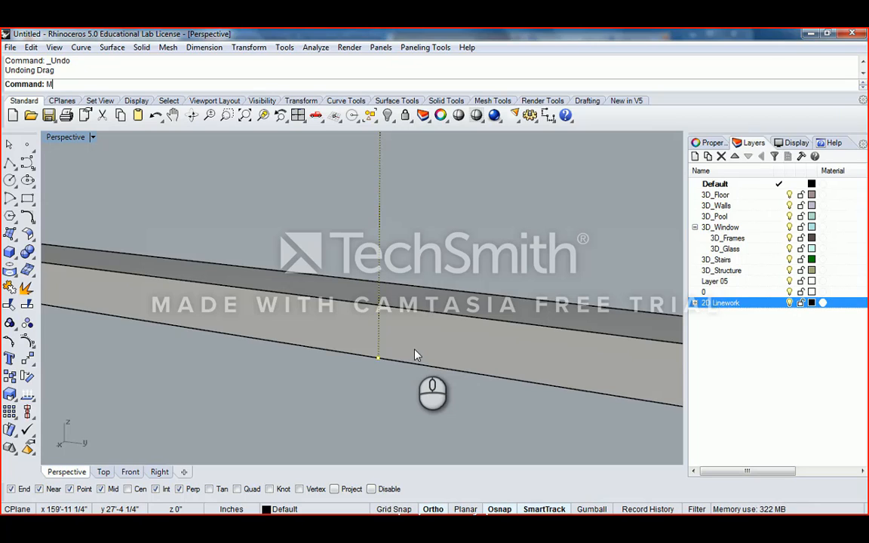
key("Return")
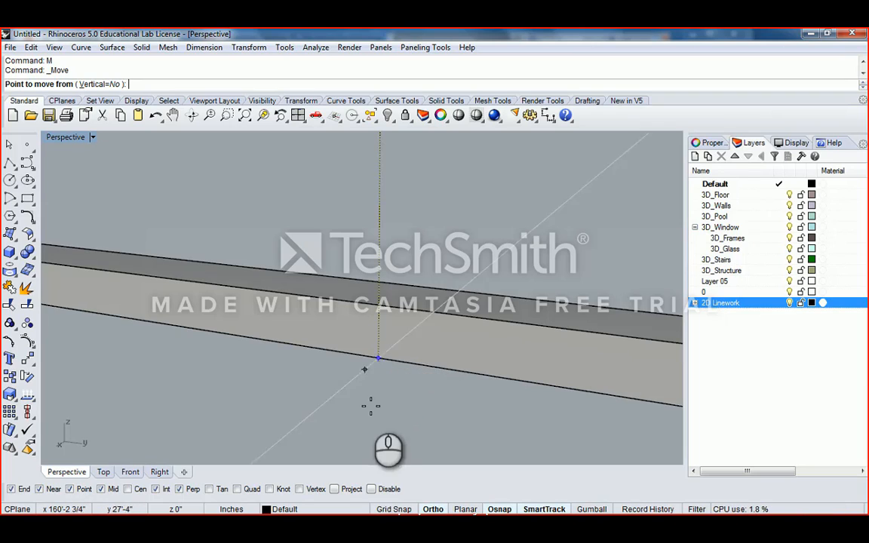
left_click(379, 358)
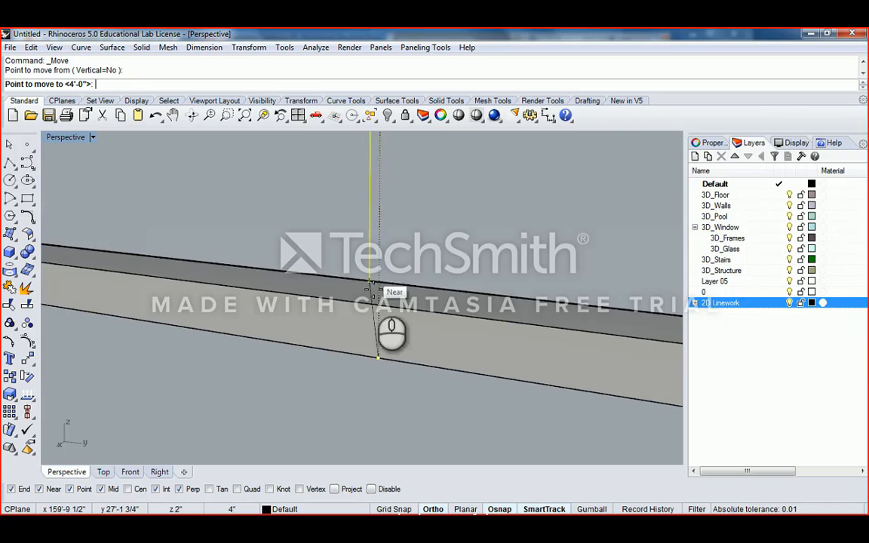
left_click(382, 303)
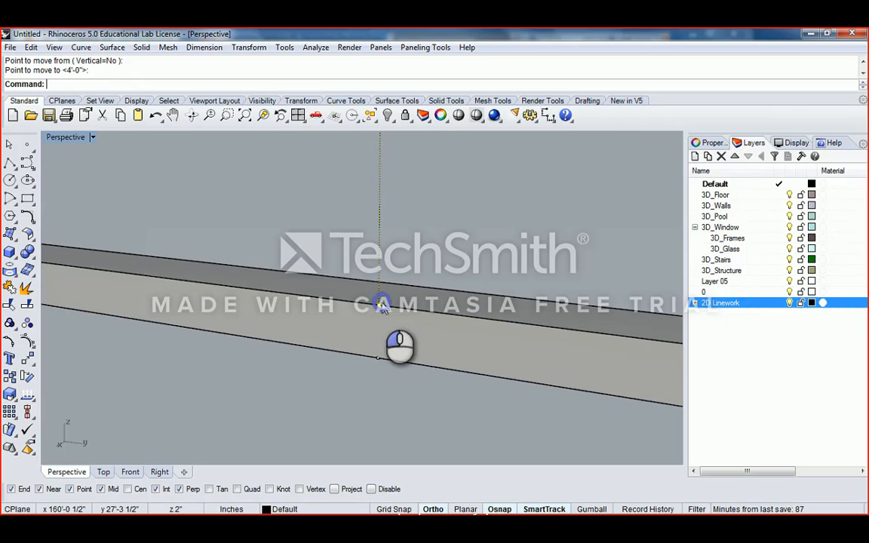
- Select the moved line and orbit around the frame to check both its ends
scroll(404, 282, "down", 12)
left_click(403, 250)
scroll(405, 250, "down", 10)
right_click_drag(415, 247, 443, 303)
scroll(400, 252, "up", 9)
scroll(414, 299, "down", 5)
right_click_drag(443, 303, 401, 252, "shift")
right_click_drag(402, 252, 373, 210)
right_click_drag(372, 210, 387, 260)
scroll(383, 208, "up", 9)
right_click_drag(388, 213, 351, 242)
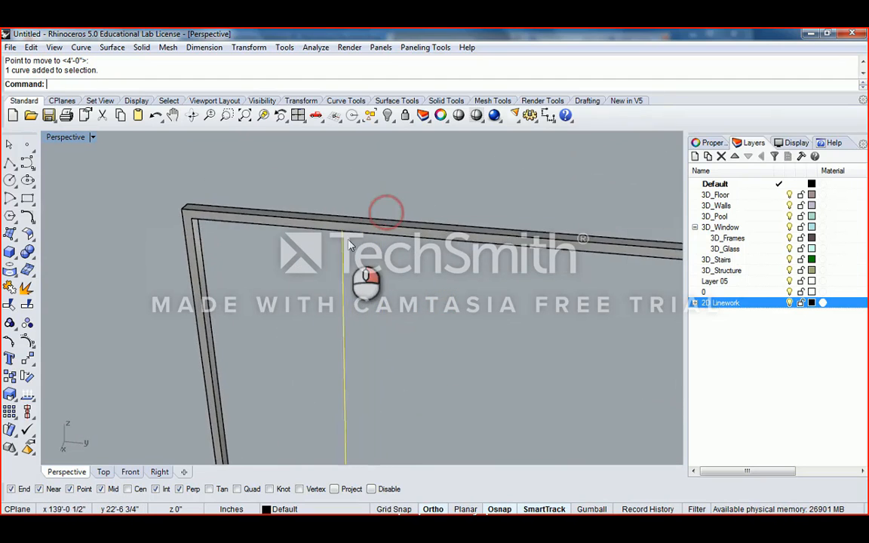
scroll(357, 286, "down", 9)
right_click_drag(363, 326, 351, 286, "shift")
scroll(324, 377, "up", 7)
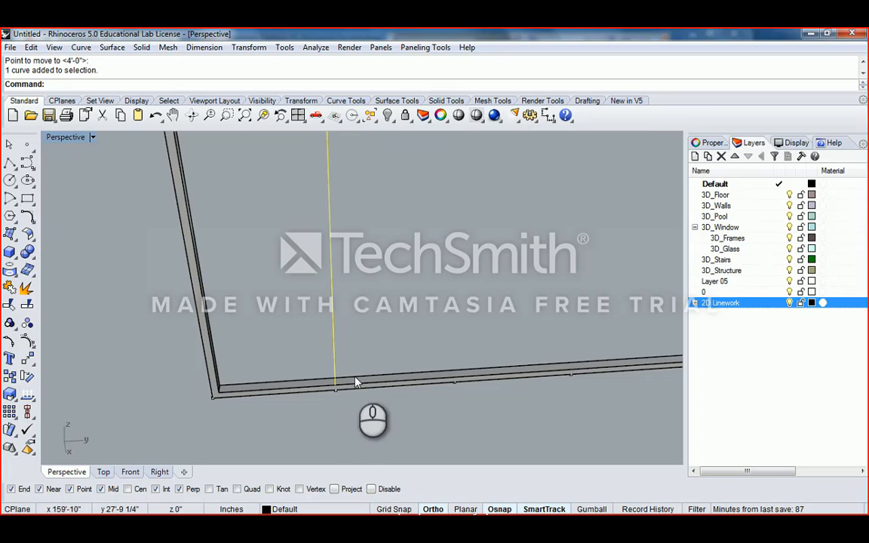
right_click_drag(357, 382, 311, 311)
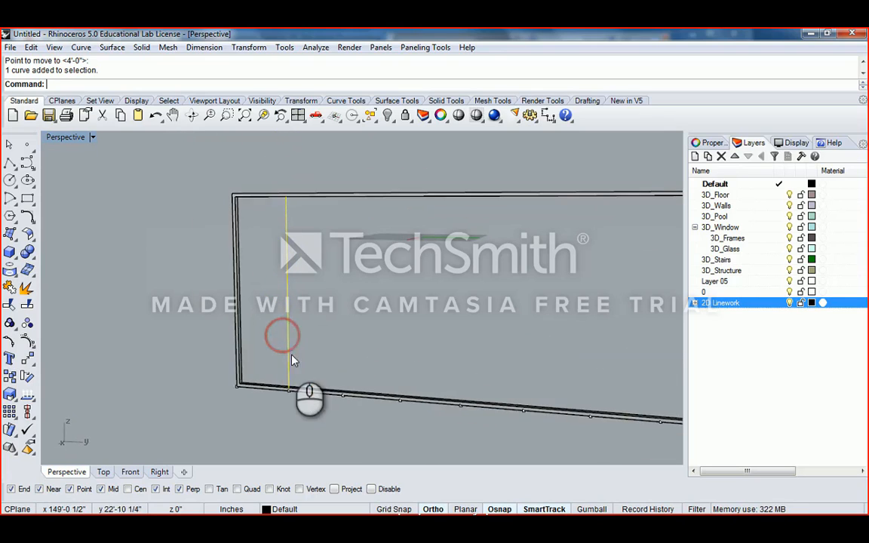
- Start offsetting the vertical mullion line, orbiting around it
scroll(291, 394, "up", 8)
right_click_drag(291, 395, 278, 310, "shift")
right_click_drag(278, 311, 325, 313)
scroll(268, 307, "up", 6)
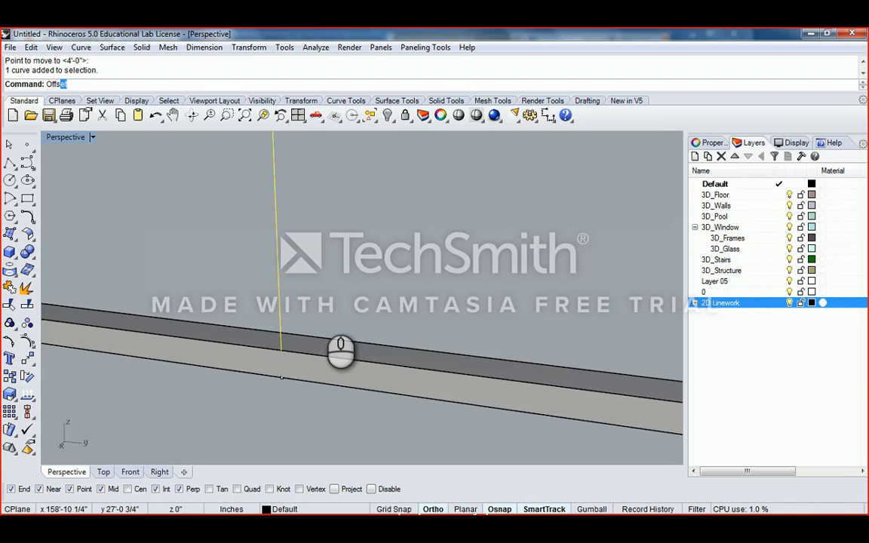
key("Return")
scroll(297, 298, "down", 2)
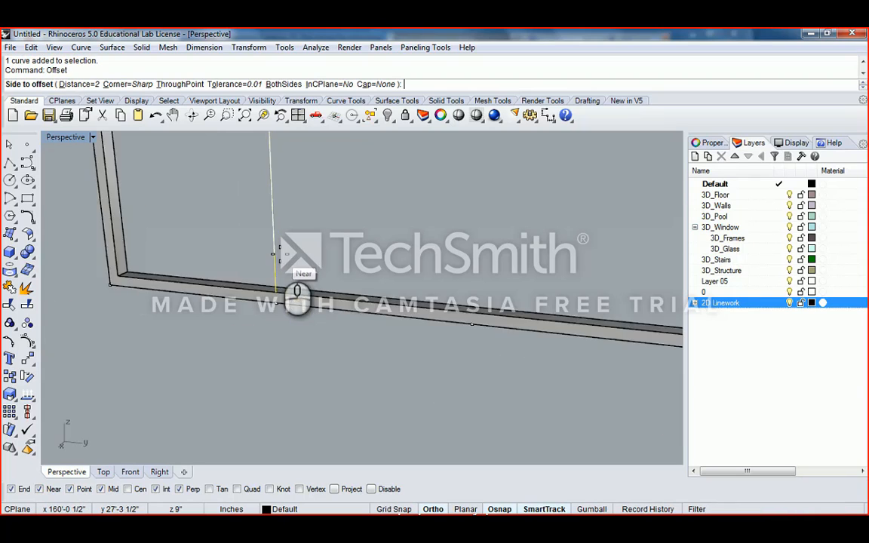
scroll(280, 254, "down", 5)
right_click_drag(289, 223, 330, 197)
scroll(330, 196, "up", 5)
right_click_drag(270, 202, 301, 152)
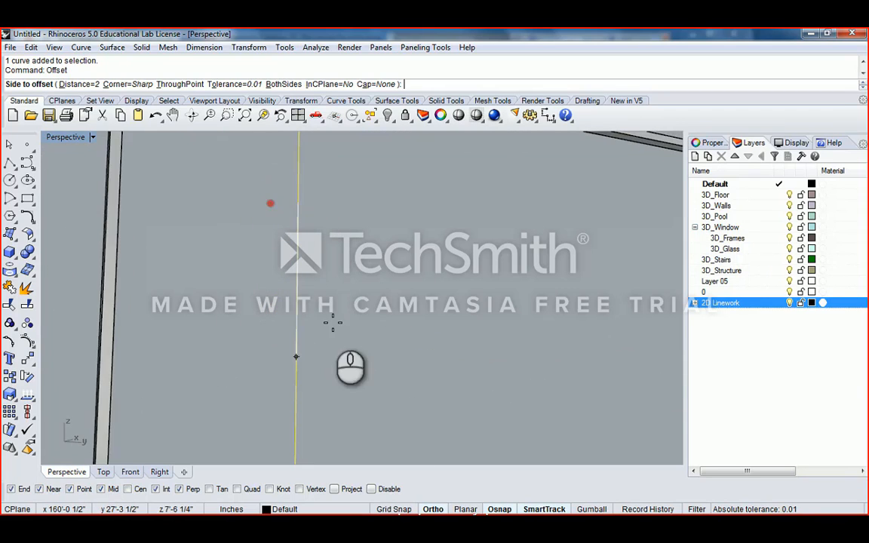
scroll(333, 323, "down", 4)
scroll(329, 295, "up", 4)
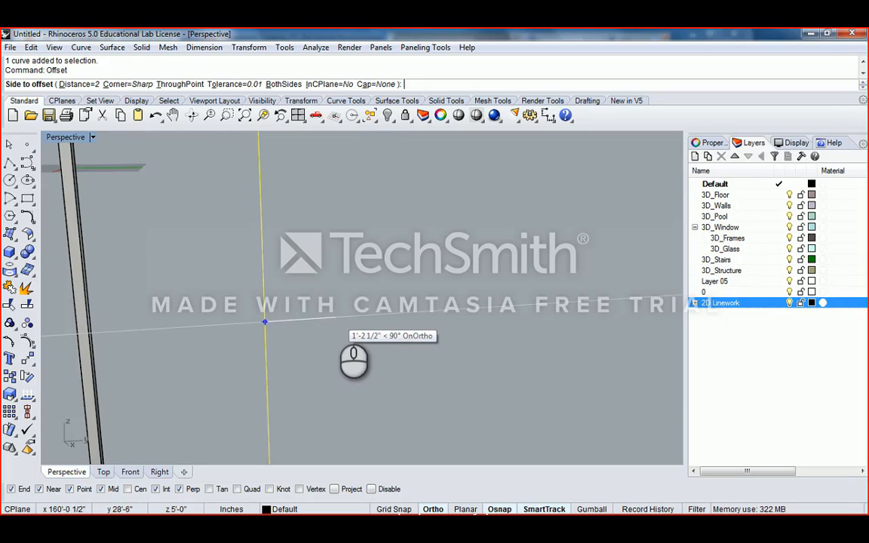
- Accept a 1" offset distance, cancel without a copy, and return to the four-view layout
key("Return")
right_click_drag(334, 310, 334, 262)
right_click_drag(435, 280, 334, 185)
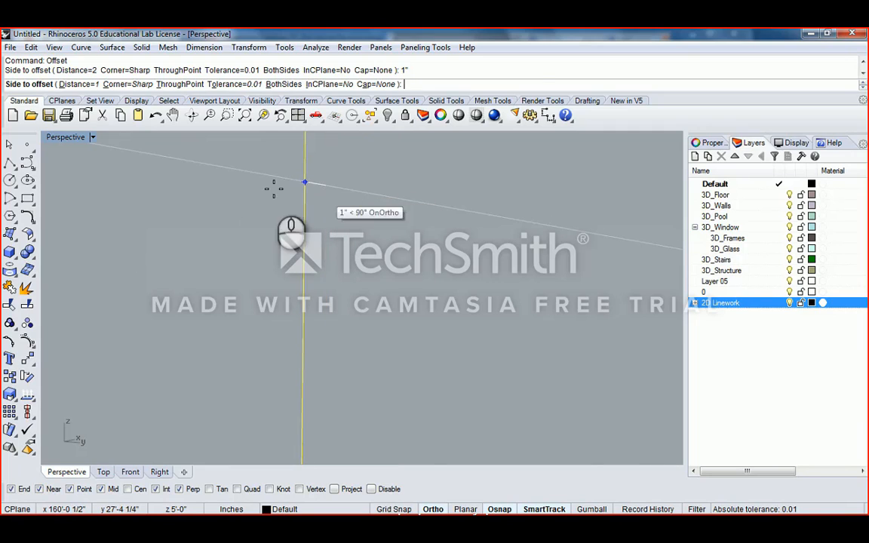
right_click(201, 165)
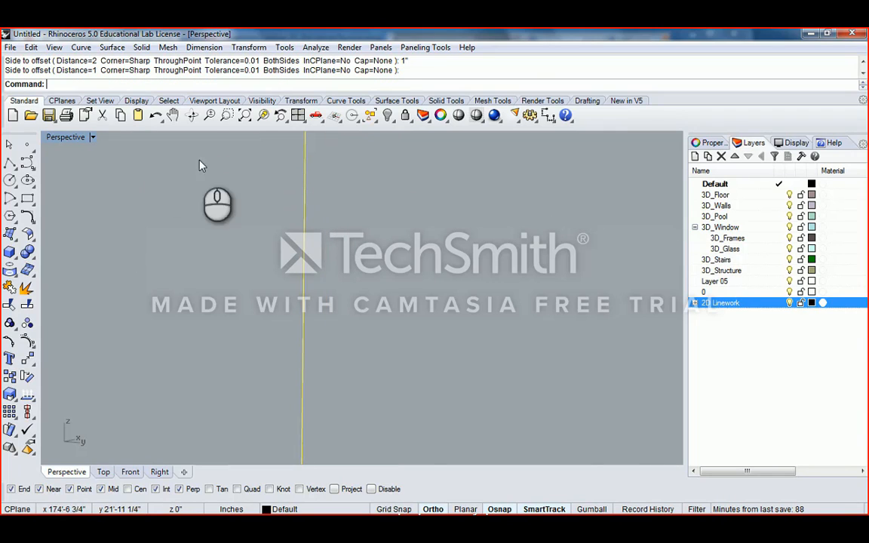
double_click(66, 138)
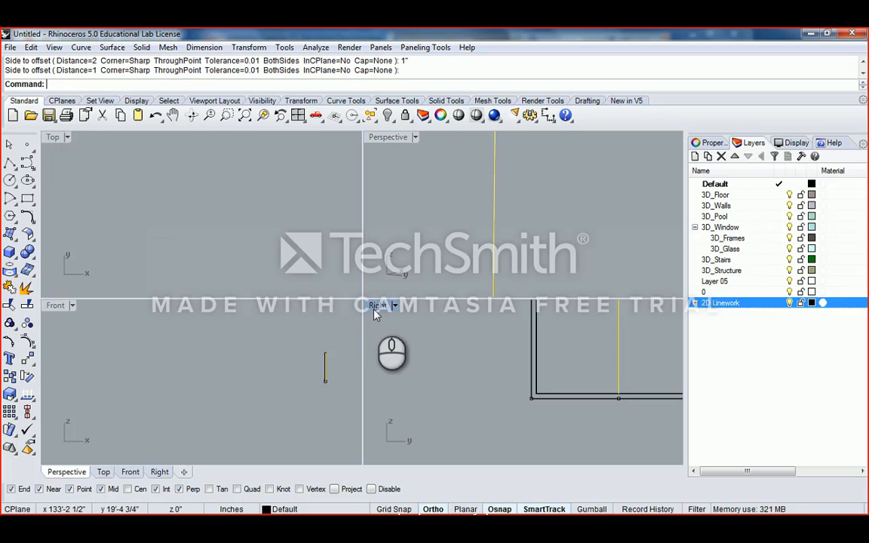
- In the maximized Right view, offset the vertical mullion line 1" to both sides
double_click(376, 310)
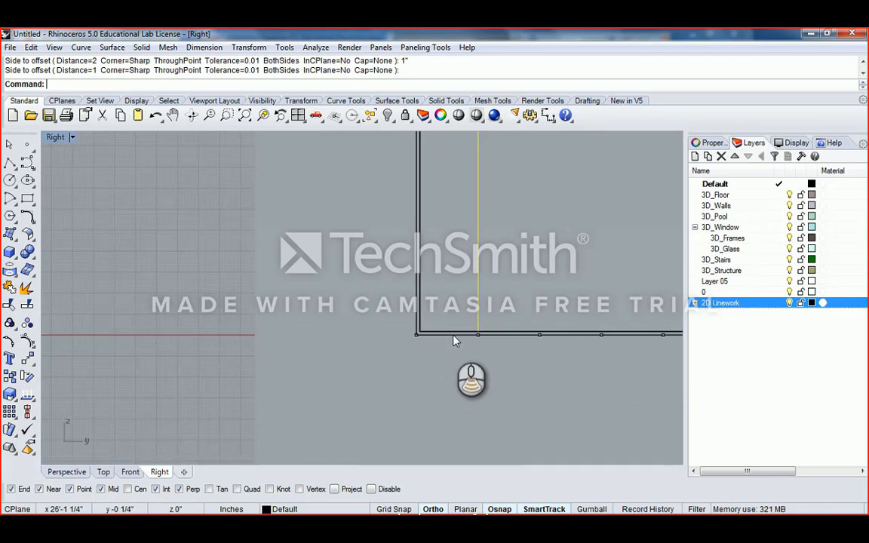
right_click_drag(450, 334, 350, 283)
key("Escape")
scroll(318, 275, "up", 8)
left_click(219, 277)
type("Offset")
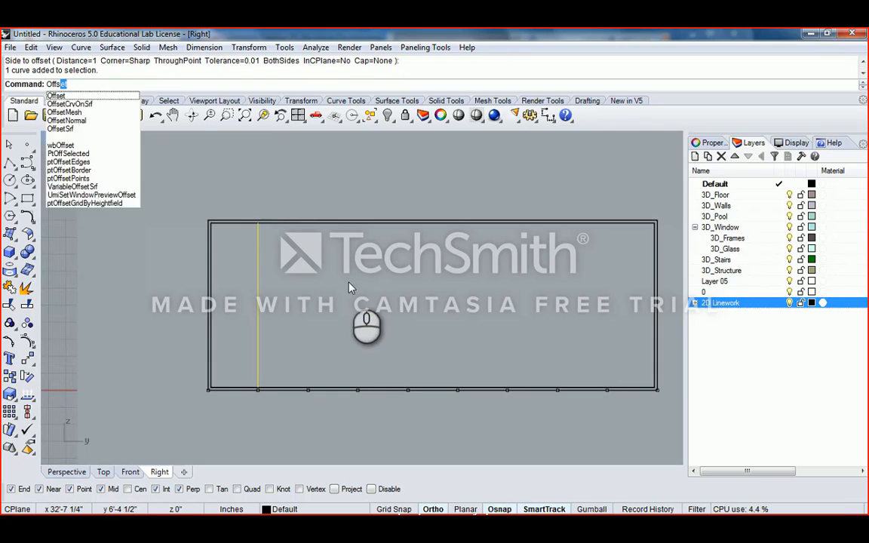
key("Return")
scroll(297, 273, "up", 8)
right_click_drag(274, 301, 324, 286)
scroll(327, 285, "up", 2)
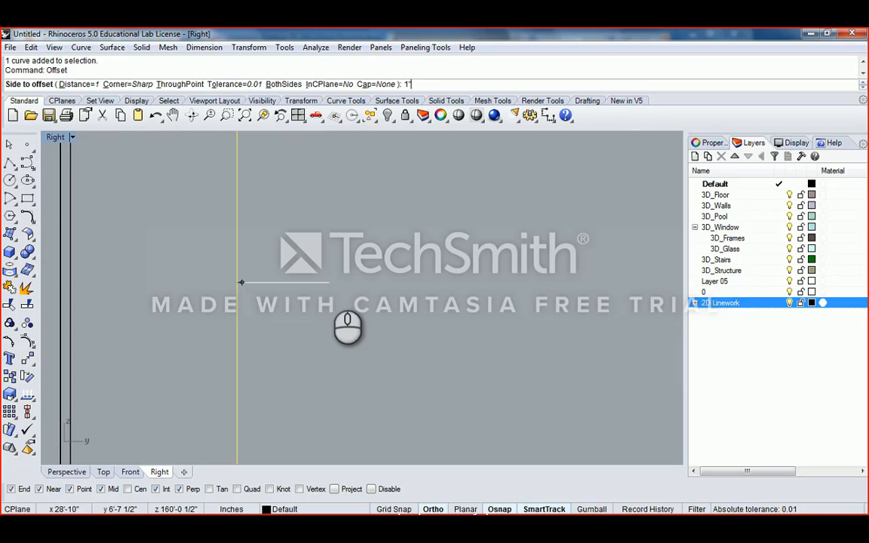
key("Return")
left_click(330, 282)
key("Return")
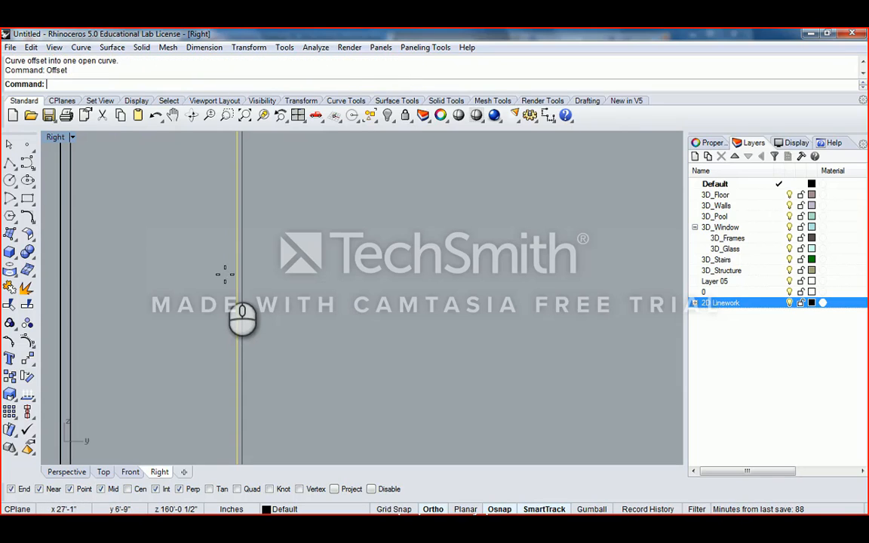
left_click(209, 254)
- Delete the two unwanted offset lines and return to the four-view layout
scroll(237, 255, "down", 8)
right_click_drag(241, 254, 270, 224)
scroll(269, 223, "up", 6)
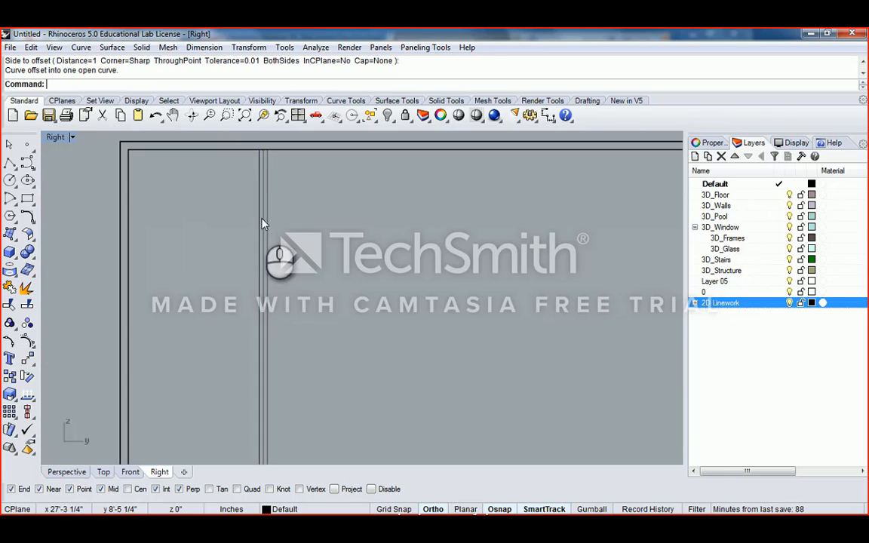
left_click(261, 218)
left_click(263, 222)
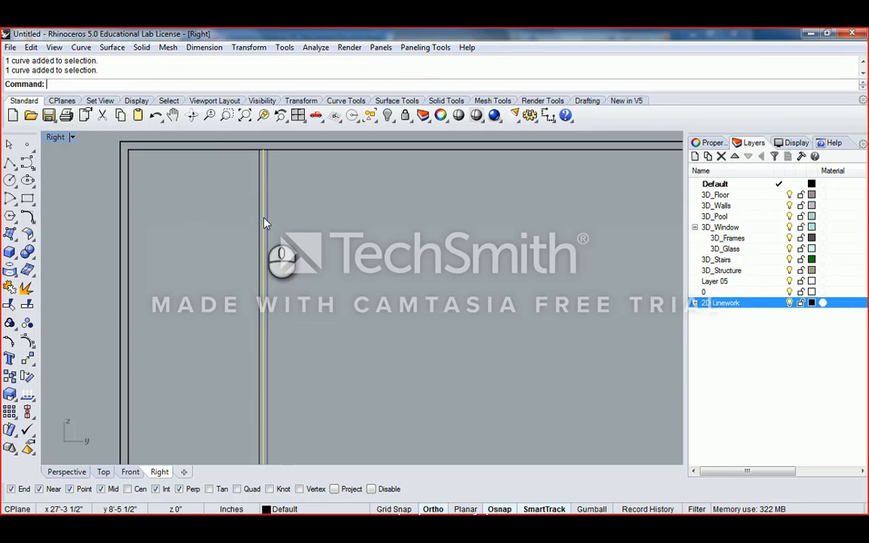
key("Delete")
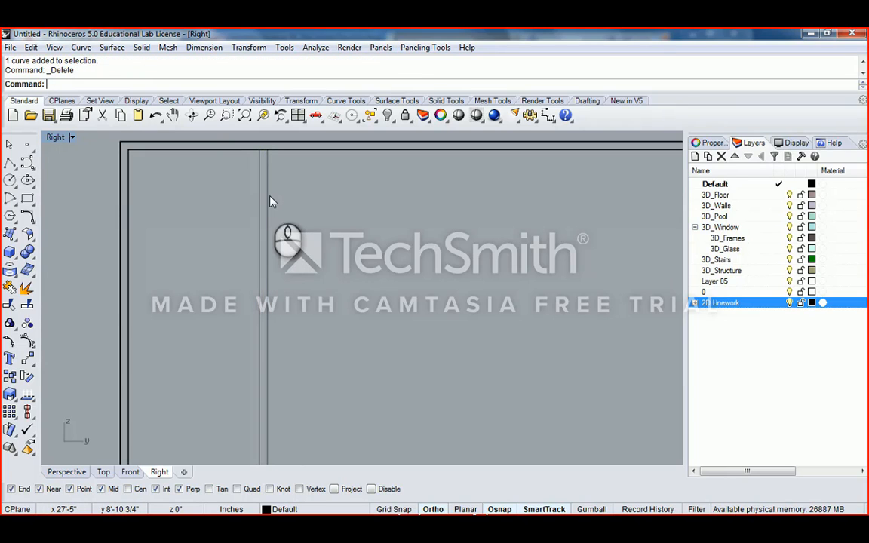
double_click(55, 137)
- Draw short polylines capping the mullion lines at the top and bottom beams
double_click(393, 139)
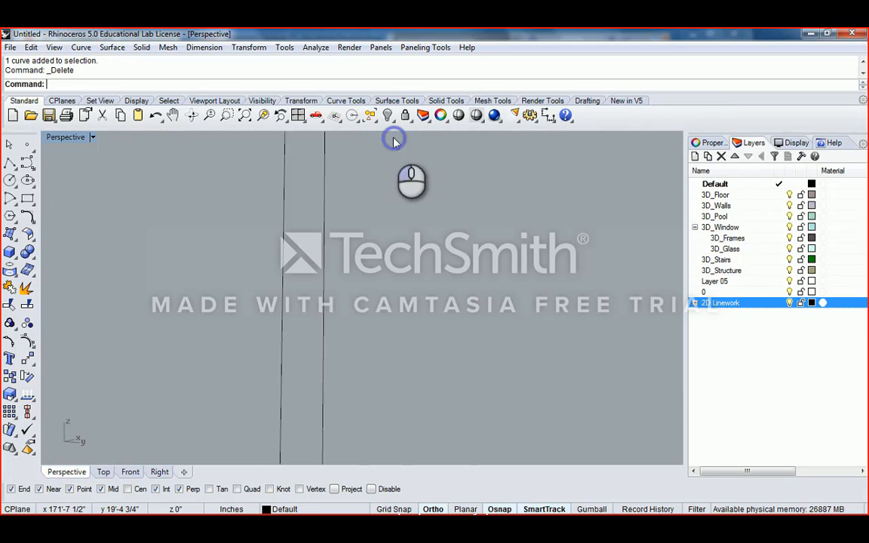
right_click_drag(393, 139, 229, 206)
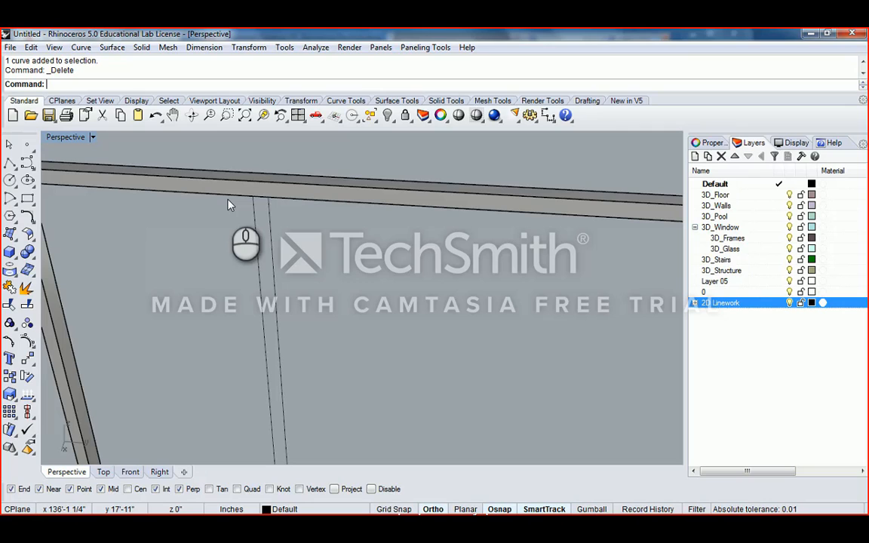
type("lyline")
key("Return")
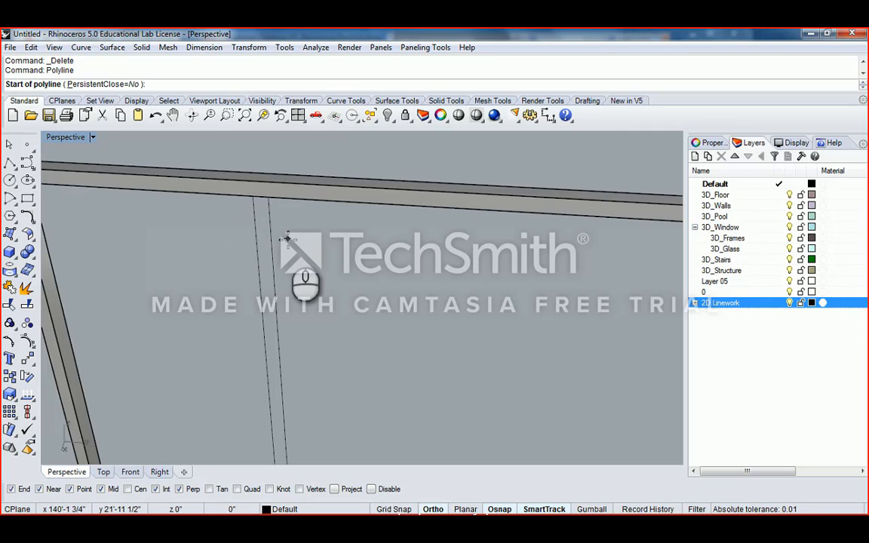
left_click(259, 195)
left_click(257, 194)
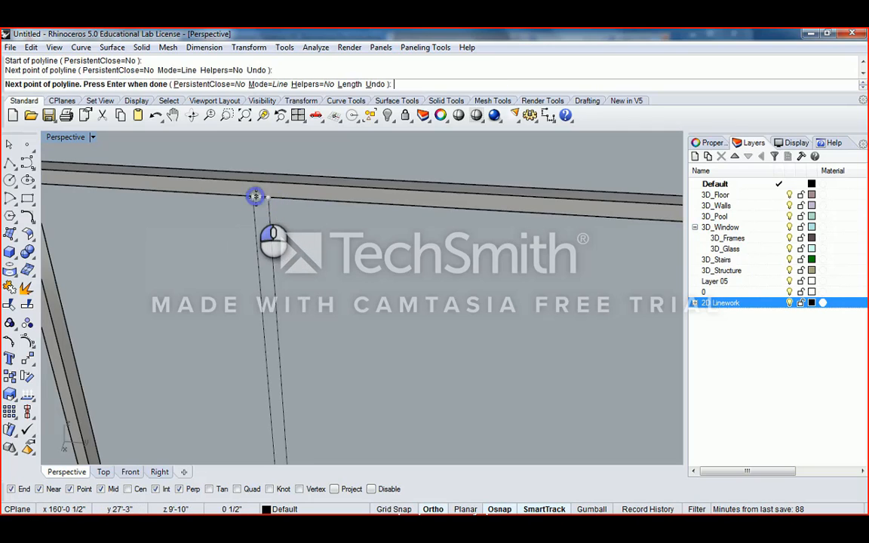
right_click(293, 258)
right_click_drag(293, 258, 295, 371)
right_click(295, 370)
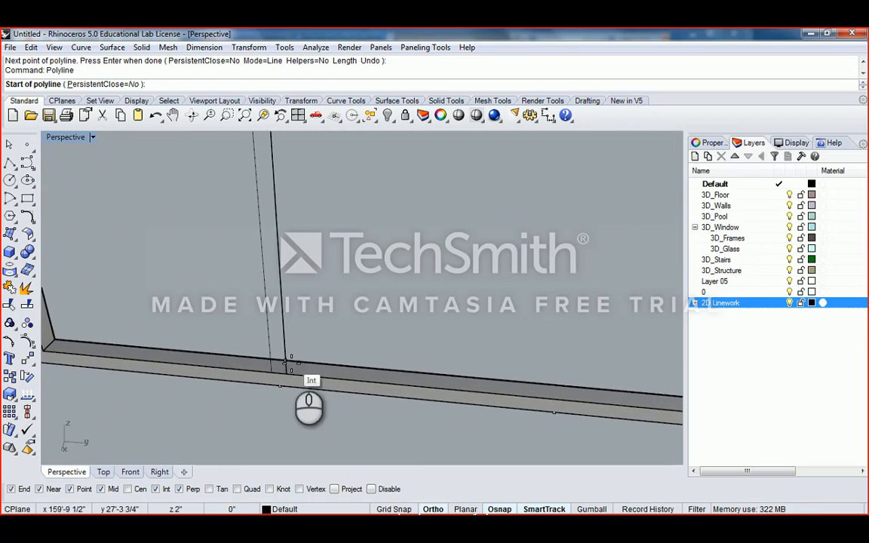
left_click(288, 371)
left_click(273, 373)
right_click(273, 373)
- Select both closing lines and the two vertical mullion lines together
left_click_drag(248, 326, 291, 381)
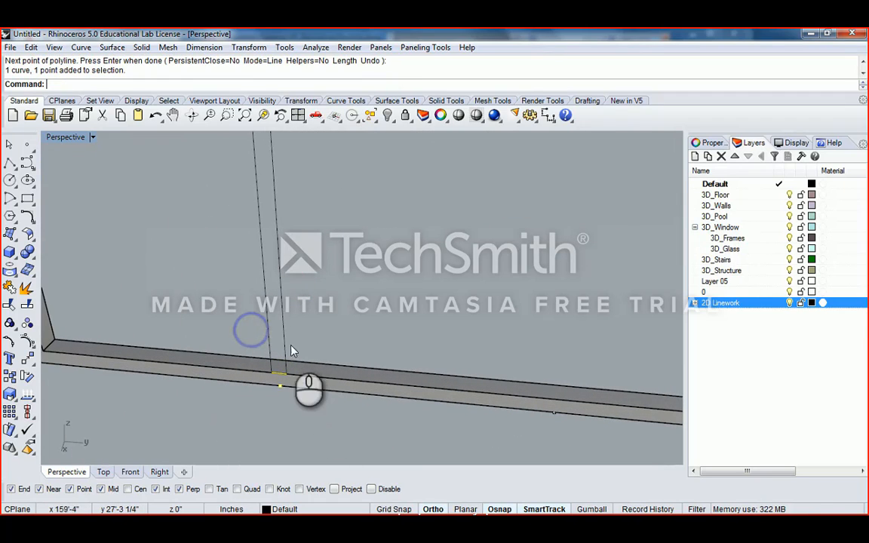
left_click(281, 376, "ctrl")
left_click_drag(291, 336, 265, 311)
right_click_drag(265, 311, 252, 227)
left_click(250, 184)
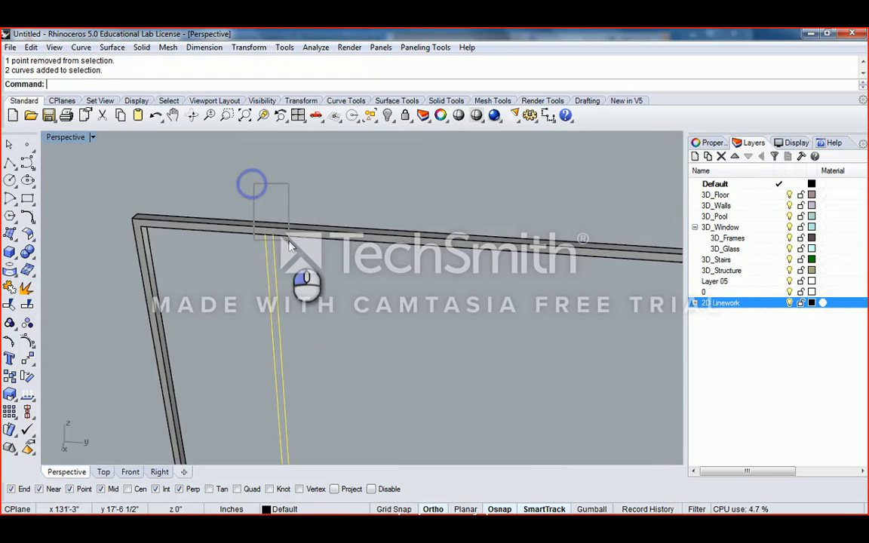
scroll(284, 249, "up", 3)
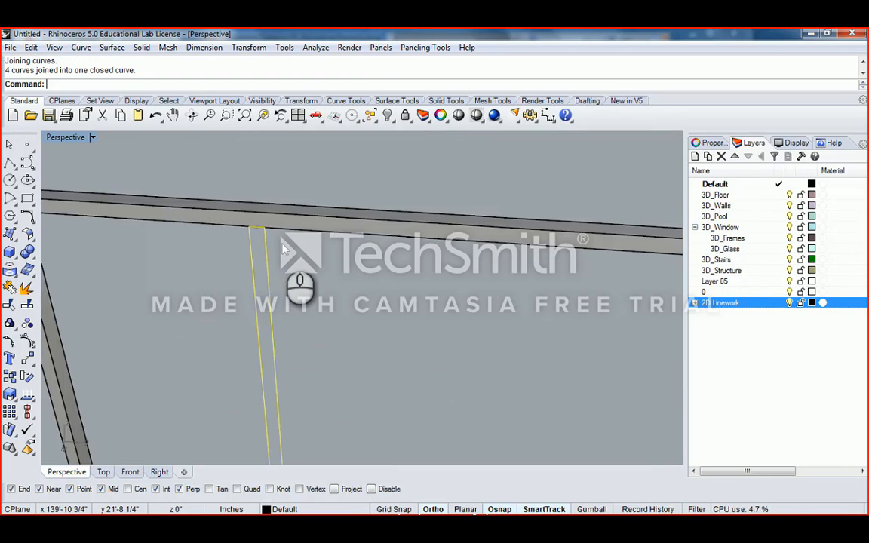
scroll(283, 249, "down", 3)
scroll(291, 370, "up", 4)
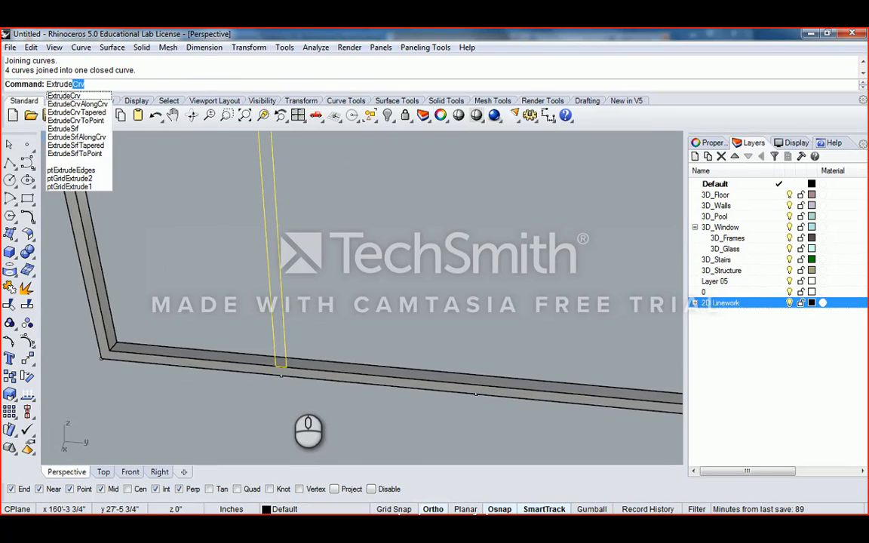
- Extrude the closed mullion profile up to the top beam and delete the leftover curve
key("Return")
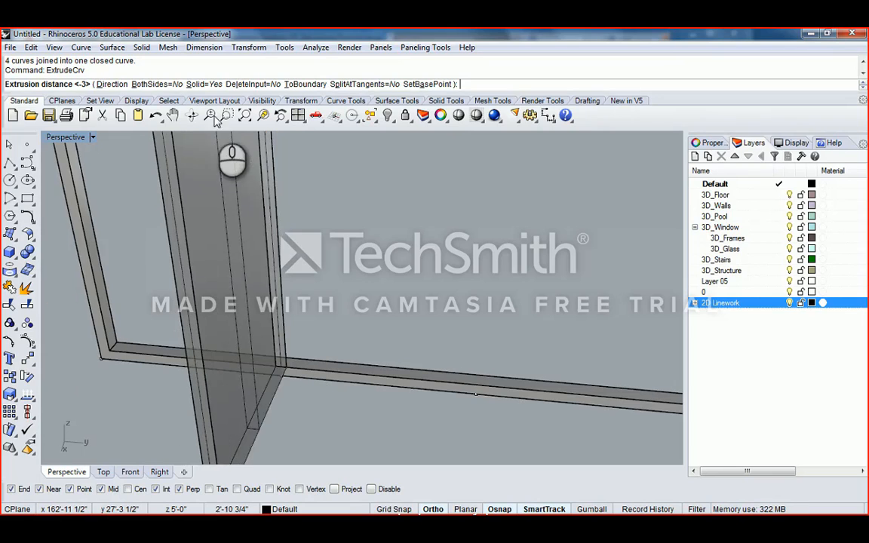
left_click(292, 347)
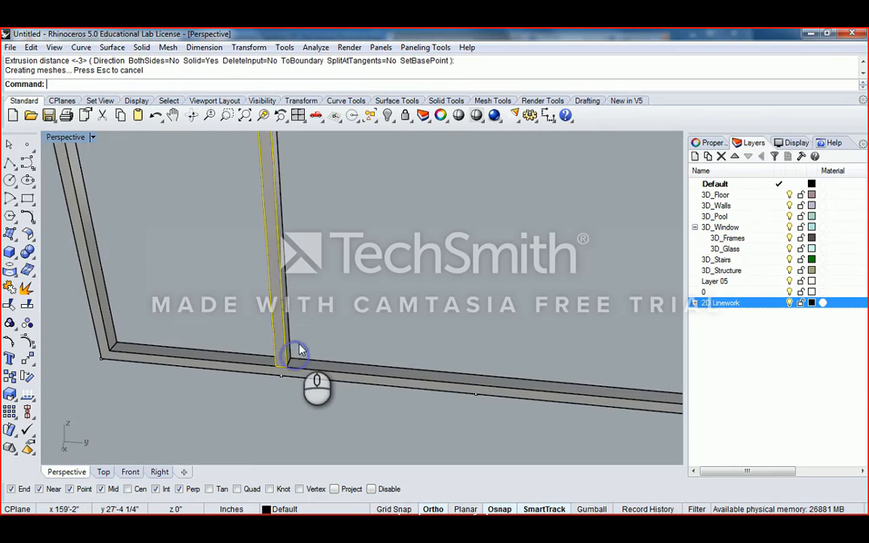
right_click_drag(307, 349, 270, 273)
key("Delete")
- Select the new mullion solid and inspect it across the window frame
left_click(270, 273)
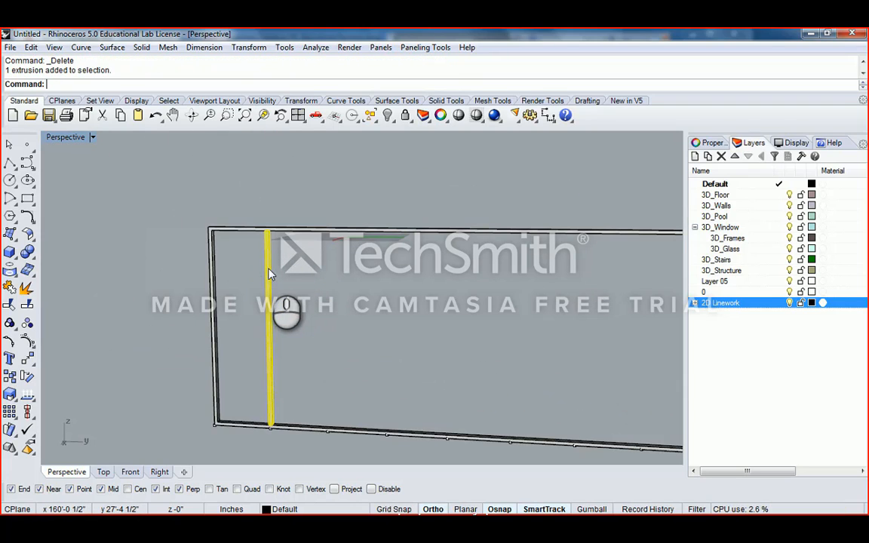
scroll(271, 274, "down", 2)
scroll(226, 340, "up", 4)
scroll(223, 345, "down", 5)
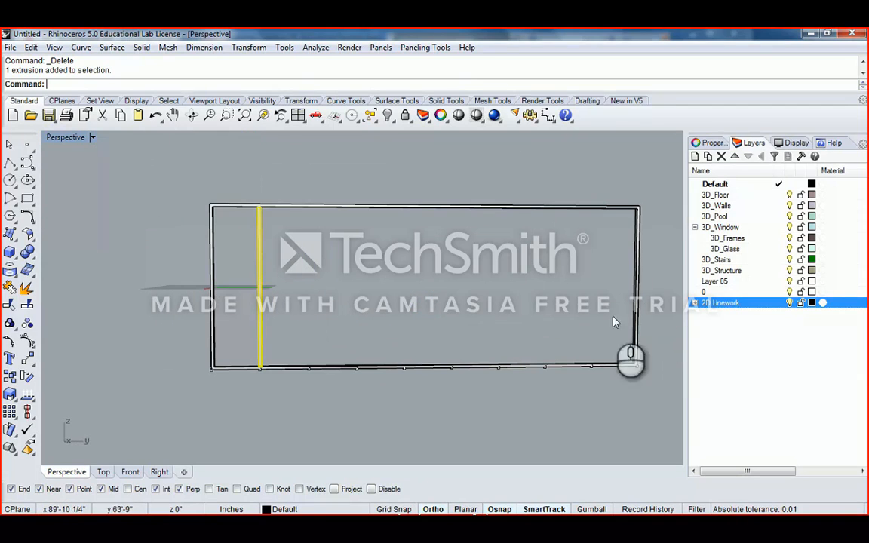
right_click_drag(394, 306, 379, 329)
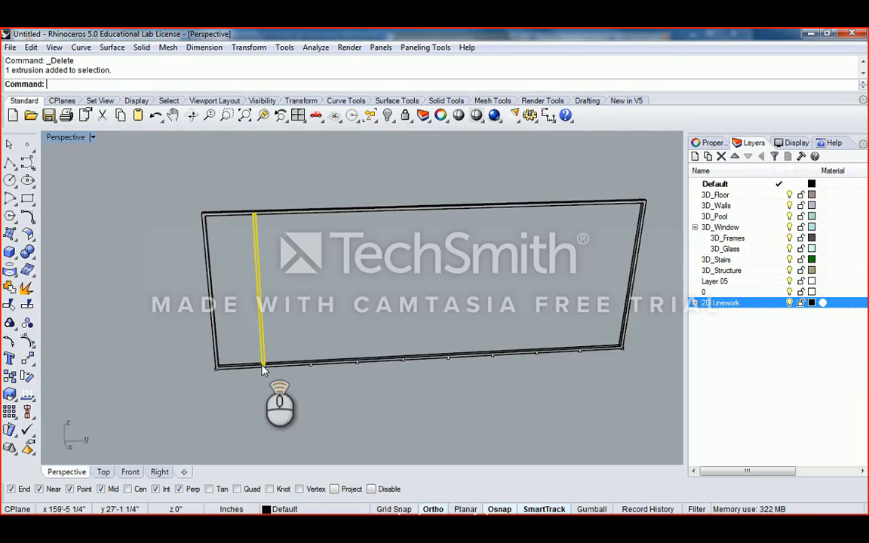
scroll(263, 370, "up", 3)
scroll(315, 377, "down", 3)
right_click_drag(315, 377, 382, 363)
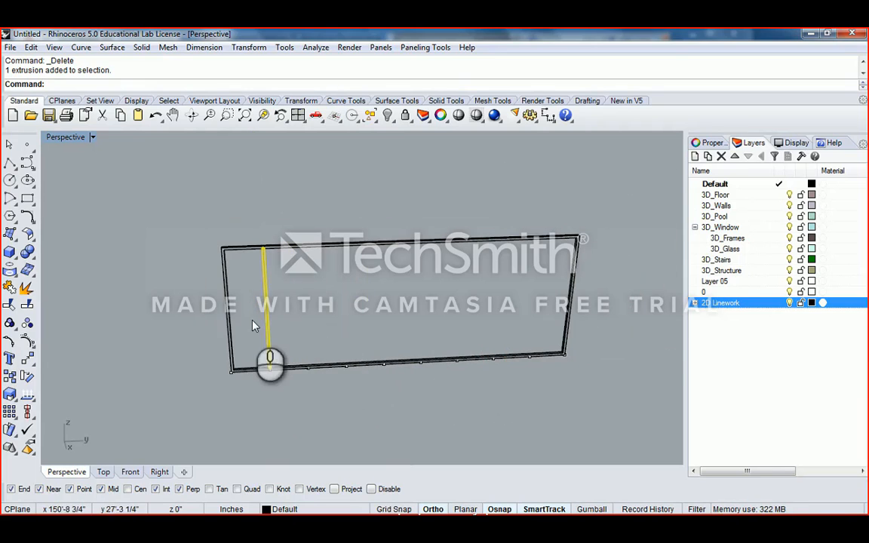
scroll(302, 362, "up", 3)
scroll(302, 351, "down", 2)
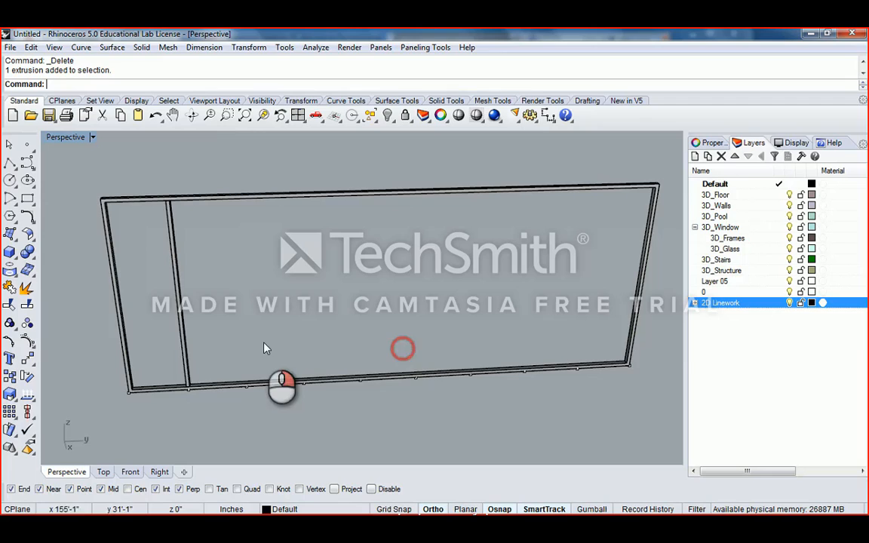
- Copy the mullion solid to three further points along the frame
left_click(183, 329)
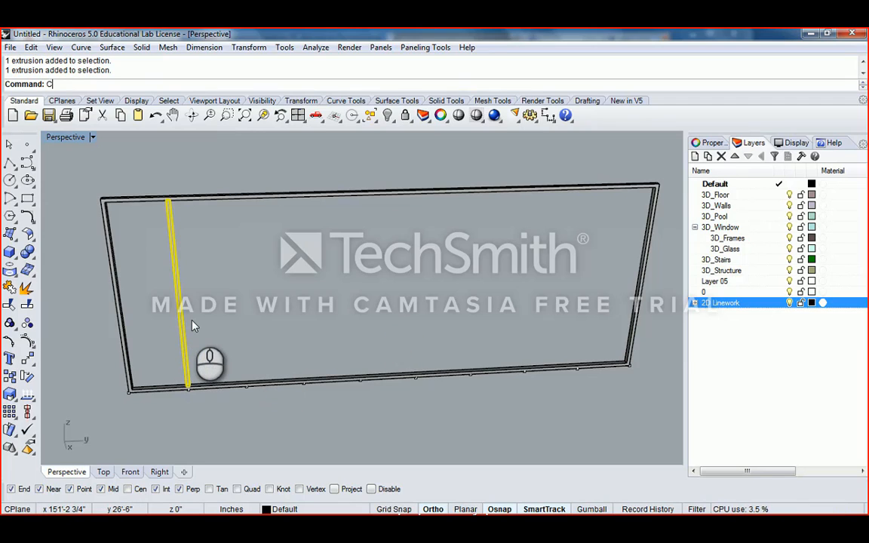
type("opy")
key("Return")
scroll(194, 336, "up", 2)
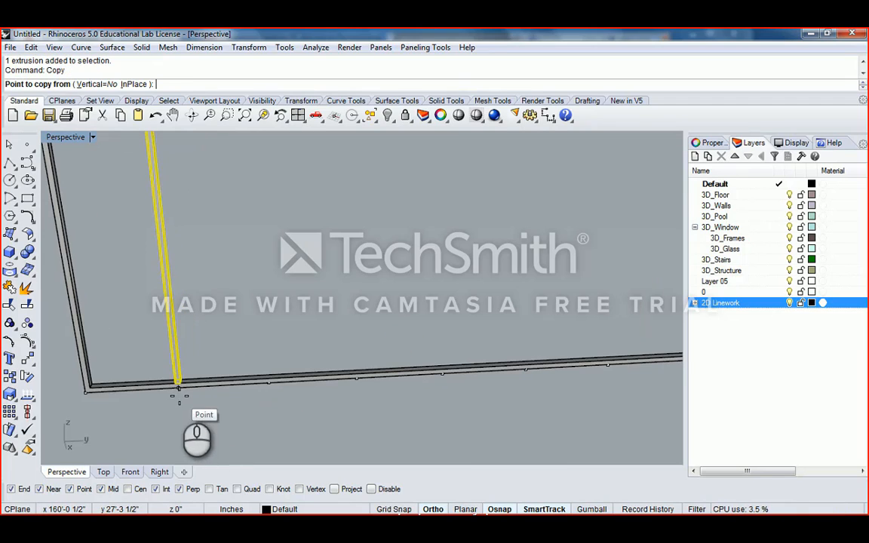
left_click(179, 387)
left_click(268, 383)
left_click(356, 377)
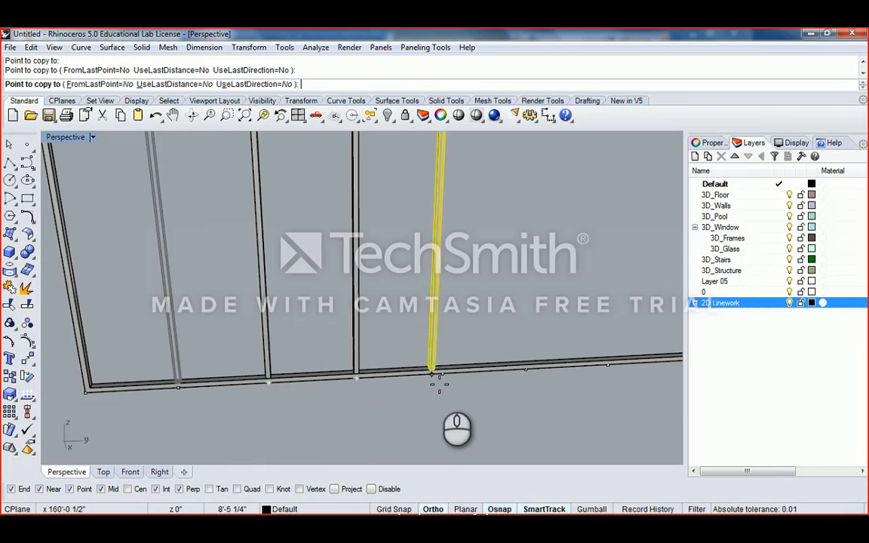
left_click(446, 372)
key("Return")
- Delete the three trial mullion copies
scroll(445, 377, "down", 3)
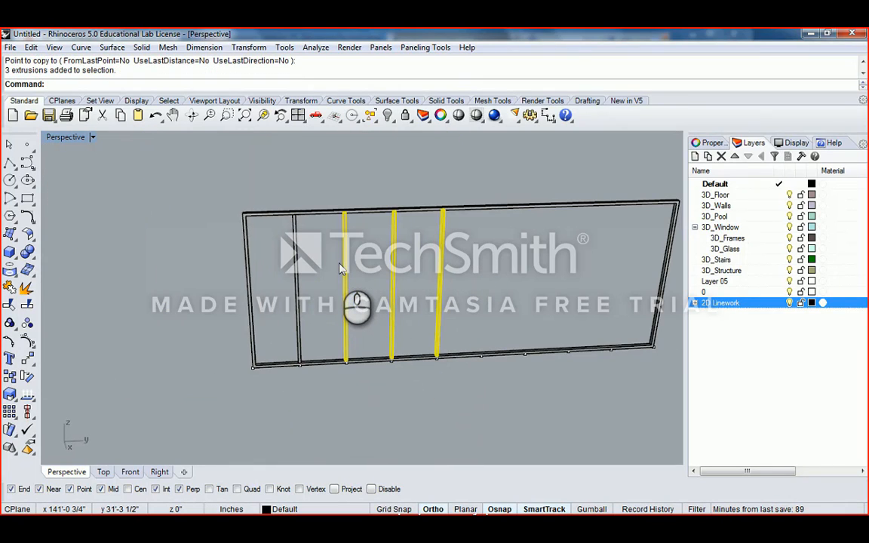
key("Delete")
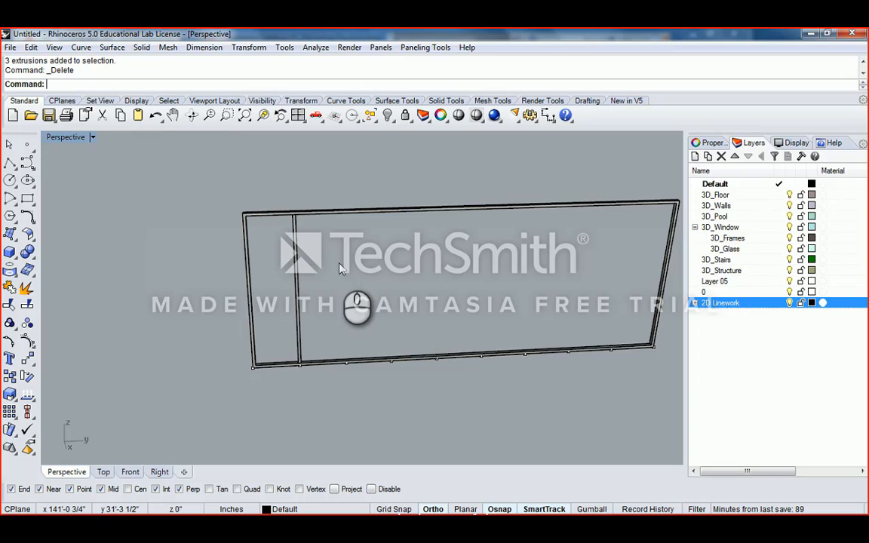
scroll(339, 264, "down", 2)
right_click_drag(339, 263, 295, 272, "shift")
scroll(299, 311, "up", 4)
- Reselect the original mullion solid and start an Array of it
left_click(295, 276)
scroll(360, 309, "down", 5)
right_click_drag(357, 306, 301, 328, "shift")
scroll(302, 329, "up", 2)
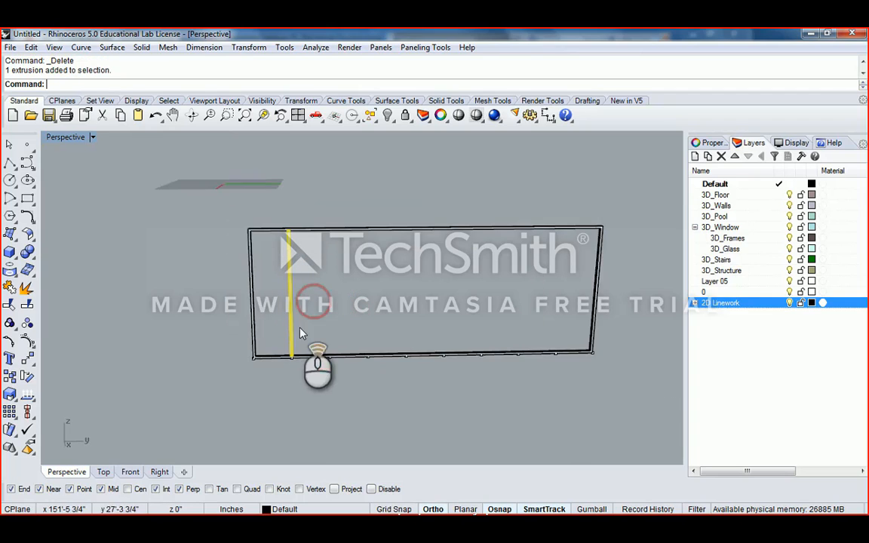
right_click_drag(434, 329, 403, 351, "shift")
type("Ar")
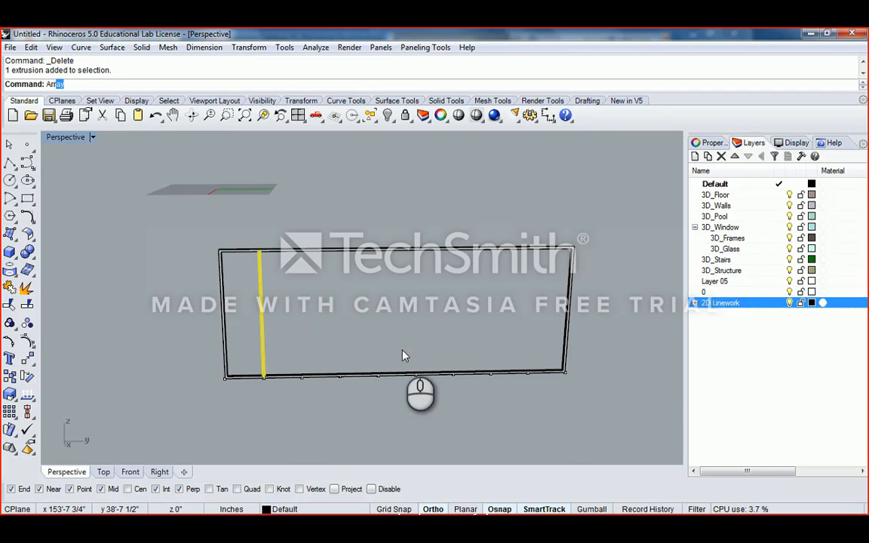
type("ray")
key("Return")
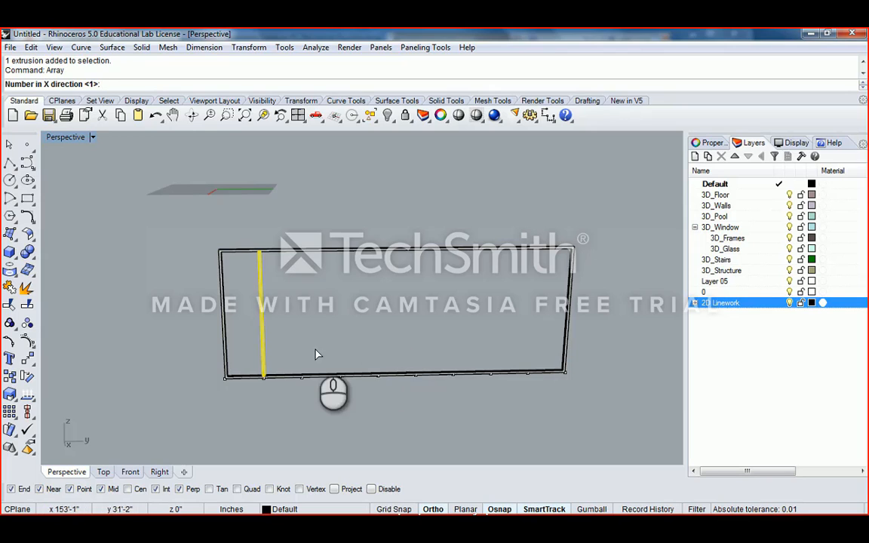
right_click_drag(309, 359, 354, 296)
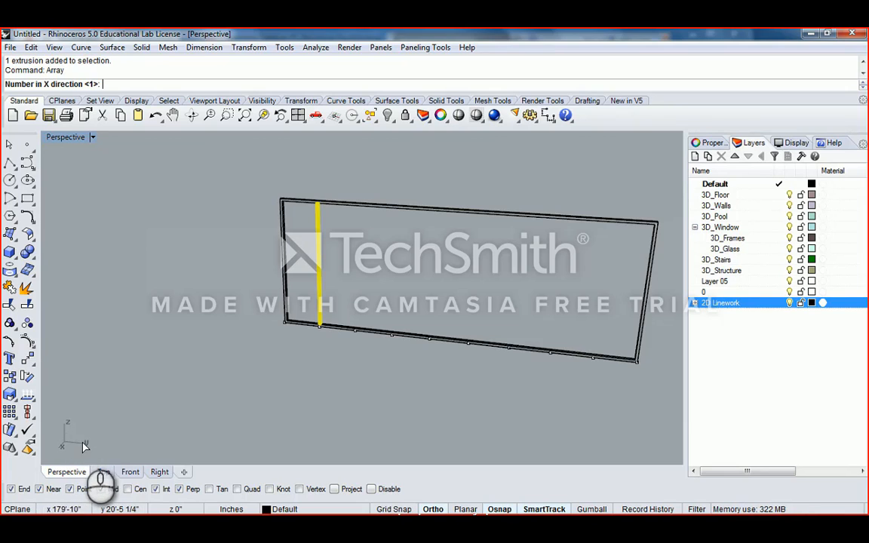
right_click_drag(87, 439, 110, 437)
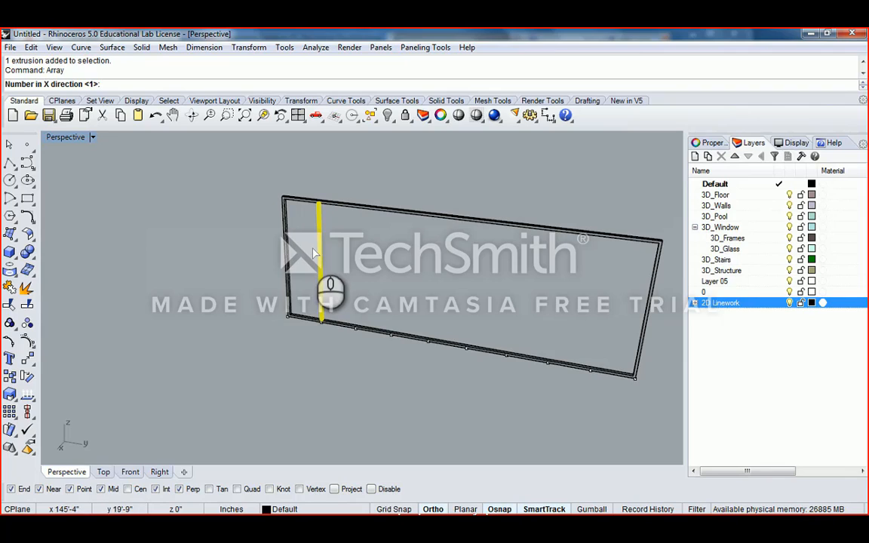
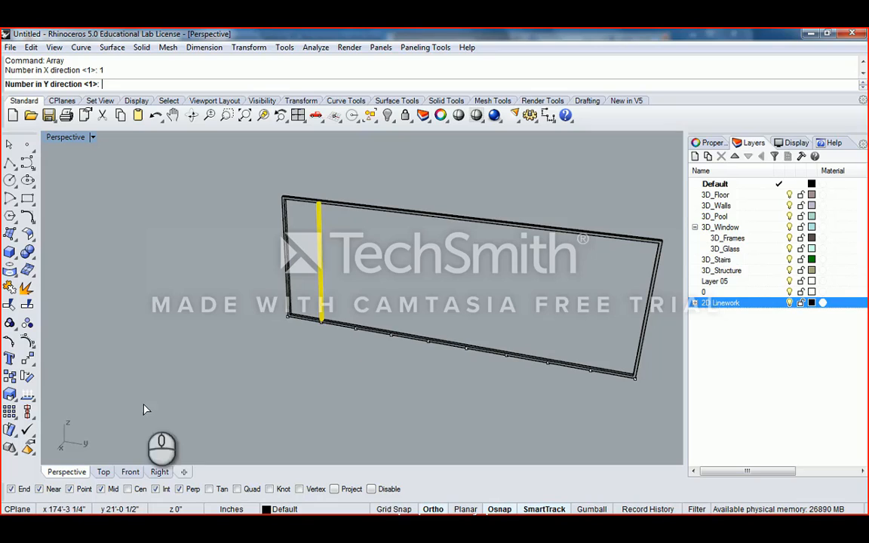
- Array the mullion 8 across (Z count 1), spacing picked along the bottom edge, and accept
left_click(106, 84)
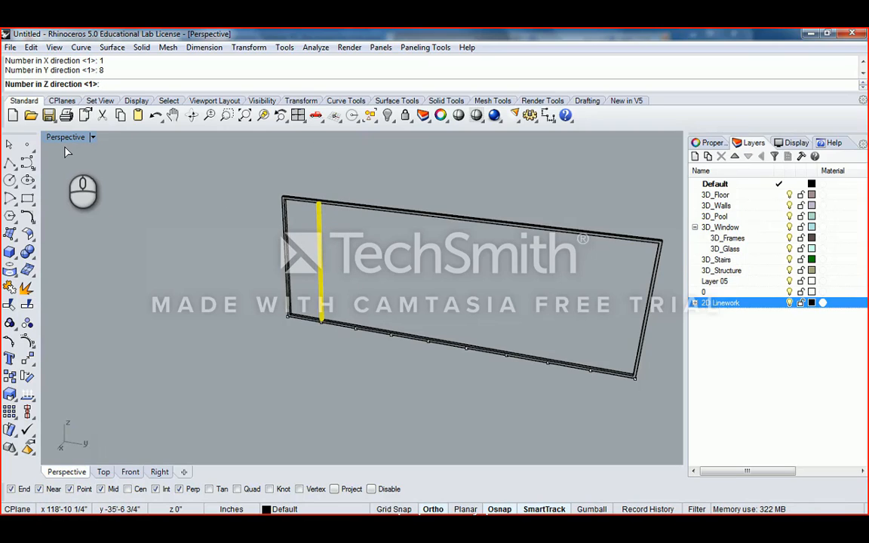
type("1")
key("Return")
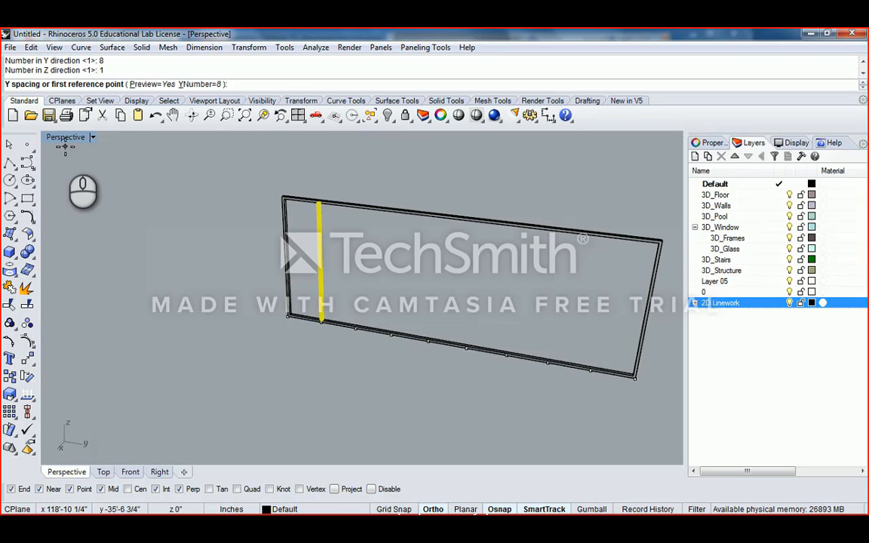
right_click_drag(361, 260, 325, 309)
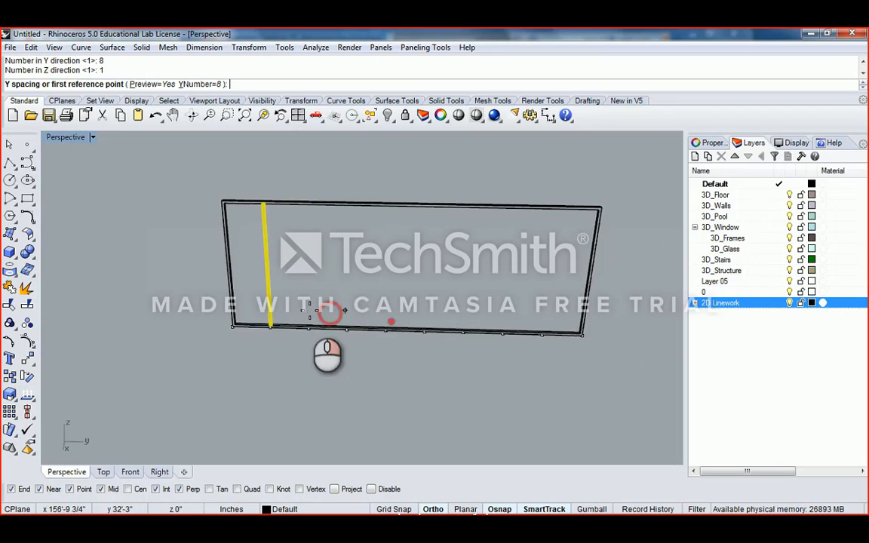
scroll(320, 314, "up", 5)
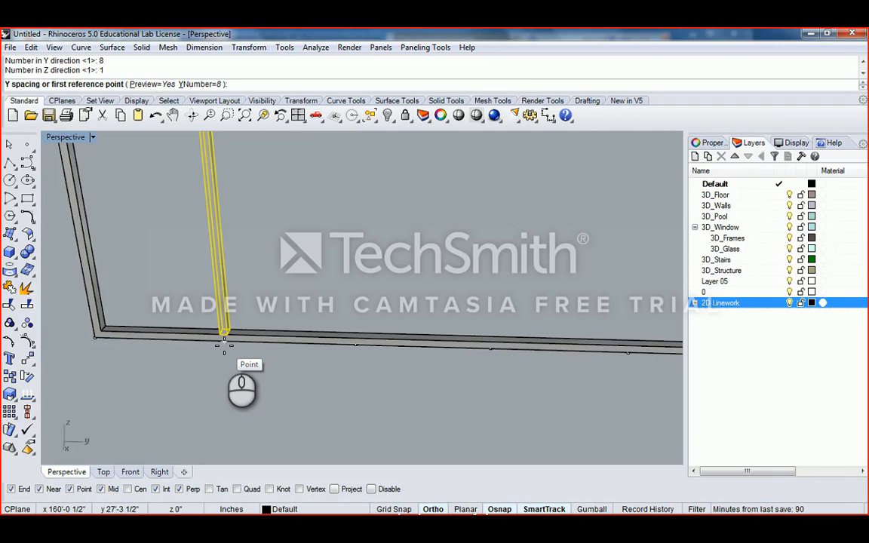
left_click(224, 344)
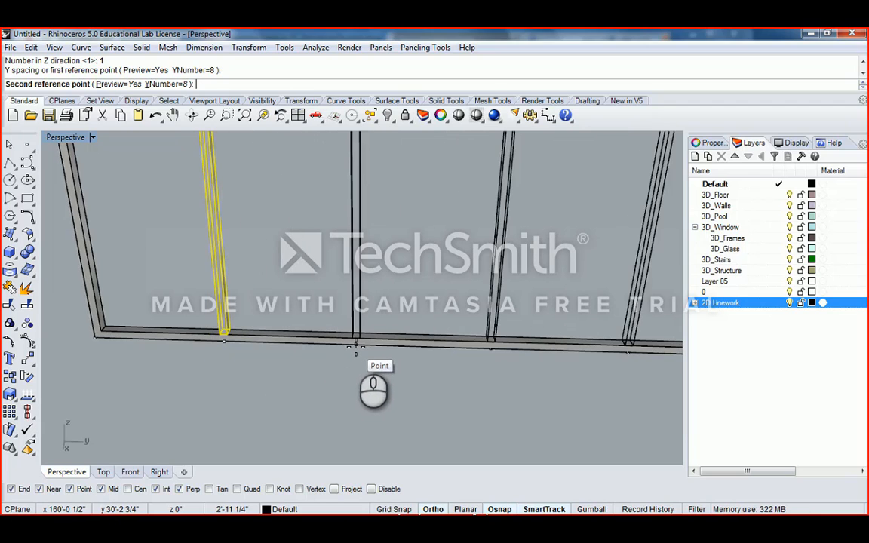
scroll(356, 345, "down", 5)
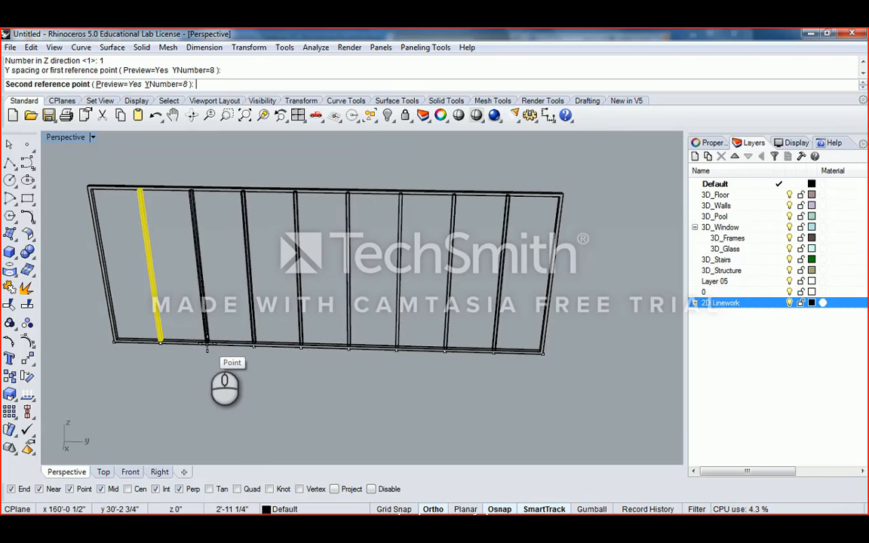
left_click(208, 346)
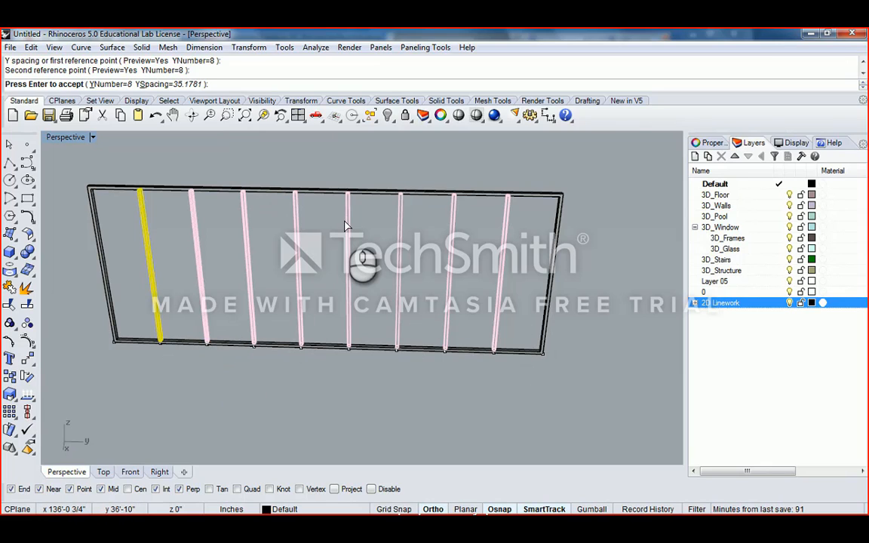
right_click_drag(384, 210, 347, 255)
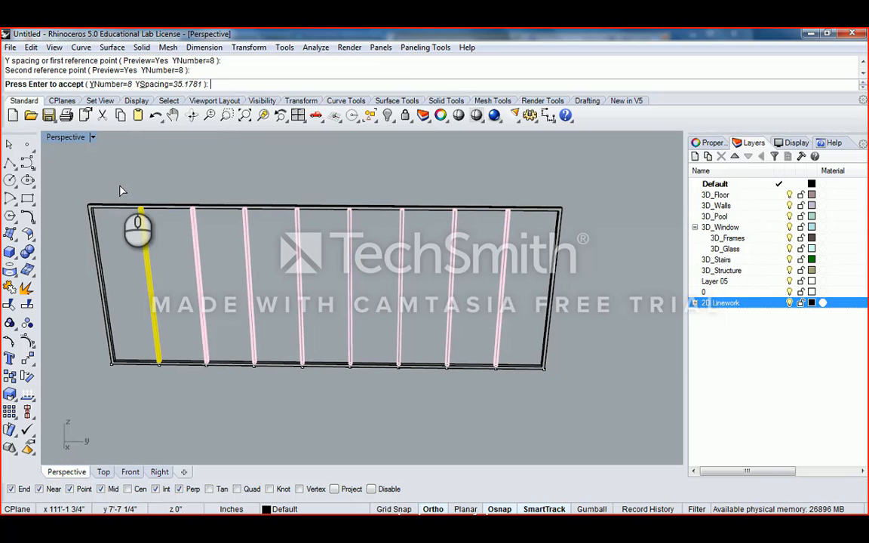
right_click(383, 246)
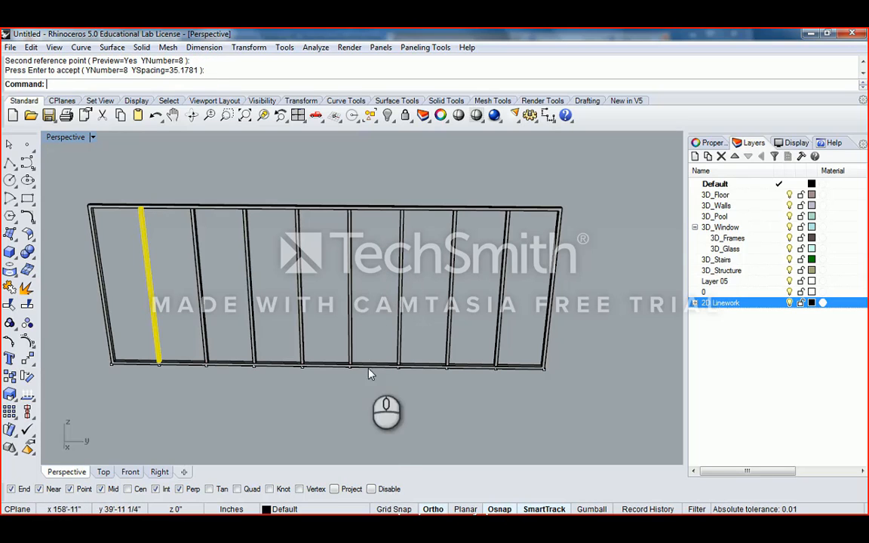
- Turn the view to face the frame head-on and window-select all nine extrusions
scroll(401, 281, "down", 4)
right_click_drag(413, 301, 414, 224)
scroll(431, 255, "up", 10)
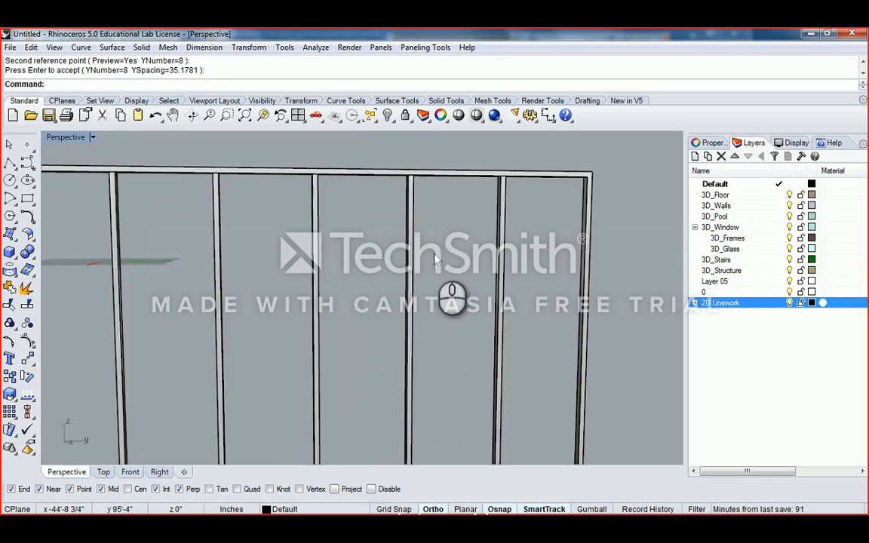
scroll(435, 261, "down", 10)
right_click_drag(437, 261, 498, 265, "shift")
mouse_move(501, 266)
right_mouse_down()
mouse_move(526, 227)
mouse_move(551, 271)
mouse_move(562, 271)
mouse_move(378, 279)
mouse_move(443, 296)
mouse_move(451, 276)
mouse_move(504, 264)
right_mouse_up()
scroll(524, 232, "up", 10)
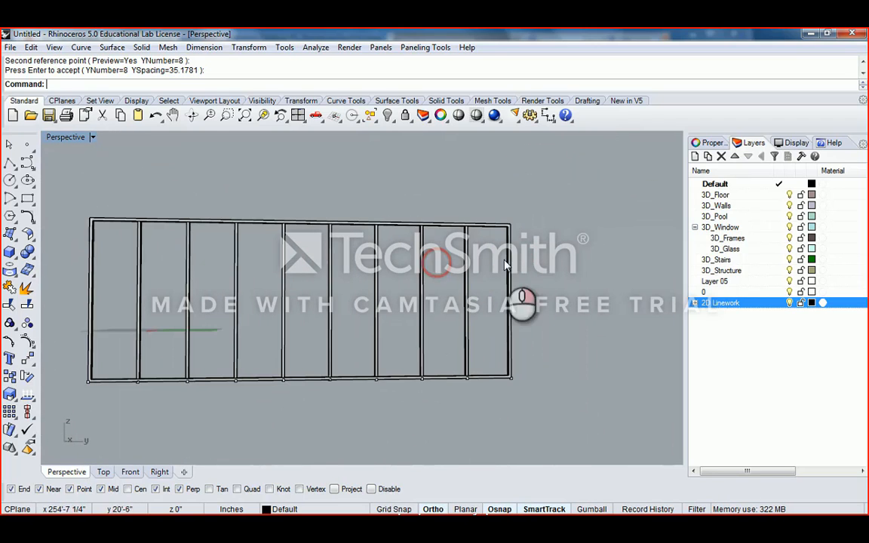
left_click_drag(535, 203, 107, 288)
right_click_drag(107, 288, 460, 292)
- Assign the selected frame and mullion extrusions to the 3D_Frames layer
left_click(740, 238)
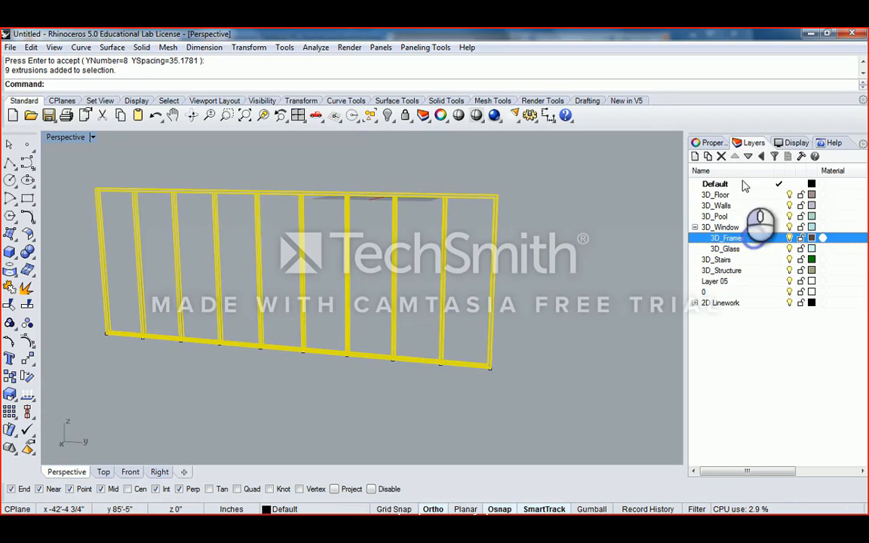
left_click(711, 142)
left_click(858, 219)
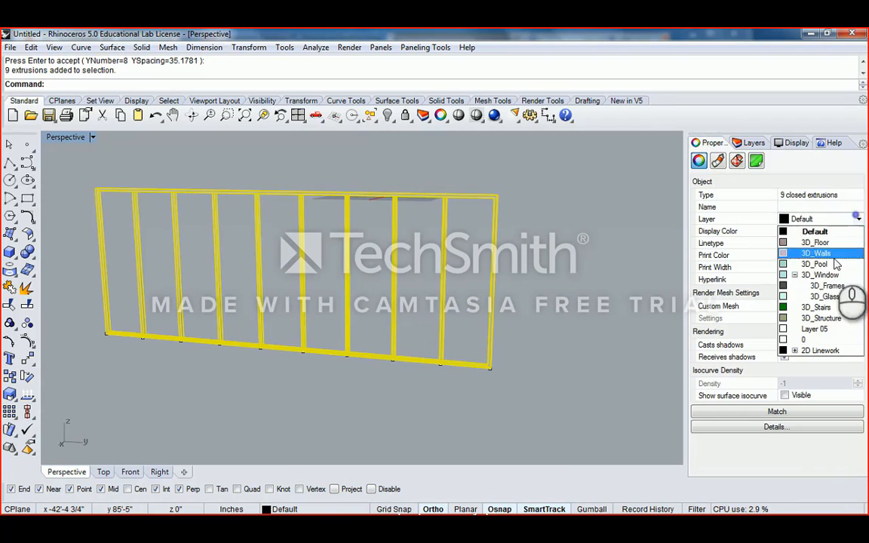
left_click(833, 286)
left_click(549, 244)
right_click_drag(499, 256, 375, 264)
right_click_drag(375, 264, 473, 249, "shift")
- Select all point objects with SelPt and delete the ten stray points
type("Set")
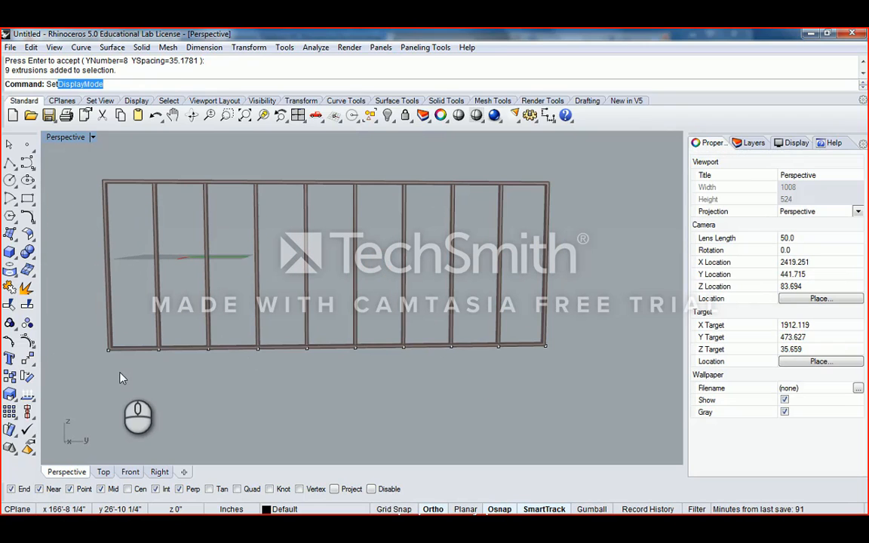
key("BackSpace")
key("BackSpace")
key("BackSpace")
type("e")
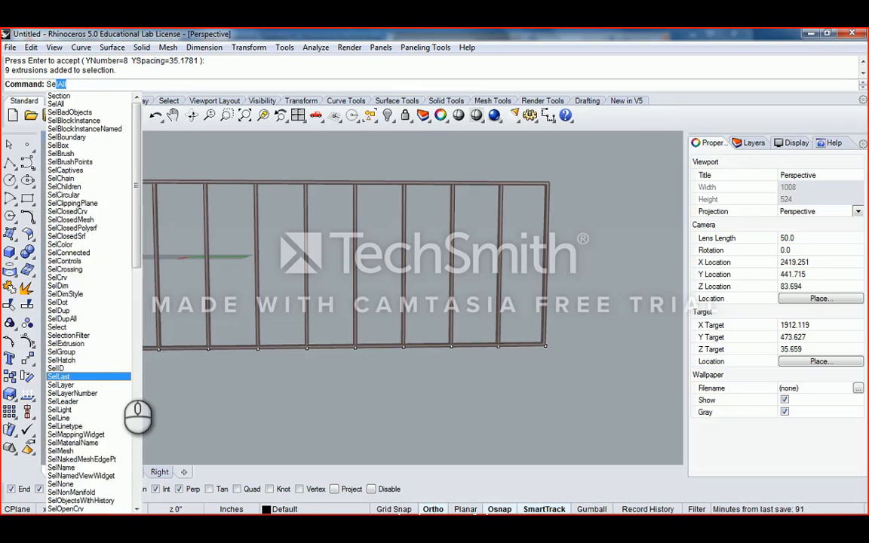
type("lPt")
key("Return")
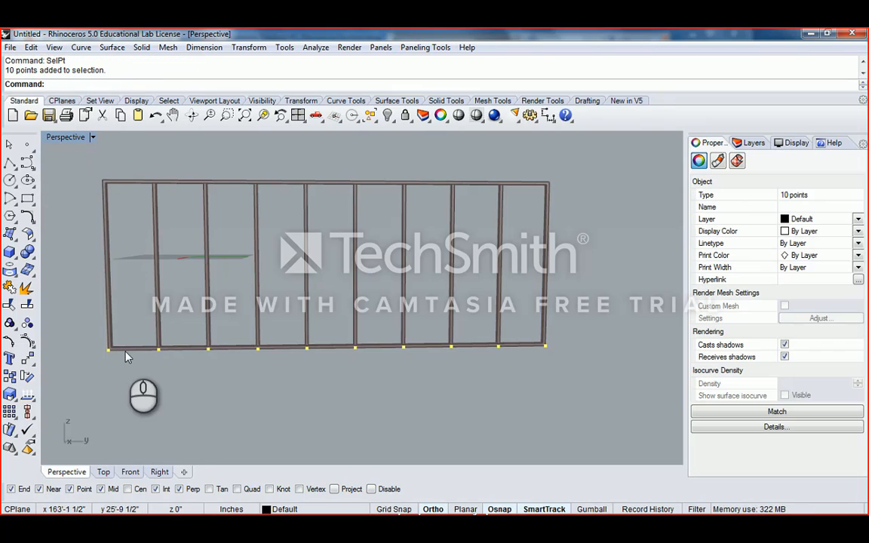
left_click(168, 101)
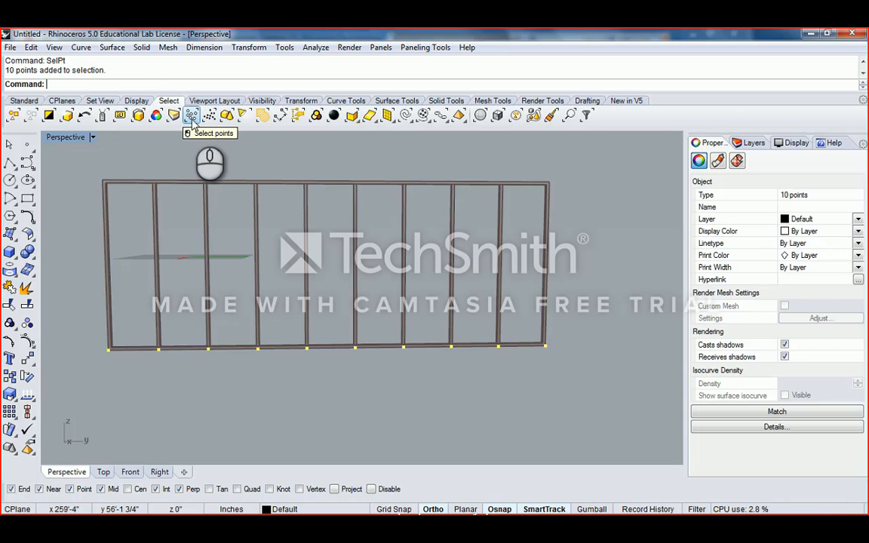
left_click(192, 117)
right_click_drag(509, 287, 487, 297)
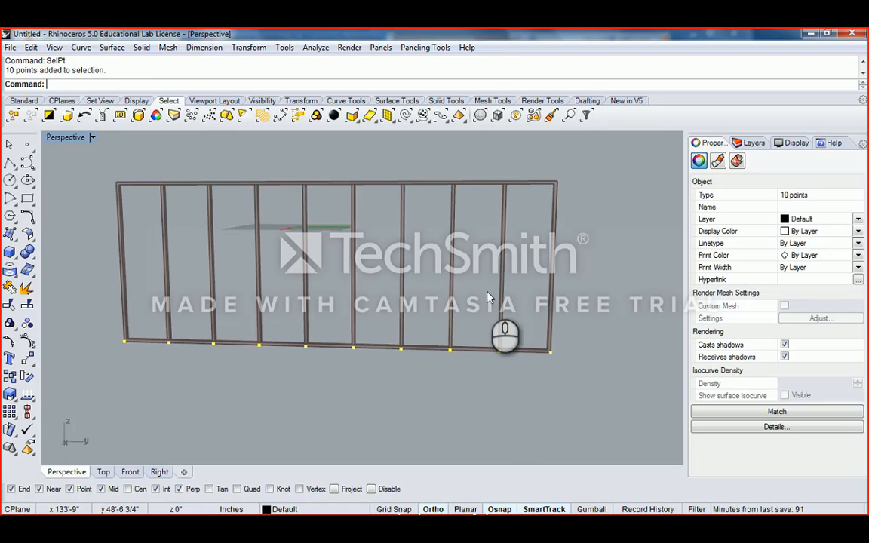
key("Delete")
right_click_drag(438, 262, 467, 307)
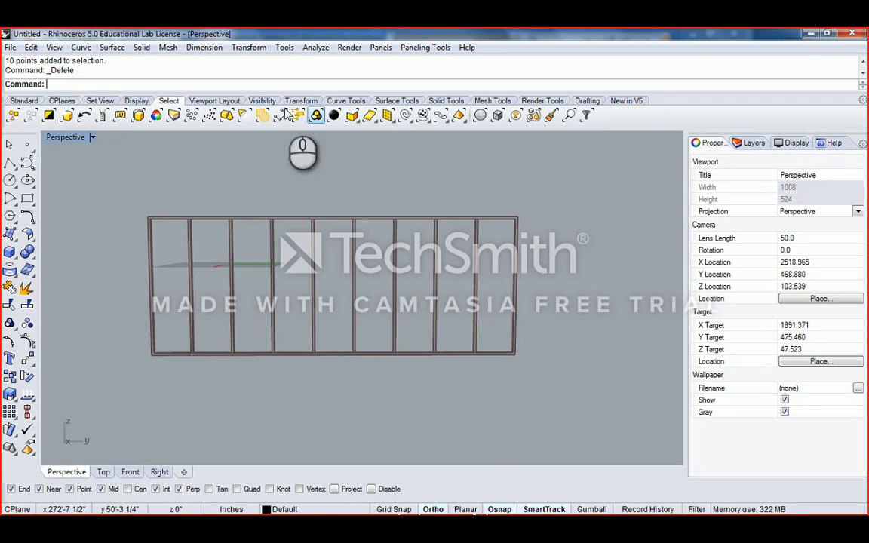
- Reveal the hidden glass panel using Show Selected Objects
left_click(23, 101)
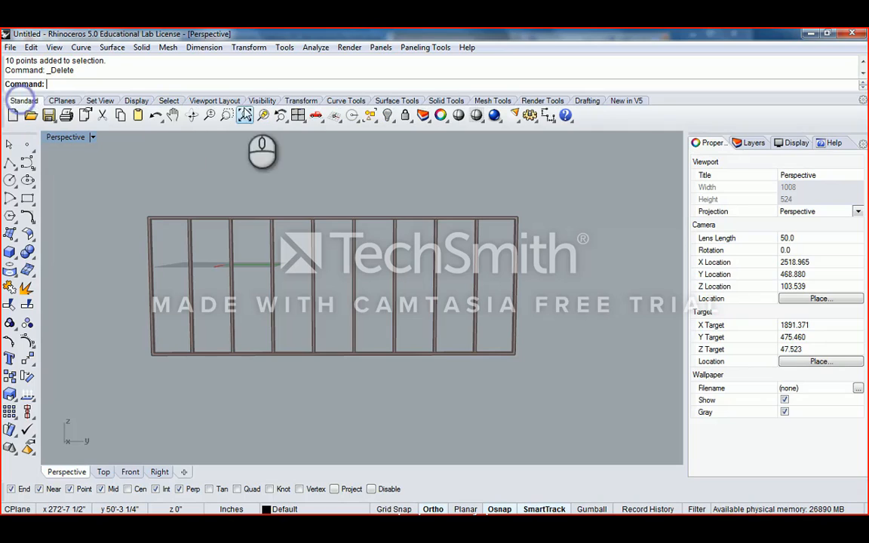
left_click(388, 115)
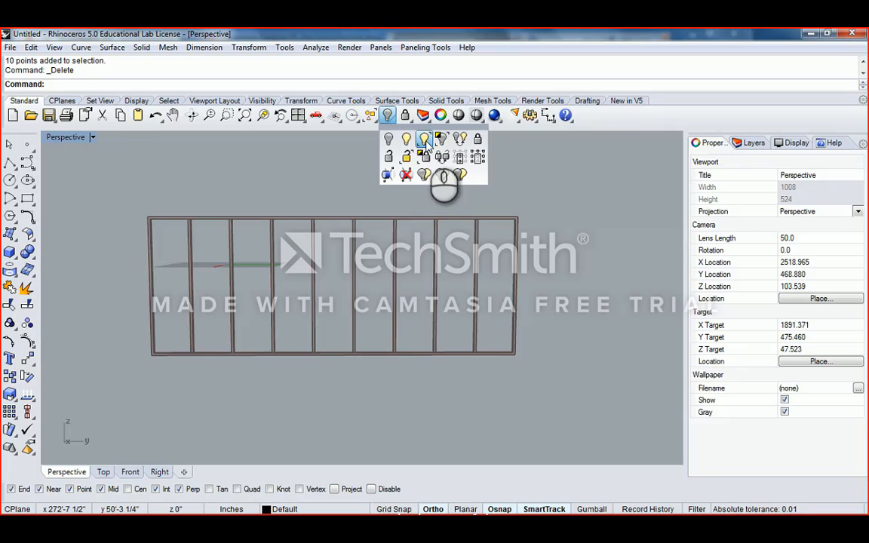
left_click(427, 144)
right_click_drag(423, 142, 431, 273)
scroll(519, 306, "up", 3)
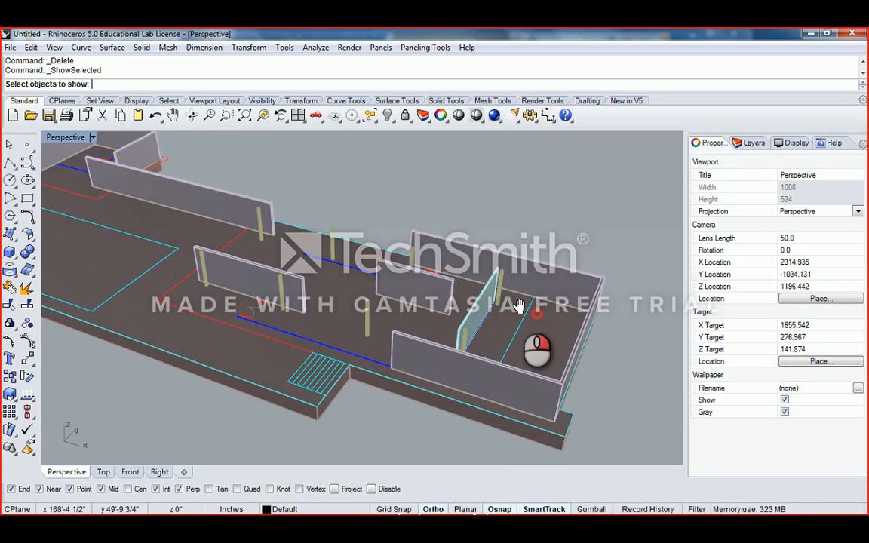
right_click_drag(519, 305, 431, 287)
left_click(443, 325)
scroll(443, 325, "down", 3)
scroll(462, 374, "up", 3)
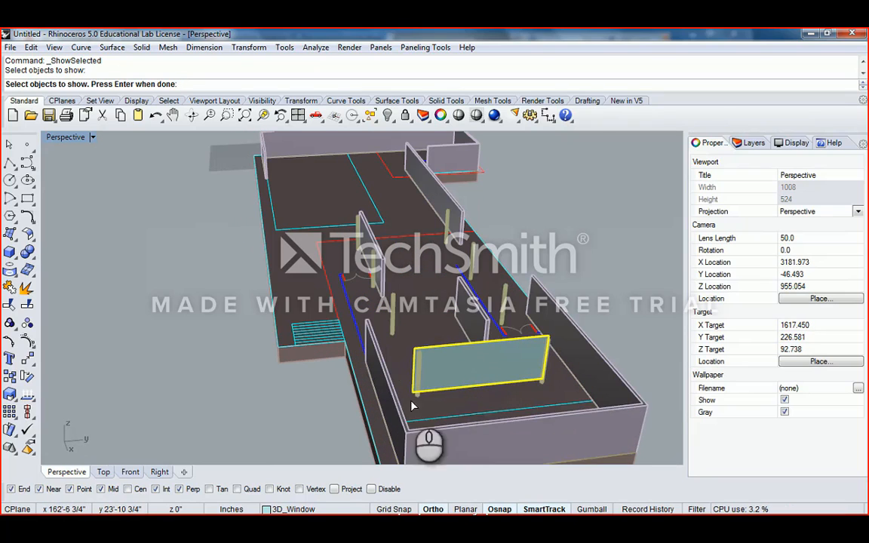
key("Return")
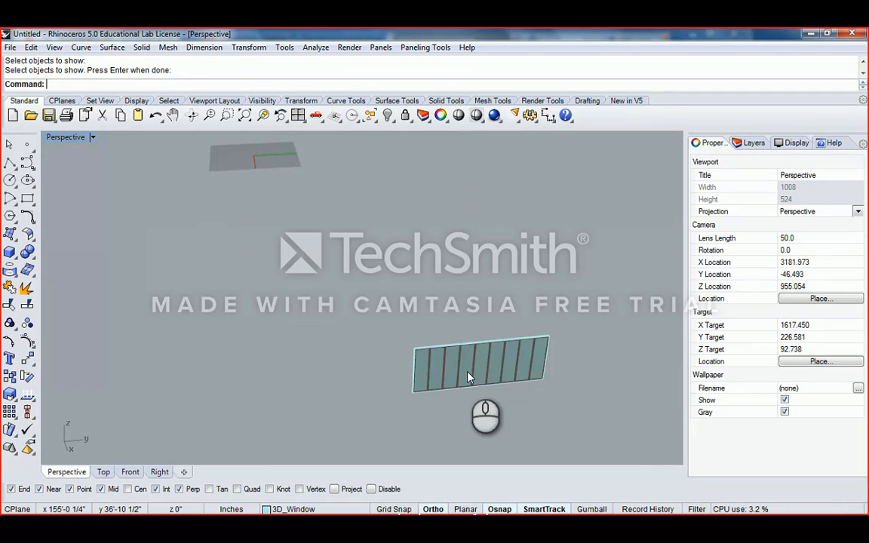
right_click_drag(436, 359, 417, 319)
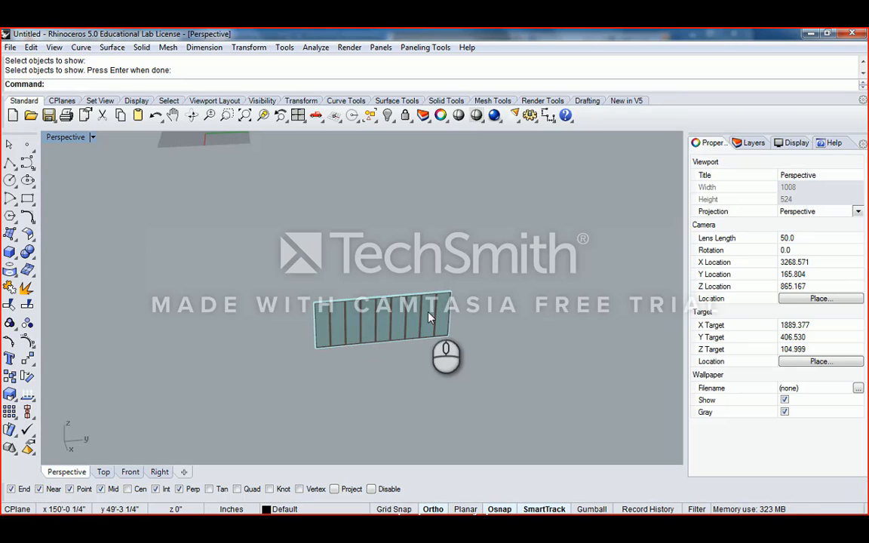
- Reveal the interior wall and the column at its end
left_click(389, 118)
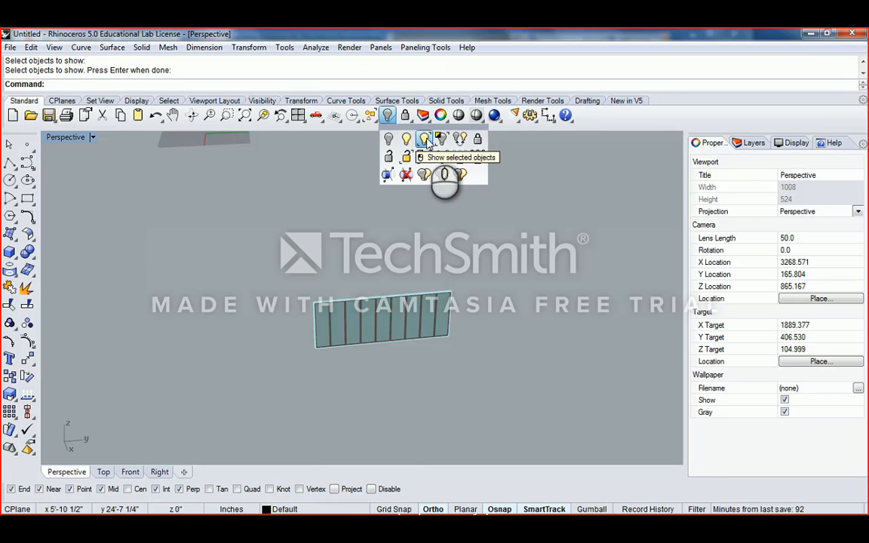
left_click(426, 142)
right_click_drag(362, 279, 499, 305)
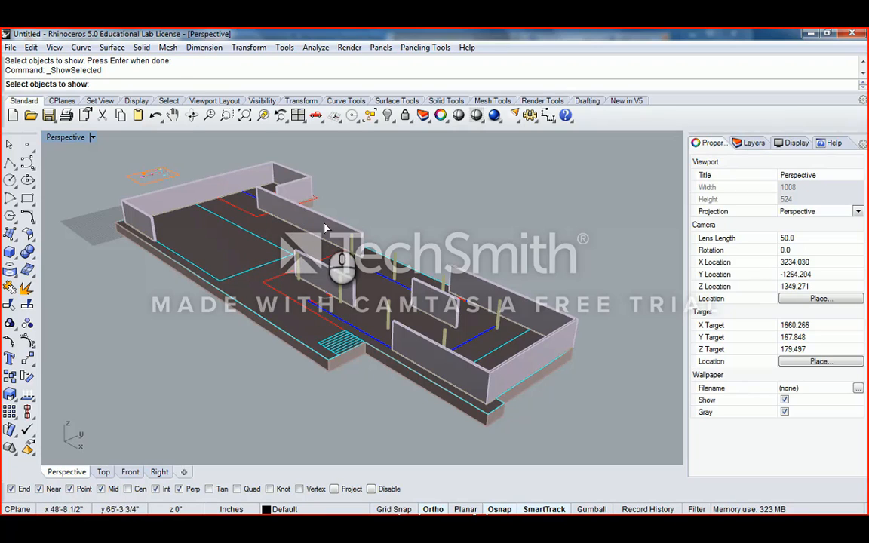
left_click(290, 208)
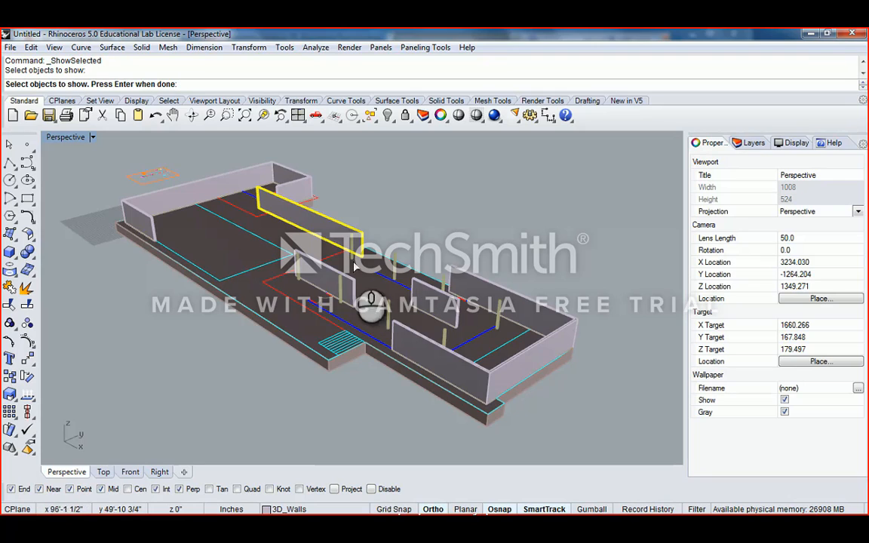
left_click(347, 235)
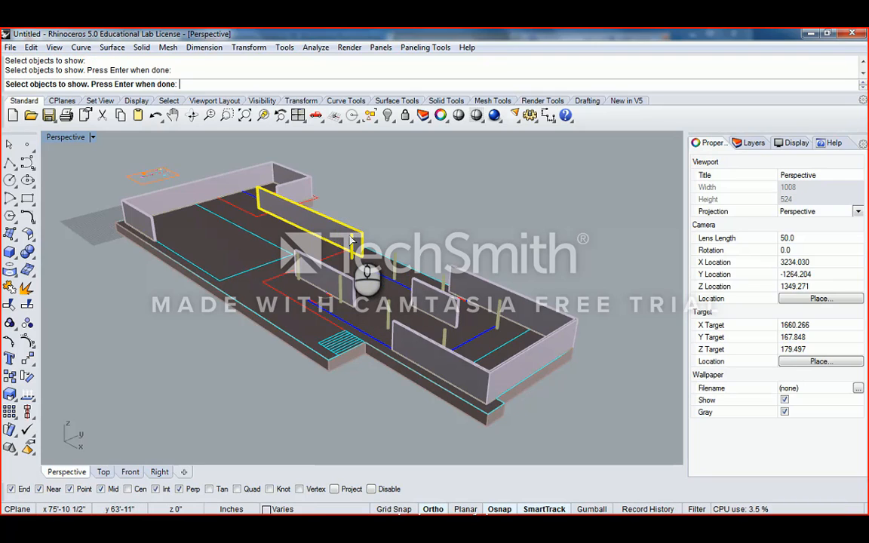
key("Return")
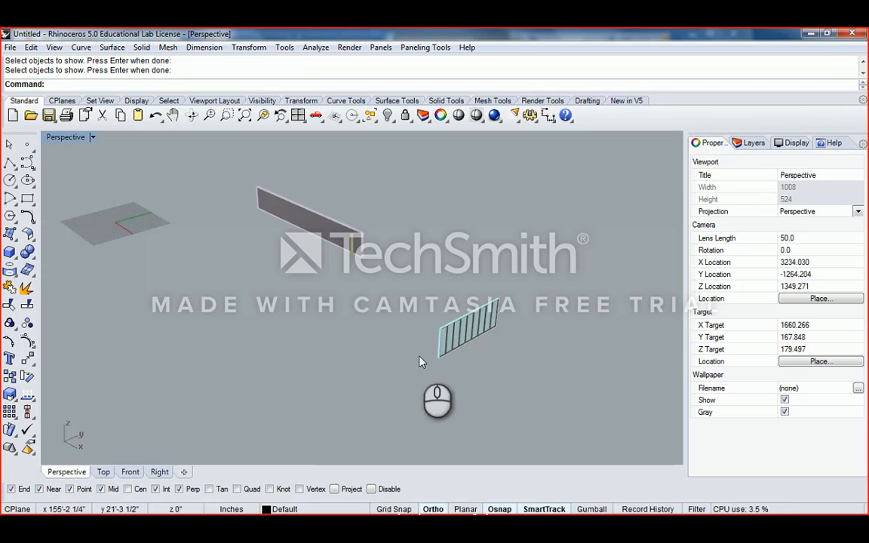
scroll(474, 313, "up", 5)
- Select the glass window extrusion
left_click(465, 321)
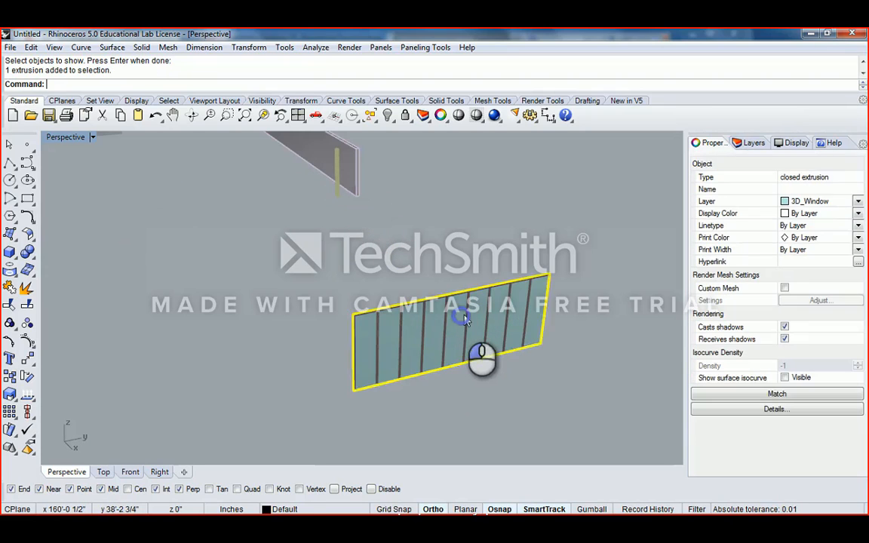
right_click_drag(465, 321, 435, 306)
scroll(417, 332, "up", 5)
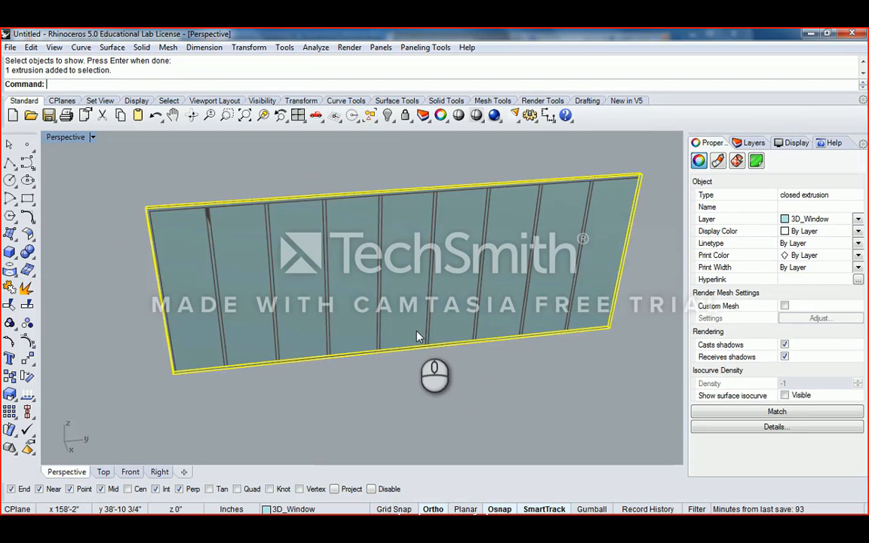
left_click(437, 377)
left_click(461, 292)
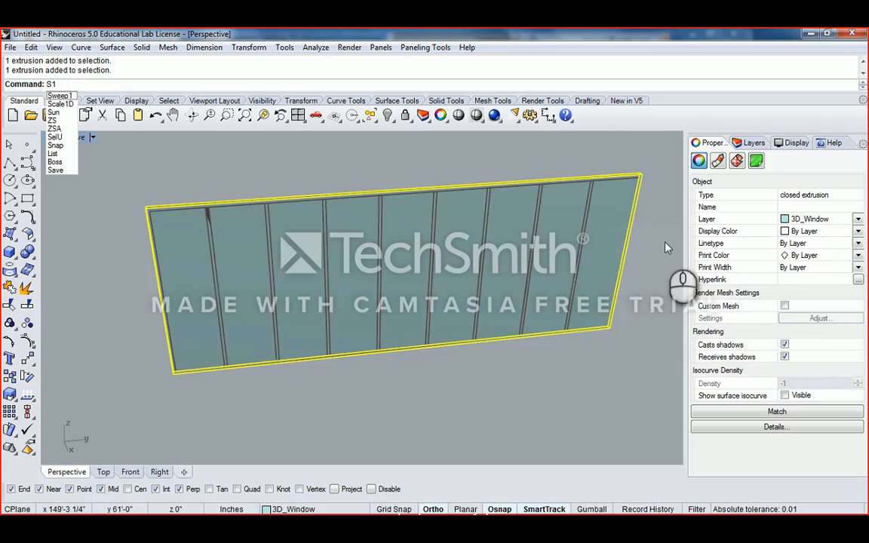
key("Escape")
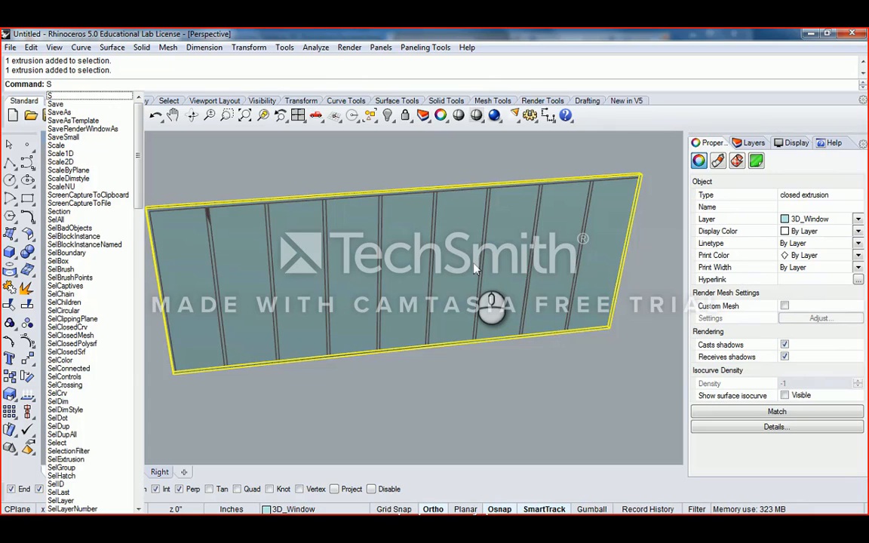
- Stretch the window with Scale1D from the panel corner to the frame's inner corner
type("Scale1")
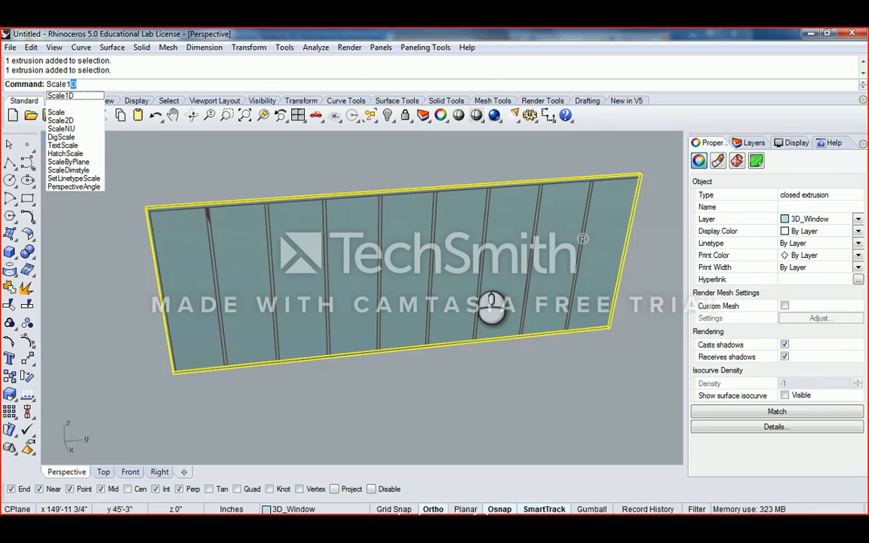
type("D")
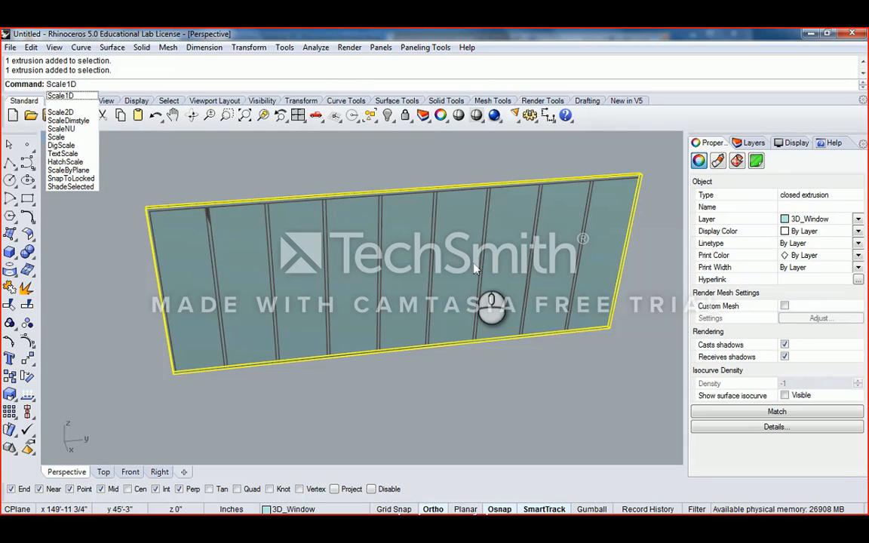
key("Return")
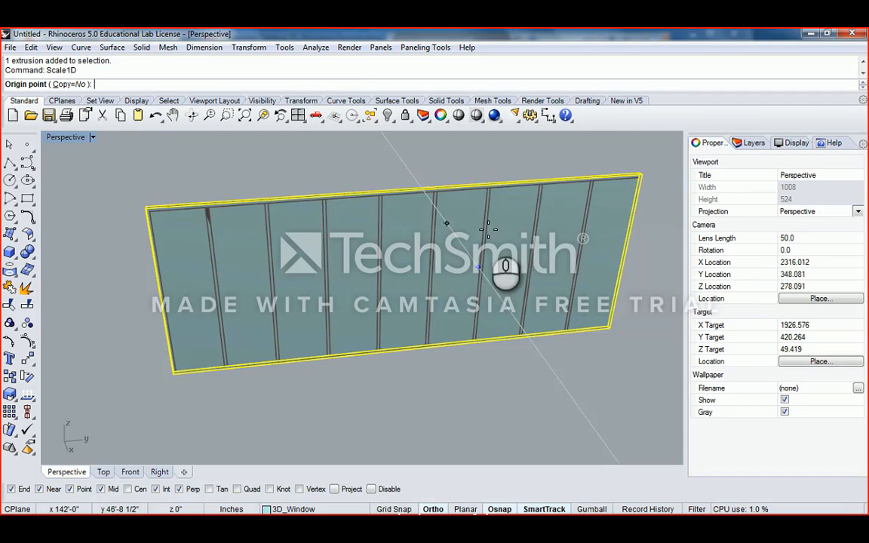
right_click_drag(500, 272, 432, 218, "shift")
scroll(467, 241, "up", 3)
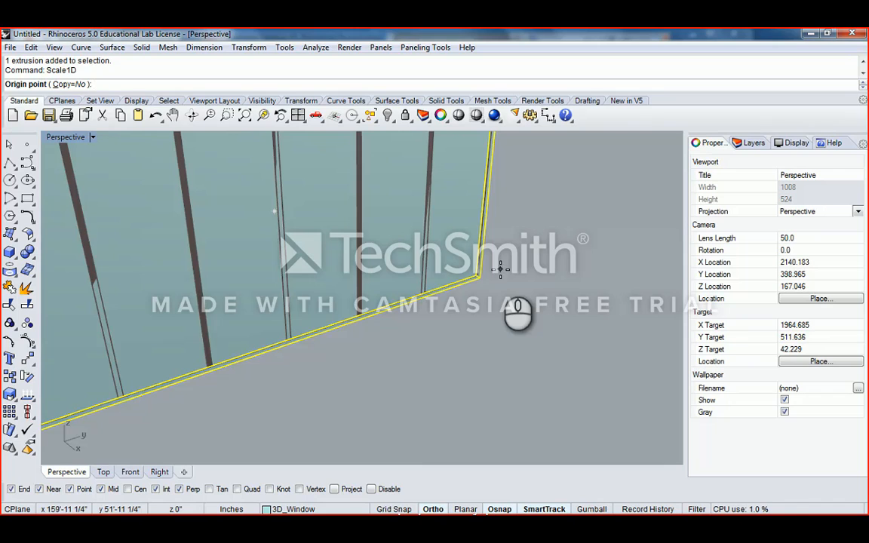
scroll(453, 264, "down", 3)
scroll(559, 271, "up", 5)
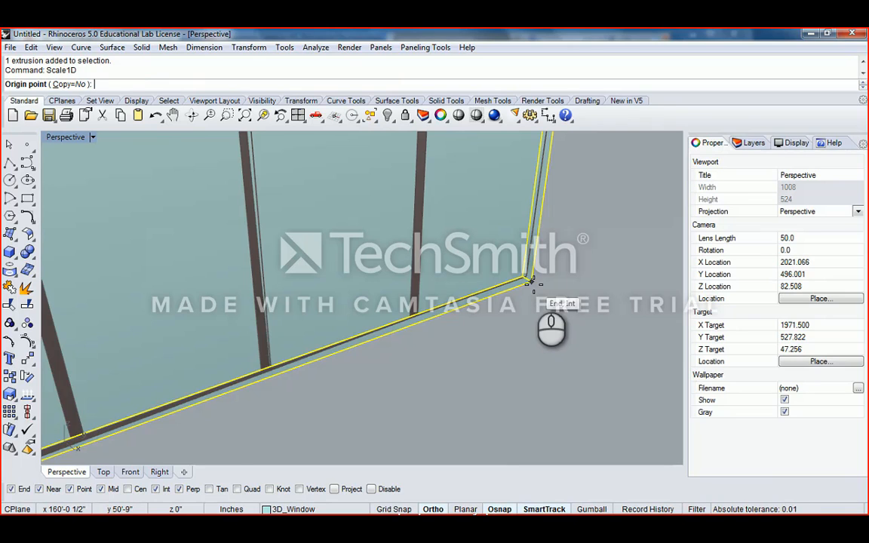
left_click(532, 282)
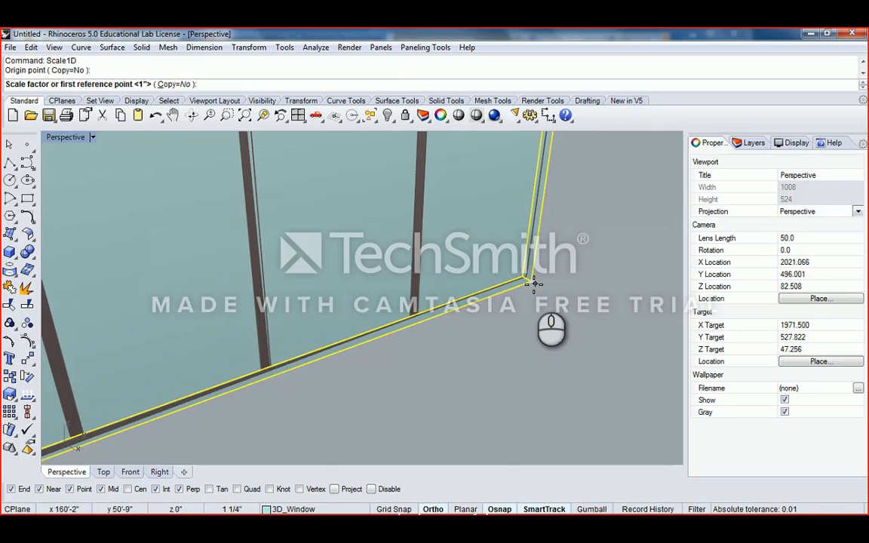
scroll(532, 281, "down", 10)
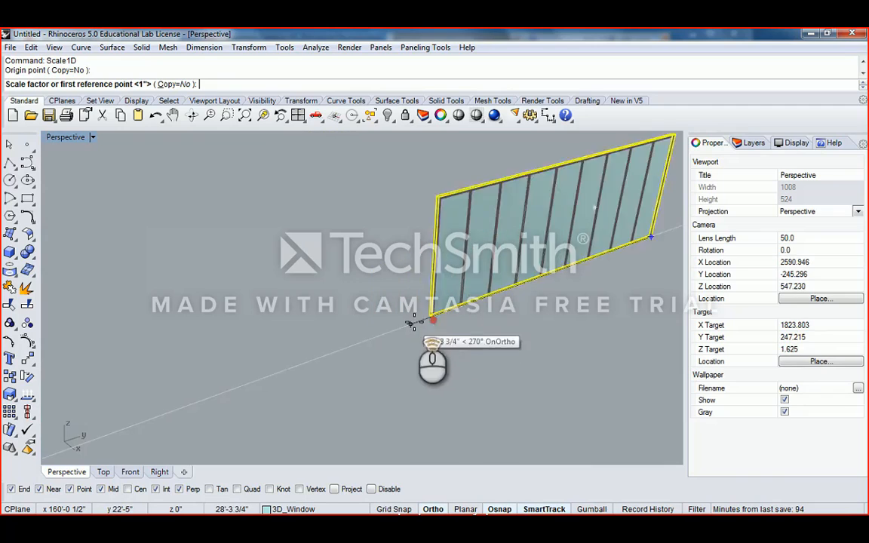
scroll(412, 323, "up", 6)
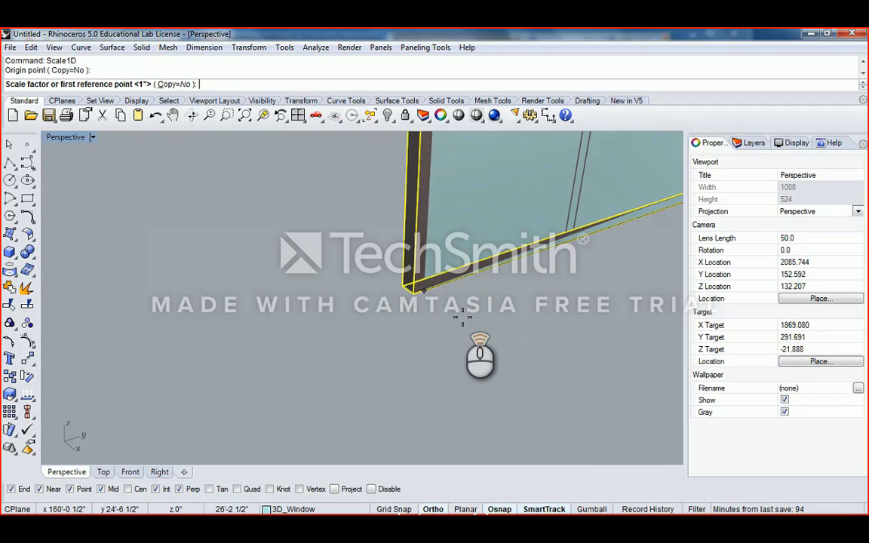
left_click(413, 292)
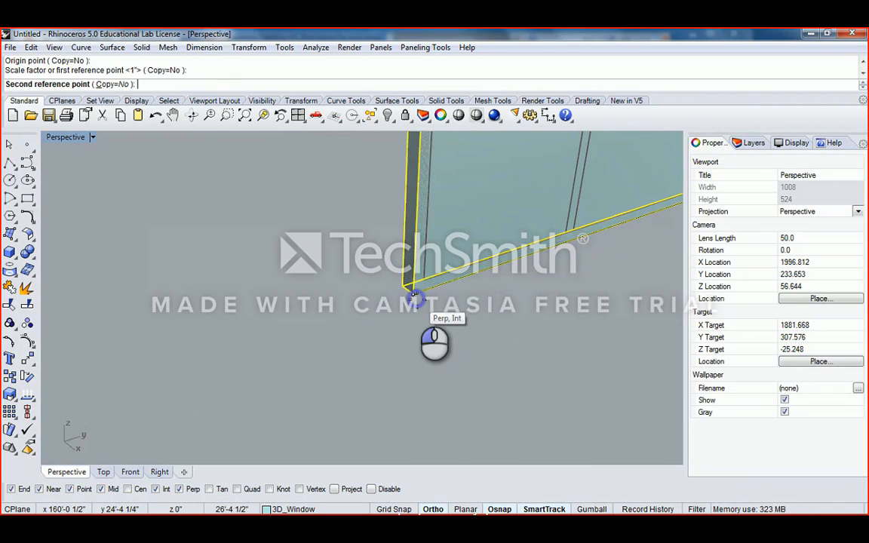
scroll(415, 295, "down", 4)
right_click_drag(413, 298, 310, 305)
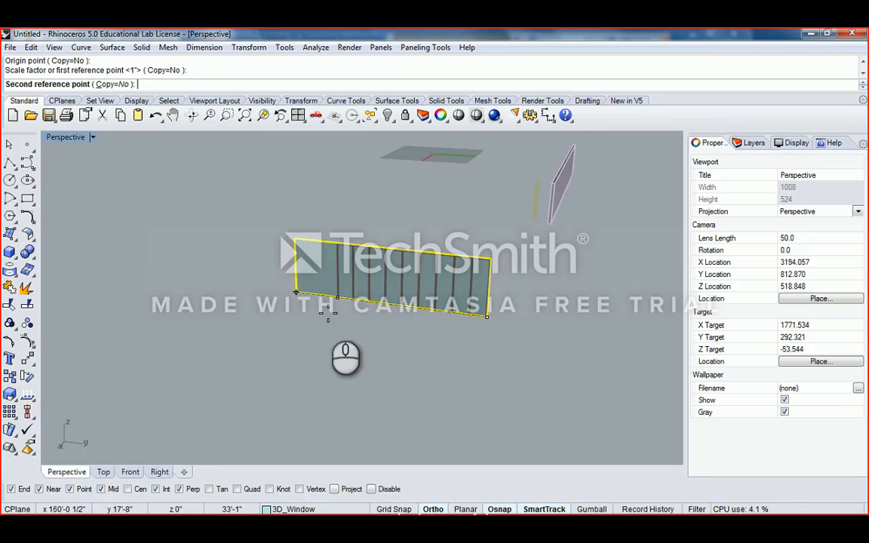
scroll(339, 300, "up", 8)
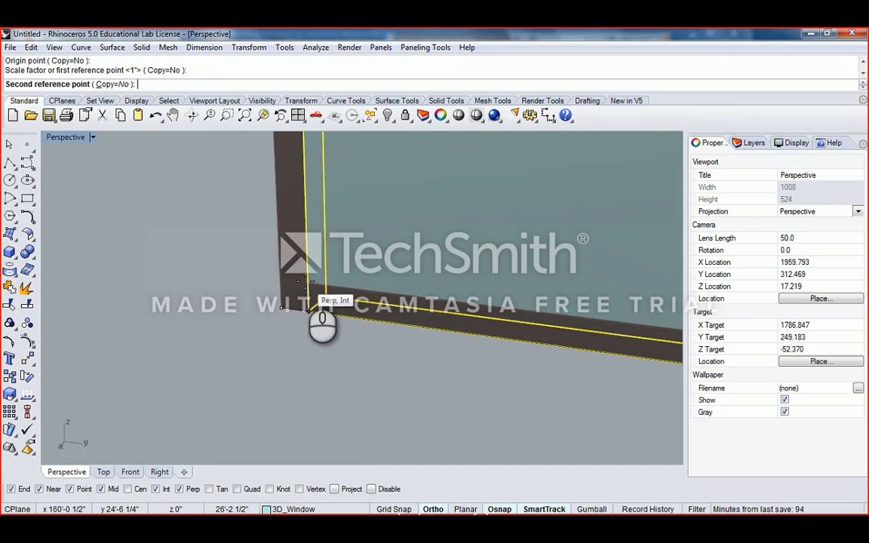
left_click(306, 287)
scroll(309, 294, "down", 4)
scroll(324, 302, "up", 6)
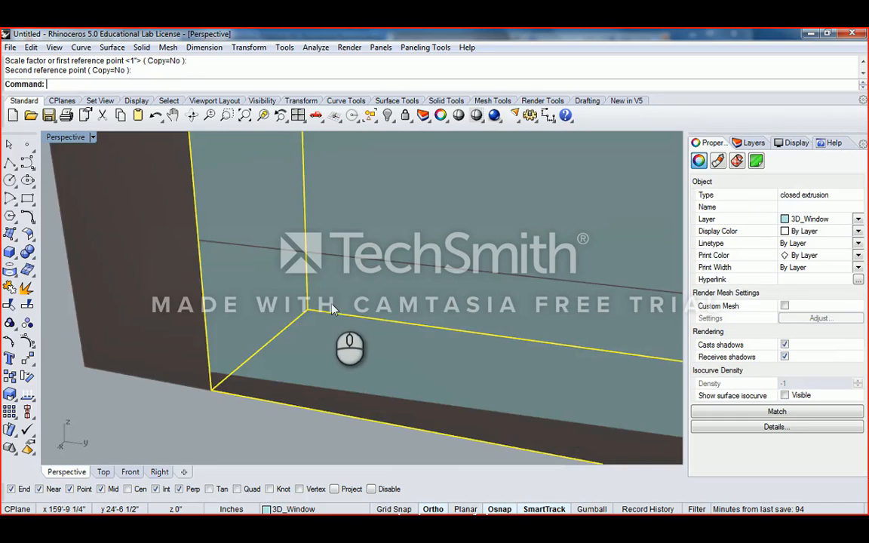
- Repeat Scale1D from the opposite corner to stretch the window to the other frame corner
right_click(341, 309)
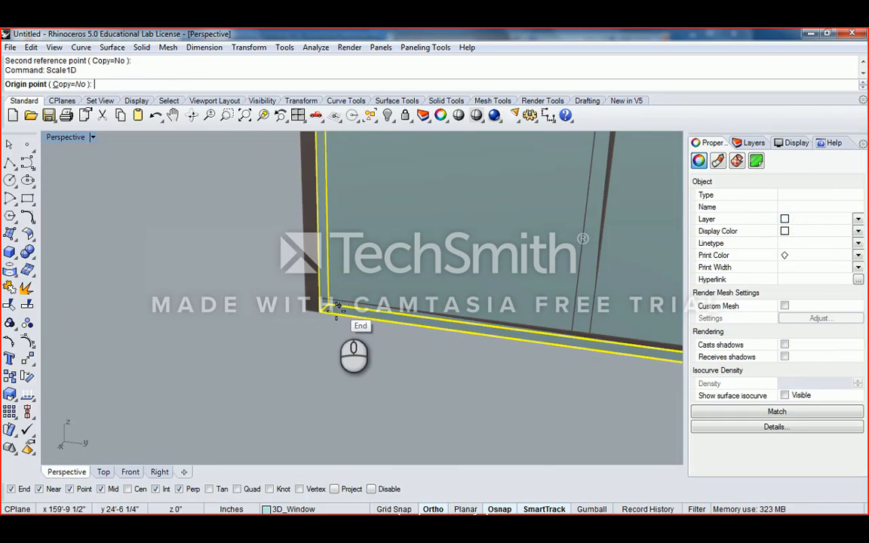
scroll(317, 305, "up", 3)
left_click(309, 305)
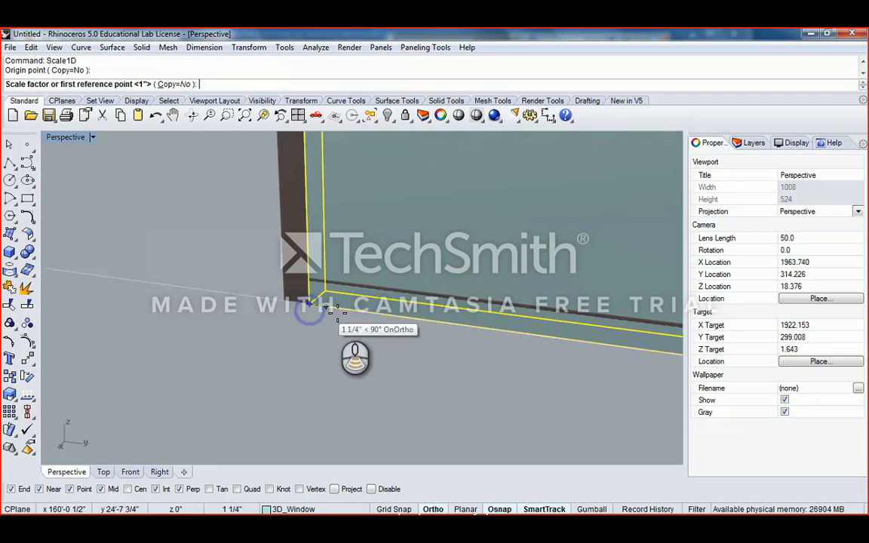
scroll(339, 310, "down", 5)
scroll(453, 302, "up", 2)
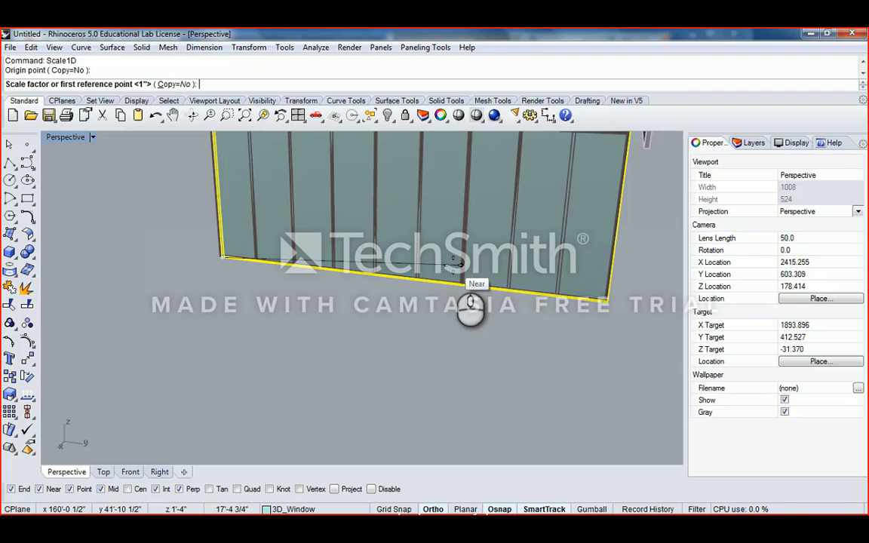
scroll(596, 287, "up", 5)
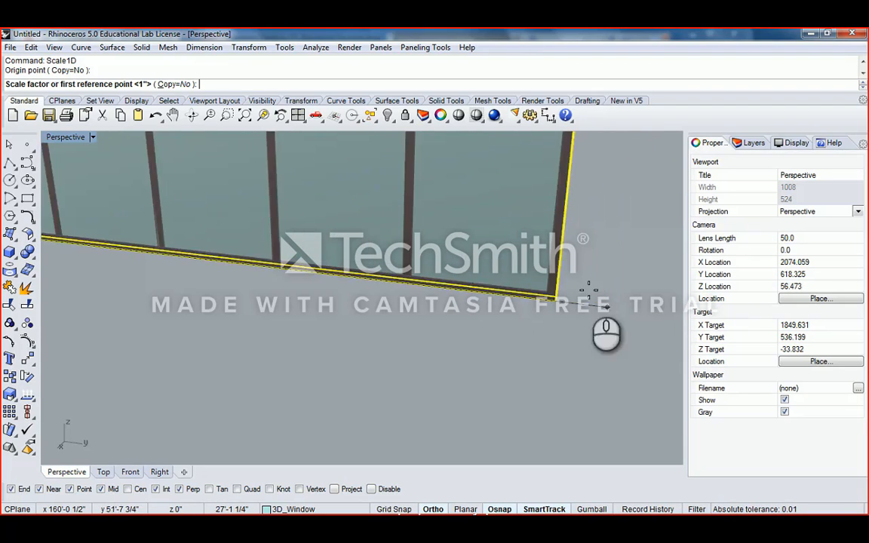
scroll(604, 268, "up", 5)
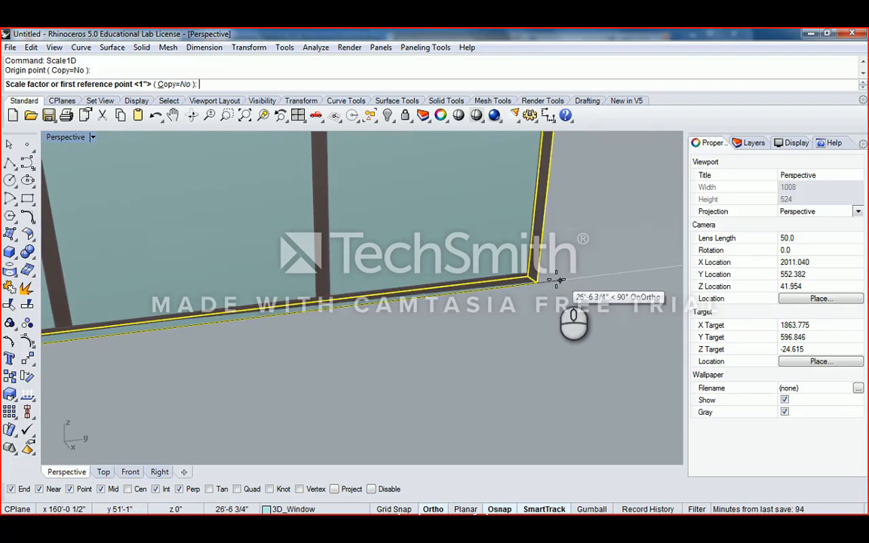
left_click(534, 282)
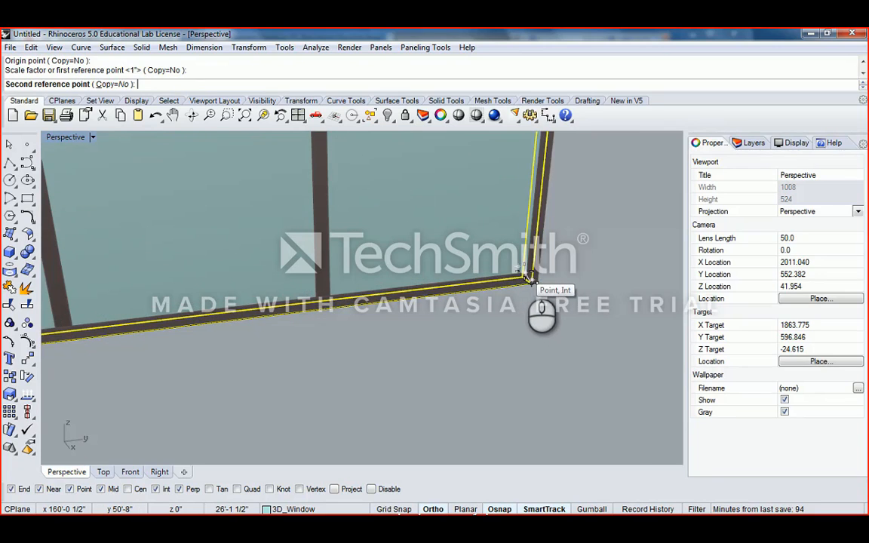
left_click(529, 276)
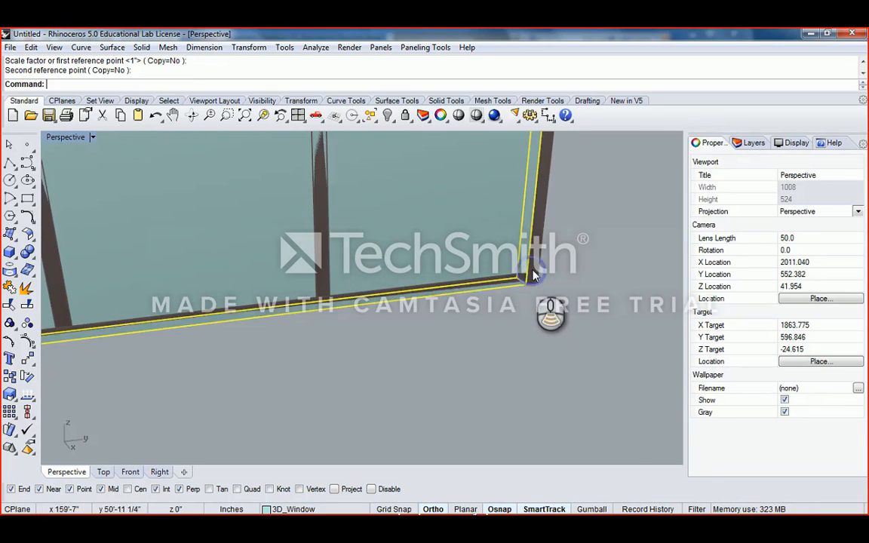
scroll(532, 264, "down", 5)
scroll(533, 256, "up", 5)
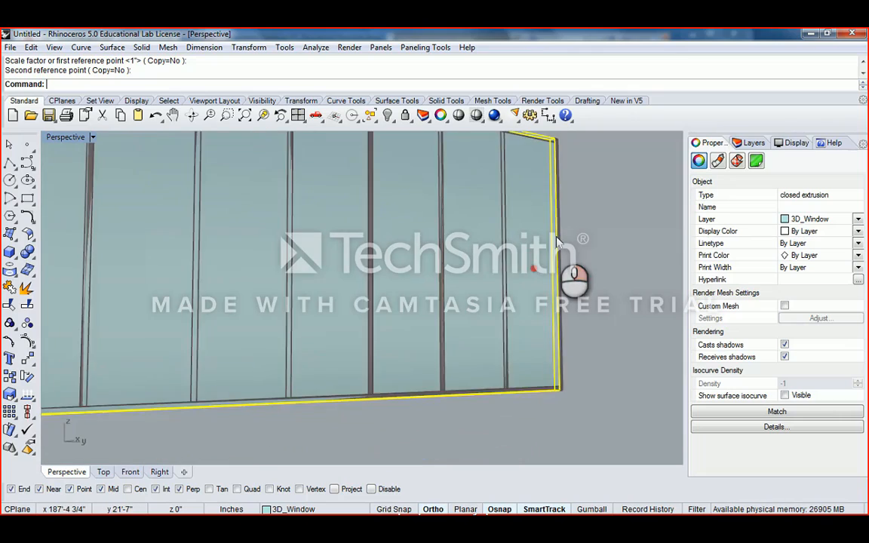
scroll(558, 273, "down", 2)
scroll(559, 277, "up", 1)
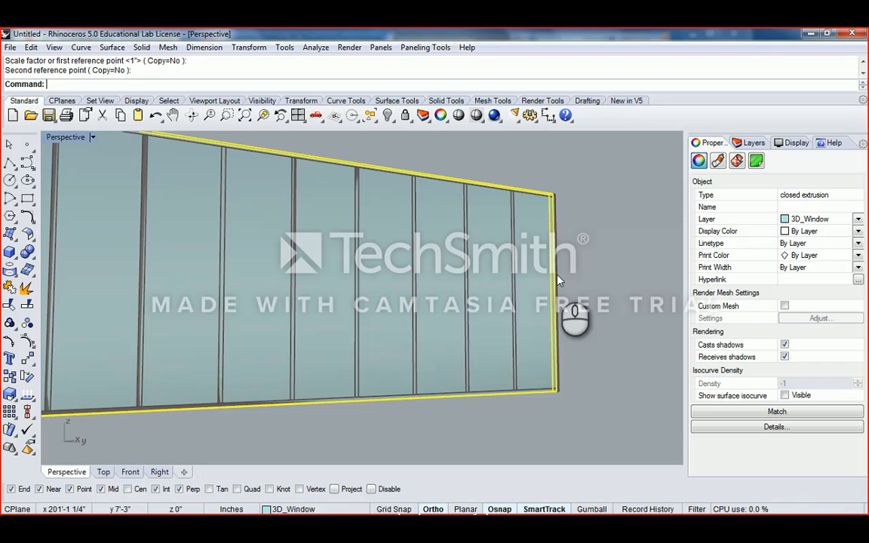
scroll(559, 279, "down", 2)
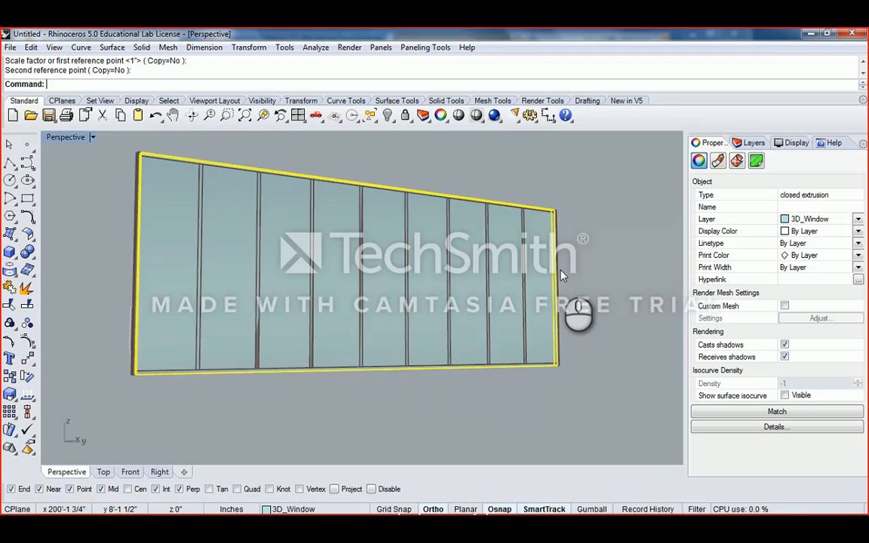
scroll(563, 270, "up", 2)
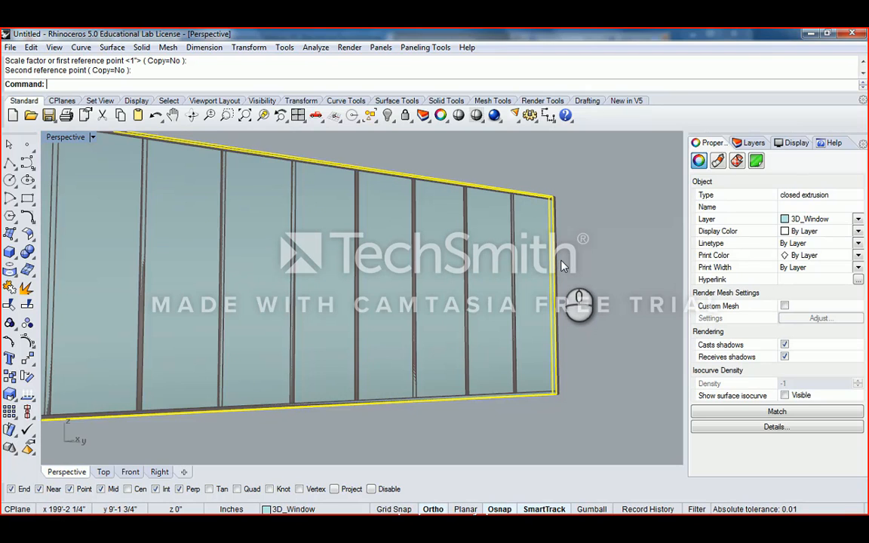
scroll(562, 265, "up", 3)
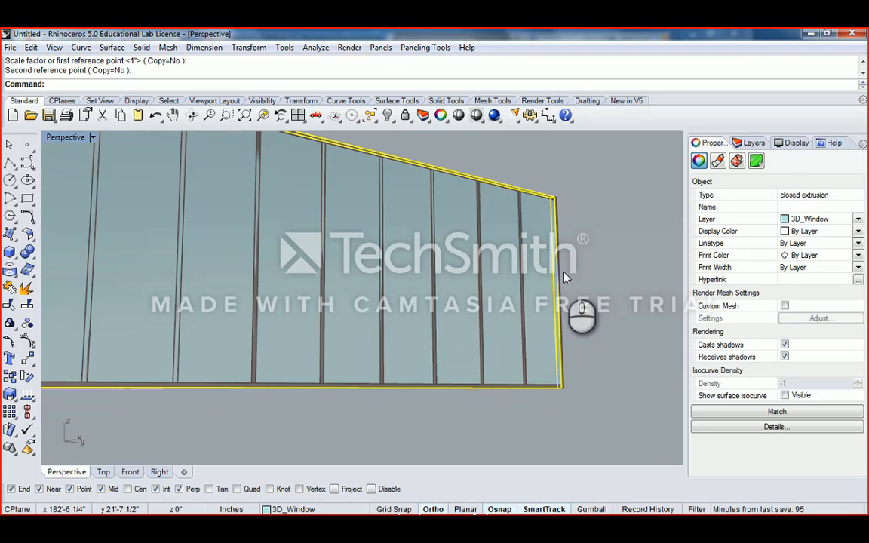
- Begin scaling the panel with origin on its edge and reference at the top corner
type("cale")
key("Return")
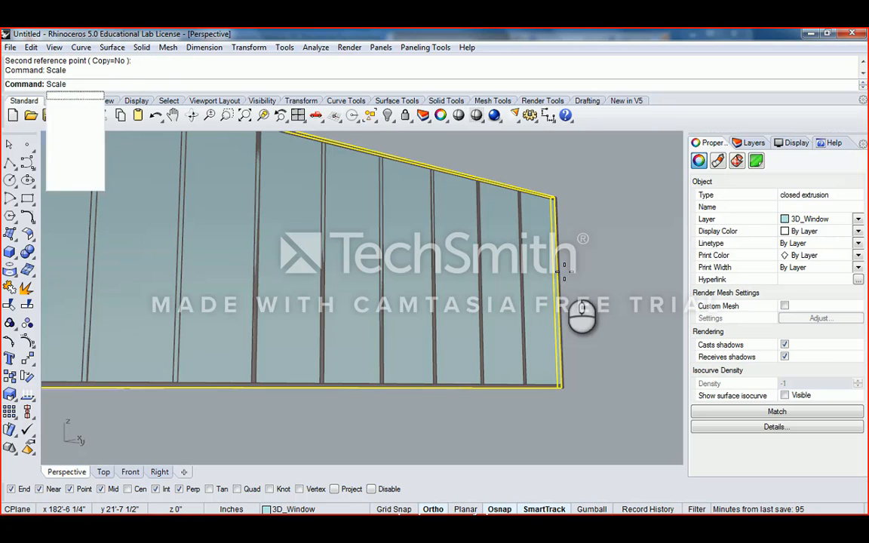
scroll(560, 283, "up", 2)
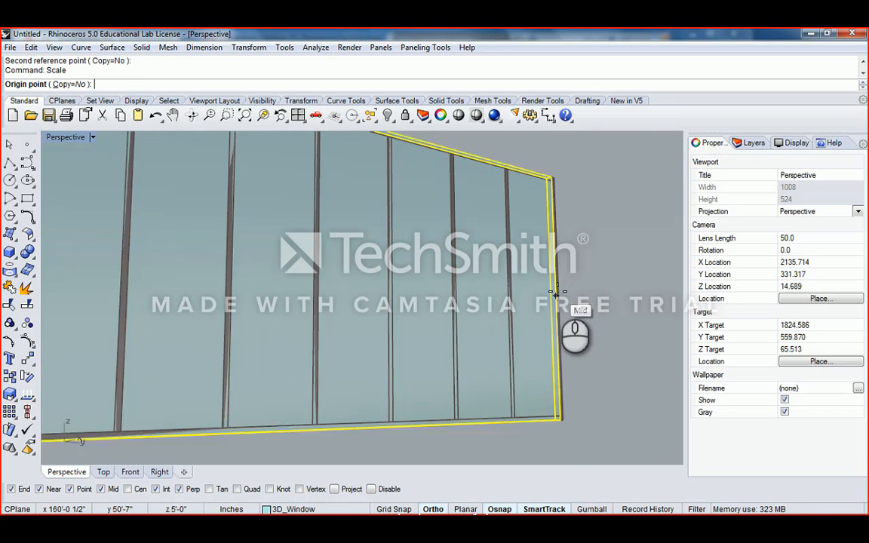
scroll(558, 291, "up", 3)
left_click(556, 302)
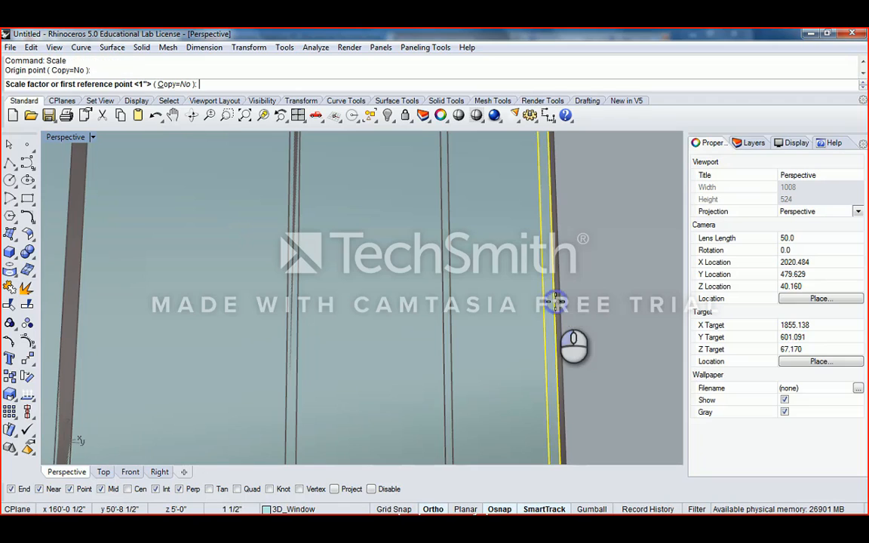
scroll(588, 317, "down", 5)
scroll(546, 205, "up", 5)
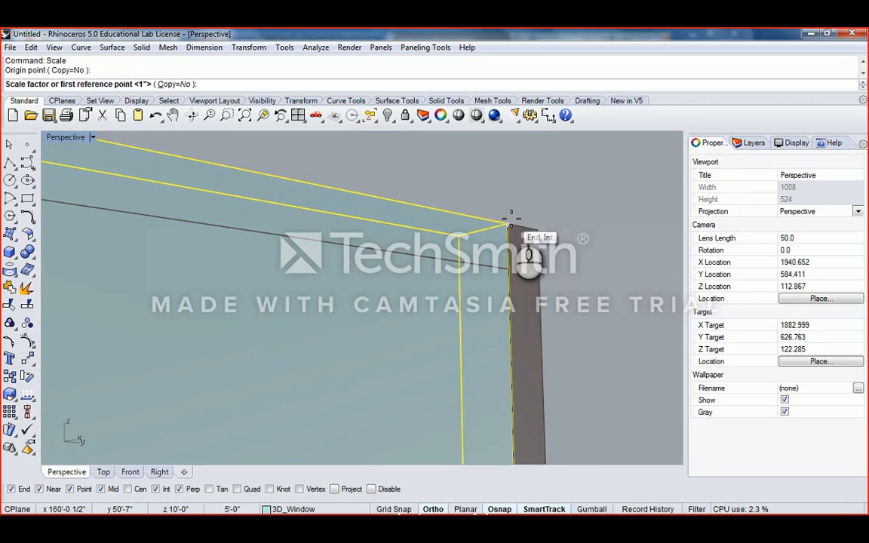
left_click(510, 218)
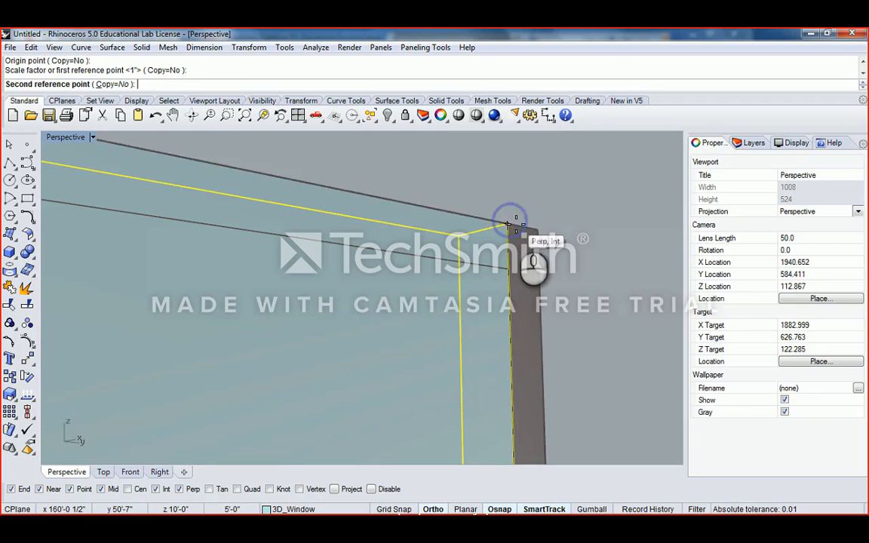
scroll(508, 269, "down", 10)
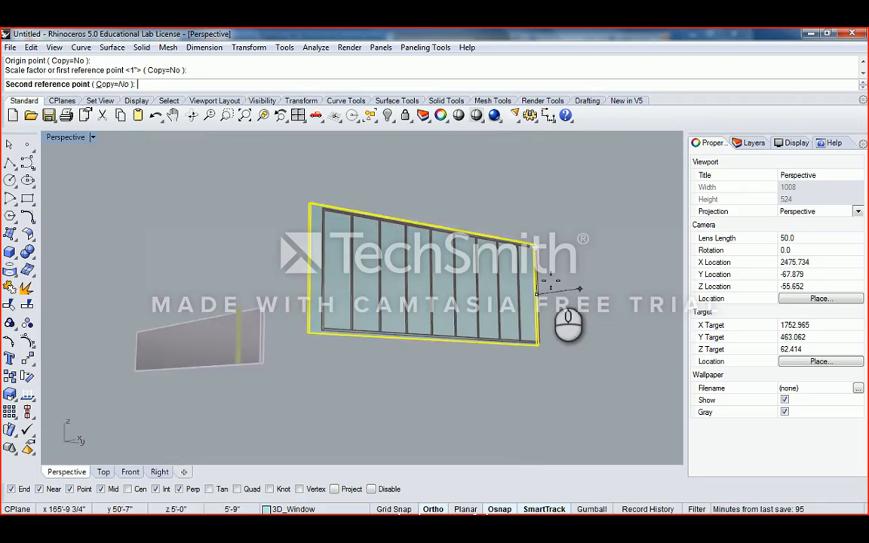
scroll(560, 287, "up", 3)
- Reselect the glass pane and scale it in one direction from its top-right corner
left_click(551, 299)
type("Scale")
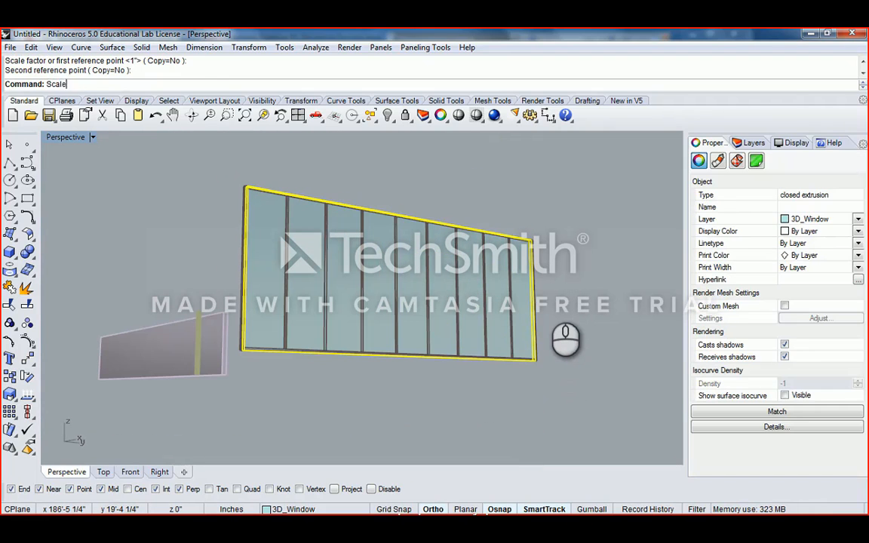
key("Return")
key("Escape")
type("Scal")
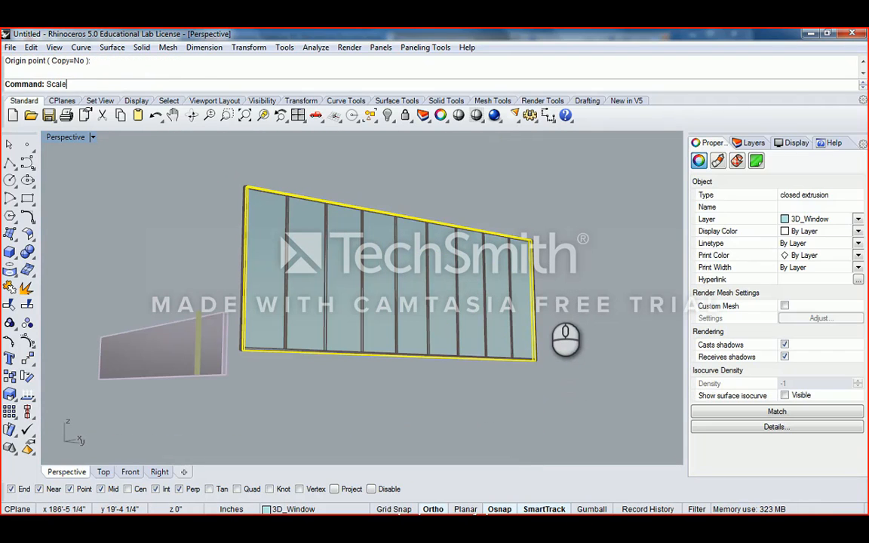
type("e")
key("Down")
key("Return")
scroll(541, 297, "up", 3)
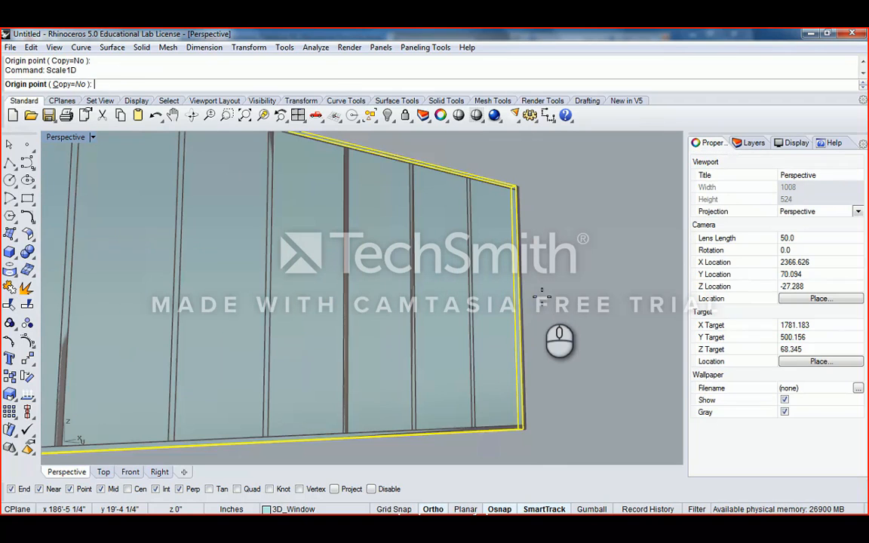
left_click(515, 188)
scroll(512, 193, "up", 4)
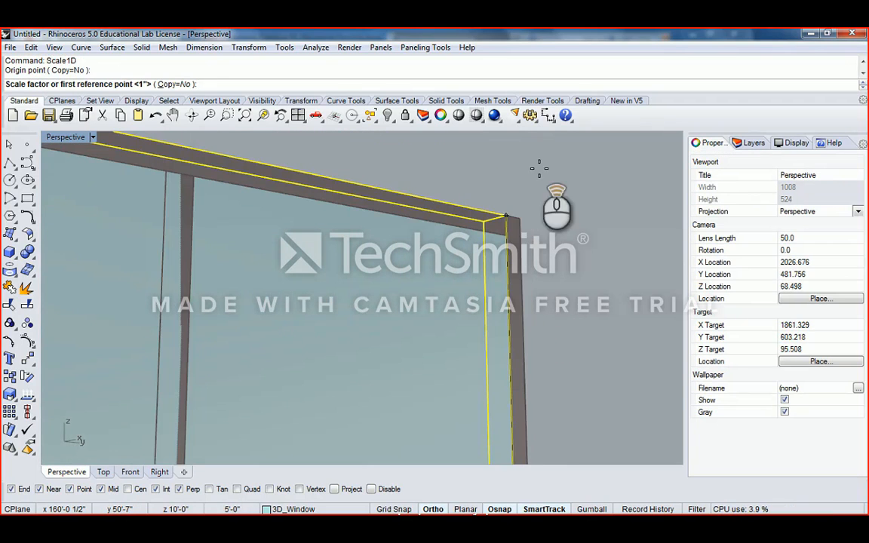
left_click(507, 214)
scroll(549, 247, "down", 5)
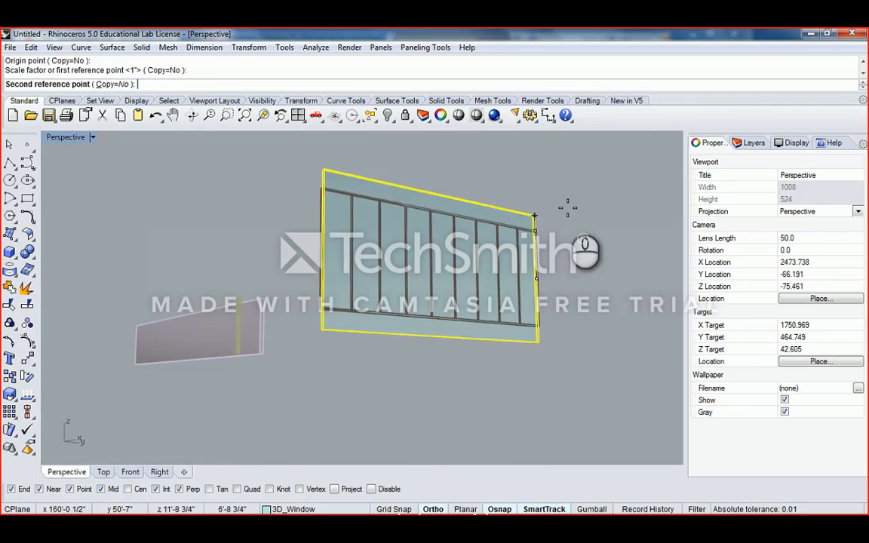
scroll(547, 242, "up", 6)
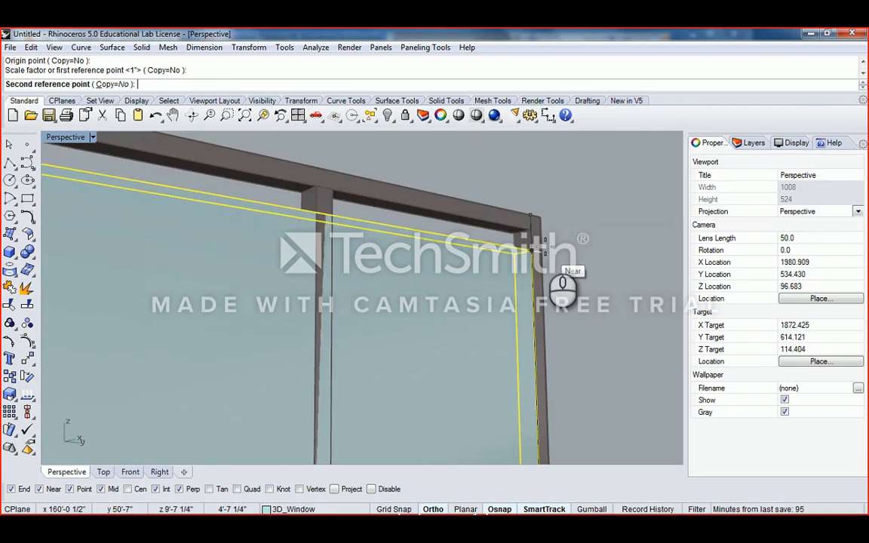
left_click(545, 245)
scroll(529, 287, "down", 6)
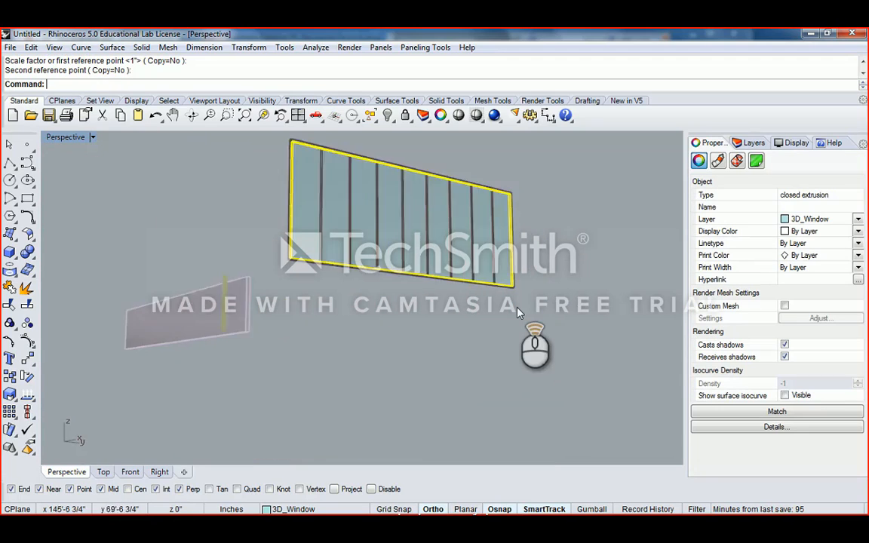
scroll(517, 312, "up", 6)
scroll(516, 334, "down", 3)
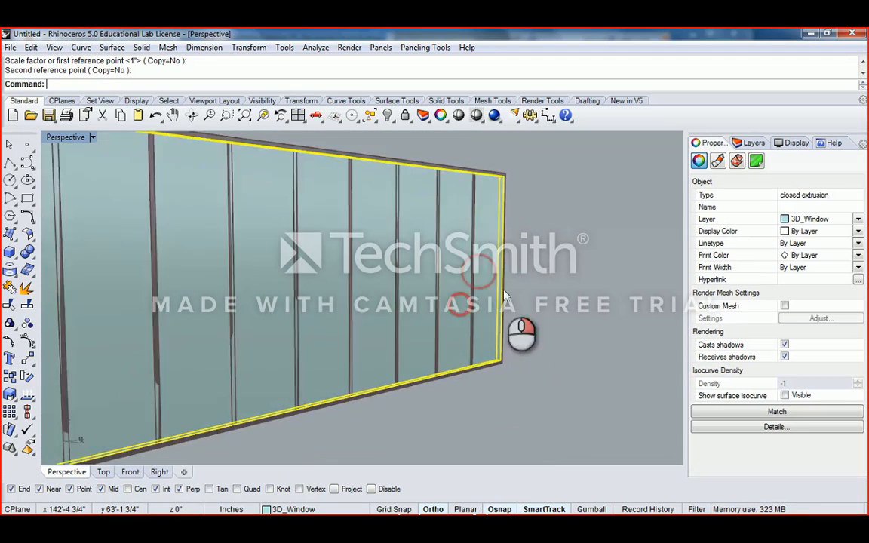
scroll(505, 297, "up", 5)
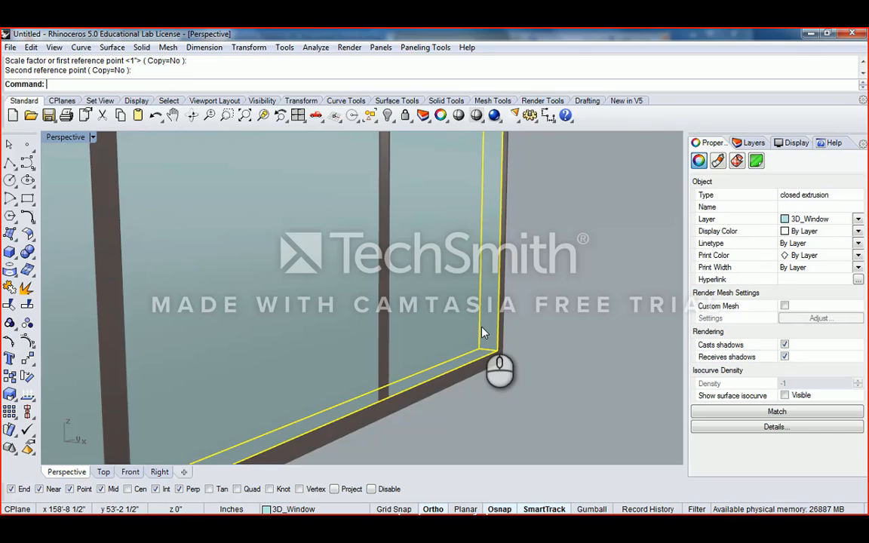
- Run Scale1D from the frame's lower corner with a 0.5" second reference
key("BackSpace")
key("BackSpace")
type("Scale1D")
key("Return")
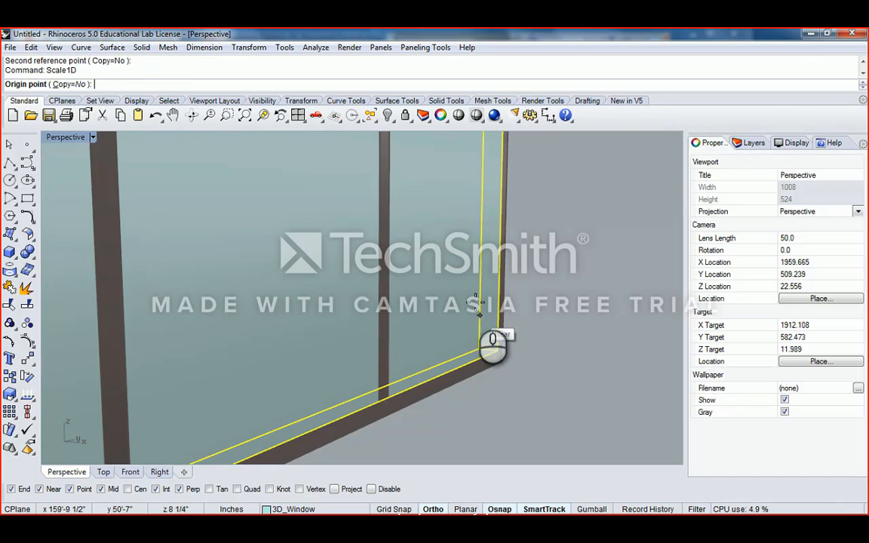
scroll(475, 302, "up", 2)
left_click(501, 365)
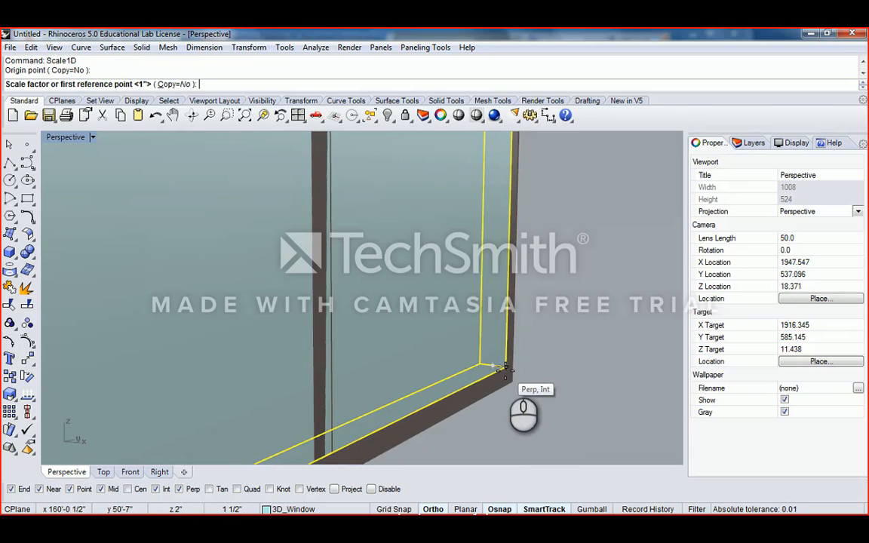
left_click(505, 370)
scroll(498, 369, "up", 5)
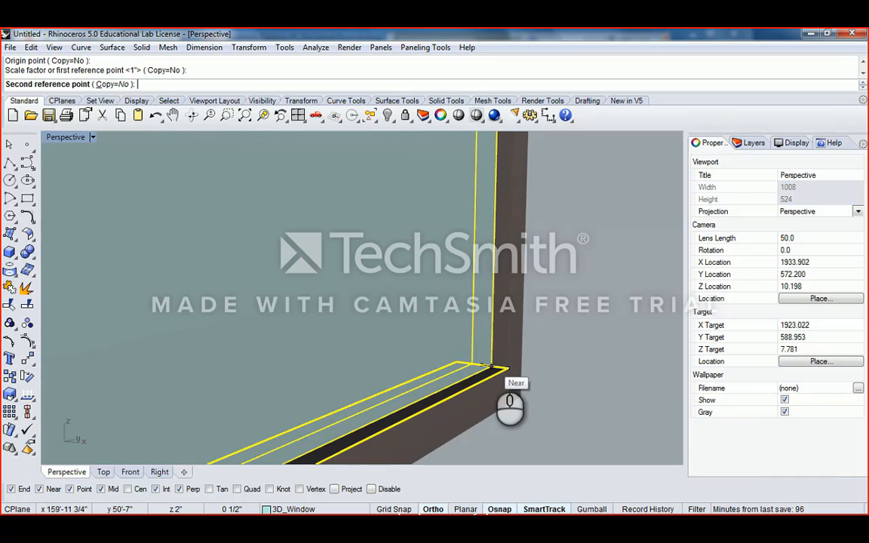
type(".5\"")
key("Return")
scroll(498, 347, "down", 6)
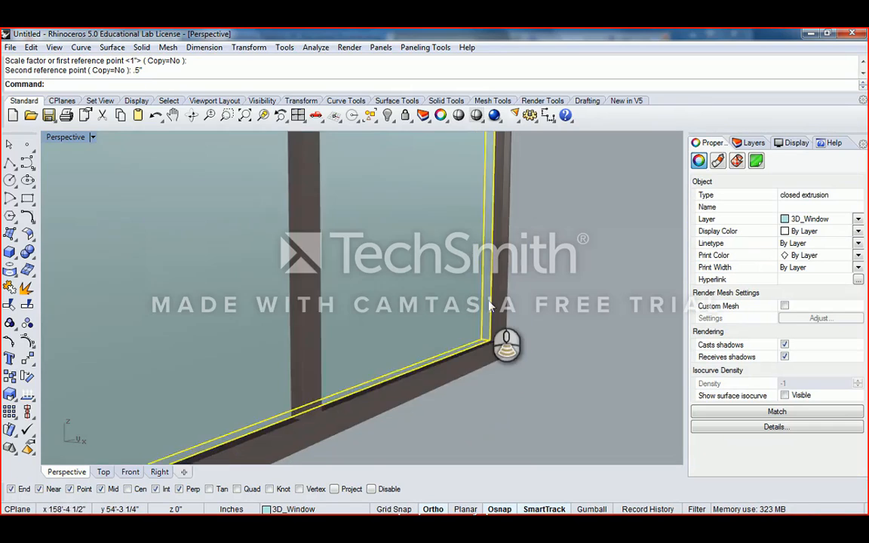
- Orbit around the window's upper right corner to inspect the glass pane against its frame
right_click_drag(541, 286, 503, 275)
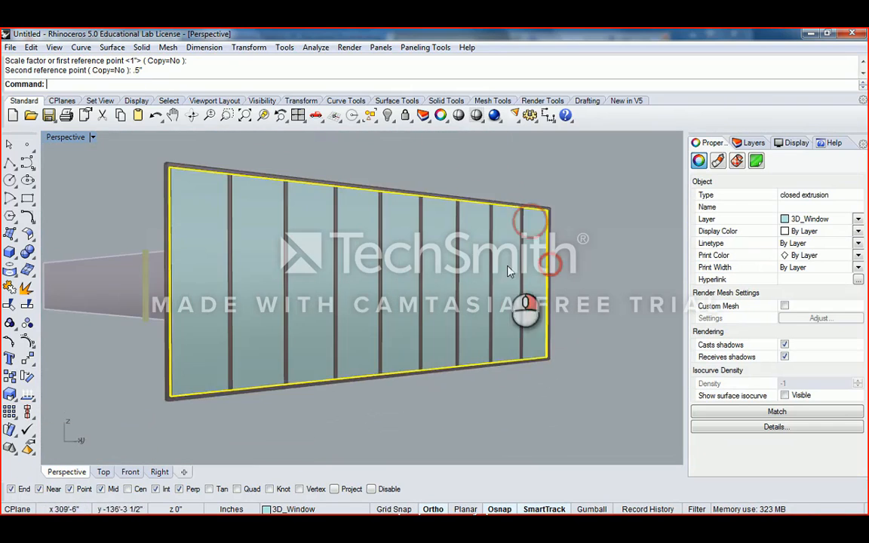
left_click(584, 245)
right_click_drag(584, 245, 462, 240)
scroll(385, 203, "up", 6)
right_click_drag(462, 241, 252, 240)
right_click_drag(252, 240, 351, 211, "shift")
left_click(279, 219)
scroll(280, 220, "down", 8)
right_click_drag(280, 220, 346, 217)
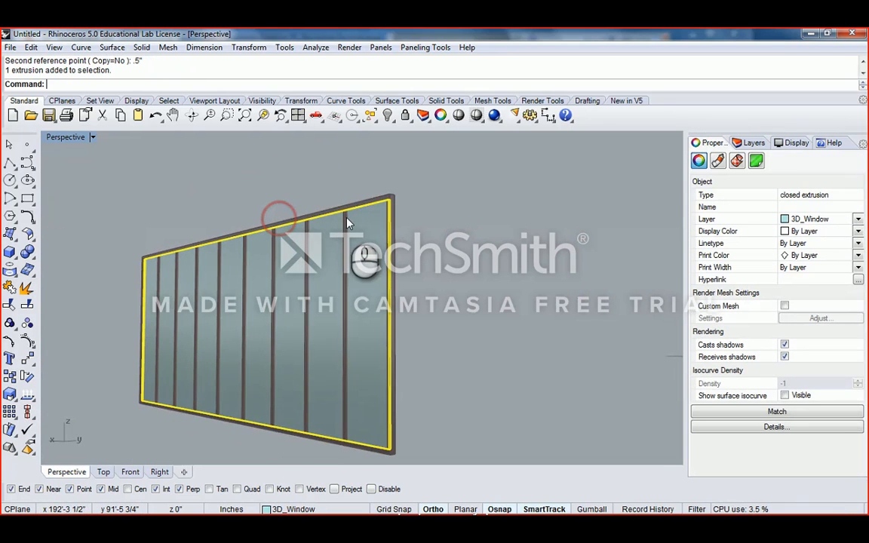
scroll(343, 224, "down", 4)
key("Escape")
scroll(342, 222, "down", 6)
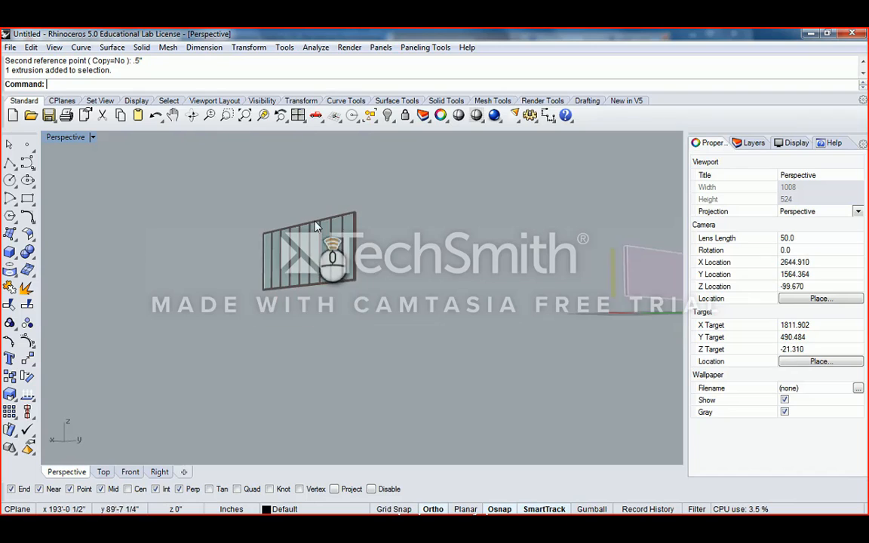
scroll(315, 224, "up", 8)
scroll(385, 236, "down", 8)
right_click_drag(408, 246, 283, 238, "shift")
- Select the wall's ten glazing extrusions, zoom to fit them, and orbit around the wall
left_click_drag(146, 187, 316, 304)
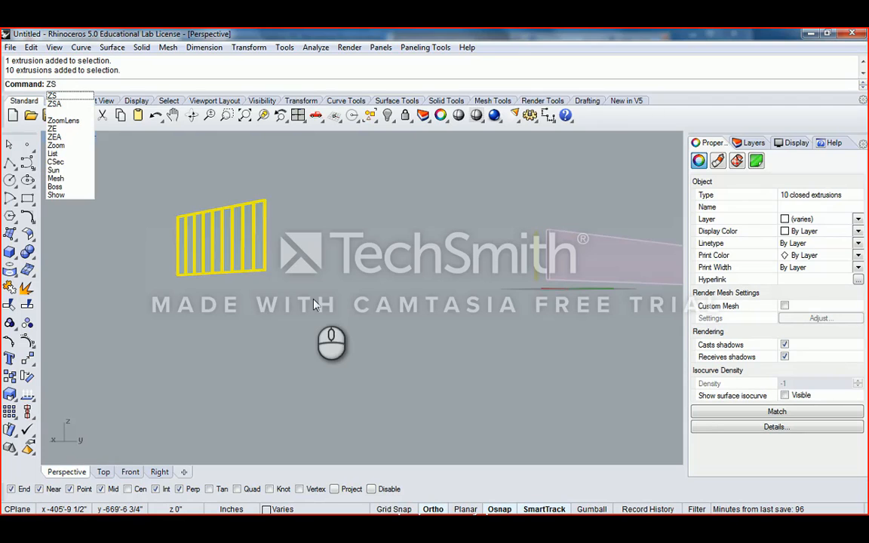
key("Return")
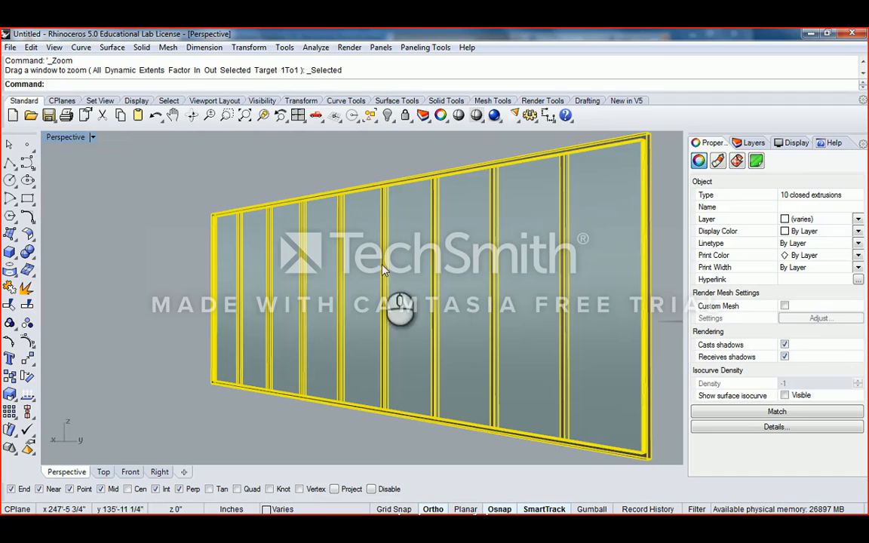
right_click_drag(447, 252, 371, 270)
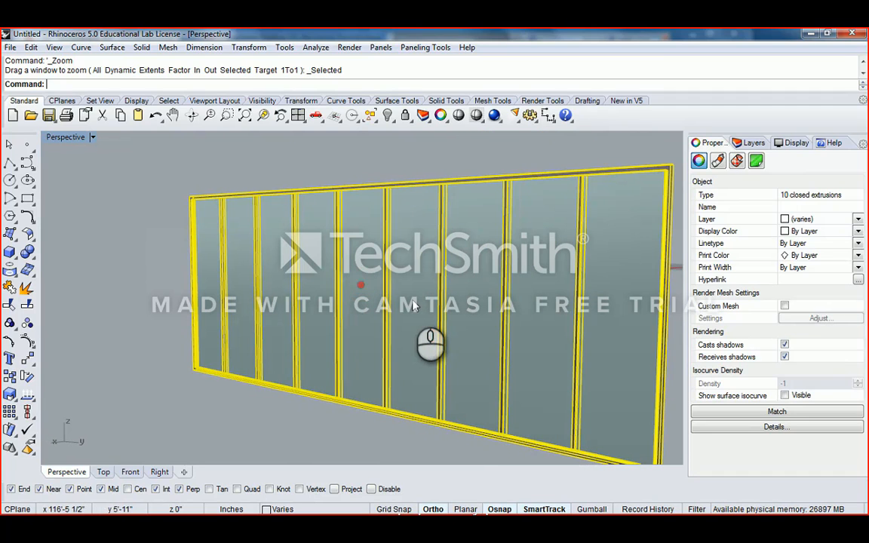
right_click_drag(399, 306, 466, 281)
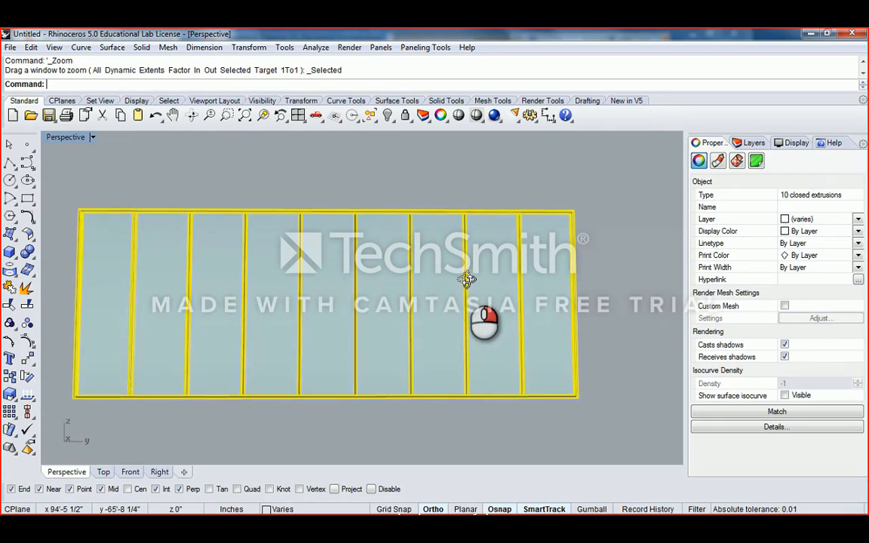
scroll(468, 284, "down", 3)
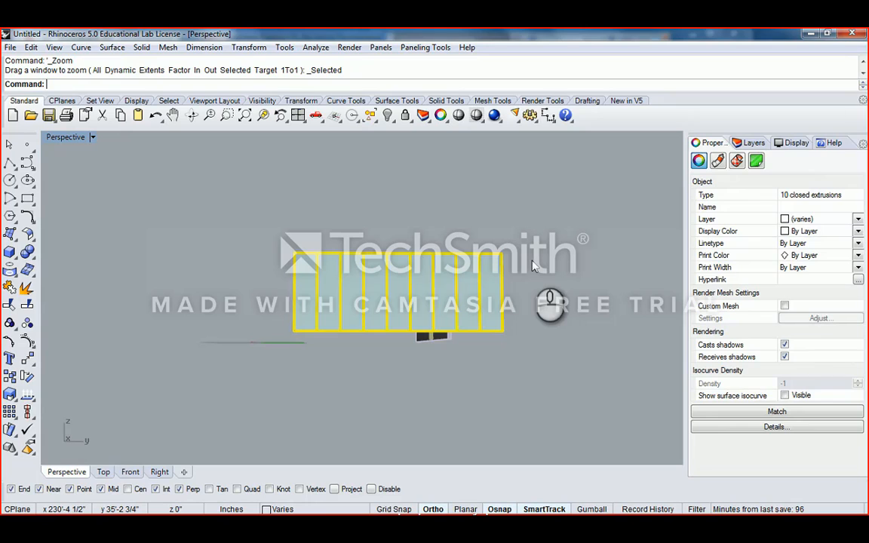
right_click_drag(533, 266, 243, 265)
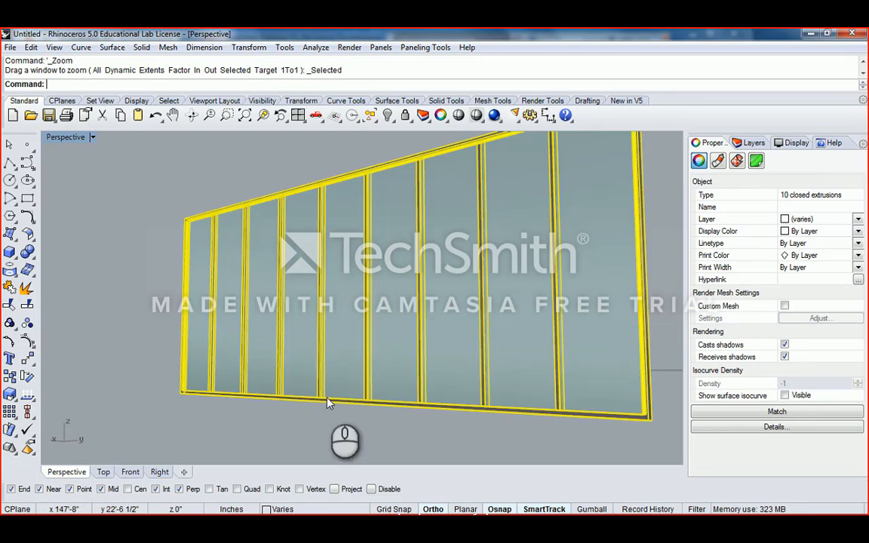
left_click(334, 402)
right_click_drag(375, 164, 298, 235)
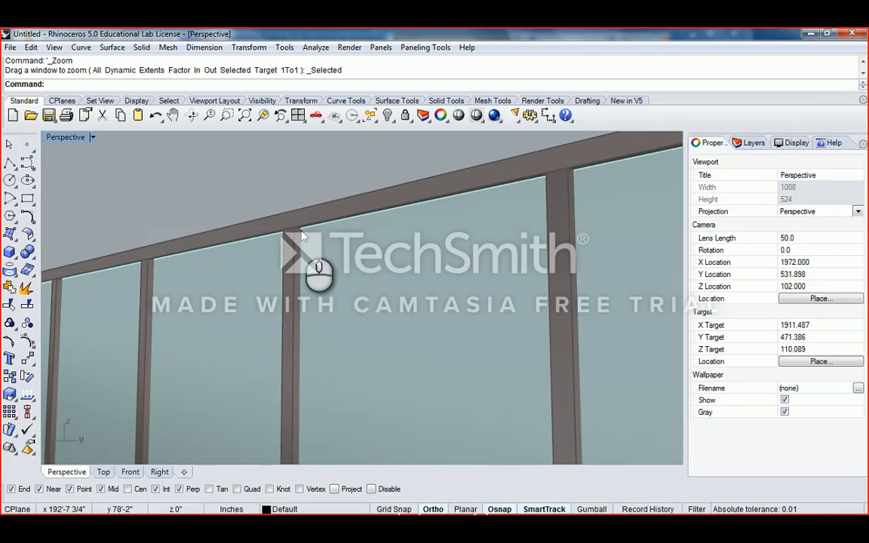
- Zoom onto the post-and-beam junction and pan across the glazed window wall
left_click(245, 115)
left_click_drag(275, 206, 325, 279)
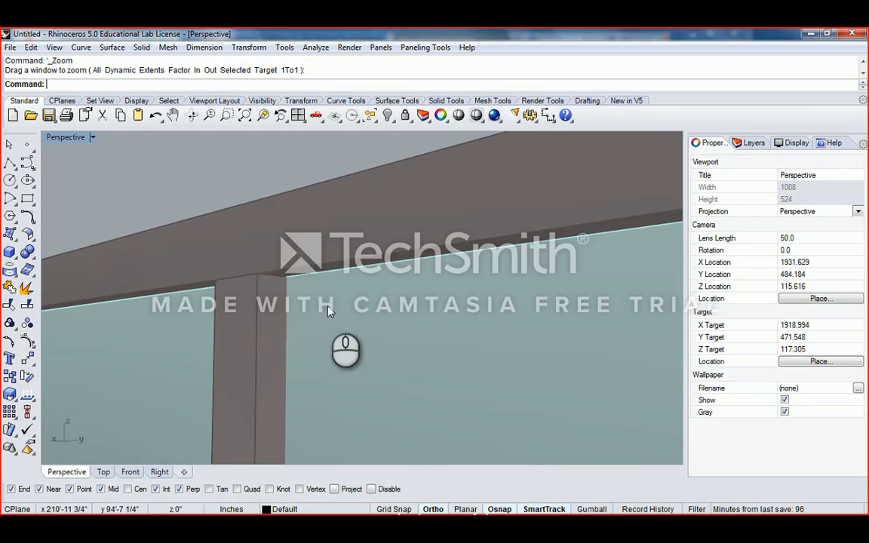
right_click_drag(328, 311, 272, 200, "shift")
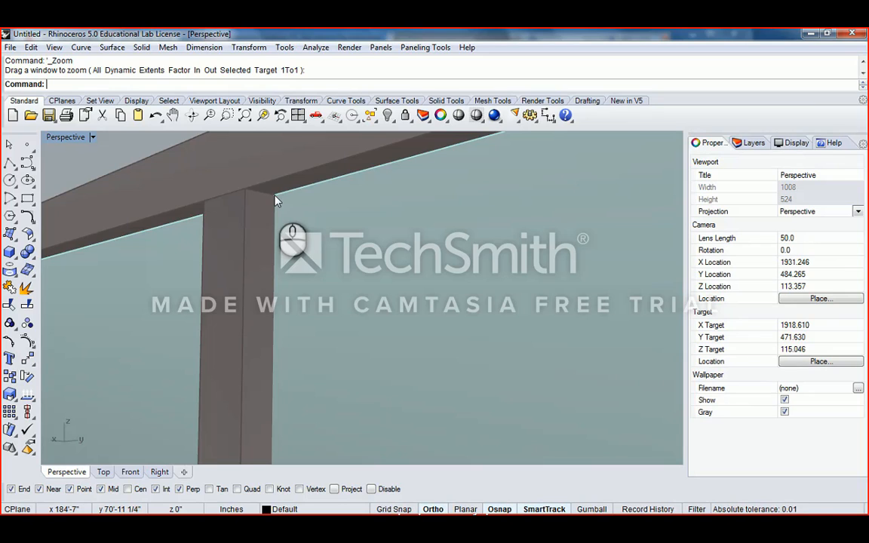
scroll(279, 204, "down", 3)
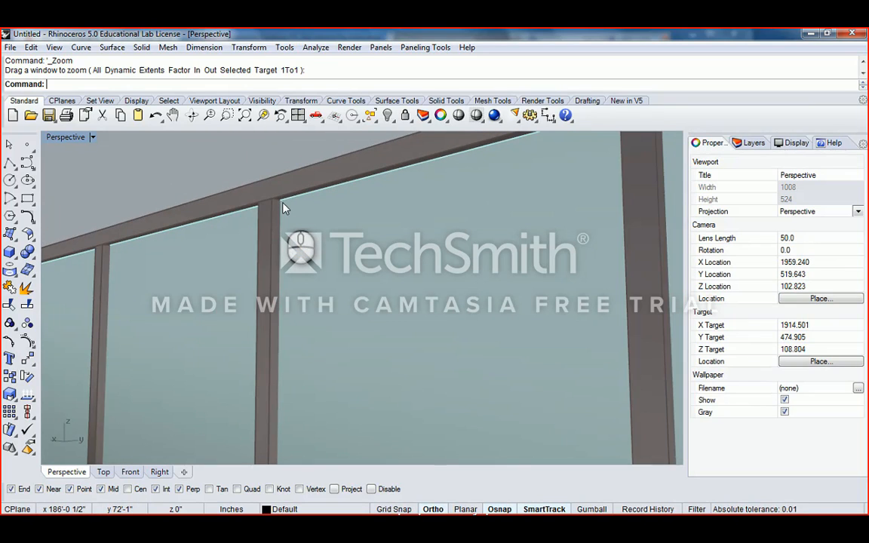
scroll(284, 209, "down", 3)
scroll(285, 208, "up", 8)
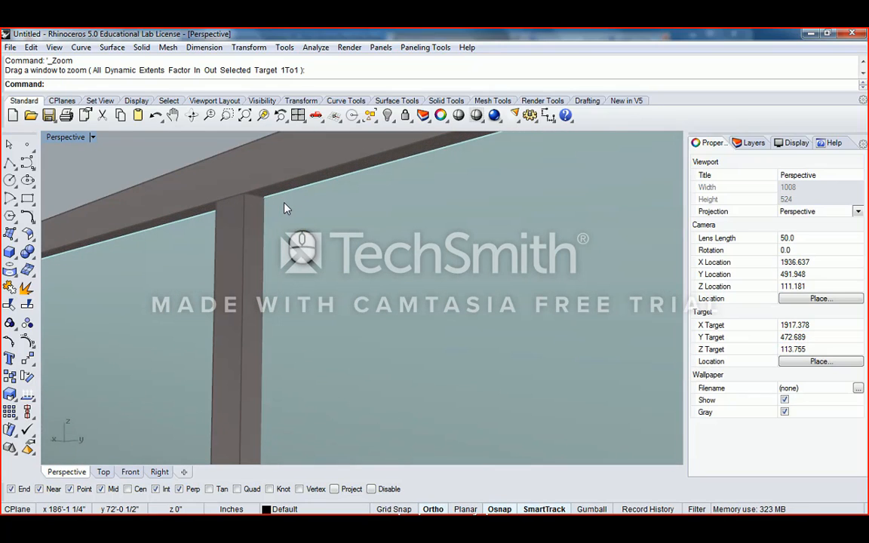
scroll(285, 204, "down", 20)
right_click_drag(340, 257, 297, 207, "shift")
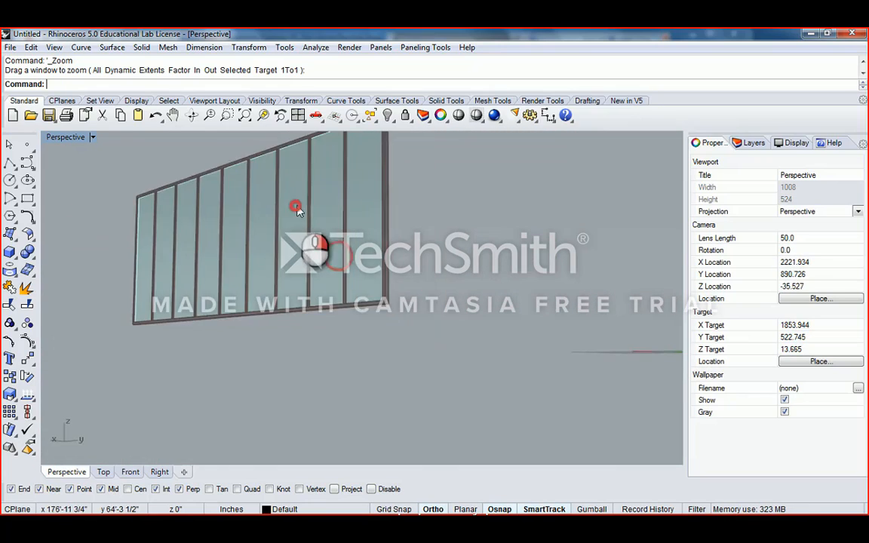
scroll(339, 219, "up", 10)
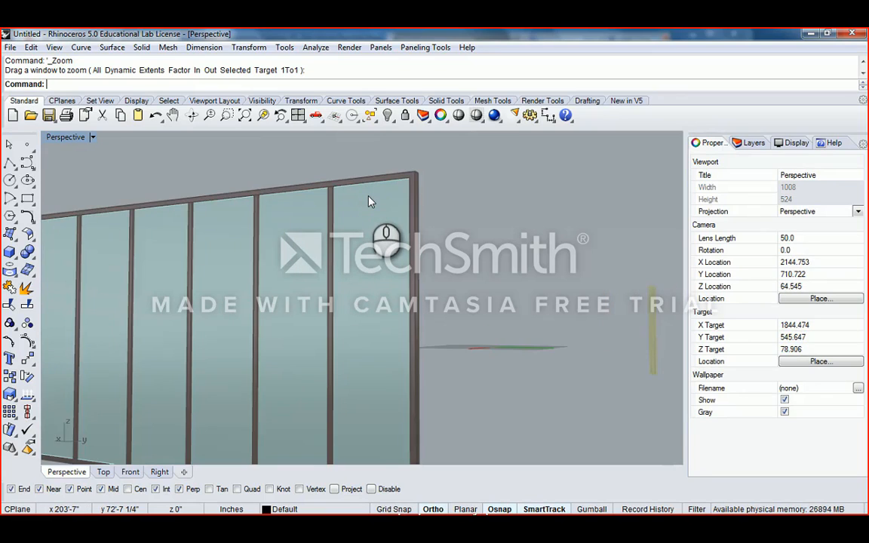
scroll(369, 201, "up", 5)
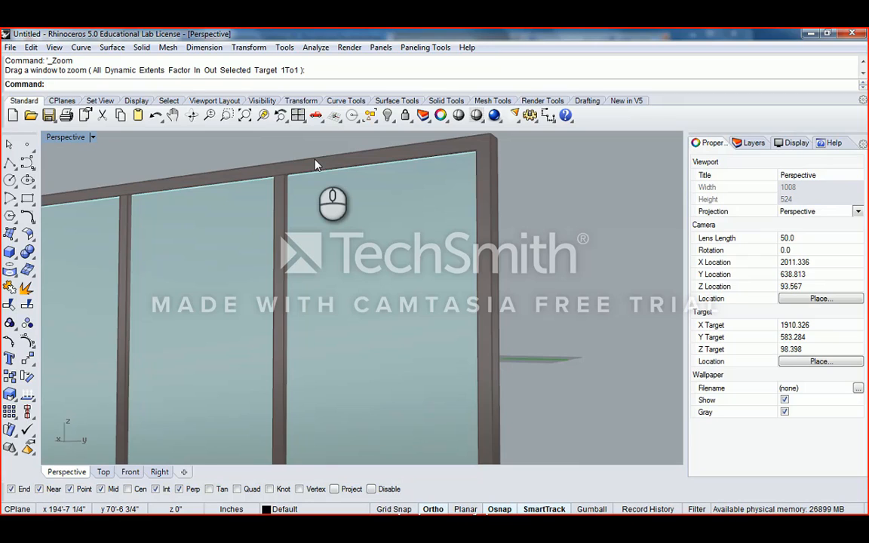
scroll(302, 173, "up", 5)
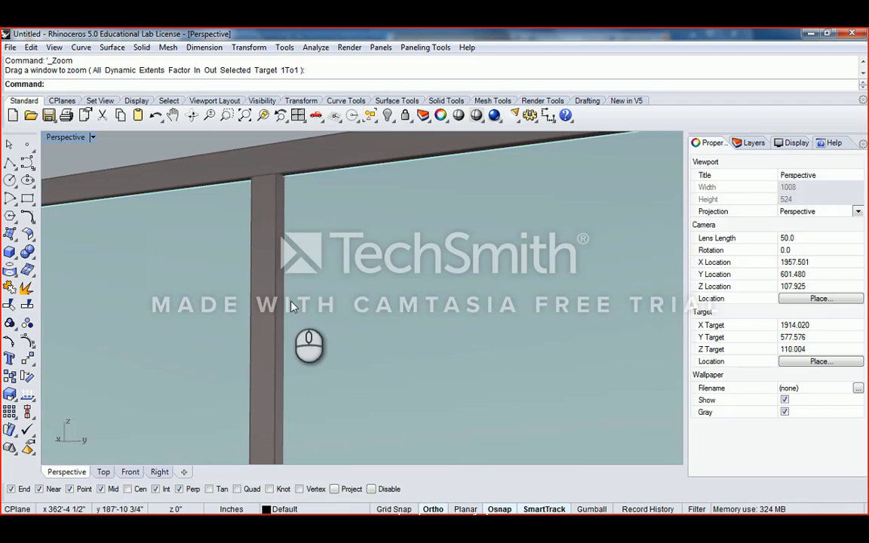
scroll(293, 306, "down", 2)
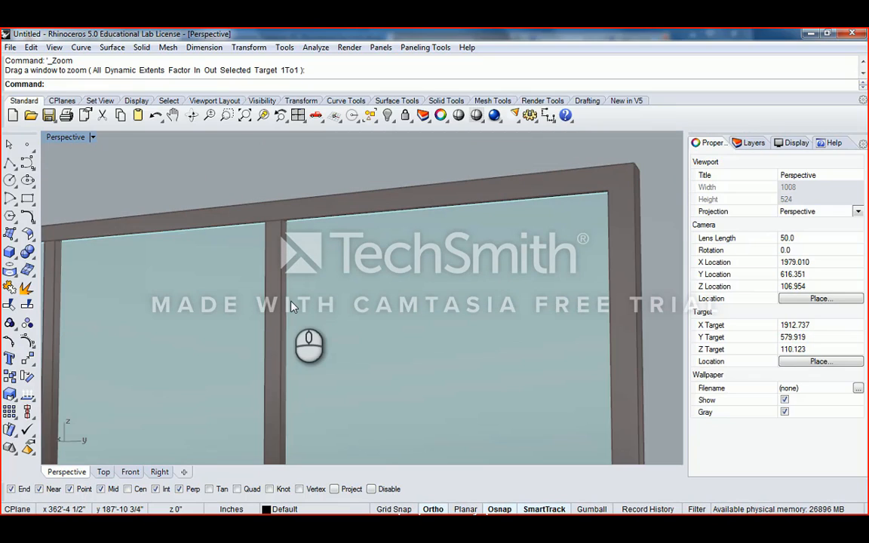
right_click_drag(292, 306, 332, 253)
- Select the glass window extrusion and orbit it from front-facing and angled views
scroll(345, 256, "up", 3)
left_click(365, 257)
scroll(378, 287, "down", 3)
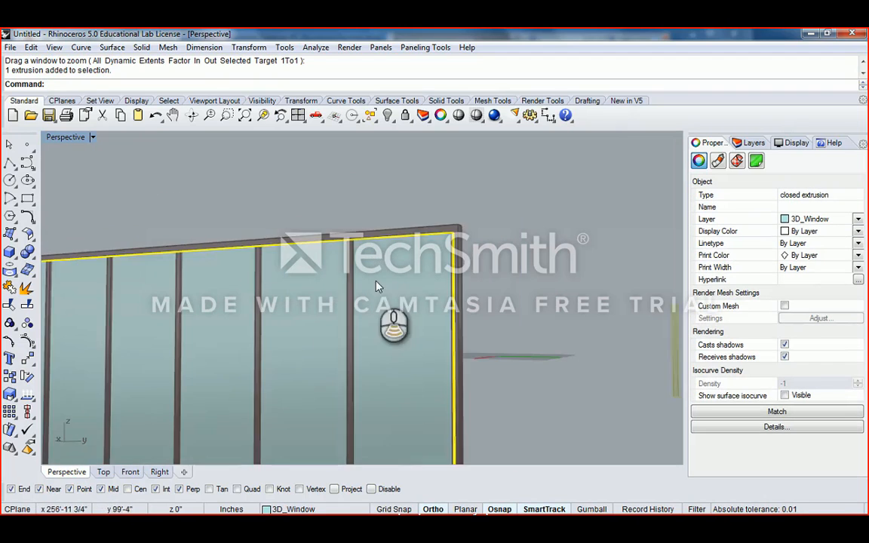
right_click_drag(378, 279, 483, 248)
scroll(445, 266, "down", 3)
right_click_drag(423, 281, 475, 262)
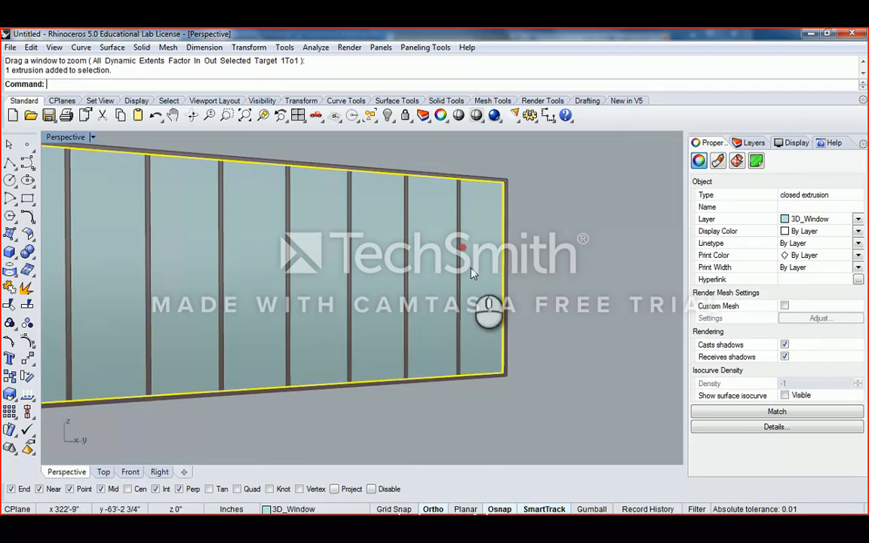
right_click_drag(383, 232, 497, 261)
scroll(508, 283, "up", 2)
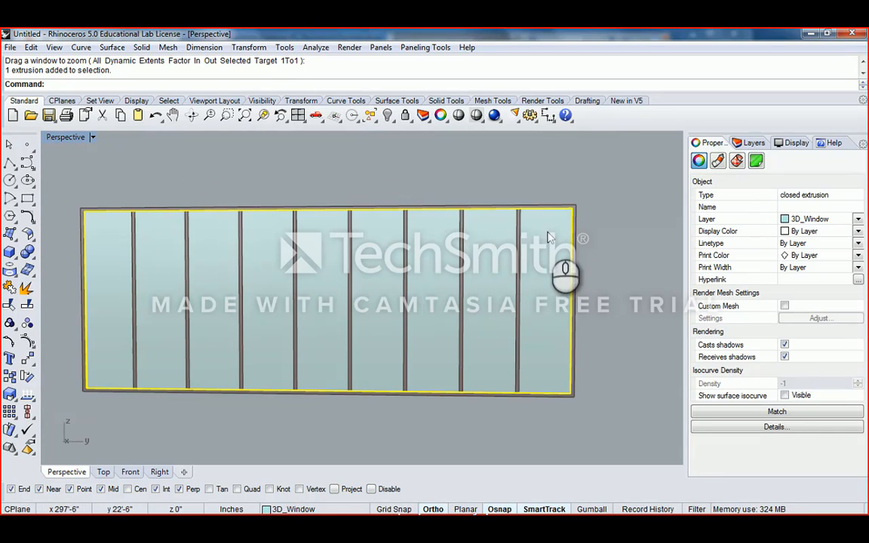
right_click_drag(544, 291, 474, 264)
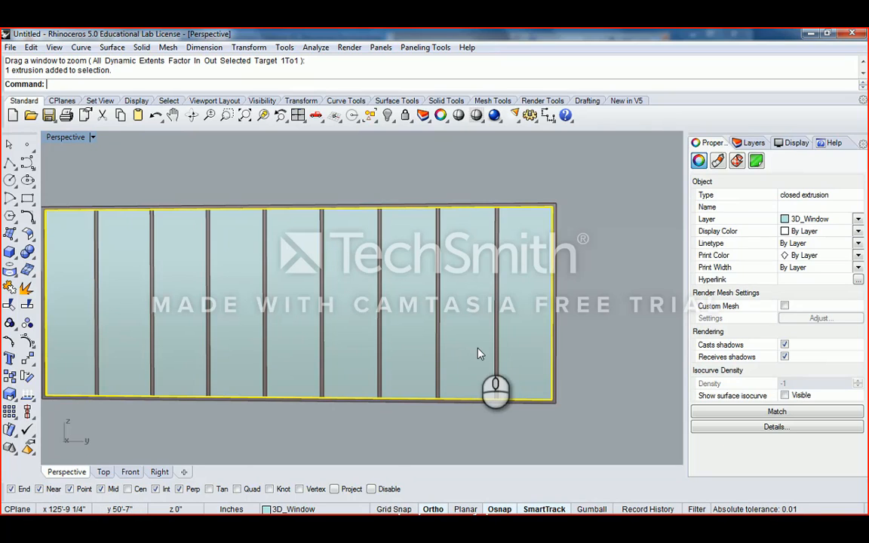
scroll(518, 235, "up", 4)
scroll(518, 235, "down", 4)
right_click_drag(526, 241, 530, 269)
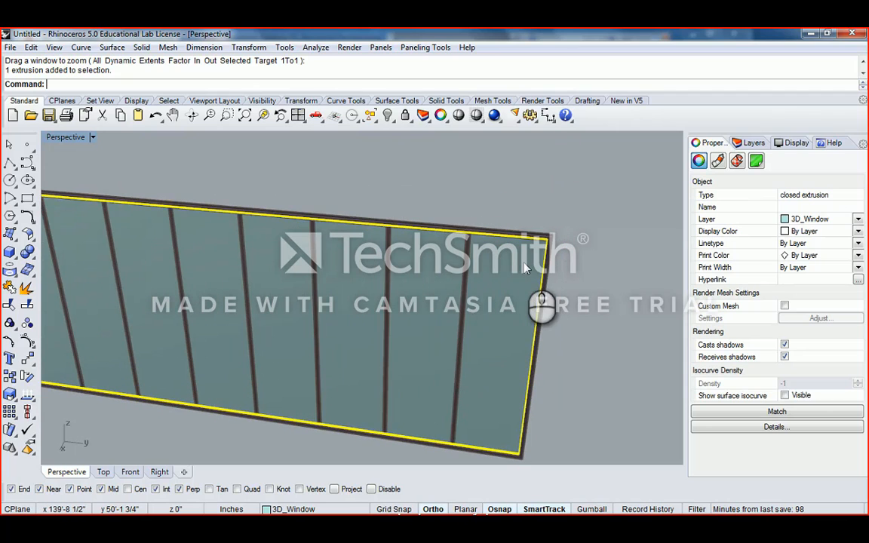
scroll(512, 253, "up", 2)
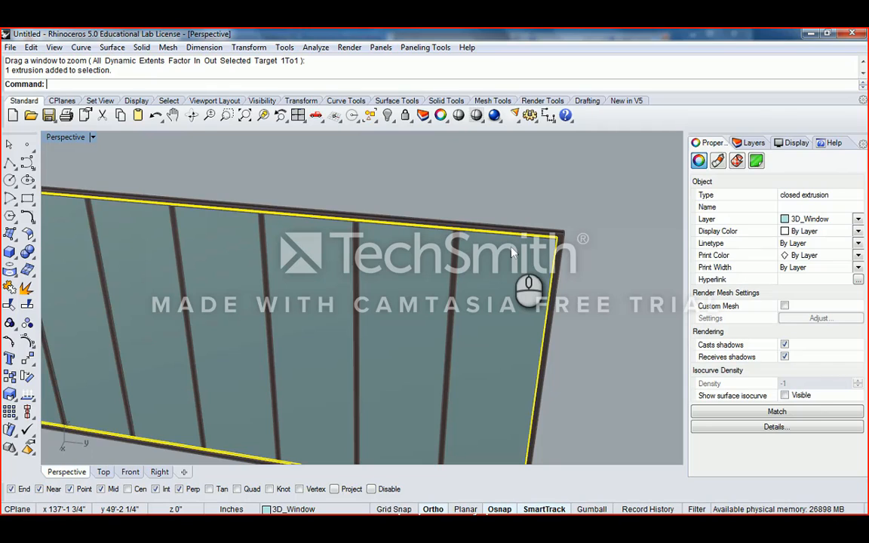
scroll(498, 259, "down", 2)
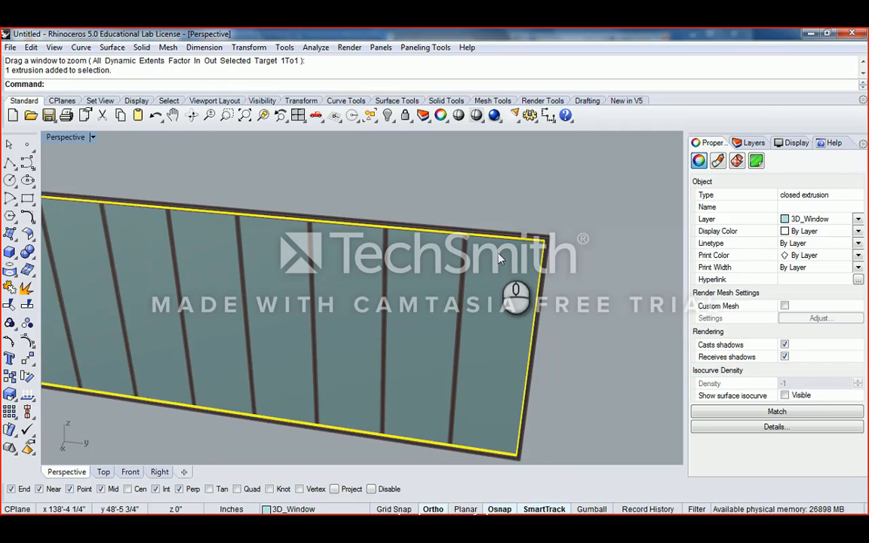
- Start Split on the window extrusion and orbit to see the whole window wall
key("Return")
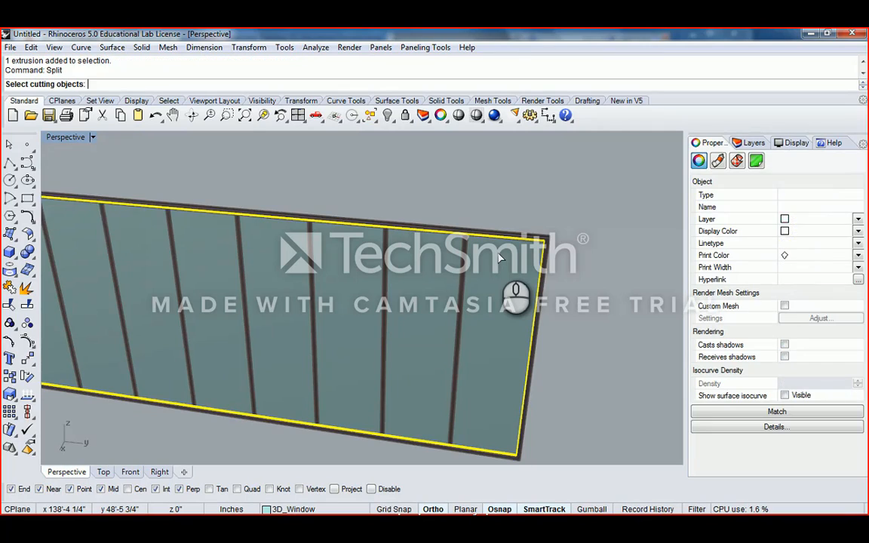
right_click_drag(498, 258, 474, 249)
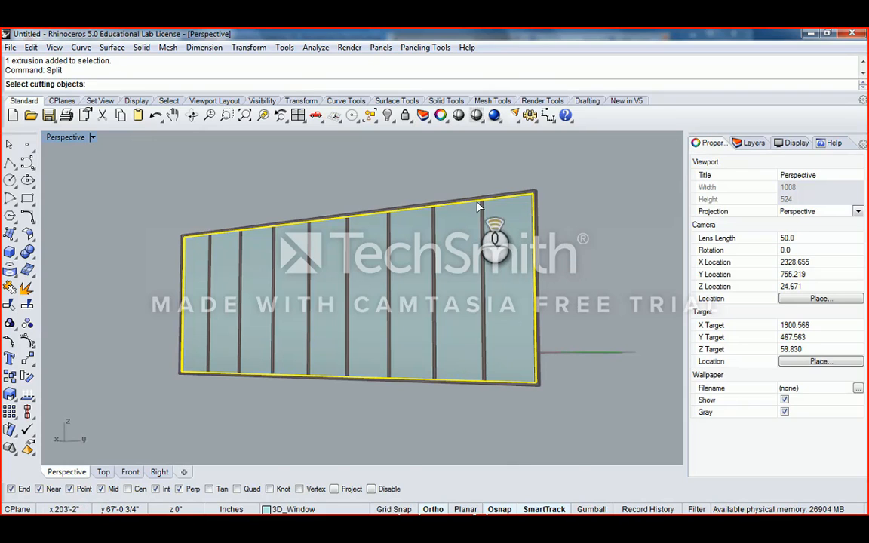
scroll(483, 209, "up", 3)
scroll(483, 212, "down", 4)
right_click_drag(484, 219, 202, 224)
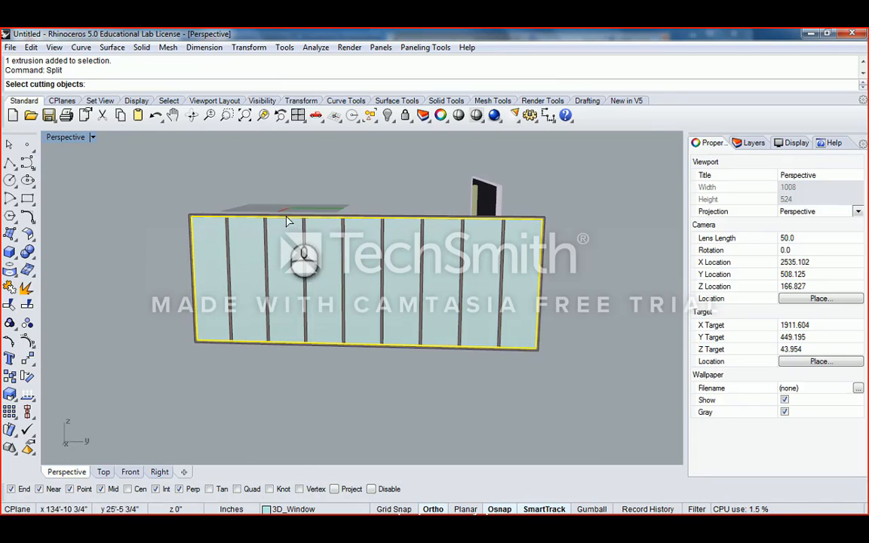
right_click_drag(367, 223, 396, 255)
scroll(441, 235, "up", 4)
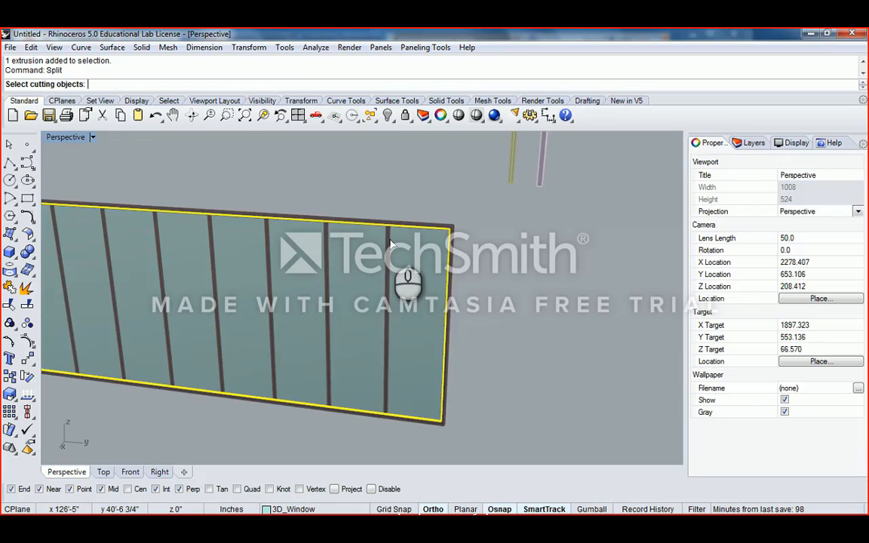
scroll(390, 243, "up", 3)
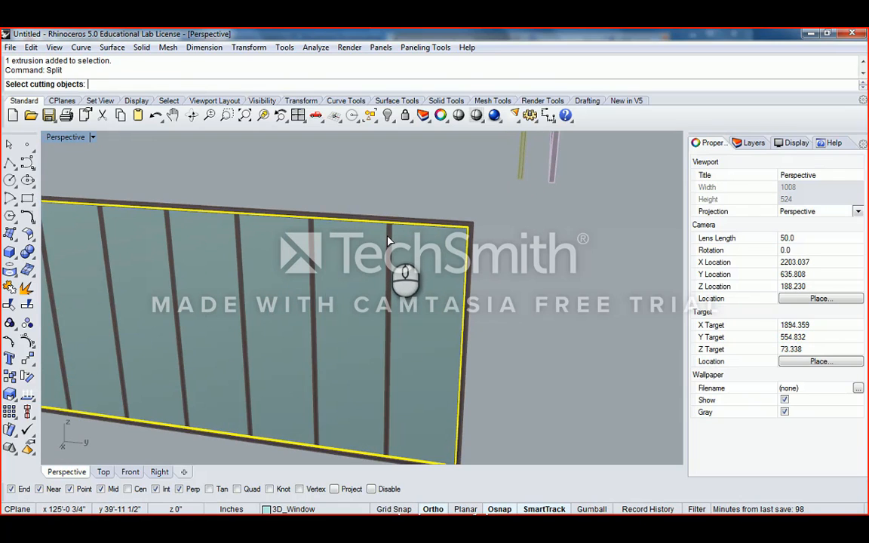
- Pick the eight mullions as cutters, splitting the glass into 41 pieces, then deselect
left_click(388, 241)
left_click(311, 239)
scroll(311, 238, "down", 6)
right_click_drag(338, 257, 378, 270)
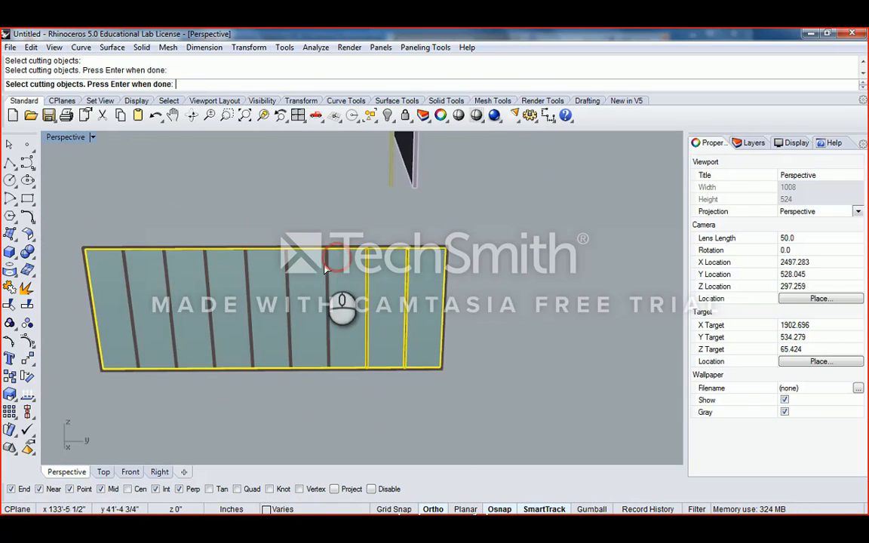
left_click(327, 266)
left_click(288, 262)
left_click(246, 270)
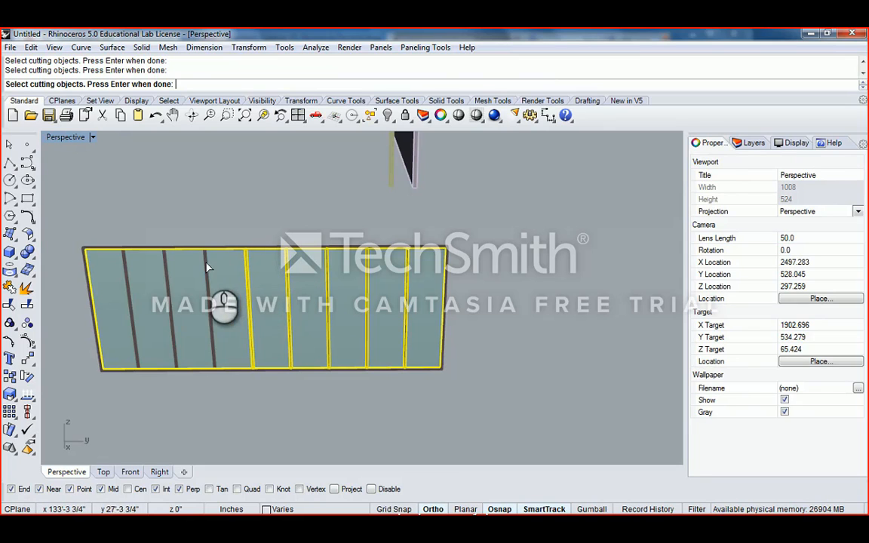
left_click(206, 265)
left_click(165, 269)
left_click(125, 272)
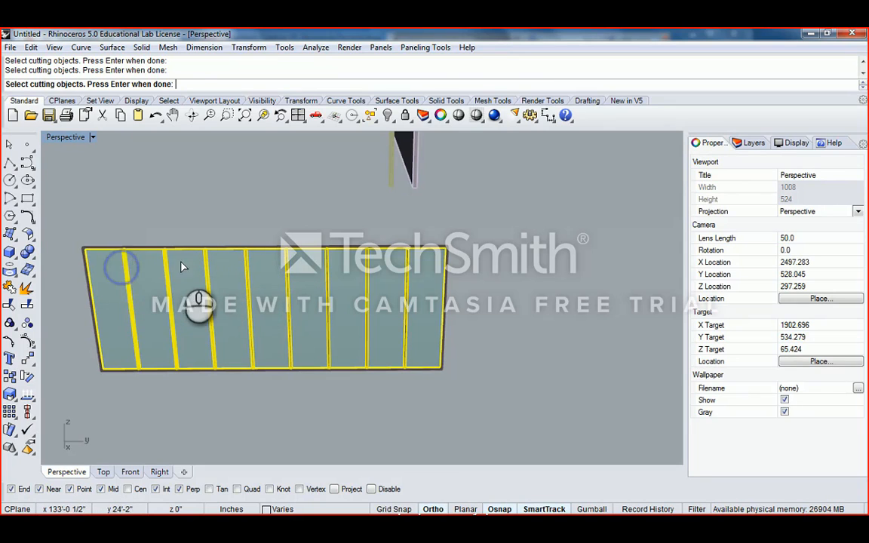
right_click_drag(184, 267, 414, 265)
scroll(414, 265, "up", 5)
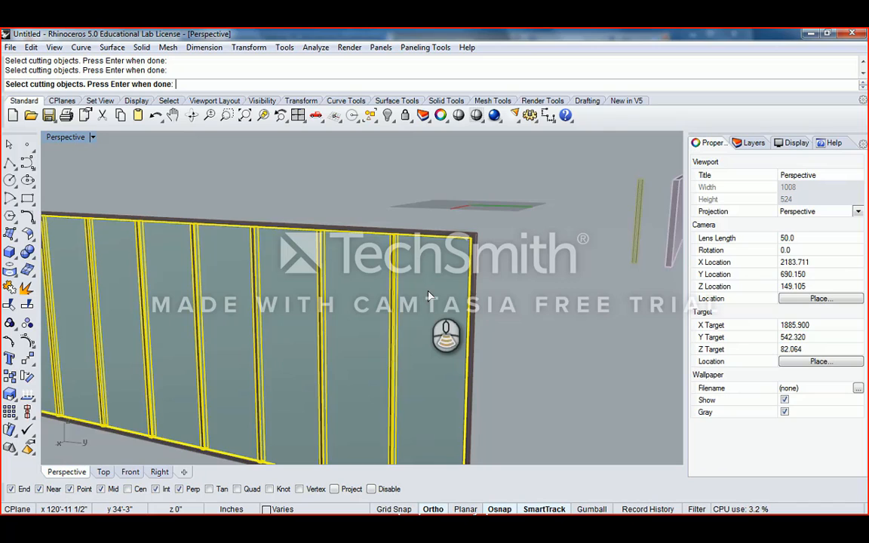
scroll(428, 296, "down", 3)
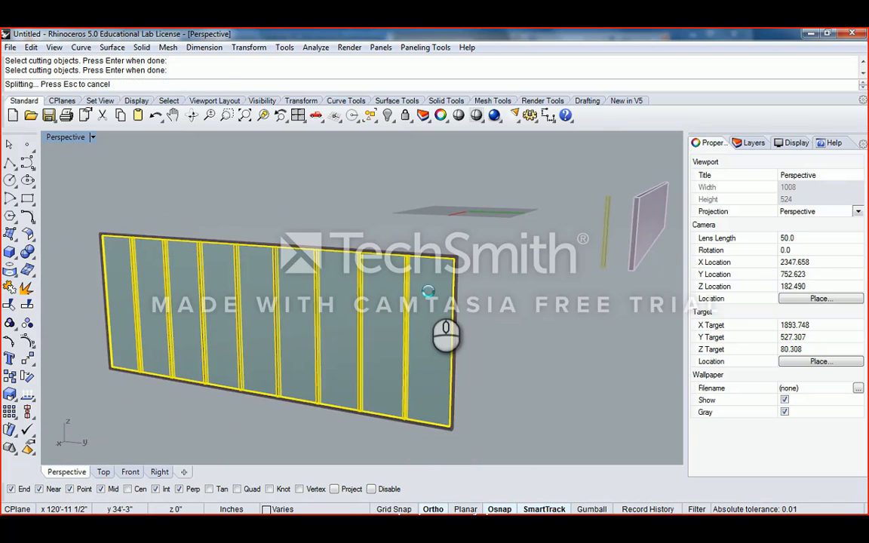
left_click(426, 239)
- Select the nine split glass panes one by one from right to left
right_click_drag(404, 279, 453, 274)
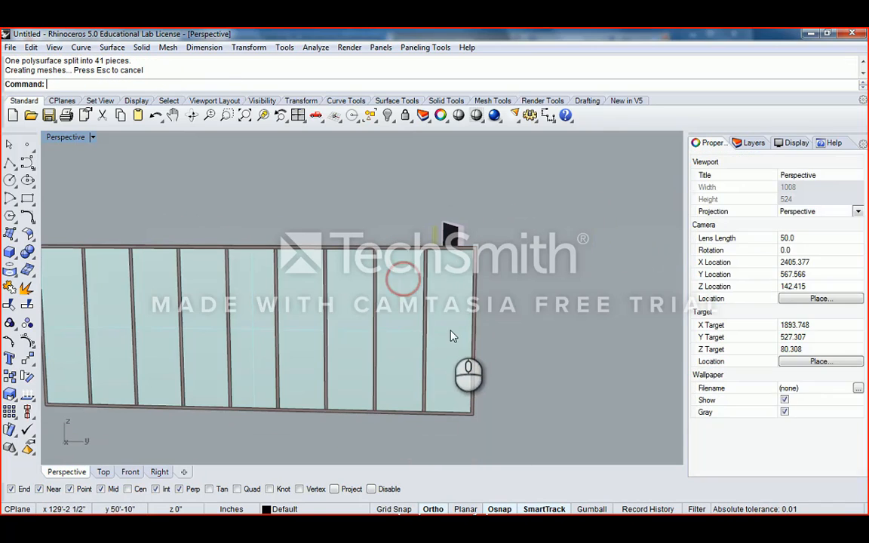
left_click(451, 336)
left_click(401, 321)
left_click(349, 326)
left_click(308, 326)
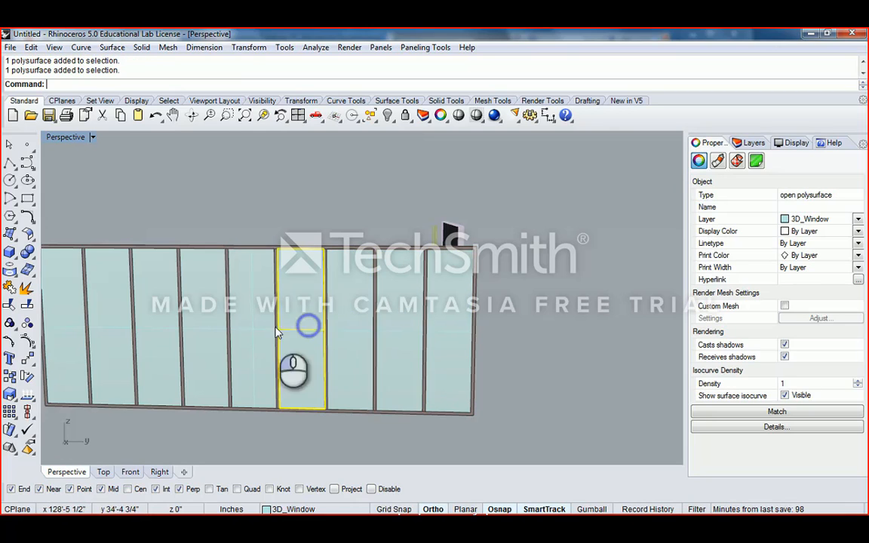
left_click(253, 326)
right_click_drag(229, 326, 276, 327, "shift")
left_click(273, 320)
left_click(228, 320)
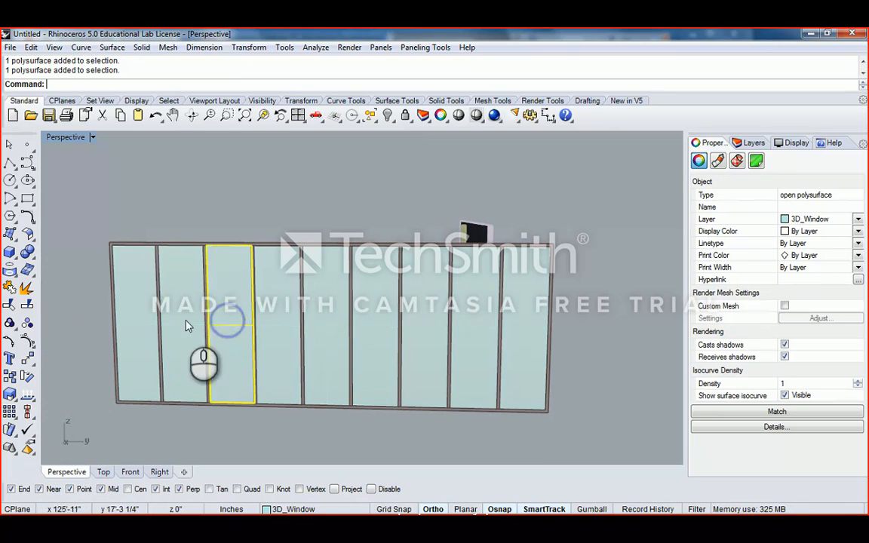
left_click(183, 322)
left_click(130, 321)
- Where pieces overlap, choose the glass pane polysurface, then the thin mullion surface strip
scroll(350, 293, "down", 5)
right_click_drag(370, 293, 349, 257)
scroll(266, 202, "down", 2)
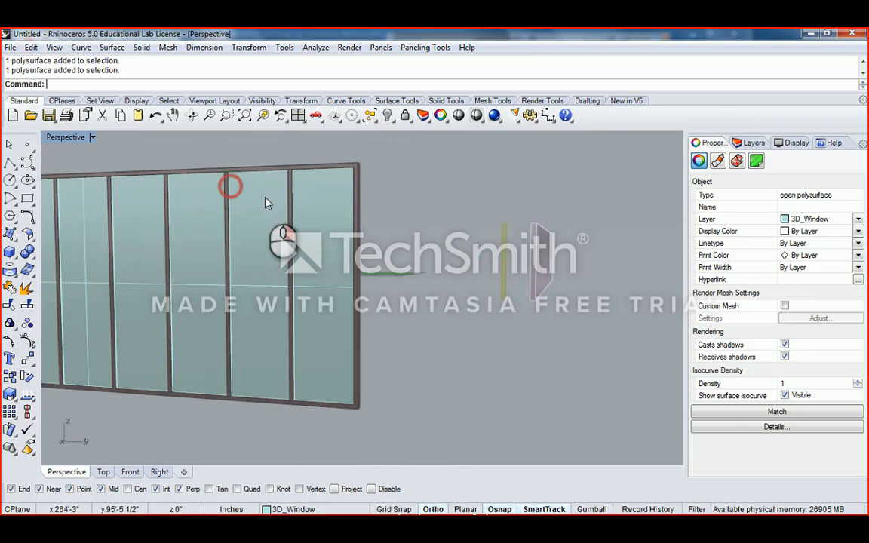
scroll(294, 182, "up", 2)
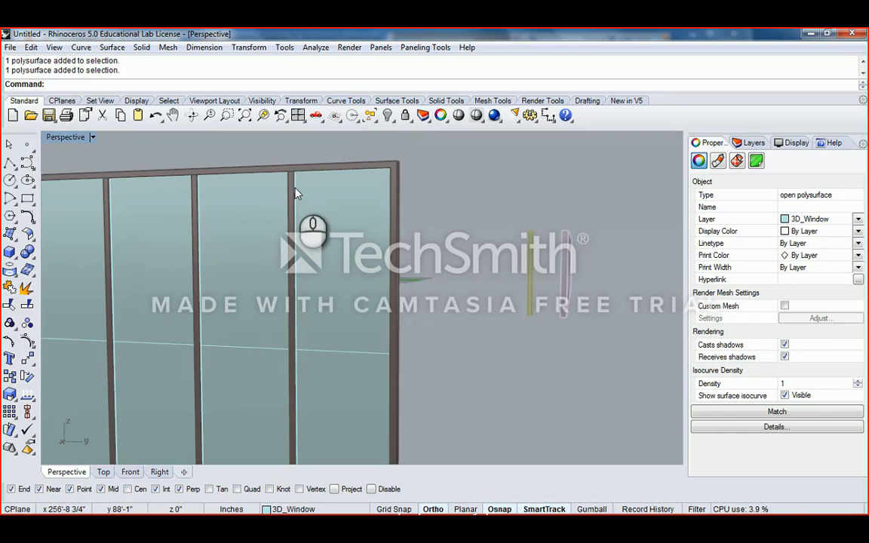
scroll(294, 193, "up", 3)
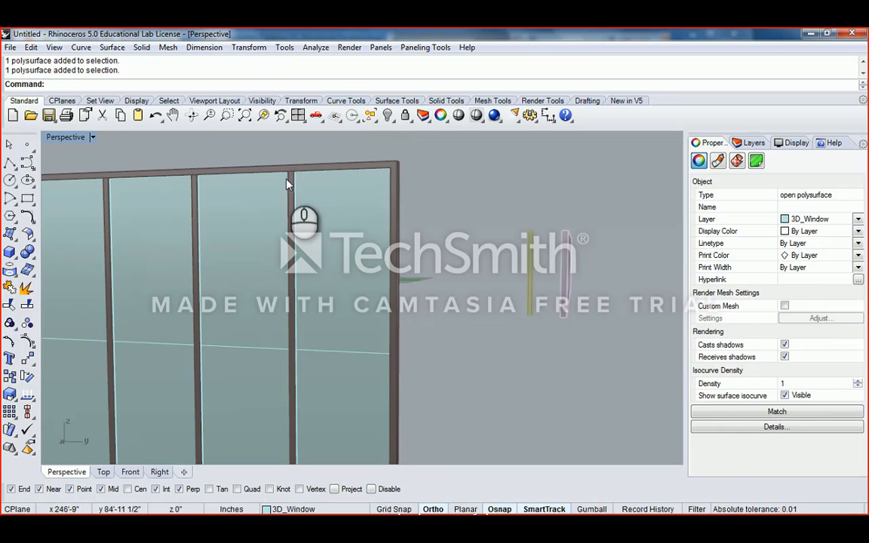
left_click(324, 213)
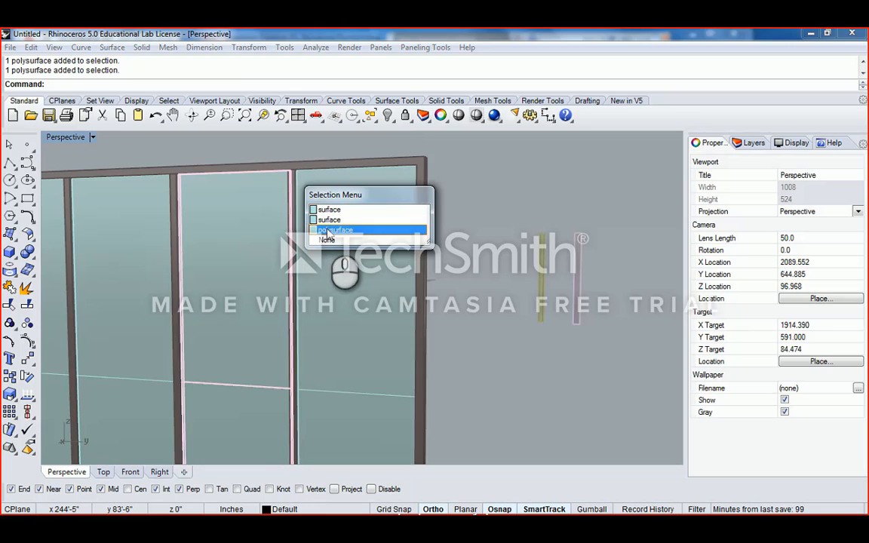
left_click(328, 234)
scroll(296, 185, "up", 3)
left_click(328, 215)
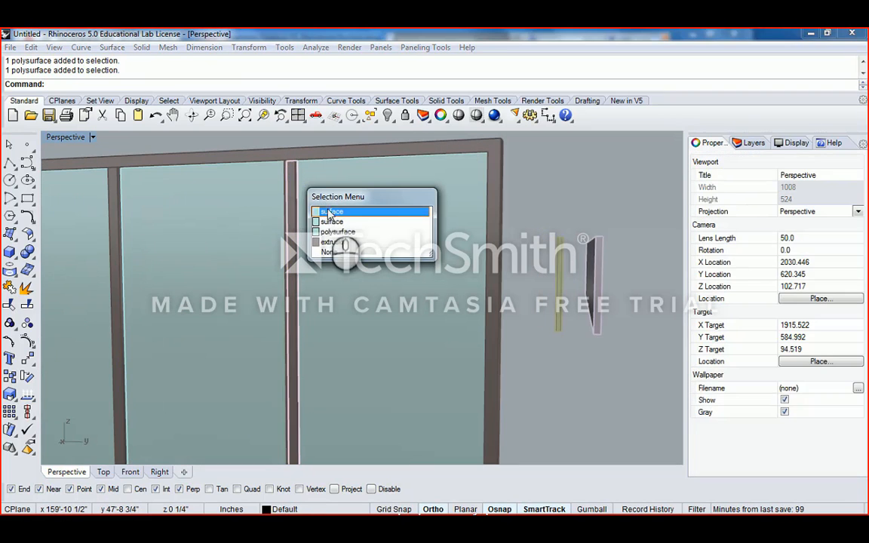
left_click(330, 213)
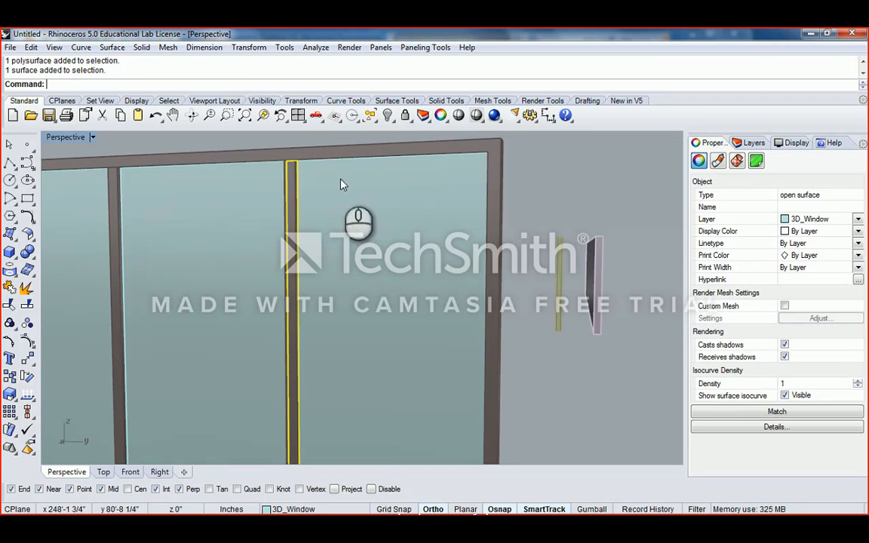
- Maximize the Top view and window-select the four leftover surfaces in the first bay
double_click(64, 138)
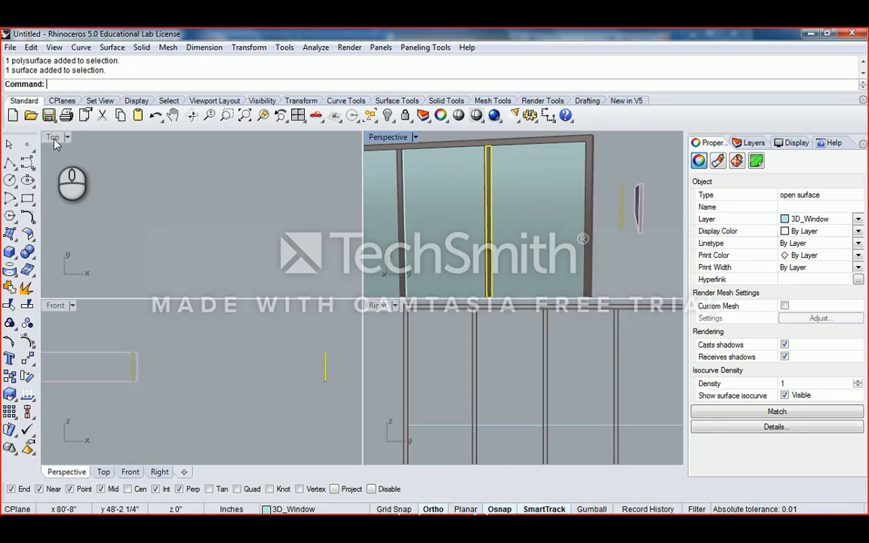
double_click(54, 138)
middle_click(238, 217)
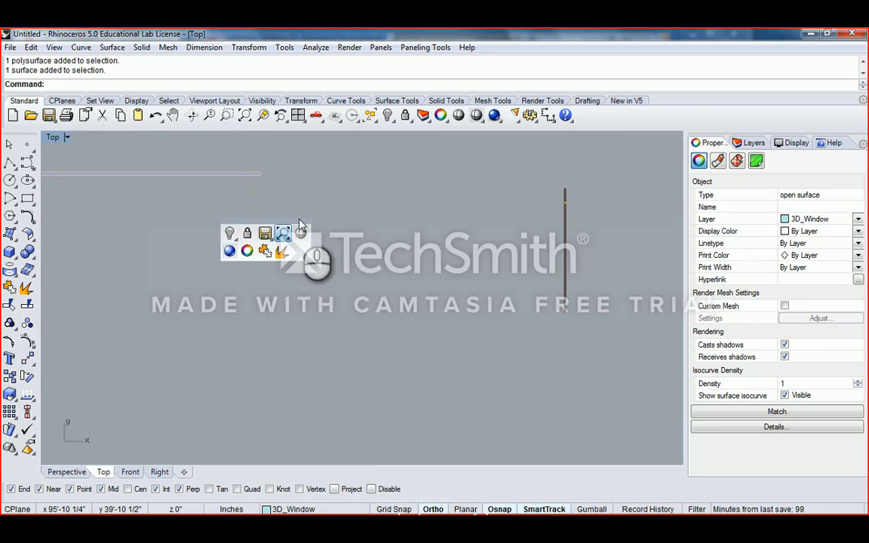
scroll(325, 211, "down", 3)
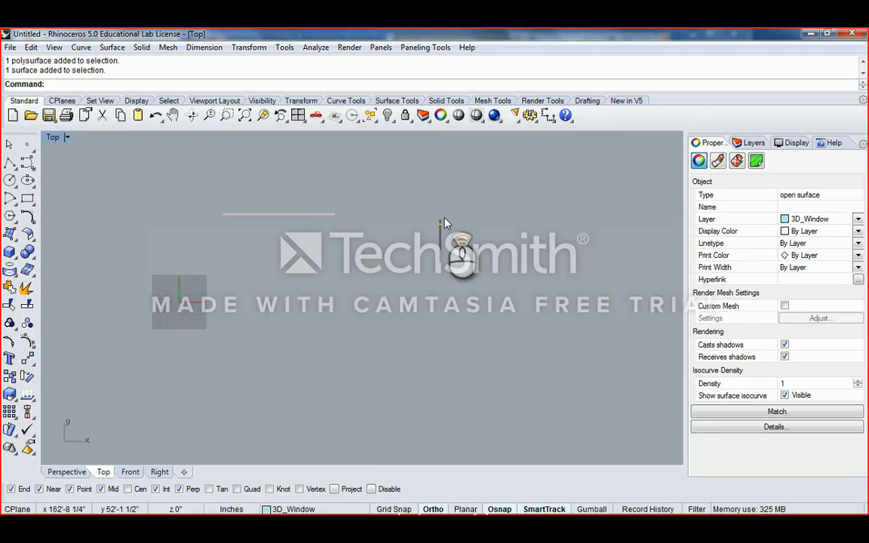
scroll(445, 223, "up", 10)
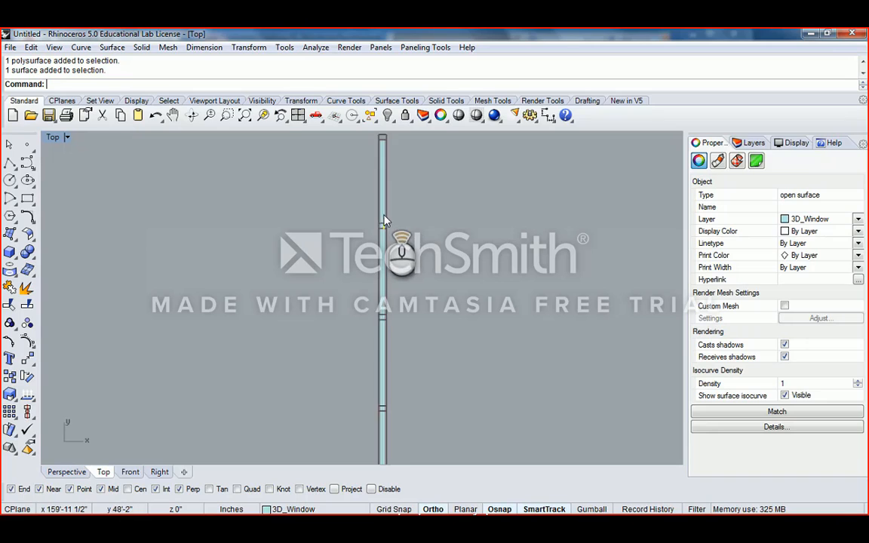
scroll(384, 220, "up", 5)
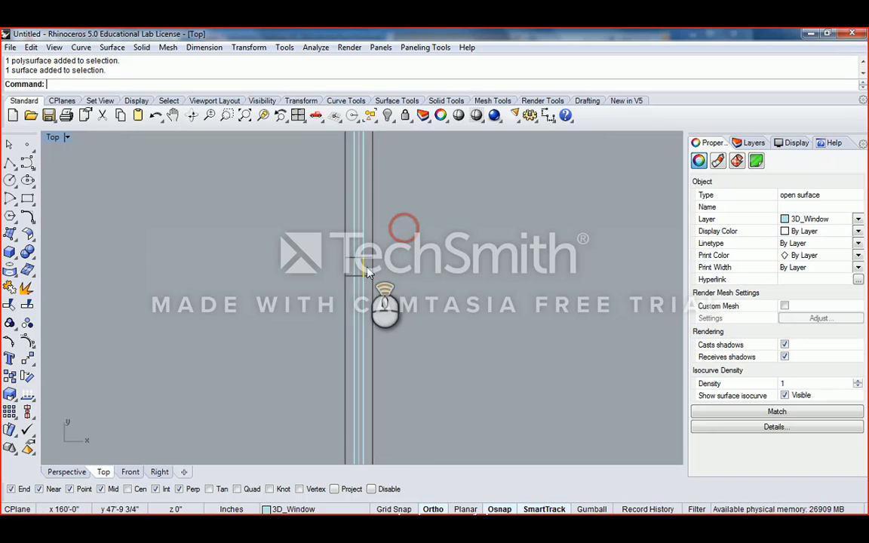
scroll(367, 271, "up", 2)
left_click(311, 241)
scroll(375, 270, "up", 3)
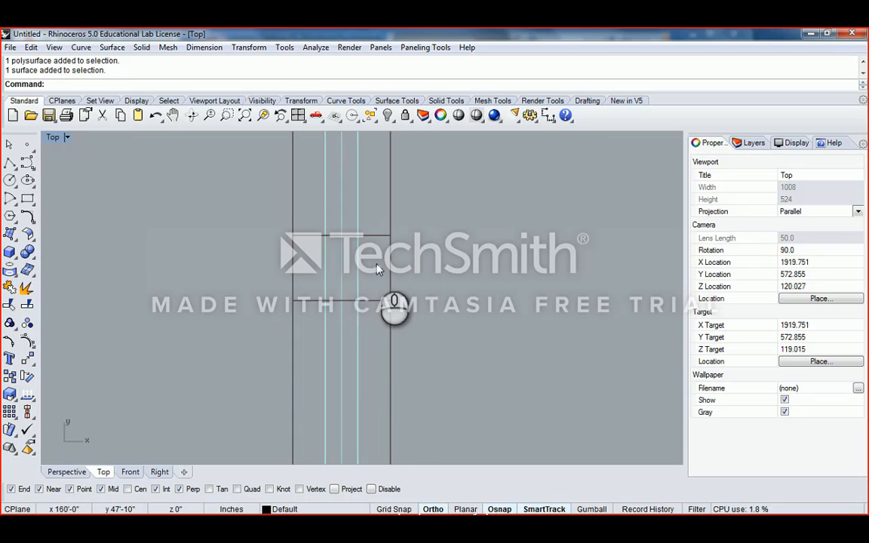
left_click_drag(373, 282, 310, 249)
left_click(372, 286)
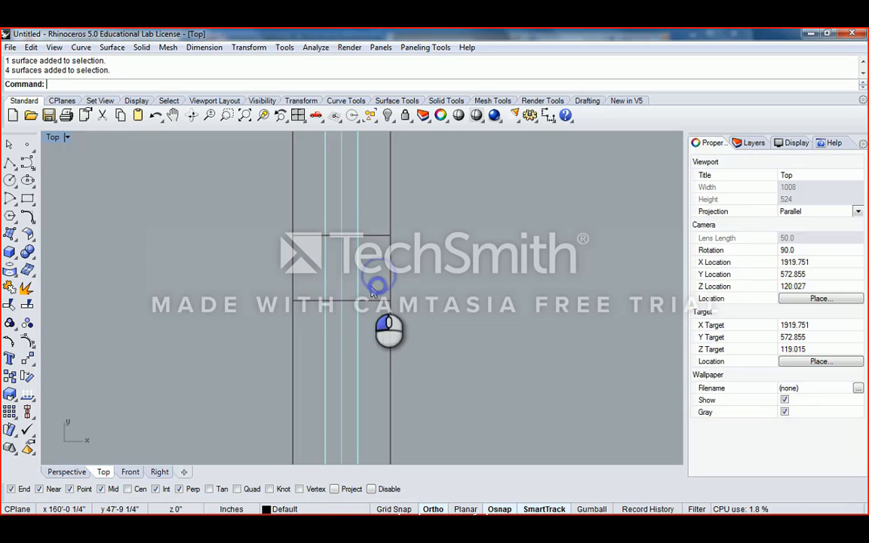
left_click_drag(373, 287, 368, 317)
left_click(377, 309)
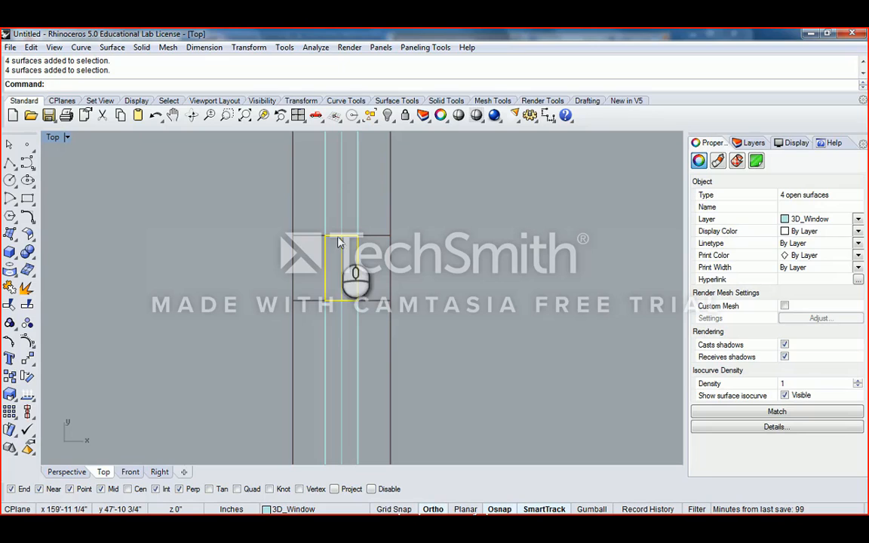
left_click_drag(309, 219, 366, 310)
- Add each remaining bay's four leftover surfaces to the selection, keeping the mullion extrusion out
scroll(378, 291, "down", 13)
right_click_drag(376, 200, 378, 353)
right_click_drag(378, 227, 372, 278)
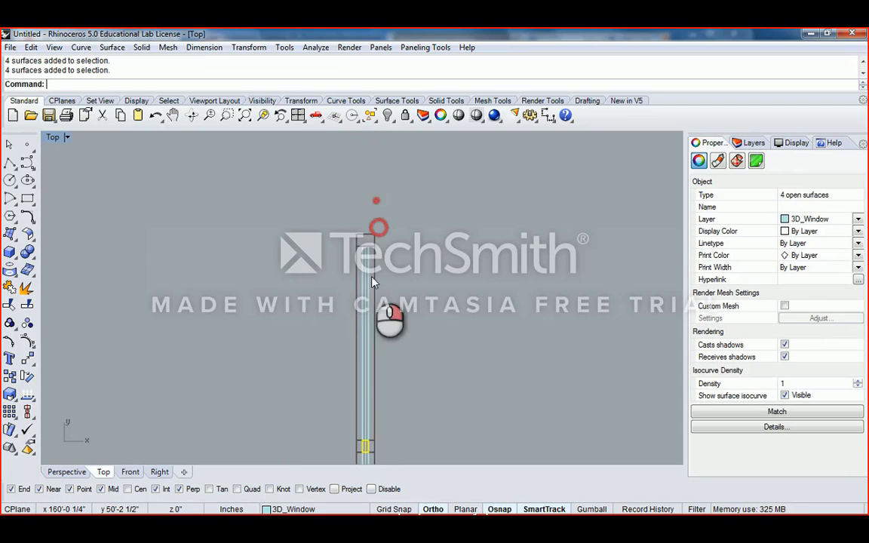
scroll(378, 345, "down", 6)
right_click_drag(378, 346, 379, 181)
right_click_drag(369, 340, 365, 280)
scroll(377, 322, "up", 10)
left_click_drag(346, 289, 435, 344, "shift")
scroll(417, 365, "down", 12)
right_click_drag(411, 370, 398, 222)
scroll(402, 213, "up", 16)
left_click_drag(405, 232, 384, 204, "ctrl")
scroll(375, 220, "up", 3)
scroll(376, 232, "down", 14)
right_click_drag(383, 333, 377, 247)
scroll(377, 270, "up", 19)
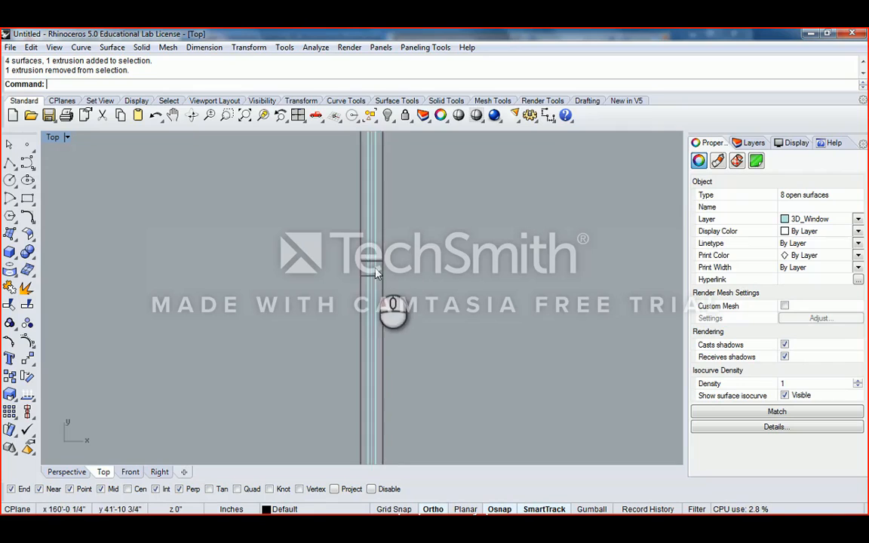
left_click_drag(395, 289, 348, 295, "shift")
scroll(357, 280, "down", 20)
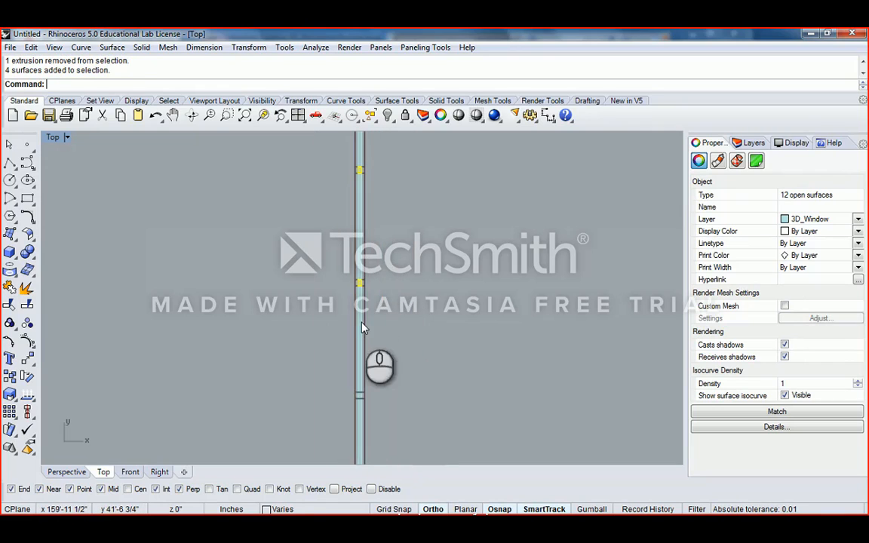
right_click_drag(362, 322, 380, 256)
scroll(376, 219, "up", 6)
scroll(390, 320, "down", 6)
right_click_drag(390, 345, 392, 274)
scroll(392, 271, "up", 19)
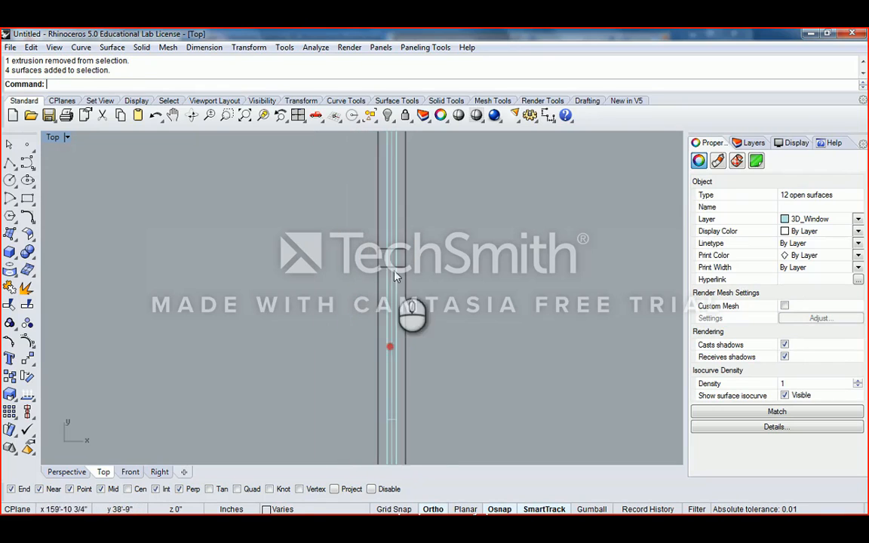
left_click_drag(385, 279, 348, 273, "shift")
scroll(355, 279, "down", 20)
right_click_drag(370, 302, 375, 226)
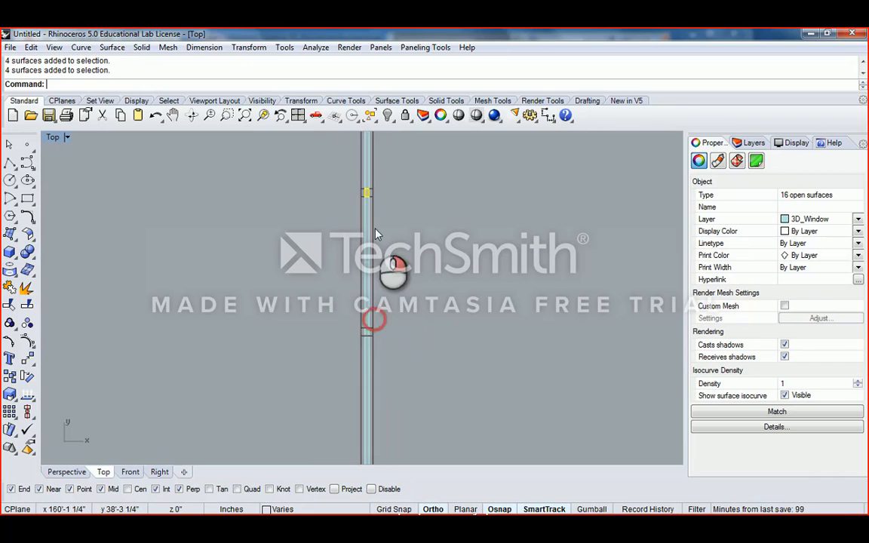
scroll(363, 335, "up", 19)
left_click_drag(398, 347, 340, 330, "shift")
scroll(340, 329, "down", 20)
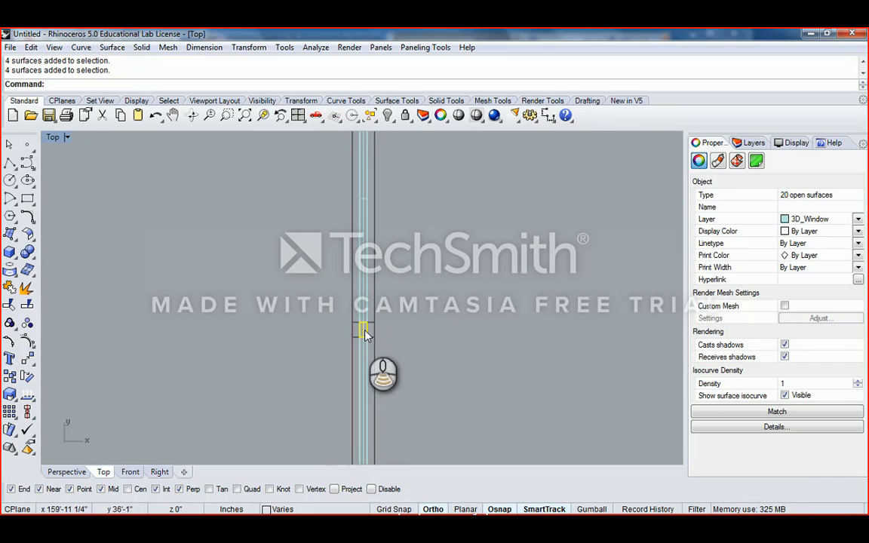
right_click_drag(361, 330, 370, 337)
scroll(387, 296, "up", 19)
left_click_drag(387, 296, 344, 301, "shift")
scroll(380, 349, "down", 20)
scroll(381, 339, "up", 19)
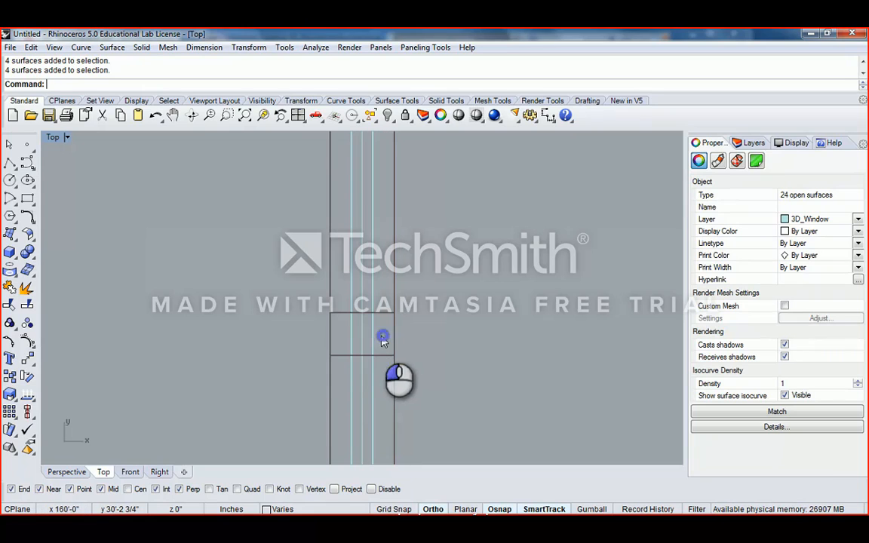
left_click_drag(383, 335, 343, 332, "shift")
scroll(344, 332, "down", 20)
right_click_drag(359, 326, 377, 332)
scroll(390, 309, "up", 19)
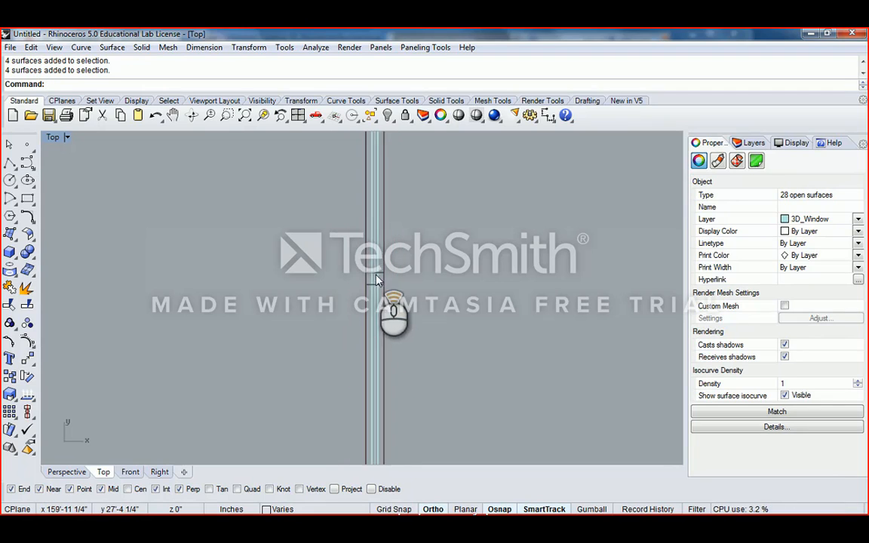
left_click_drag(400, 295, 337, 276, "shift")
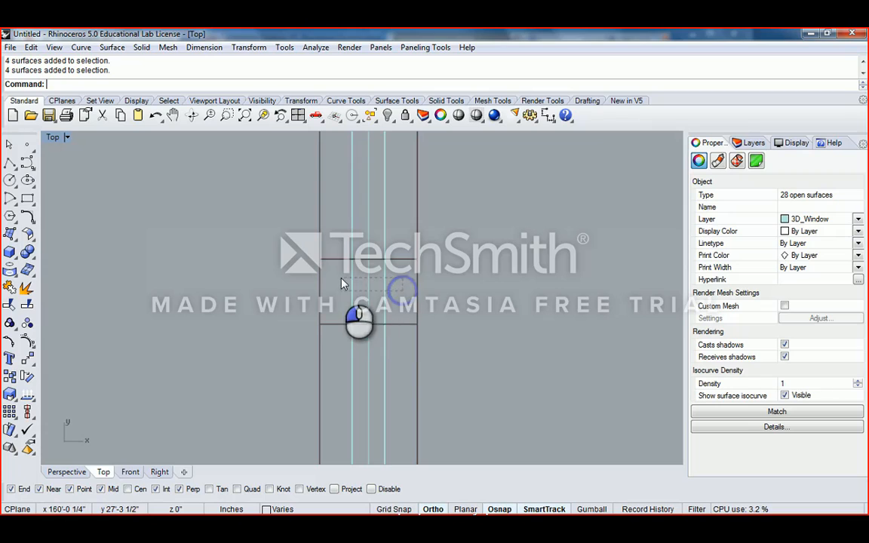
- Check the 32 selected surfaces in the four views, reselecting one bay's four surfaces
double_click(52, 137)
scroll(254, 244, "down", 12)
right_click_drag(285, 332, 227, 309)
scroll(255, 324, "up", 12)
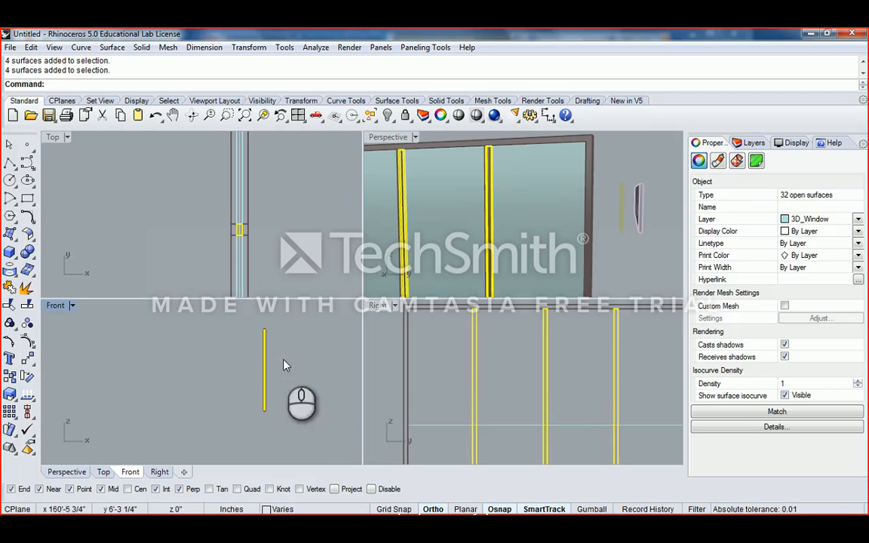
scroll(567, 368, "down", 8)
right_click_drag(568, 369, 586, 367)
scroll(555, 368, "up", 6)
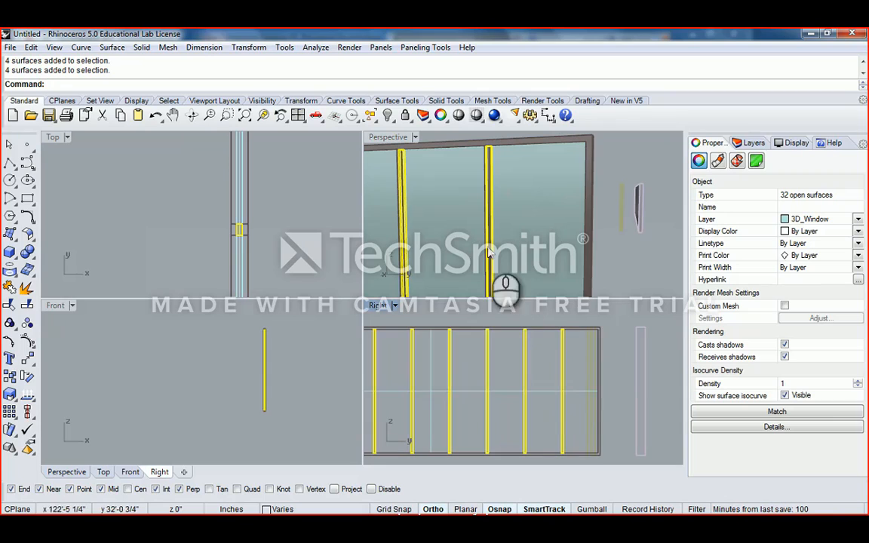
right_click_drag(276, 198, 246, 242)
scroll(245, 242, "down", 2)
right_click_drag(269, 169, 258, 252)
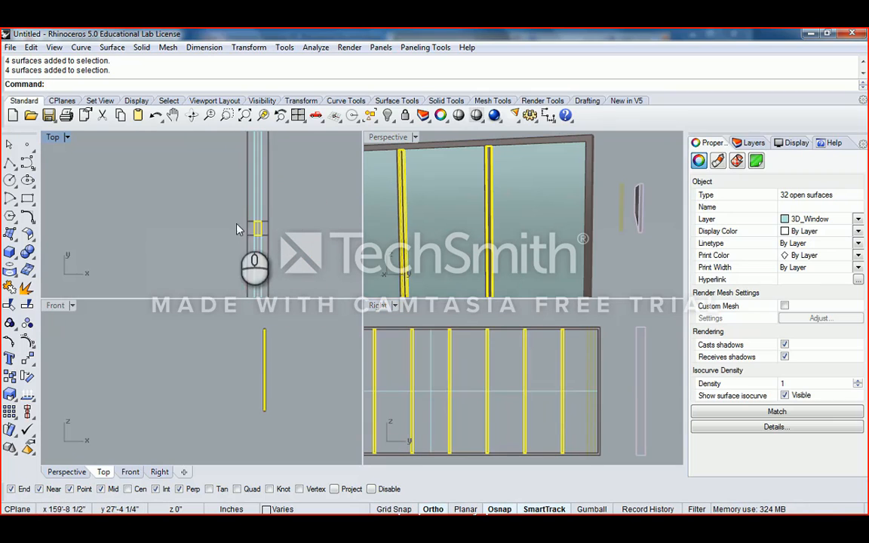
left_click_drag(217, 204, 294, 259)
scroll(249, 218, "up", 4)
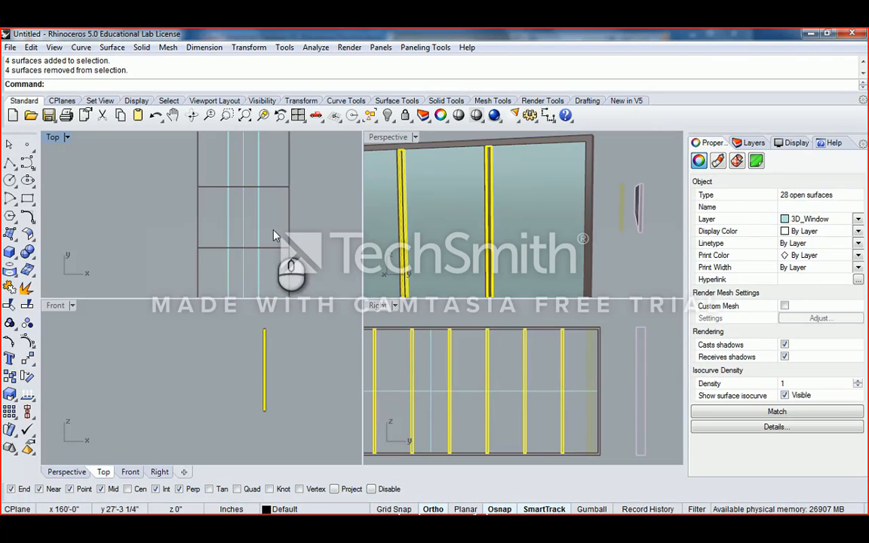
left_click_drag(273, 227, 218, 215)
right_click_drag(443, 324, 527, 324)
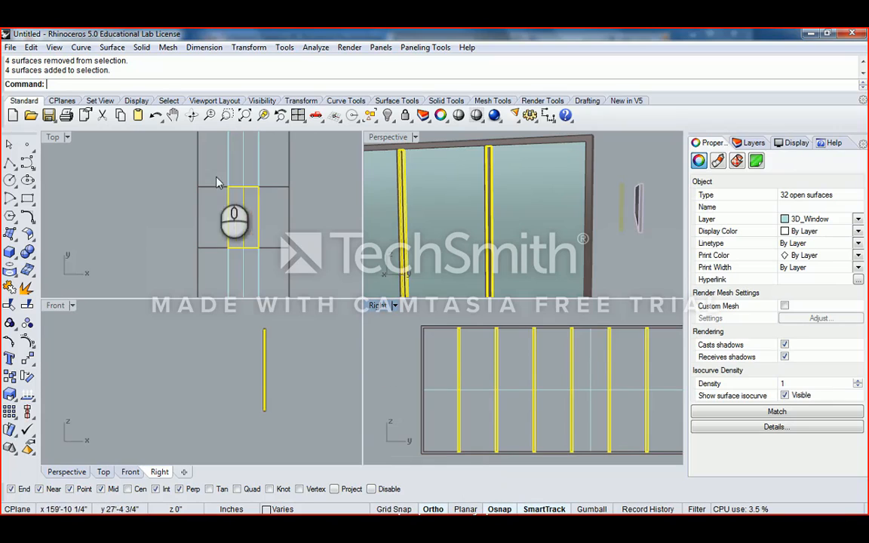
right_click_drag(262, 209, 242, 208)
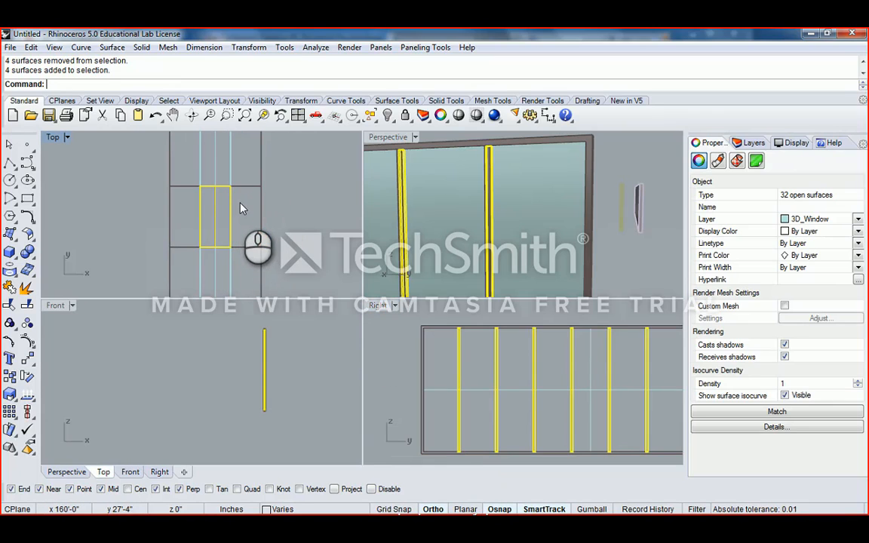
scroll(241, 208, "down", 5)
double_click(55, 138)
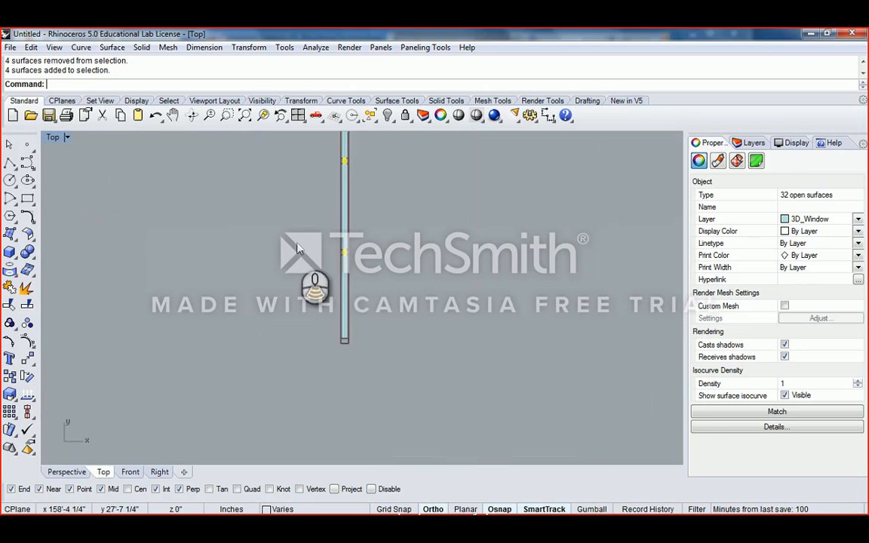
scroll(321, 256, "up", 3)
- Delete the 32 selected leftover open surfaces
key("Delete")
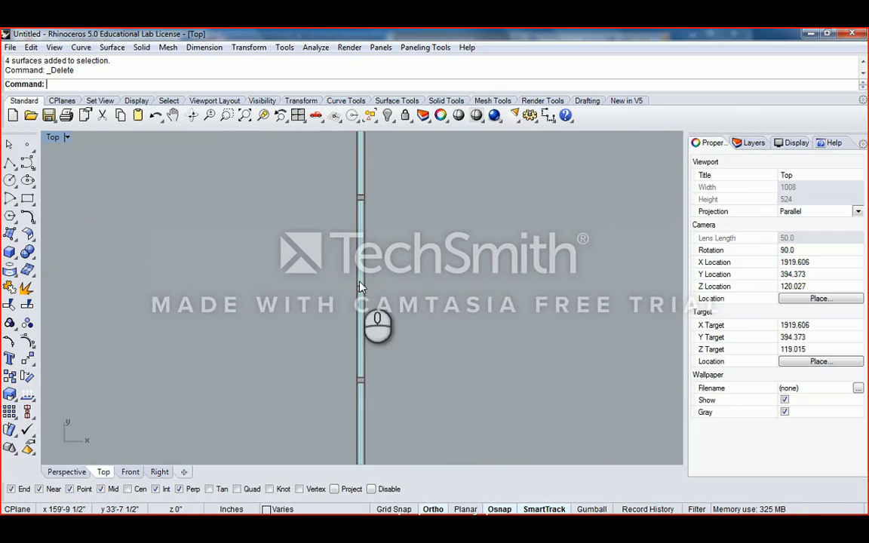
scroll(323, 260, "up", 4)
double_click(56, 138)
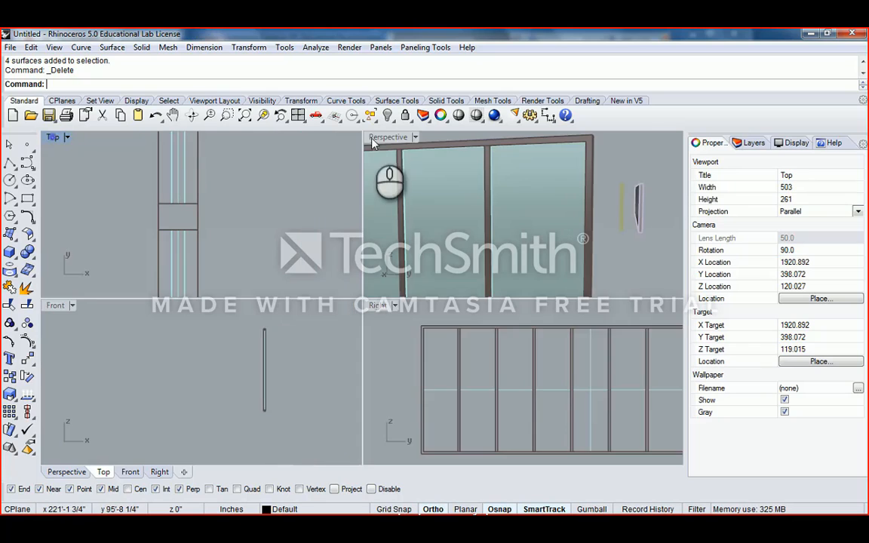
- Maximize Perspective and pick the first glass pane polysurface from the Selection Menu, skipping the mullion
double_click(377, 139)
right_click_drag(387, 138, 446, 225)
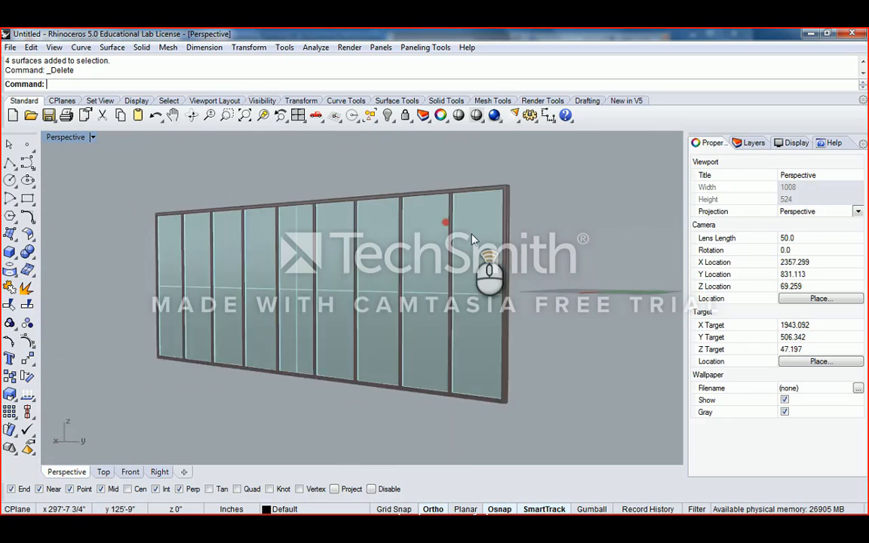
scroll(452, 204, "up", 5)
right_click_drag(431, 152, 400, 197, "shift")
left_click(399, 201)
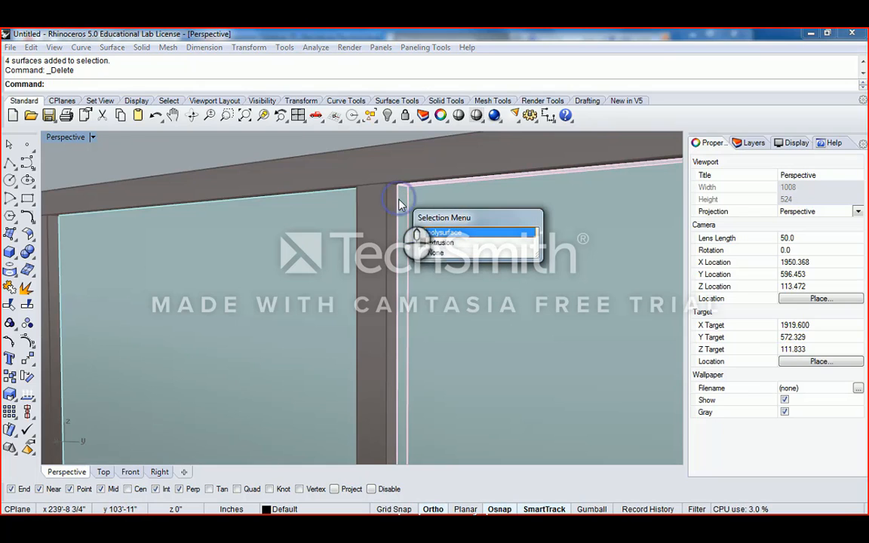
key("Down")
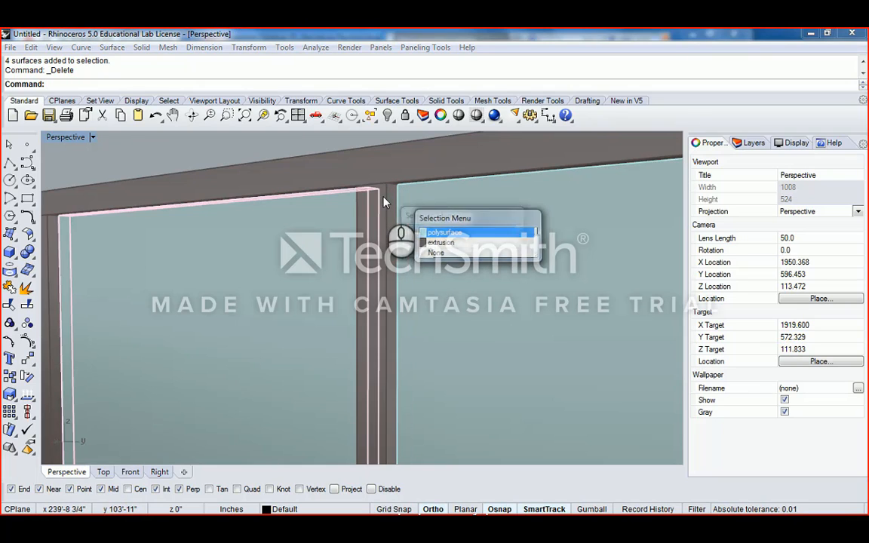
key("Return")
key("Escape")
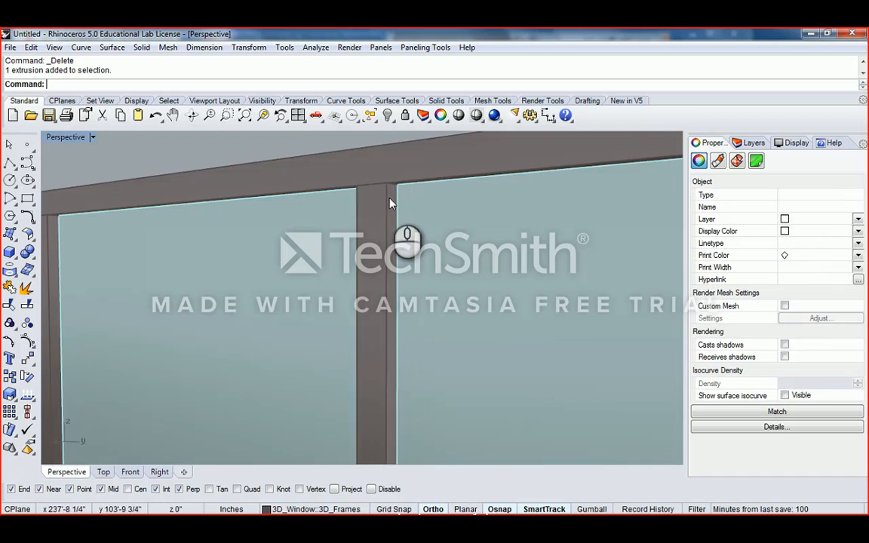
left_click(398, 203)
key("Escape")
left_click(399, 207)
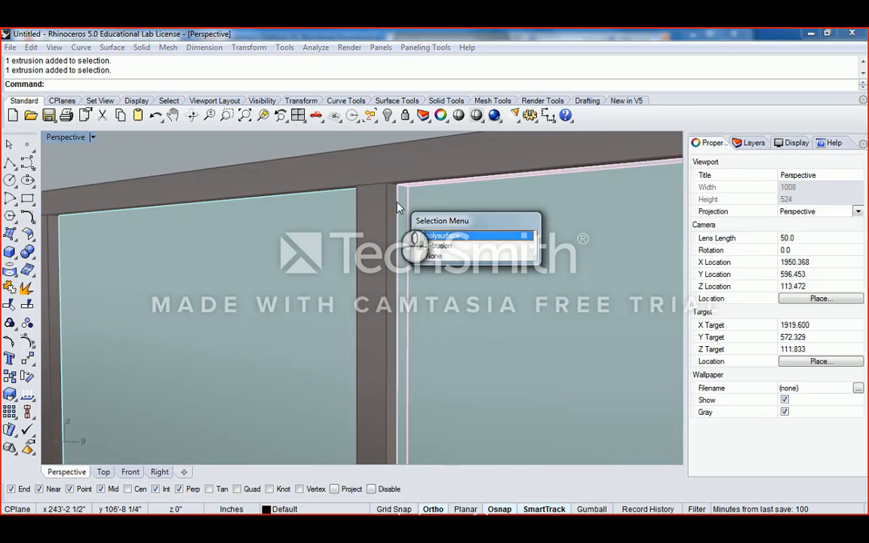
left_click(453, 234)
scroll(431, 252, "down", 3)
scroll(426, 259, "down", 4)
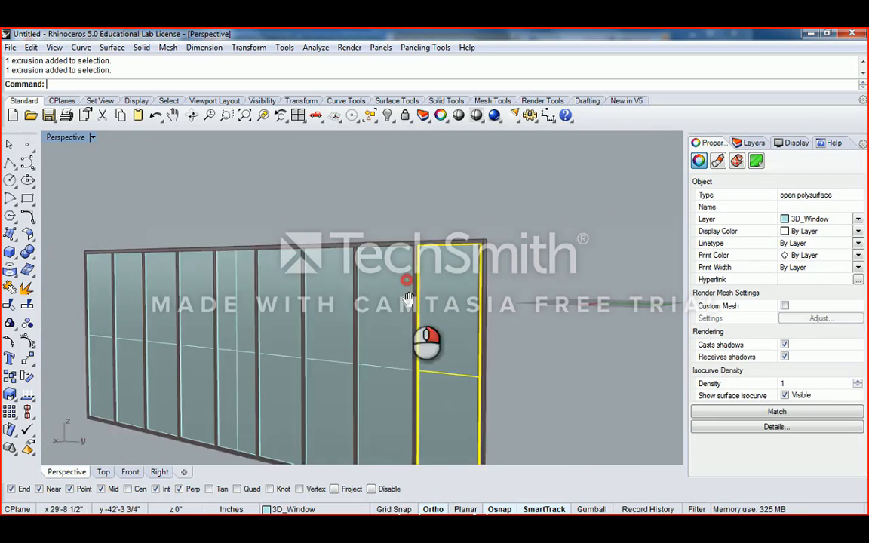
scroll(434, 219, "up", 7)
scroll(430, 219, "down", 7)
- Add the remaining glass panes until all nine polysurfaces are selected
left_click(378, 283, "shift")
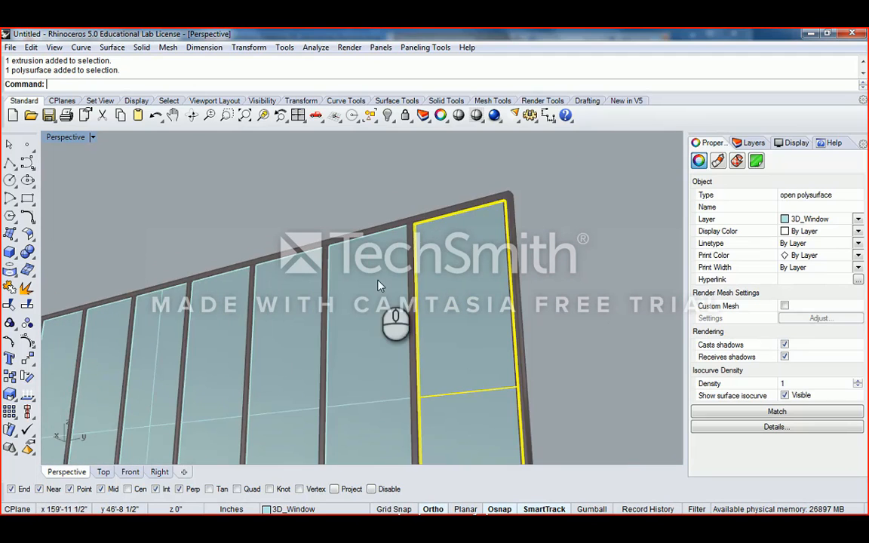
scroll(378, 285, "down", 6)
right_click_drag(369, 302, 377, 228)
scroll(351, 245, "up", 3)
left_click(362, 242, "shift")
left_click(318, 240, "shift")
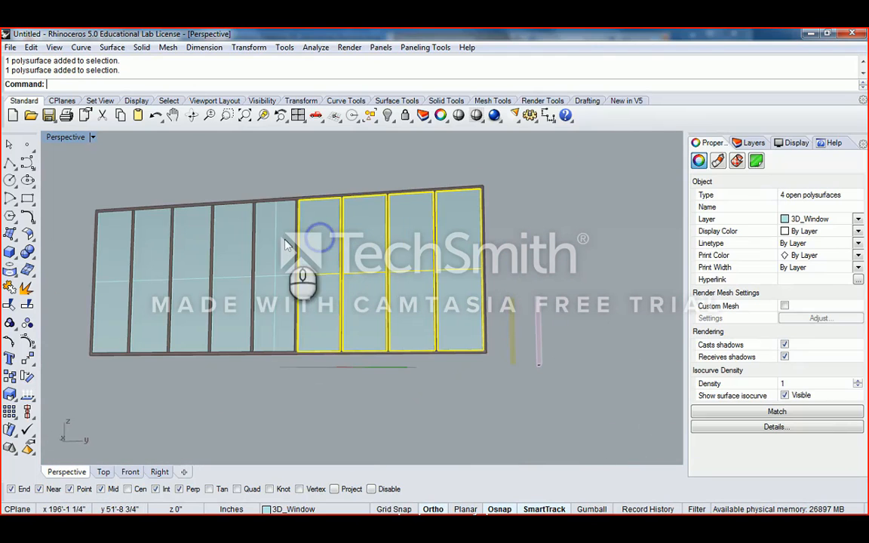
left_click(275, 240, "shift")
left_click(231, 242, "shift")
left_click(190, 246, "shift")
left_click(111, 248, "shift")
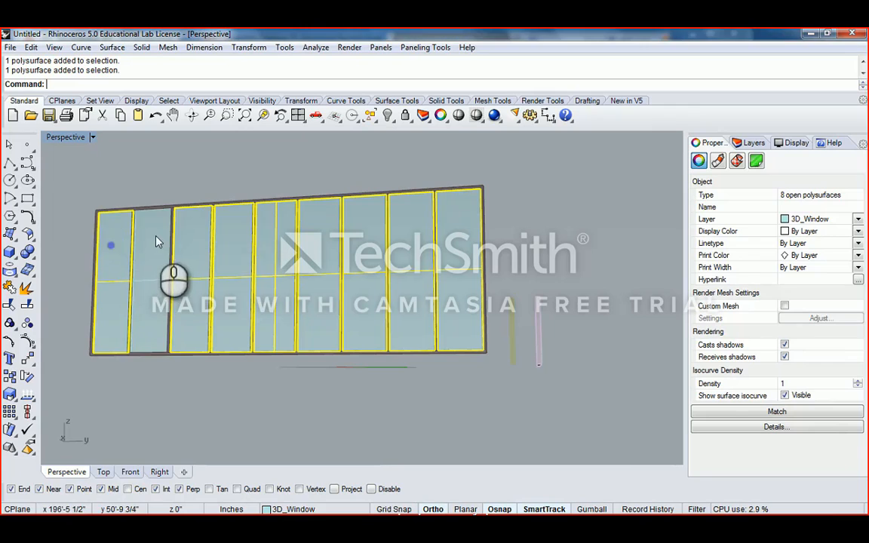
right_click_drag(217, 216, 336, 283)
left_click(387, 115)
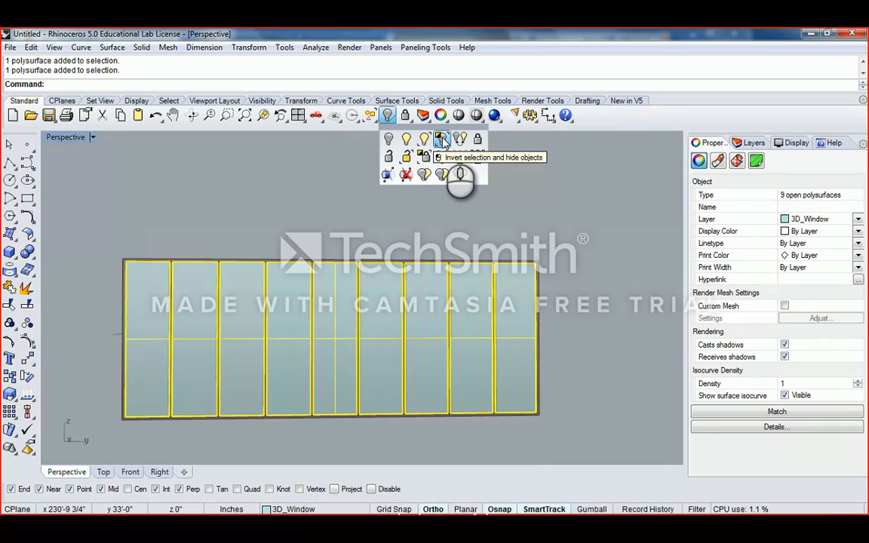
left_click(444, 144)
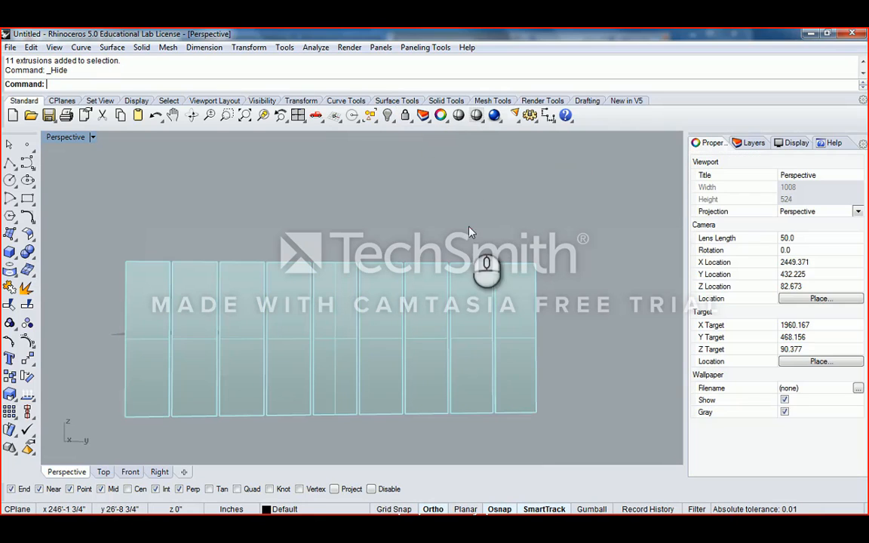
right_click_drag(452, 226, 490, 277)
scroll(508, 241, "up", 6)
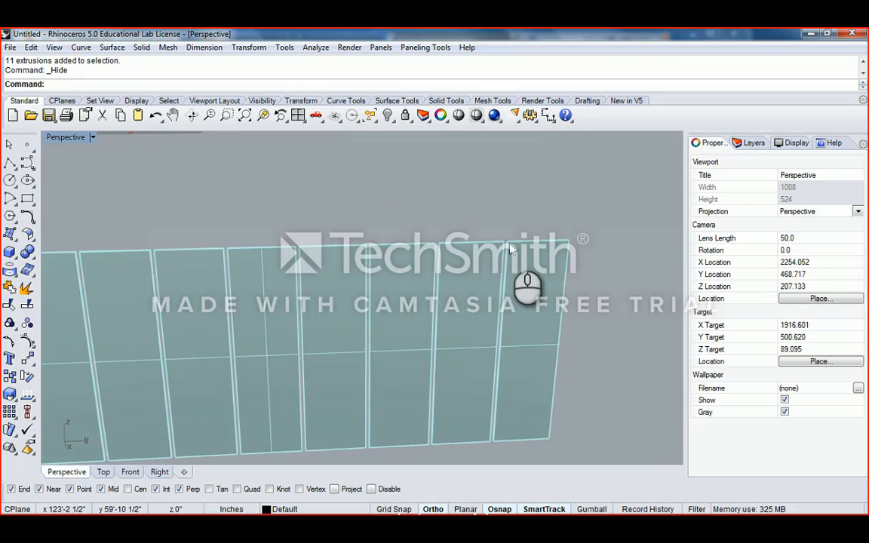
scroll(513, 250, "up", 4)
scroll(453, 284, "down", 12)
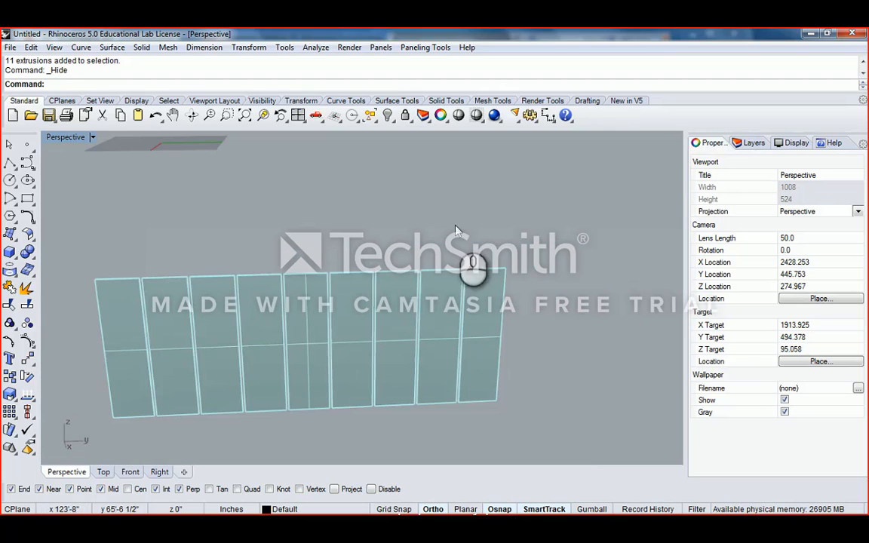
scroll(460, 280, "up", 2)
scroll(460, 280, "up", 8)
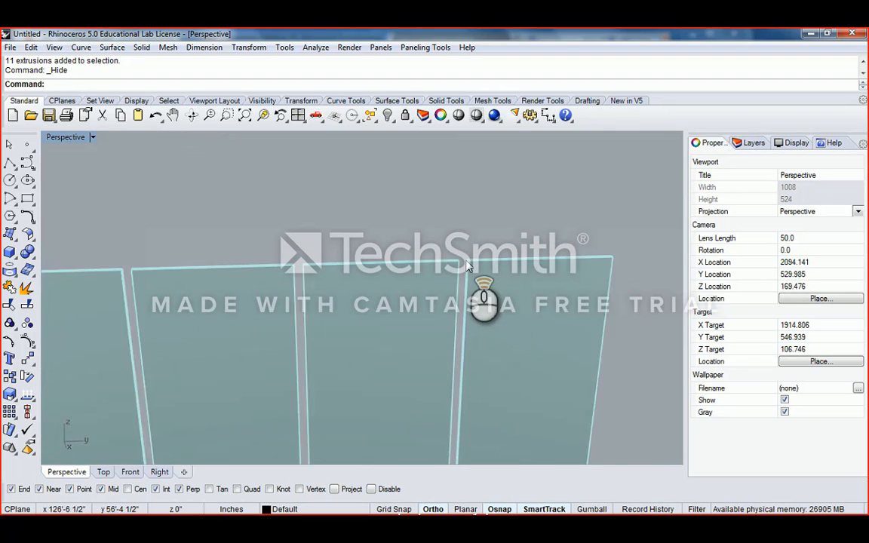
right_click_drag(516, 278, 377, 213)
scroll(380, 214, "up", 5)
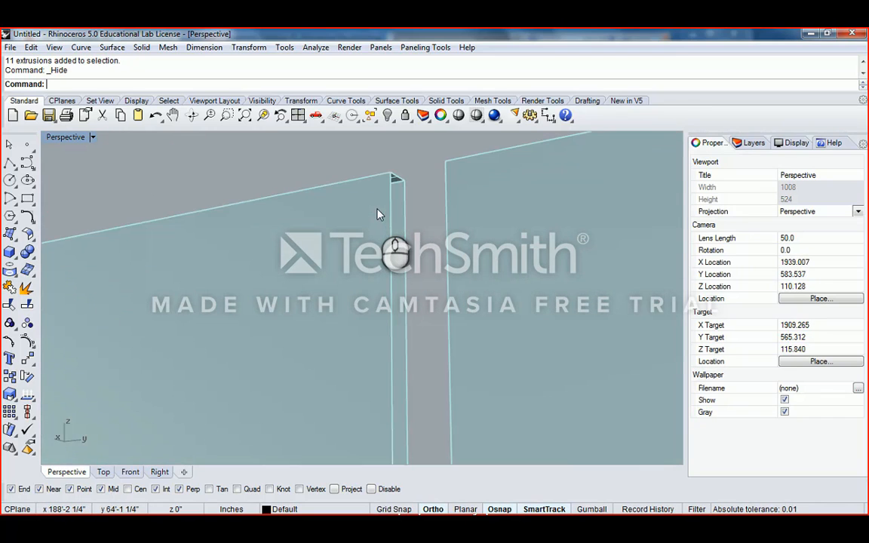
scroll(380, 215, "down", 12)
scroll(377, 270, "down", 3)
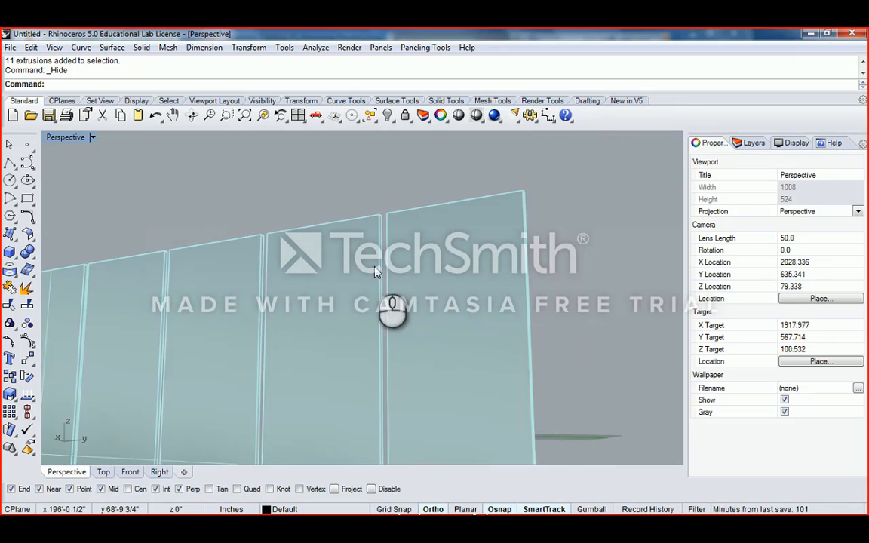
right_click_drag(373, 283, 402, 265, "shift")
scroll(402, 265, "down", 4)
right_click_drag(308, 289, 423, 287, "shift")
scroll(422, 287, "down", 1)
scroll(423, 290, "down", 2)
right_click_drag(333, 275, 412, 247, "shift")
scroll(459, 262, "down", 2)
scroll(460, 260, "down", 4)
right_click_drag(466, 254, 449, 242, "shift")
scroll(459, 305, "up", 8)
scroll(459, 309, "down", 4)
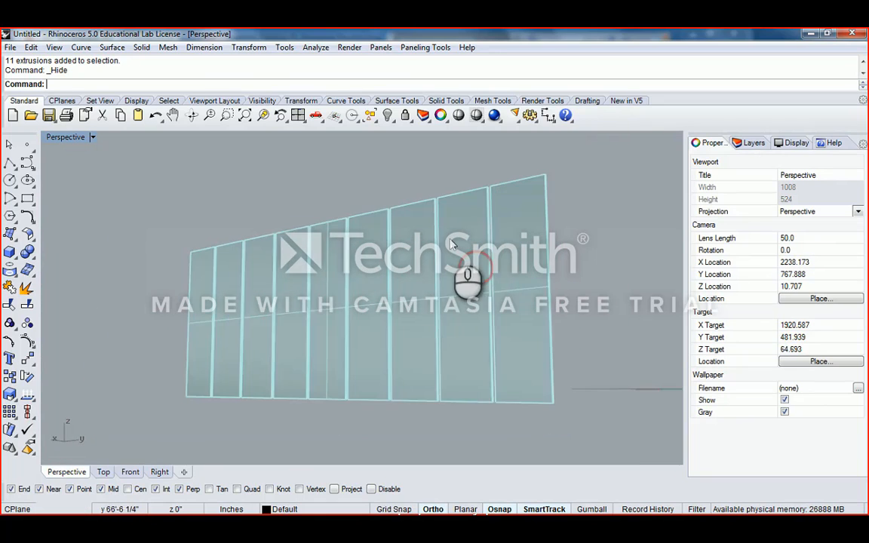
scroll(459, 233, "up", 3)
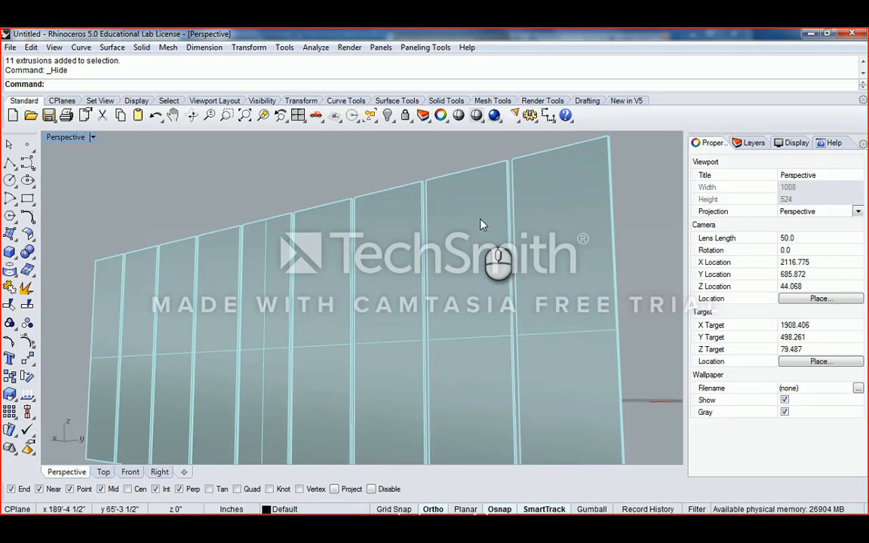
scroll(487, 163, "up", 4)
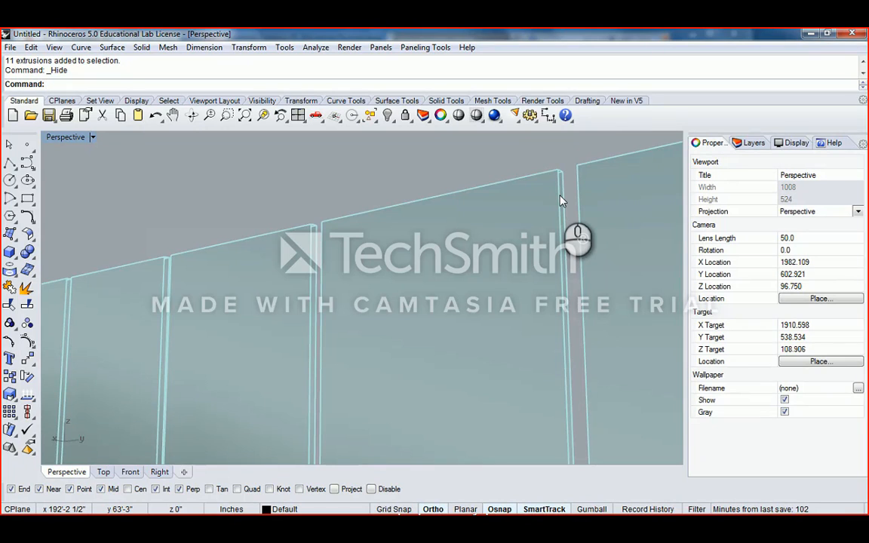
left_click(560, 196)
scroll(557, 202, "down", 10)
right_click_drag(565, 225, 474, 204, "shift")
right_click_drag(475, 204, 453, 236, "shift")
left_click(456, 227, "shift")
left_click(394, 217, "shift")
left_click(313, 221, "shift")
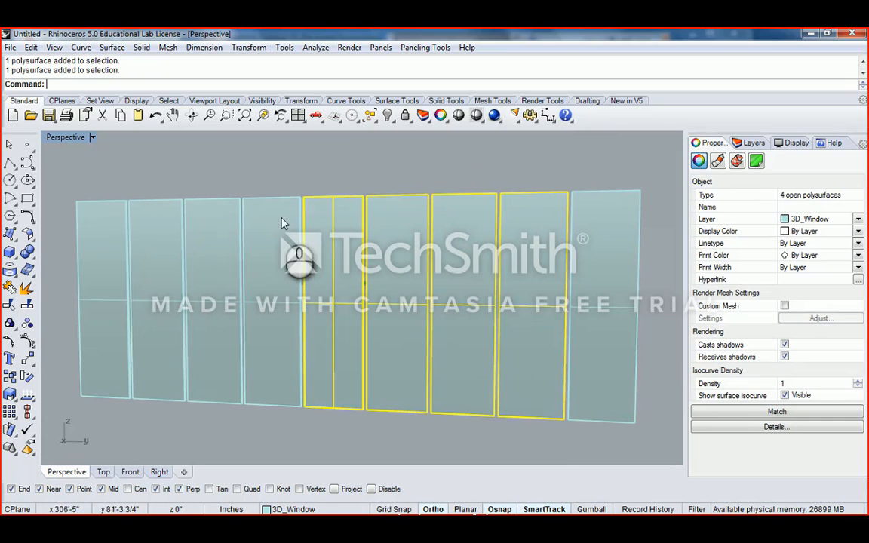
left_click(268, 218, "shift")
left_click(210, 239, "shift")
left_click(167, 228, "shift")
scroll(166, 229, "down", 3)
right_click_drag(356, 243, 302, 254, "shift")
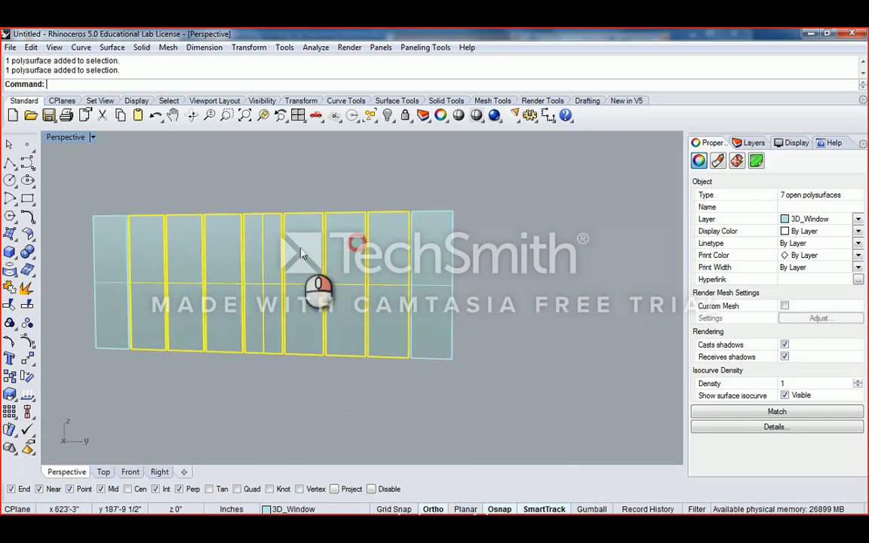
scroll(377, 226, "up", 1)
right_click_drag(217, 233, 230, 222)
left_click(256, 247, "shift")
right_click_drag(343, 245, 370, 268)
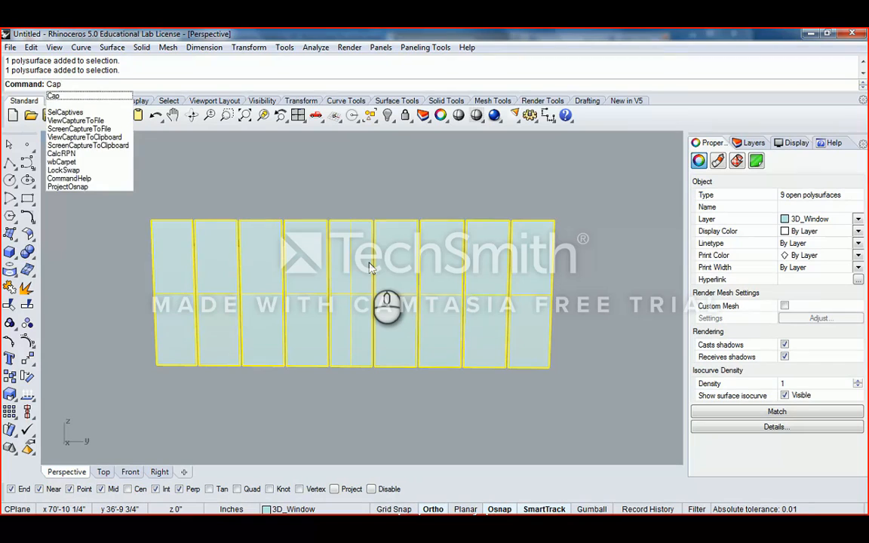
key("Return")
key("Escape")
scroll(527, 230, "up", 6)
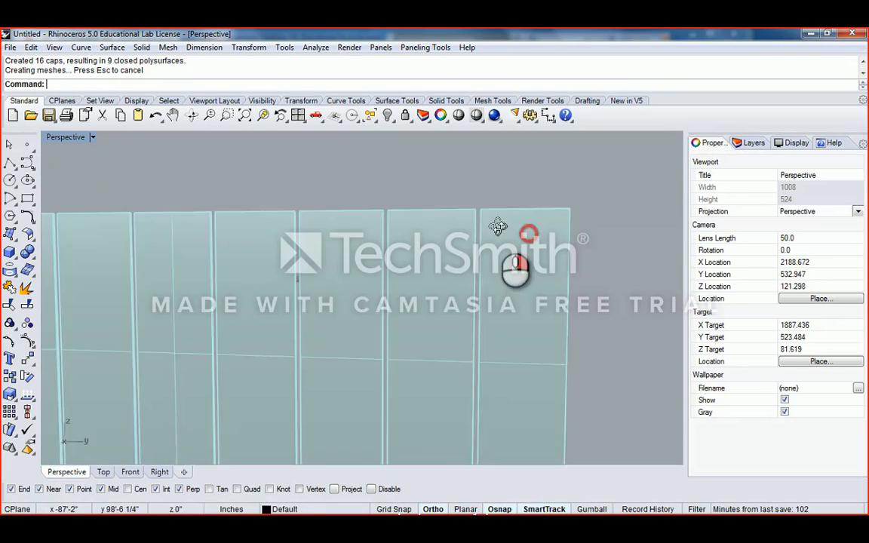
scroll(389, 194, "down", 3)
left_click(360, 185)
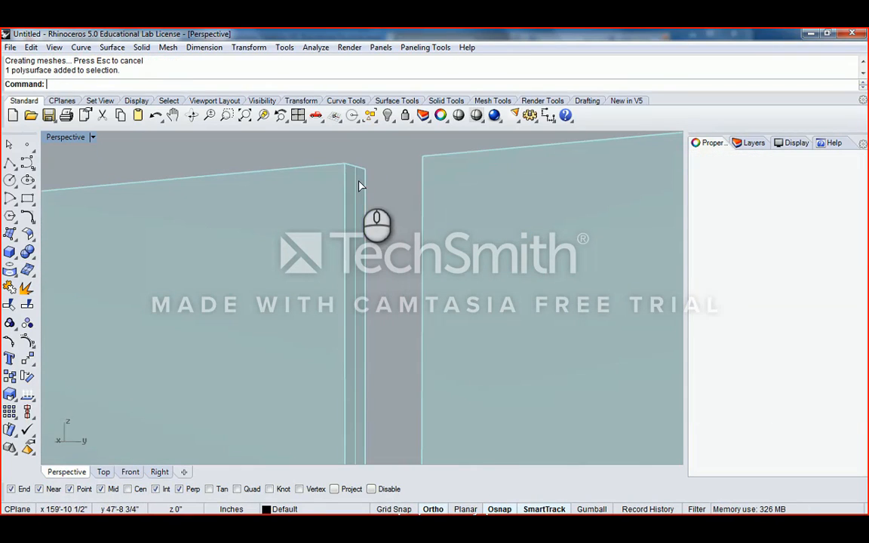
left_click(360, 151)
scroll(362, 178, "down", 2)
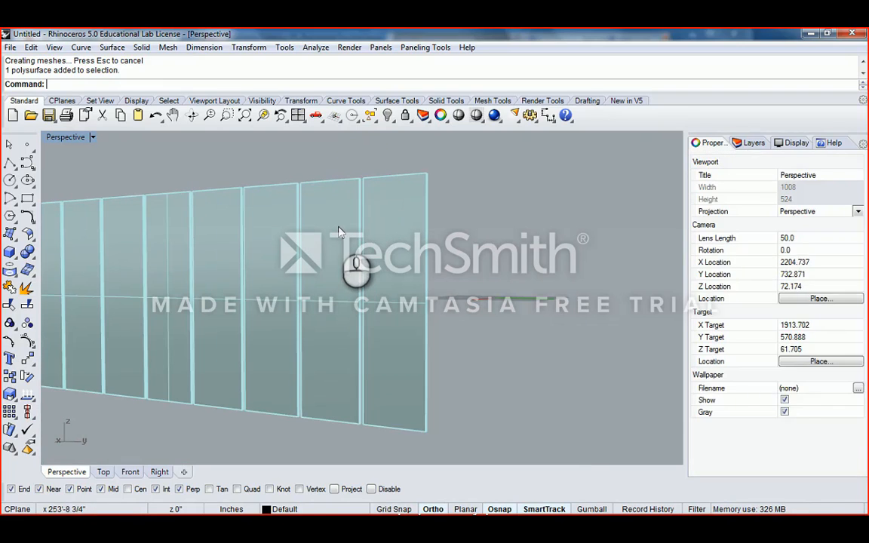
left_click(306, 205)
right_click_drag(260, 224, 401, 221)
left_click(401, 222)
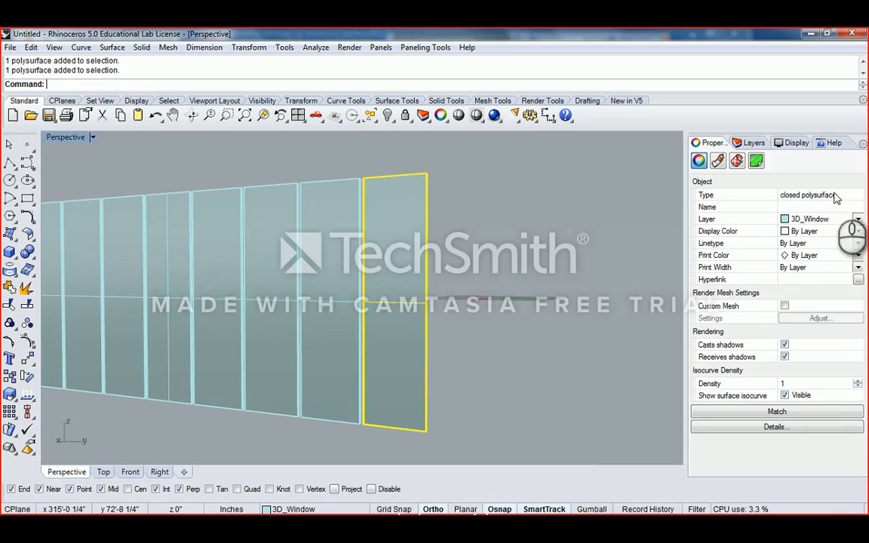
left_click(498, 181)
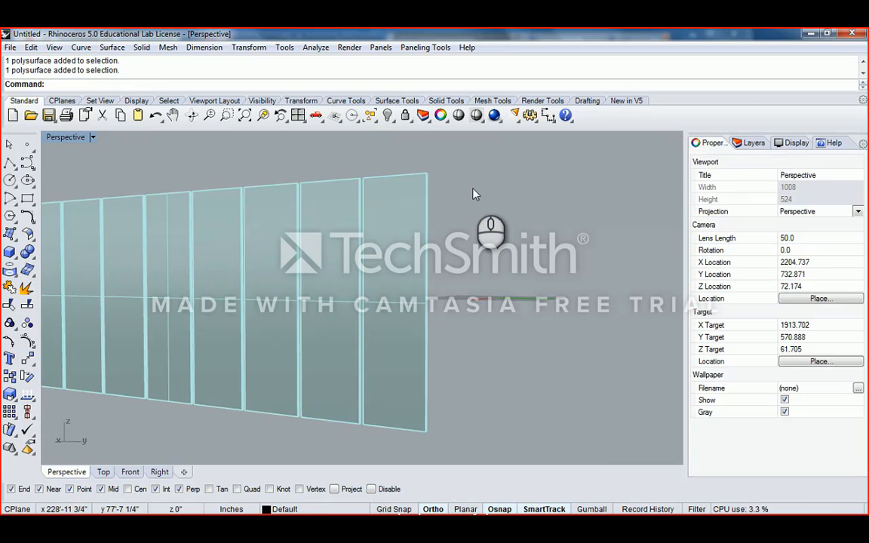
key("ctrl+z")
scroll(360, 178, "up", 3)
left_click(360, 174)
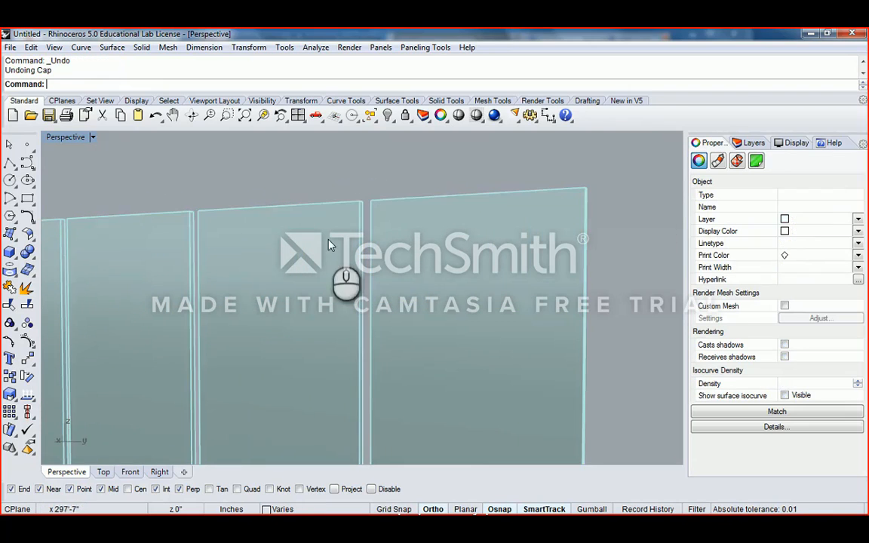
left_click(295, 221)
scroll(317, 204, "down", 3)
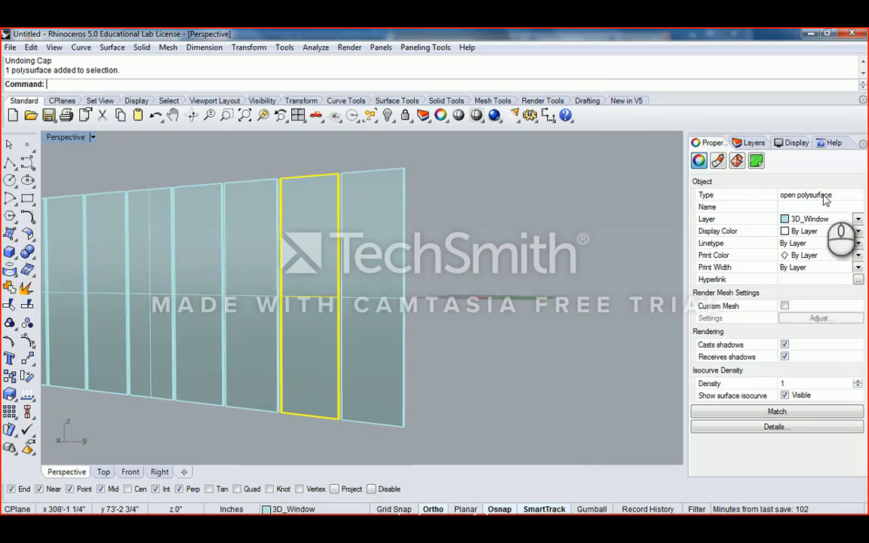
right_click_drag(413, 200, 398, 291)
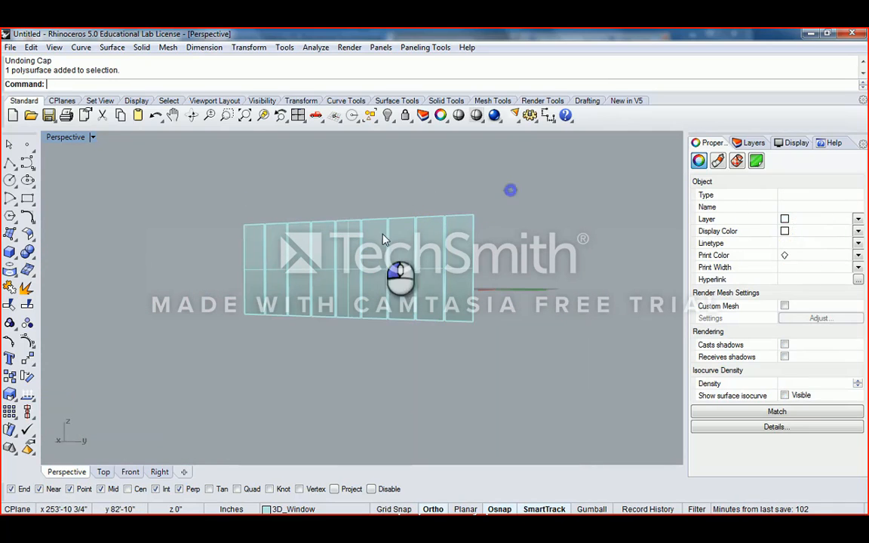
key("ctrl+a")
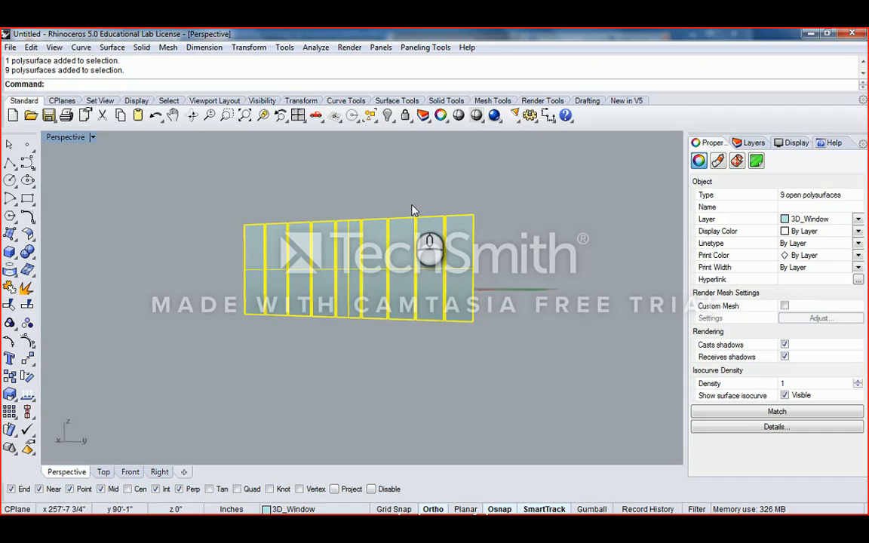
left_click(414, 202)
scroll(438, 234, "up", 3)
scroll(440, 234, "up", 2)
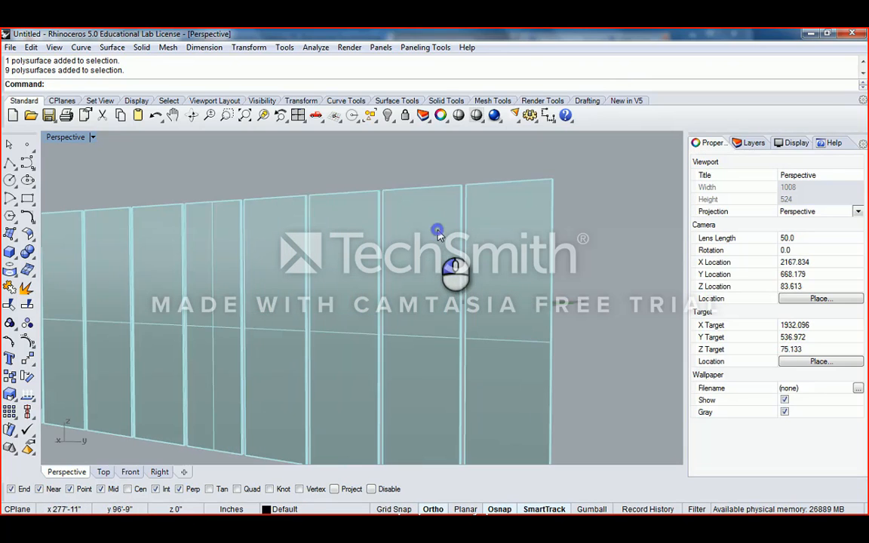
left_click(442, 227)
scroll(449, 204, "up", 3)
left_click(450, 199)
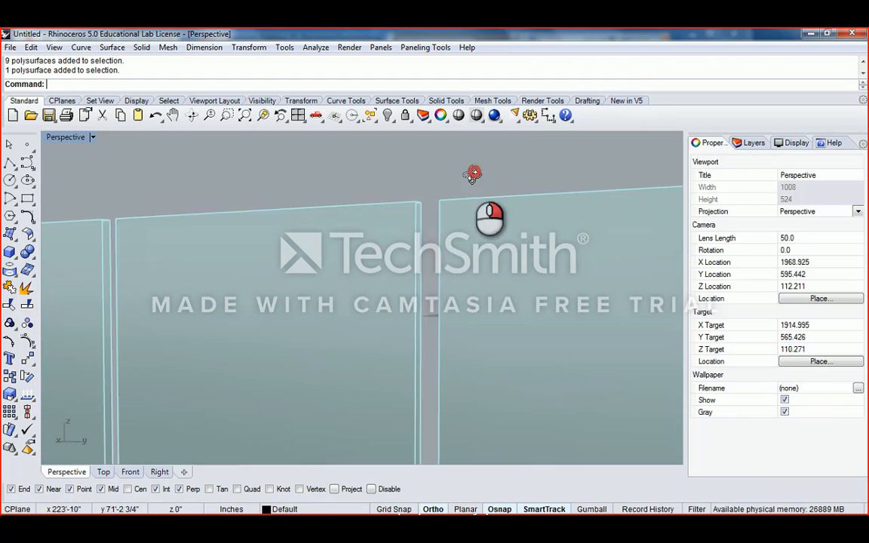
right_click_drag(453, 200, 394, 257)
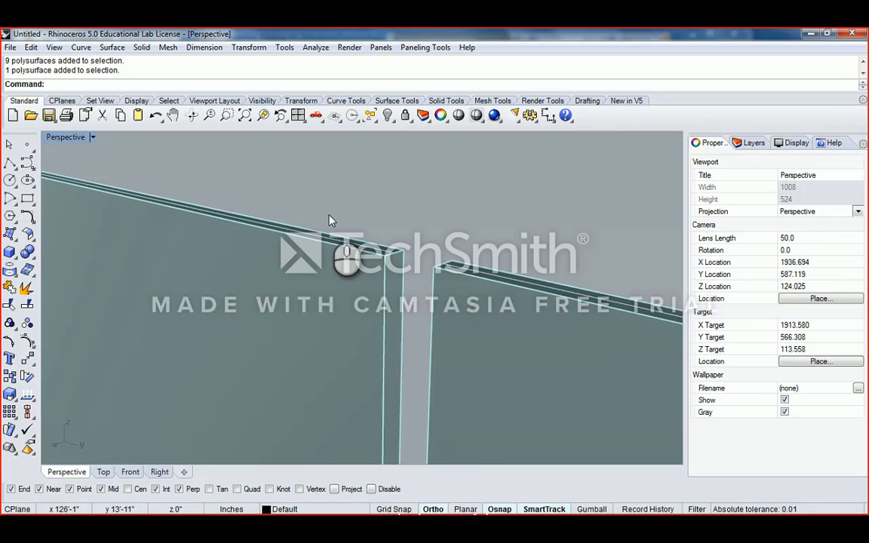
right_click_drag(394, 204, 436, 243)
left_click(358, 263)
scroll(359, 262, "down", 5)
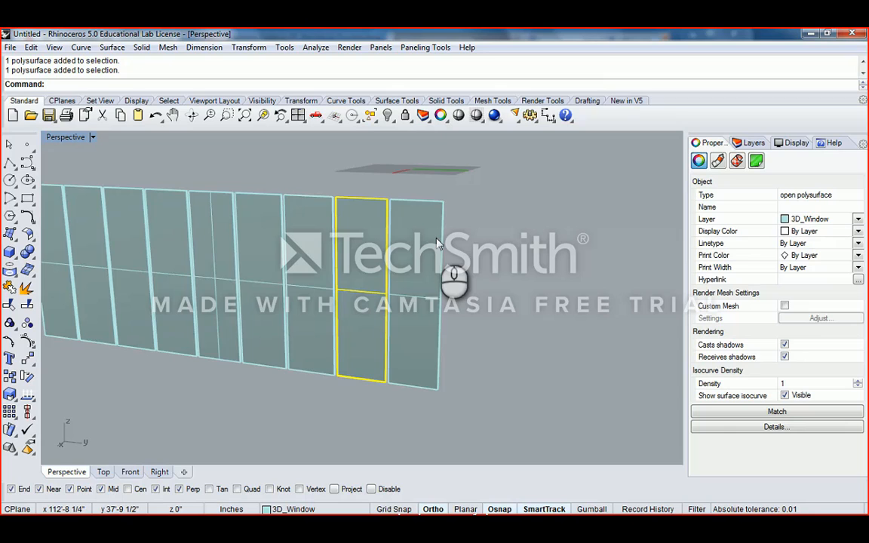
scroll(400, 235, "down", 5)
right_click_drag(337, 237, 321, 250)
left_click(243, 243)
left_click_drag(180, 235, 479, 378)
type("cap")
key("Return")
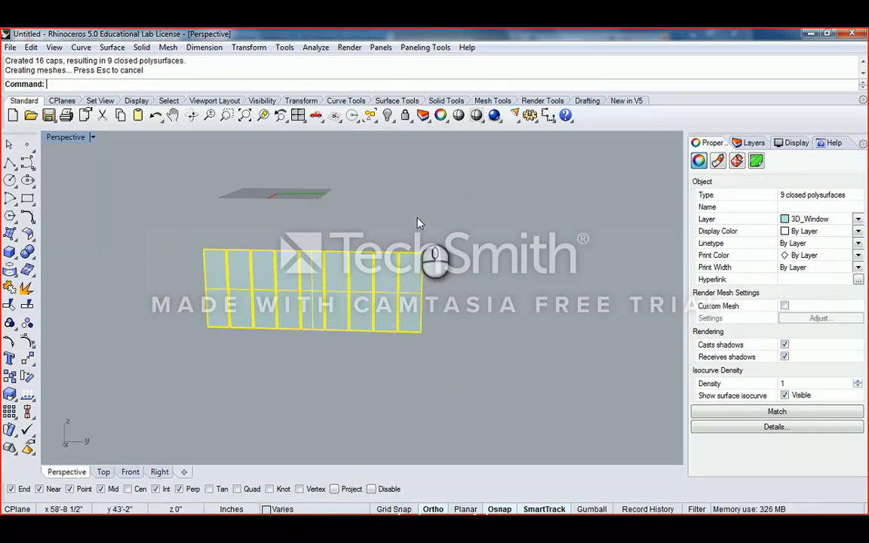
left_click(419, 218)
scroll(388, 287, "up", 9)
scroll(413, 278, "down", 5)
right_click_drag(441, 245, 375, 239)
scroll(404, 228, "up", 3)
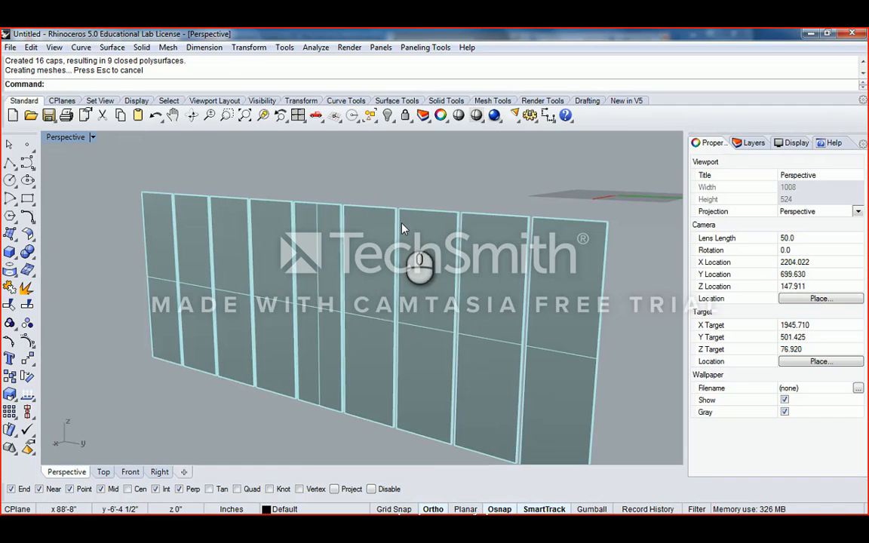
scroll(537, 228, "up", 5)
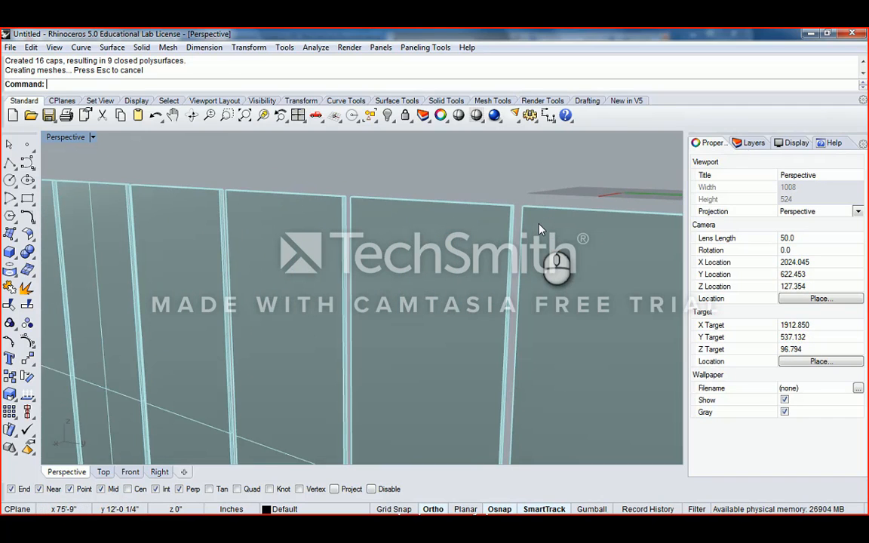
scroll(539, 229, "down", 7)
right_click_drag(536, 223, 198, 295)
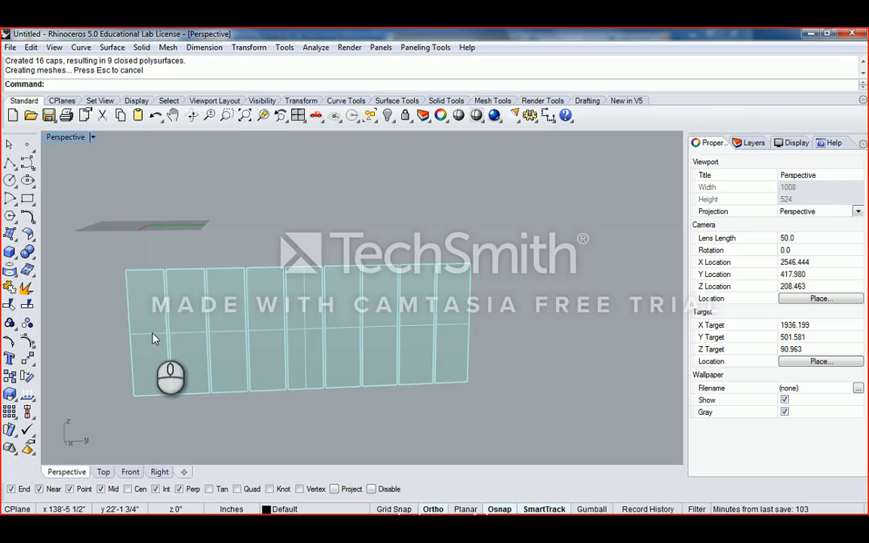
left_click(354, 348)
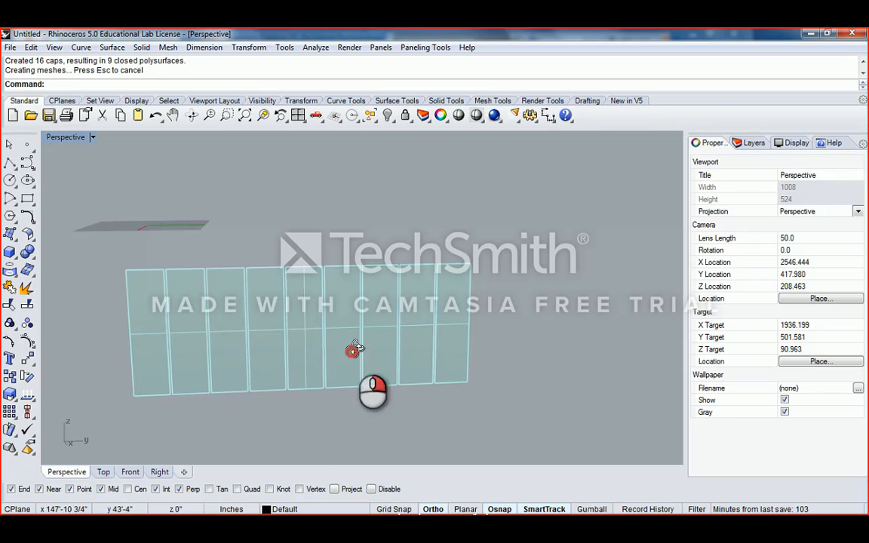
scroll(324, 301, "up", 5)
scroll(321, 294, "down", 5)
left_click(320, 287)
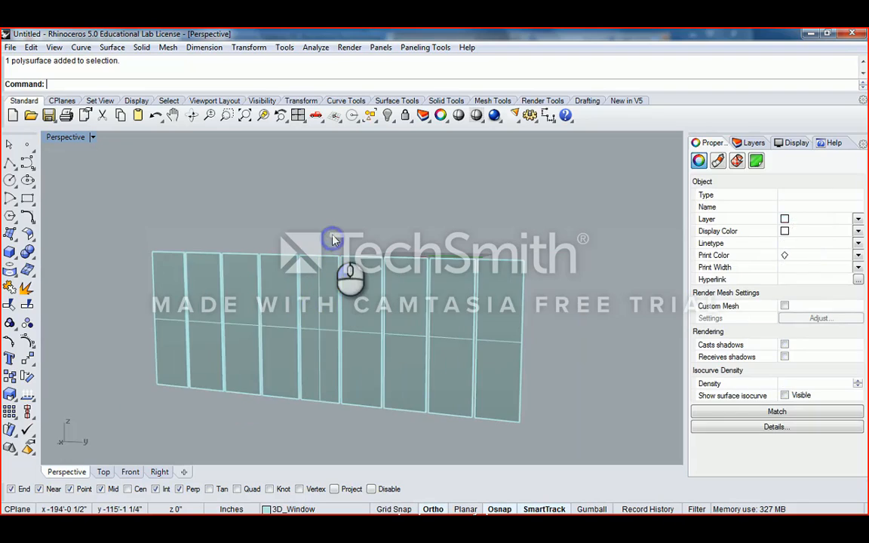
right_click_drag(333, 239, 334, 282)
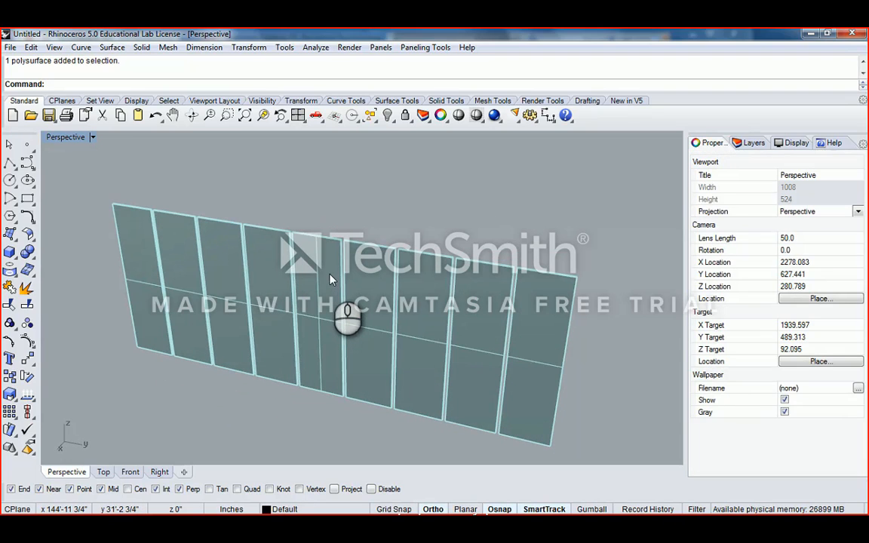
right_click_drag(151, 264, 308, 342)
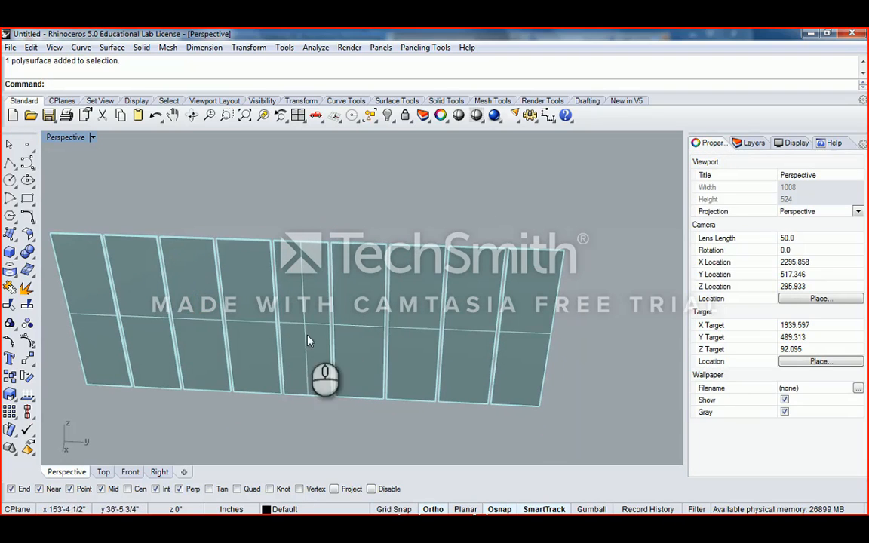
right_click_drag(407, 332, 440, 307)
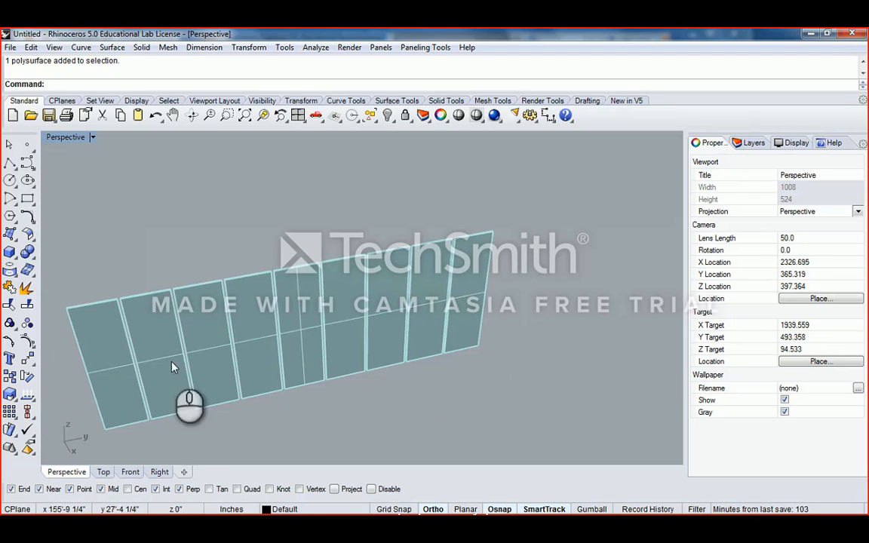
right_click_drag(370, 355, 274, 289)
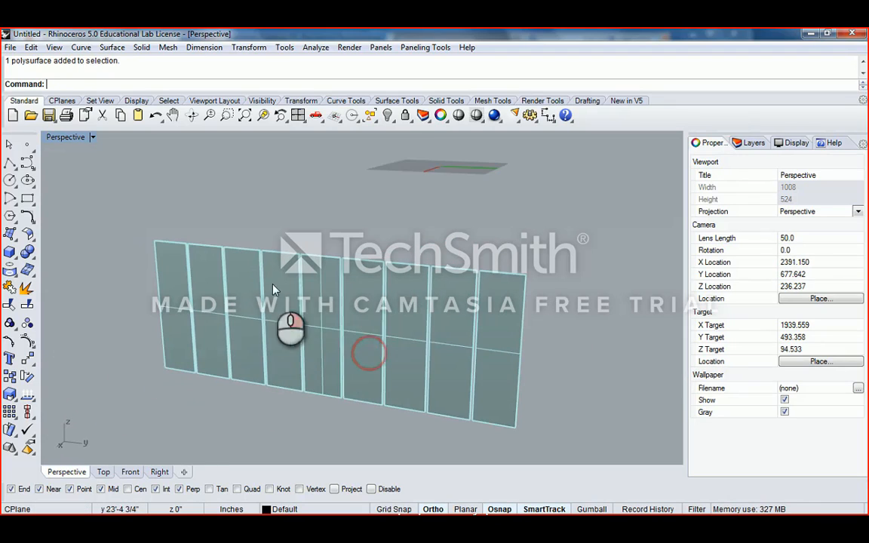
left_click(326, 302)
key("Escape")
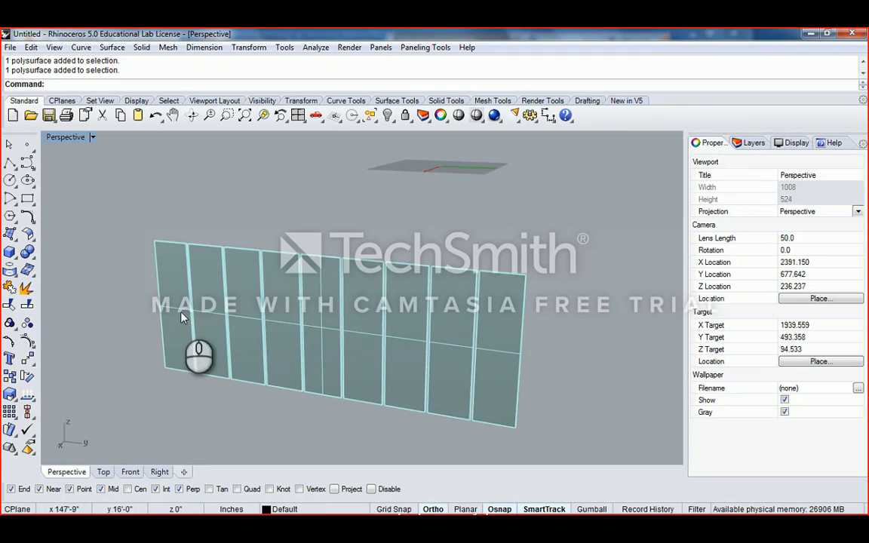
right_click_drag(410, 322, 161, 321)
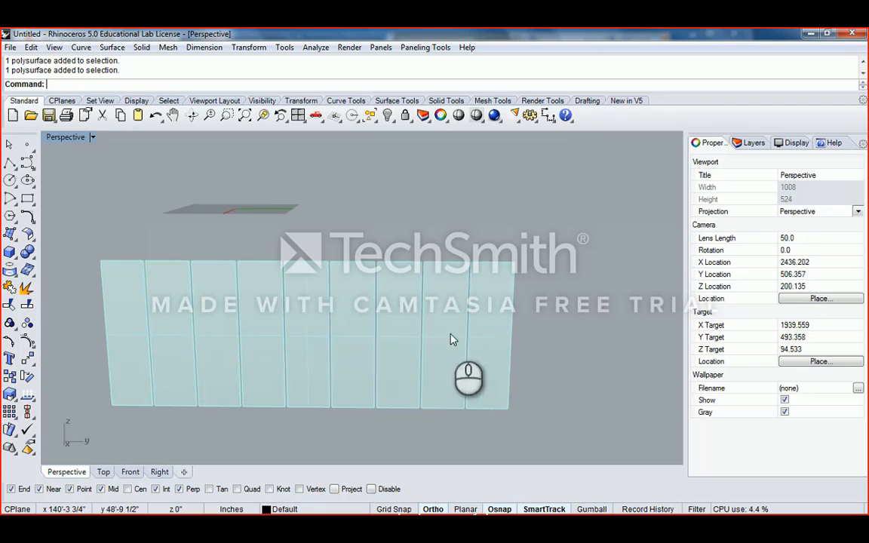
left_click(485, 334)
left_click(540, 328)
left_click_drag(559, 297, 146, 345)
right_click_drag(413, 370, 455, 253)
key("Escape")
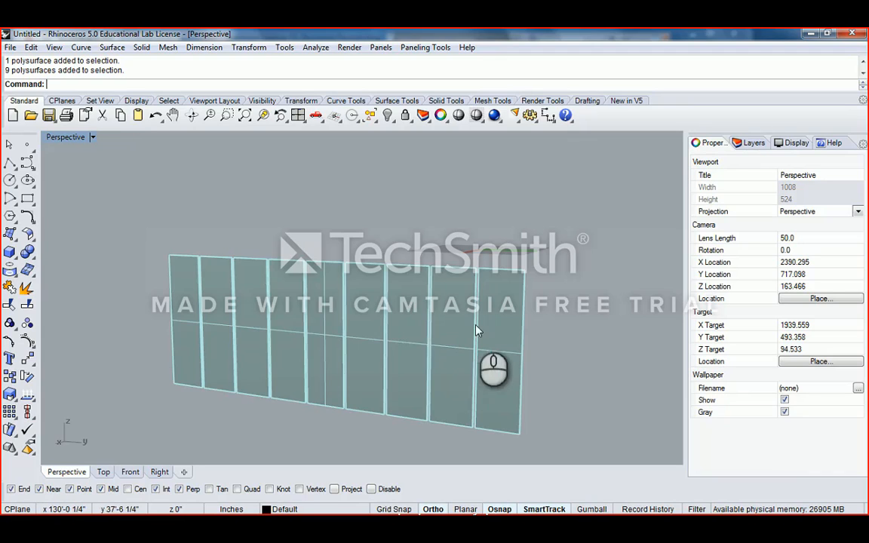
- Window-select all nine glass panels of the wall
right_click_drag(474, 323, 545, 313)
left_click_drag(545, 312, 153, 359)
scroll(264, 317, "down", 1)
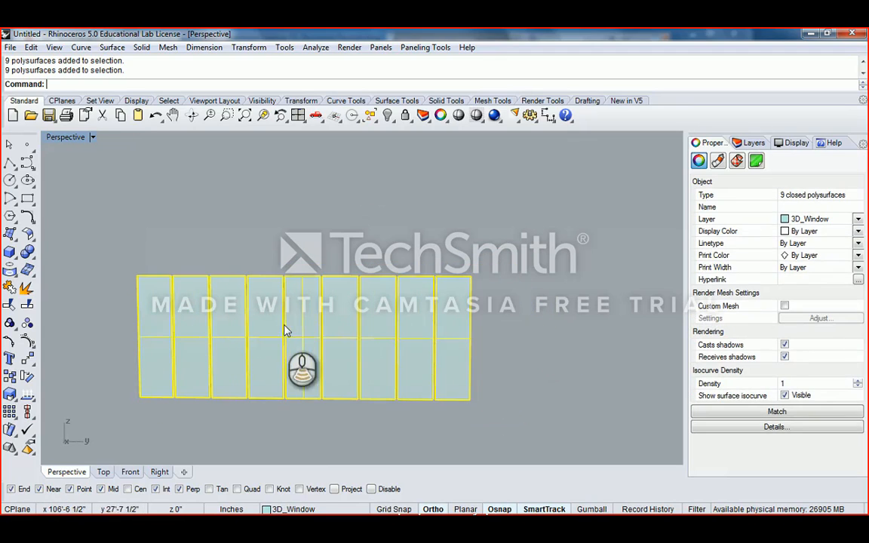
right_click_drag(483, 298, 688, 340)
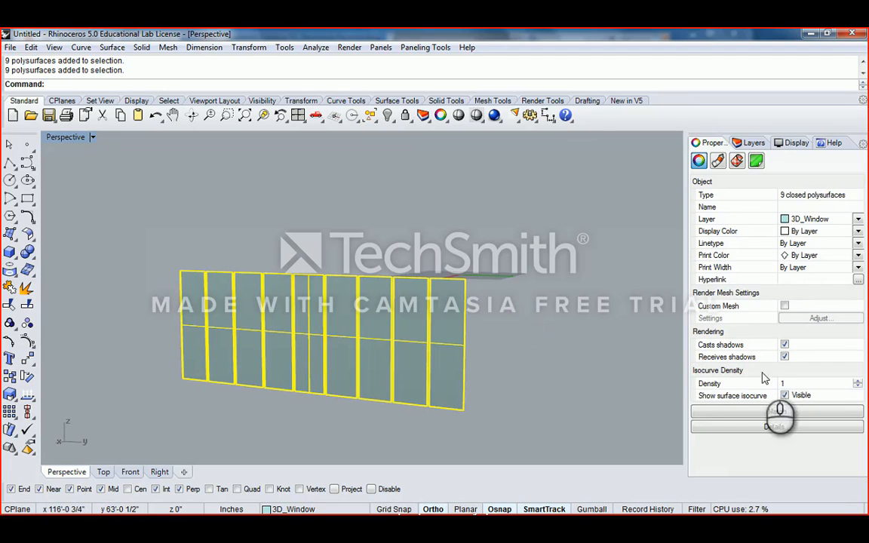
left_click(518, 333)
left_click_drag(528, 331, 213, 356)
left_click(212, 356)
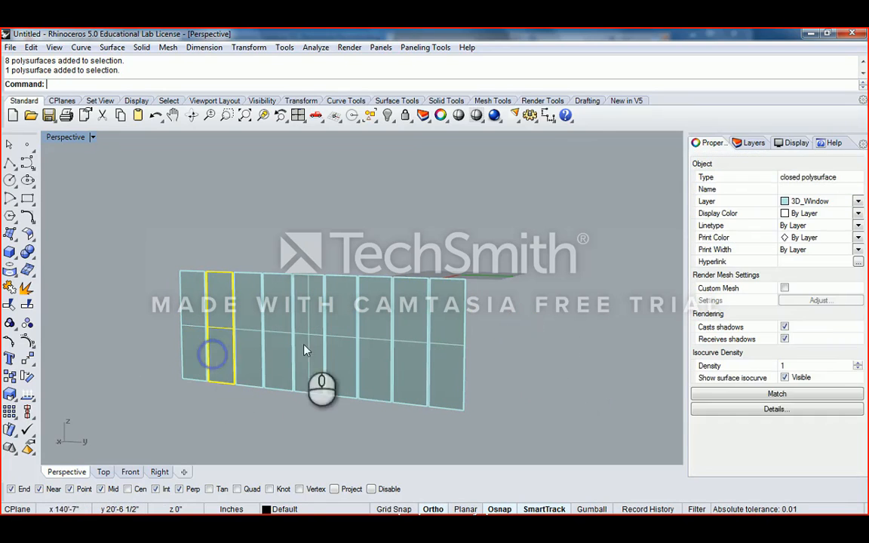
key("Escape")
left_click_drag(532, 307, 170, 359)
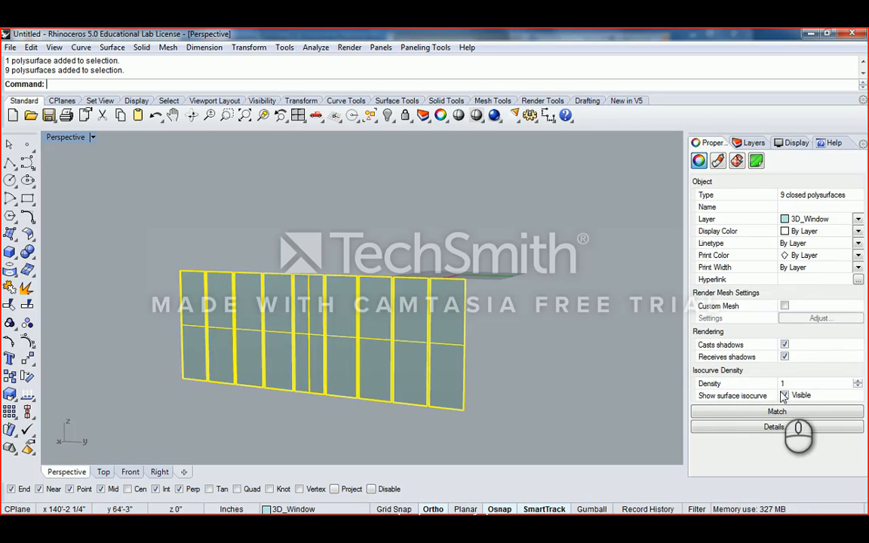
right_click_drag(385, 317, 521, 322)
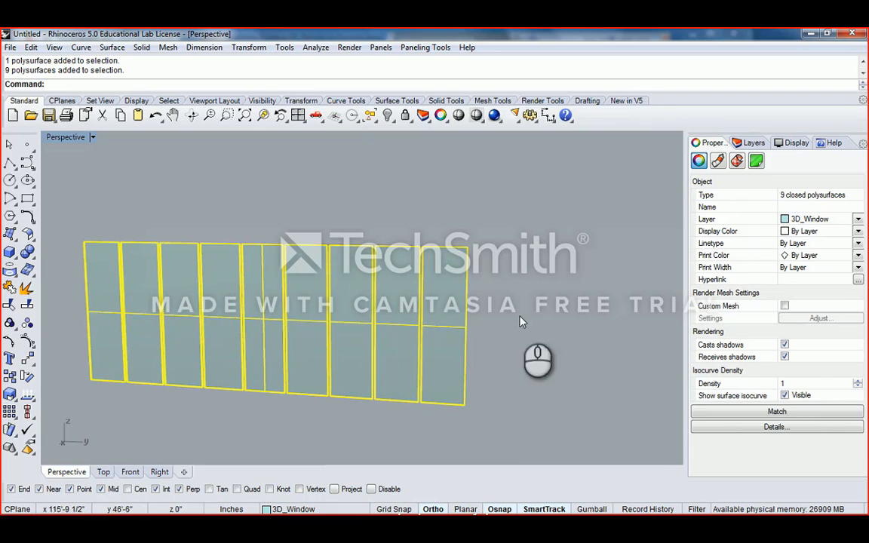
- Set the panels' isocurve density to 1 and uncheck Show surface isocurve
left_click(858, 382)
left_click(858, 382)
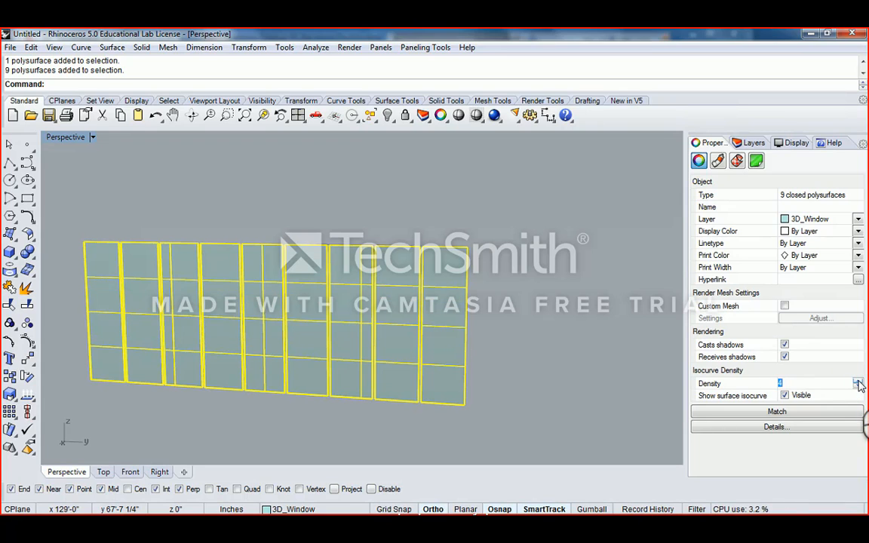
right_click_drag(545, 323, 527, 321)
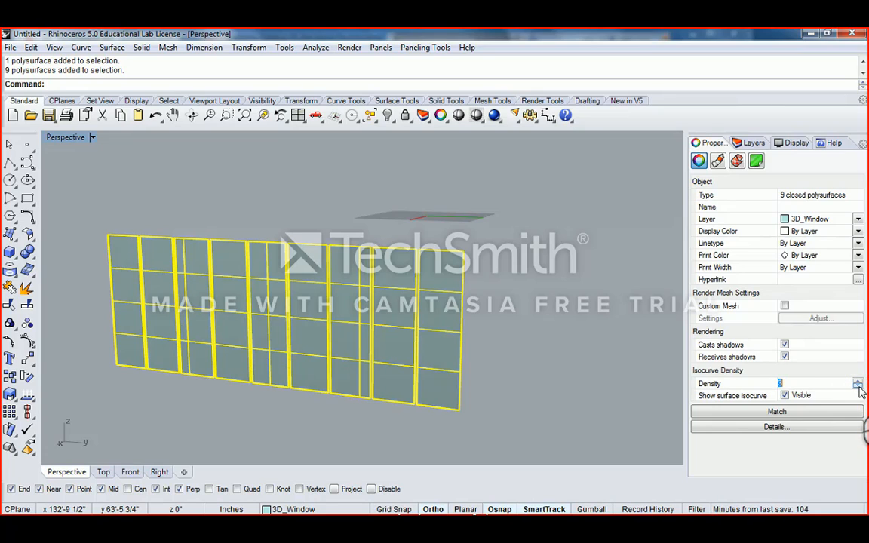
left_click(858, 386)
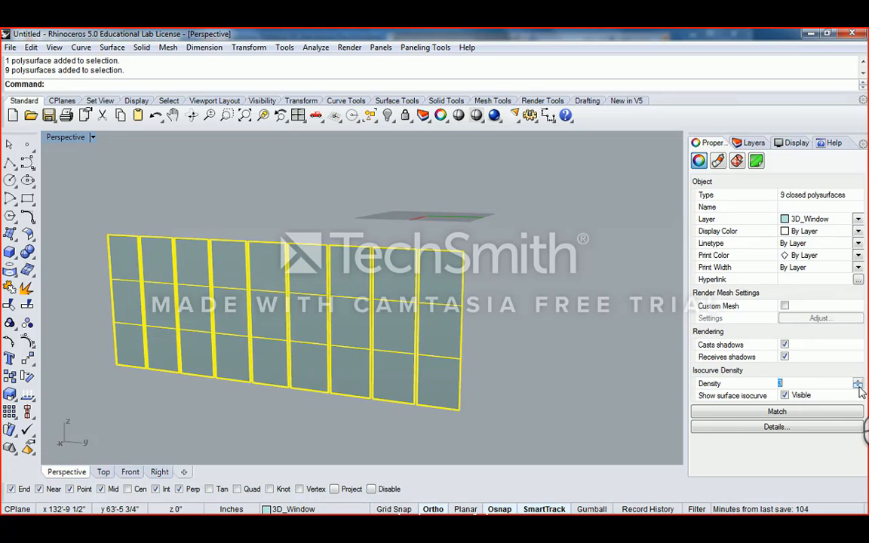
left_click(858, 386)
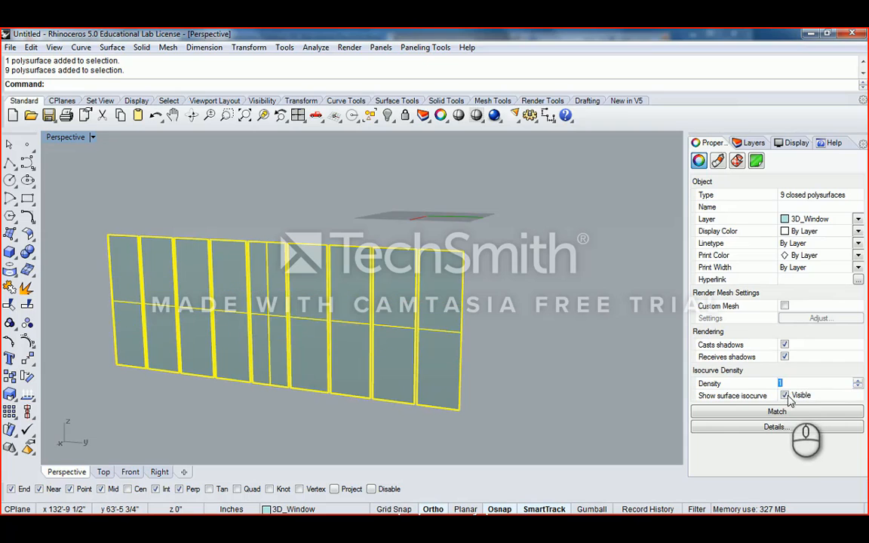
left_click(785, 395)
- Reselect the nine panels and run Cap, confirming they are already closed
left_click(566, 311)
right_click_drag(521, 306, 404, 303)
scroll(353, 281, "down", 4)
right_click_drag(404, 303, 396, 325)
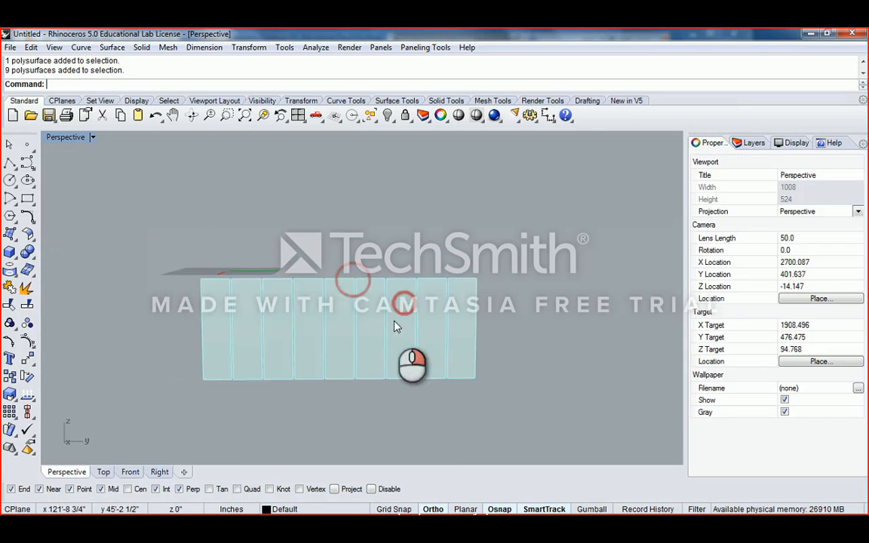
left_click_drag(474, 272, 118, 384)
scroll(294, 332, "up", 6)
type("Cap")
key("Return")
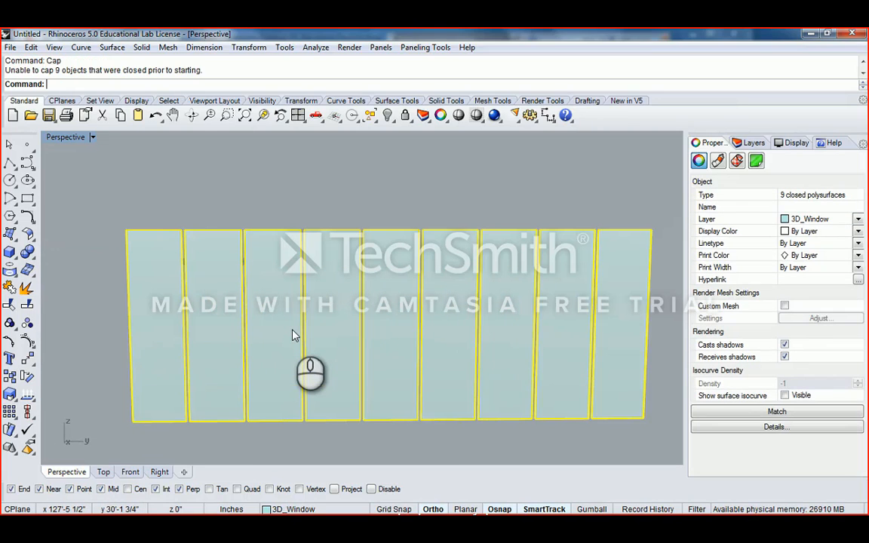
left_click(362, 199)
scroll(363, 201, "down", 6)
right_click_drag(393, 221, 345, 221)
scroll(337, 219, "up", 4)
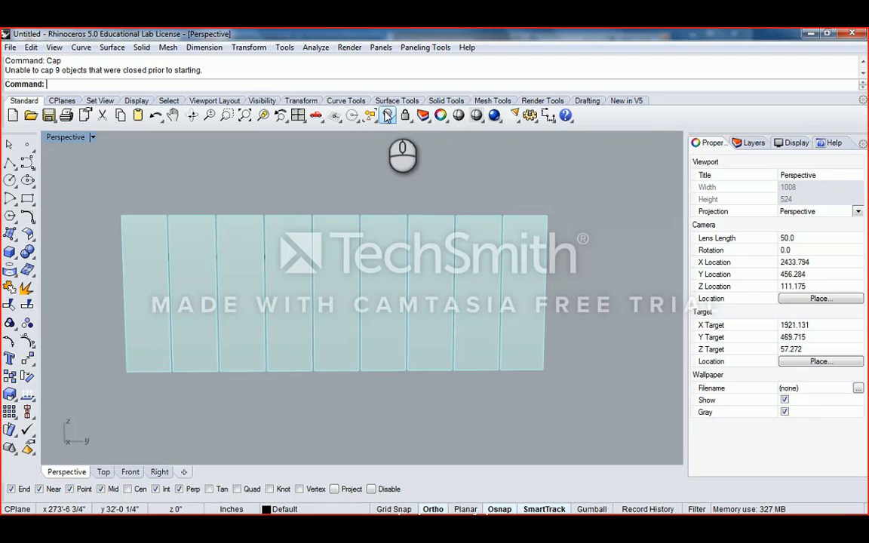
- Show all hidden objects so the full pavilion model reappears around the glass wall
right_click(388, 115)
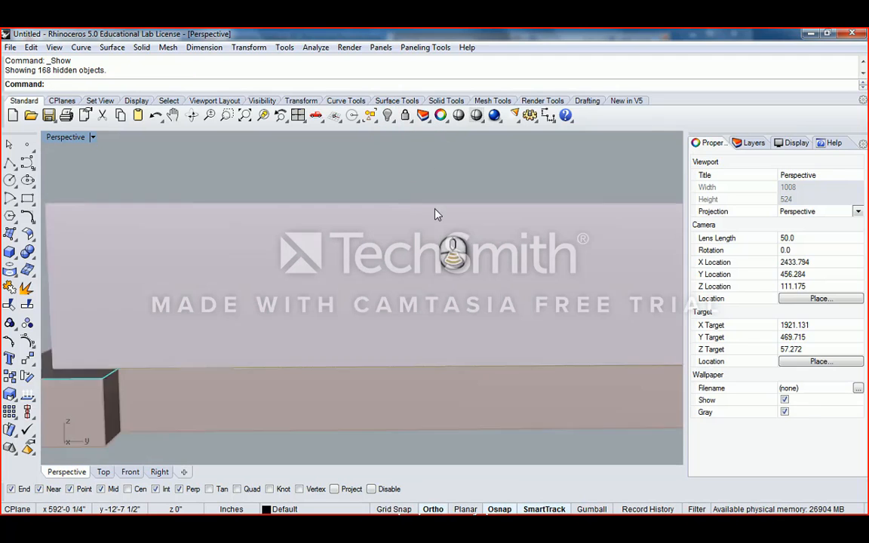
right_click_drag(408, 207, 508, 258)
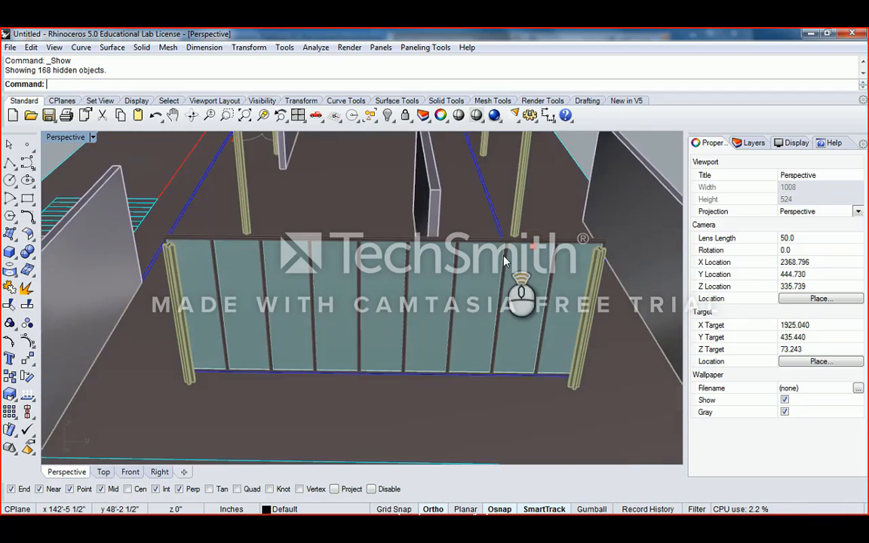
scroll(506, 260, "up", 3)
scroll(505, 260, "down", 4)
- Select all nine glass panels of the wall, working from right to left
left_click(515, 287)
left_click(476, 287, "shift")
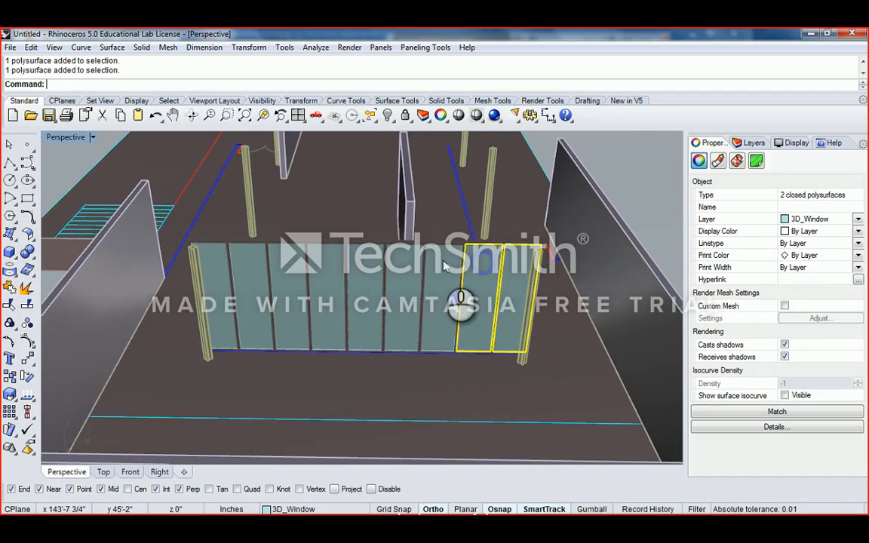
left_click(437, 287, "shift")
left_click(403, 271, "shift")
left_click(366, 287, "shift")
left_click(327, 287, "shift")
left_click(292, 287, "shift")
left_click(257, 287, "shift")
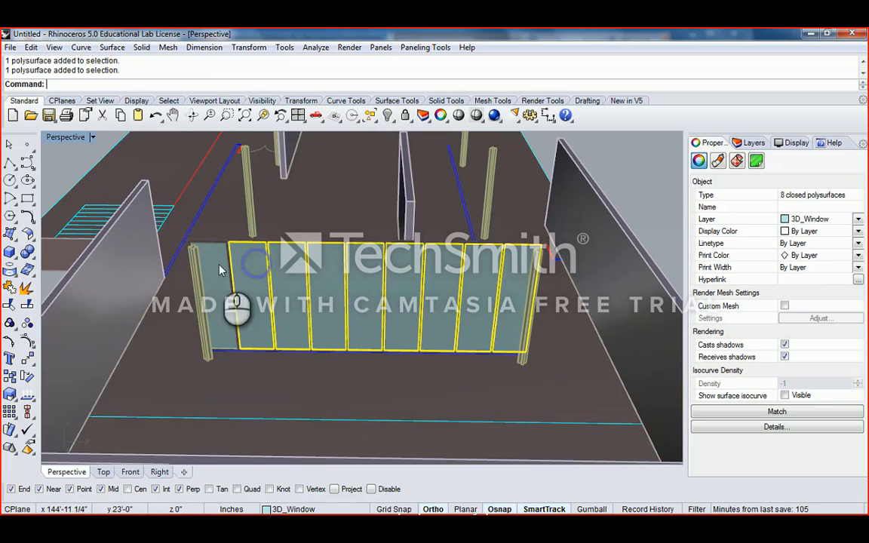
left_click(216, 286, "shift")
- Assign the nine selected panels to the 3D_Glass layer, then inspect the wall within the model
left_click(747, 142)
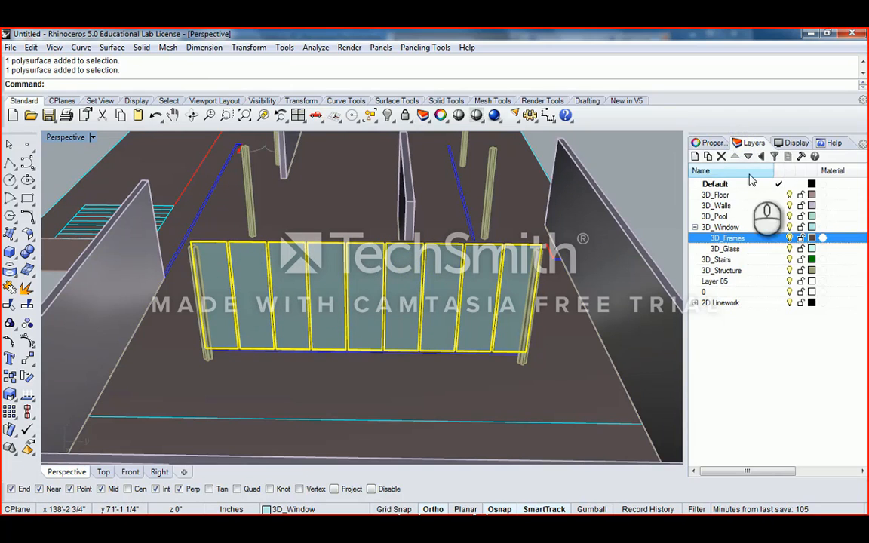
left_click(702, 143)
left_click(821, 218)
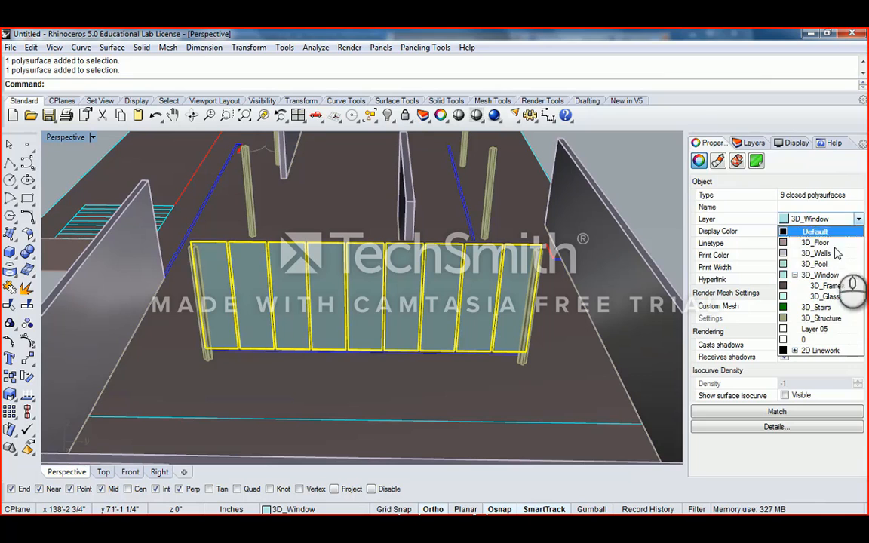
left_click(833, 299)
right_click_drag(554, 222, 506, 209)
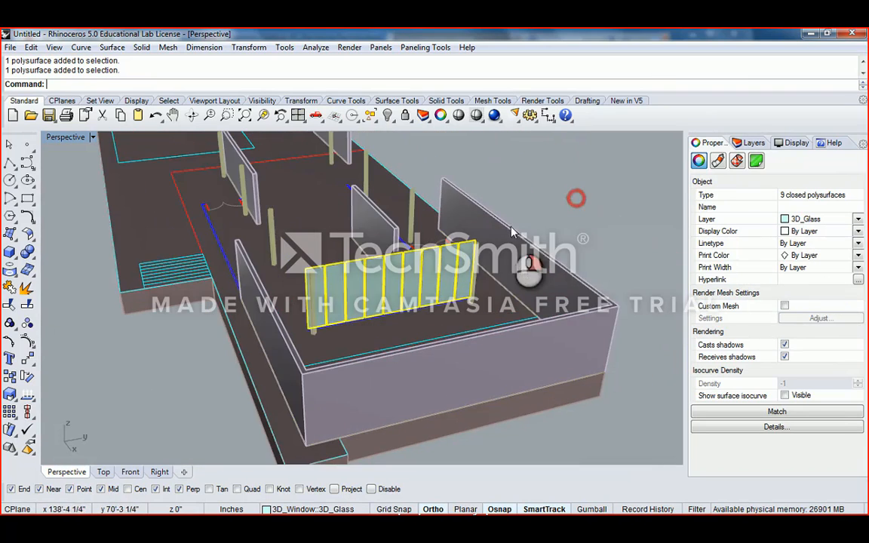
key("Escape")
right_click_drag(446, 236, 426, 249)
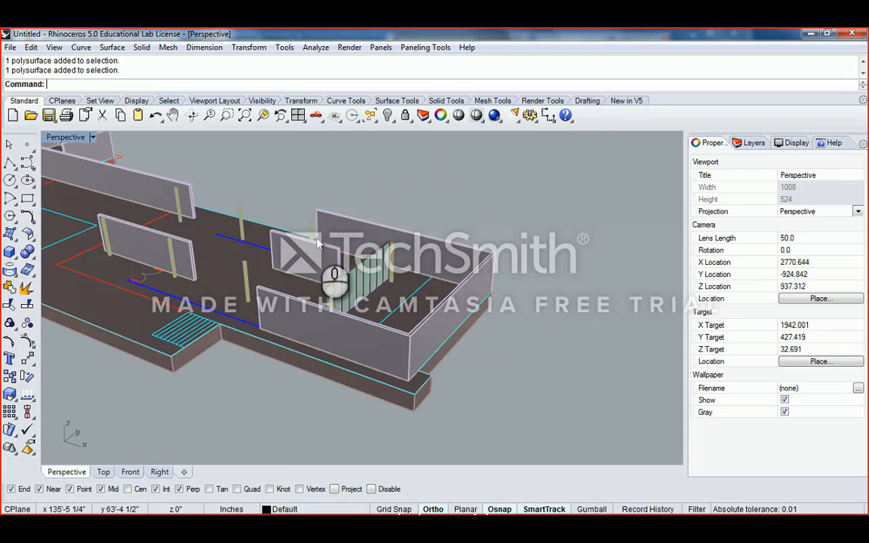
right_click_drag(317, 244, 375, 281)
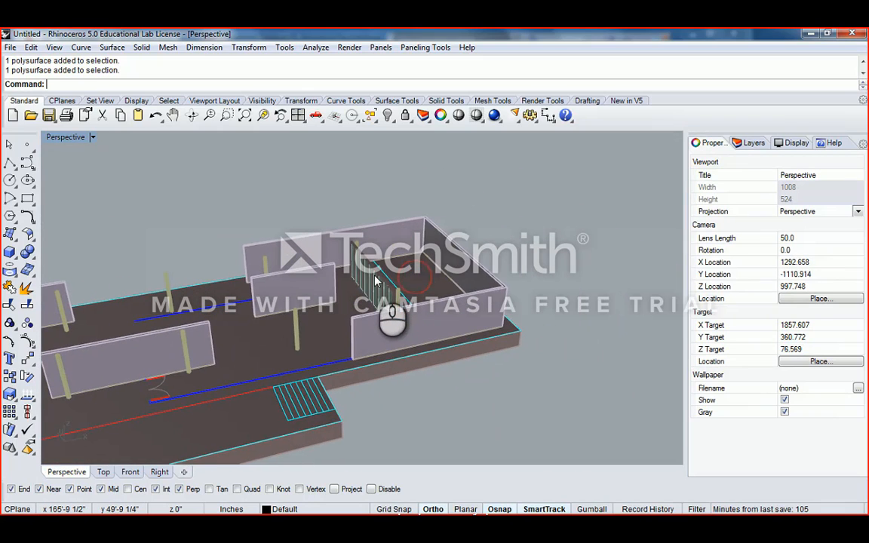